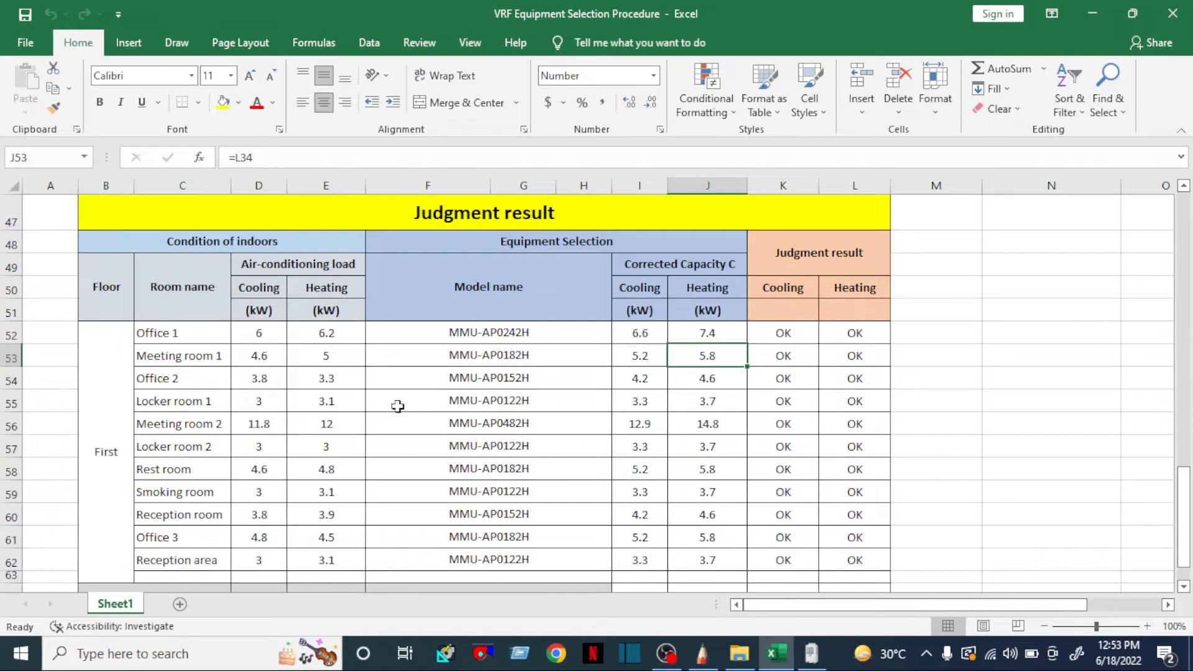
# Examine the Judgment result table's headings, room names and corrected capacities, and view the selection tool's Main Menu window.
pyautogui.moveTo(448, 223); pyautogui.dragTo(451, 276)
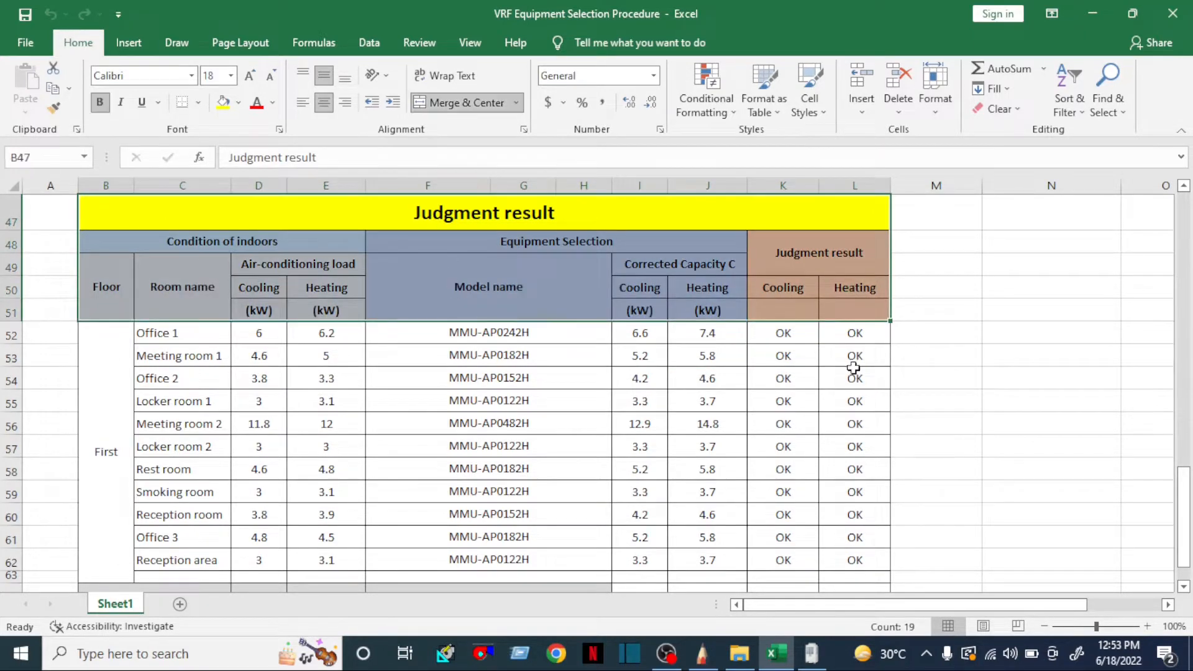
pyautogui.click(1029, 375)
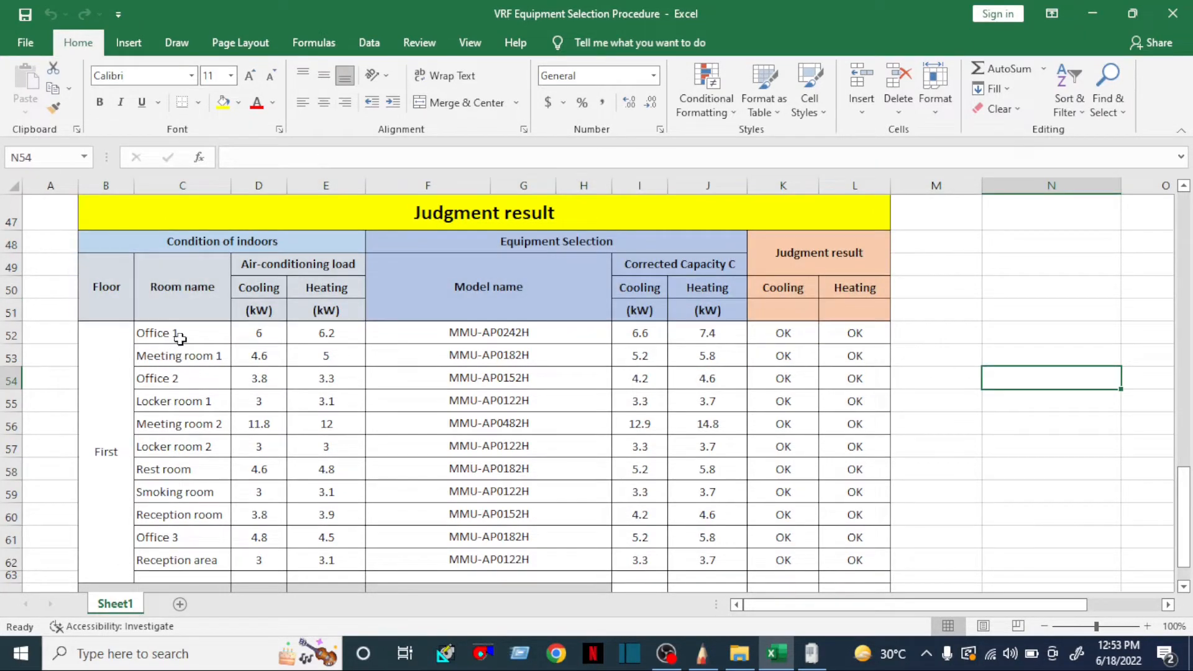
pyautogui.moveTo(178, 336); pyautogui.dragTo(195, 566)
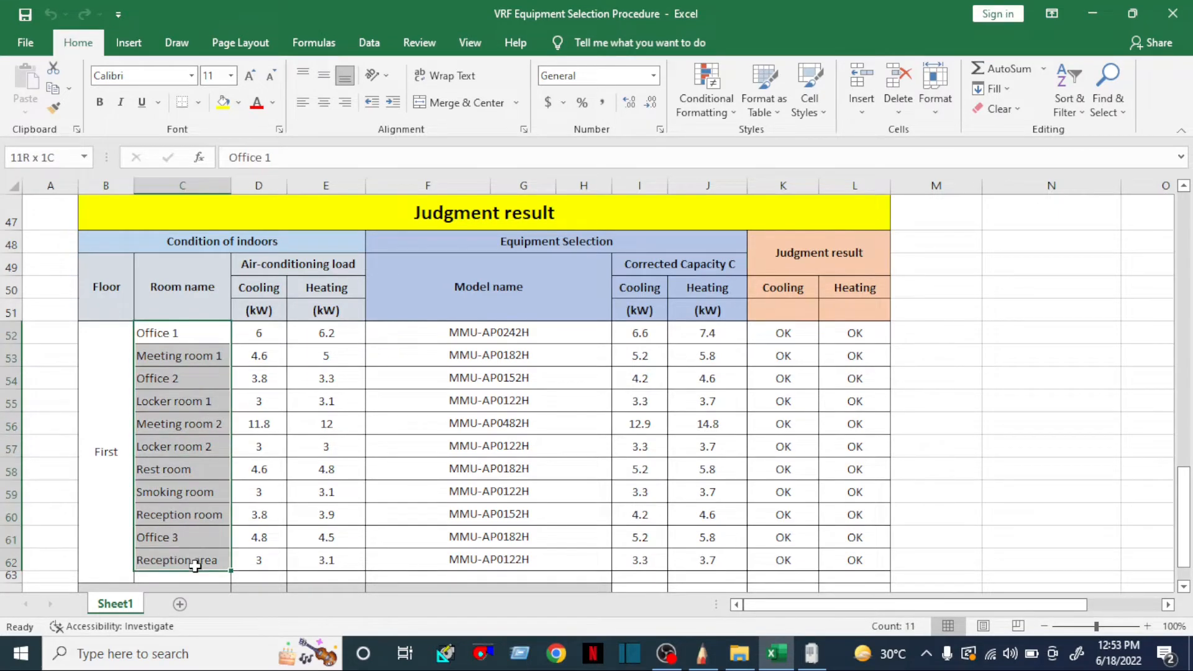
pyautogui.click(165, 333)
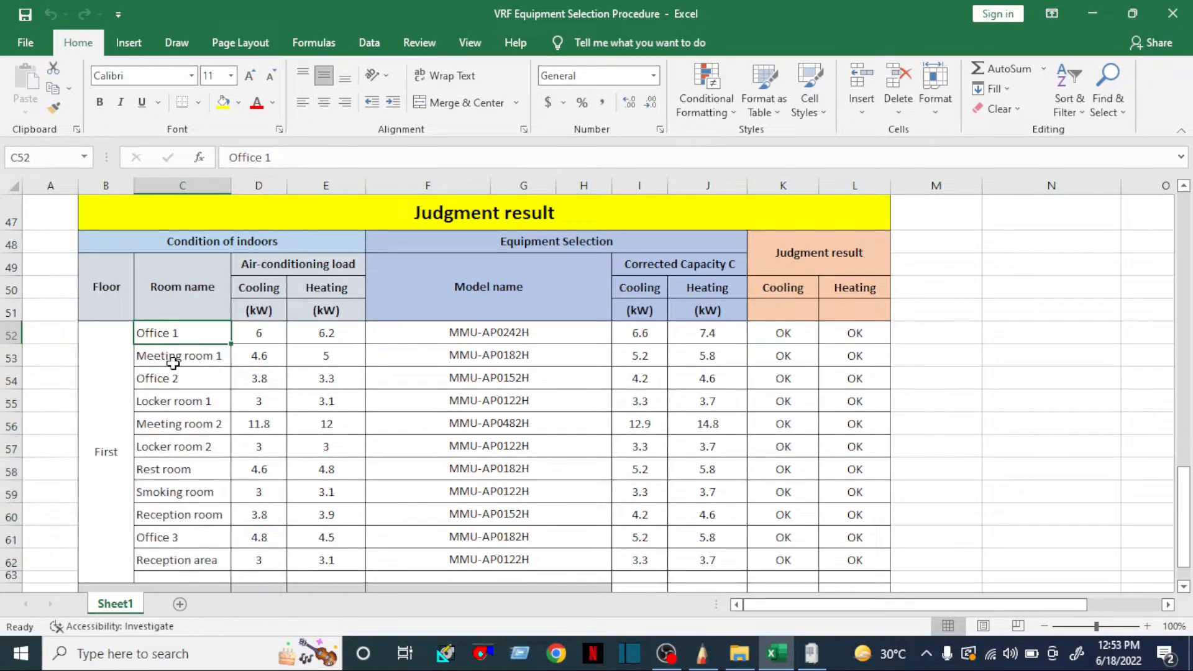
pyautogui.click(173, 356)
pyautogui.click(174, 381)
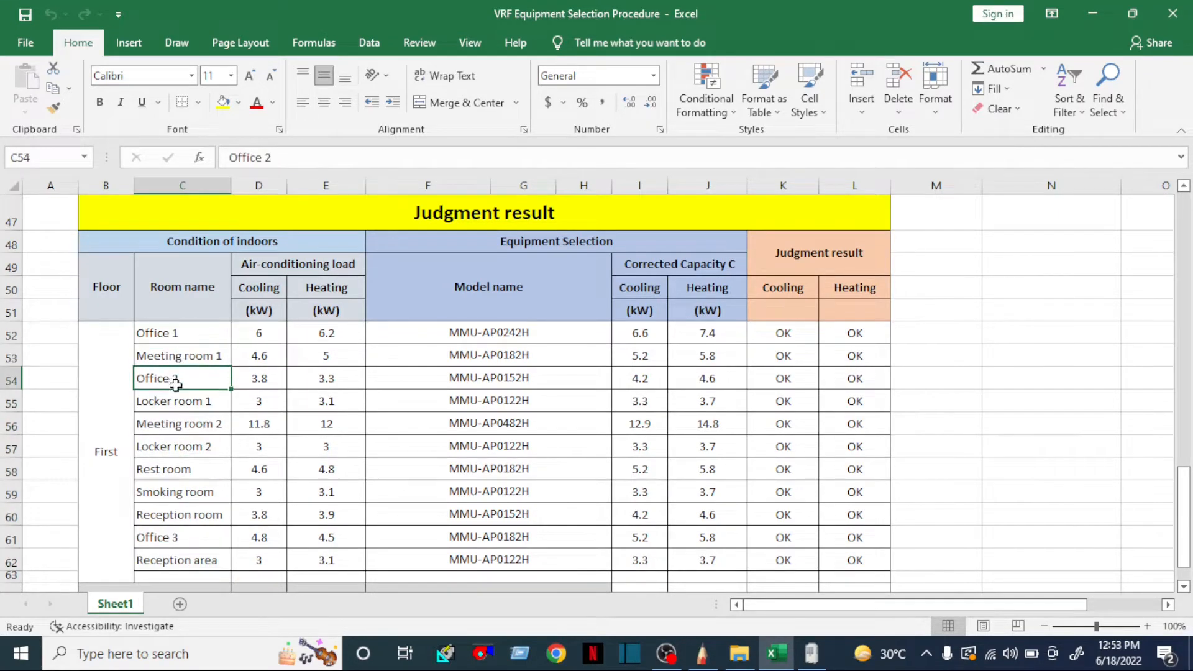
pyautogui.click(652, 271)
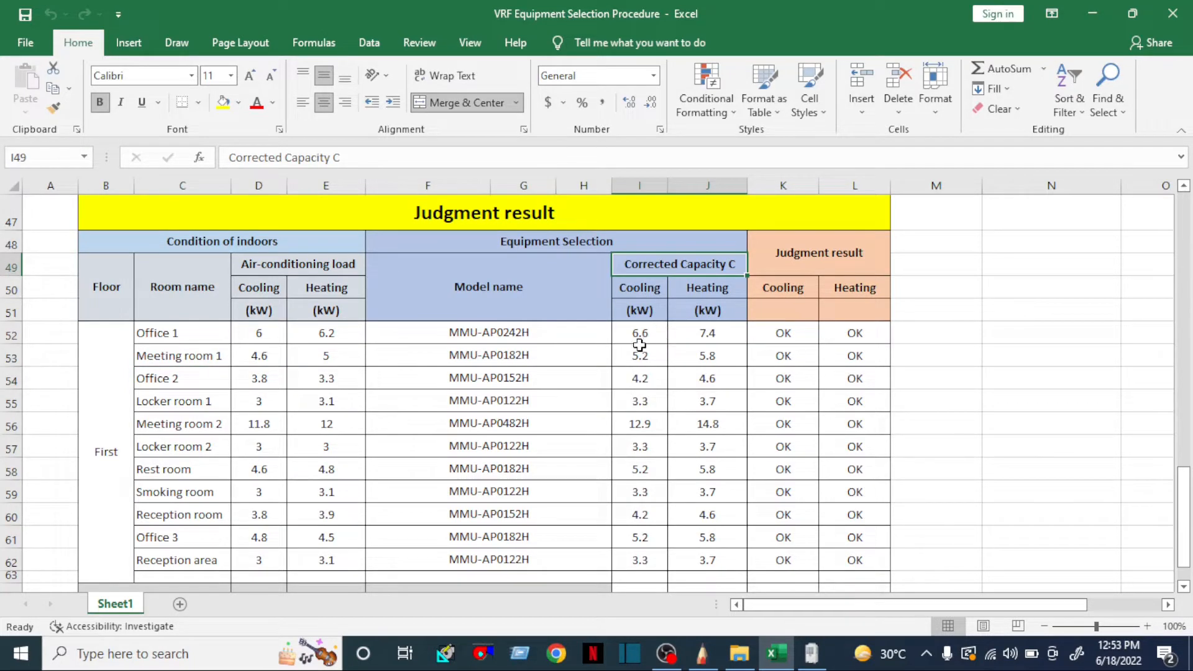
pyautogui.click(714, 335)
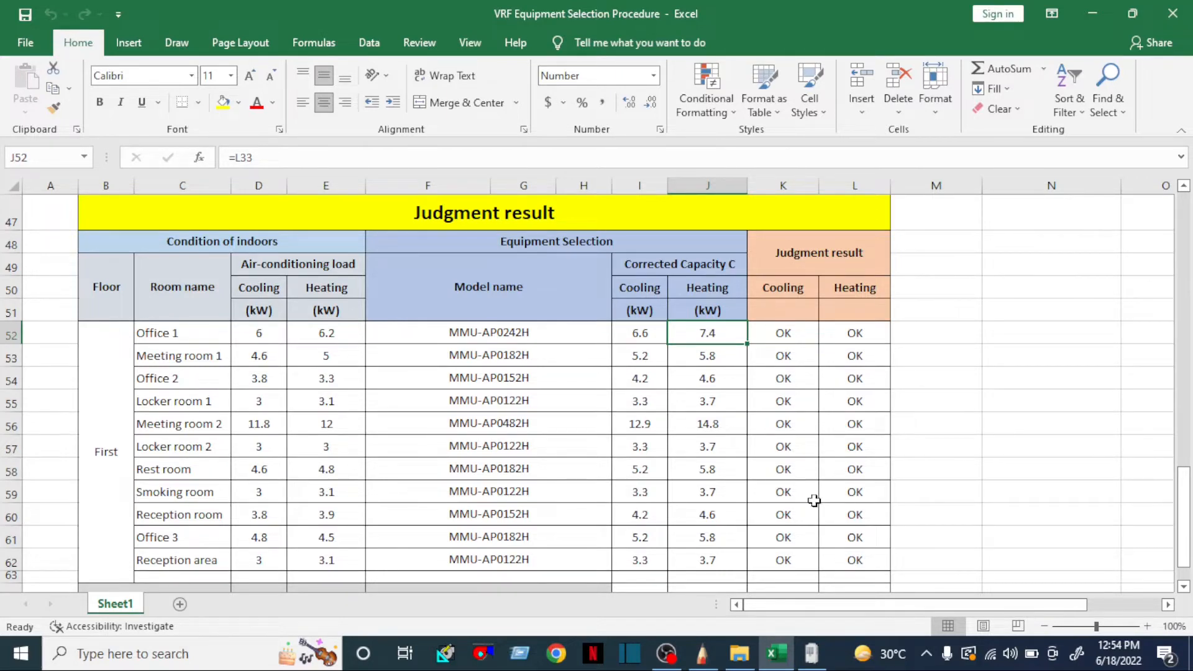
pyautogui.click(812, 657)
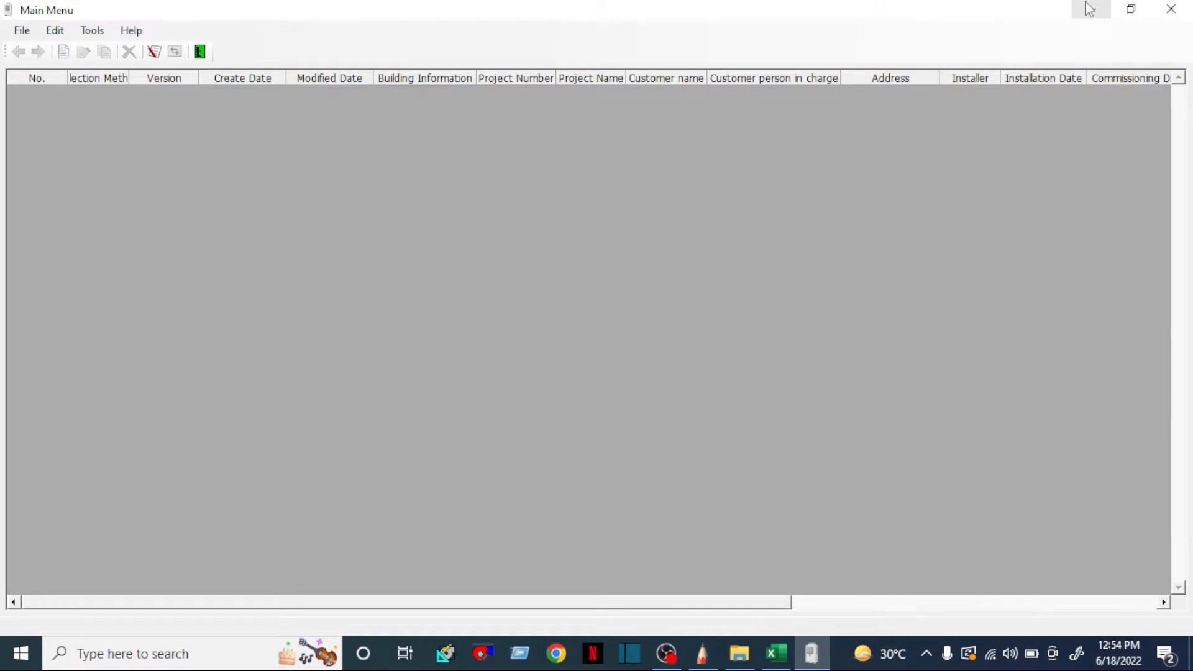
pyautogui.click(1088, 8)
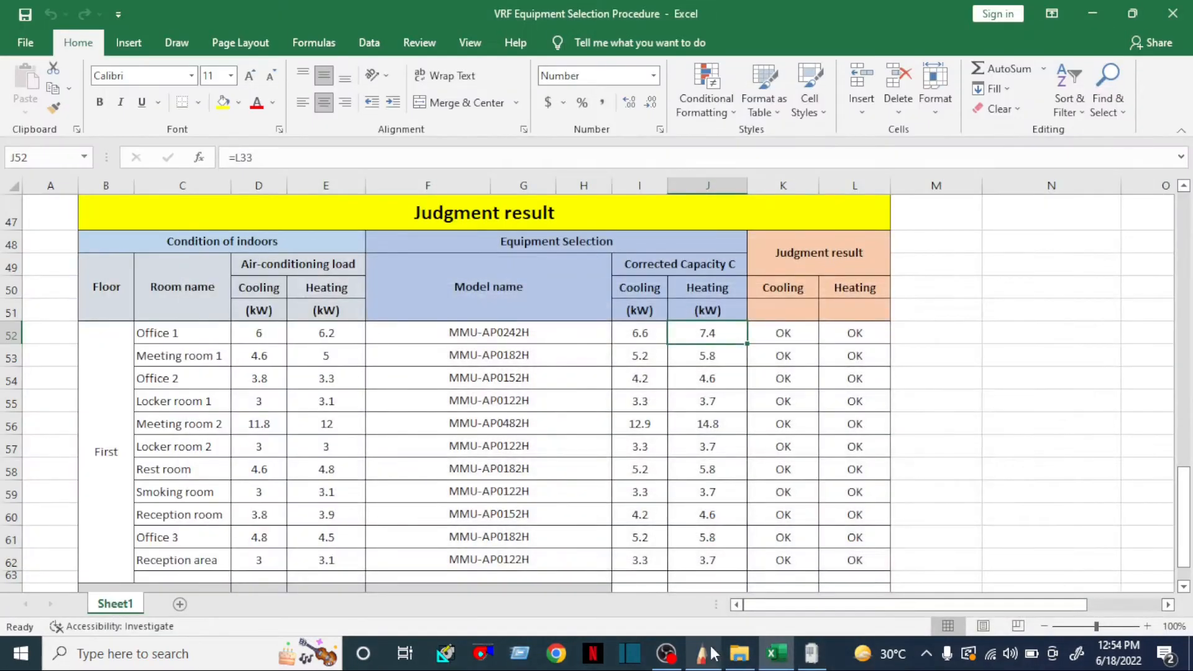
# Switch to SketchBook and handwrite an underlined "Start selection tool" heading in magenta, with an arrow down to "Create Project".
pyautogui.click(706, 654)
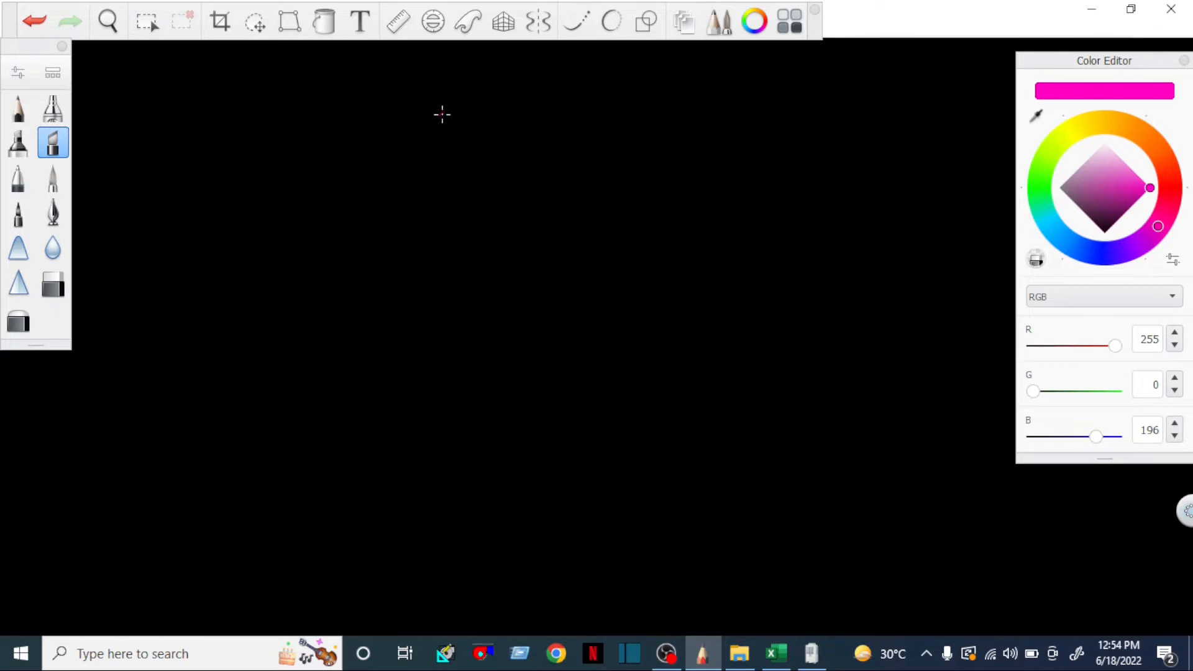
pyautogui.moveTo(437, 80)
pyautogui.mouseDown()
pyautogui.moveTo(451, 98)
pyautogui.moveTo(589, 95)
pyautogui.moveTo(581, 64)
pyautogui.moveTo(612, 93)
pyautogui.moveTo(746, 91)
pyautogui.moveTo(792, 110)
pyautogui.mouseUp()
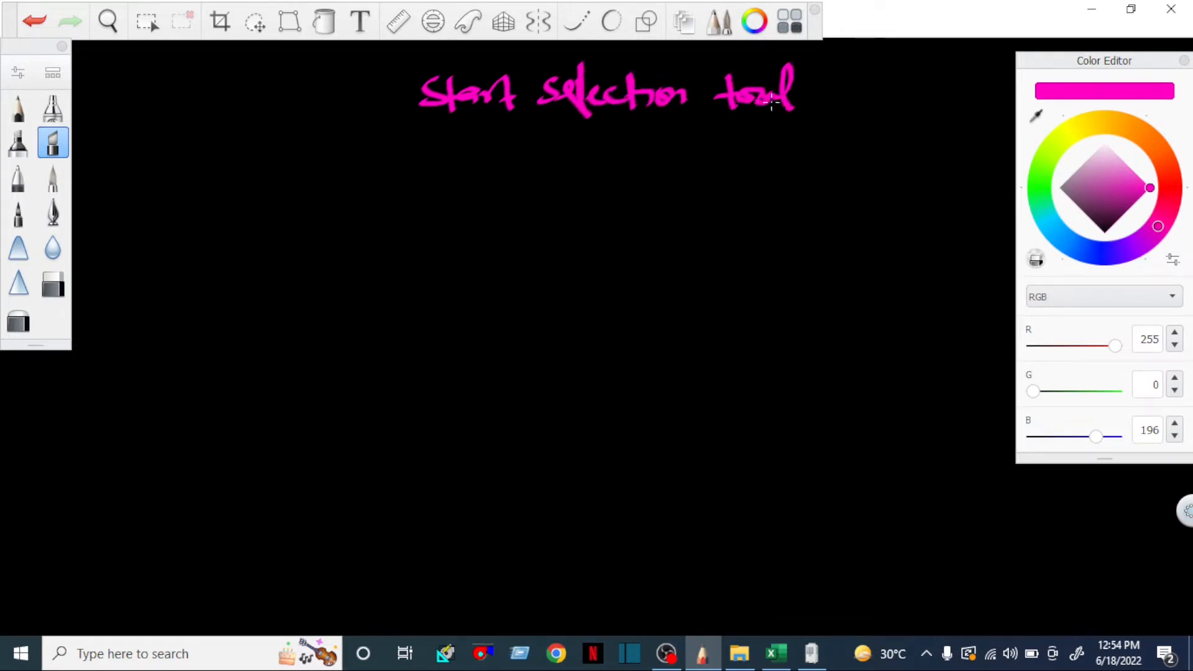
pyautogui.moveTo(452, 123); pyautogui.dragTo(778, 131)
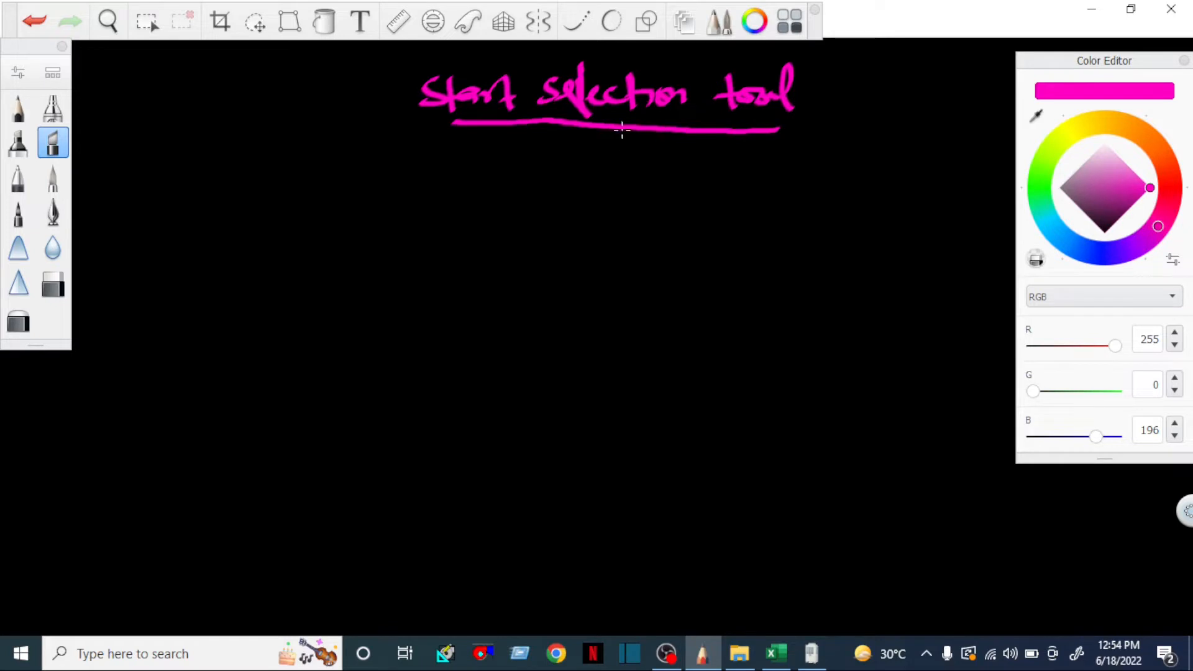
pyautogui.moveTo(621, 128); pyautogui.dragTo(627, 141)
pyautogui.moveTo(525, 169)
pyautogui.mouseDown()
pyautogui.moveTo(512, 184)
pyautogui.moveTo(605, 178)
pyautogui.moveTo(679, 200)
pyautogui.moveTo(723, 173)
pyautogui.mouseUp()
# Draw an arrow below "Create Project" and handwrite "Select system method (Selection)" as the following flowchart stage.
pyautogui.moveTo(617, 209); pyautogui.dragTo(612, 238)
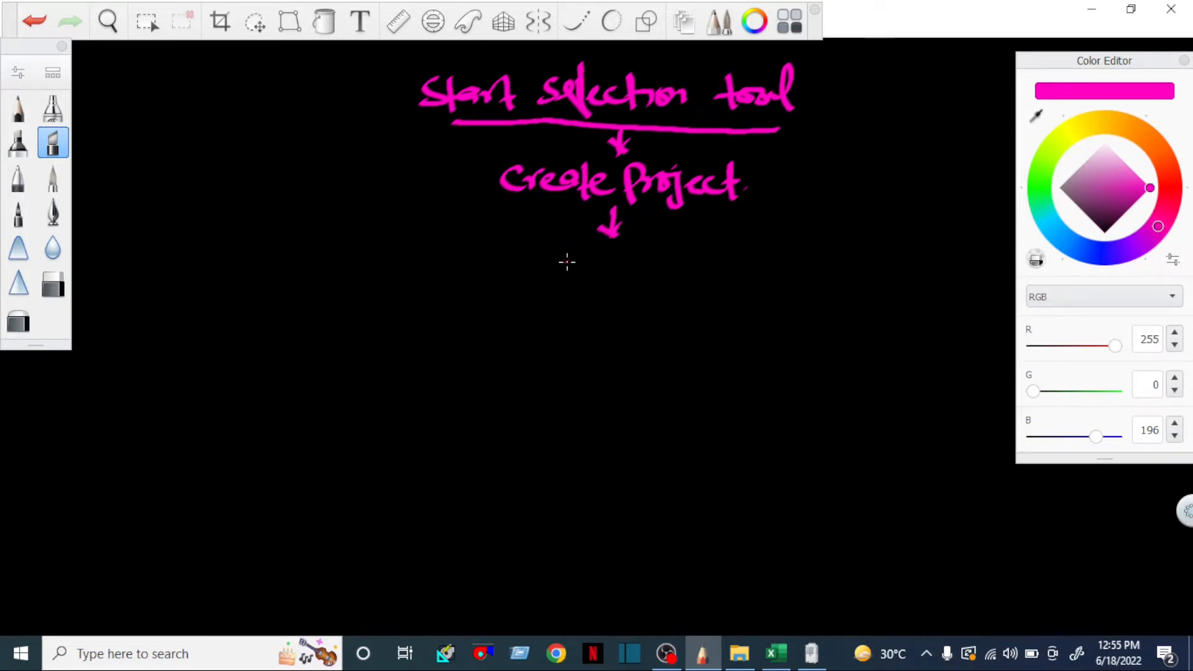
pyautogui.moveTo(531, 251)
pyautogui.mouseDown()
pyautogui.moveTo(516, 272)
pyautogui.moveTo(546, 291)
pyautogui.mouseUp()
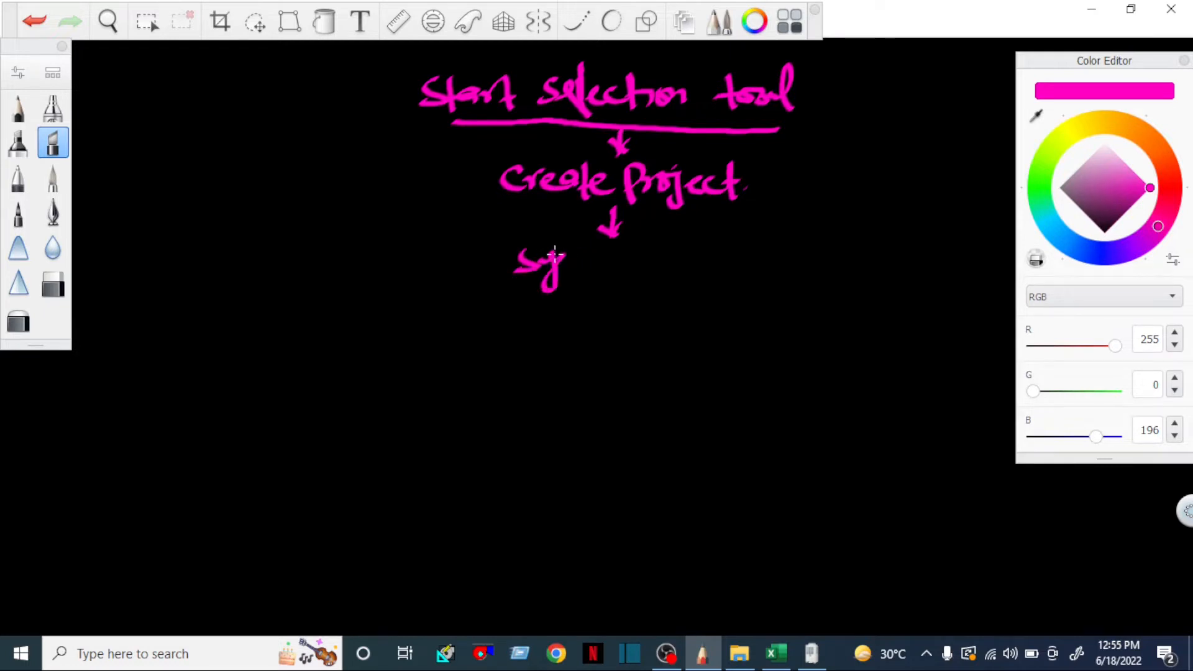
pyautogui.moveTo(350, 258); pyautogui.dragTo(336, 279)
pyautogui.moveTo(359, 272); pyautogui.dragTo(475, 259)
pyautogui.moveTo(579, 250)
pyautogui.mouseDown()
pyautogui.moveTo(568, 274)
pyautogui.moveTo(714, 261)
pyautogui.moveTo(755, 281)
pyautogui.moveTo(772, 261)
pyautogui.moveTo(818, 263)
pyautogui.mouseUp()
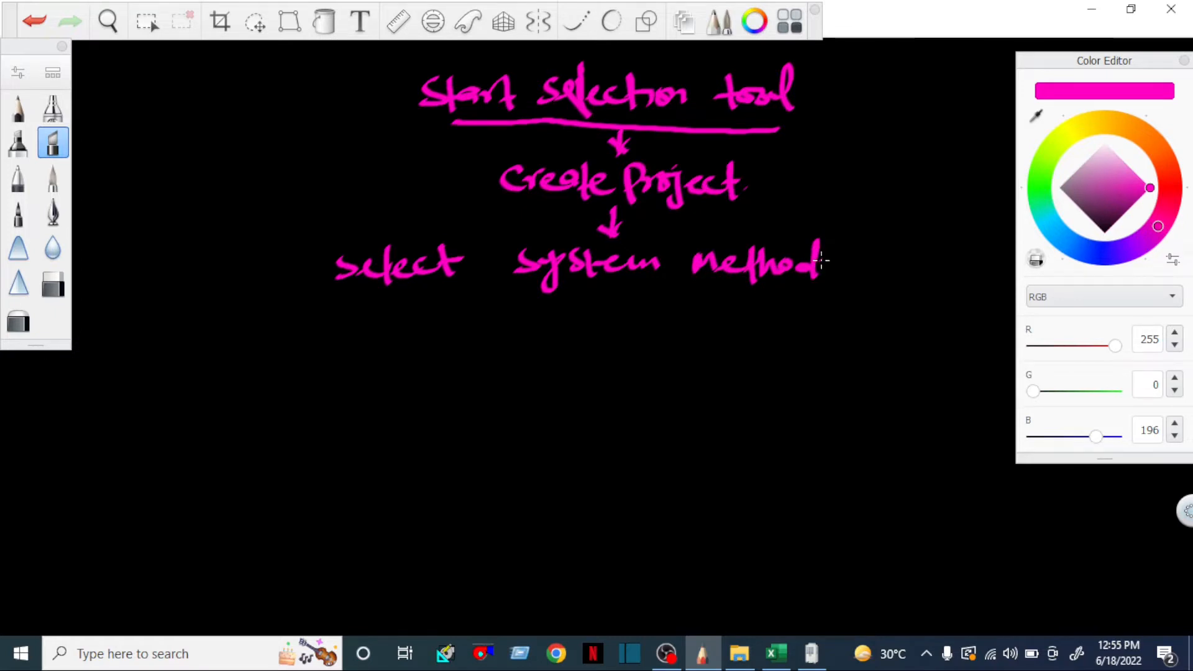
pyautogui.moveTo(859, 217)
pyautogui.mouseDown()
pyautogui.moveTo(856, 274)
pyautogui.moveTo(912, 248)
pyautogui.moveTo(971, 259)
pyautogui.moveTo(1004, 248)
pyautogui.moveTo(979, 282)
pyautogui.mouseUp()
pyautogui.moveTo(936, 274); pyautogui.dragTo(916, 267)
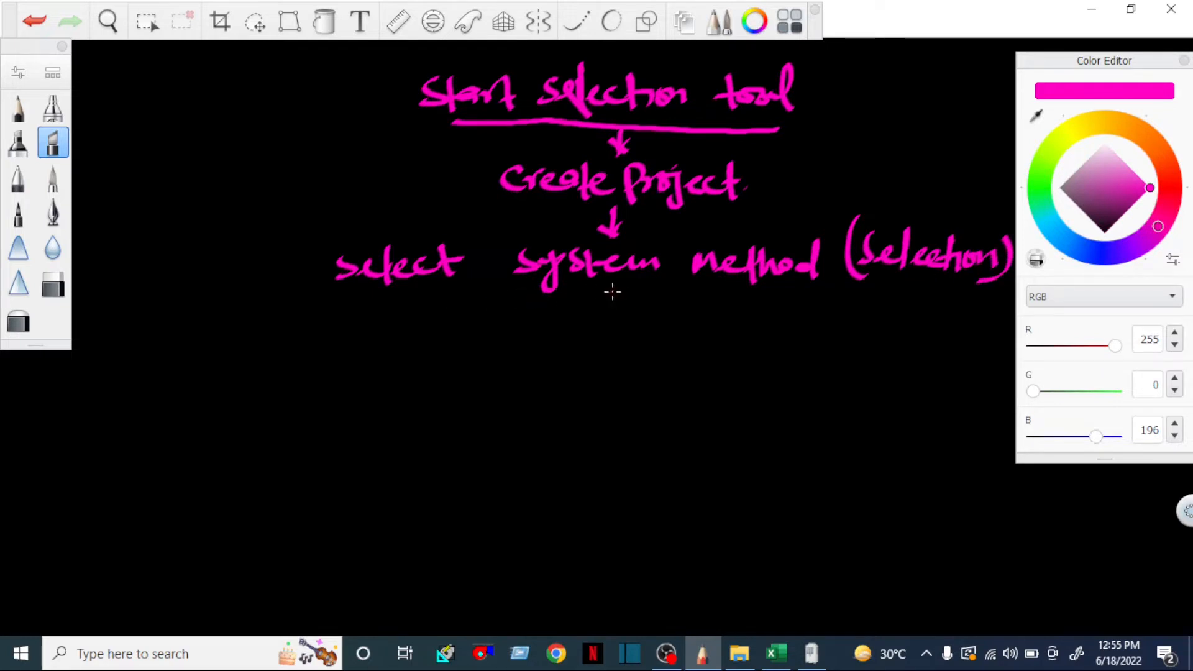
# Draw an arrow below the system method line and handwrite "Enter outdoor temp" beneath it.
pyautogui.moveTo(612, 287); pyautogui.dragTo(609, 318)
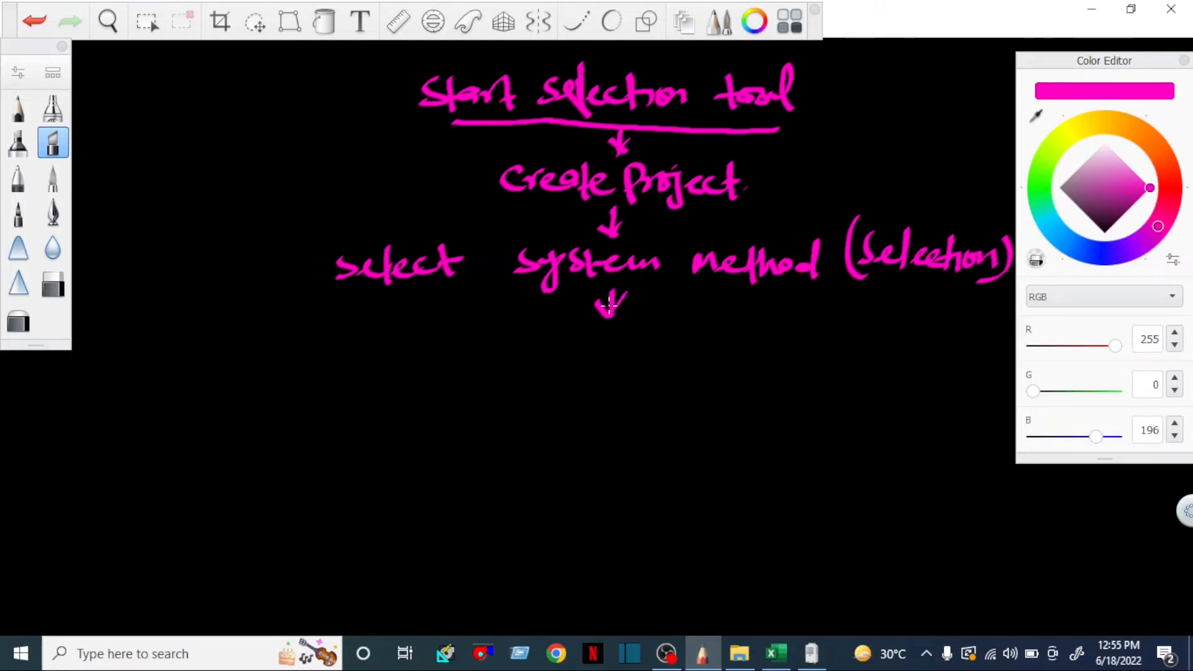
pyautogui.moveTo(462, 325)
pyautogui.mouseDown()
pyautogui.moveTo(445, 339)
pyautogui.moveTo(472, 350)
pyautogui.moveTo(545, 345)
pyautogui.moveTo(562, 329)
pyautogui.moveTo(687, 349)
pyautogui.moveTo(745, 332)
pyautogui.moveTo(784, 363)
pyautogui.mouseUp()
pyautogui.moveTo(762, 346); pyautogui.dragTo(884, 345)
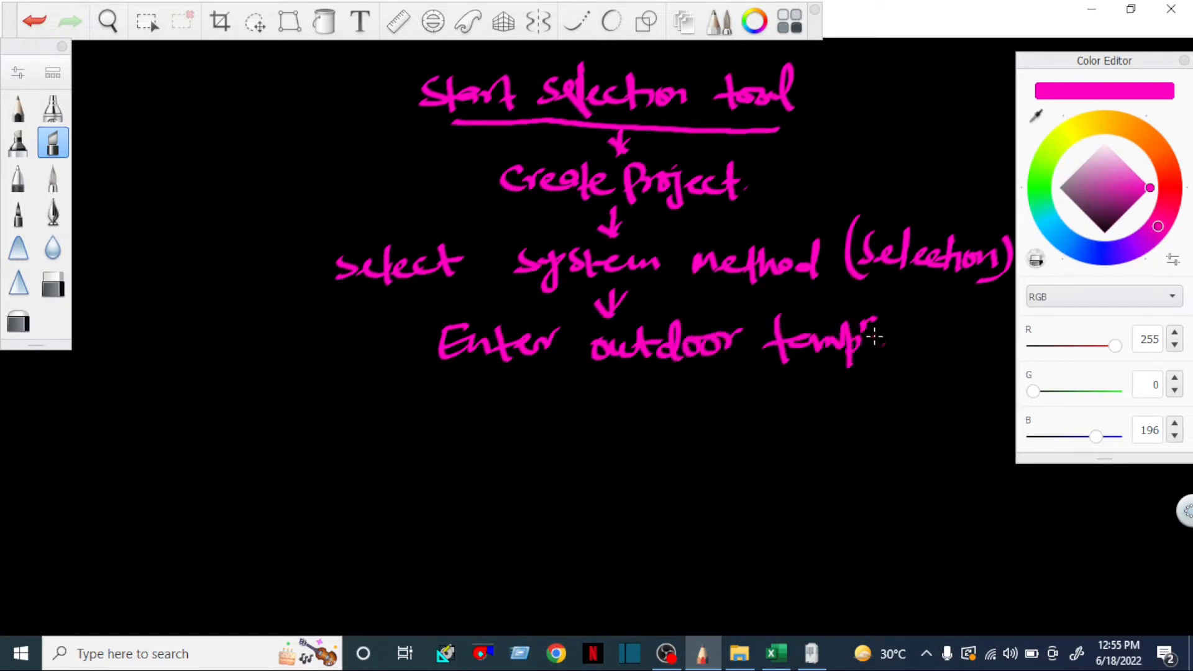
# Draw an arrow below the outdoor temperature stage that splits into two branches, each ending in a downward arrow.
pyautogui.moveTo(612, 362); pyautogui.dragTo(607, 405)
pyautogui.moveTo(622, 376); pyautogui.dragTo(606, 409)
pyautogui.moveTo(373, 419)
pyautogui.mouseDown()
pyautogui.moveTo(860, 407)
pyautogui.moveTo(846, 442)
pyautogui.mouseUp()
pyautogui.moveTo(831, 427); pyautogui.dragTo(845, 452)
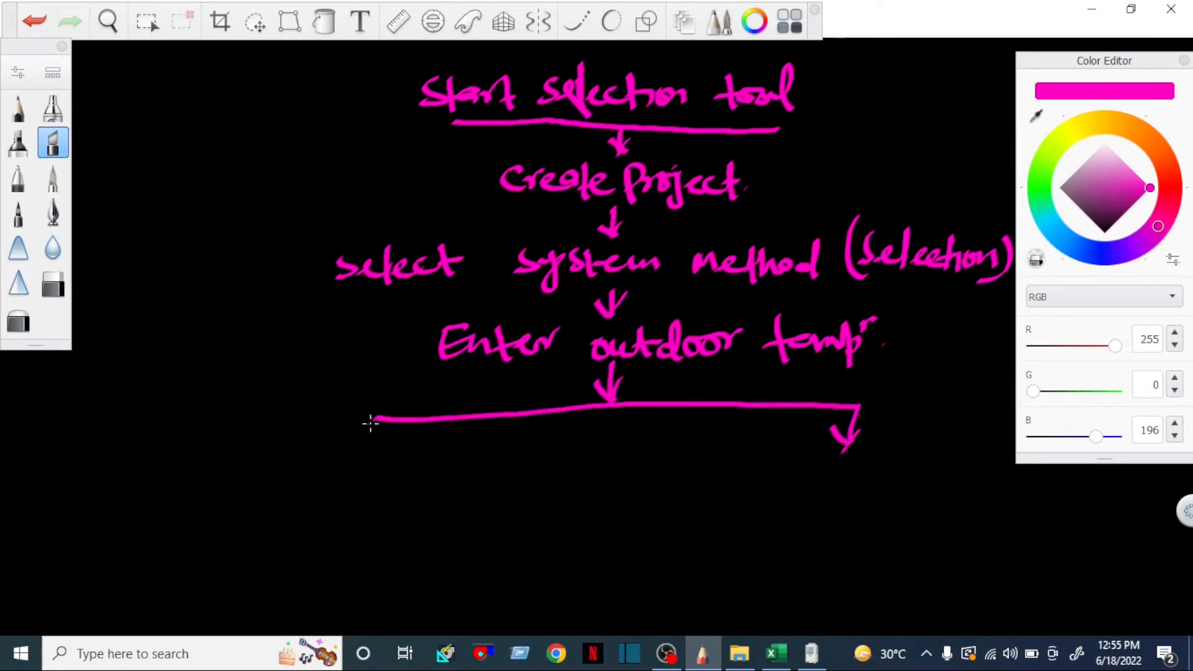
pyautogui.moveTo(372, 420); pyautogui.dragTo(371, 449)
pyautogui.moveTo(360, 437); pyautogui.dragTo(382, 443)
# Label the two flowchart branches "wizard type" and "drag & drop".
pyautogui.moveTo(302, 478)
pyautogui.mouseDown()
pyautogui.moveTo(334, 480)
pyautogui.moveTo(341, 494)
pyautogui.moveTo(405, 491)
pyautogui.moveTo(422, 474)
pyautogui.moveTo(460, 494)
pyautogui.moveTo(481, 470)
pyautogui.mouseUp()
pyautogui.moveTo(464, 470)
pyautogui.mouseDown()
pyautogui.moveTo(474, 500)
pyautogui.moveTo(501, 481)
pyautogui.moveTo(529, 488)
pyautogui.mouseUp()
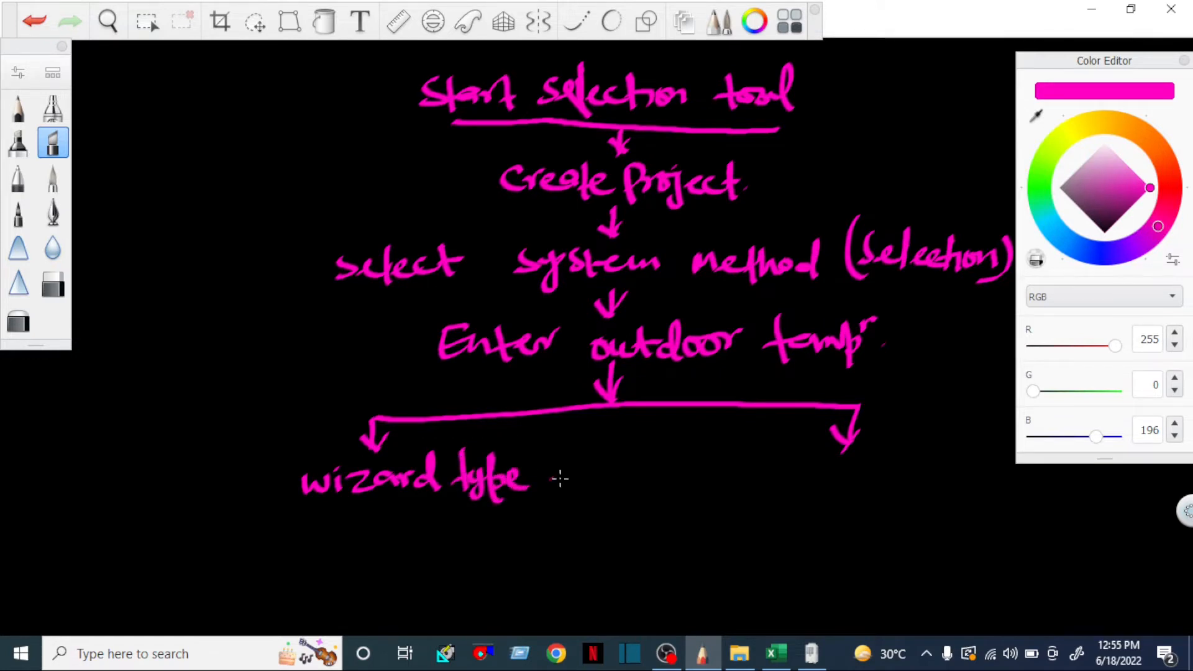
pyautogui.moveTo(827, 465)
pyautogui.mouseDown()
pyautogui.moveTo(814, 472)
pyautogui.moveTo(821, 495)
pyautogui.moveTo(849, 467)
pyautogui.mouseUp()
pyautogui.moveTo(853, 472)
pyautogui.mouseDown()
pyautogui.moveTo(932, 495)
pyautogui.moveTo(960, 479)
pyautogui.moveTo(975, 492)
pyautogui.mouseUp()
pyautogui.moveTo(983, 474); pyautogui.dragTo(991, 484)
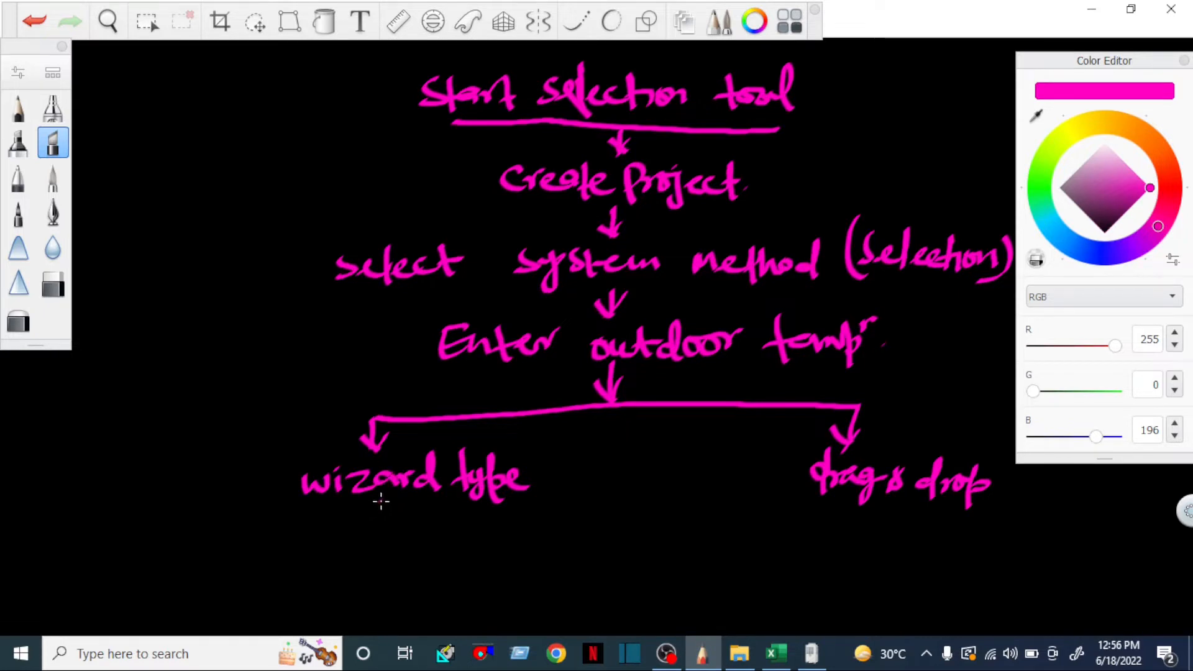
# Underline "drag & drop" and list "Create pipe diagram", "Indoor unit select" and a matching outdoor unit line with dashes beneath it.
pyautogui.moveTo(833, 508); pyautogui.dragTo(921, 511)
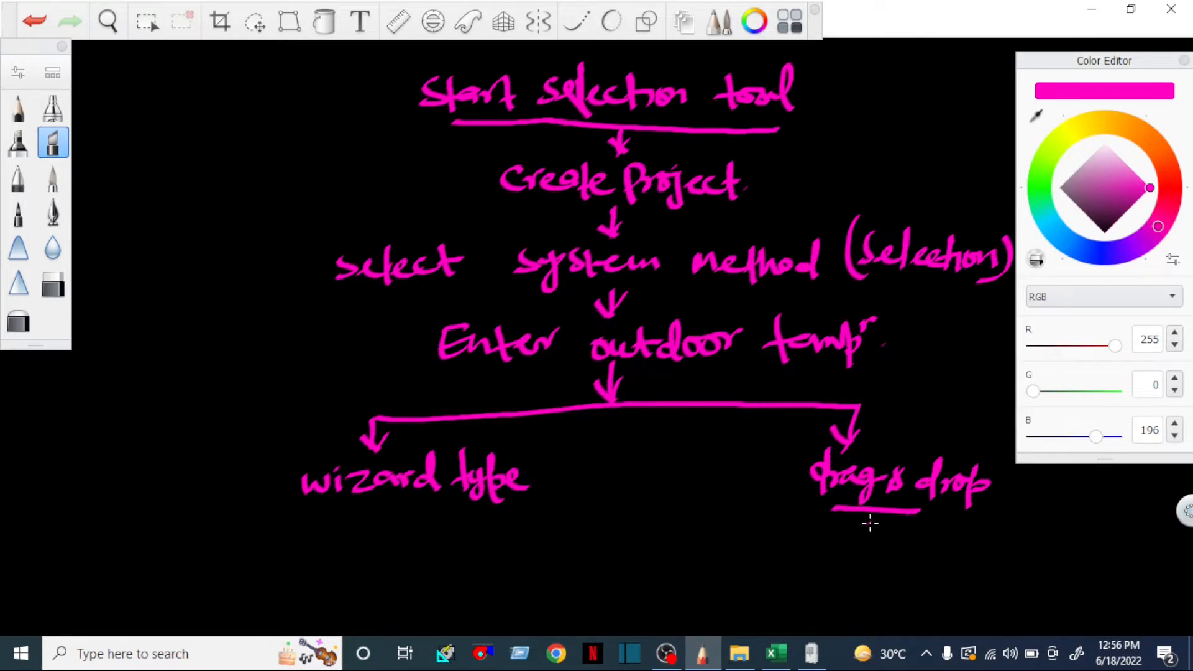
pyautogui.moveTo(825, 529)
pyautogui.mouseDown()
pyautogui.moveTo(870, 540)
pyautogui.moveTo(925, 533)
pyautogui.moveTo(881, 548)
pyautogui.moveTo(1033, 525)
pyautogui.moveTo(1078, 546)
pyautogui.moveTo(1109, 533)
pyautogui.moveTo(1148, 540)
pyautogui.mouseUp()
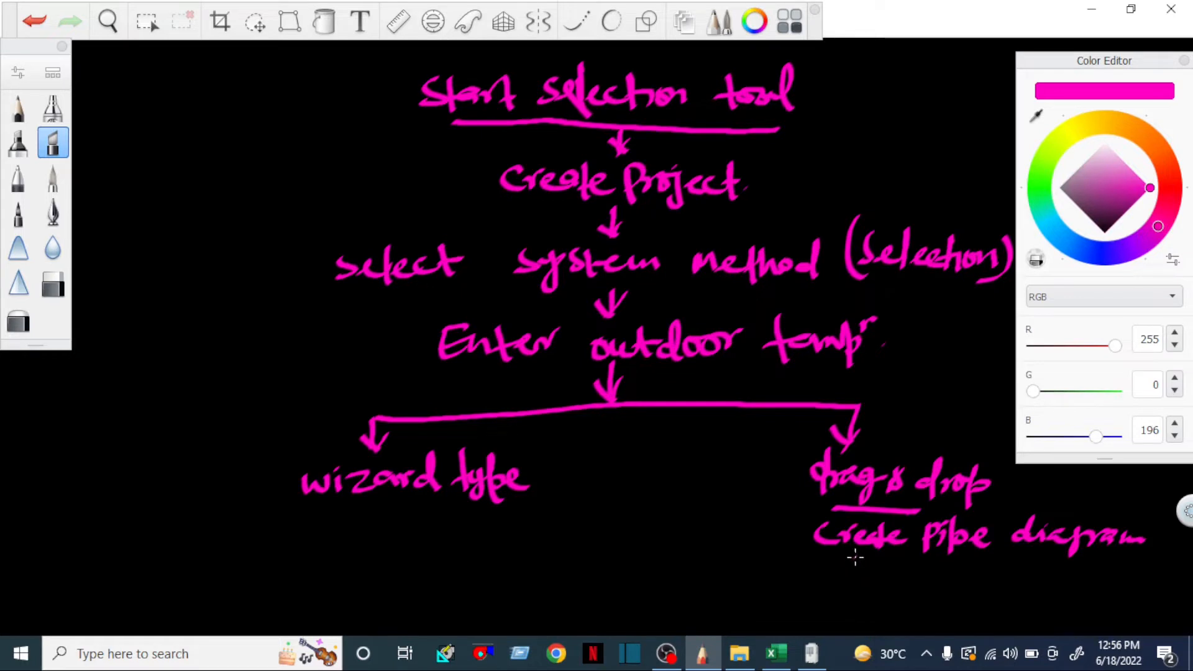
pyautogui.moveTo(855, 557)
pyautogui.mouseDown()
pyautogui.moveTo(840, 579)
pyautogui.moveTo(892, 567)
pyautogui.moveTo(908, 580)
pyautogui.moveTo(942, 569)
pyautogui.moveTo(1003, 580)
pyautogui.moveTo(1094, 569)
pyautogui.moveTo(1120, 582)
pyautogui.moveTo(1138, 572)
pyautogui.mouseUp()
pyautogui.moveTo(843, 601)
pyautogui.mouseDown()
pyautogui.moveTo(860, 602)
pyautogui.moveTo(857, 621)
pyautogui.moveTo(893, 607)
pyautogui.moveTo(1034, 610)
pyautogui.mouseUp()
pyautogui.moveTo(1073, 618); pyautogui.dragTo(1091, 616)
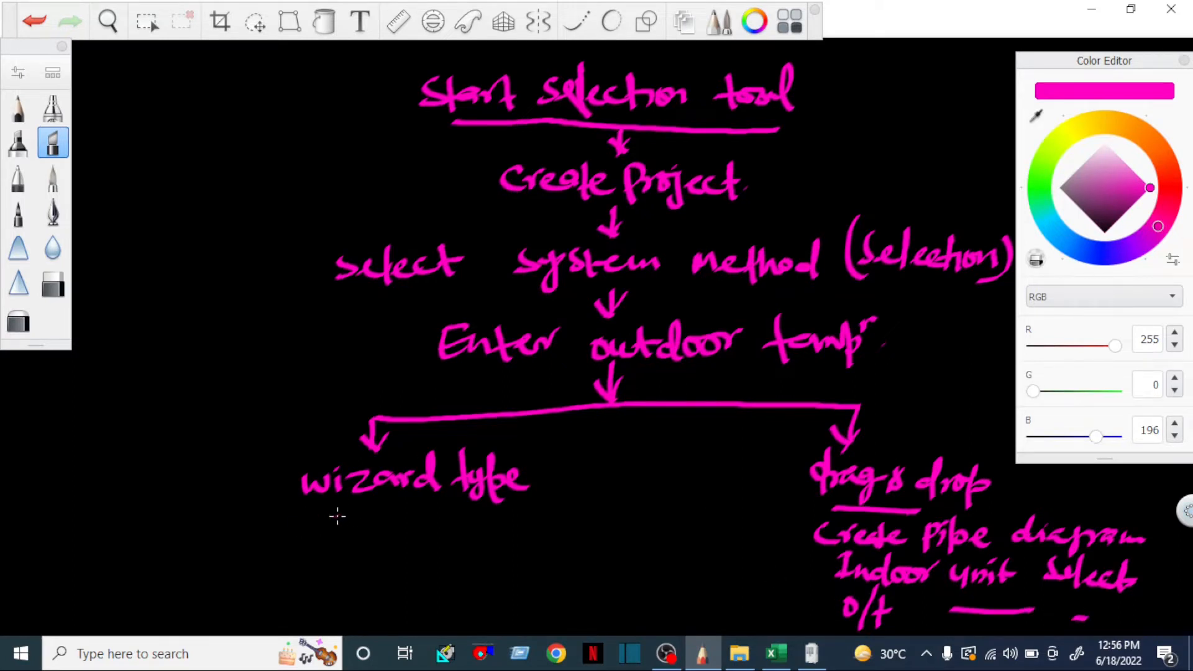
# List the indoor unit, the outdoor unit and the link between them under "wizard type".
pyautogui.moveTo(334, 510)
pyautogui.mouseDown()
pyautogui.moveTo(348, 539)
pyautogui.moveTo(372, 518)
pyautogui.moveTo(399, 523)
pyautogui.mouseUp()
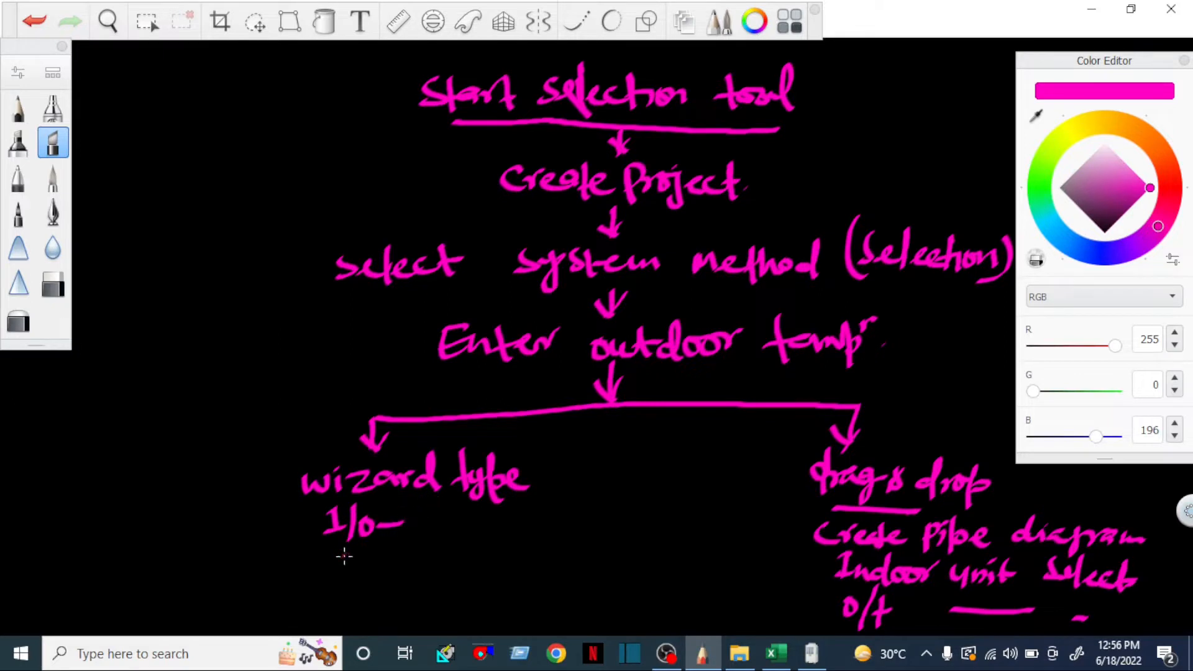
pyautogui.moveTo(335, 551)
pyautogui.mouseDown()
pyautogui.moveTo(347, 587)
pyautogui.moveTo(375, 548)
pyautogui.moveTo(424, 557)
pyautogui.mouseUp()
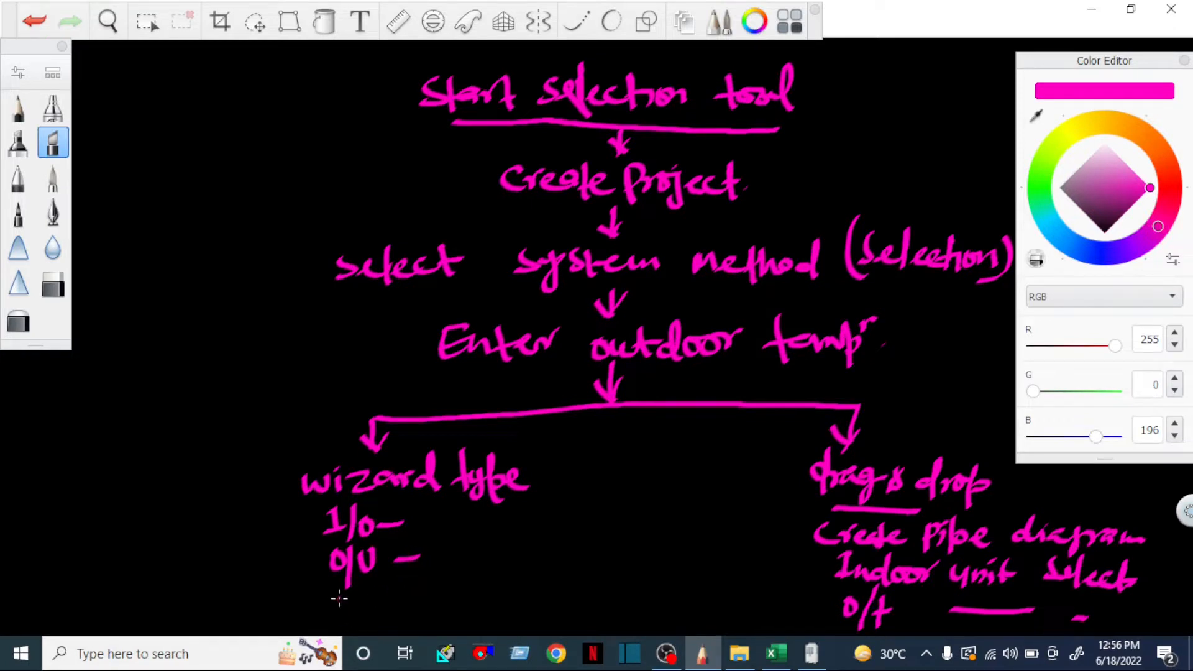
pyautogui.moveTo(339, 598)
pyautogui.mouseDown()
pyautogui.moveTo(351, 611)
pyautogui.moveTo(390, 612)
pyautogui.moveTo(423, 596)
pyautogui.moveTo(426, 612)
pyautogui.moveTo(490, 590)
pyautogui.moveTo(516, 599)
pyautogui.moveTo(577, 587)
pyautogui.mouseUp()
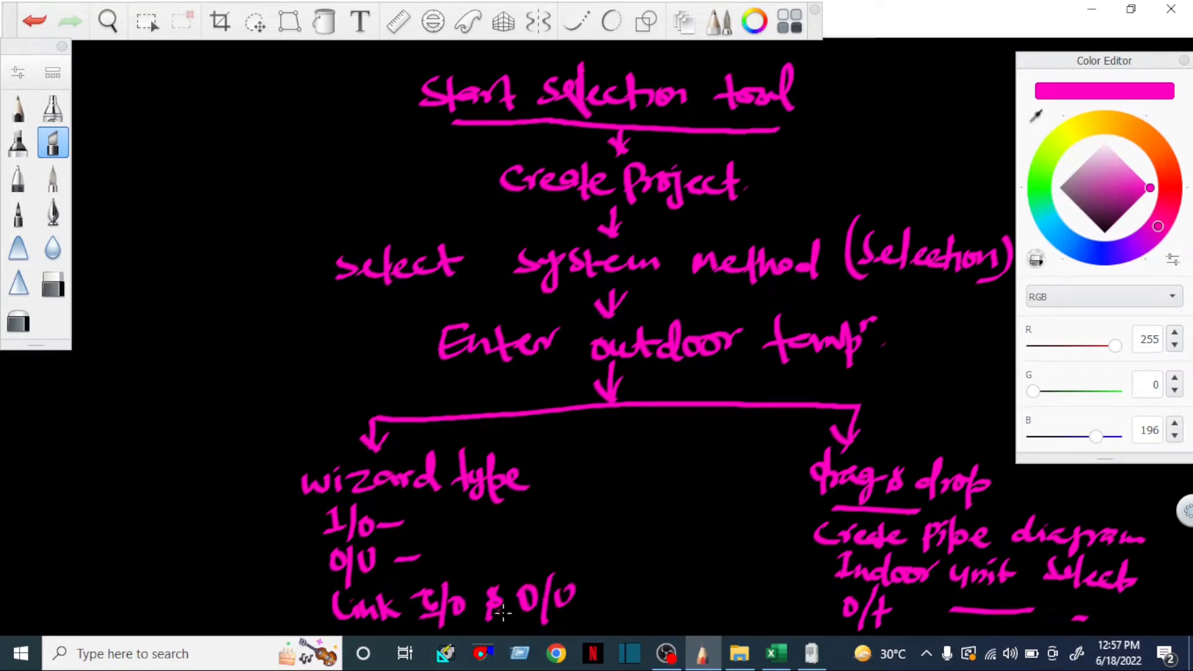
# Bracket the three wizard type entries and add an arrow from the bracket to the note "Create piping diag.".
pyautogui.moveTo(320, 520)
pyautogui.mouseDown()
pyautogui.moveTo(296, 593)
pyautogui.moveTo(336, 595)
pyautogui.mouseUp()
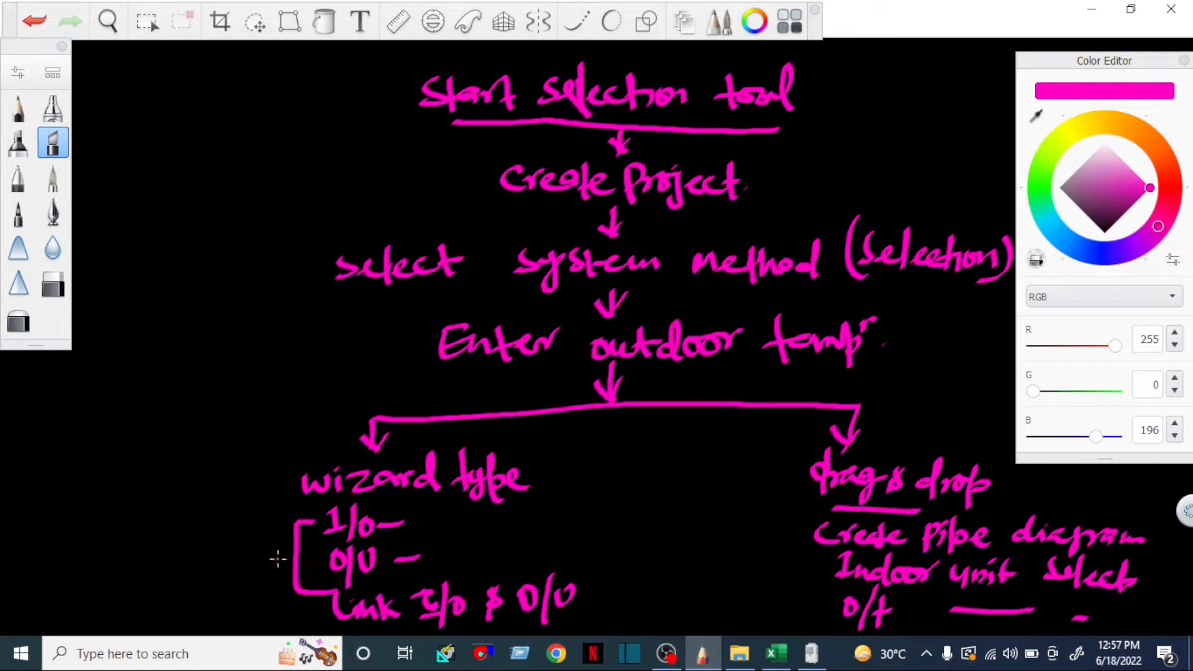
pyautogui.moveTo(295, 545)
pyautogui.mouseDown()
pyautogui.moveTo(266, 561)
pyautogui.moveTo(286, 571)
pyautogui.mouseUp()
pyautogui.moveTo(134, 525)
pyautogui.mouseDown()
pyautogui.moveTo(184, 533)
pyautogui.moveTo(225, 517)
pyautogui.mouseUp()
pyautogui.moveTo(155, 558)
pyautogui.mouseDown()
pyautogui.moveTo(164, 580)
pyautogui.moveTo(187, 565)
pyautogui.moveTo(249, 563)
pyautogui.mouseUp()
pyautogui.moveTo(218, 605); pyautogui.dragTo(275, 609)
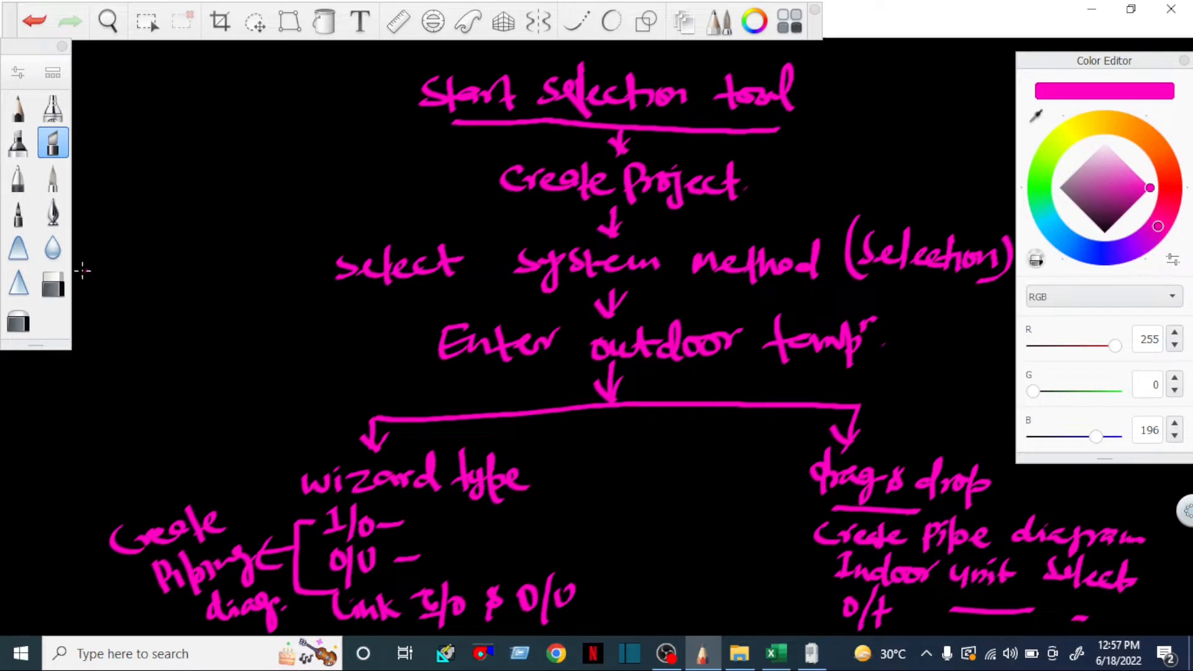
# Erase the entire handwritten flowchart from the canvas.
pyautogui.click(53, 284)
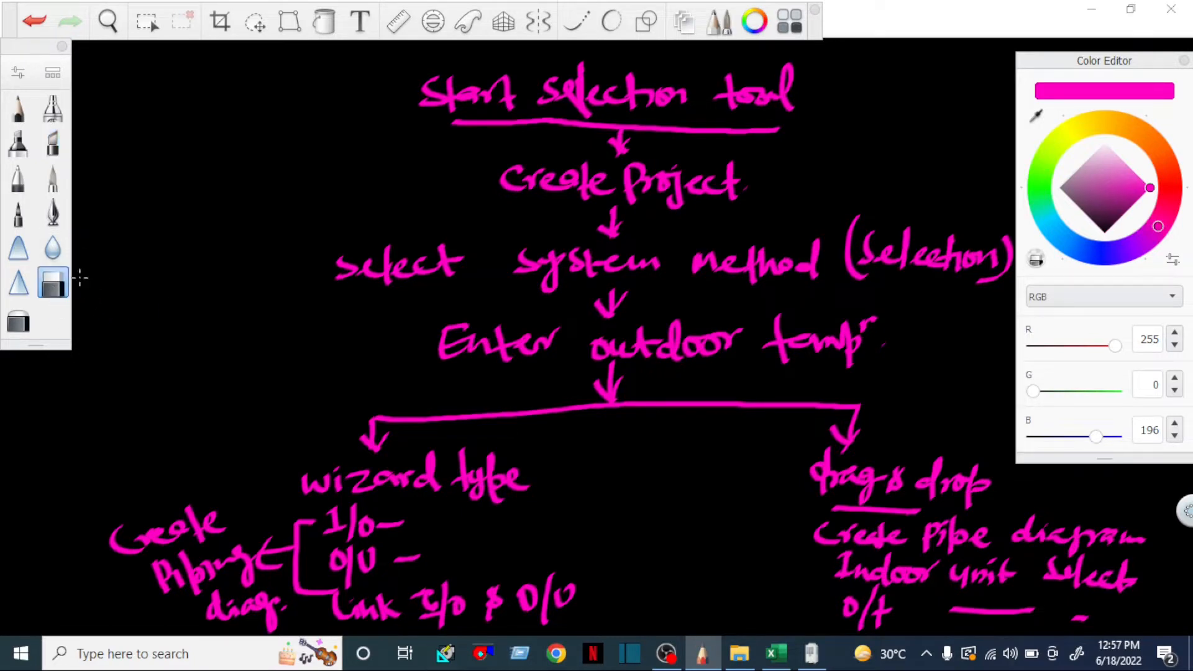
pyautogui.moveTo(458, 165)
pyautogui.mouseDown()
pyautogui.moveTo(476, 140)
pyautogui.moveTo(684, 99)
pyautogui.moveTo(583, 234)
pyautogui.moveTo(988, 330)
pyautogui.moveTo(422, 220)
pyautogui.moveTo(514, 336)
pyautogui.moveTo(178, 495)
pyautogui.moveTo(343, 591)
pyautogui.moveTo(551, 581)
pyautogui.moveTo(556, 464)
pyautogui.moveTo(807, 439)
pyautogui.moveTo(1052, 543)
pyautogui.moveTo(1077, 614)
pyautogui.moveTo(827, 557)
pyautogui.mouseUp()
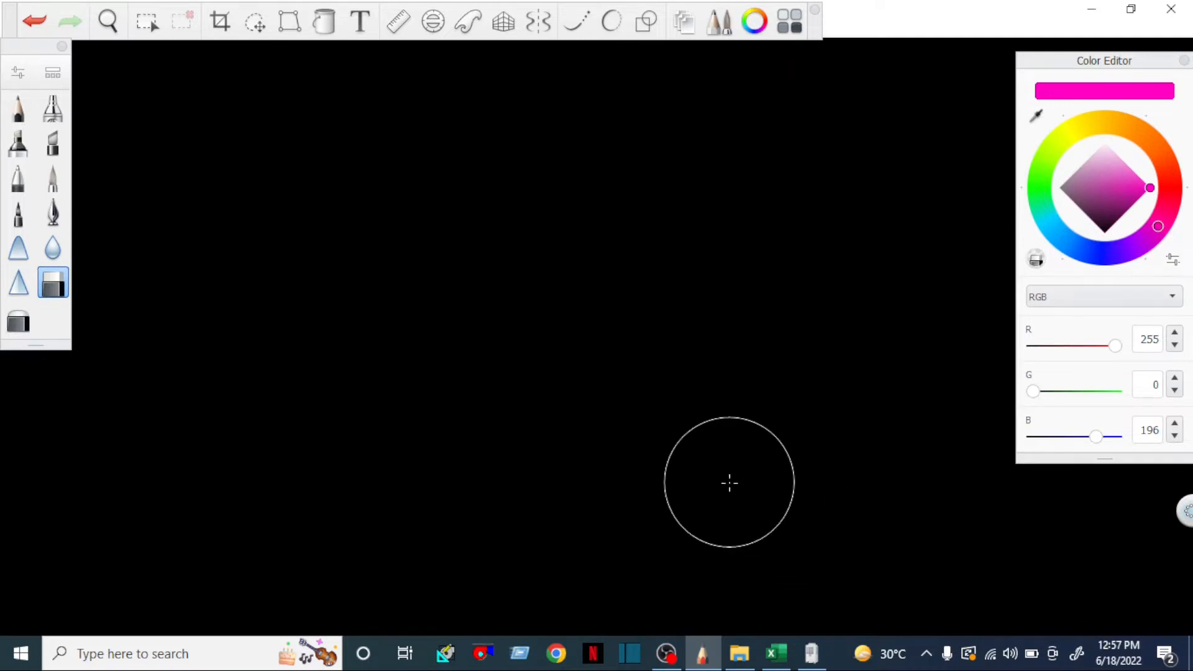
# View the selection tool's Main Menu again and return to the Judgment result table in Excel.
pyautogui.click(809, 656)
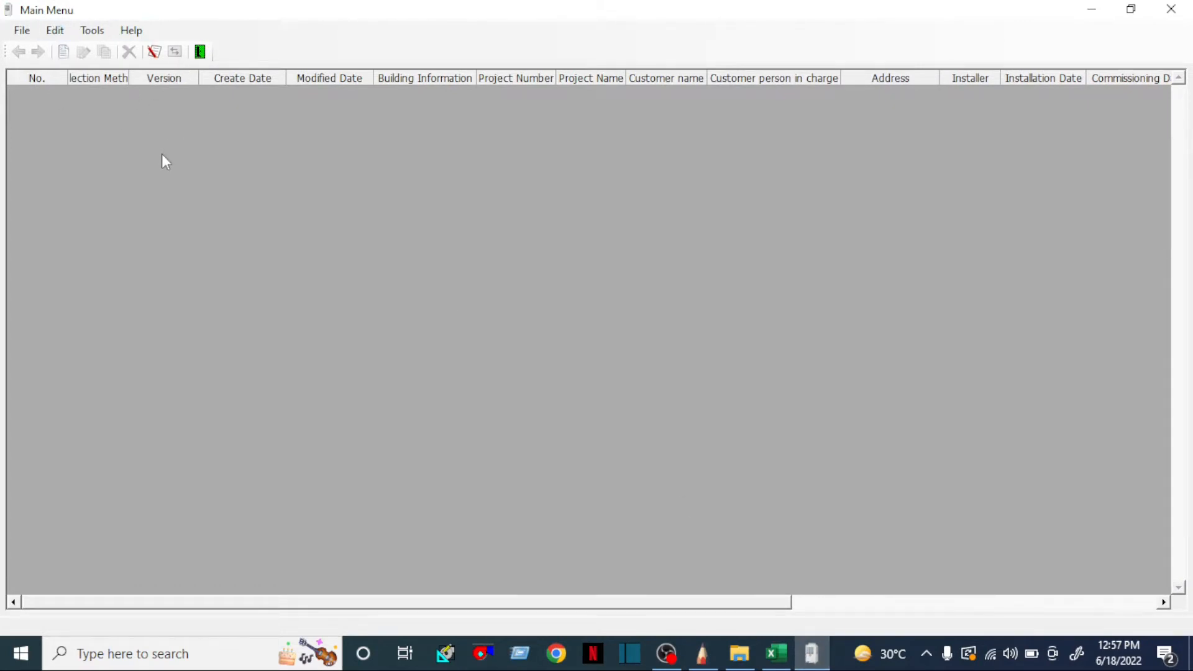
pyautogui.click(1094, 8)
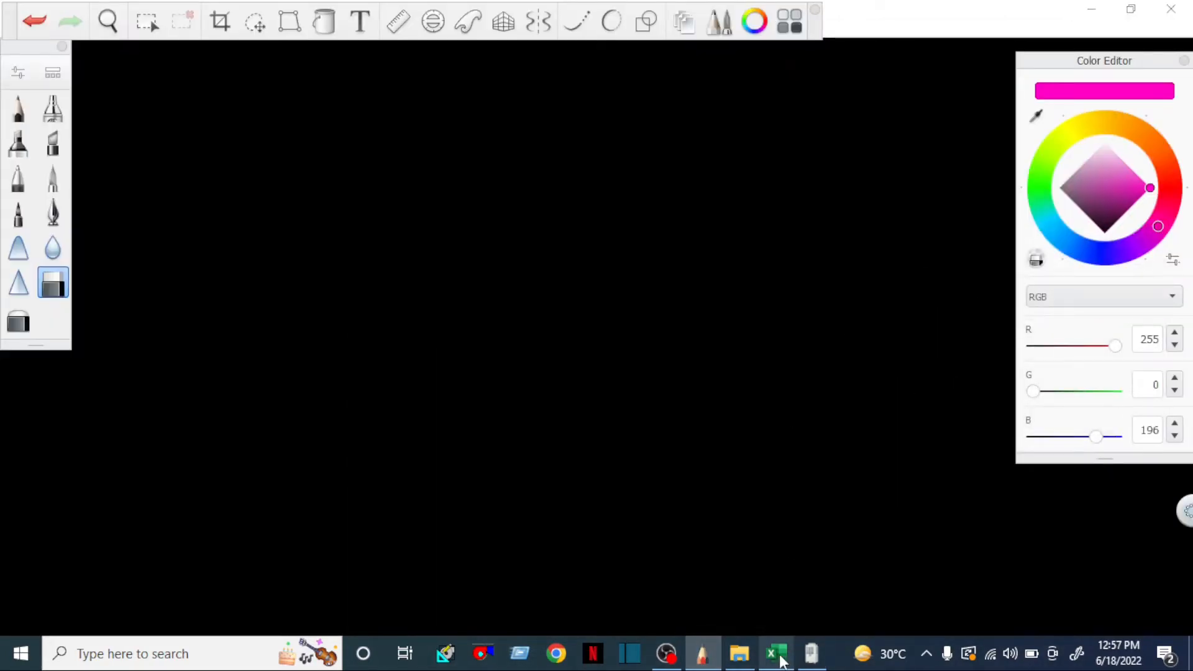
pyautogui.click(777, 654)
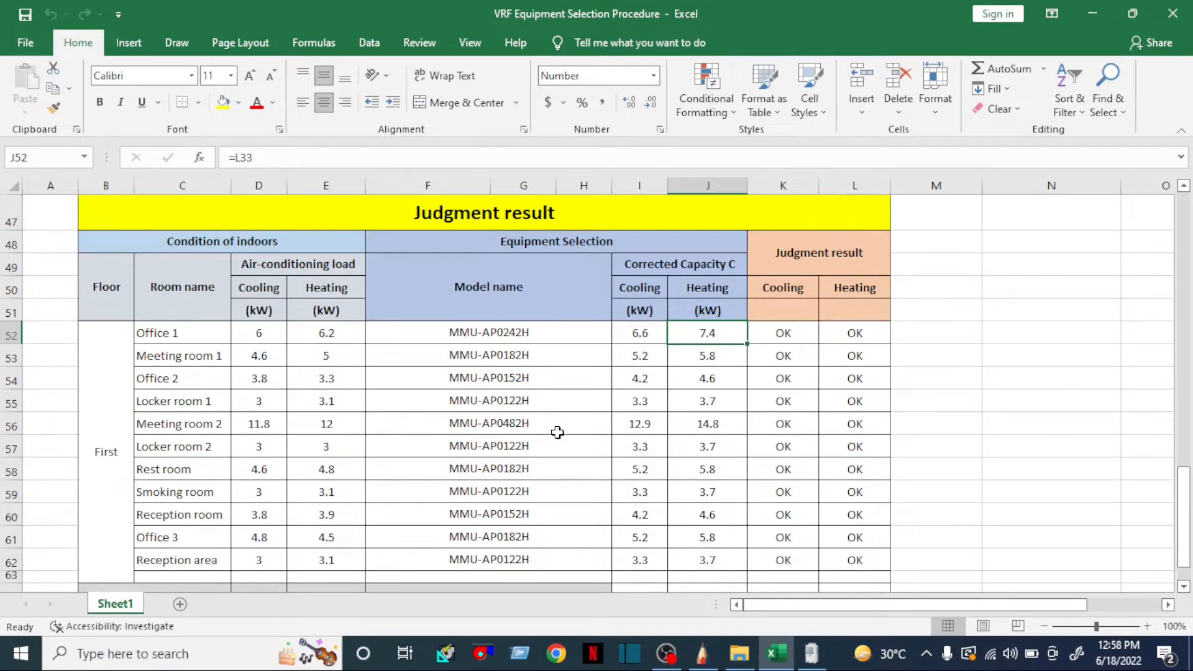
pyautogui.moveTo(815, 665)
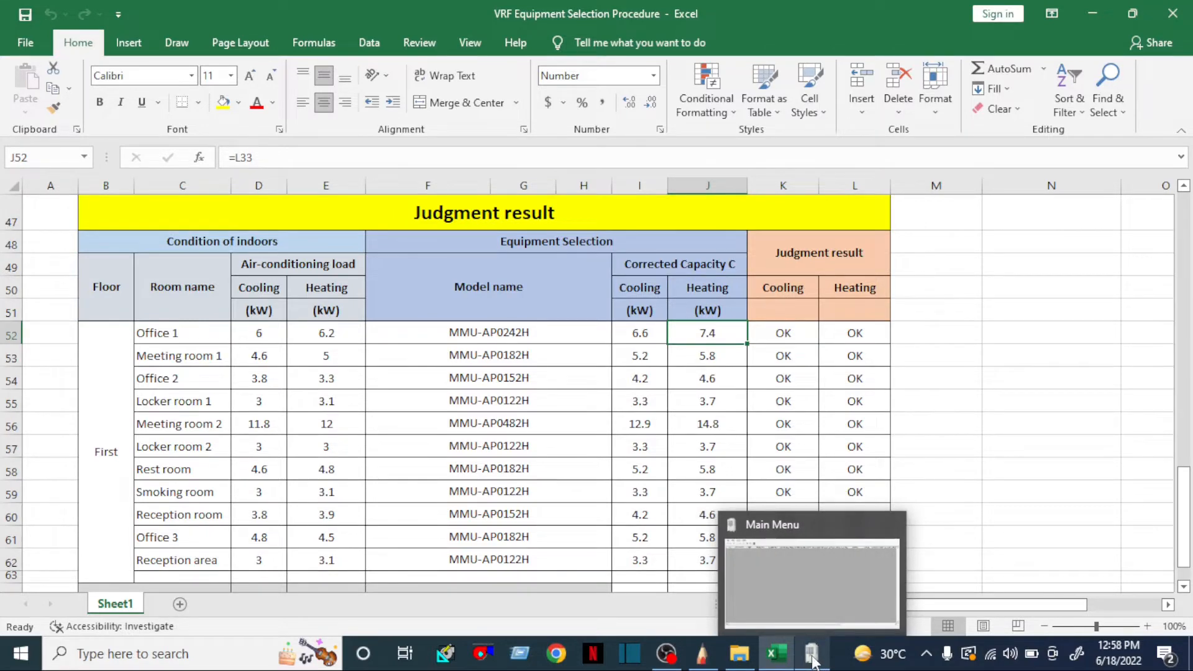
# Switch to the black drawing canvas and draw a large magenta rectangle as the outer boundary of a floor plan.
pyautogui.click(813, 662)
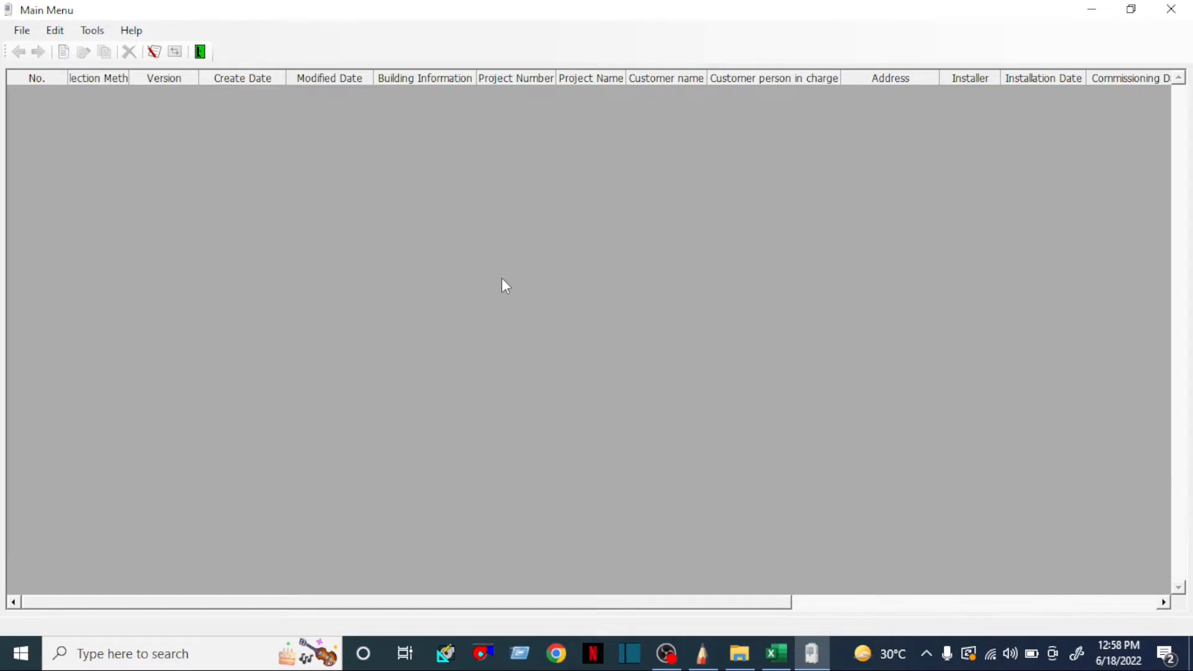
pyautogui.click(704, 656)
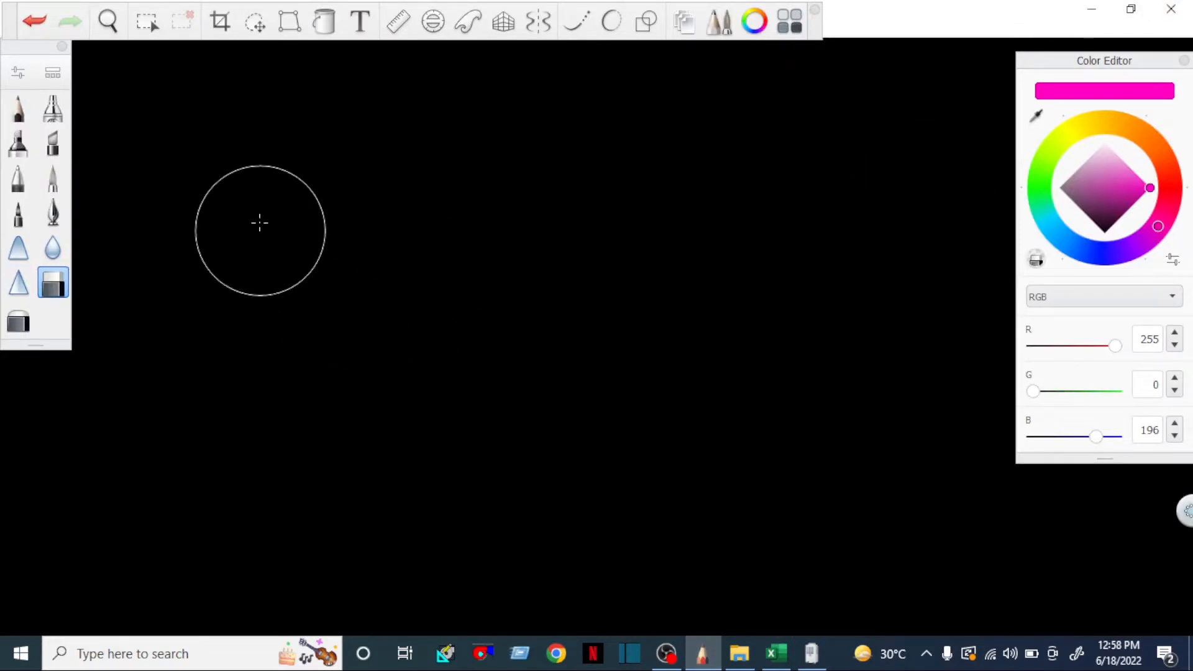
pyautogui.click(57, 149)
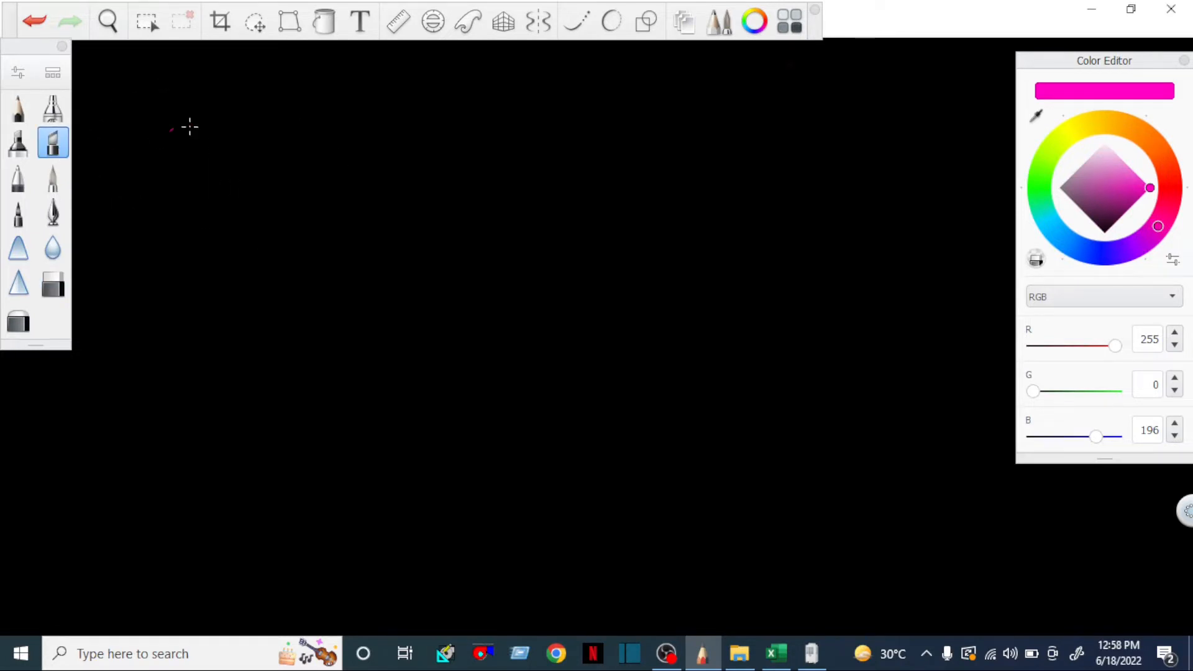
pyautogui.moveTo(170, 122); pyautogui.dragTo(1005, 116)
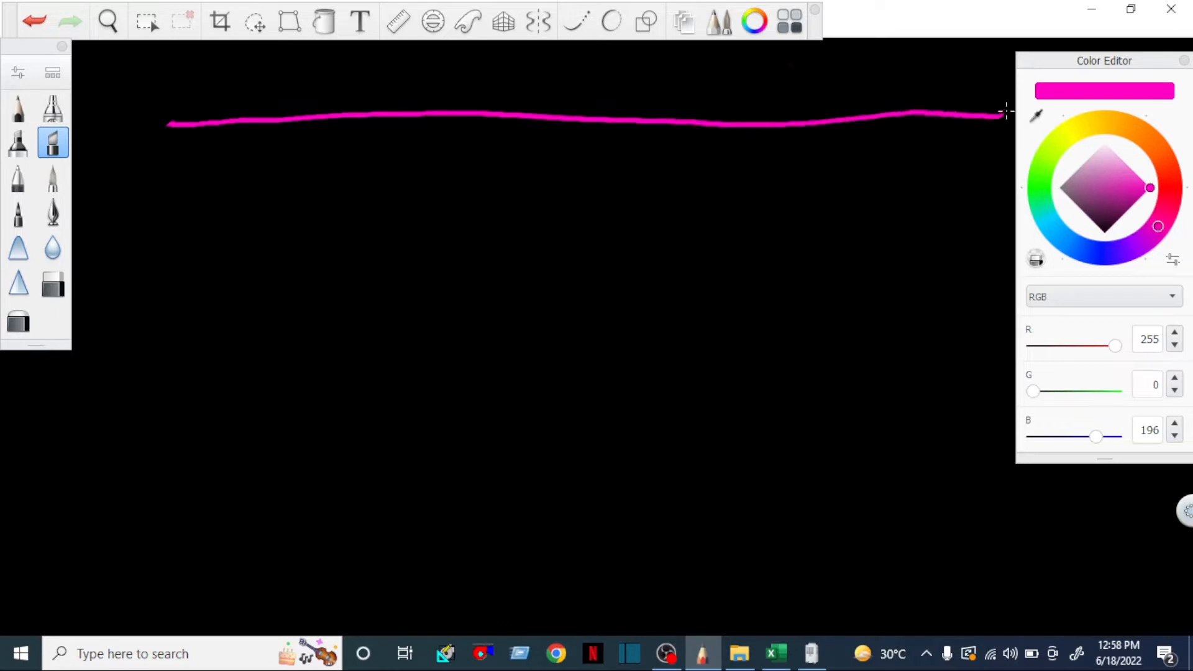
pyautogui.click(1183, 60)
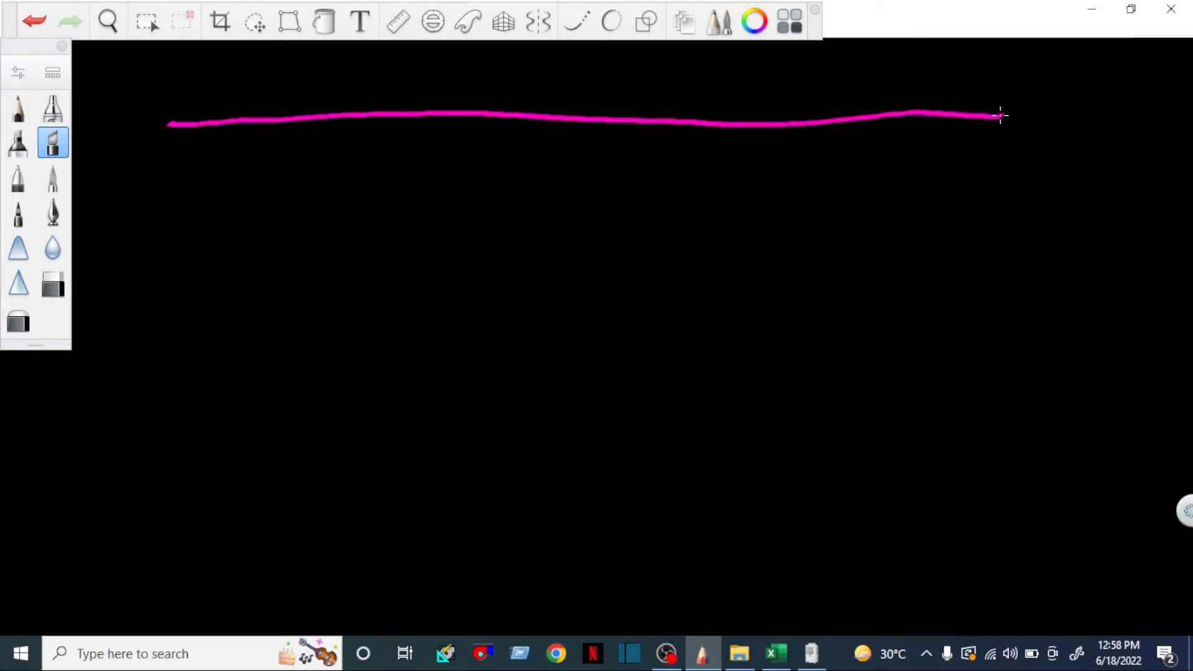
pyautogui.moveTo(998, 115); pyautogui.dragTo(1149, 143)
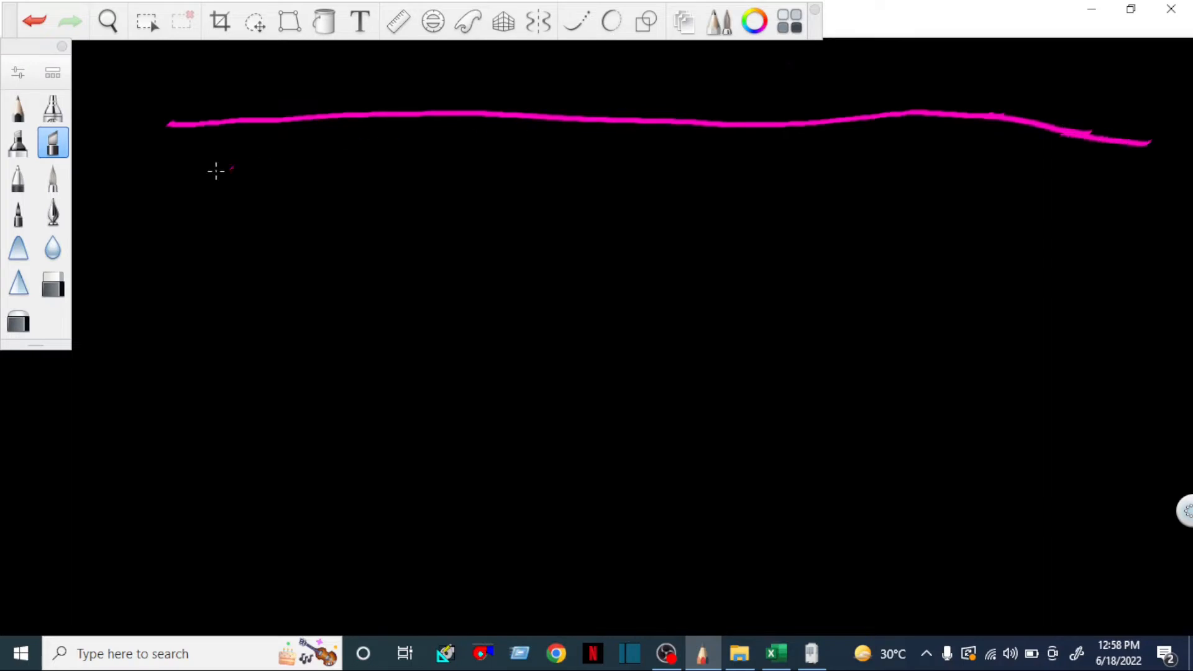
pyautogui.moveTo(164, 131)
pyautogui.mouseDown()
pyautogui.moveTo(141, 479)
pyautogui.moveTo(147, 590)
pyautogui.moveTo(1166, 582)
pyautogui.mouseUp()
pyautogui.moveTo(1150, 144)
pyautogui.mouseDown()
pyautogui.moveTo(1129, 439)
pyautogui.moveTo(1155, 589)
pyautogui.mouseUp()
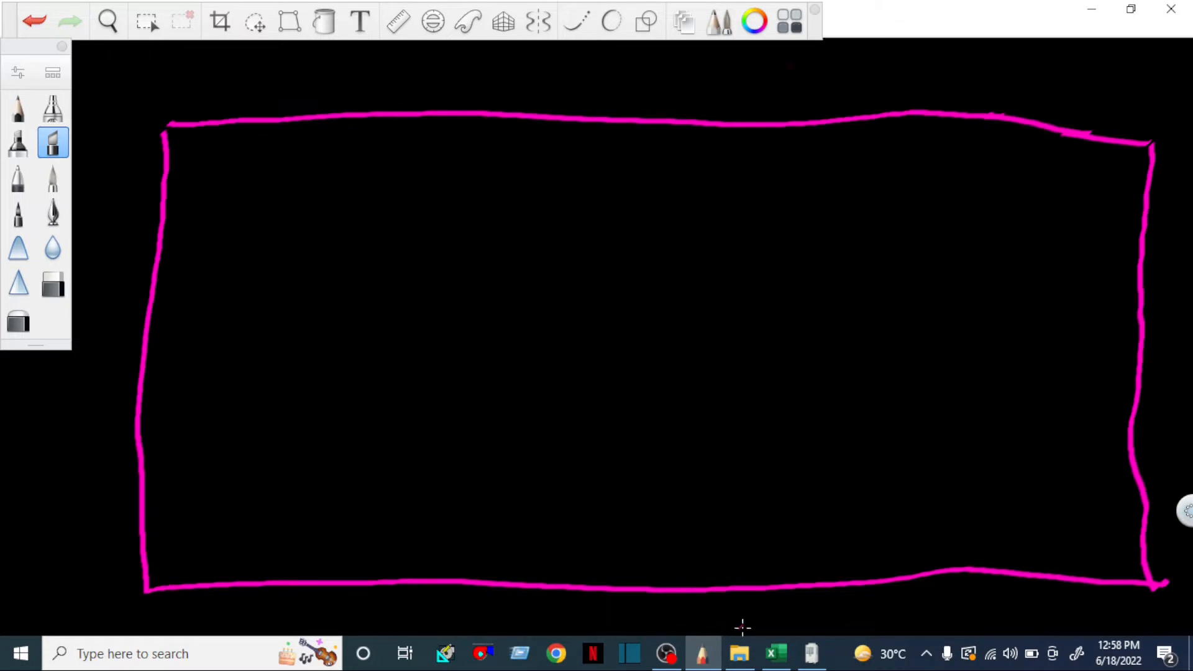
# Review the room names from Office 1 down to Reception area in Excel's Judgment result table.
pyautogui.click(776, 653)
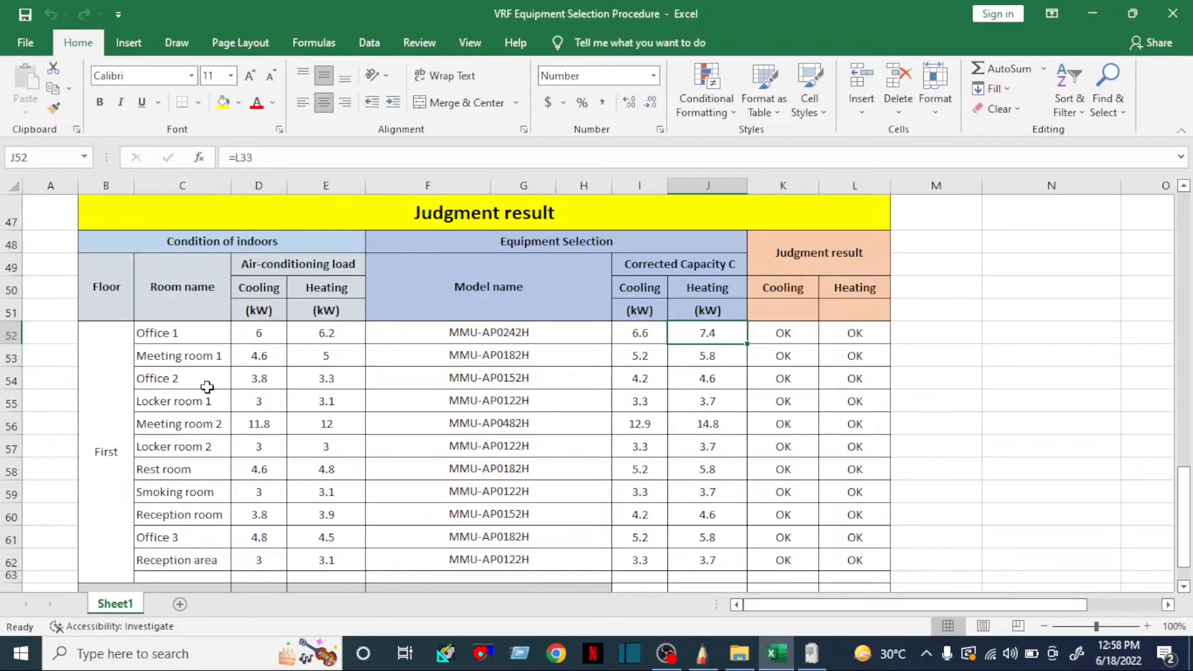
pyautogui.moveTo(207, 333); pyautogui.dragTo(208, 553)
pyautogui.click(942, 336)
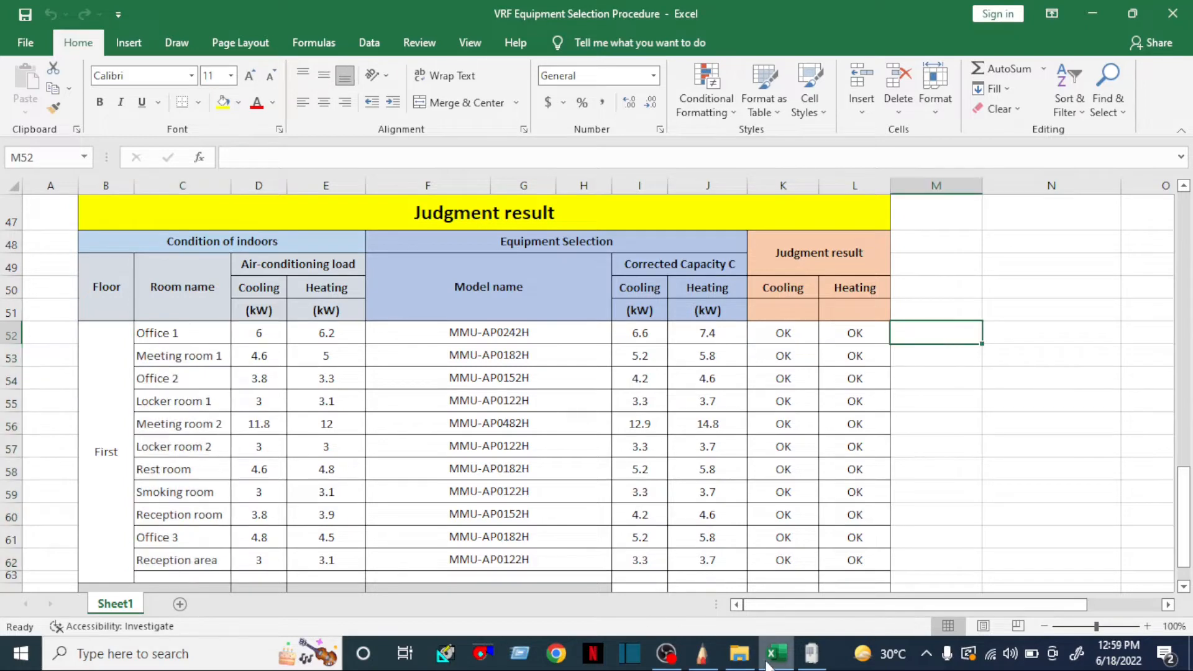
# Return to the drawing canvas and mark off an upper row of five rooms with a horizontal wall and four vertical dividers.
pyautogui.click(703, 654)
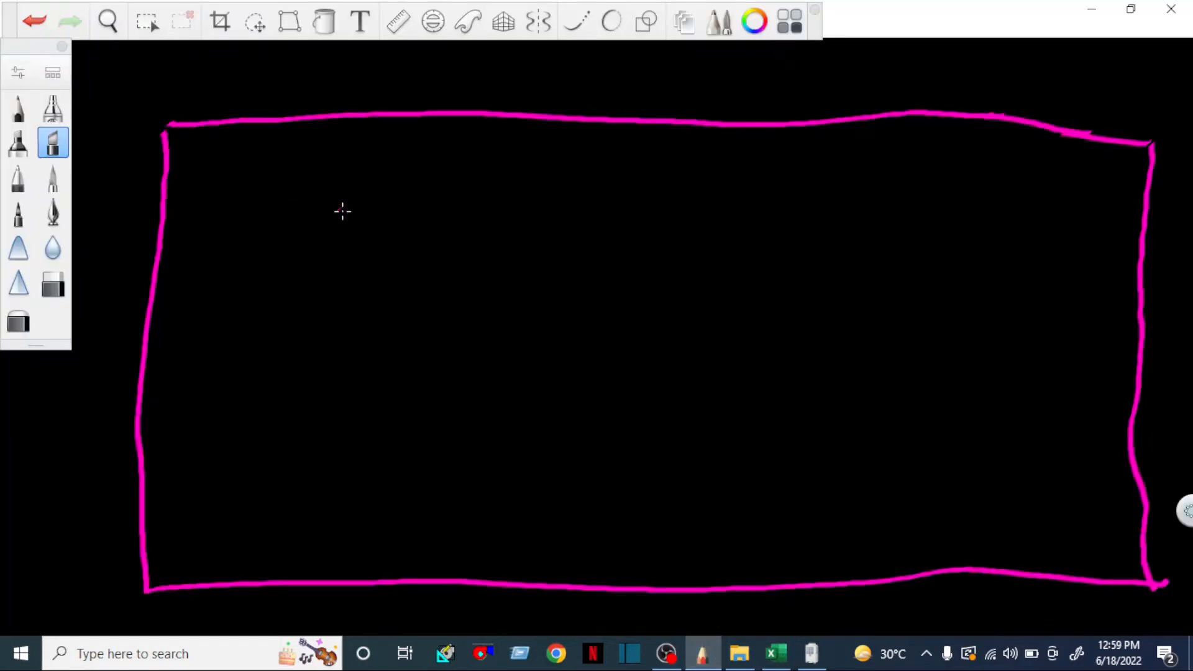
pyautogui.moveTo(161, 254); pyautogui.dragTo(1145, 255)
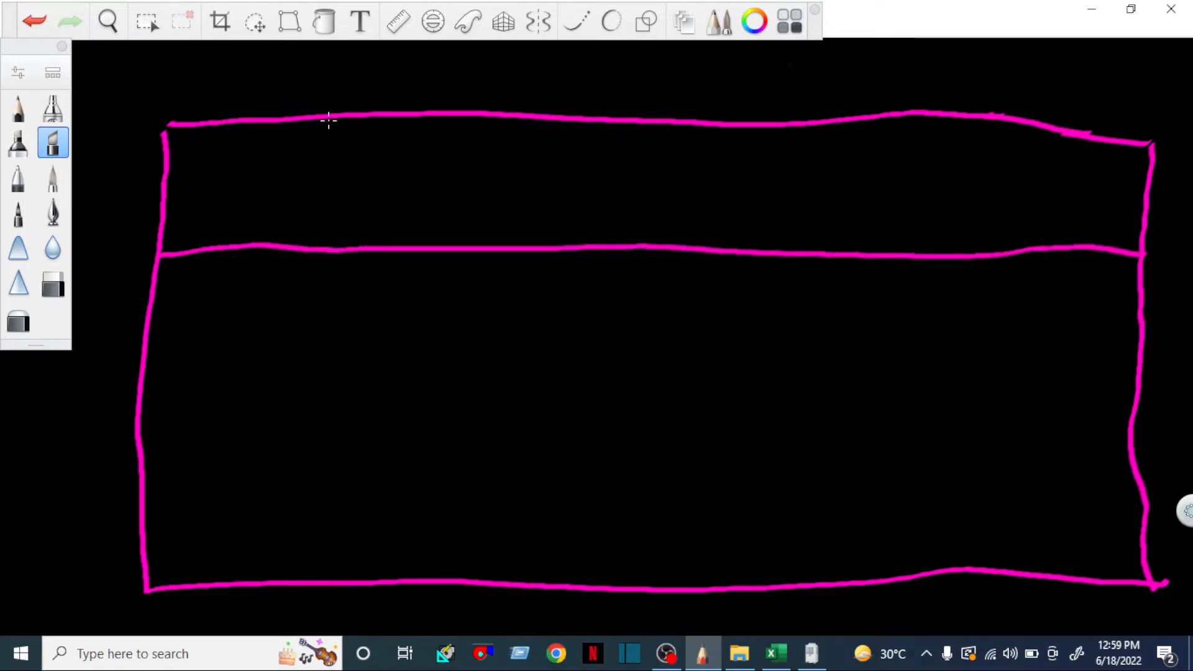
pyautogui.moveTo(328, 120); pyautogui.dragTo(340, 249)
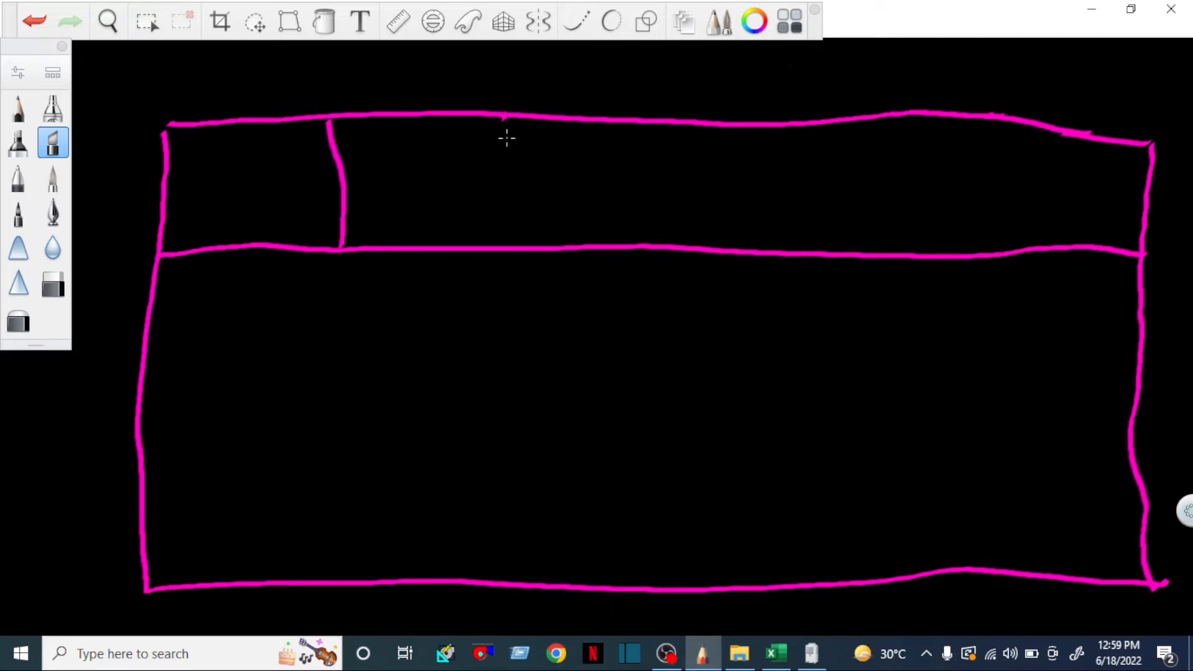
pyautogui.moveTo(507, 138); pyautogui.dragTo(508, 250)
pyautogui.moveTo(704, 125); pyautogui.dragTo(706, 251)
pyautogui.moveTo(882, 118); pyautogui.dragTo(883, 251)
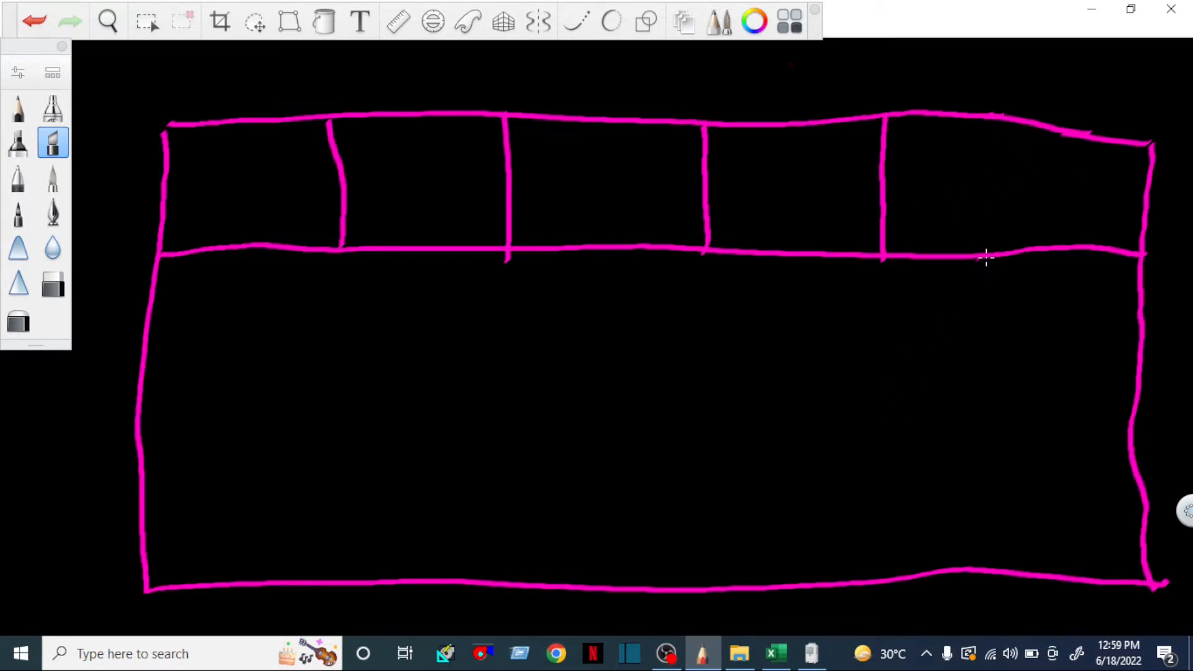
# Draw two stacked rooms at the right end of the floor plan and a lower row of five rooms.
pyautogui.moveTo(986, 257)
pyautogui.mouseDown()
pyautogui.moveTo(956, 519)
pyautogui.moveTo(962, 579)
pyautogui.mouseUp()
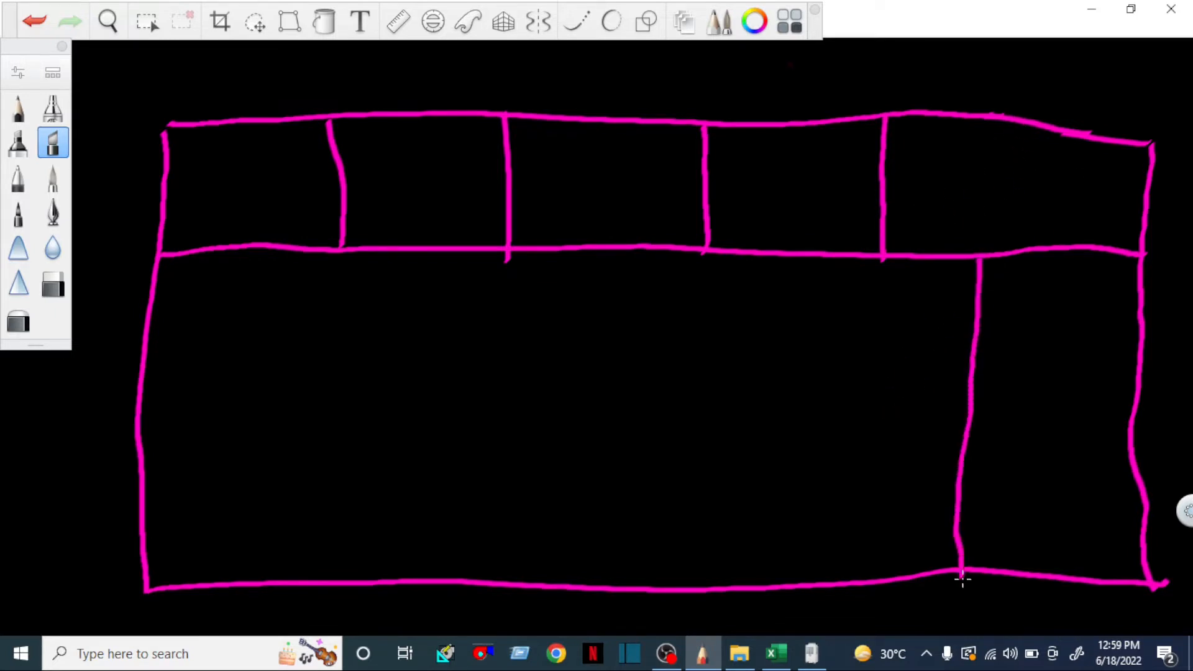
pyautogui.moveTo(973, 420); pyautogui.dragTo(1137, 428)
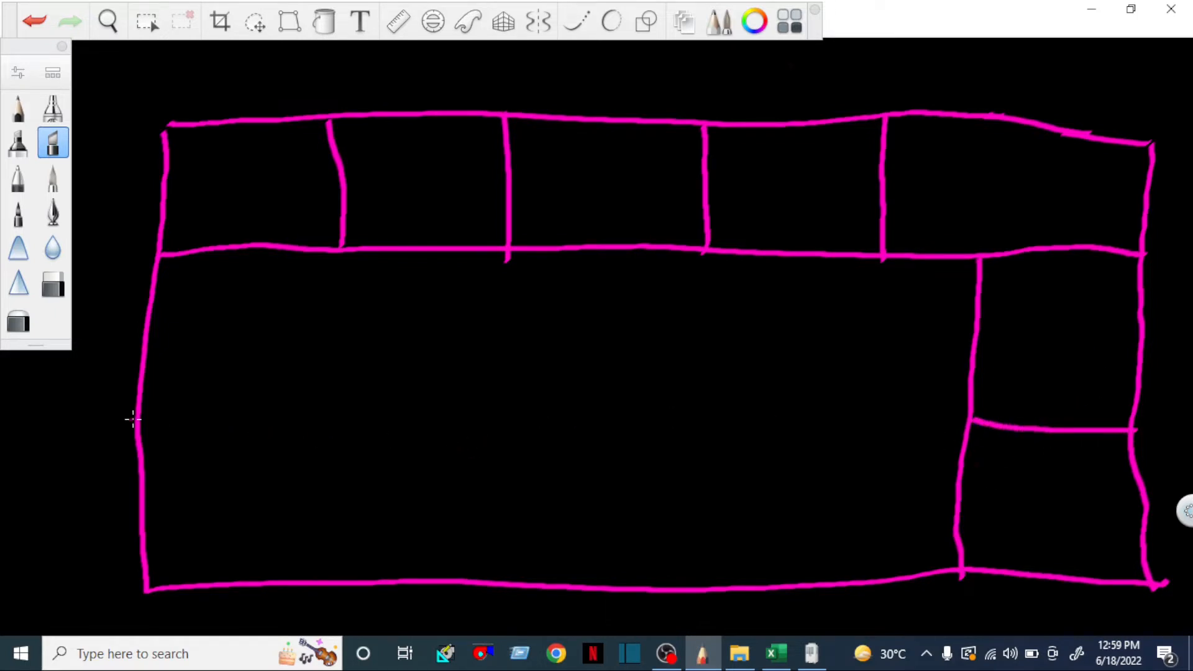
pyautogui.moveTo(132, 417)
pyautogui.mouseDown()
pyautogui.moveTo(386, 410)
pyautogui.moveTo(904, 431)
pyautogui.mouseUp()
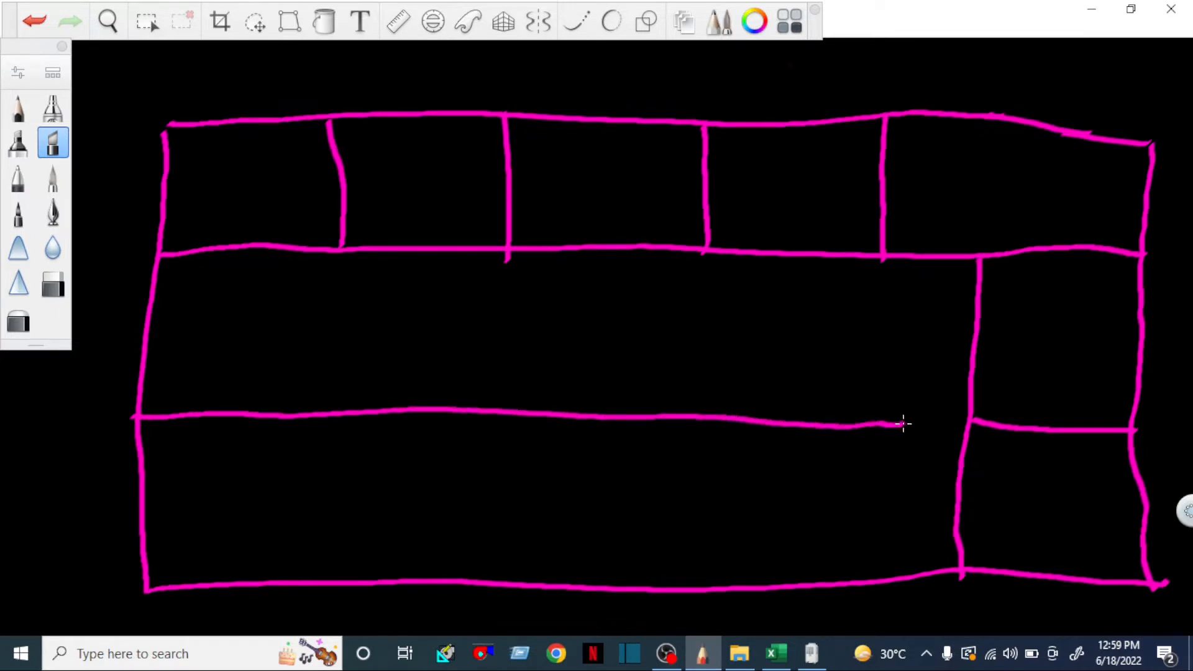
pyautogui.moveTo(904, 423)
pyautogui.mouseDown()
pyautogui.moveTo(911, 530)
pyautogui.moveTo(900, 573)
pyautogui.mouseUp()
pyautogui.moveTo(750, 424); pyautogui.dragTo(747, 589)
pyautogui.moveTo(591, 417); pyautogui.dragTo(586, 591)
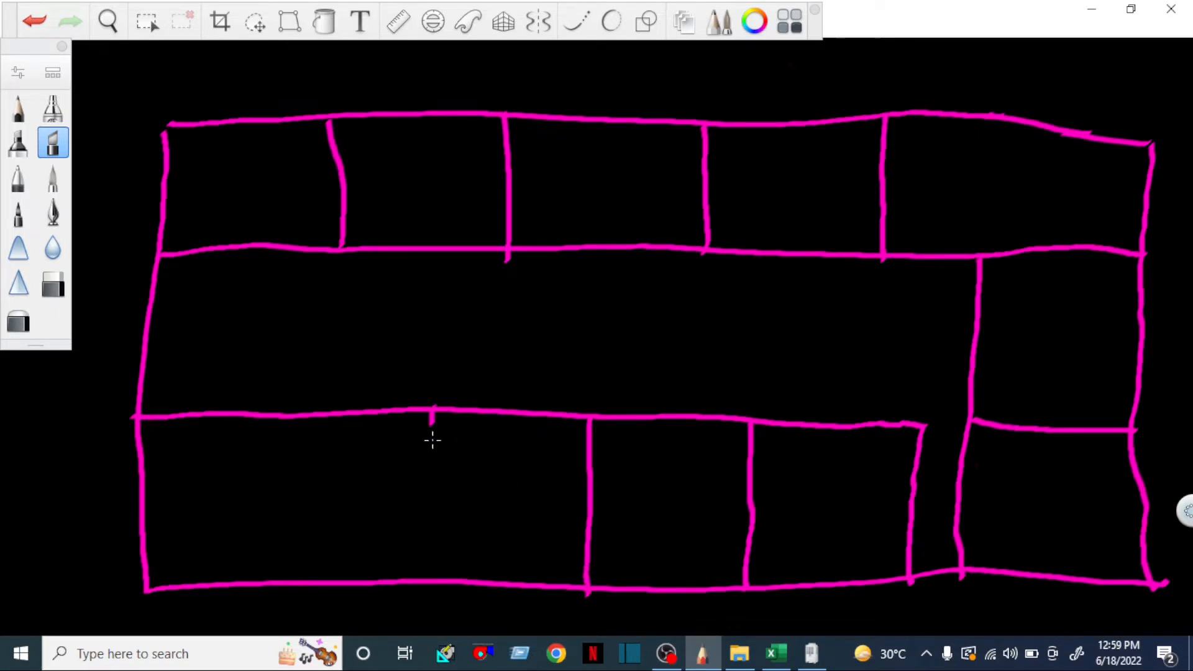
pyautogui.moveTo(433, 441); pyautogui.dragTo(435, 585)
pyautogui.moveTo(280, 415); pyautogui.dragTo(287, 578)
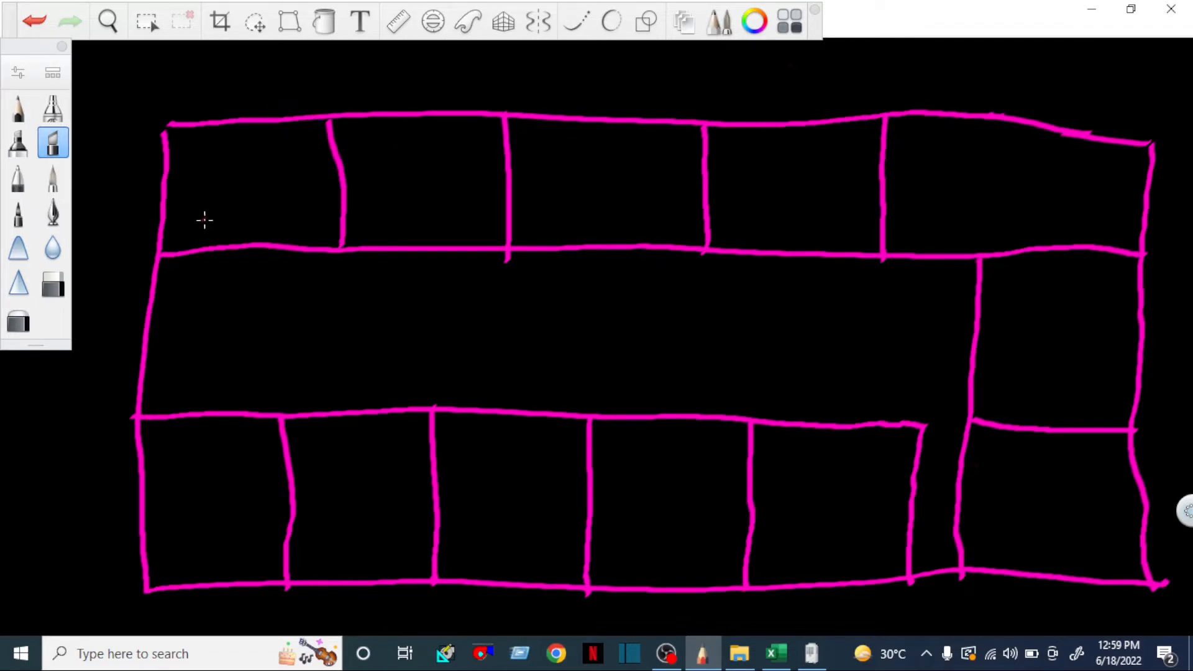
# Number the rooms 1 to 11 clockwise from the upper-left room, leaving the lower-left room without a number.
pyautogui.moveTo(178, 231); pyautogui.dragTo(182, 247)
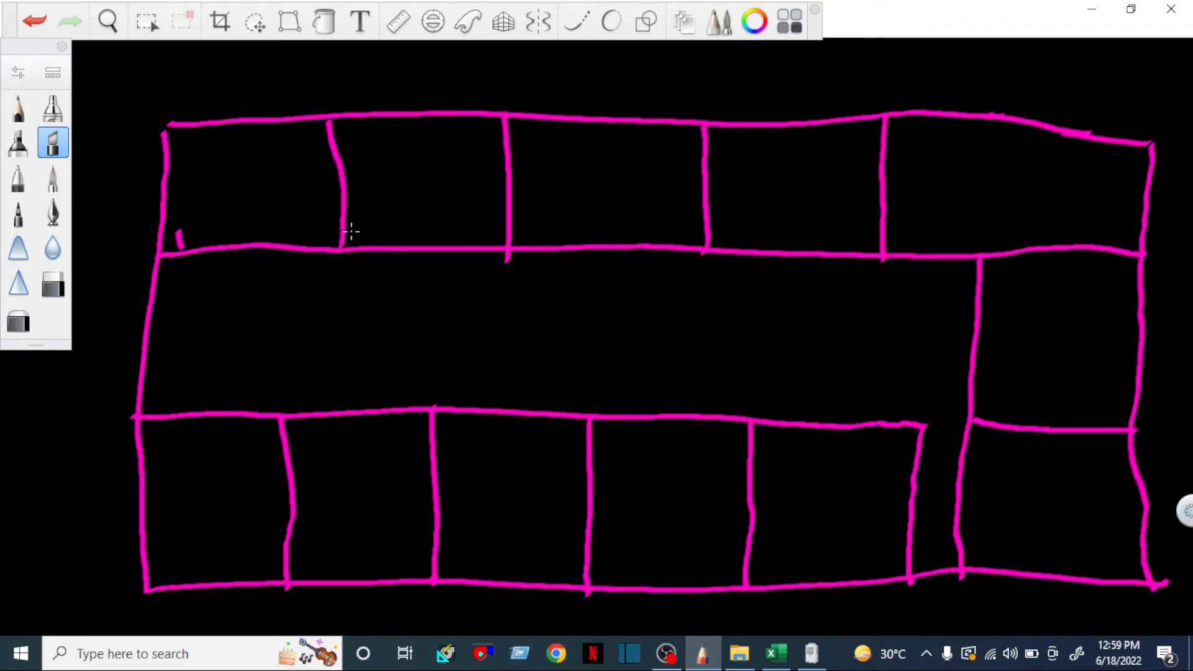
pyautogui.moveTo(349, 230); pyautogui.dragTo(376, 235)
pyautogui.moveTo(511, 228); pyautogui.dragTo(515, 246)
pyautogui.moveTo(714, 225); pyautogui.dragTo(726, 248)
pyautogui.moveTo(893, 227)
pyautogui.mouseDown()
pyautogui.moveTo(892, 246)
pyautogui.moveTo(916, 227)
pyautogui.mouseUp()
pyautogui.moveTo(989, 386); pyautogui.dragTo(979, 405)
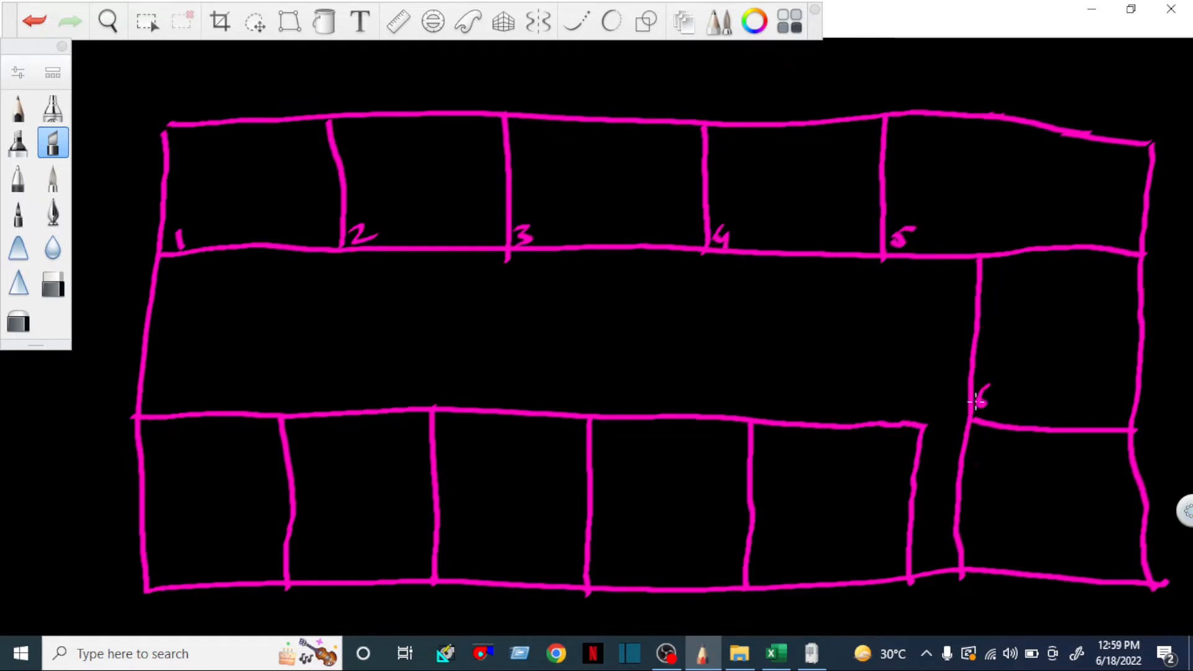
pyautogui.moveTo(966, 552); pyautogui.dragTo(963, 577)
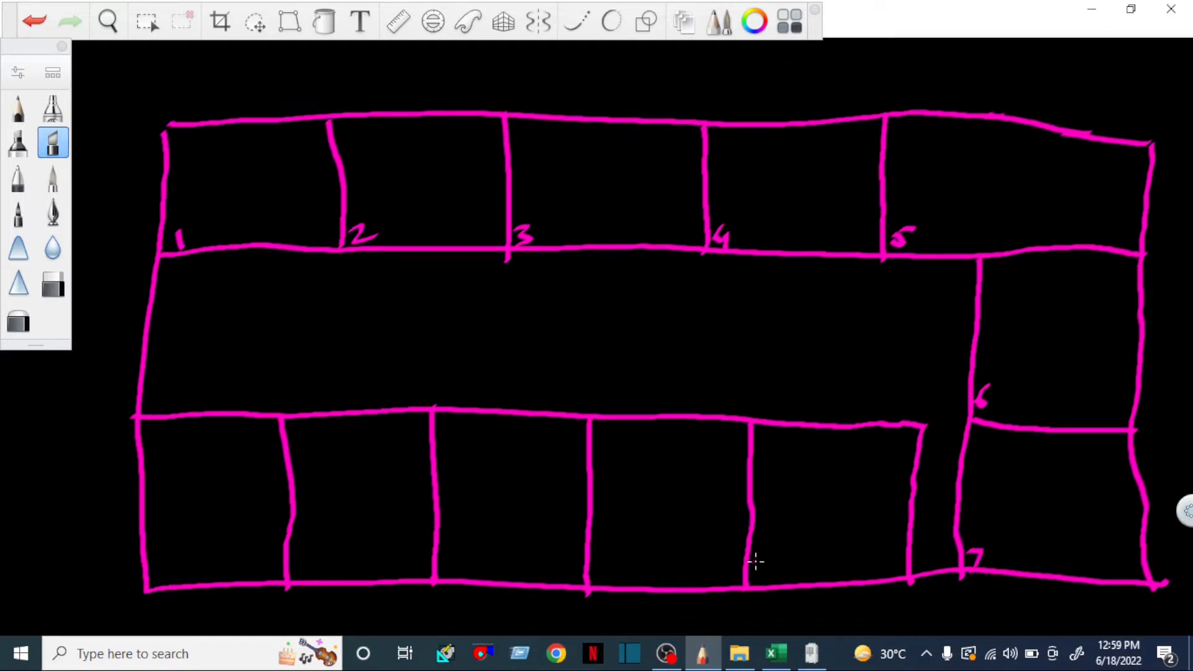
pyautogui.moveTo(773, 557)
pyautogui.mouseDown()
pyautogui.moveTo(768, 567)
pyautogui.moveTo(773, 557)
pyautogui.mouseUp()
pyautogui.moveTo(617, 549); pyautogui.dragTo(611, 584)
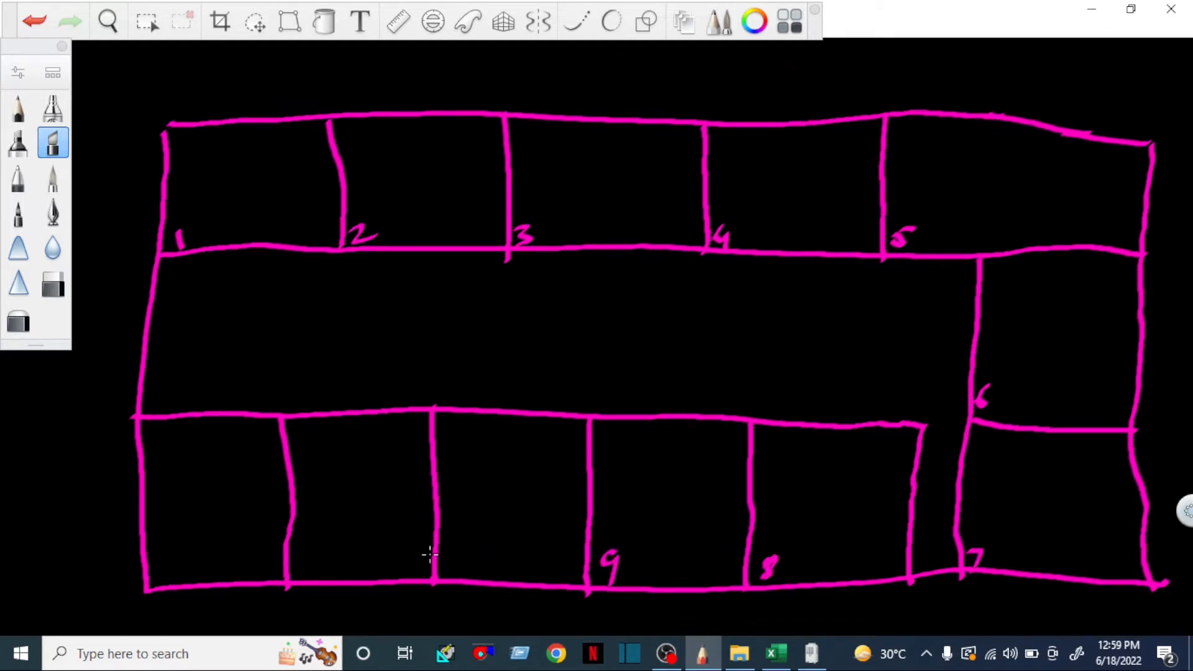
pyautogui.moveTo(435, 549)
pyautogui.mouseDown()
pyautogui.moveTo(437, 577)
pyautogui.moveTo(465, 558)
pyautogui.mouseUp()
pyautogui.moveTo(308, 547); pyautogui.dragTo(309, 565)
pyautogui.moveTo(316, 545); pyautogui.dragTo(318, 564)
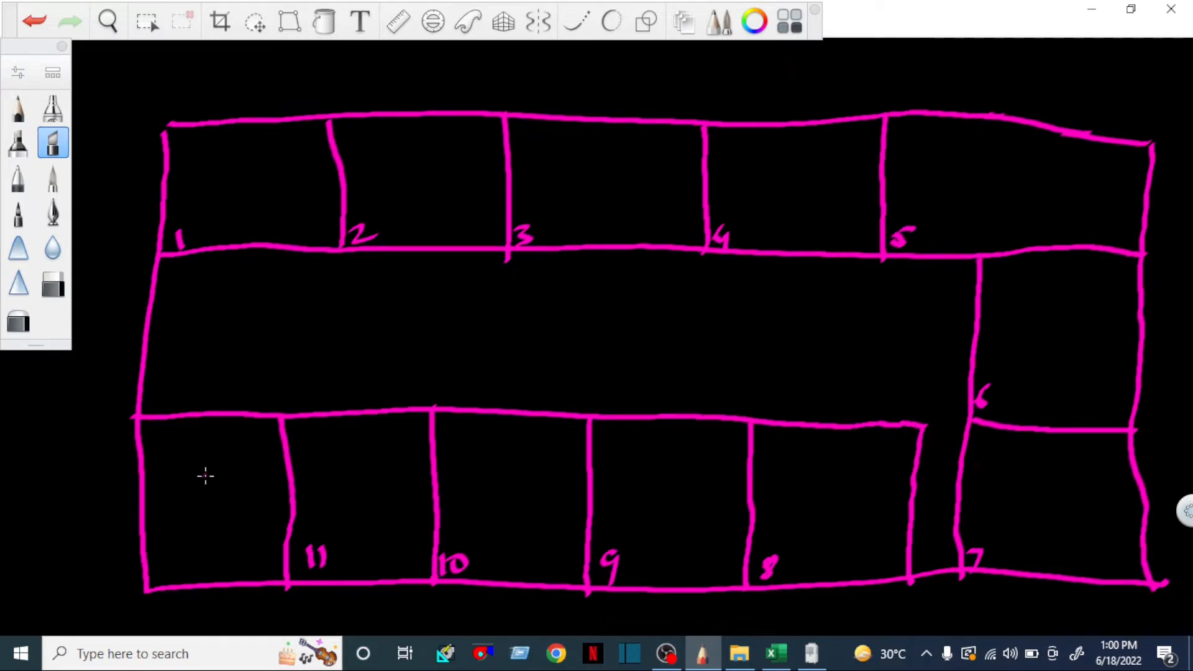
pyautogui.moveTo(200, 479)
pyautogui.mouseDown()
pyautogui.moveTo(233, 501)
pyautogui.moveTo(214, 530)
pyautogui.mouseUp()
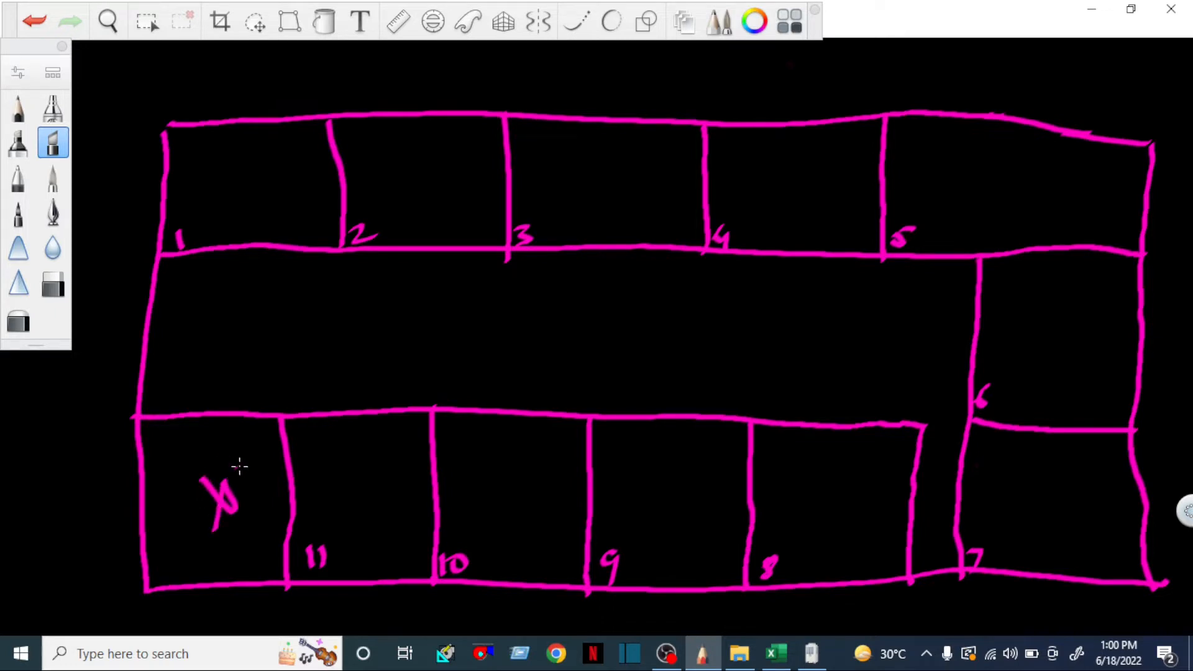
pyautogui.click(53, 283)
pyautogui.moveTo(258, 497)
pyautogui.mouseDown()
pyautogui.moveTo(224, 503)
pyautogui.moveTo(214, 491)
pyautogui.mouseUp()
pyautogui.click(53, 143)
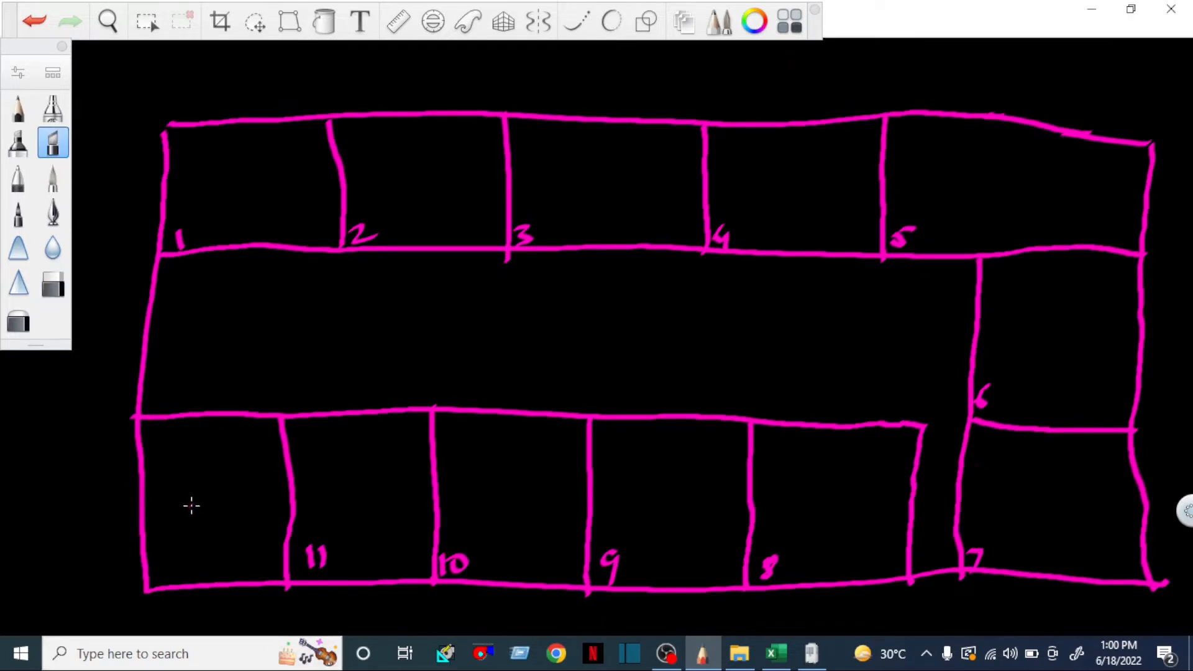
# Label the unnumbered lower-left room "Store" and underline the label twice.
pyautogui.moveTo(197, 497)
pyautogui.mouseDown()
pyautogui.moveTo(180, 530)
pyautogui.moveTo(205, 529)
pyautogui.moveTo(228, 506)
pyautogui.mouseUp()
pyautogui.moveTo(225, 505); pyautogui.dragTo(246, 501)
pyautogui.moveTo(248, 508); pyautogui.dragTo(263, 511)
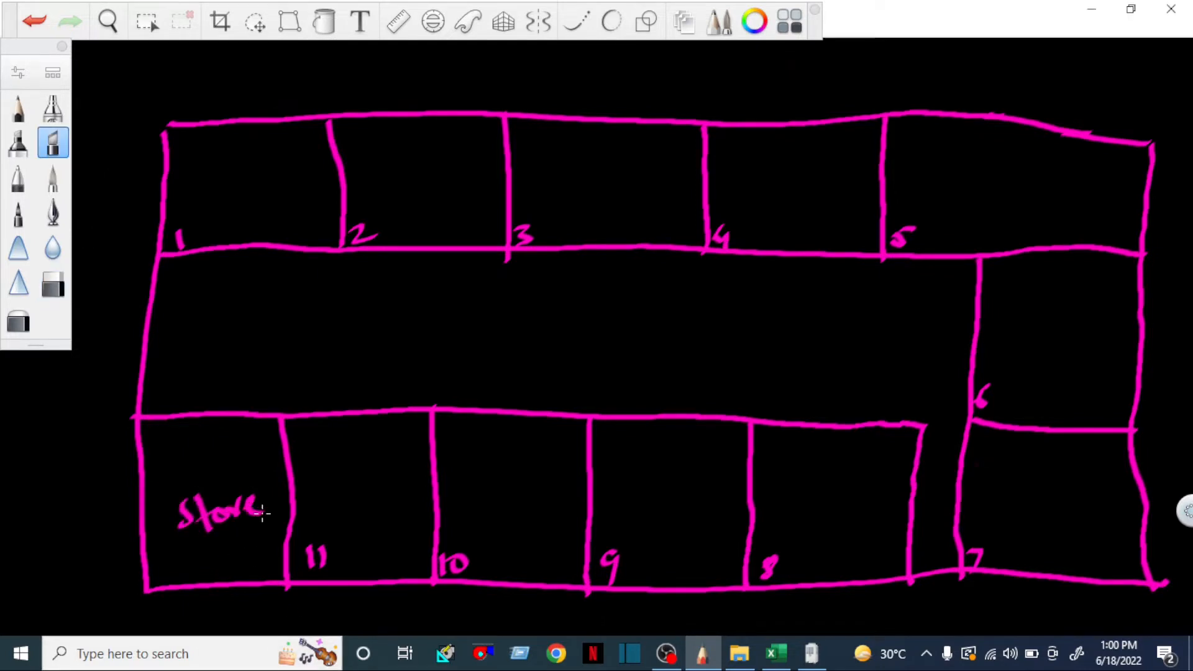
pyautogui.moveTo(211, 545); pyautogui.dragTo(261, 538)
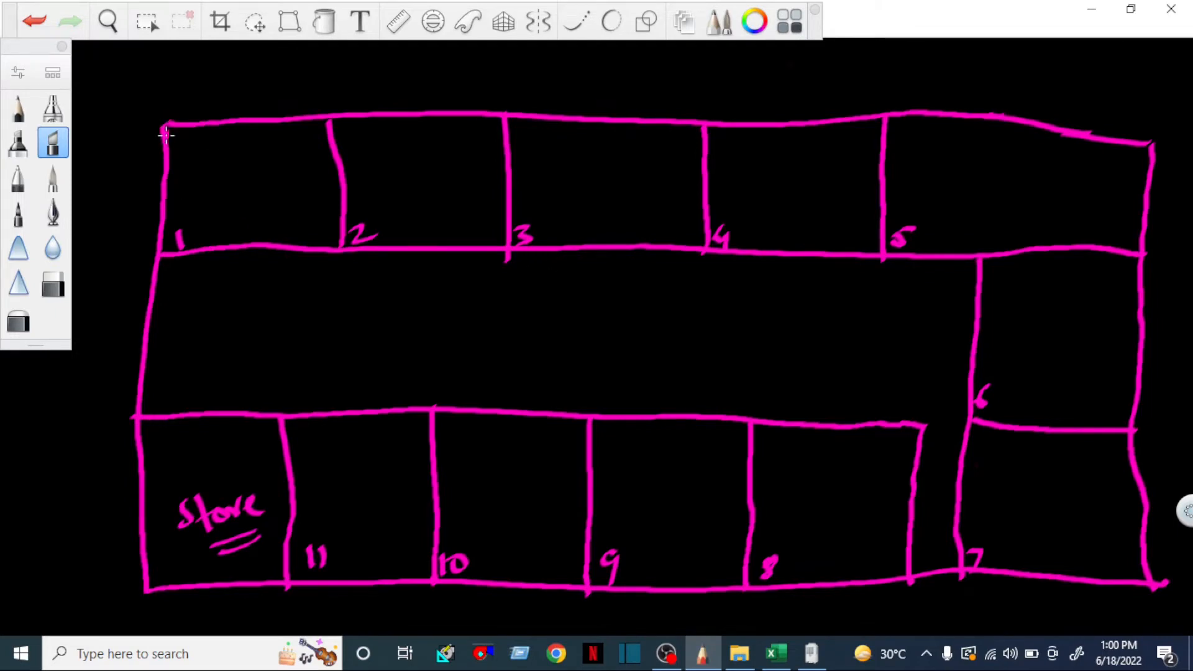
# Number the rooms from Office 1 to Reception area 1 to 11 in cells A52:A62 of the Excel sheet.
pyautogui.click(777, 654)
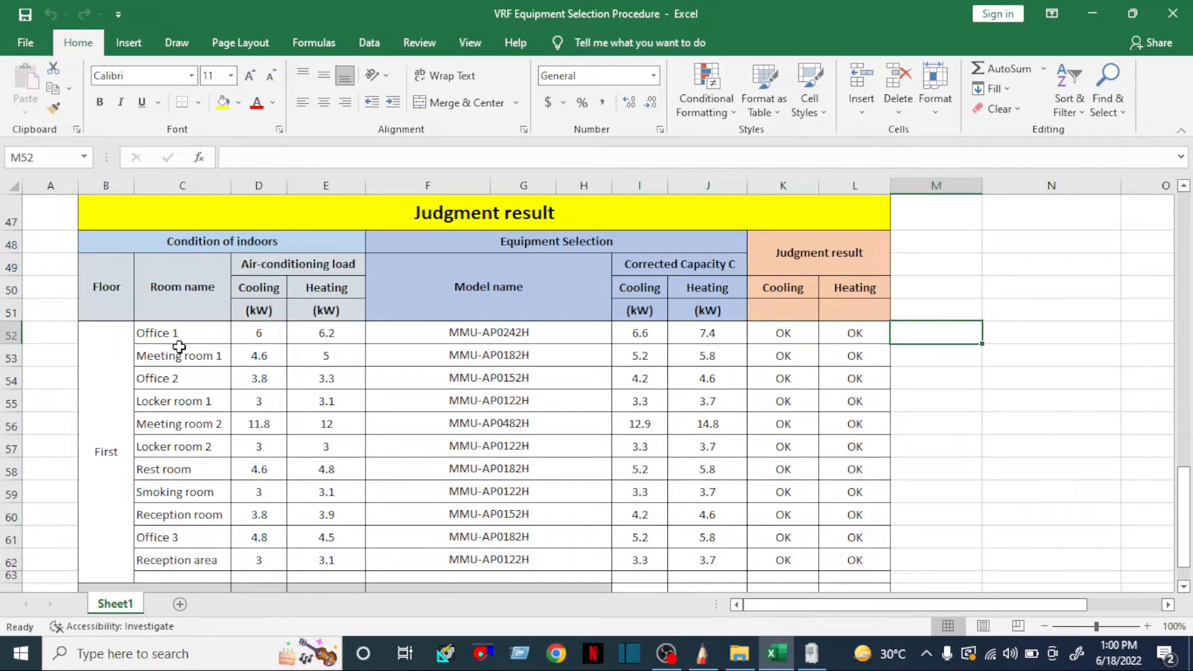
pyautogui.click(56, 334)
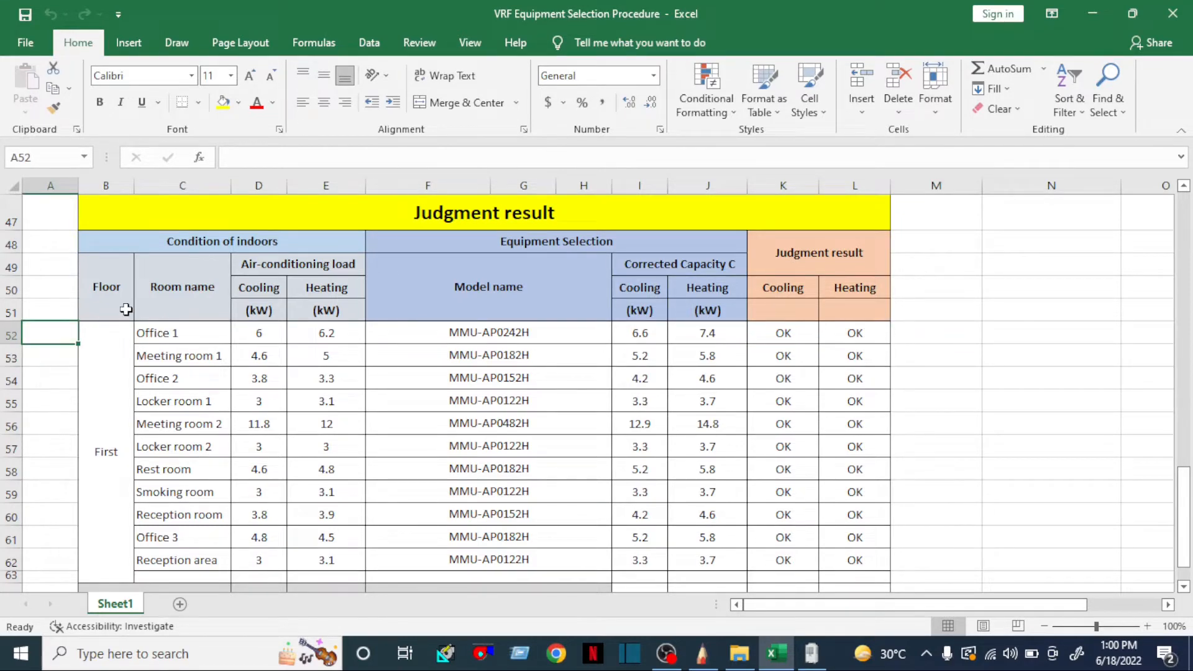
pyautogui.write('1')
pyautogui.press('Return')
pyautogui.write('2')
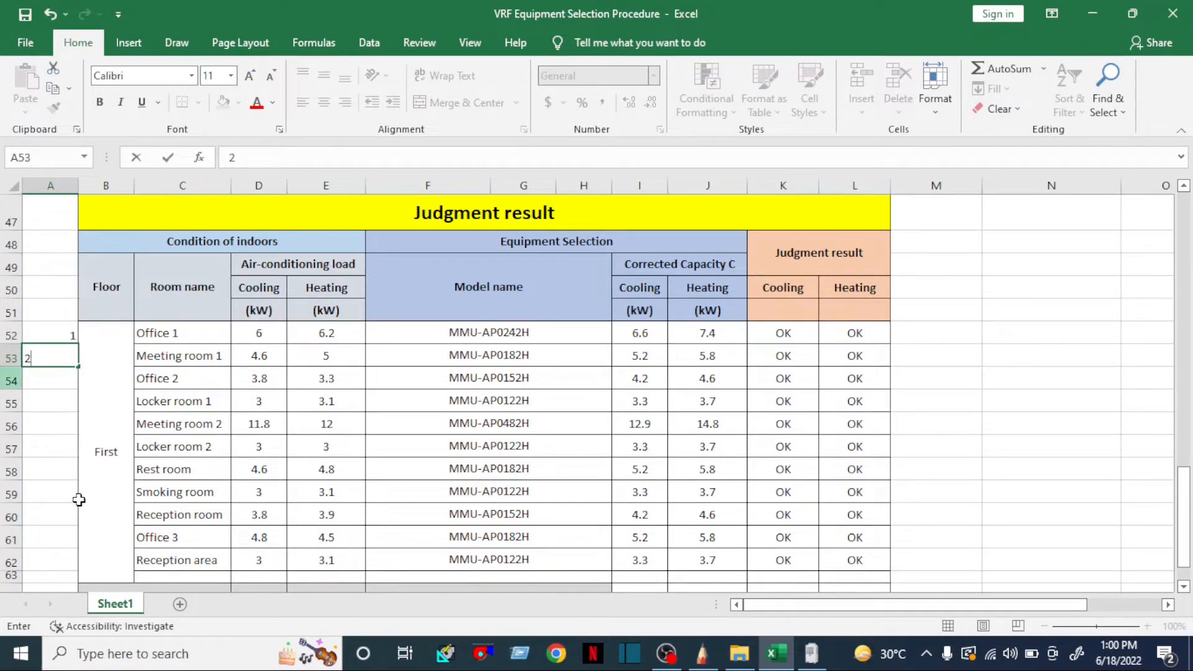
pyautogui.click(56, 433)
pyautogui.click(47, 341)
pyautogui.moveTo(47, 343); pyautogui.dragTo(168, 484)
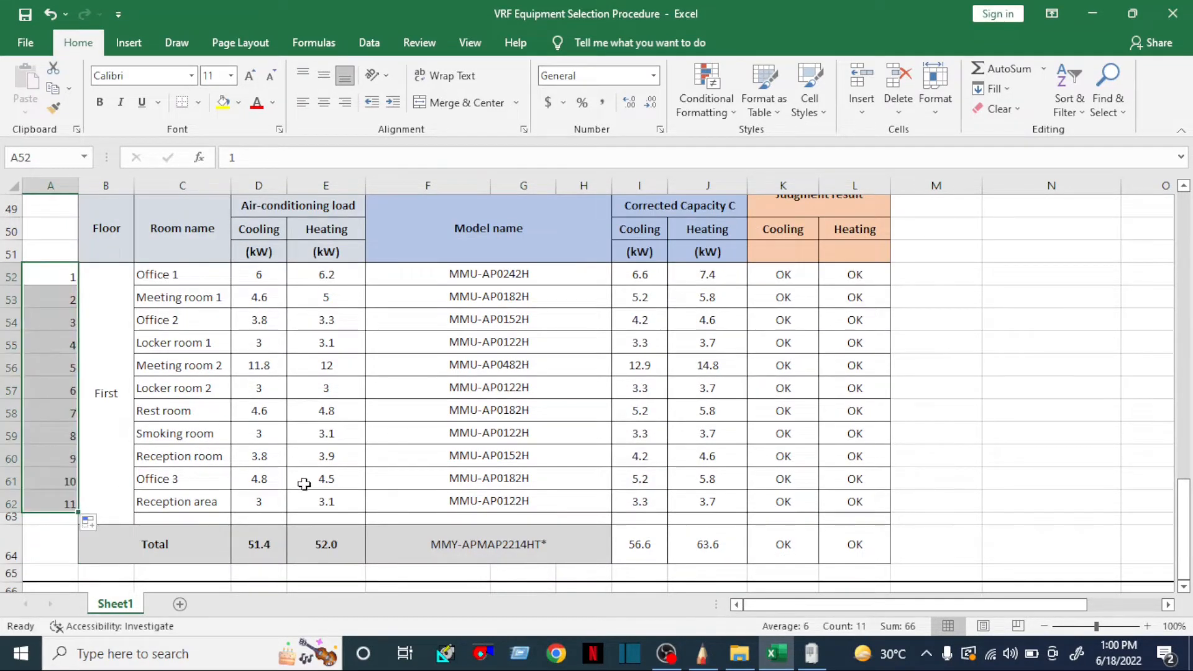
pyautogui.click(55, 381)
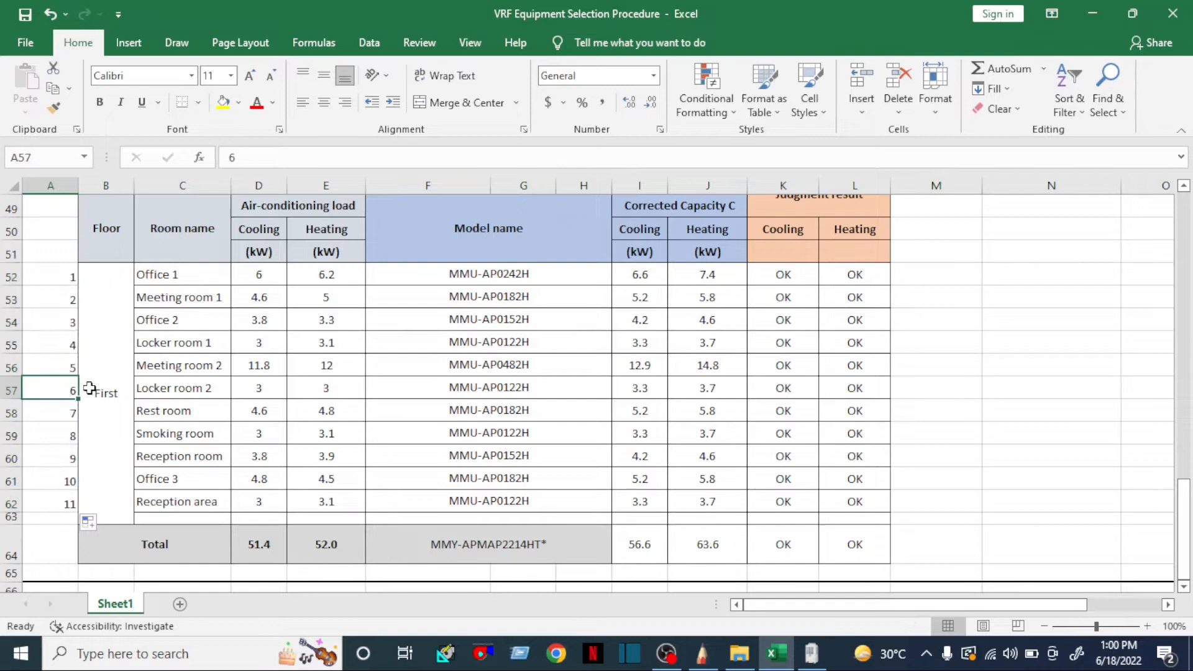
pyautogui.click(187, 388)
# Switch back to the floor plan sketch and draw a small square indoor unit in each of rooms 1 to 5.
pyautogui.click(701, 655)
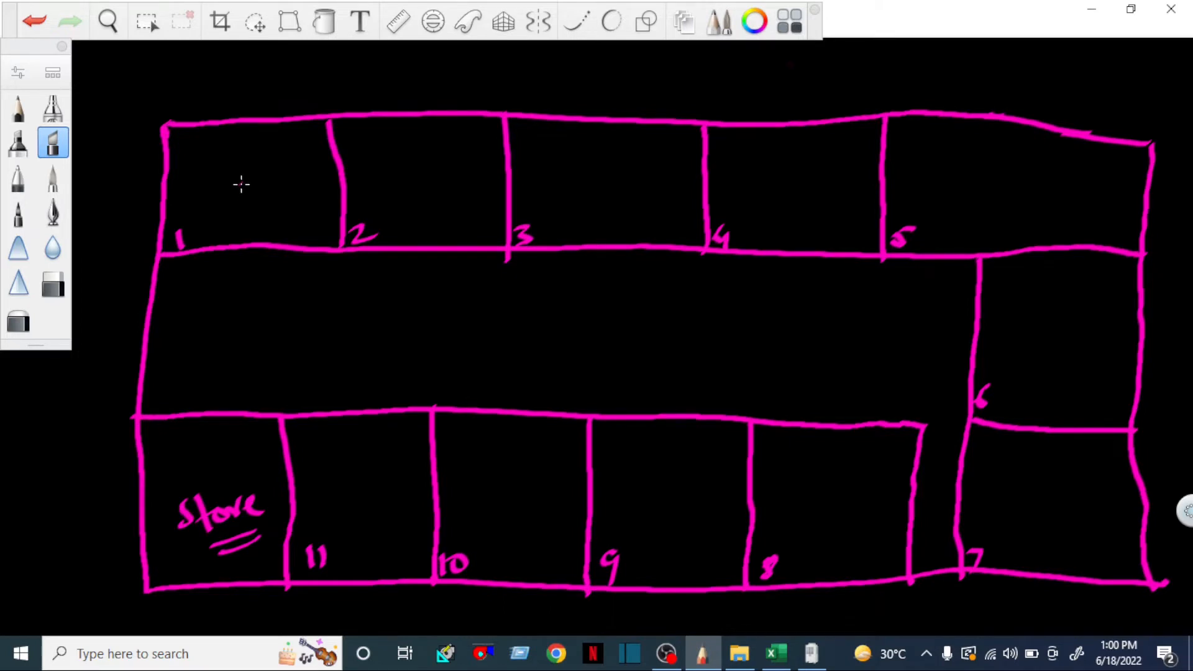
pyautogui.moveTo(240, 179)
pyautogui.mouseDown()
pyautogui.moveTo(240, 197)
pyautogui.moveTo(265, 174)
pyautogui.moveTo(264, 193)
pyautogui.mouseUp()
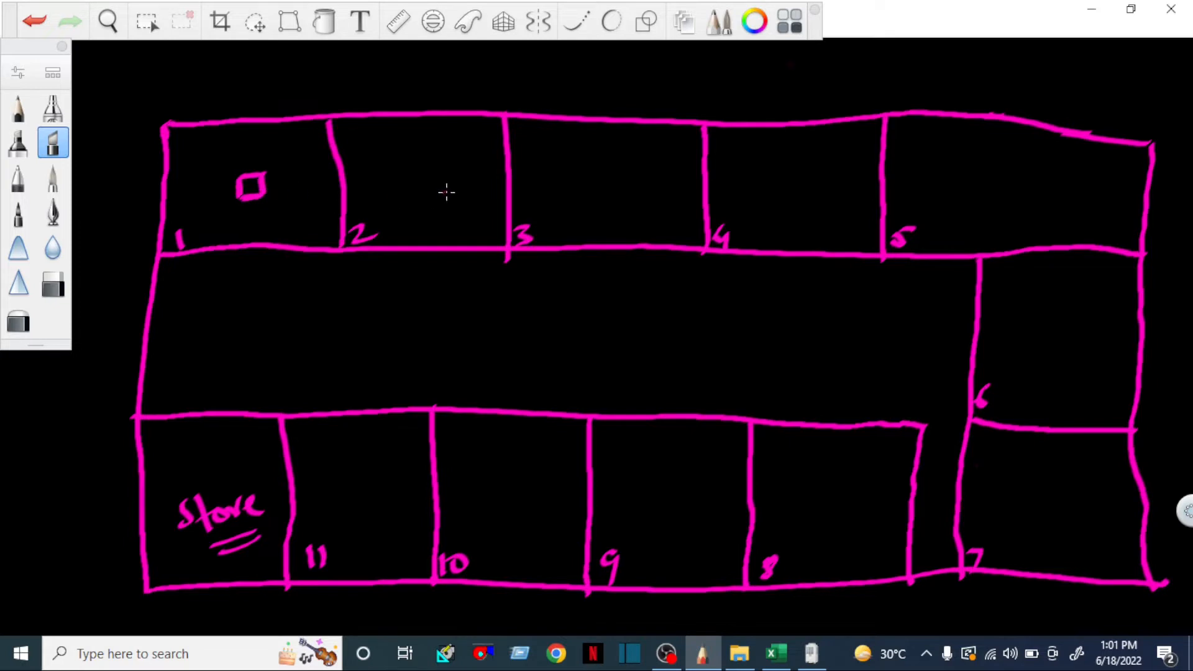
pyautogui.moveTo(409, 178); pyautogui.dragTo(409, 197)
pyautogui.moveTo(410, 176)
pyautogui.mouseDown()
pyautogui.moveTo(437, 174)
pyautogui.moveTo(437, 195)
pyautogui.mouseUp()
pyautogui.moveTo(585, 177)
pyautogui.mouseDown()
pyautogui.moveTo(584, 197)
pyautogui.moveTo(617, 173)
pyautogui.moveTo(613, 197)
pyautogui.mouseUp()
pyautogui.moveTo(615, 175); pyautogui.dragTo(612, 195)
pyautogui.moveTo(775, 181)
pyautogui.mouseDown()
pyautogui.moveTo(807, 179)
pyautogui.moveTo(775, 208)
pyautogui.mouseUp()
pyautogui.moveTo(776, 208); pyautogui.dragTo(806, 208)
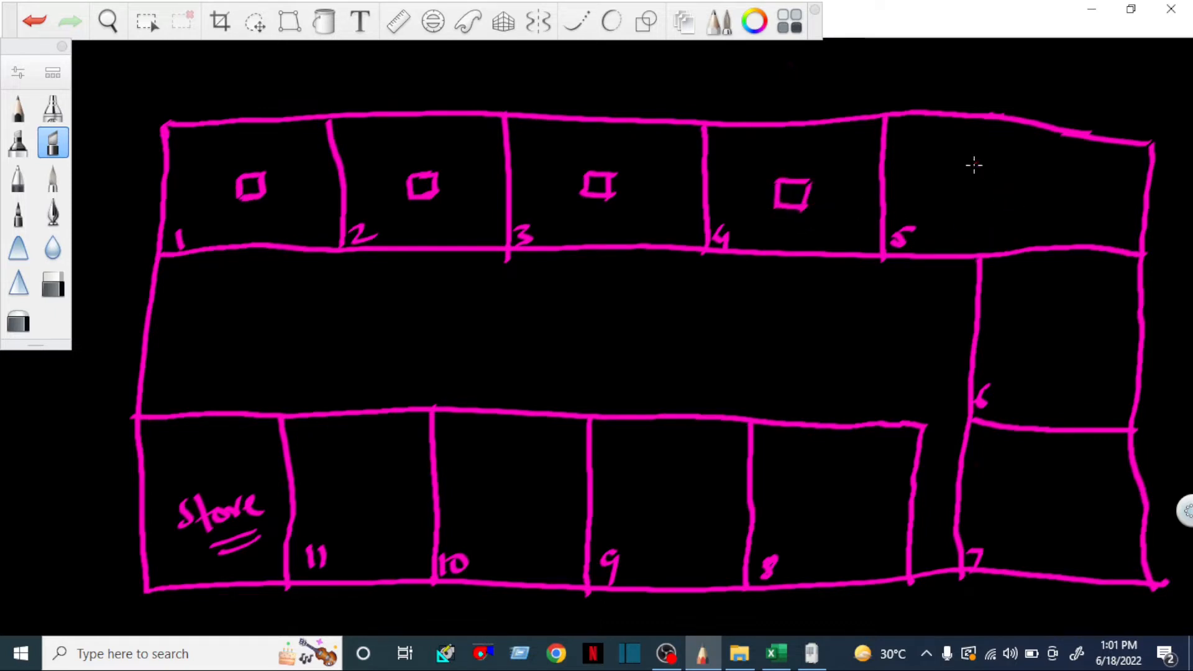
pyautogui.moveTo(986, 180); pyautogui.dragTo(1005, 207)
# Draw a small square indoor unit in each of rooms 6, 7 and 8.
pyautogui.moveTo(1050, 329)
pyautogui.mouseDown()
pyautogui.moveTo(1079, 328)
pyautogui.moveTo(1046, 354)
pyautogui.mouseUp()
pyautogui.moveTo(1047, 353); pyautogui.dragTo(1076, 354)
pyautogui.moveTo(1046, 491)
pyautogui.mouseDown()
pyautogui.moveTo(1079, 489)
pyautogui.moveTo(1043, 521)
pyautogui.moveTo(1079, 525)
pyautogui.mouseUp()
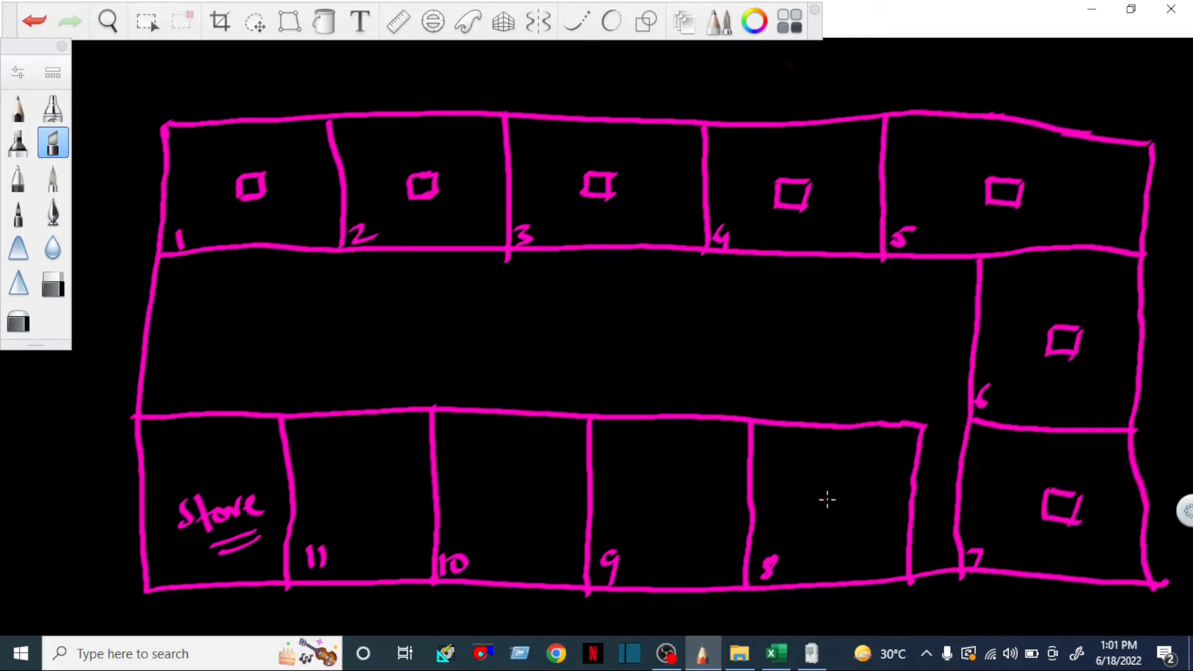
pyautogui.moveTo(819, 499); pyautogui.dragTo(852, 497)
pyautogui.moveTo(820, 500)
pyautogui.mouseDown()
pyautogui.moveTo(822, 525)
pyautogui.moveTo(852, 523)
pyautogui.mouseUp()
pyautogui.moveTo(853, 497); pyautogui.dragTo(851, 525)
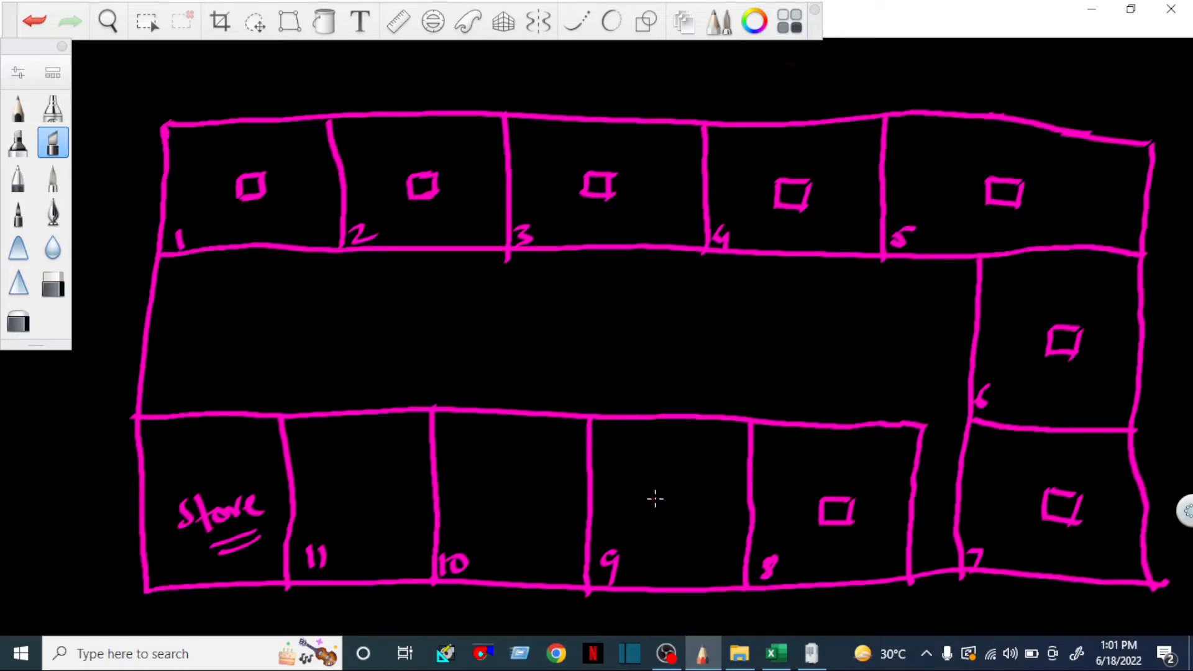
# Draw a square indoor unit in each of rooms 9, 10 and 11, and write "F.F" below the plan.
pyautogui.moveTo(655, 498)
pyautogui.mouseDown()
pyautogui.moveTo(690, 497)
pyautogui.moveTo(658, 523)
pyautogui.mouseUp()
pyautogui.moveTo(657, 524); pyautogui.dragTo(689, 523)
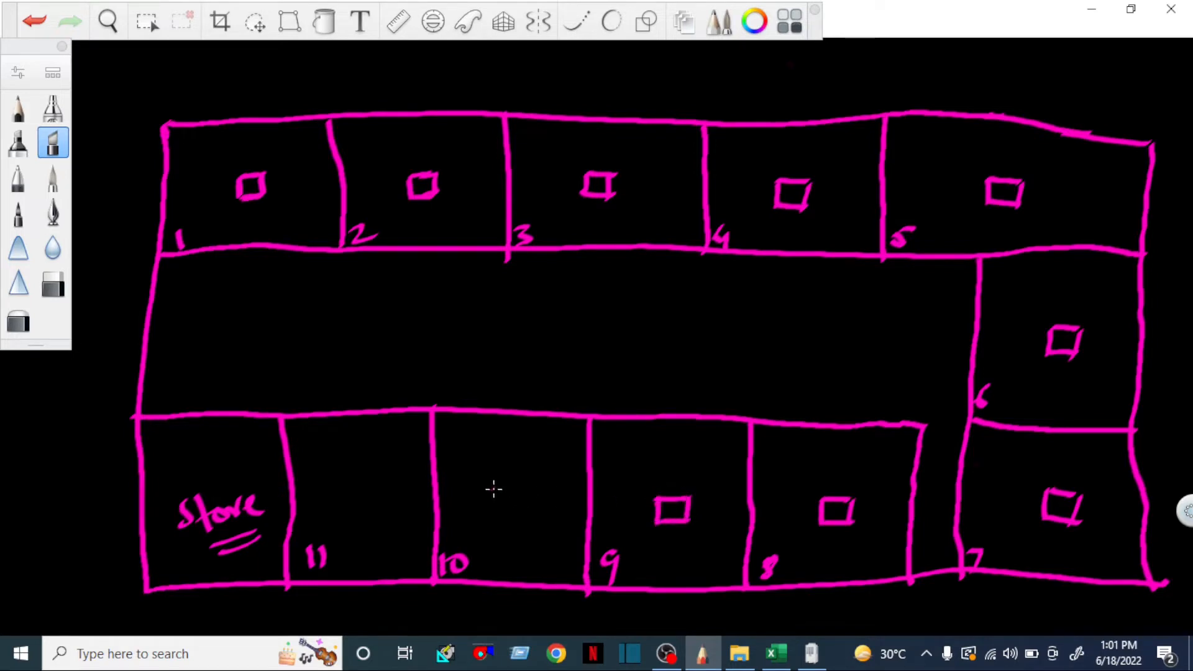
pyautogui.moveTo(494, 489)
pyautogui.mouseDown()
pyautogui.moveTo(525, 488)
pyautogui.moveTo(492, 519)
pyautogui.mouseUp()
pyautogui.moveTo(492, 519); pyautogui.dragTo(524, 517)
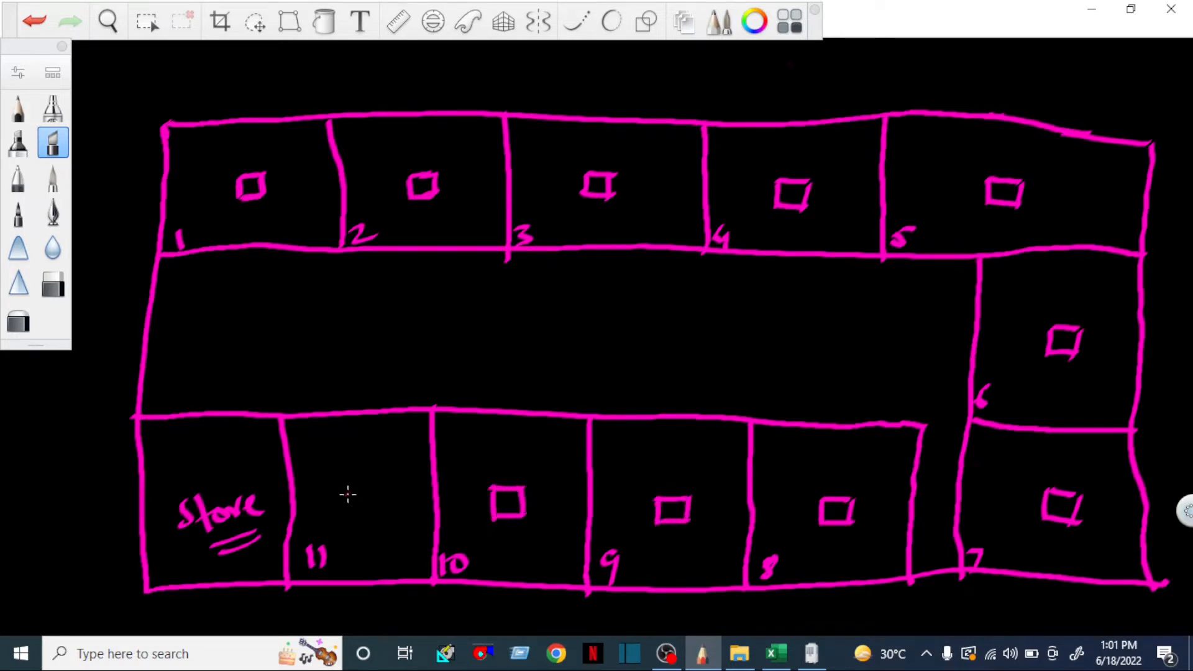
pyautogui.moveTo(348, 494); pyautogui.dragTo(381, 493)
pyautogui.moveTo(348, 496); pyautogui.dragTo(384, 517)
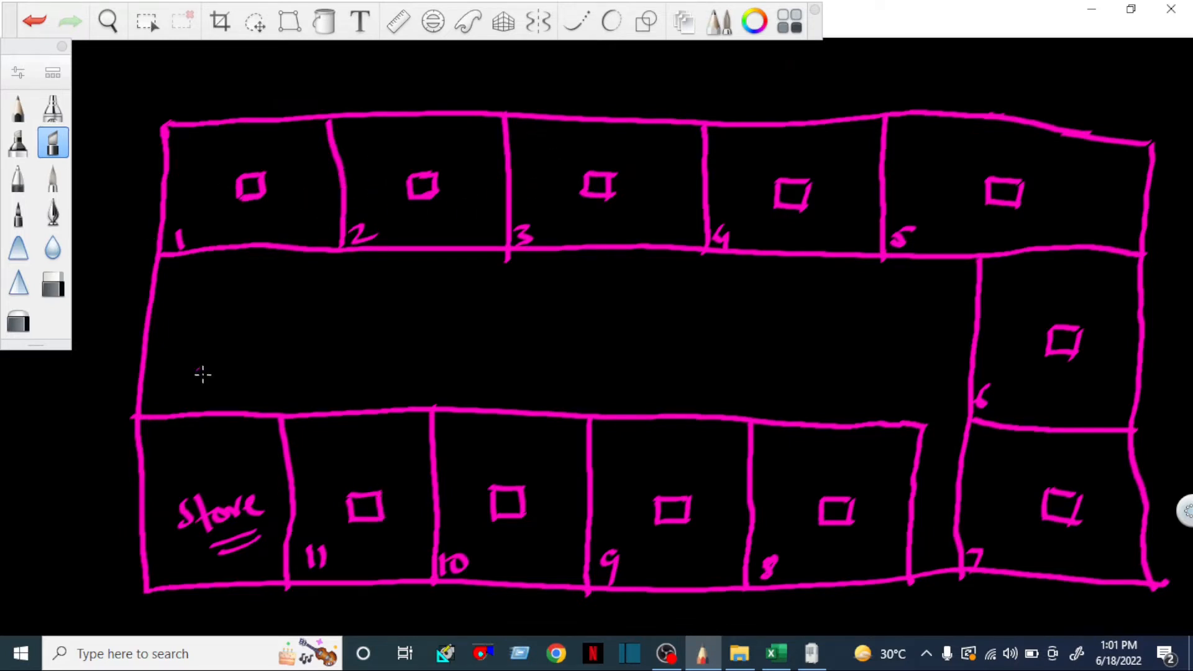
pyautogui.moveTo(524, 600); pyautogui.dragTo(522, 623)
pyautogui.moveTo(525, 600)
pyautogui.mouseDown()
pyautogui.moveTo(541, 598)
pyautogui.moveTo(553, 626)
pyautogui.mouseUp()
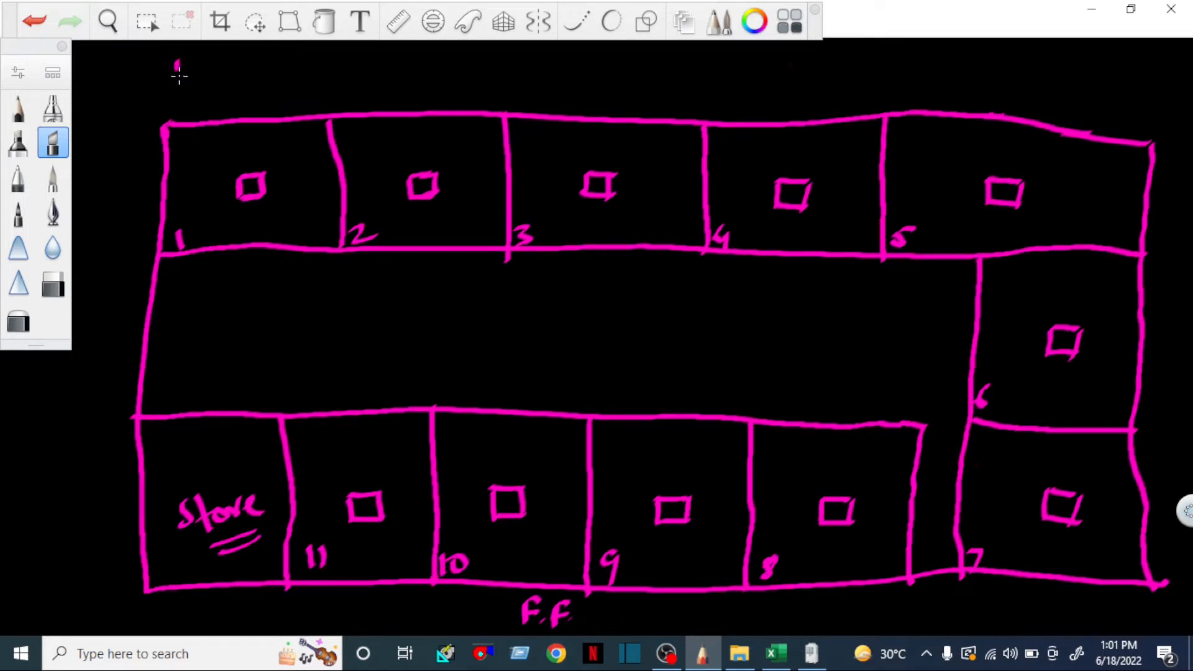
# Draw two joined square outdoor units above room 1 and run their pipe to a branch joint in that room's upper-left corner.
pyautogui.moveTo(179, 76)
pyautogui.mouseDown()
pyautogui.moveTo(202, 58)
pyautogui.moveTo(205, 76)
pyautogui.moveTo(235, 55)
pyautogui.moveTo(217, 74)
pyautogui.moveTo(244, 72)
pyautogui.mouseUp()
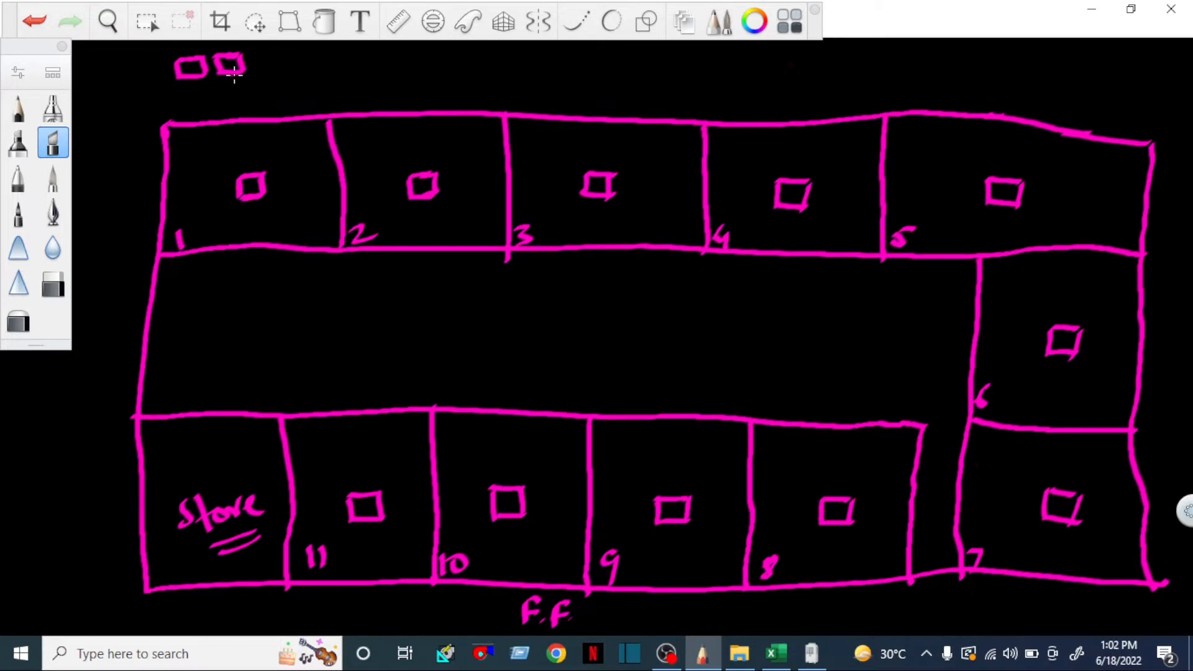
pyautogui.moveTo(235, 75)
pyautogui.mouseDown()
pyautogui.moveTo(237, 90)
pyautogui.moveTo(200, 93)
pyautogui.mouseUp()
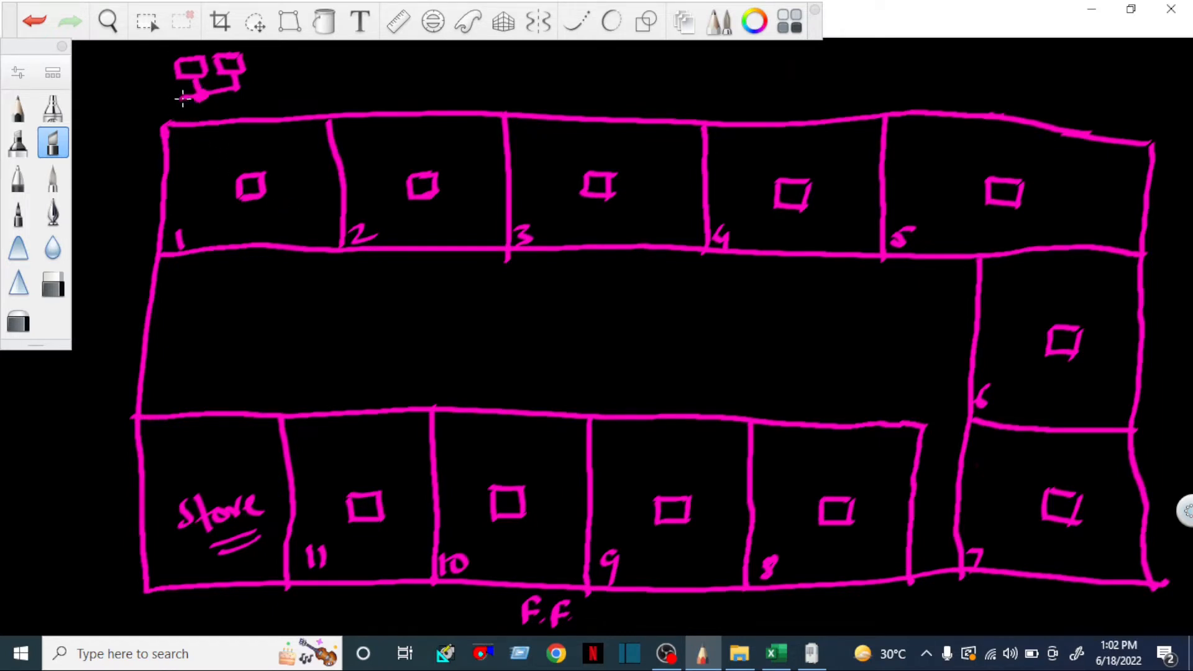
pyautogui.moveTo(180, 99)
pyautogui.mouseDown()
pyautogui.moveTo(176, 143)
pyautogui.moveTo(189, 147)
pyautogui.mouseUp()
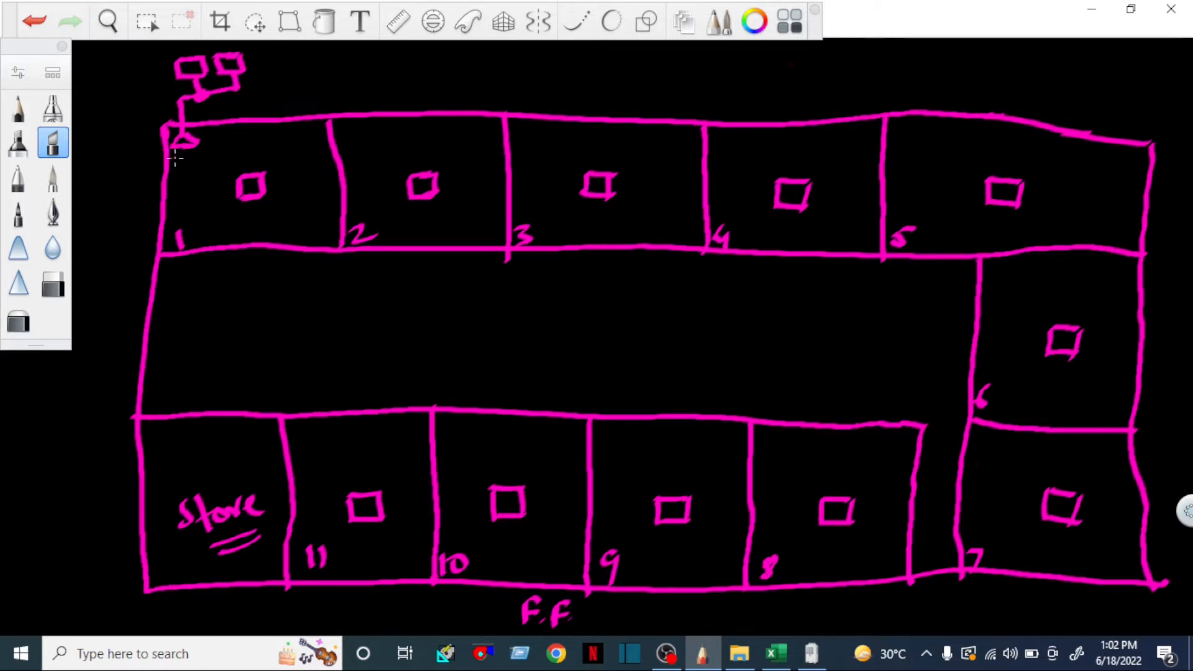
# In bright green, draw the pipe run from the branch joint past the store, branching to the units in rooms 11, 10, 9 and 8.
pyautogui.click(755, 21)
pyautogui.click(1045, 188)
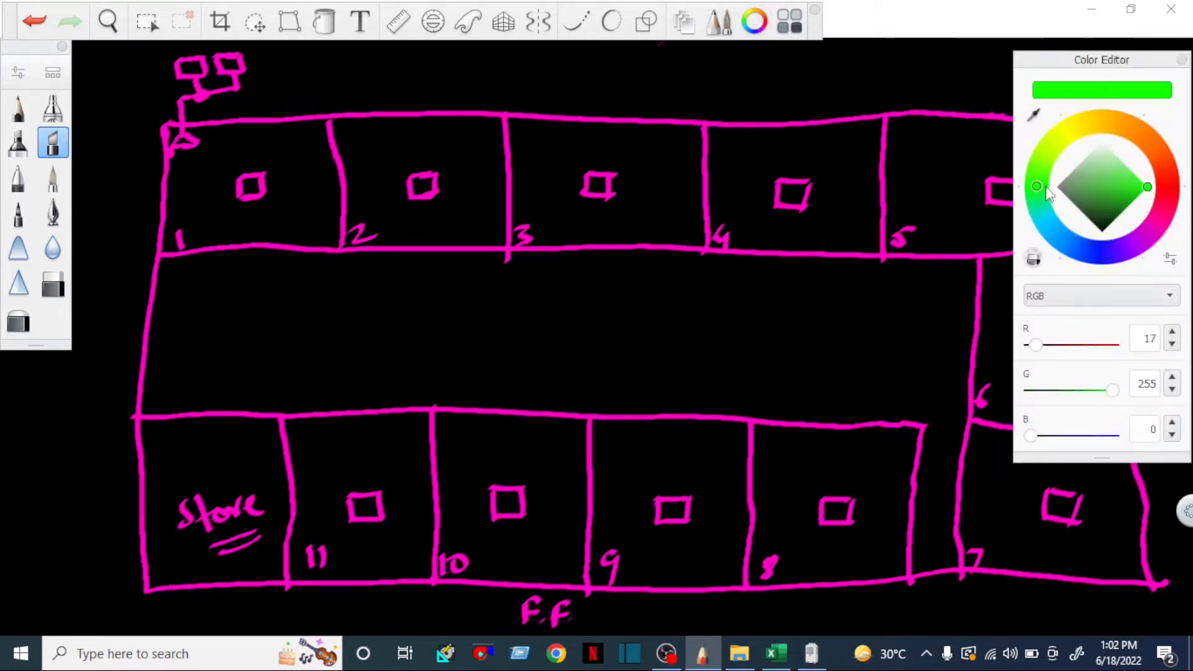
pyautogui.click(1182, 60)
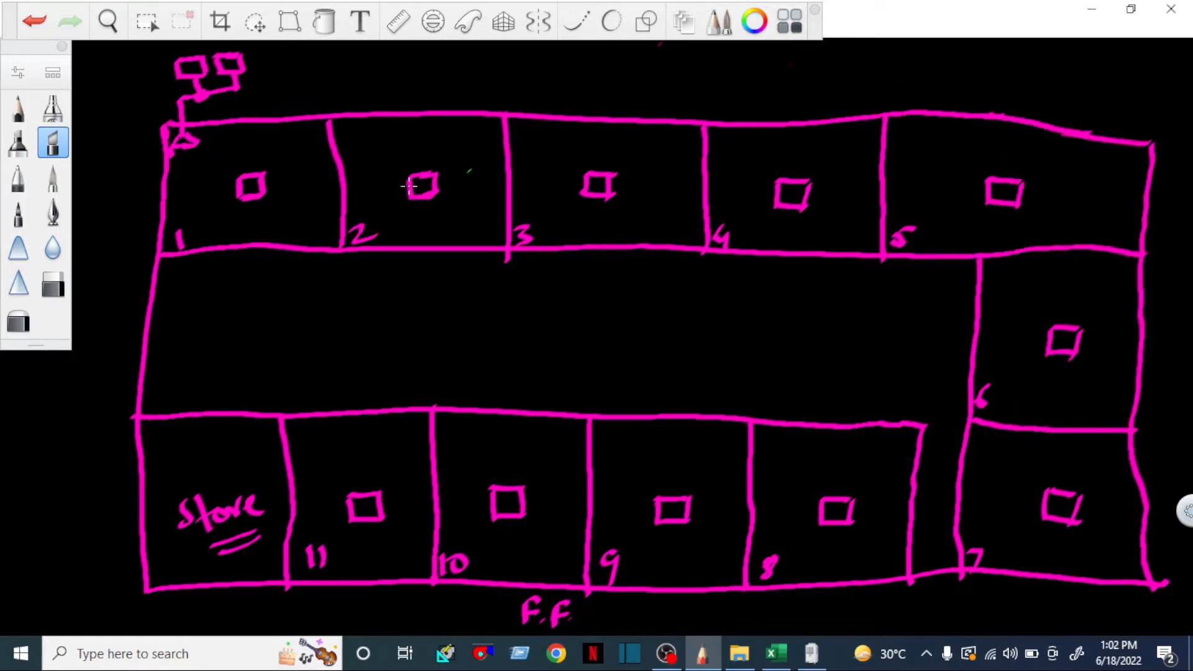
pyautogui.moveTo(174, 149)
pyautogui.mouseDown()
pyautogui.moveTo(159, 438)
pyautogui.moveTo(311, 422)
pyautogui.moveTo(312, 436)
pyautogui.moveTo(353, 437)
pyautogui.moveTo(353, 495)
pyautogui.mouseUp()
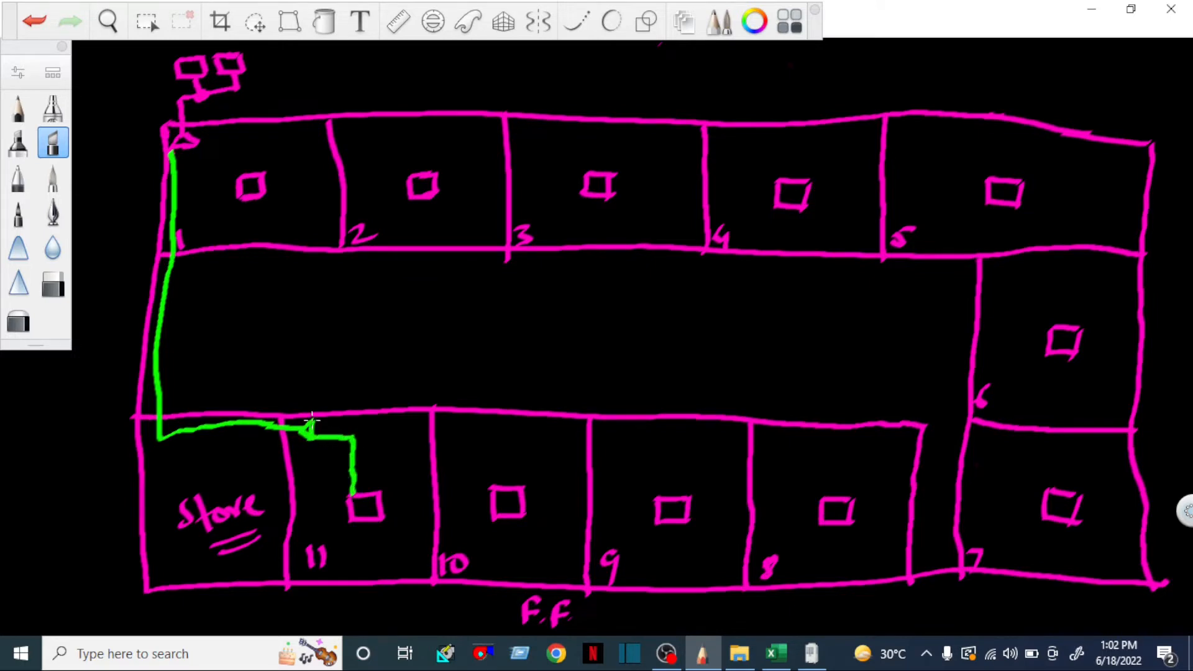
pyautogui.moveTo(312, 421)
pyautogui.mouseDown()
pyautogui.moveTo(466, 423)
pyautogui.moveTo(467, 438)
pyautogui.moveTo(493, 434)
pyautogui.moveTo(502, 469)
pyautogui.mouseUp()
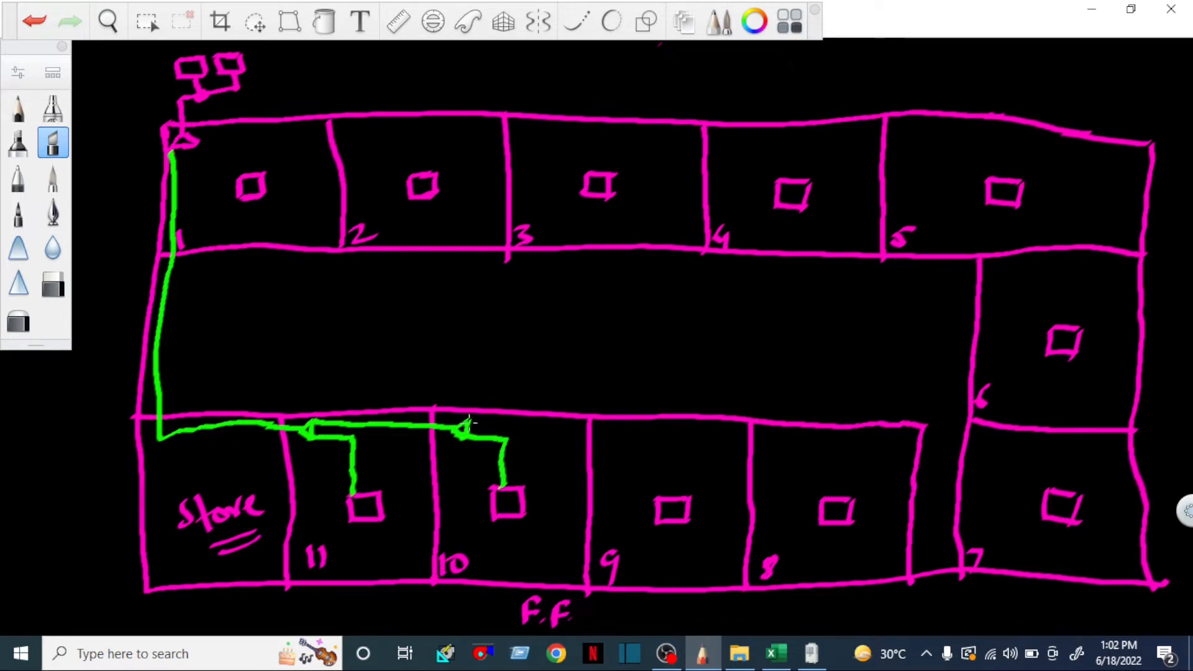
pyautogui.moveTo(469, 424)
pyautogui.mouseDown()
pyautogui.moveTo(633, 427)
pyautogui.moveTo(624, 442)
pyautogui.moveTo(665, 466)
pyautogui.moveTo(662, 501)
pyautogui.mouseUp()
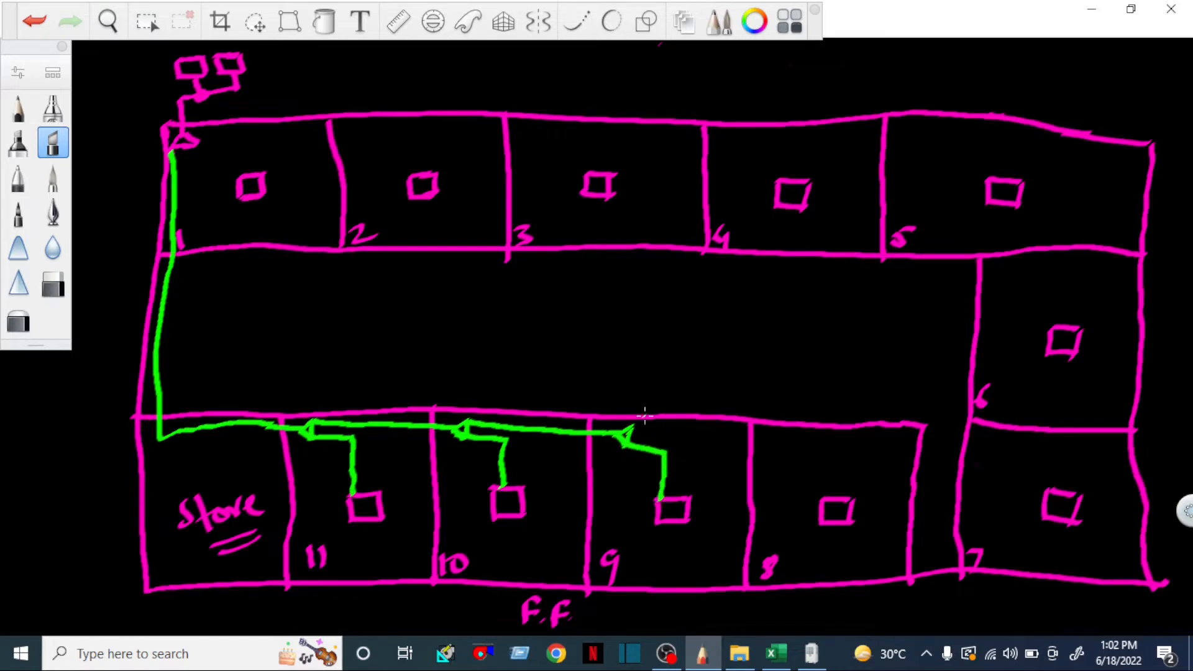
pyautogui.moveTo(632, 429)
pyautogui.mouseDown()
pyautogui.moveTo(841, 448)
pyautogui.moveTo(827, 502)
pyautogui.mouseUp()
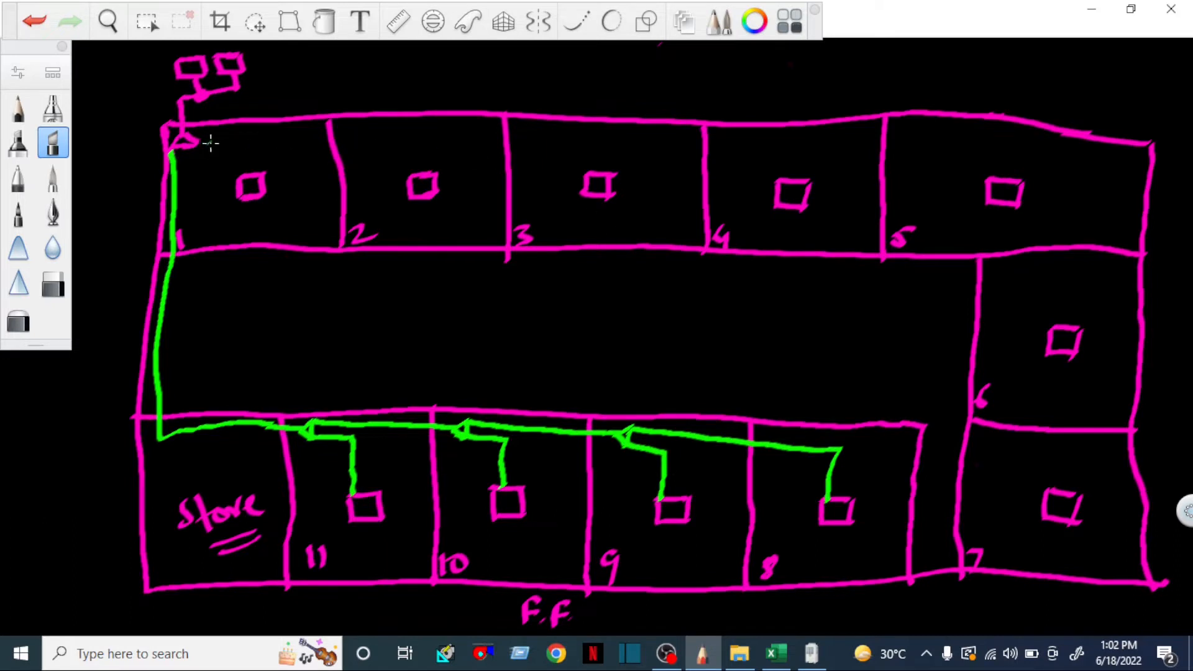
# Draw the second green pipe run from the branch joint through the upper rooms, branching to the units in rooms 1 to 7.
pyautogui.moveTo(196, 143); pyautogui.dragTo(198, 166)
pyautogui.moveTo(197, 166)
pyautogui.mouseDown()
pyautogui.moveTo(227, 153)
pyautogui.moveTo(227, 169)
pyautogui.moveTo(251, 163)
pyautogui.moveTo(252, 175)
pyautogui.moveTo(260, 149)
pyautogui.moveTo(300, 155)
pyautogui.moveTo(354, 136)
pyautogui.mouseUp()
pyautogui.moveTo(350, 148)
pyautogui.mouseDown()
pyautogui.moveTo(357, 137)
pyautogui.moveTo(355, 149)
pyautogui.moveTo(401, 147)
pyautogui.moveTo(423, 183)
pyautogui.moveTo(386, 135)
pyautogui.moveTo(533, 132)
pyautogui.moveTo(531, 153)
pyautogui.moveTo(586, 149)
pyautogui.moveTo(595, 181)
pyautogui.mouseUp()
pyautogui.moveTo(538, 134)
pyautogui.mouseDown()
pyautogui.moveTo(746, 141)
pyautogui.moveTo(734, 160)
pyautogui.moveTo(742, 152)
pyautogui.moveTo(789, 183)
pyautogui.mouseUp()
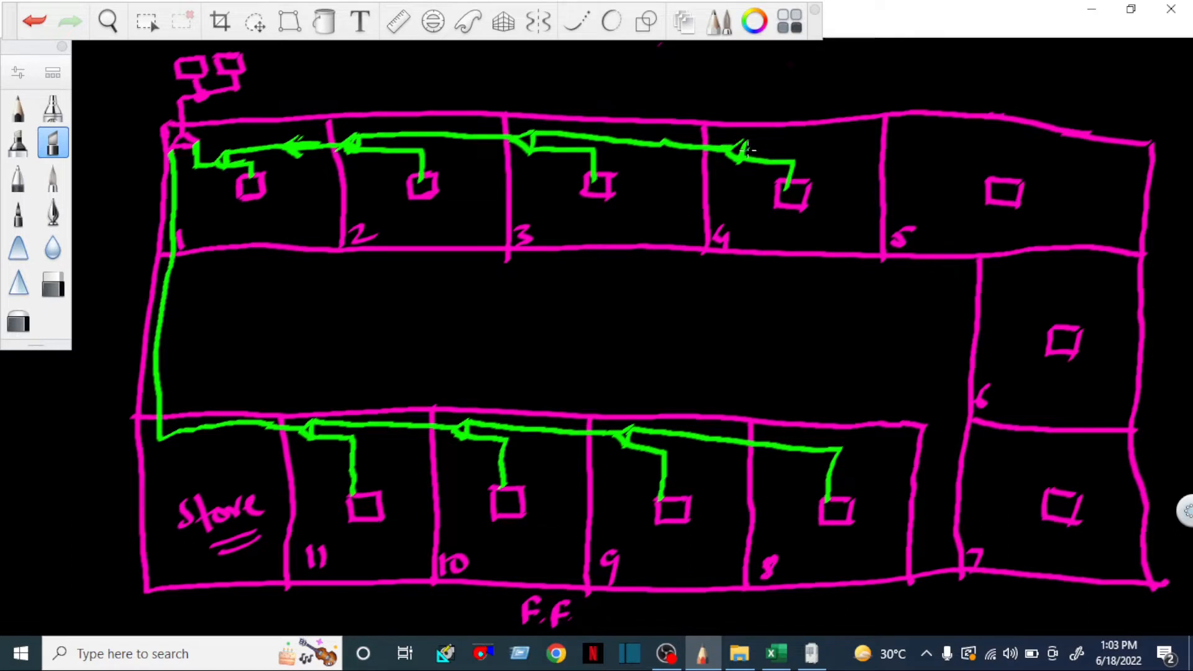
pyautogui.moveTo(745, 143)
pyautogui.mouseDown()
pyautogui.moveTo(916, 130)
pyautogui.moveTo(982, 155)
pyautogui.moveTo(996, 182)
pyautogui.mouseUp()
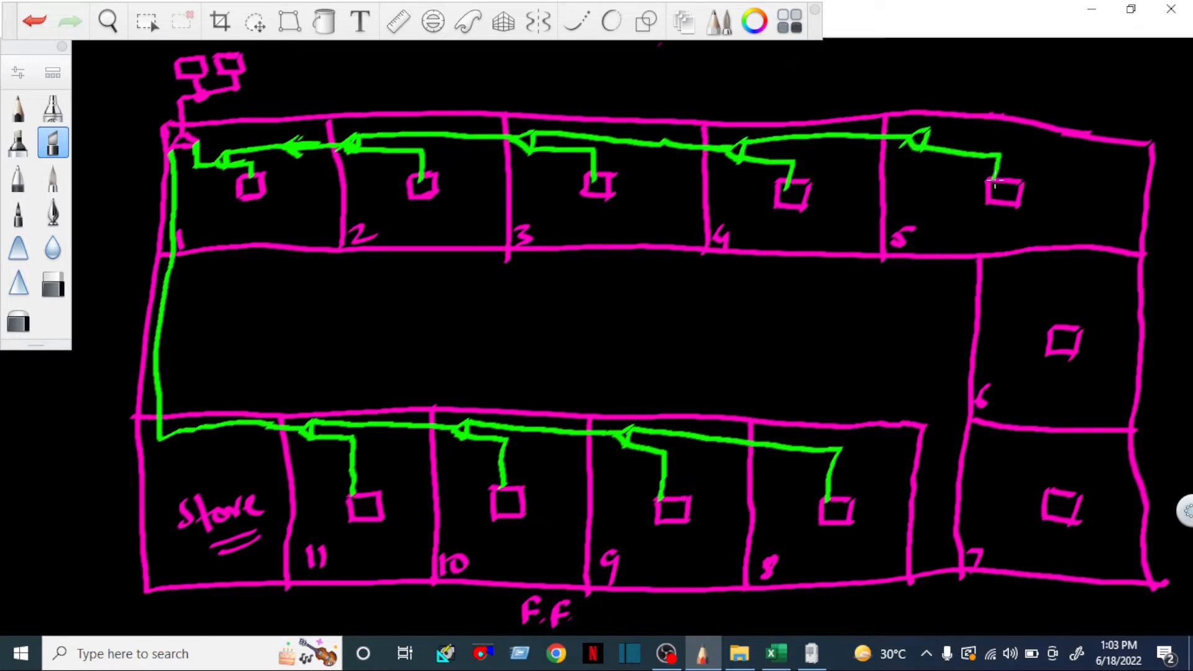
pyautogui.moveTo(924, 129)
pyautogui.mouseDown()
pyautogui.moveTo(1100, 149)
pyautogui.moveTo(1091, 274)
pyautogui.moveTo(1084, 266)
pyautogui.moveTo(1109, 273)
pyautogui.moveTo(1093, 274)
pyautogui.moveTo(1066, 330)
pyautogui.mouseUp()
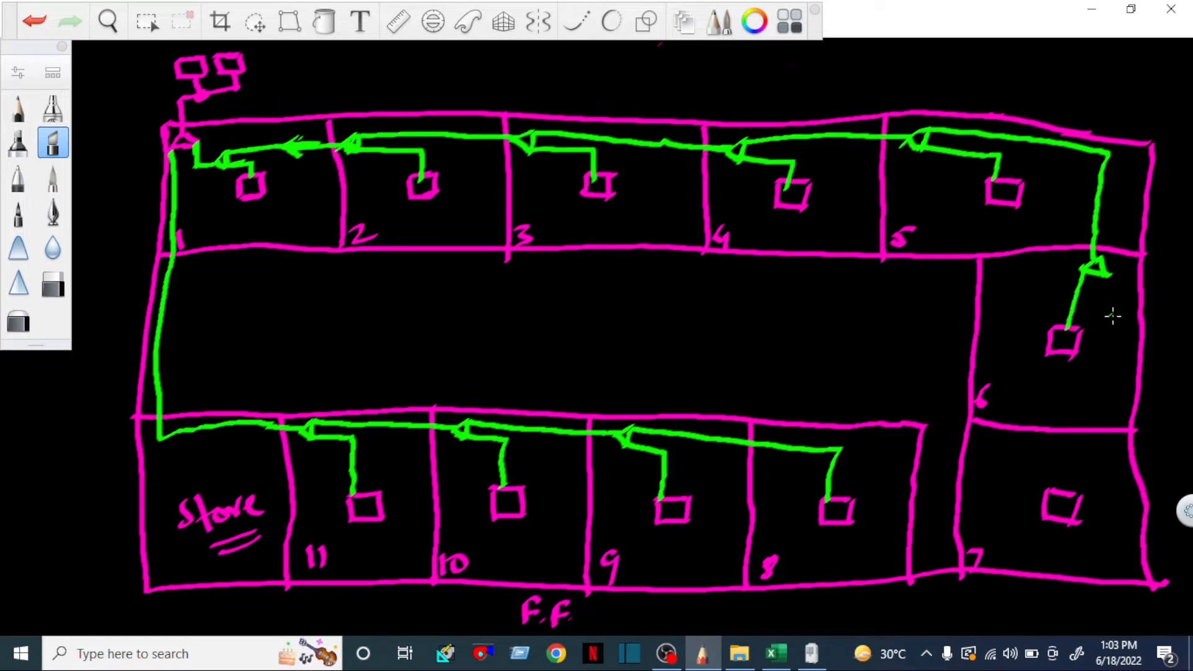
pyautogui.moveTo(1109, 273); pyautogui.dragTo(1078, 494)
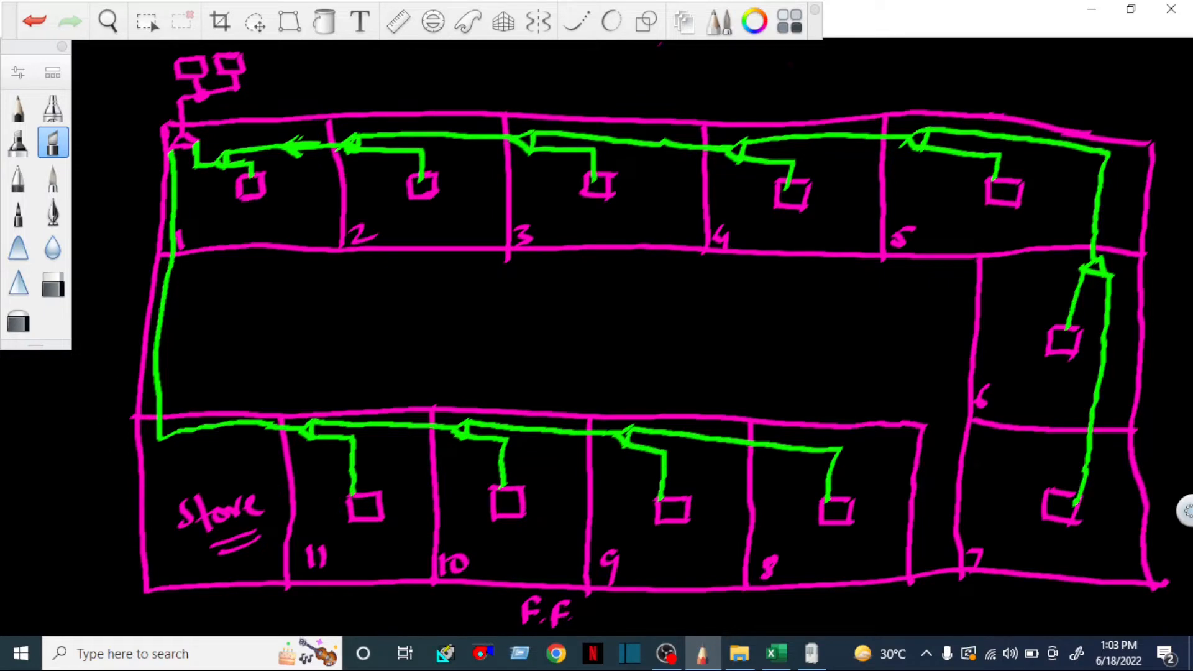
# Switch to the VRF selection tool and save a new project with project number 101, project name "xyz" and the customer name filled in.
pyautogui.click(808, 650)
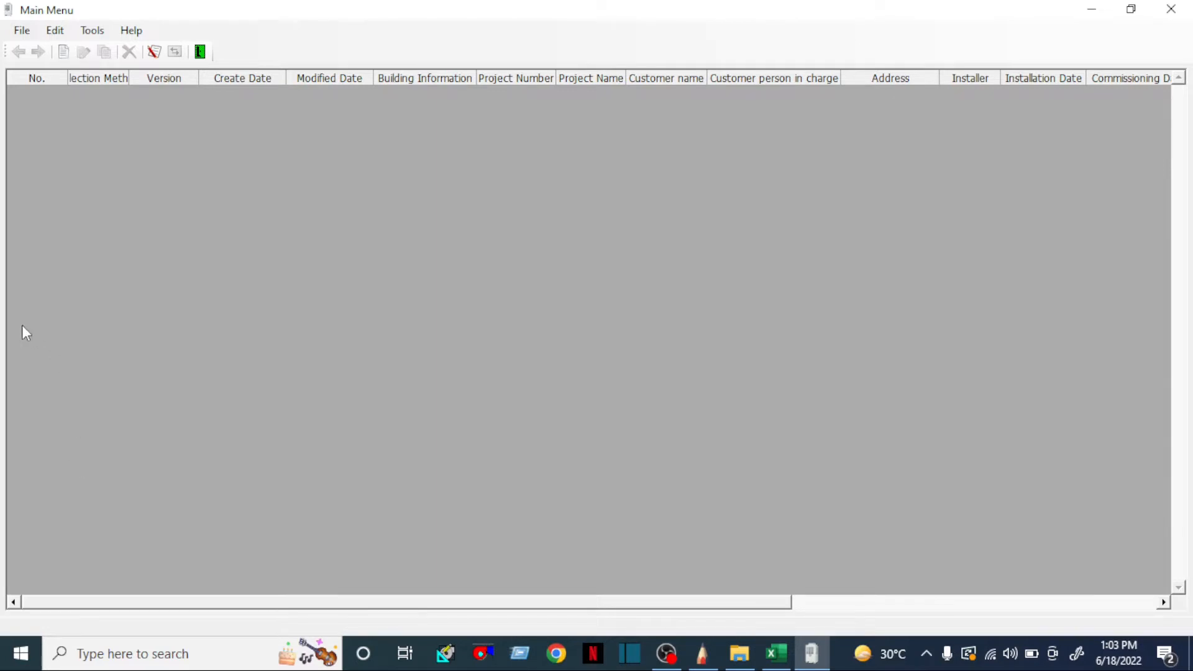
pyautogui.click(54, 35)
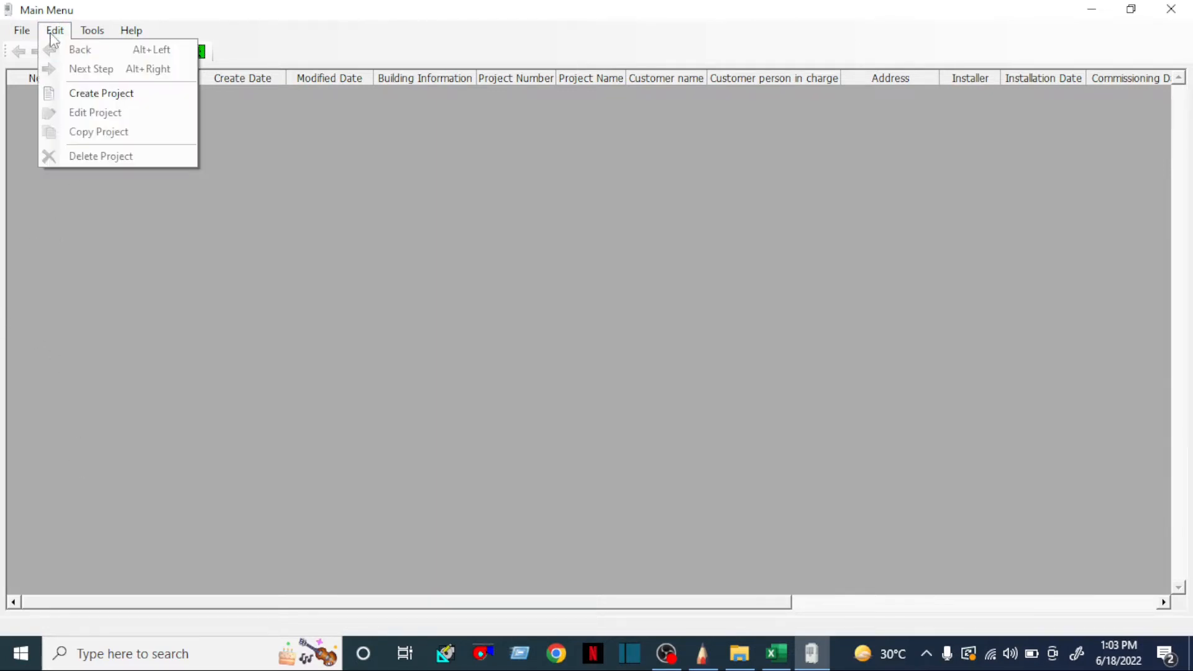
pyautogui.click(95, 97)
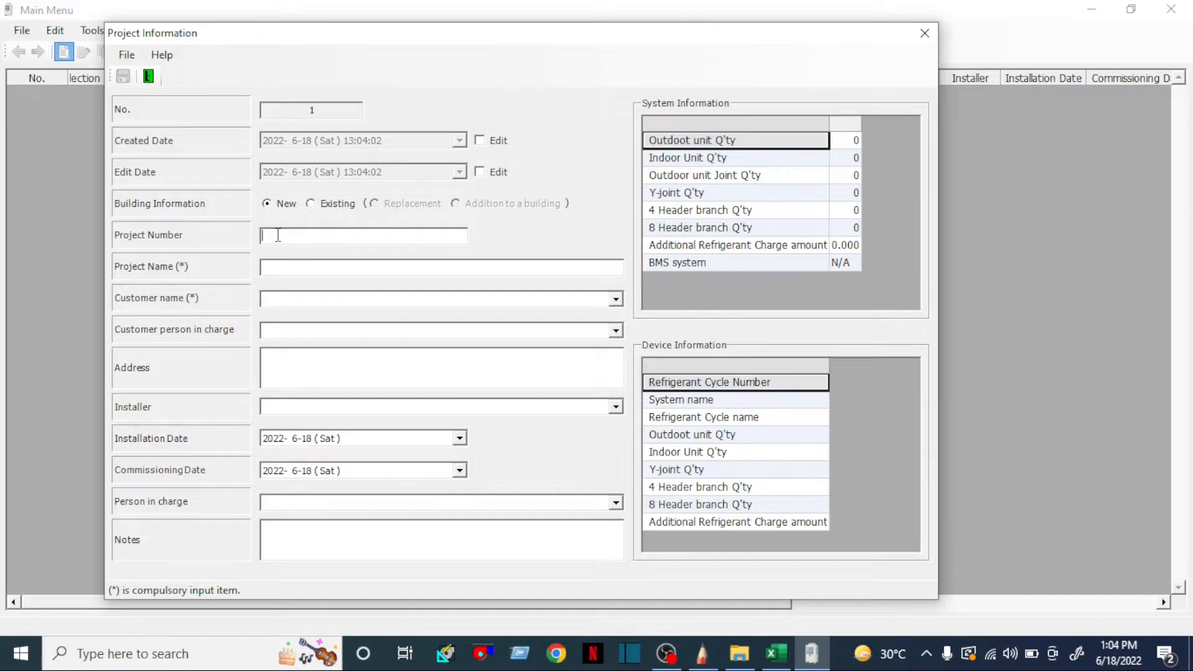
pyautogui.write('101')
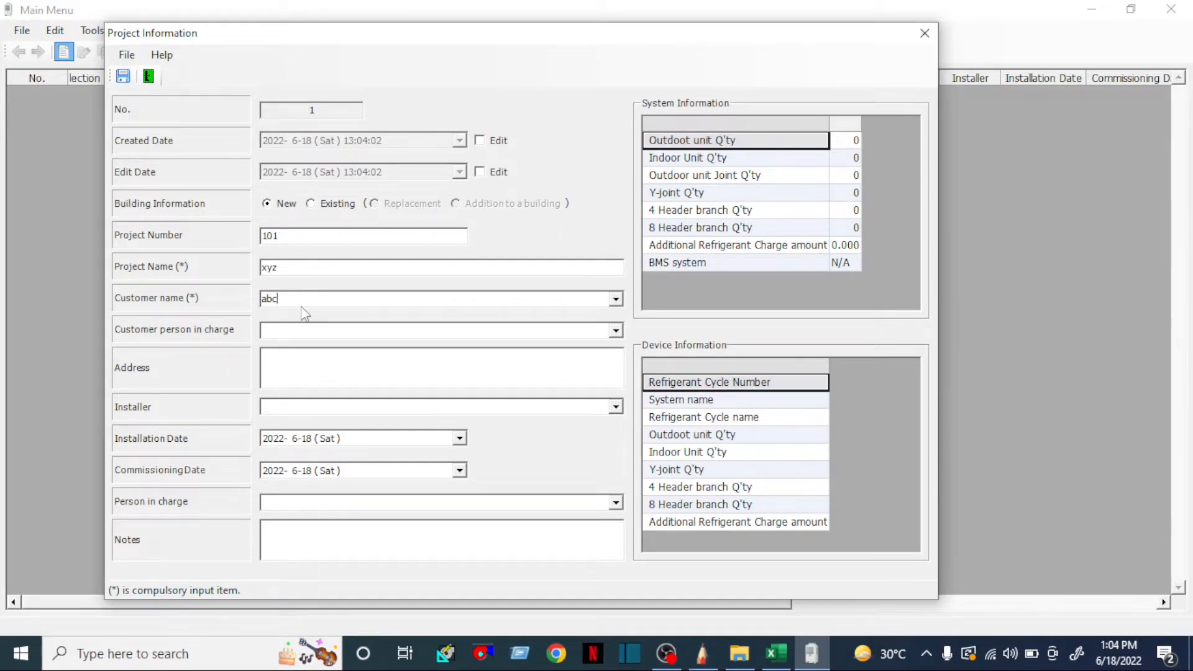
pyautogui.click(123, 75)
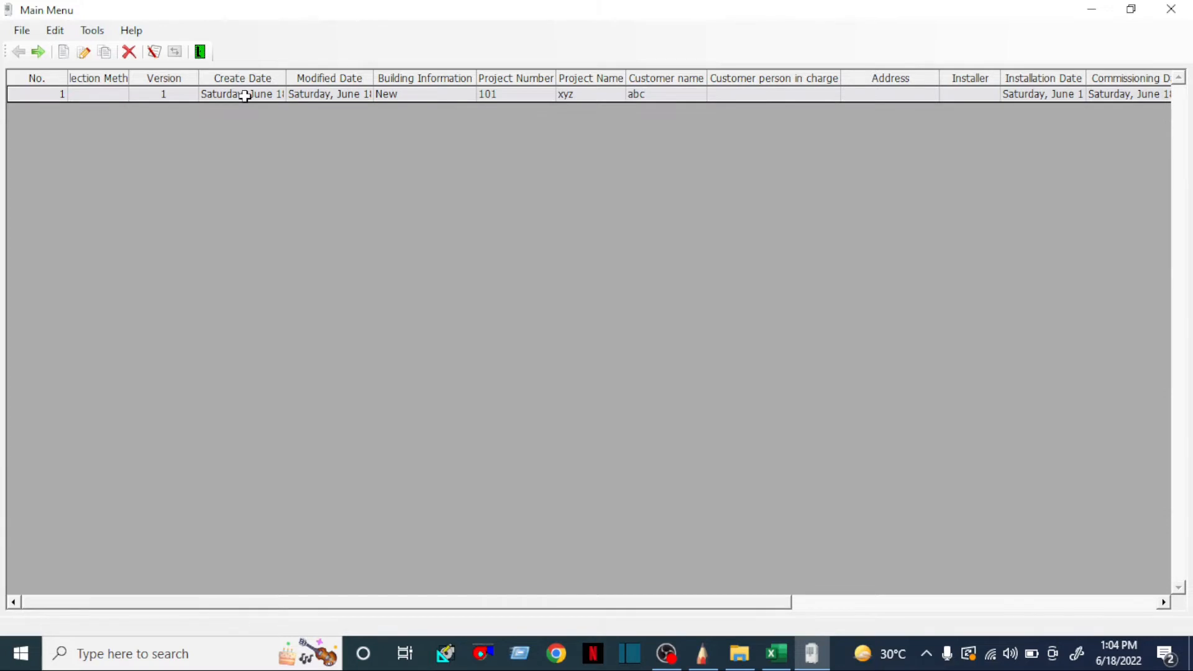
pyautogui.click(57, 32)
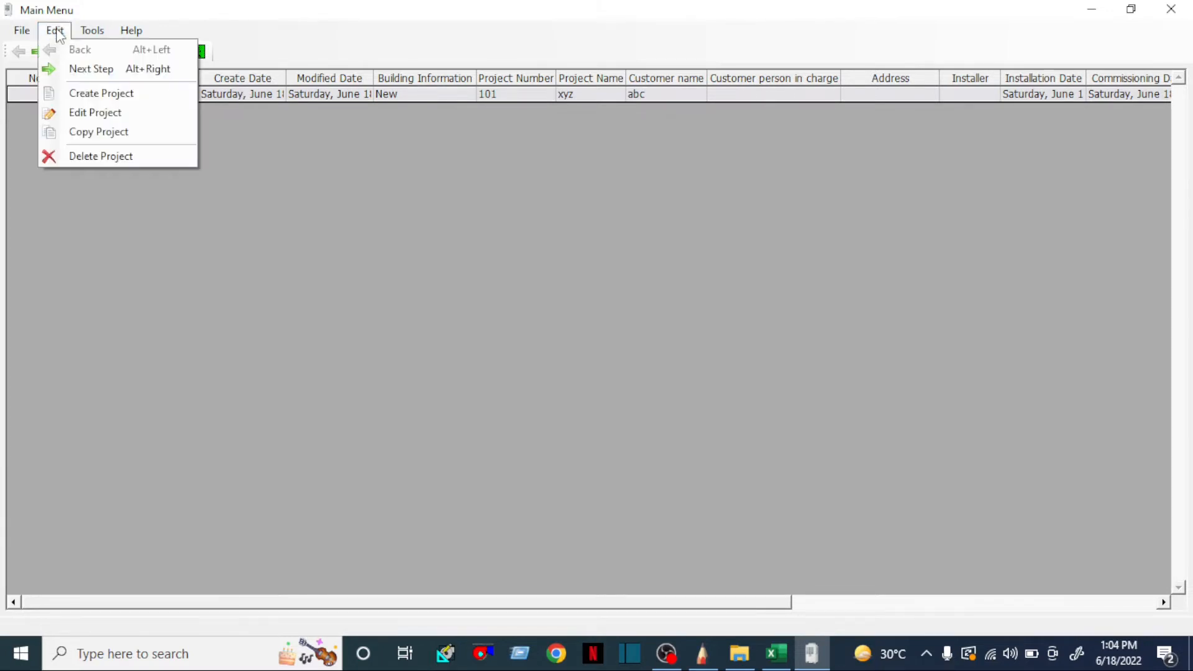
pyautogui.click(115, 265)
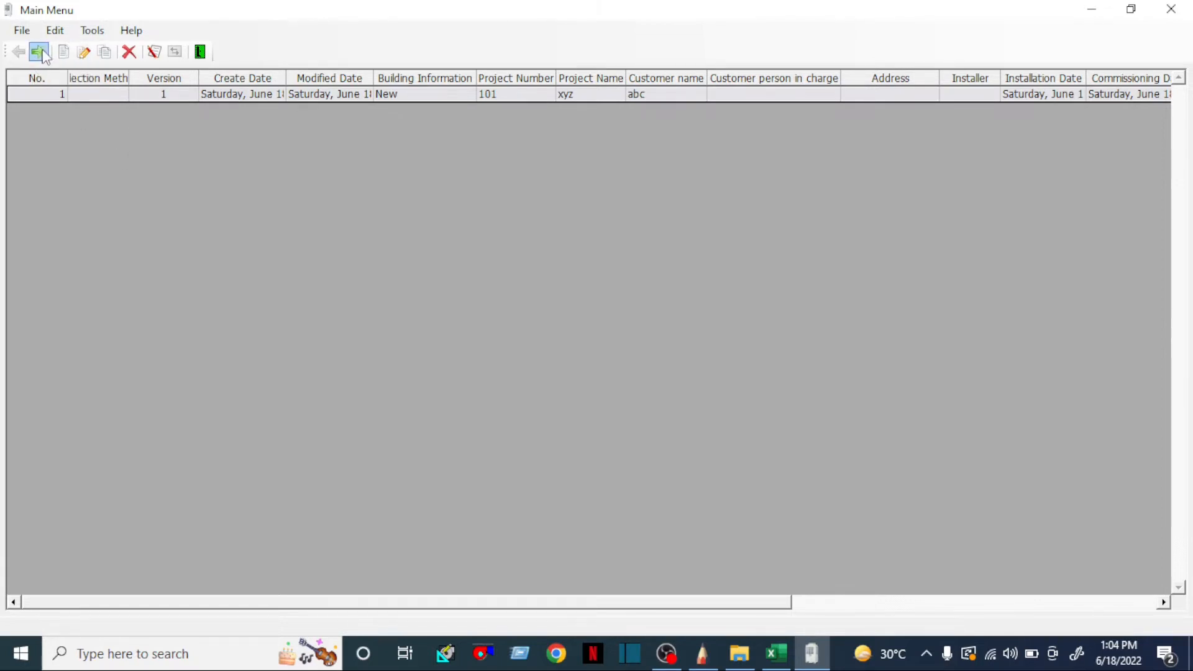
pyautogui.click(59, 37)
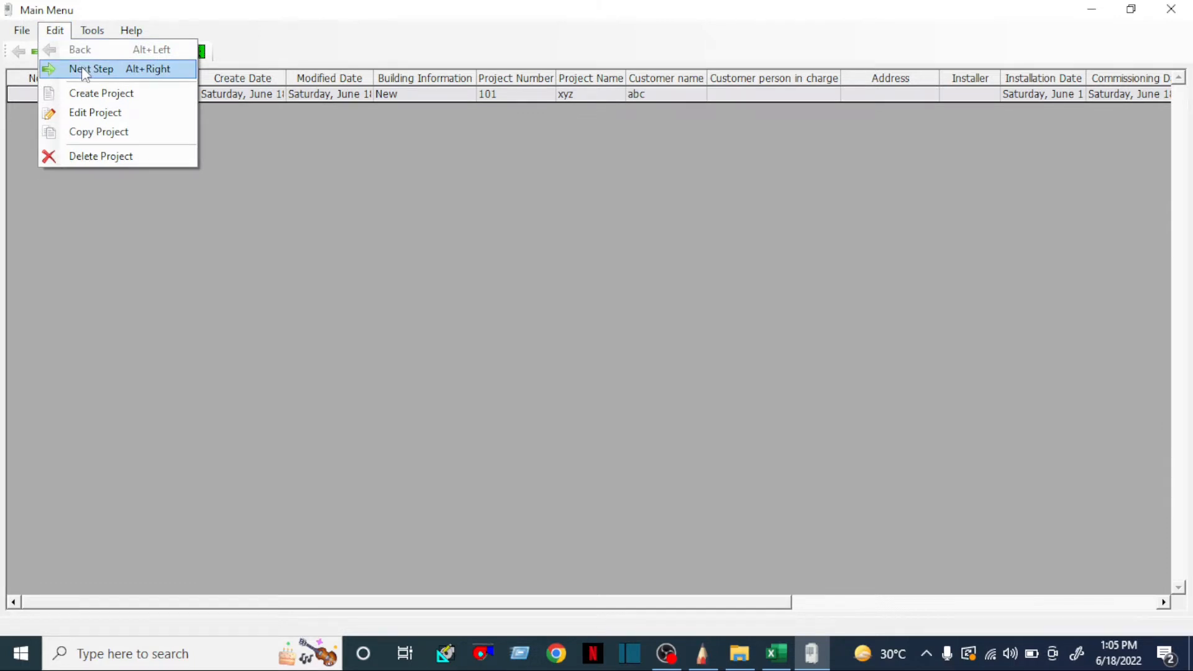
pyautogui.click(170, 278)
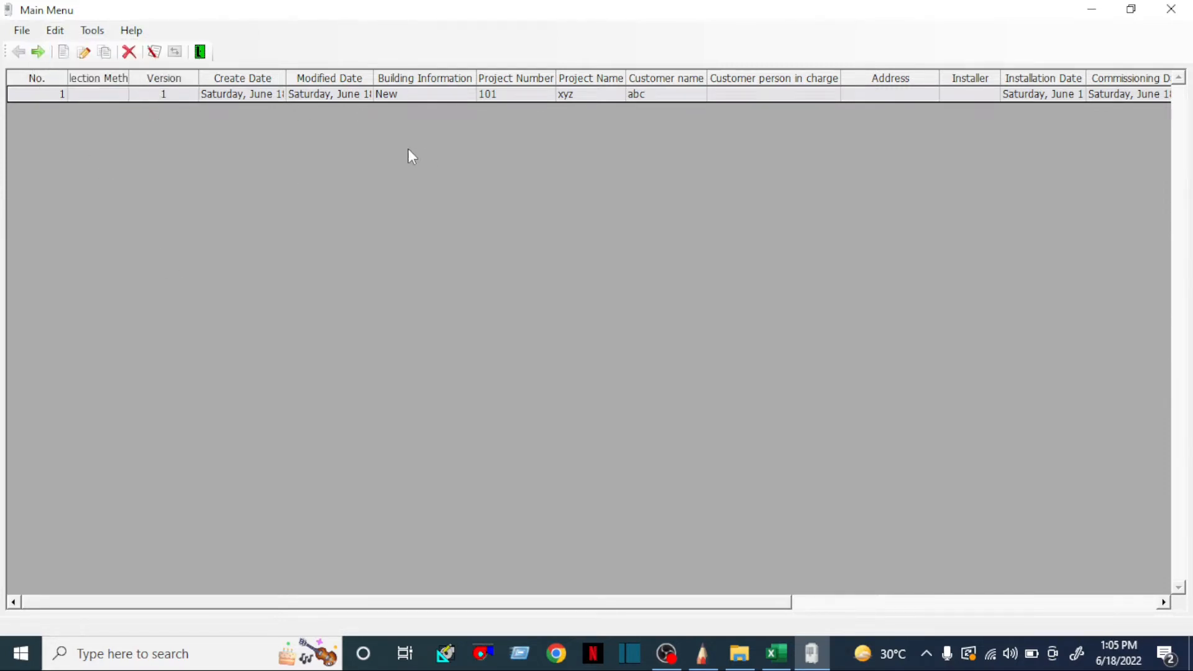
# Continue with project xyz, choose Drag & Drop Drawing as the system selection method and proceed to the refrigerant system list.
pyautogui.click(39, 54)
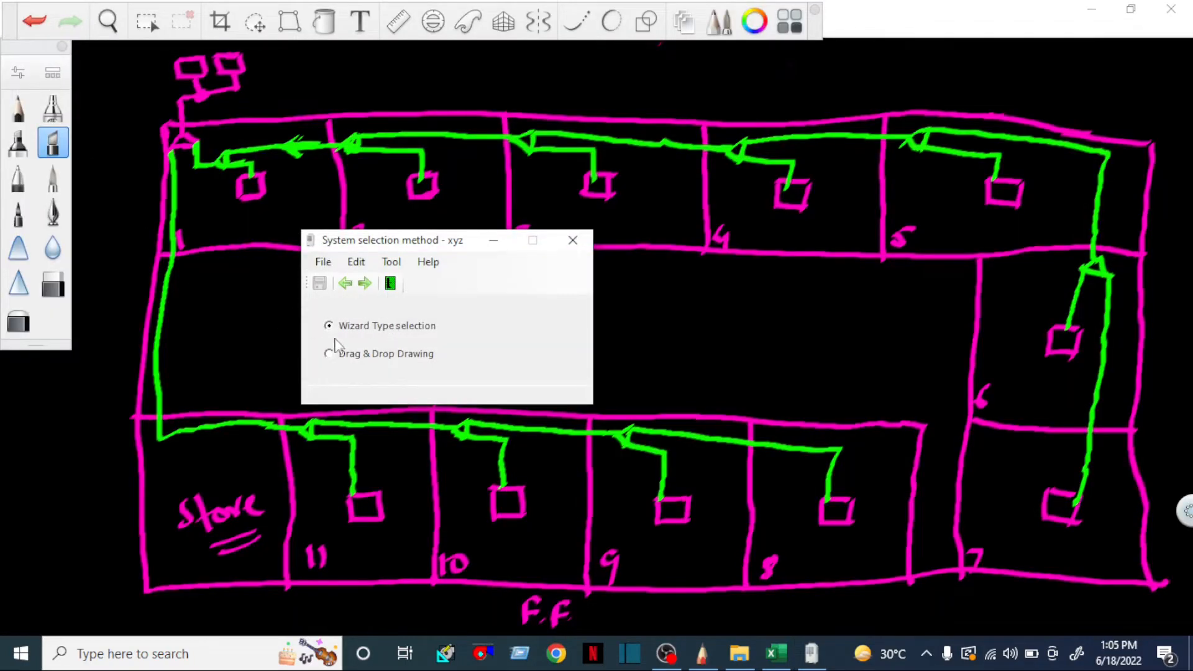
pyautogui.moveTo(413, 248); pyautogui.dragTo(548, 203)
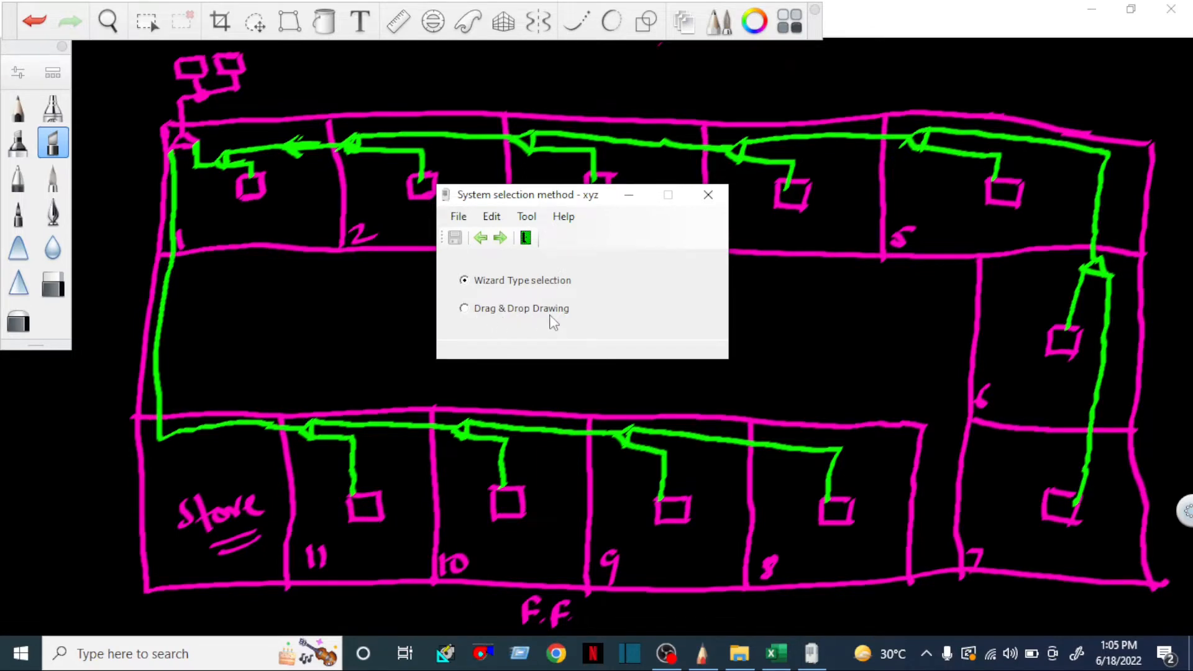
pyautogui.click(465, 309)
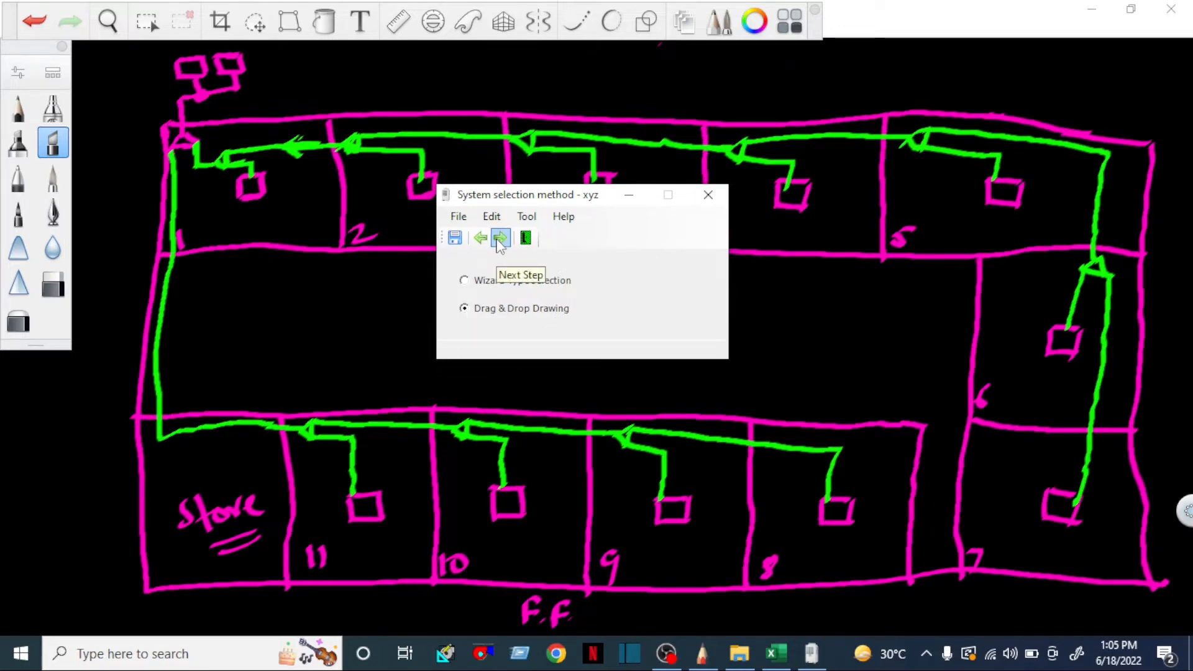
pyautogui.click(500, 241)
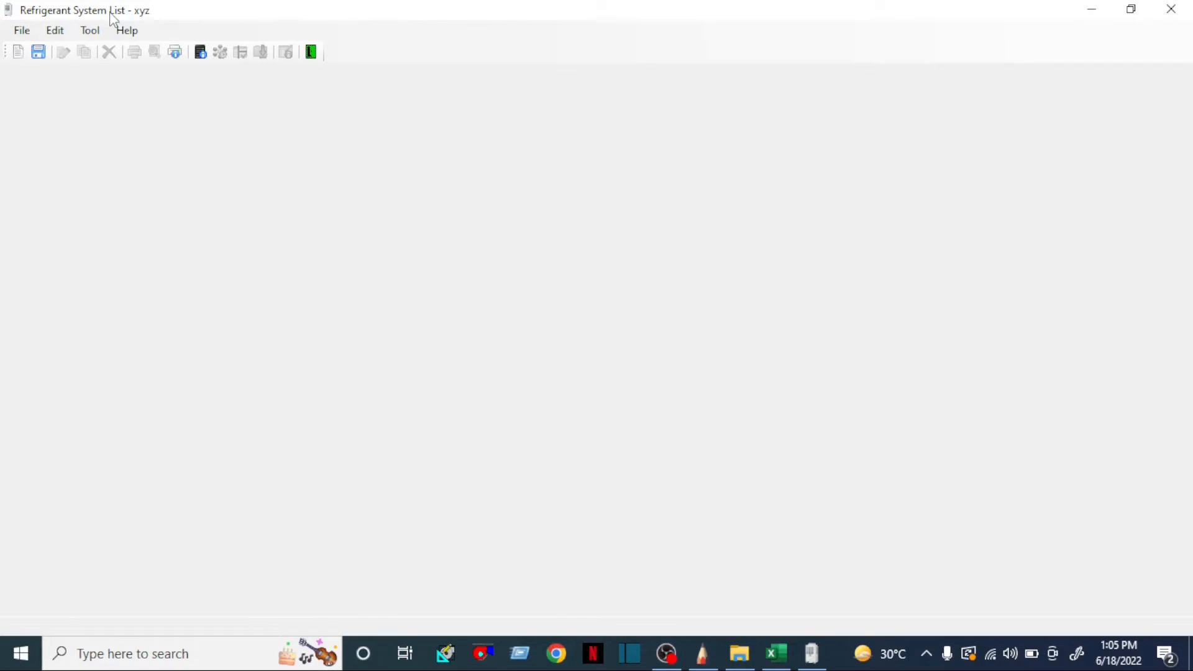
# Open the outdoor temperature settings, check the cooling and heating values against the selection conditions in the Excel procedure sheet, and close the settings.
pyautogui.click(206, 54)
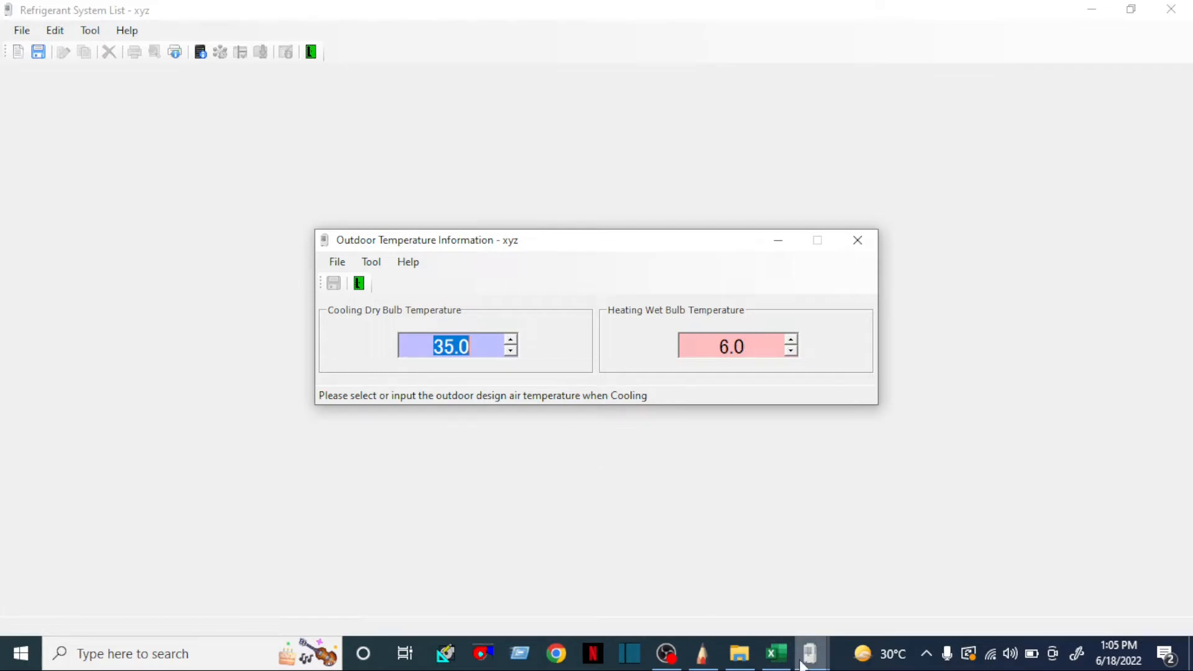
pyautogui.click(777, 653)
pyautogui.scroll(16, 557, 353)
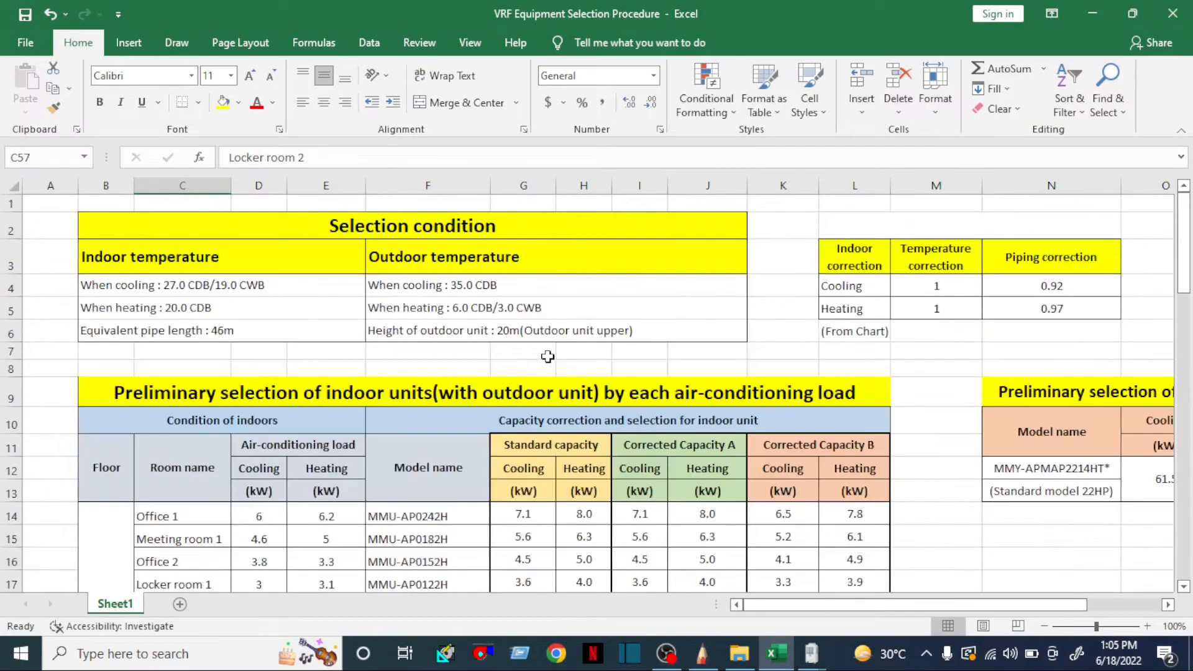
pyautogui.click(486, 291)
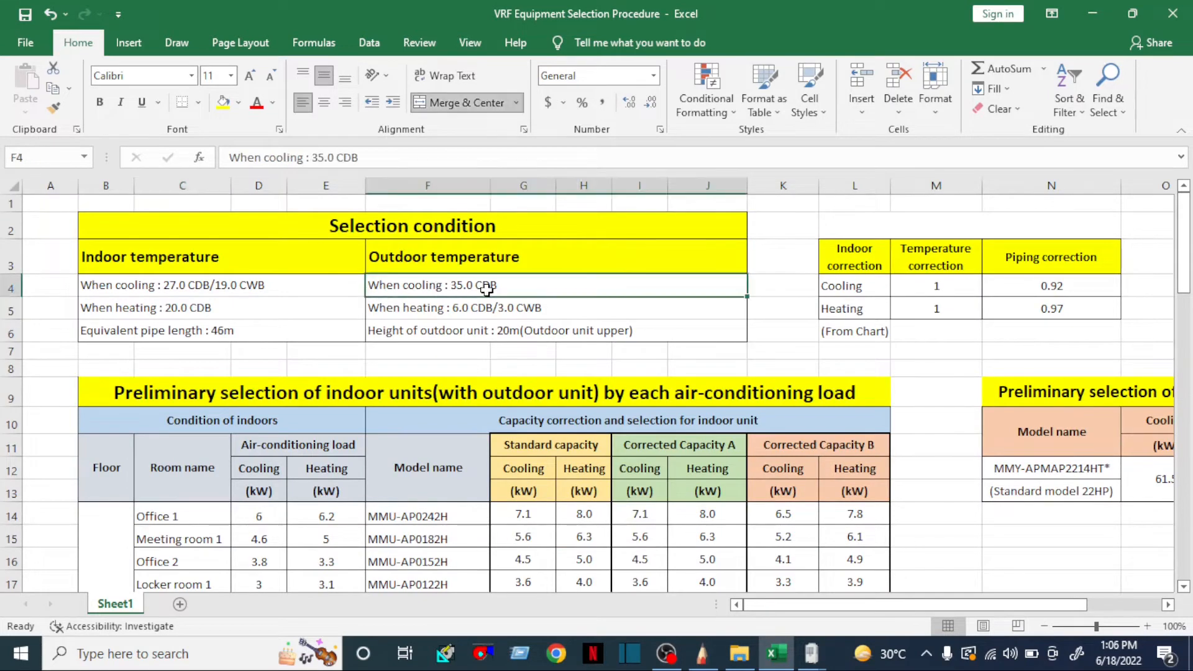
pyautogui.click(472, 312)
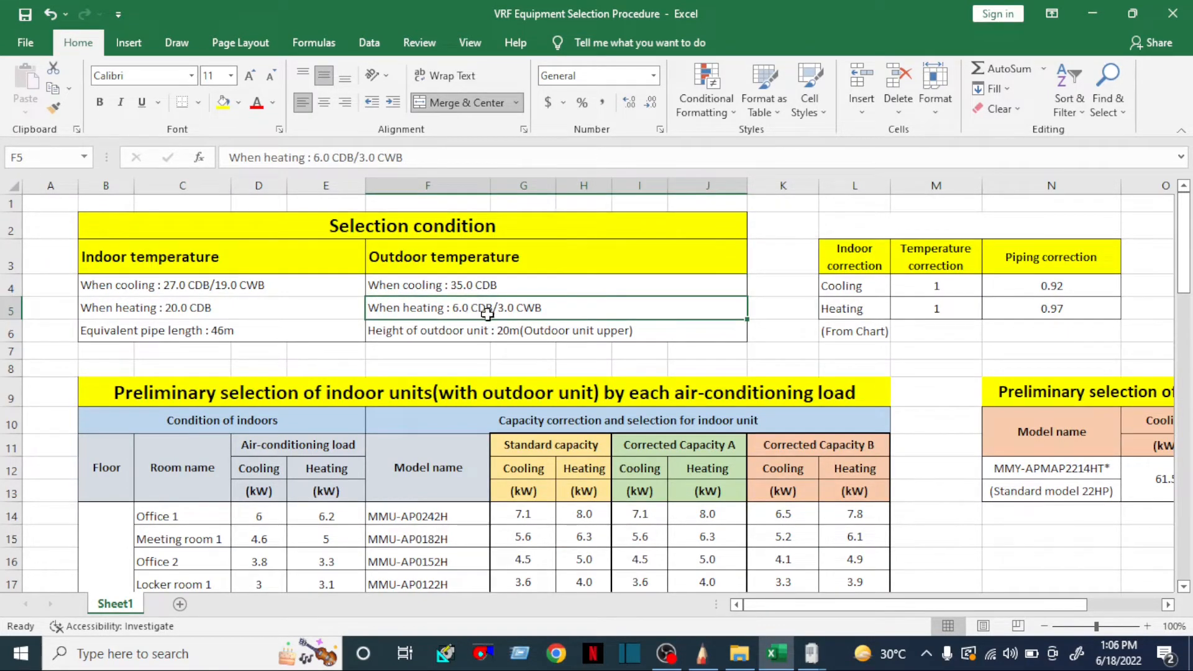
pyautogui.scroll(-16, 468, 383)
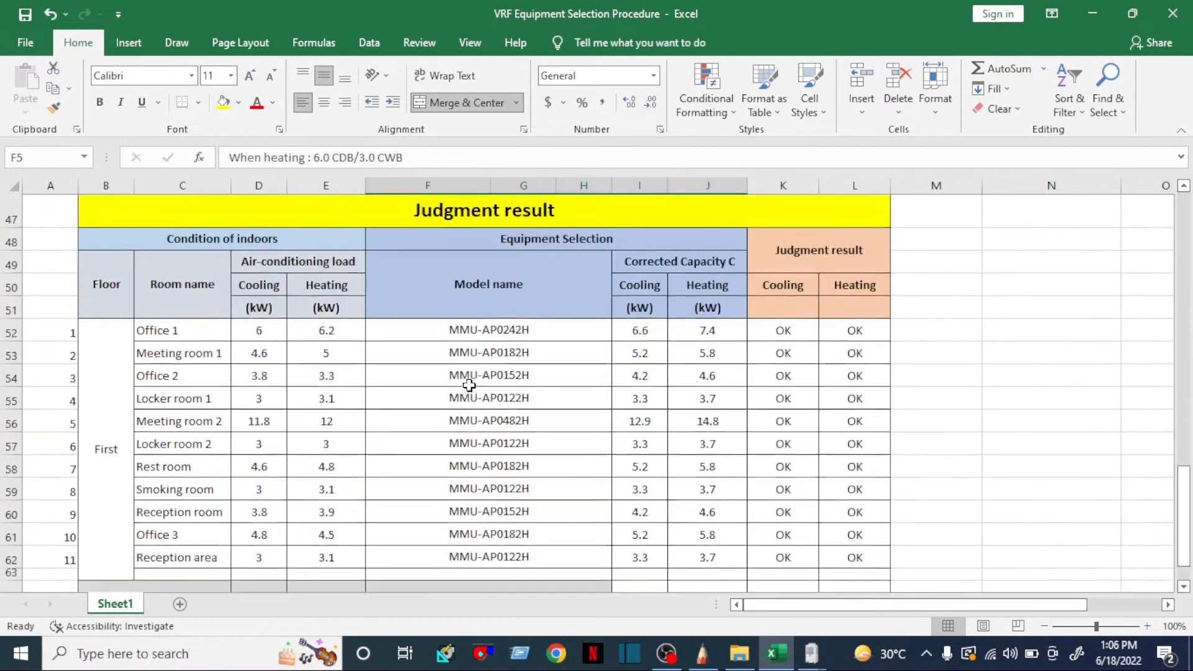
pyautogui.scroll(1, 469, 385)
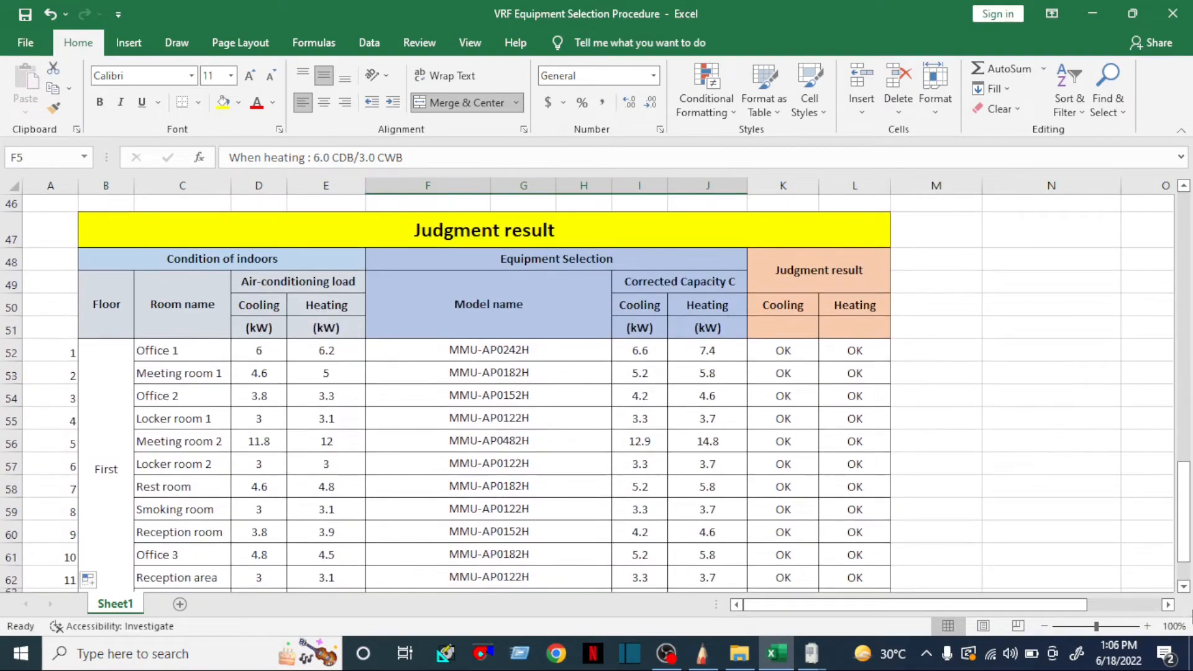
pyautogui.click(1183, 587)
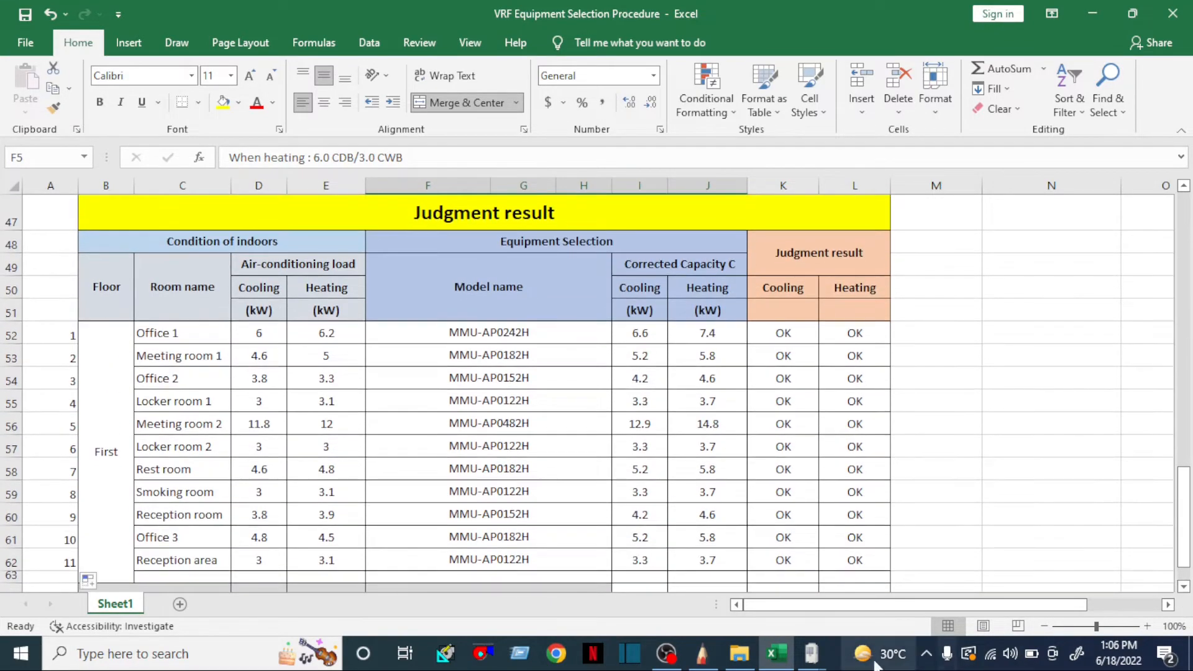
pyautogui.moveTo(809, 656)
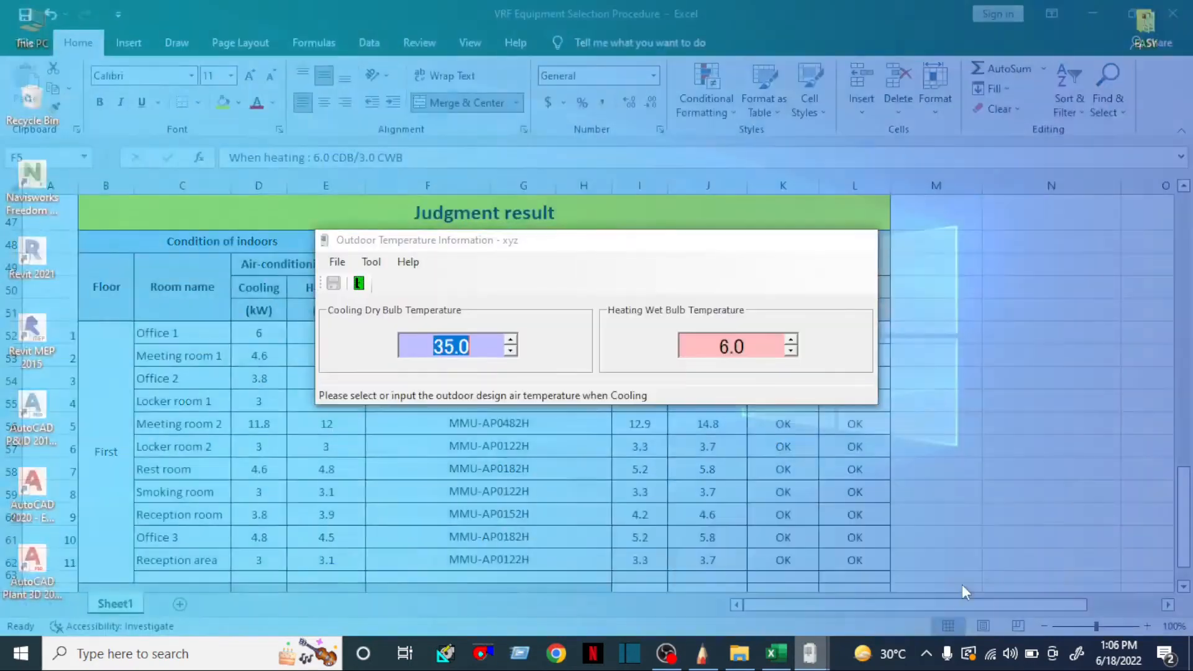
pyautogui.click(962, 585)
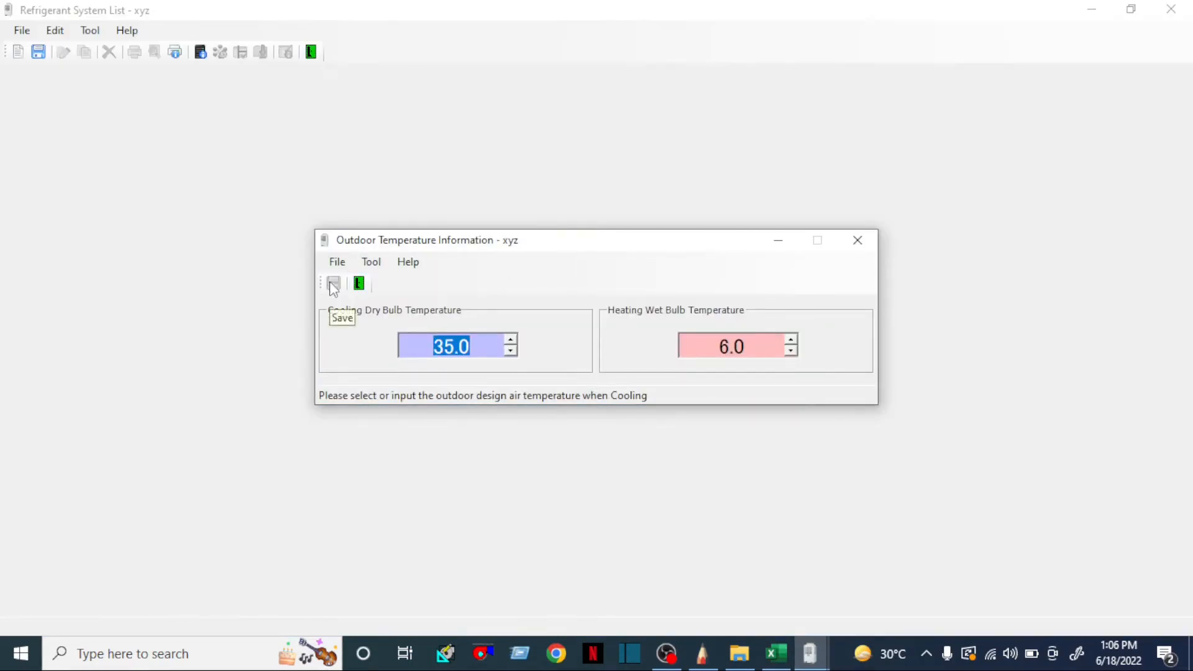
pyautogui.click(856, 242)
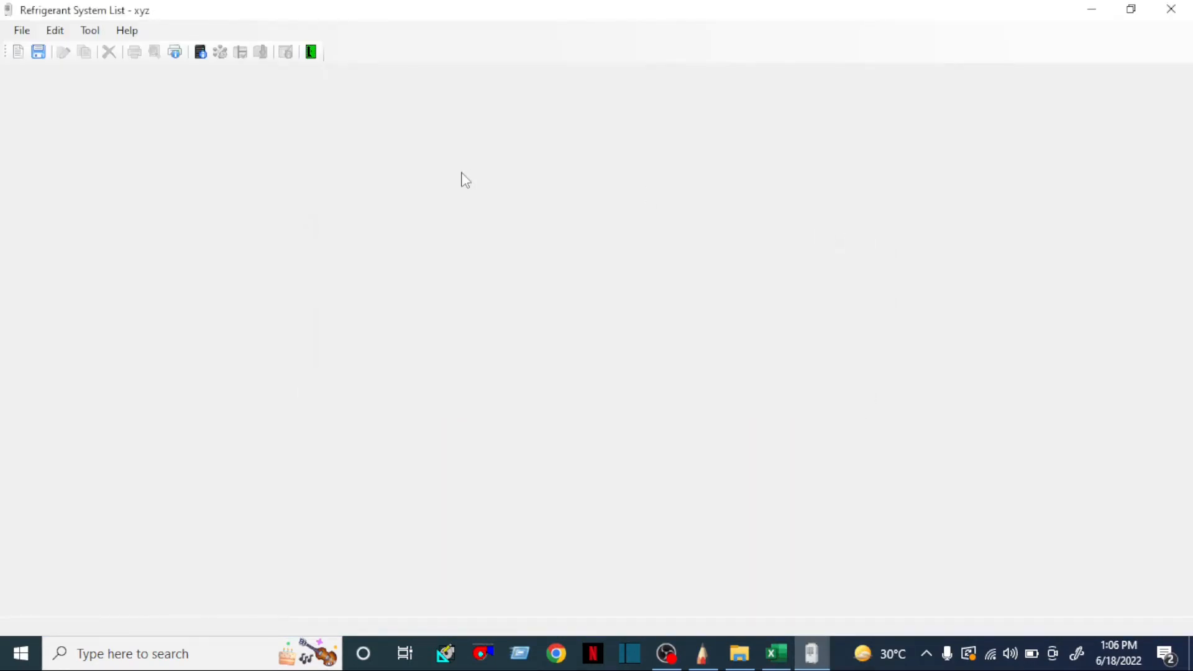
# Create a new refrigerant system in project xyz and consult the piping layout in the floor plan sketch.
pyautogui.click(56, 31)
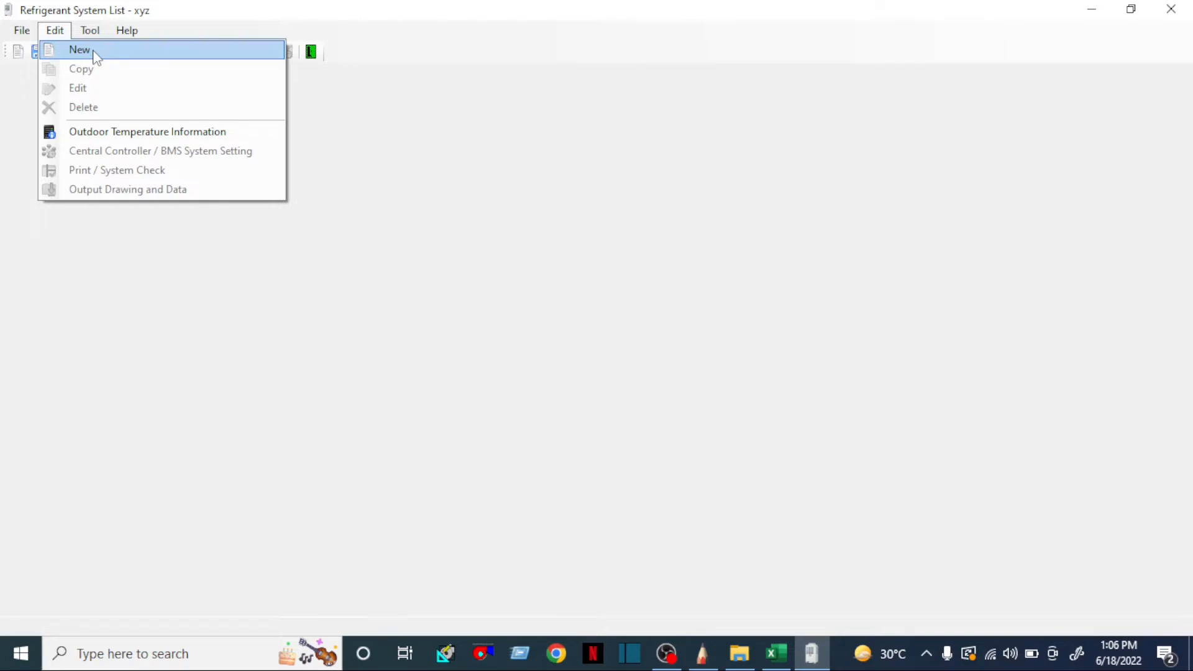
pyautogui.click(80, 50)
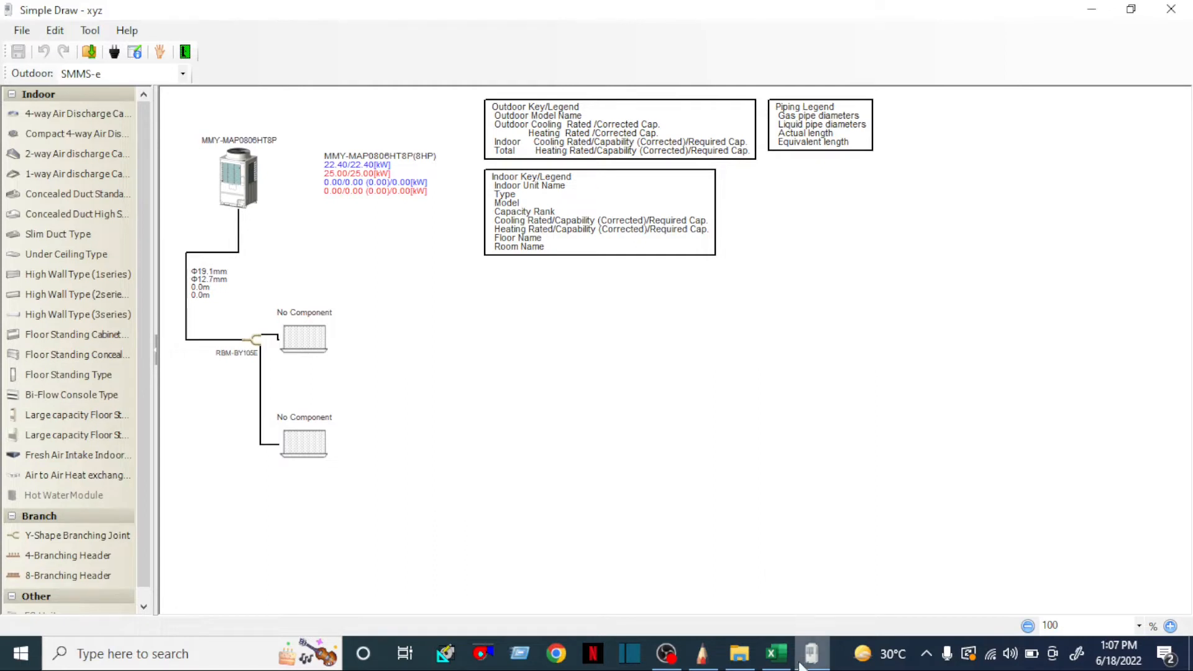
pyautogui.click(702, 654)
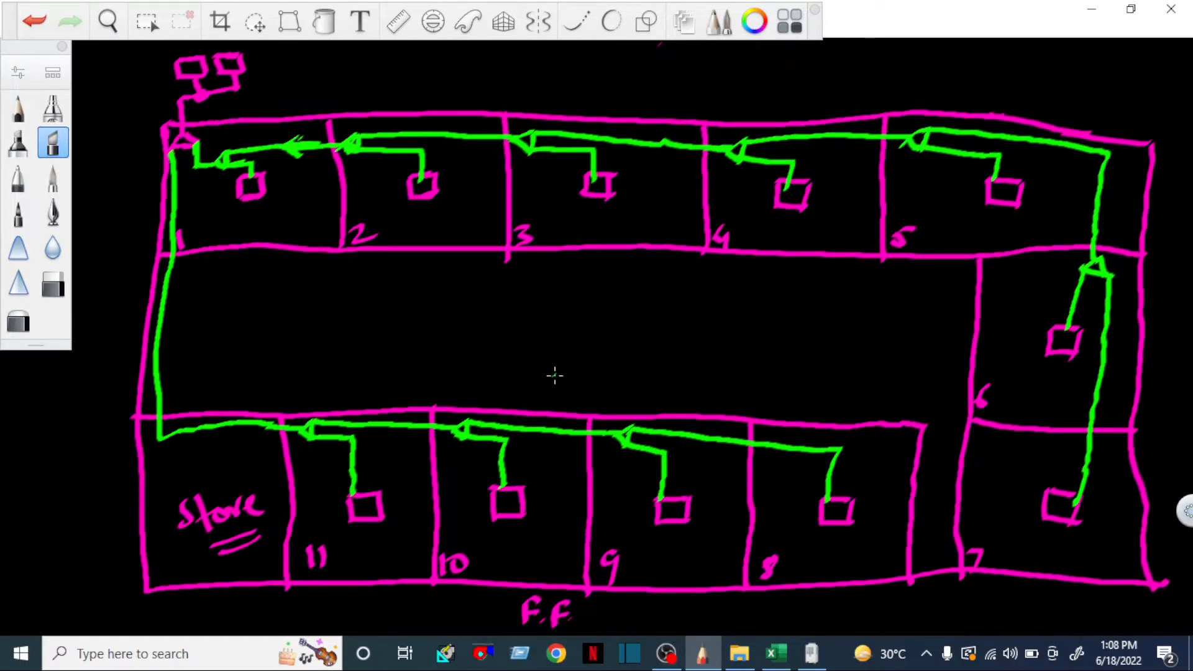
pyautogui.click(811, 653)
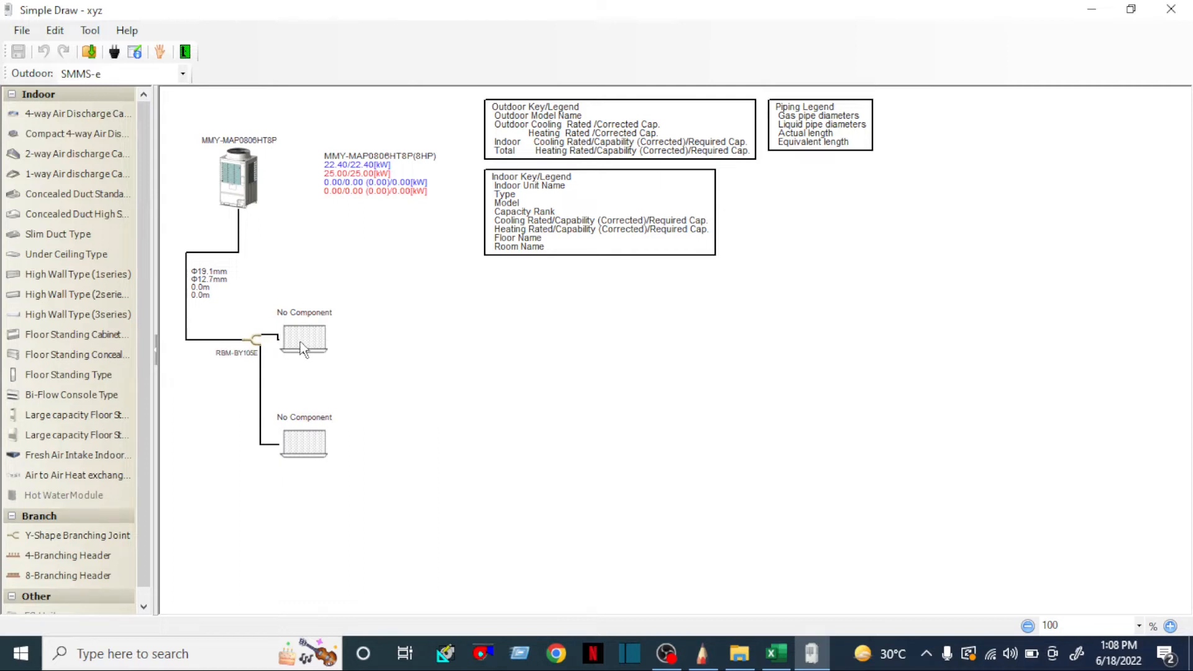
# Insert a Y-shape branching joint at the first branch joint below the outdoor unit, splitting its upper outlet into two units.
pyautogui.rightClick(251, 340)
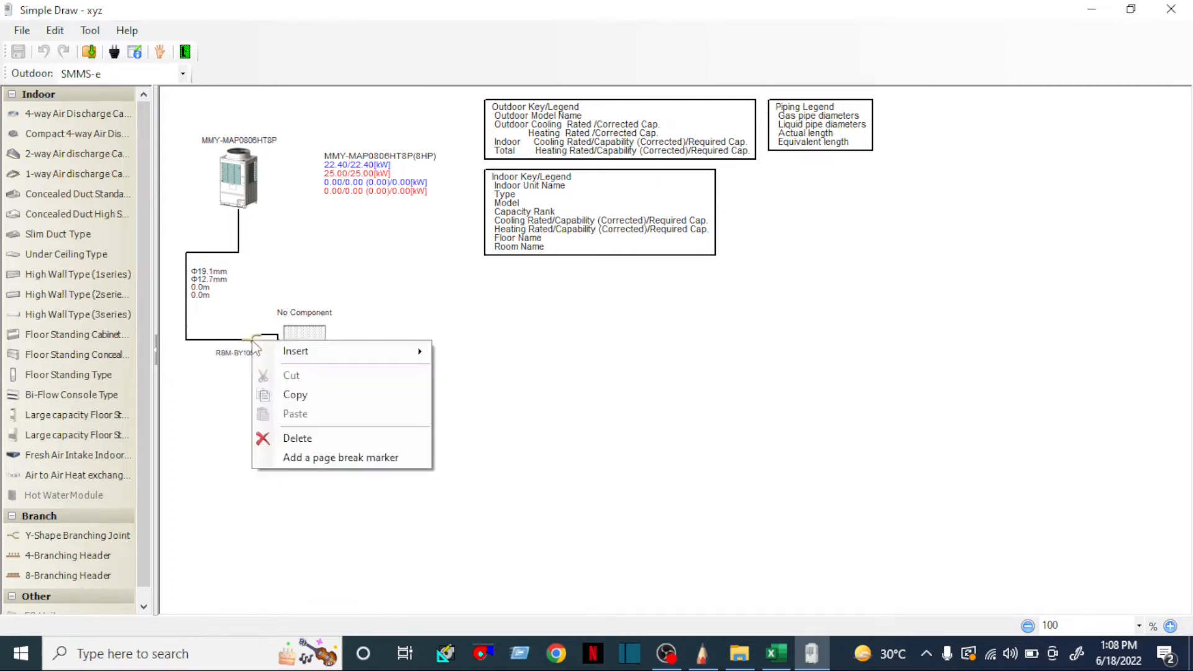
pyautogui.moveTo(304, 353)
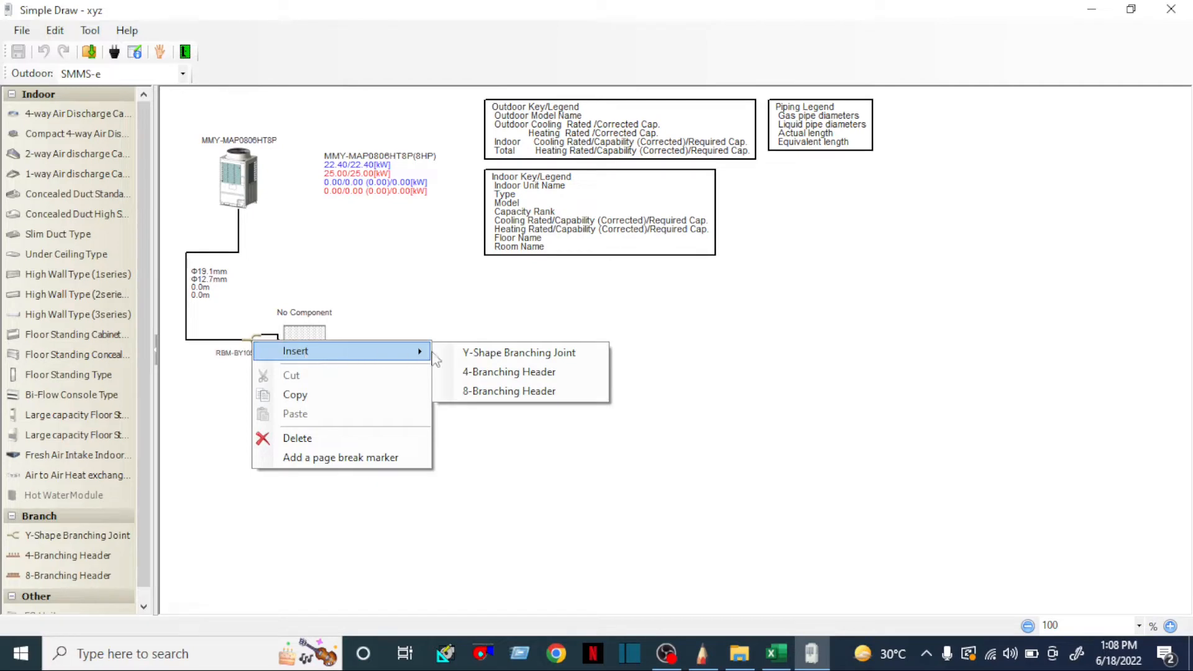
pyautogui.click(504, 353)
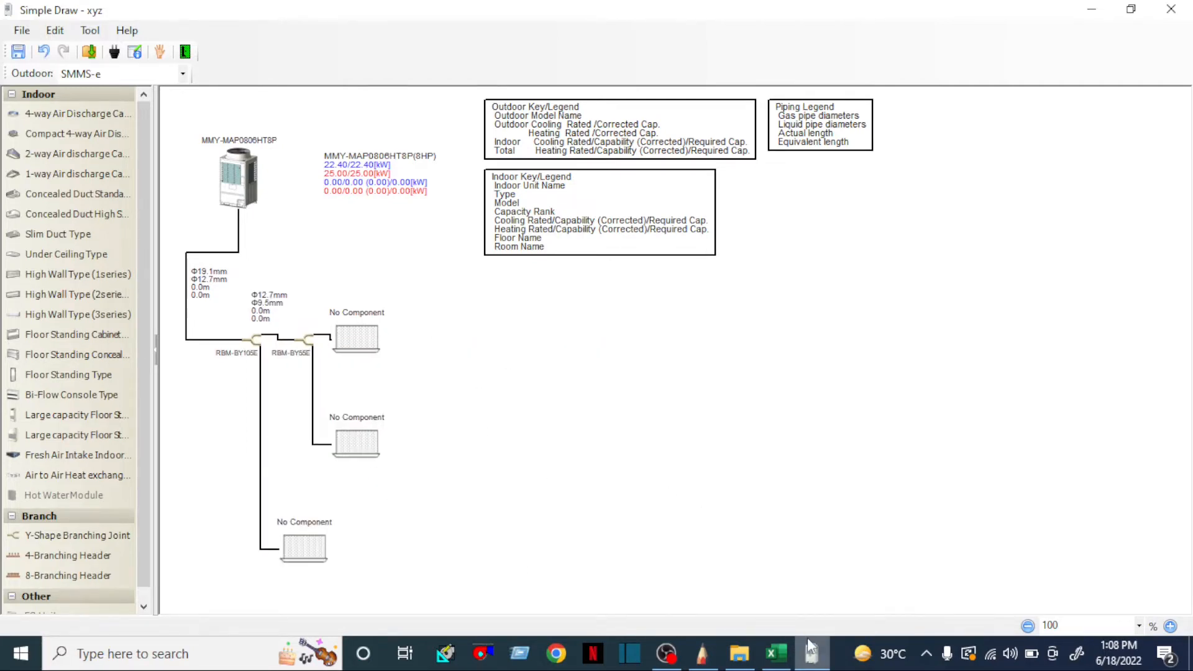
# Consult the Excel room table and the floor plan sketch, and insert a Y-shape branching joint at the lowest empty indoor unit.
pyautogui.click(776, 652)
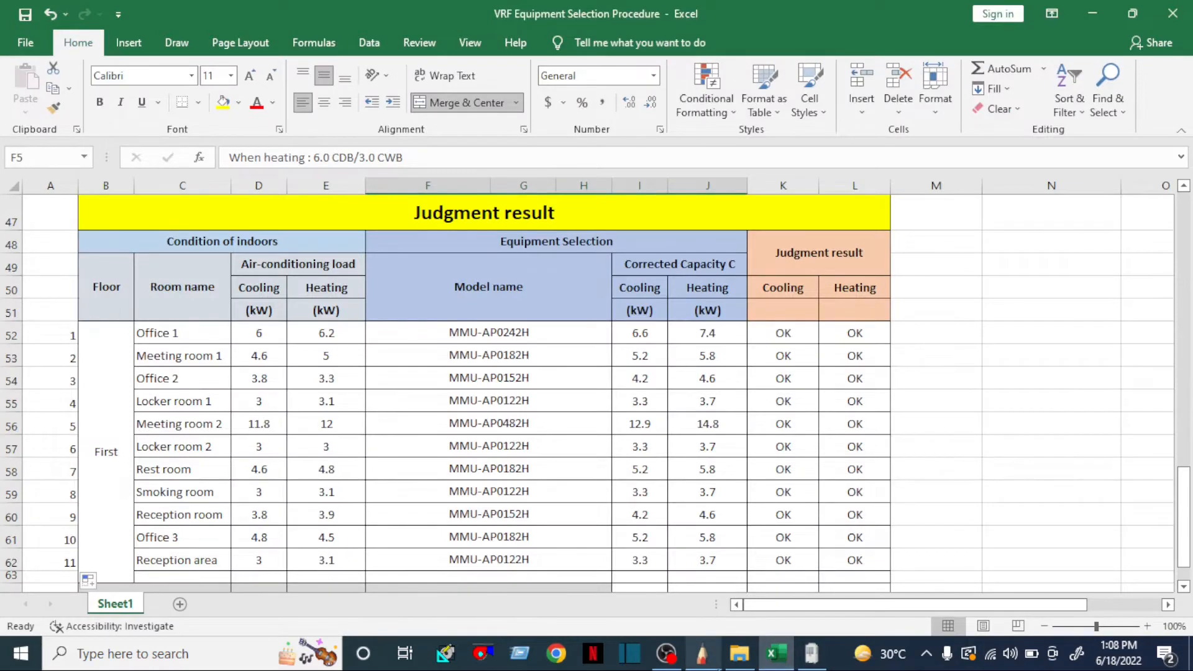
pyautogui.click(702, 652)
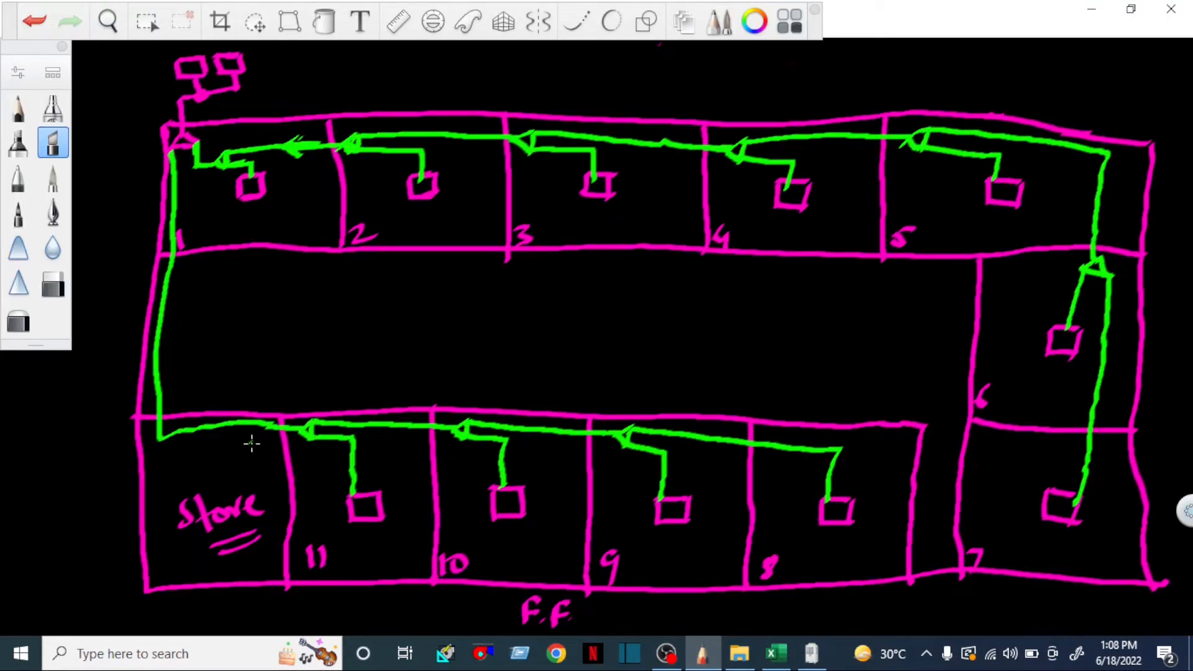
pyautogui.click(811, 653)
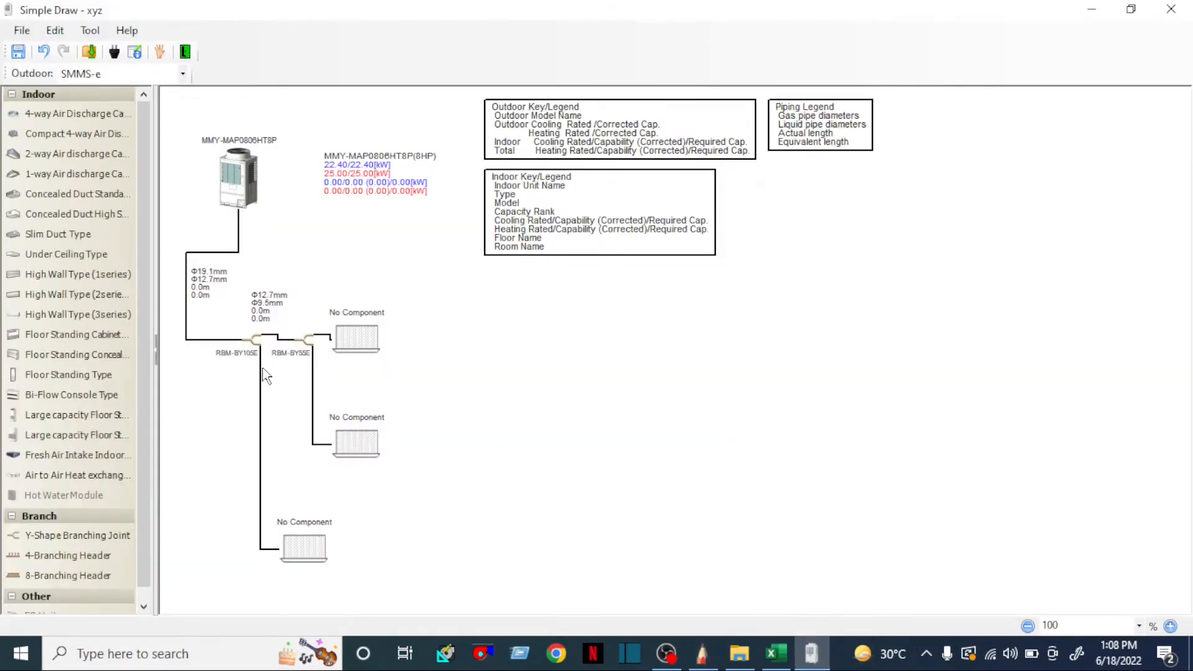
pyautogui.rightClick(294, 556)
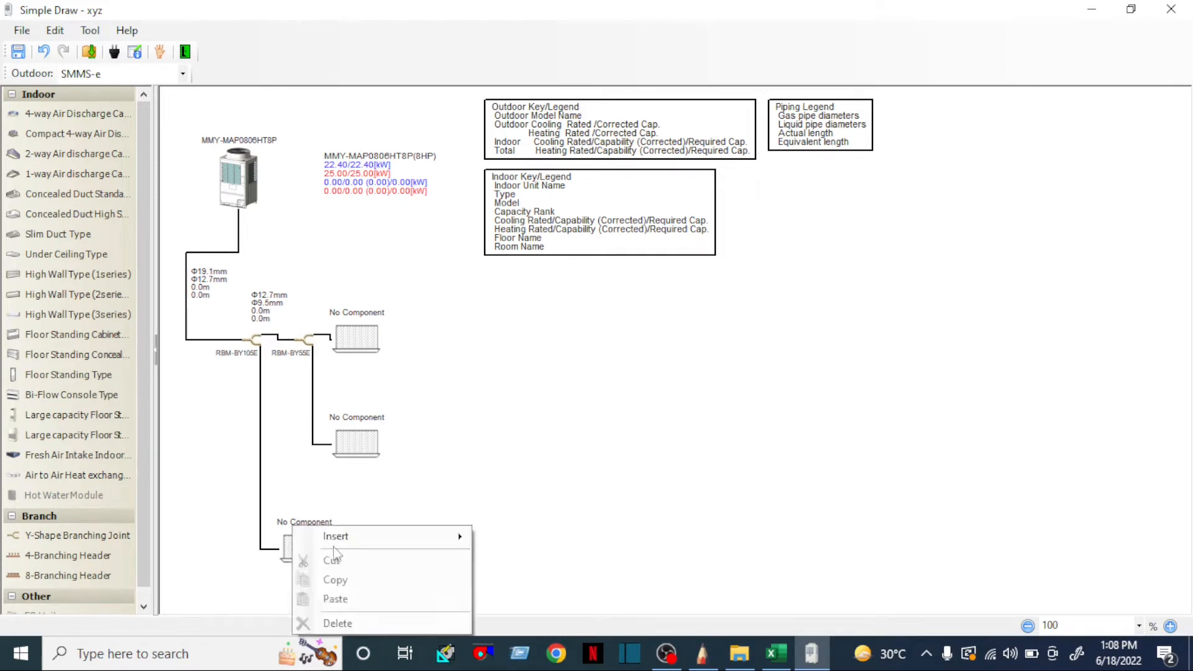
pyautogui.moveTo(457, 538)
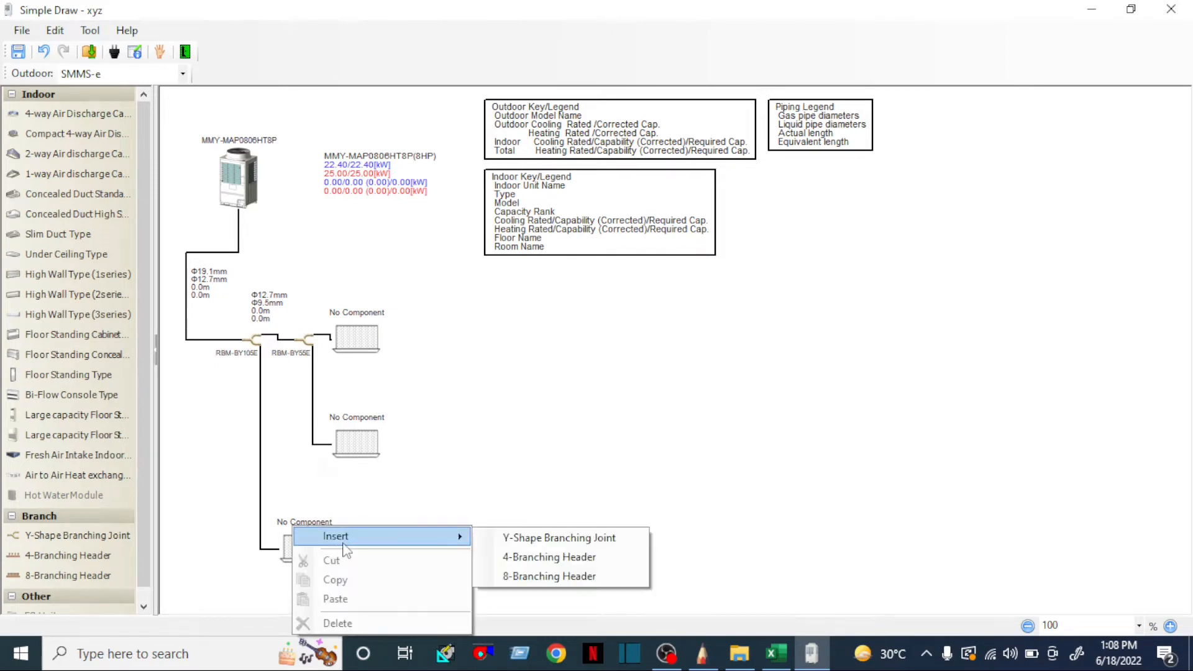
pyautogui.click(522, 538)
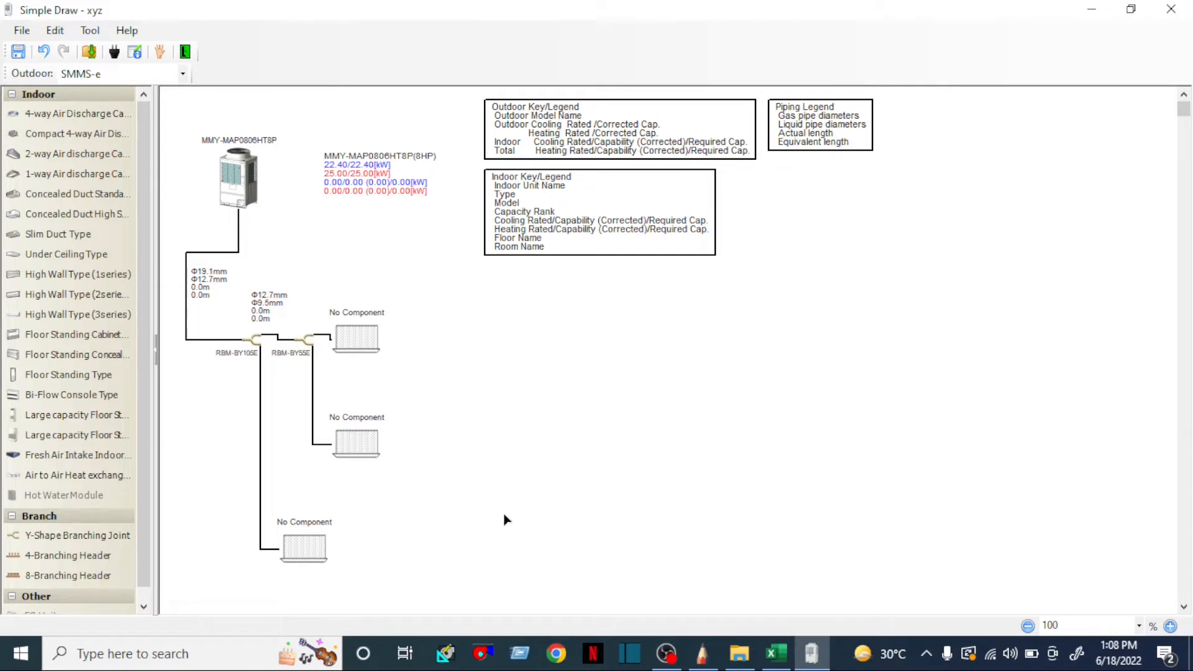
# Extend the lower branch with two more Y-shape branching joints, each inserted at the lowest empty indoor unit.
pyautogui.scroll(-2, 436, 478)
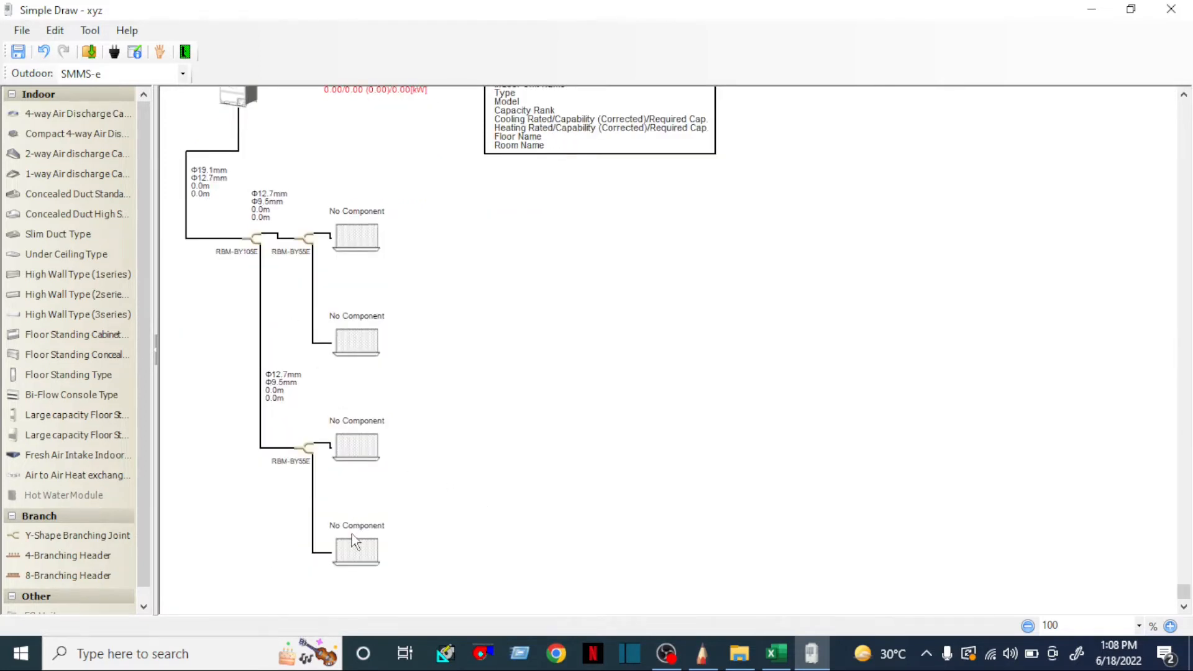
pyautogui.rightClick(354, 562)
pyautogui.moveTo(407, 544)
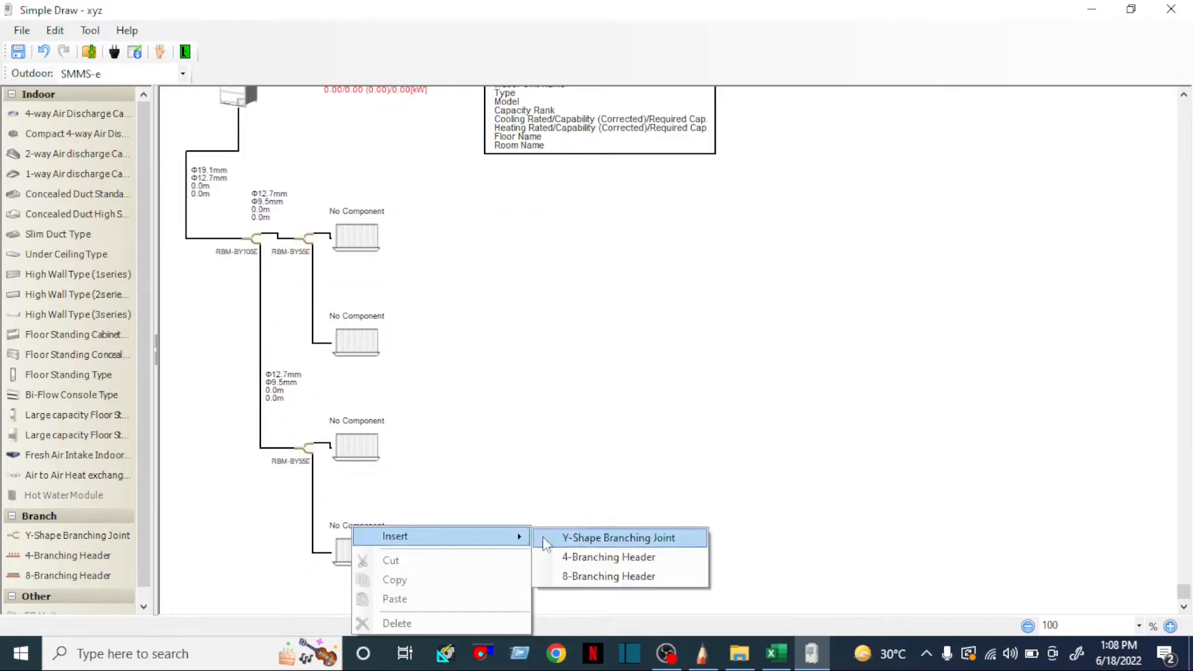
pyautogui.click(576, 538)
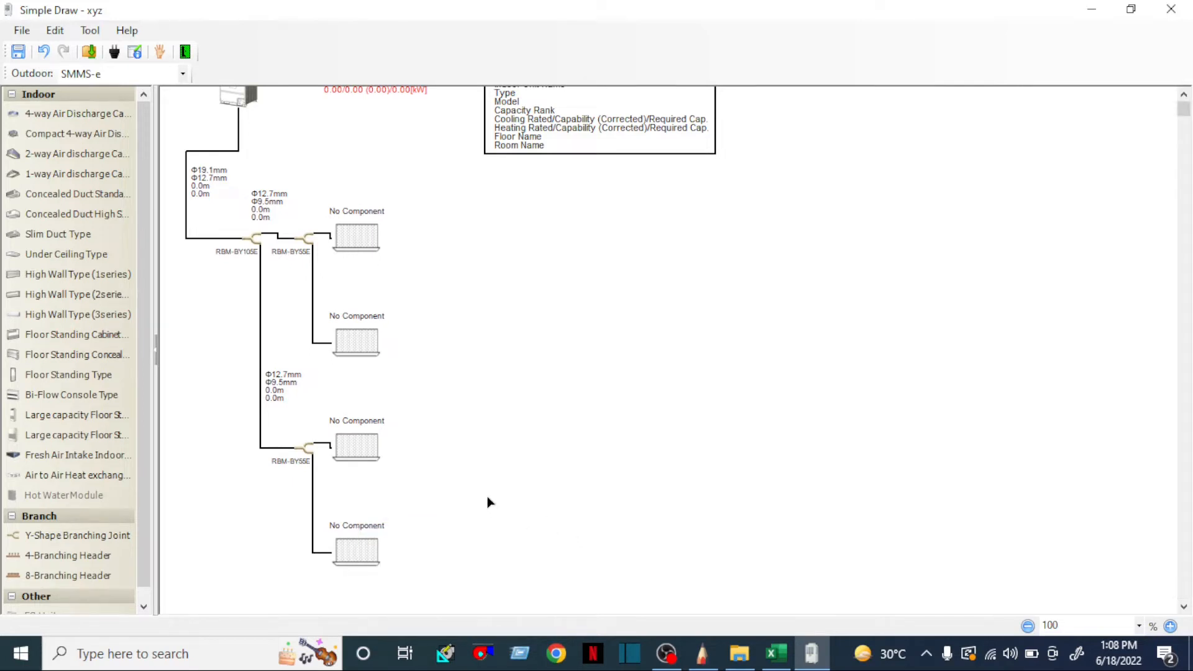
pyautogui.scroll(-2, 486, 491)
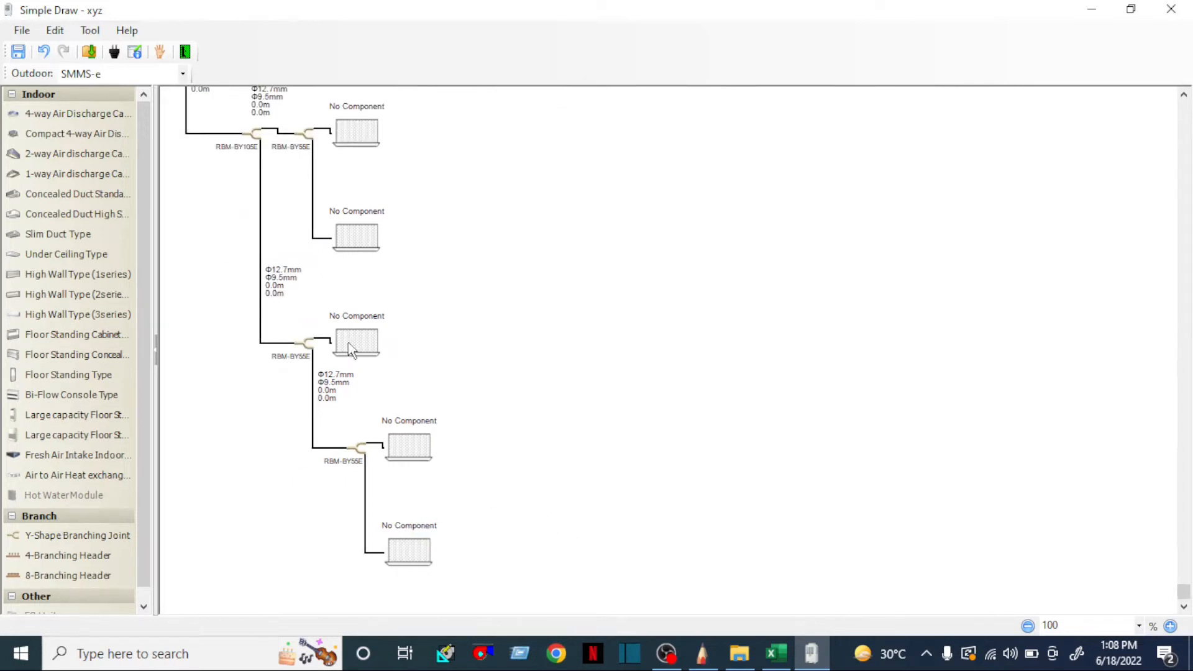
pyautogui.rightClick(411, 545)
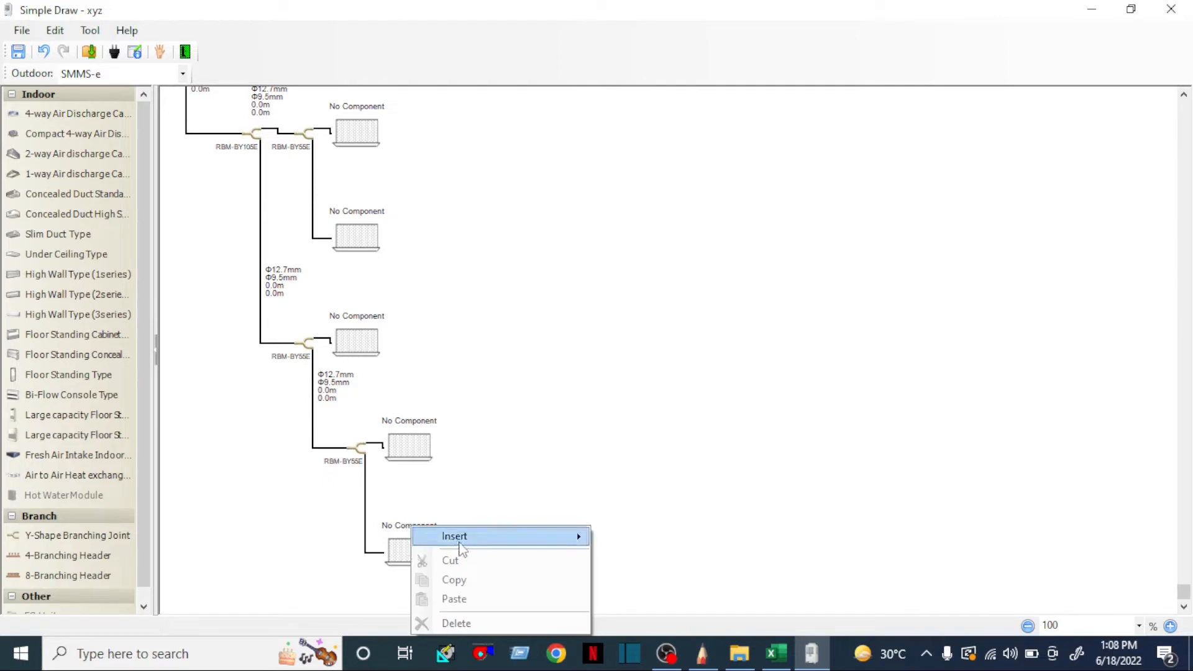
pyautogui.moveTo(460, 546)
pyautogui.click(648, 539)
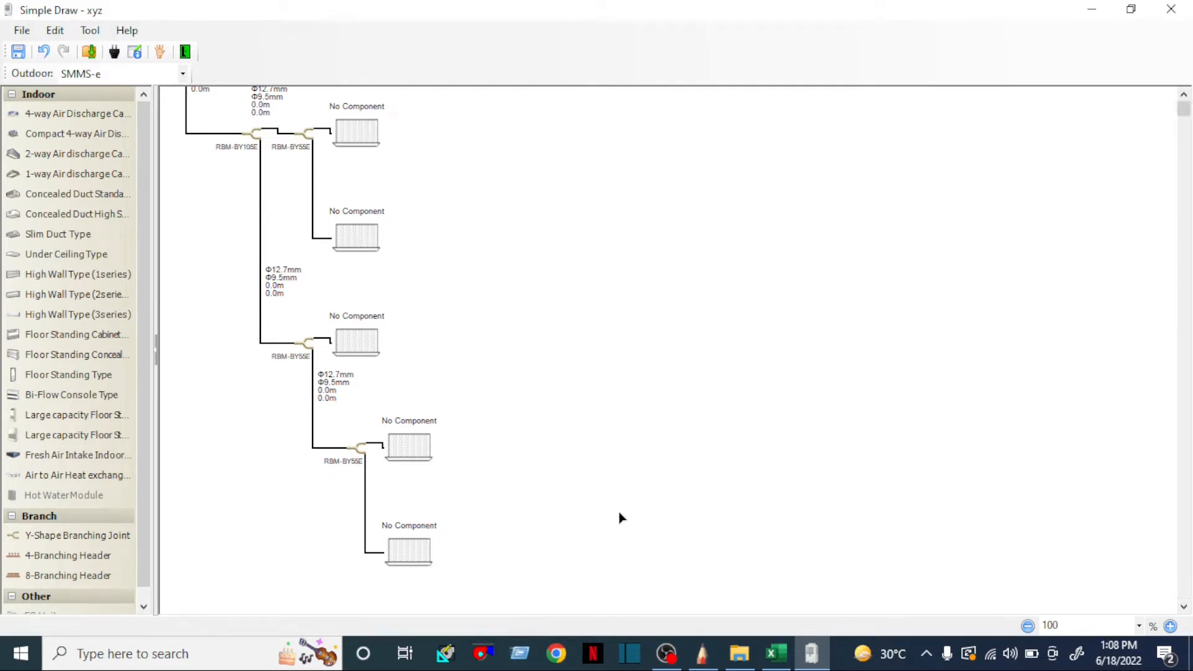
pyautogui.scroll(-1, 481, 522)
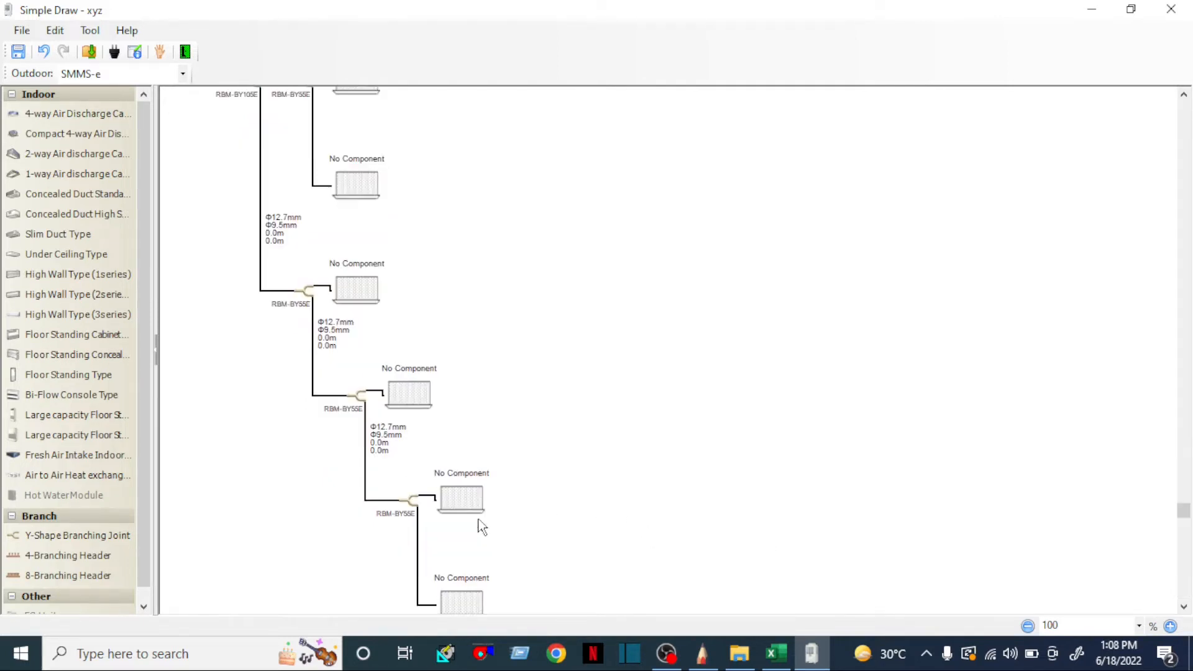
pyautogui.scroll(-1, 463, 528)
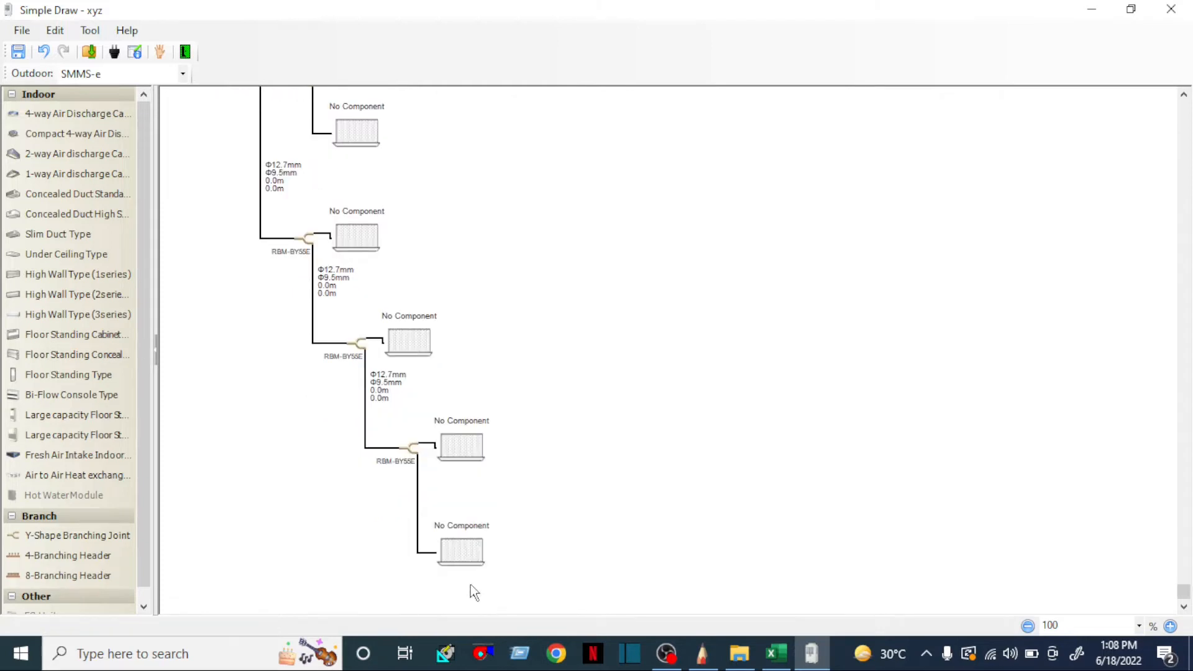
# Compare the lower branch's joints and units with the pipe run to rooms 11, 10, 9 and 8 in the floor plan sketch.
pyautogui.scroll(5, 351, 320)
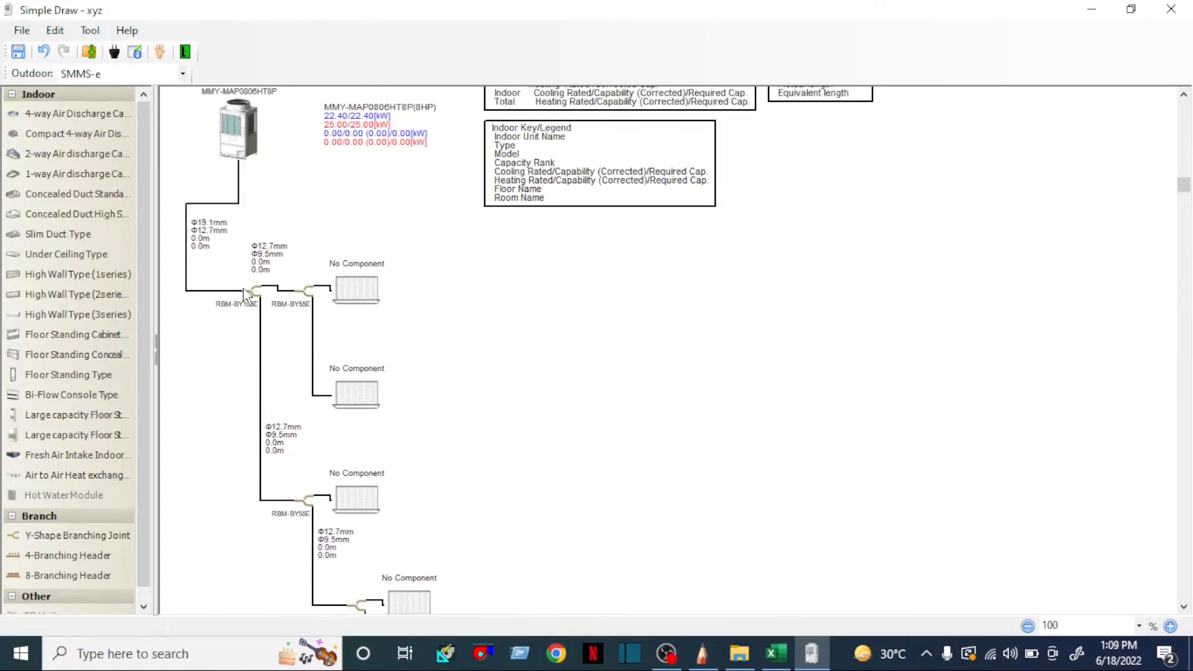
pyautogui.click(712, 659)
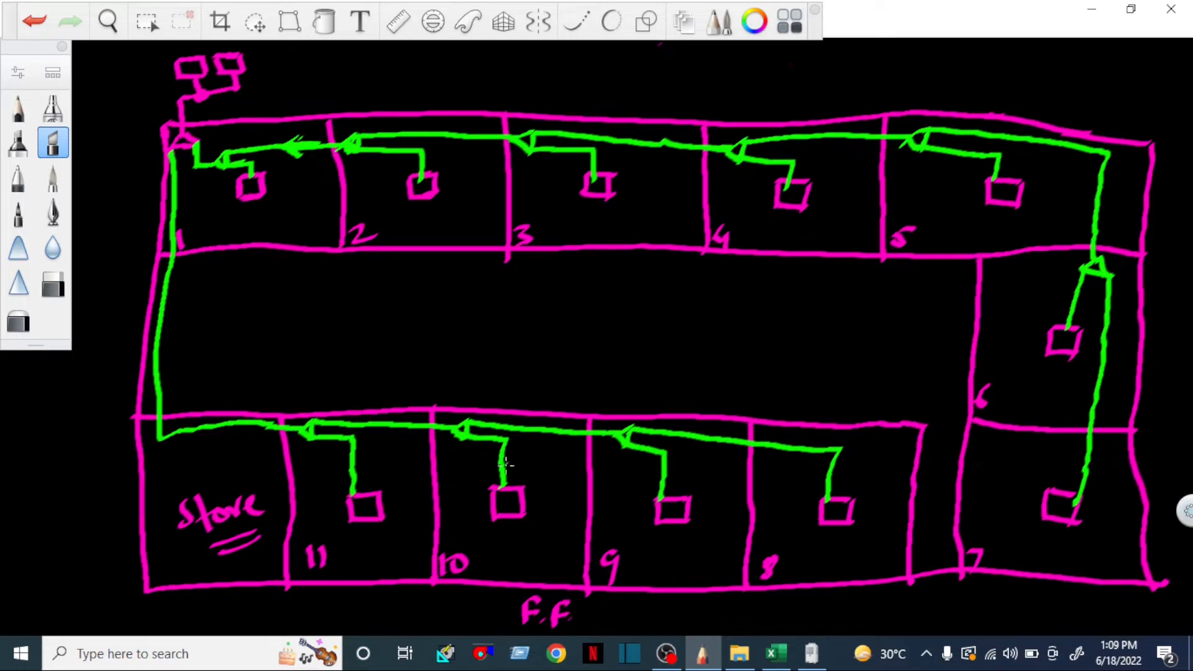
pyautogui.click(812, 653)
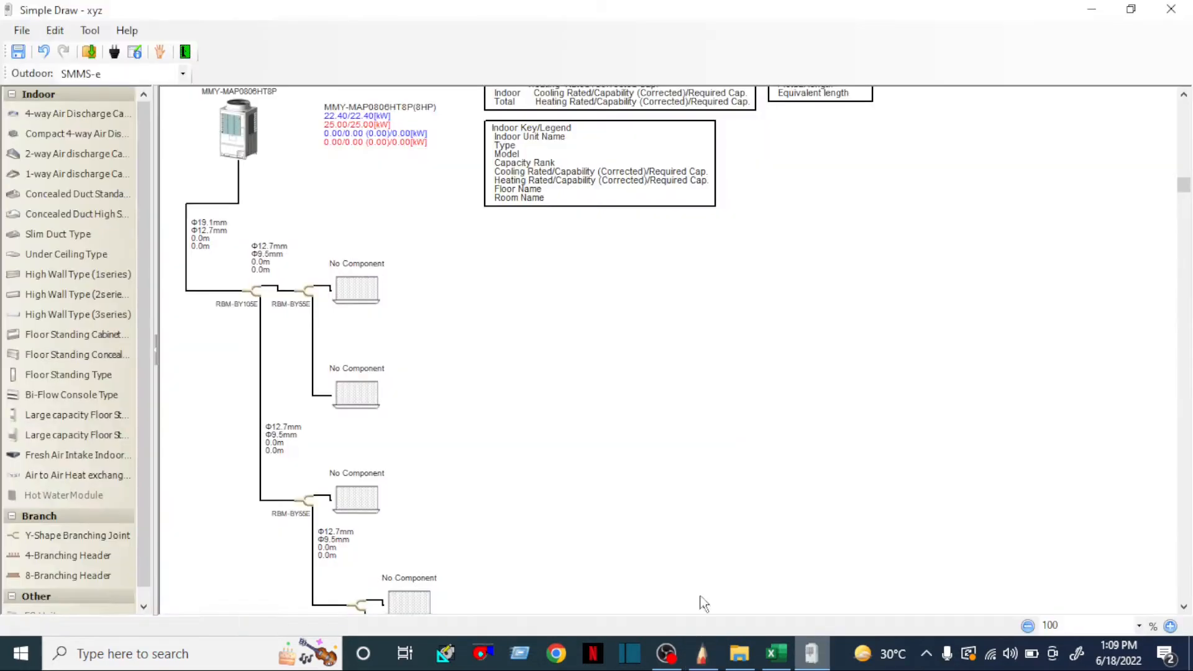
pyautogui.scroll(-5, 354, 456)
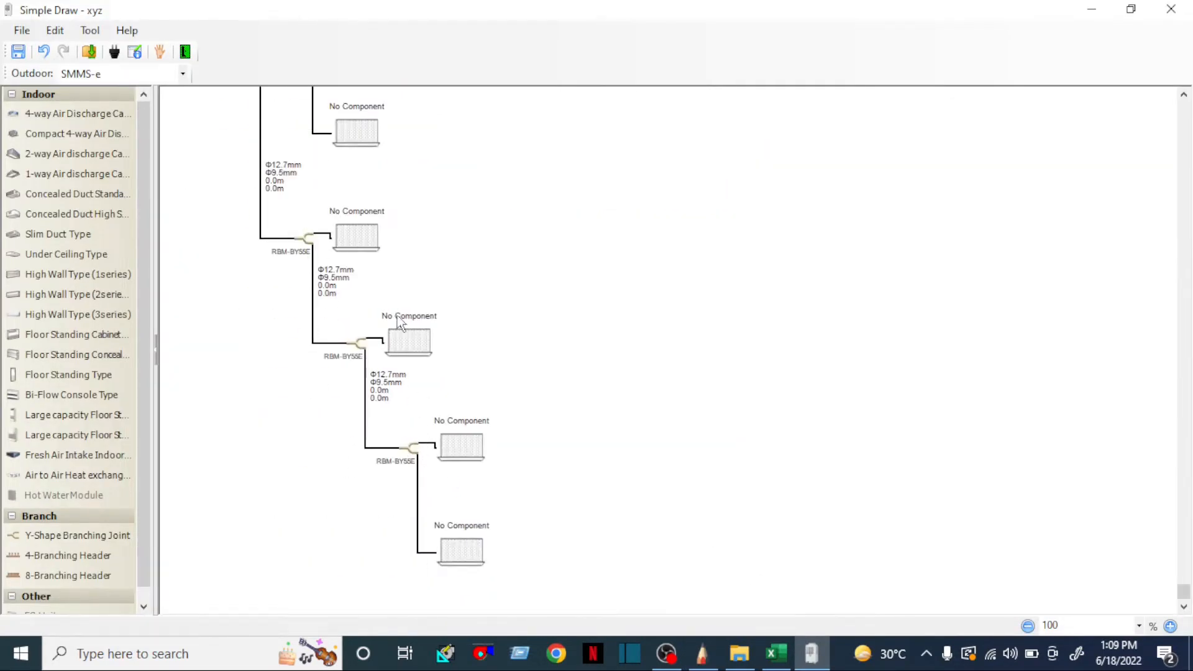
# Consult the floor plan sketch and insert a Y-shape branching joint at the second empty indoor unit of the upper branch.
pyautogui.scroll(5, 469, 567)
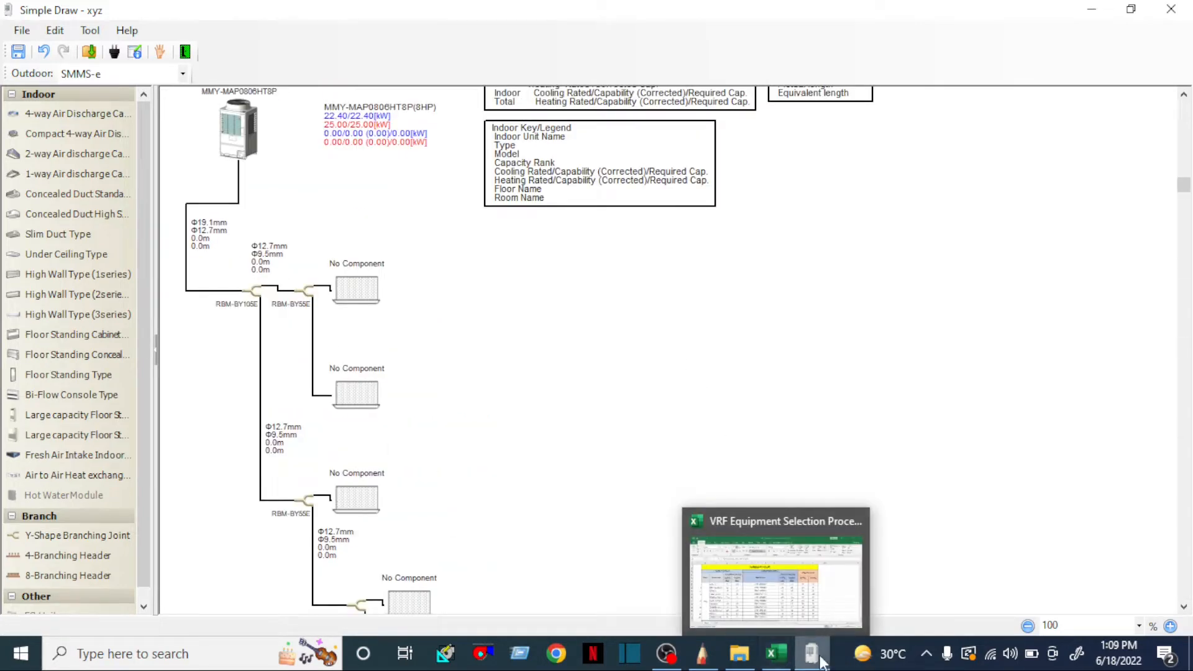
pyautogui.click(702, 653)
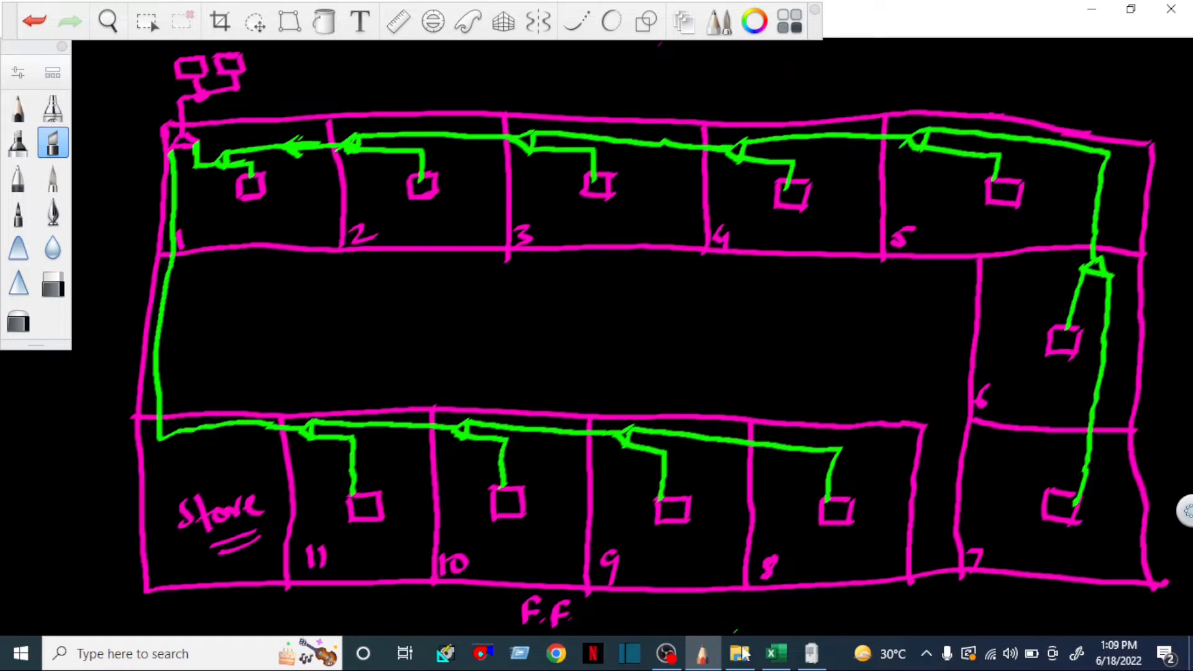
pyautogui.click(812, 654)
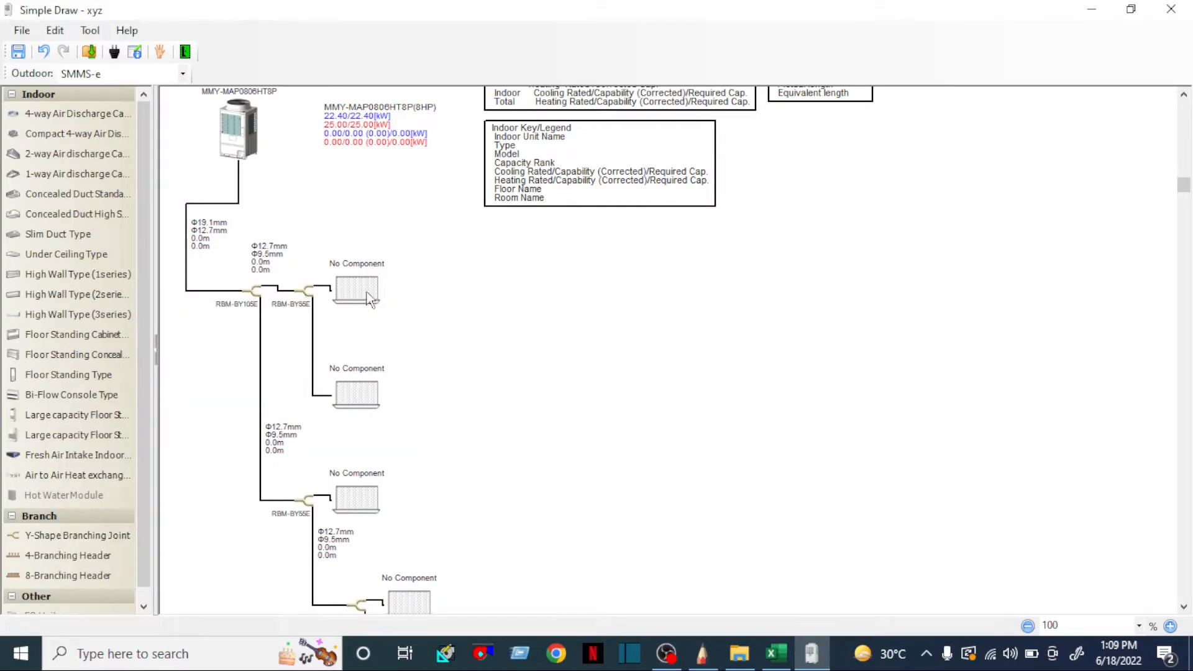
pyautogui.rightClick(355, 397)
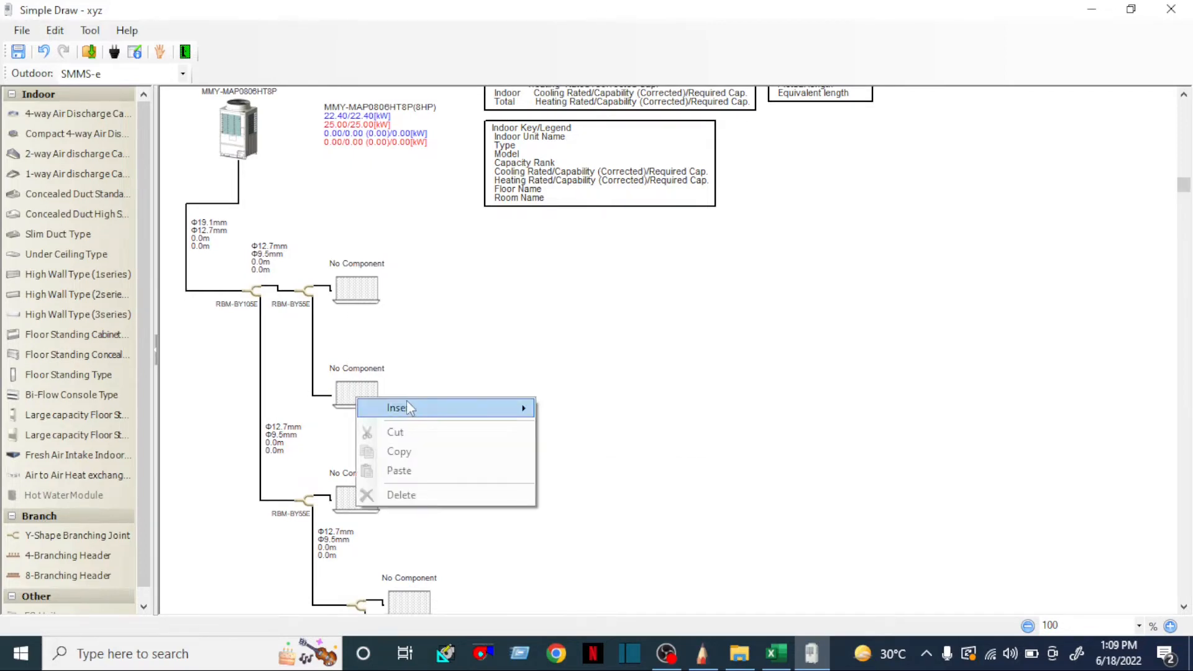
pyautogui.moveTo(448, 409)
pyautogui.click(599, 405)
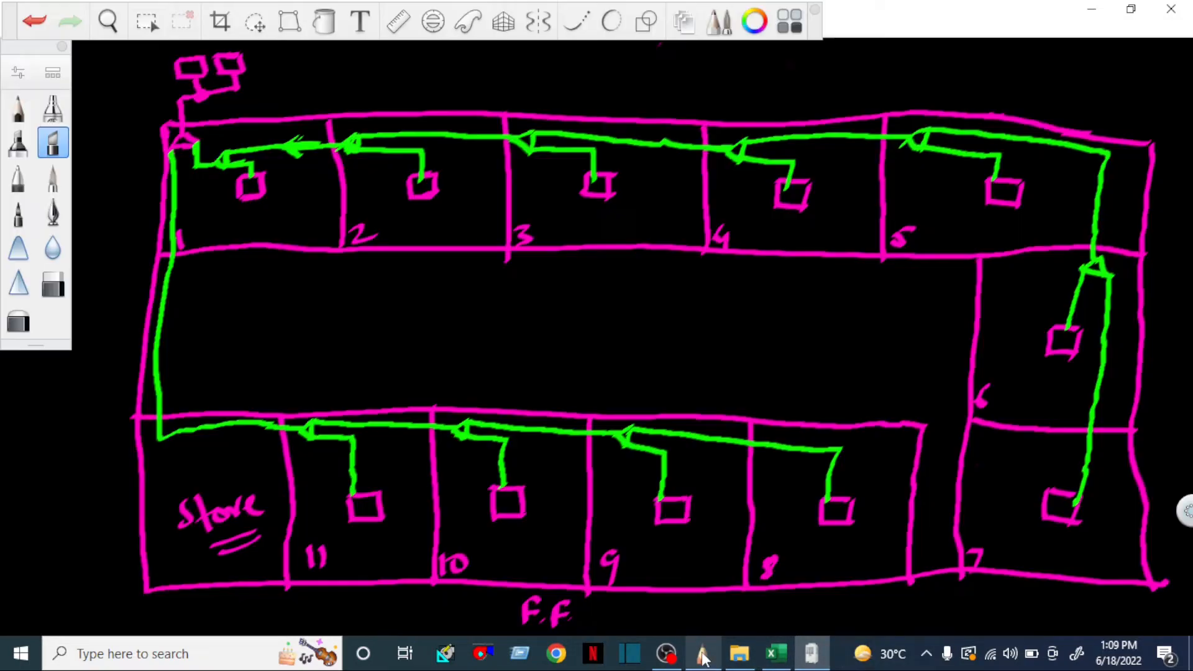
# Recheck rooms 1 and 2 in the sketch and insert another Y-shape branching joint at the upper branch's lowest empty indoor unit.
pyautogui.click(702, 654)
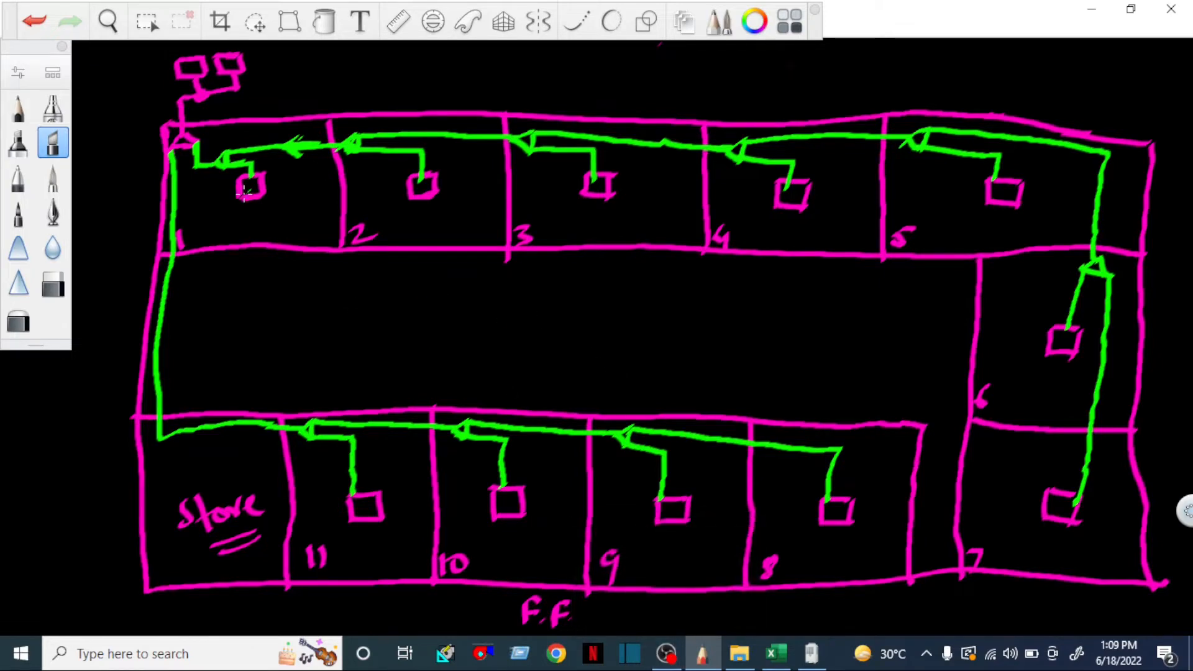
pyautogui.click(811, 654)
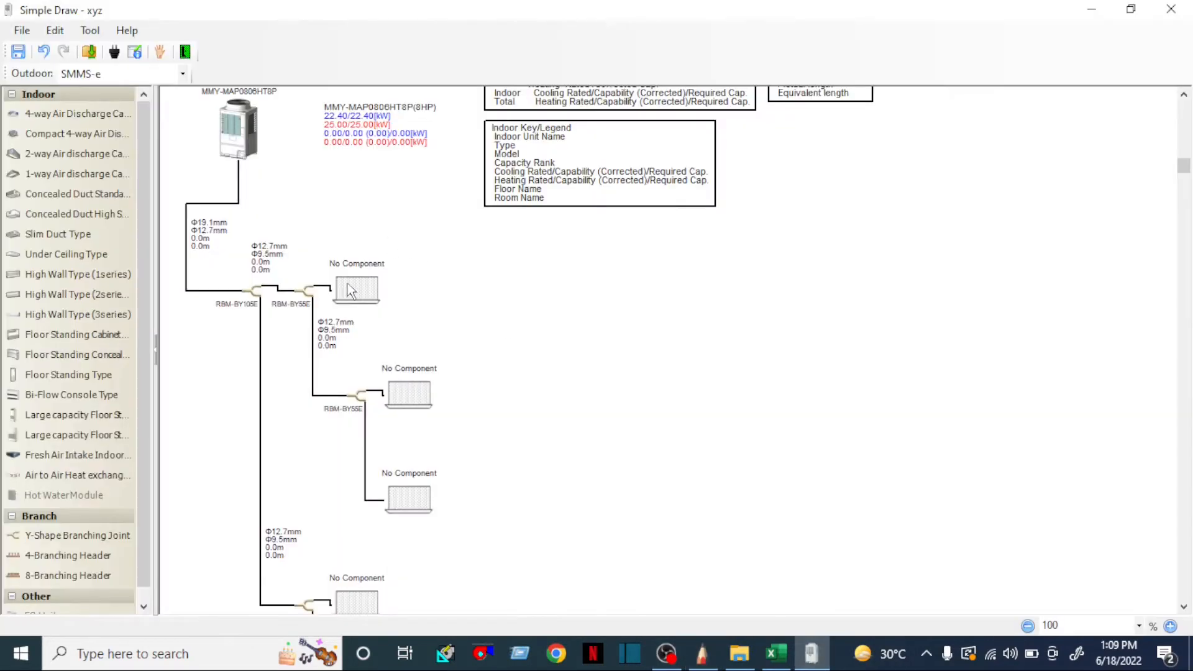
pyautogui.scroll(-3, 364, 372)
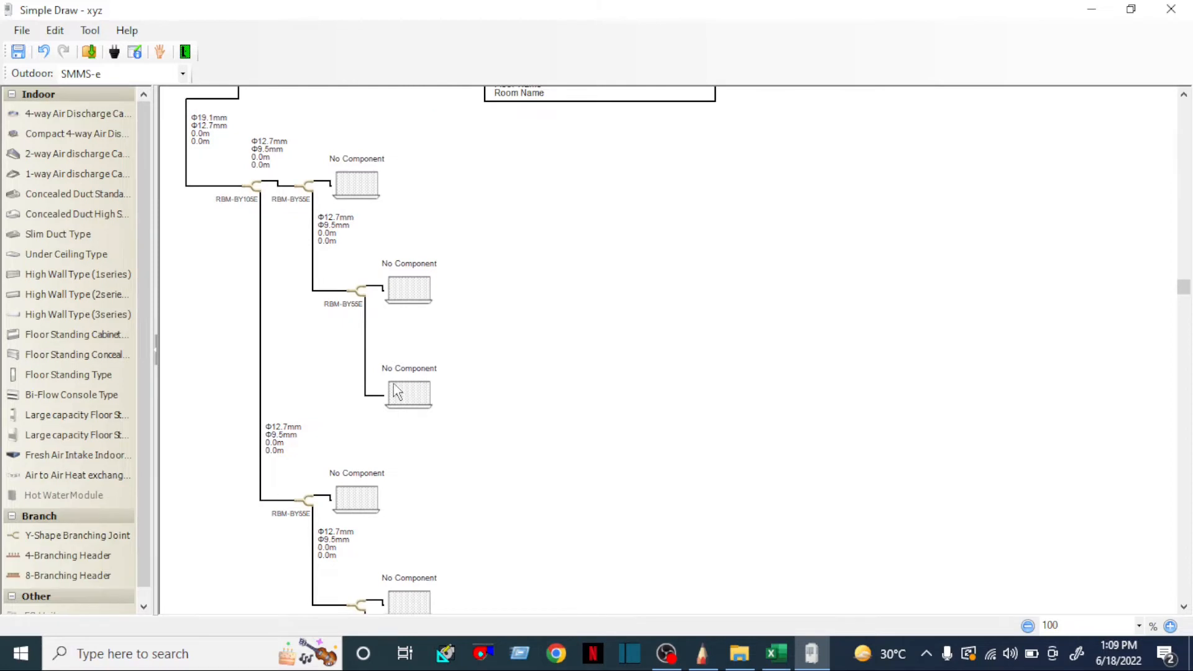
pyautogui.rightClick(417, 403)
pyautogui.moveTo(464, 415)
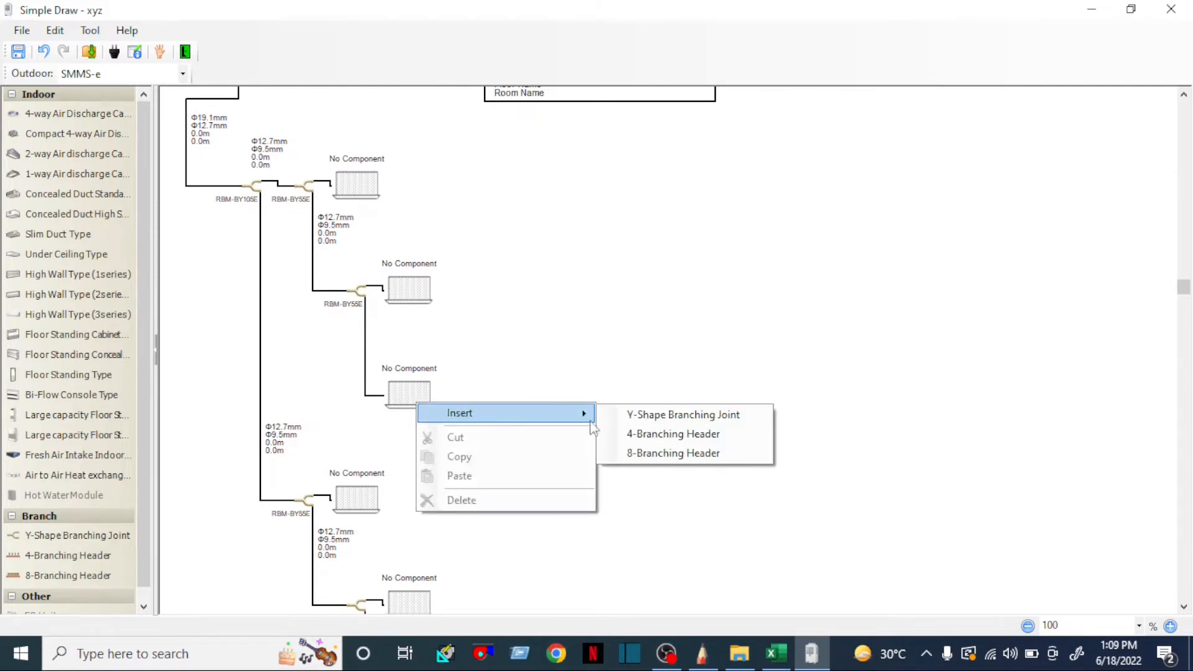
pyautogui.click(642, 415)
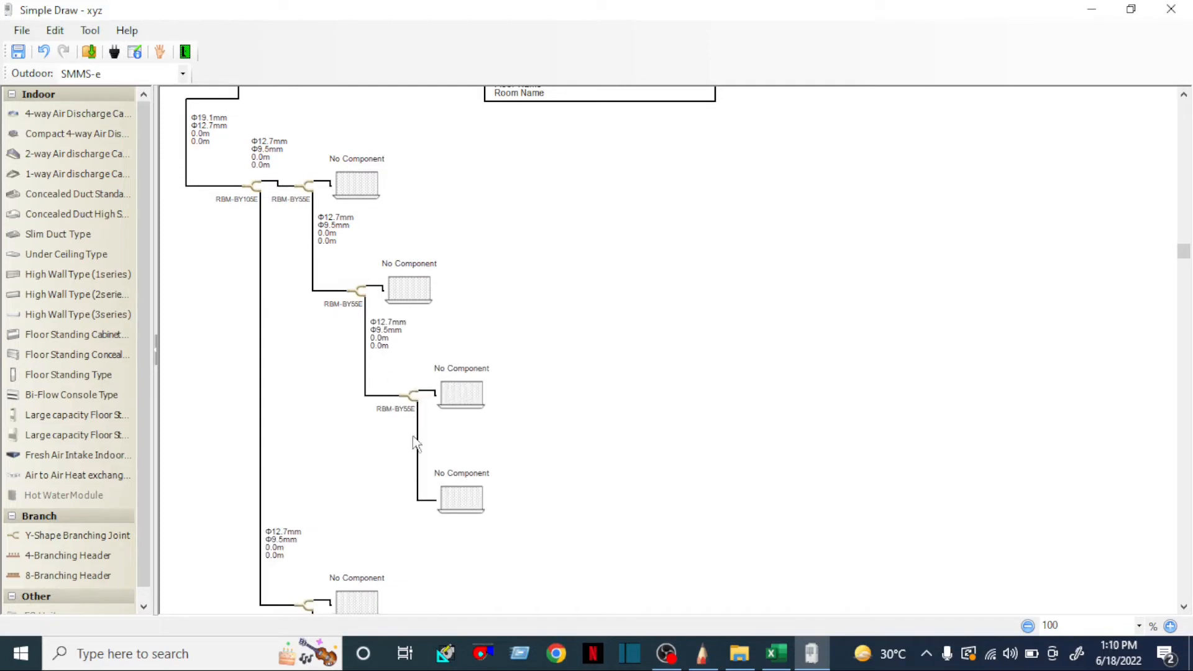
# Extend the upper branch with three more Y-shape branching joints, each inserted at its lowest empty indoor unit.
pyautogui.rightClick(459, 502)
pyautogui.moveTo(529, 516)
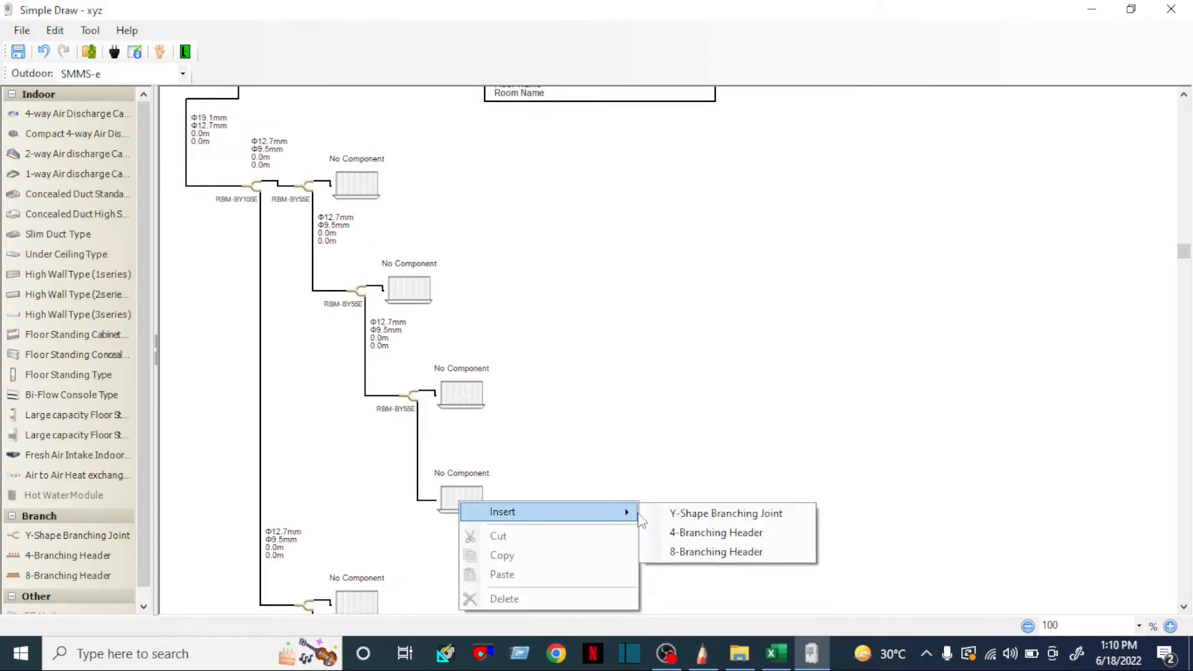
pyautogui.click(665, 518)
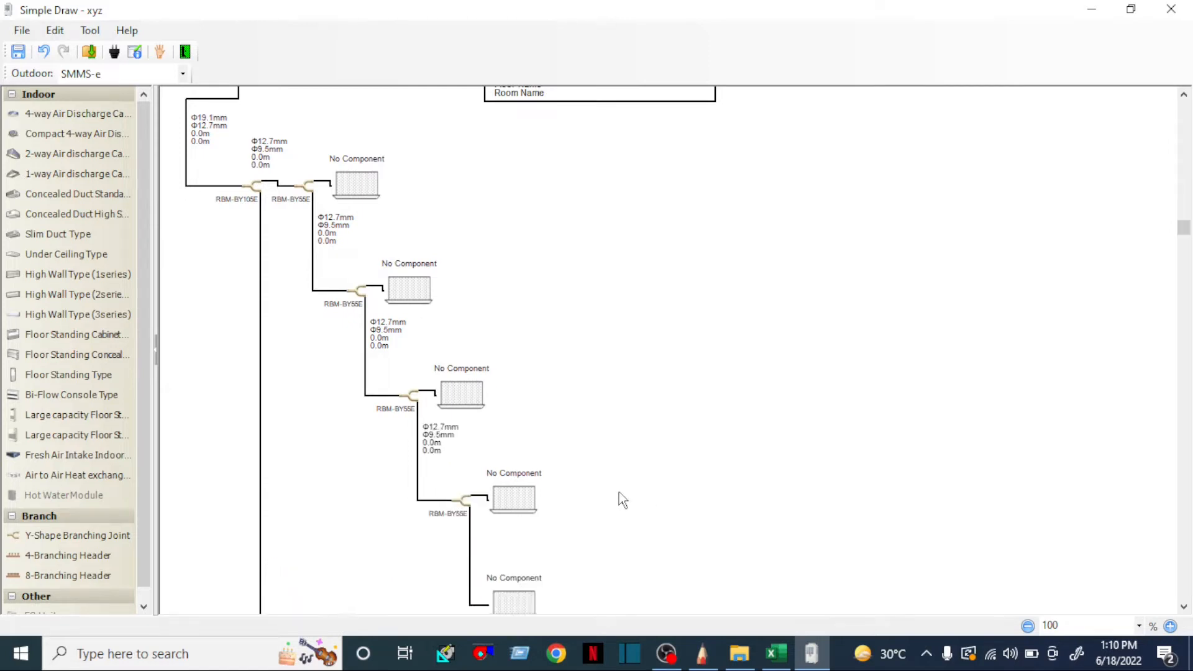
pyautogui.scroll(-3, 563, 483)
pyautogui.rightClick(516, 445)
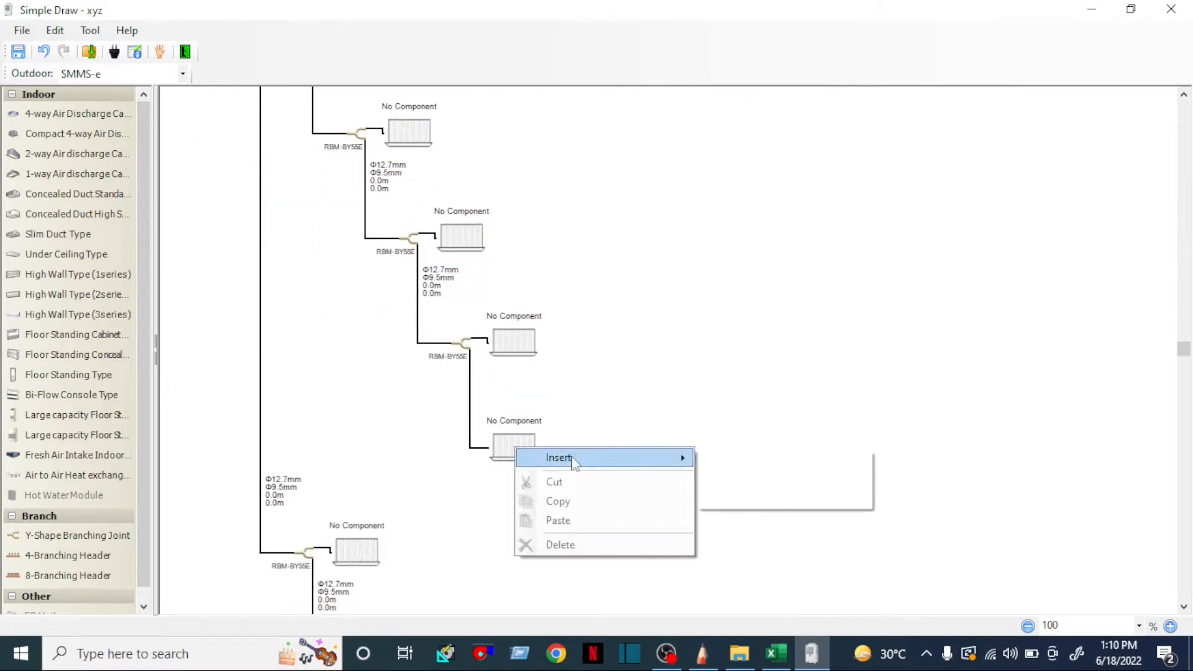
pyautogui.moveTo(567, 458)
pyautogui.click(731, 478)
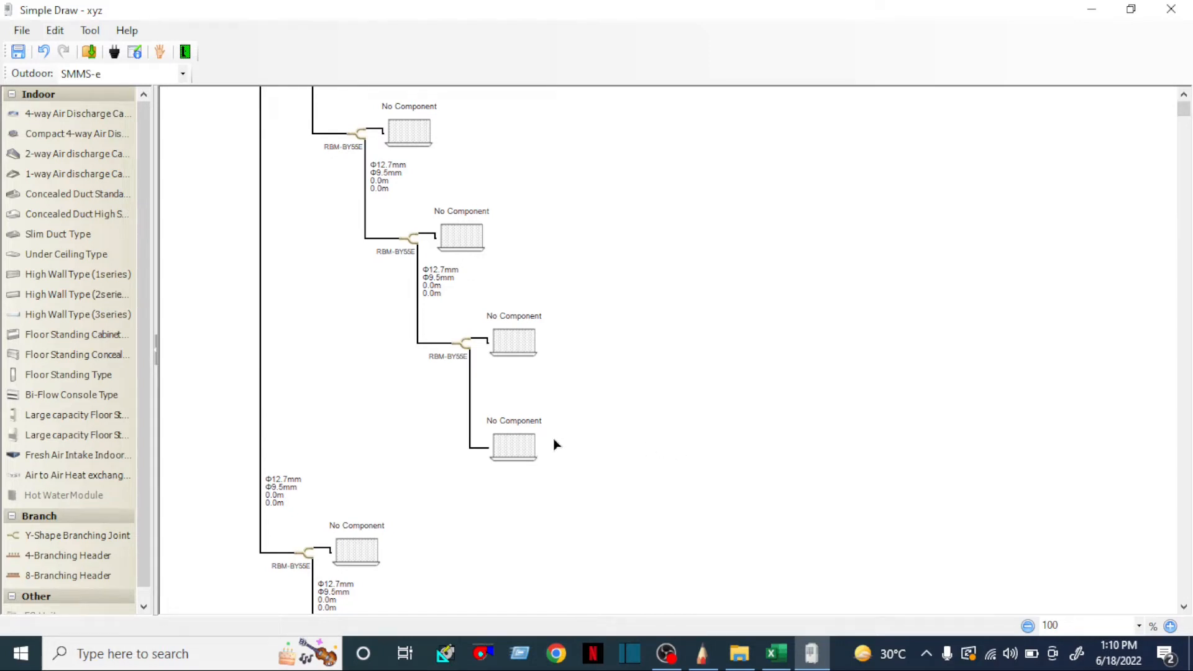
pyautogui.rightClick(564, 547)
pyautogui.moveTo(646, 546)
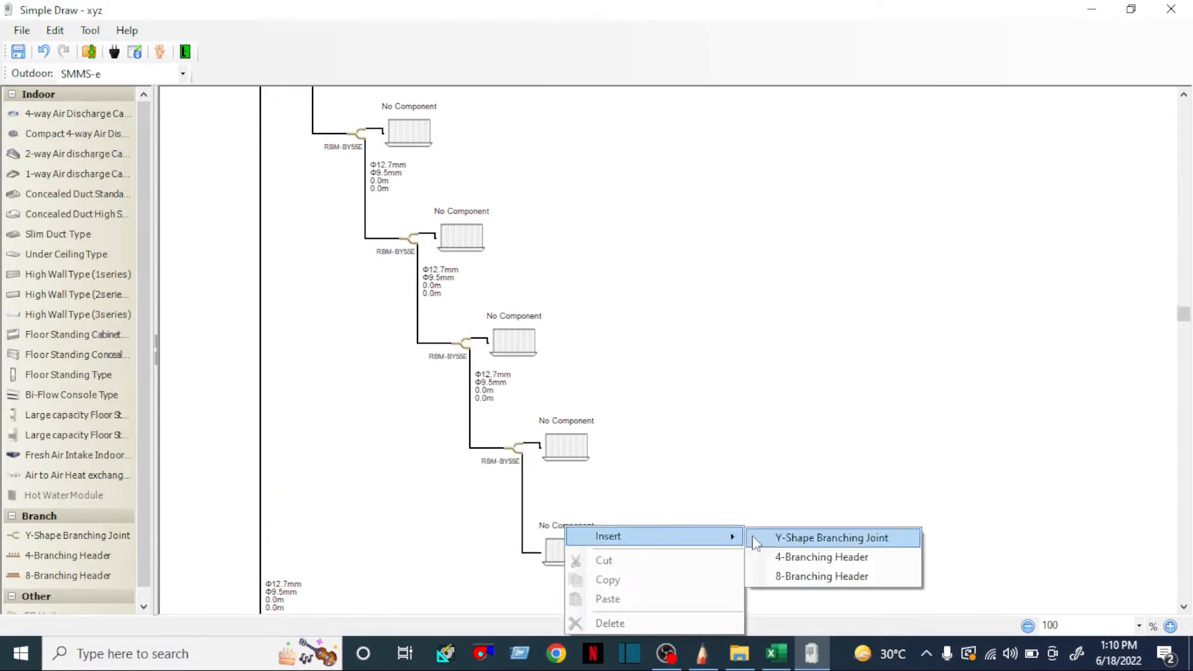
pyautogui.click(782, 538)
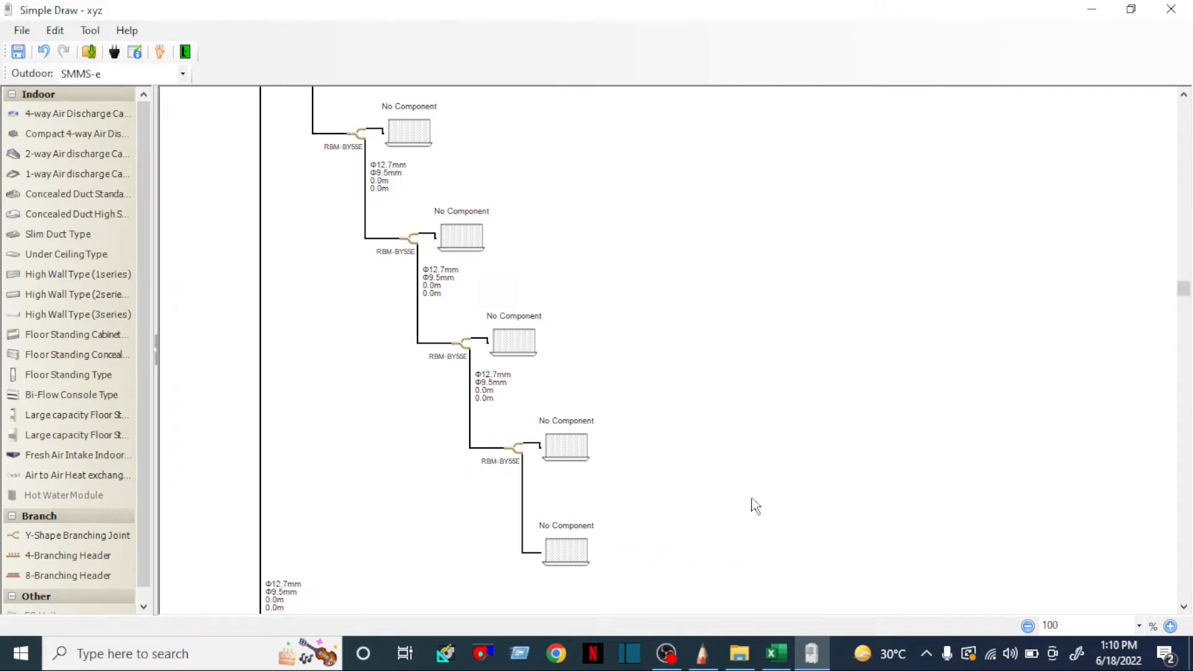
# Review the units along both piping branches and look at the outdoor unit's information form.
pyautogui.scroll(-1, 724, 482)
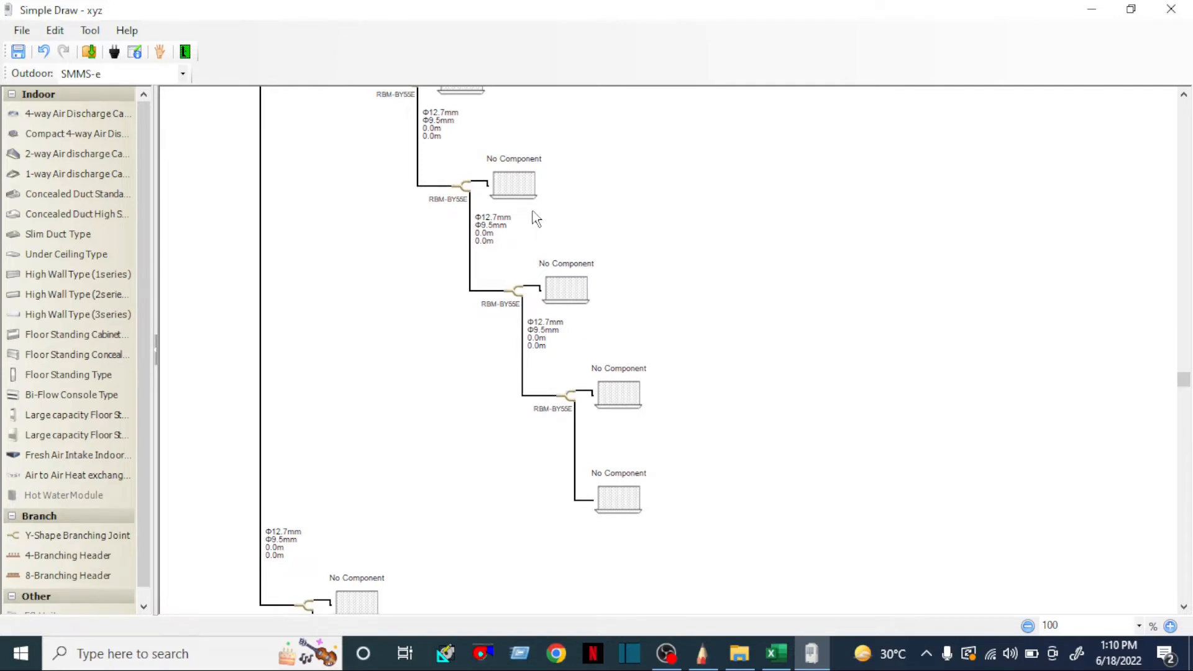
pyautogui.scroll(3, 516, 183)
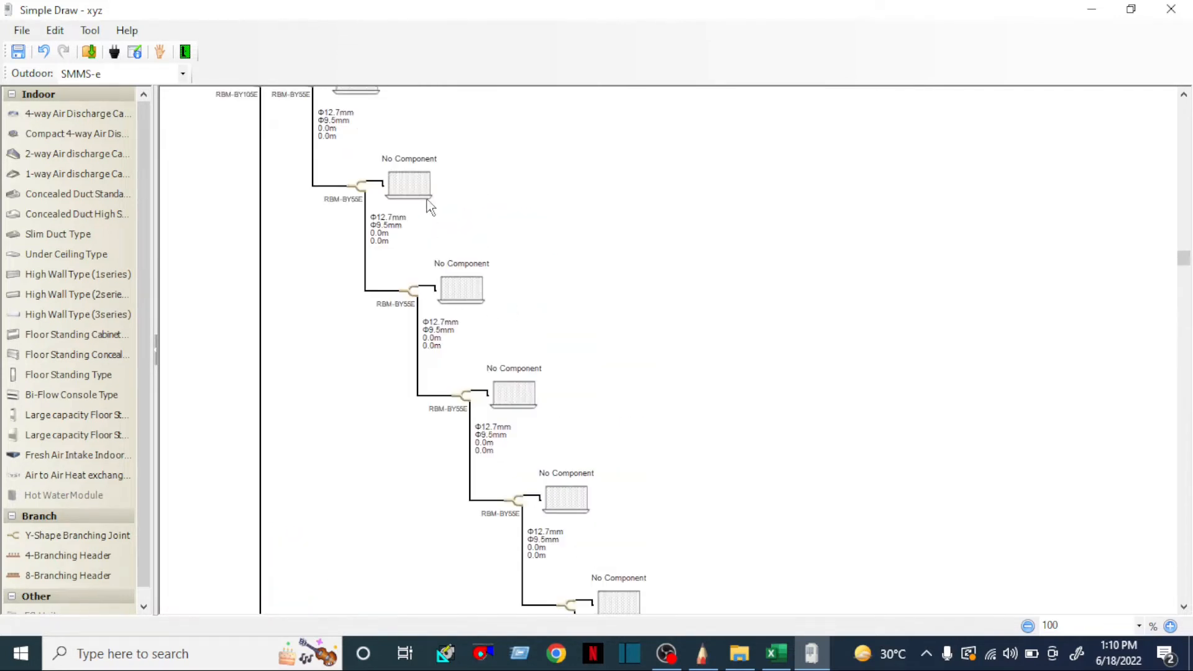
pyautogui.scroll(1, 380, 205)
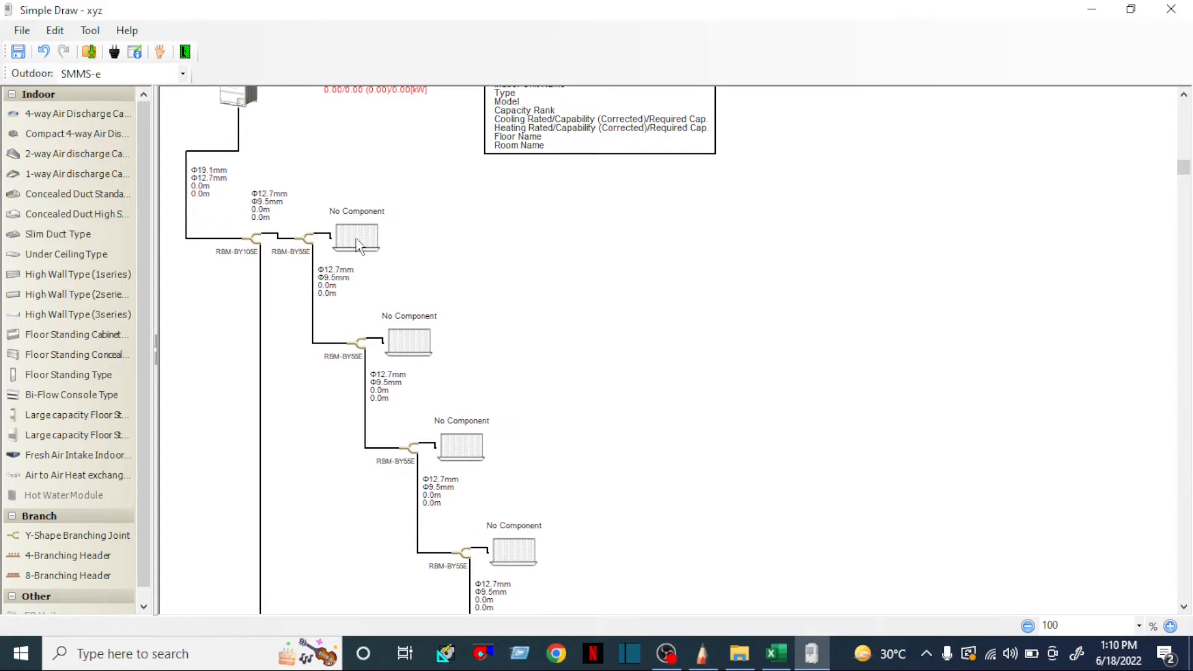
pyautogui.scroll(2, 359, 271)
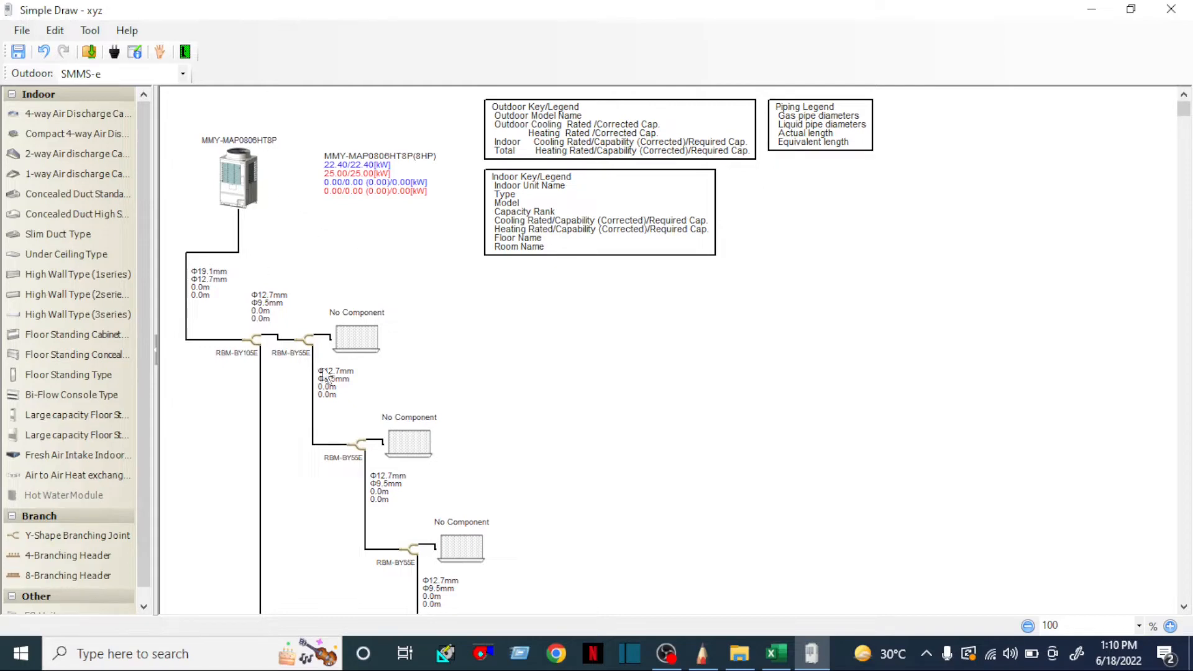
pyautogui.scroll(-6, 422, 437)
pyautogui.scroll(-2, 435, 436)
pyautogui.scroll(8, 455, 428)
pyautogui.doubleClick(235, 175)
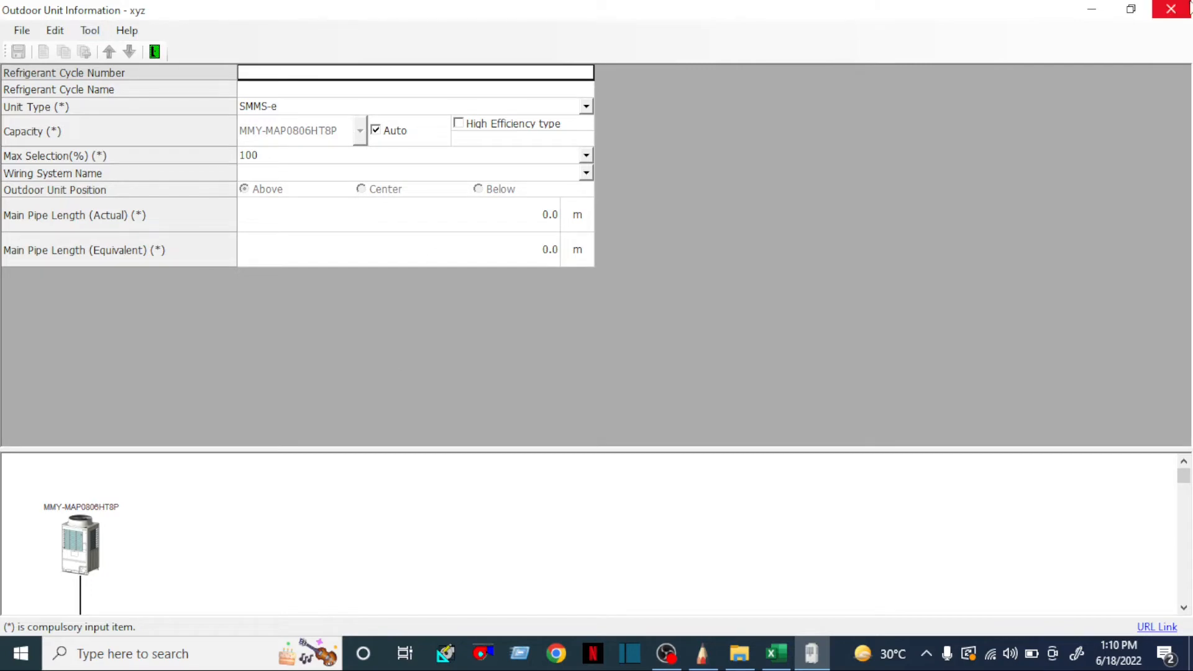
pyautogui.click(1171, 9)
pyautogui.scroll(-1, 551, 448)
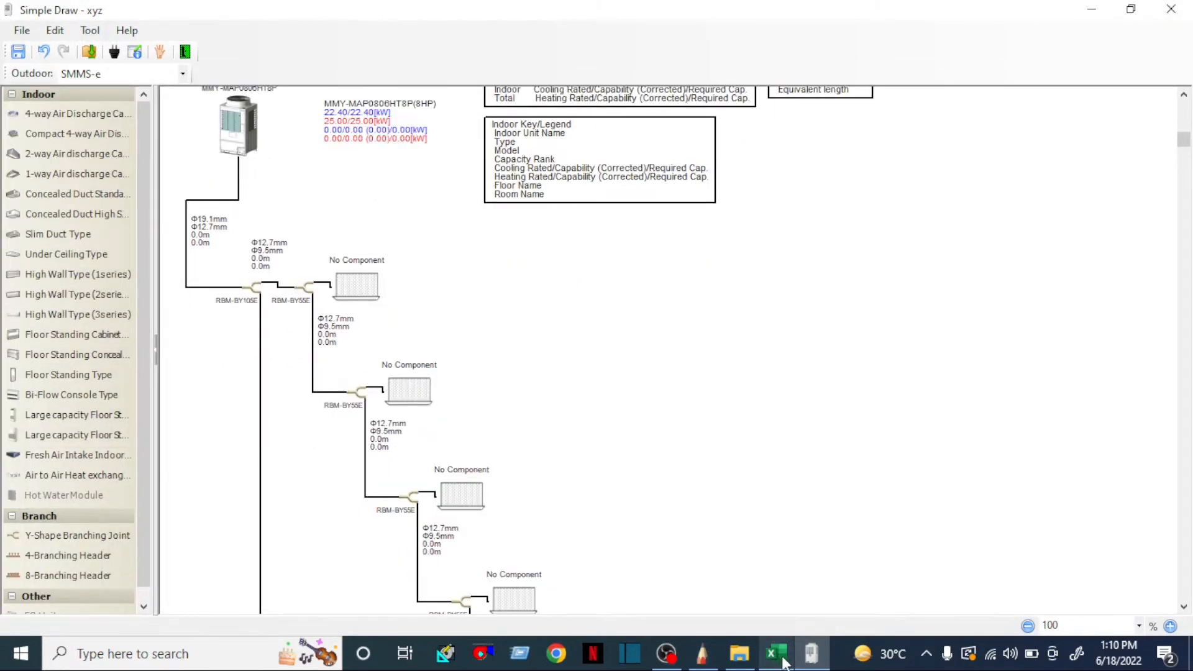
# Consult the floor plan sketch and, in the Excel table, fill room names Office 1 through Rest room (C52:C58) with light blue.
pyautogui.click(702, 653)
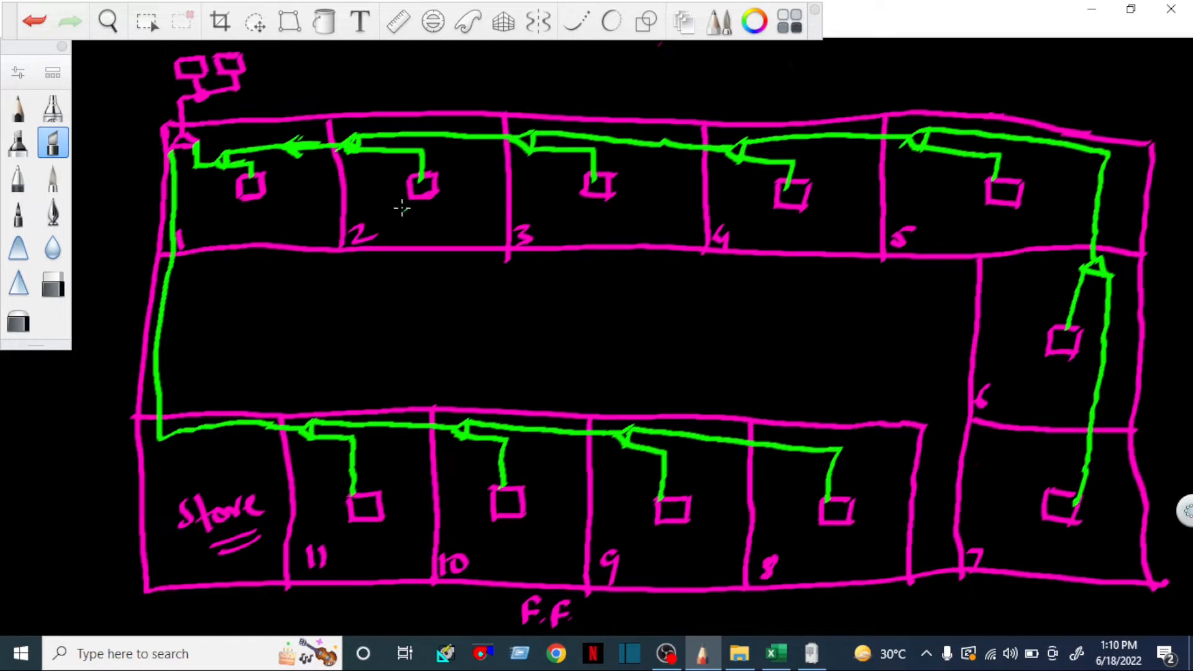
pyautogui.click(776, 653)
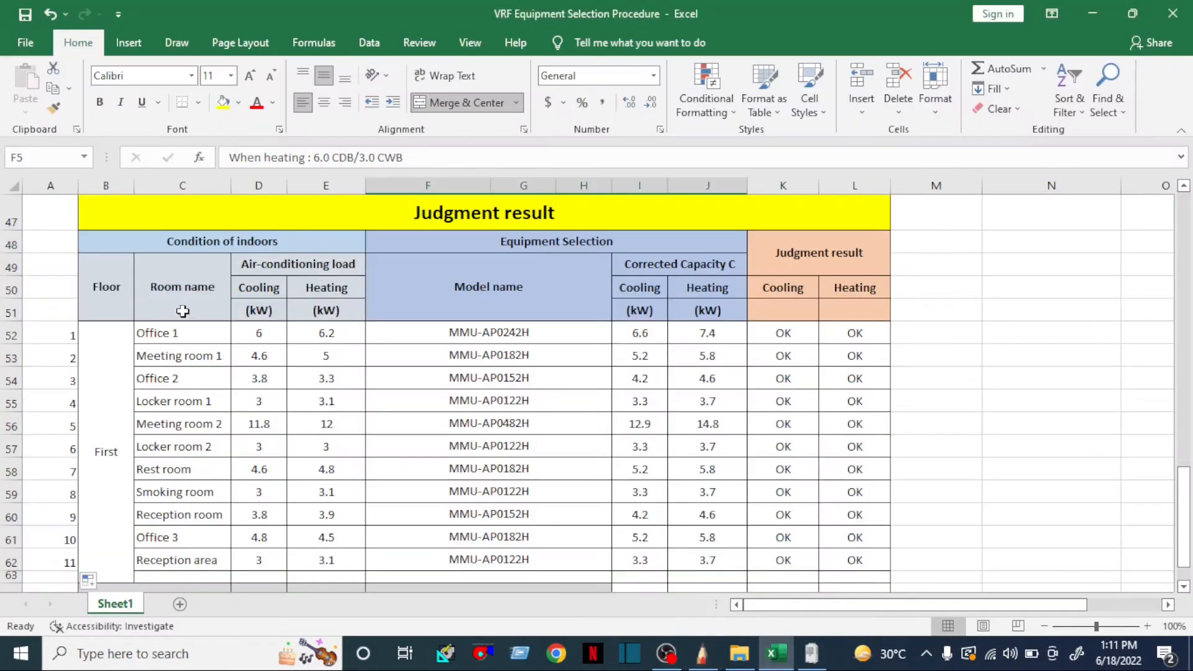
pyautogui.moveTo(177, 334); pyautogui.dragTo(182, 471)
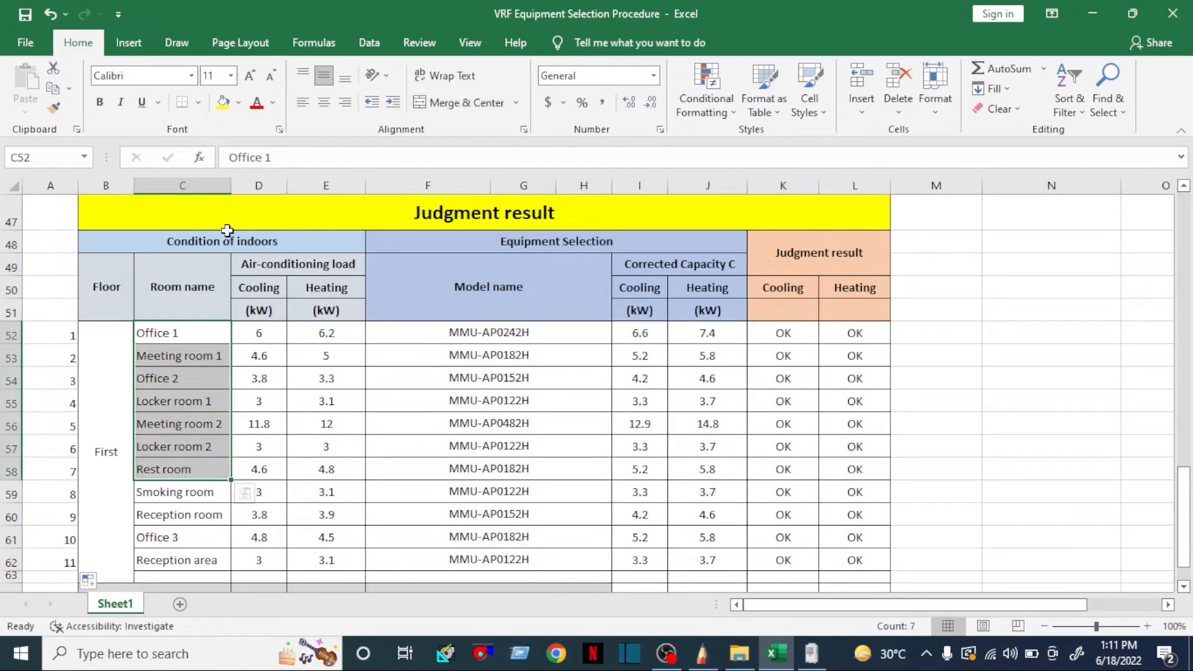
pyautogui.click(238, 102)
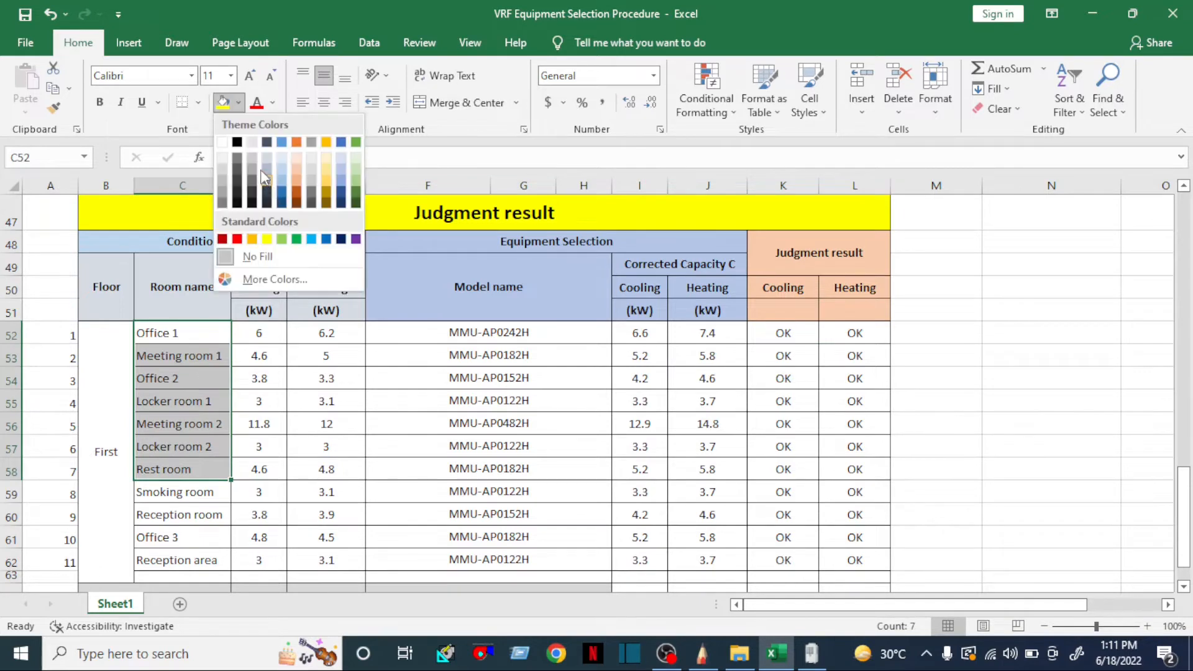
pyautogui.click(281, 168)
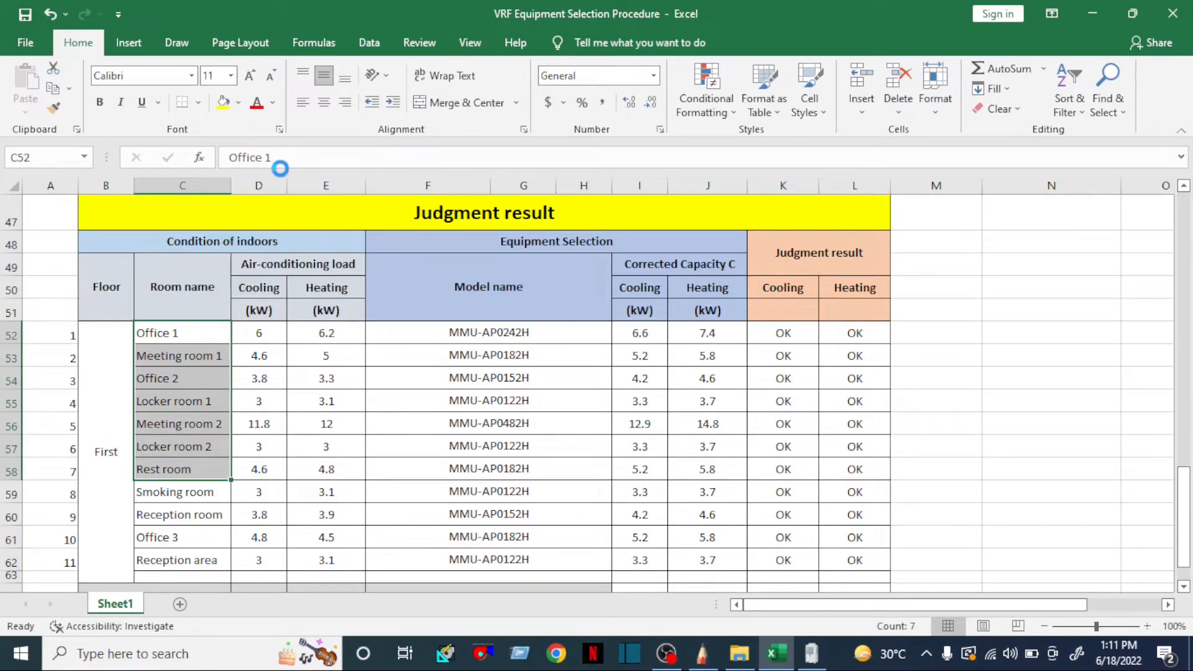
pyautogui.click(267, 373)
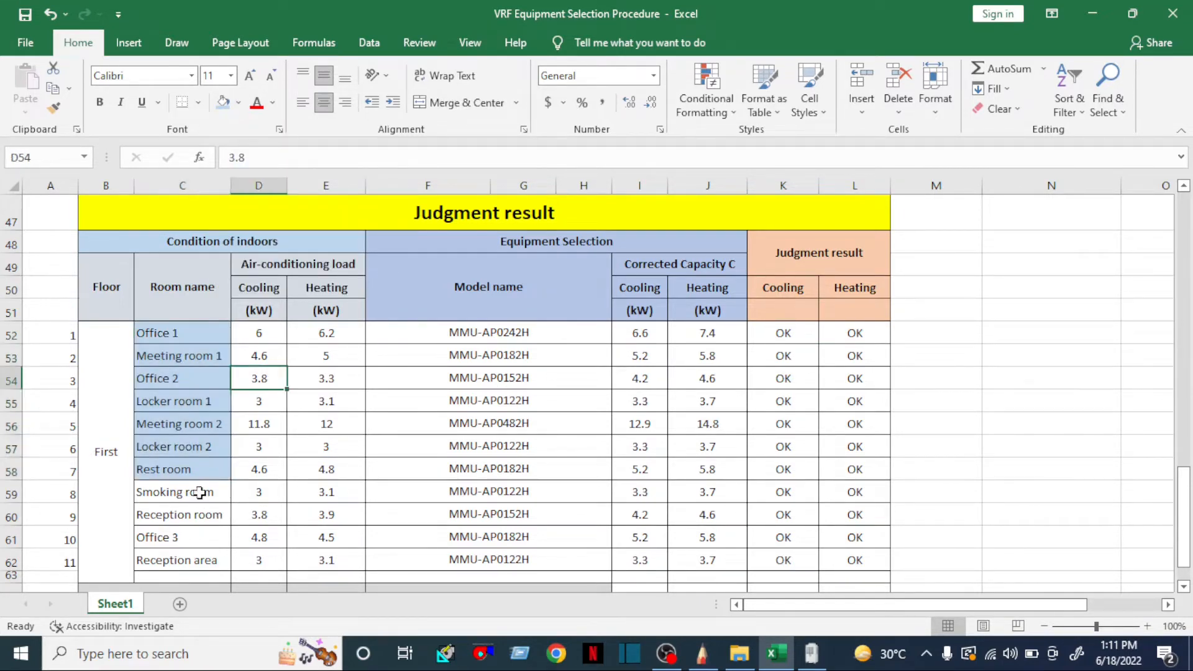
# Fill the room names Smoking room through Reception area (C59:C62) with light orange.
pyautogui.moveTo(192, 493); pyautogui.dragTo(208, 553)
pyautogui.click(239, 103)
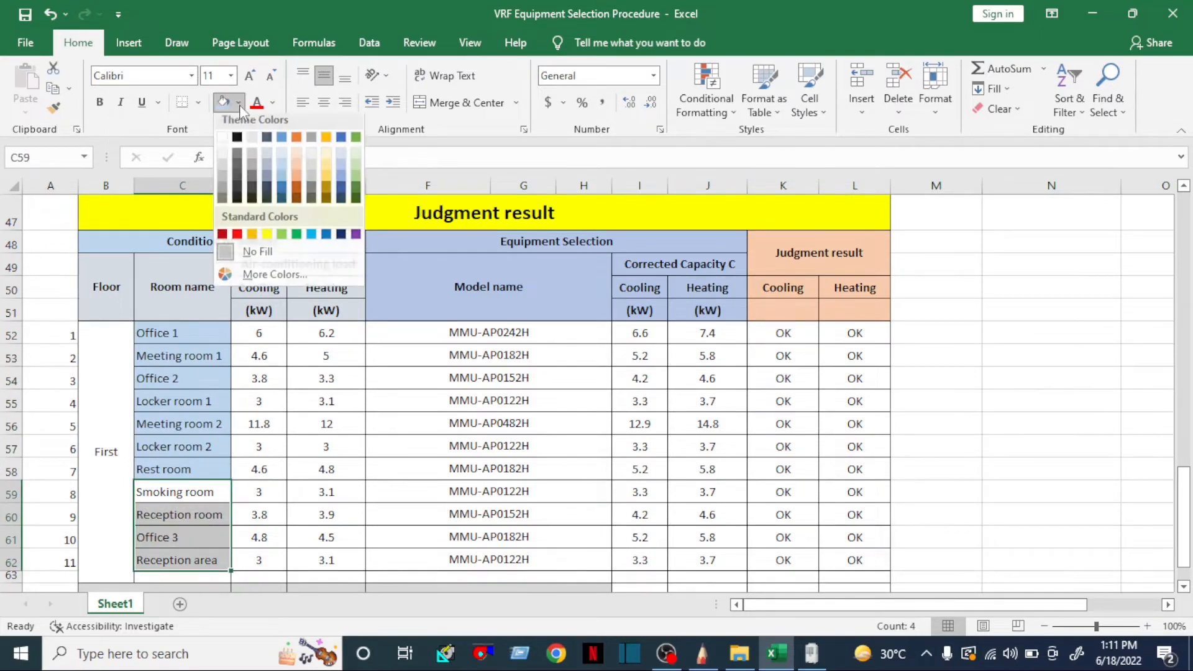
pyautogui.click(290, 177)
pyautogui.click(277, 445)
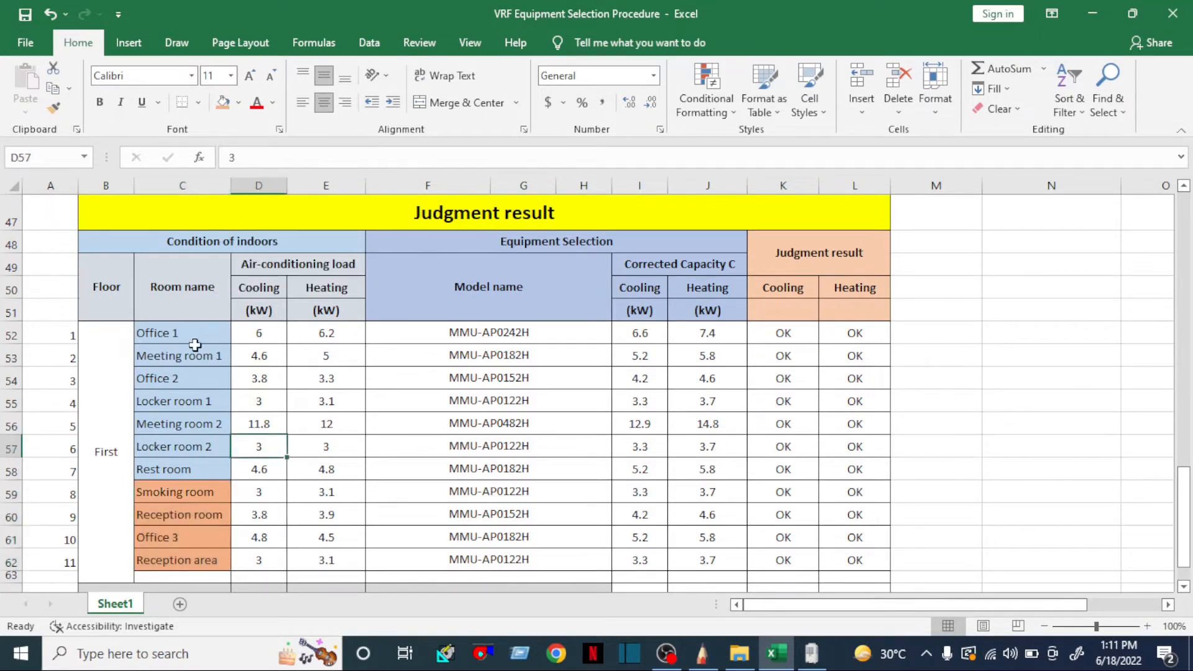
# Check Office 1 in the Excel table, switch to Simple Draw, assign a 4-way Air Discharge Cassette to the upper branch's first empty unit, and open its data.
pyautogui.click(630, 336)
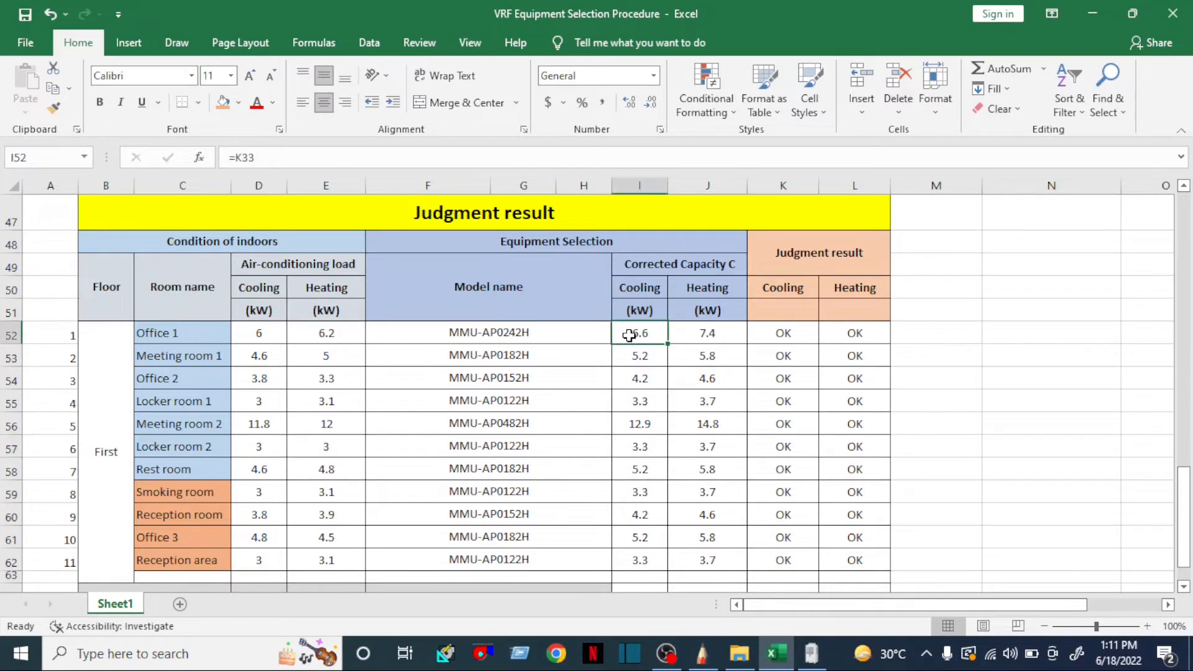
pyautogui.click(177, 335)
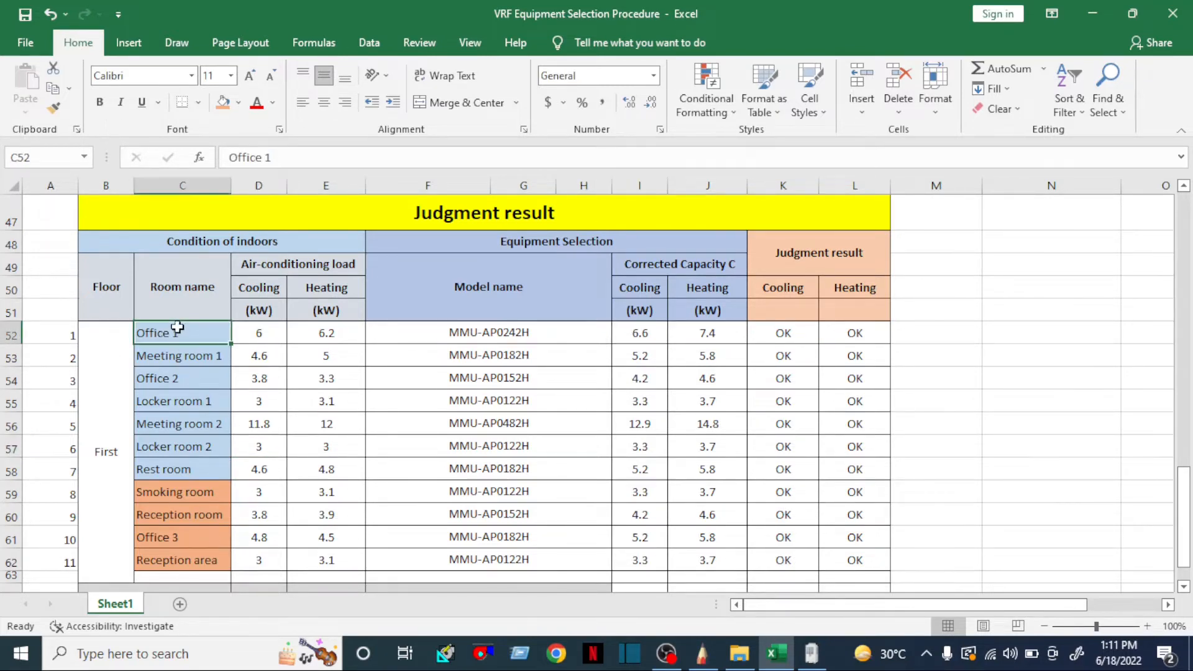
pyautogui.click(809, 661)
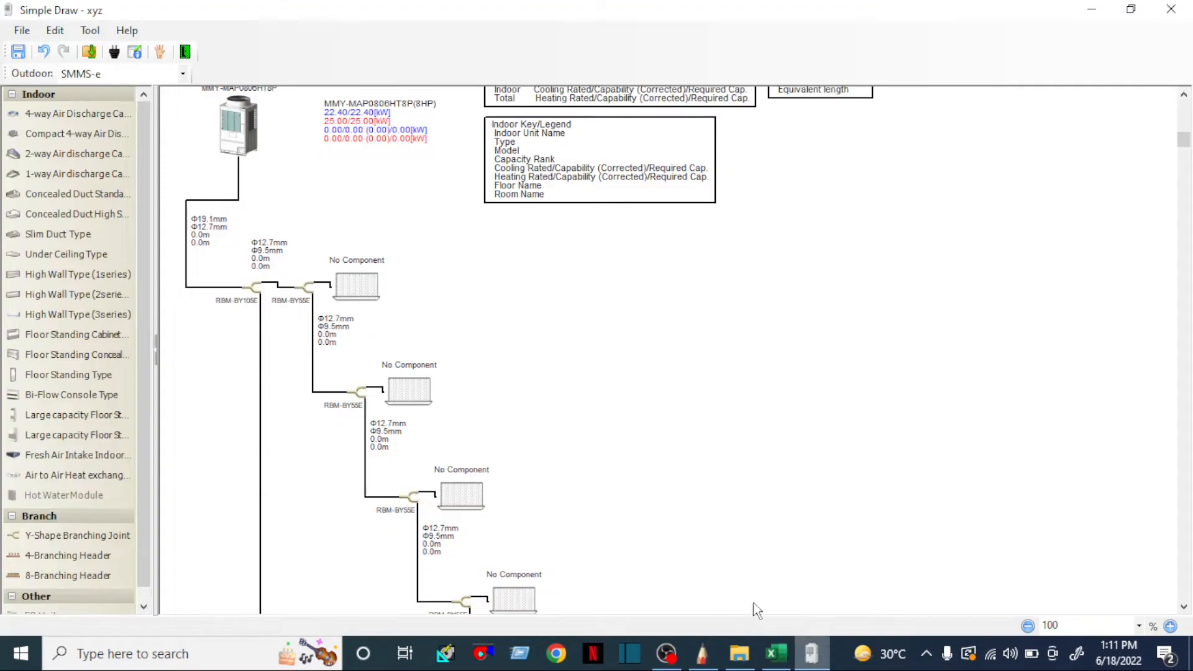
pyautogui.click(63, 113)
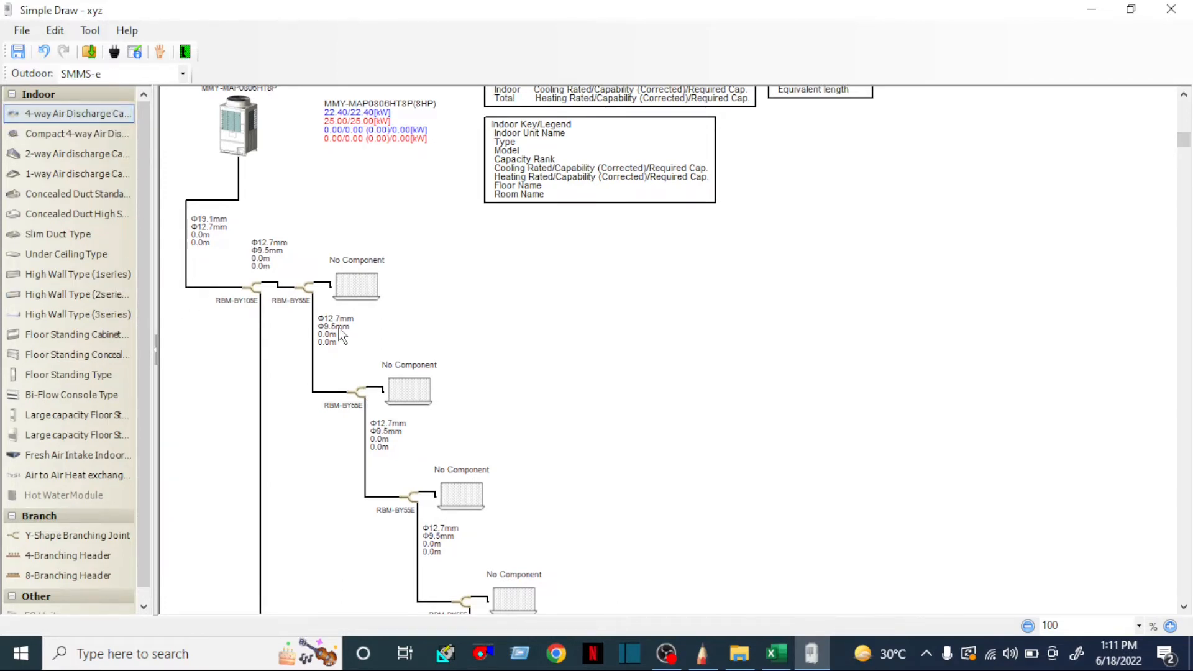
pyautogui.scroll(2, 343, 338)
pyautogui.scroll(-2, 343, 328)
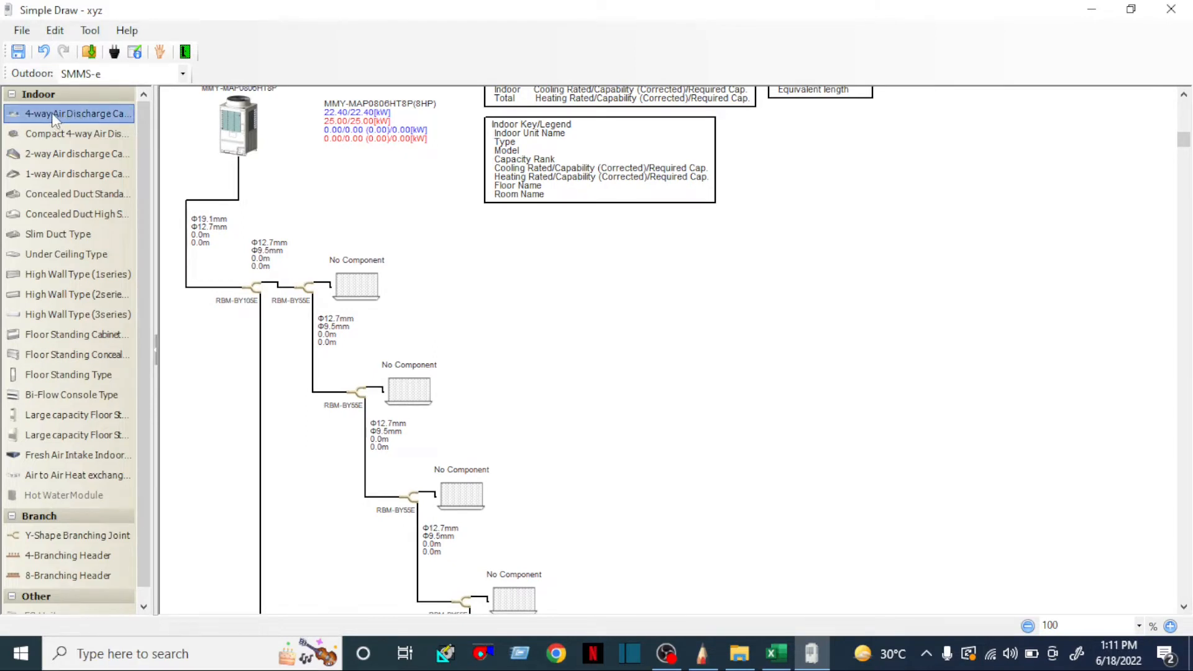
pyautogui.moveTo(51, 113); pyautogui.dragTo(352, 289)
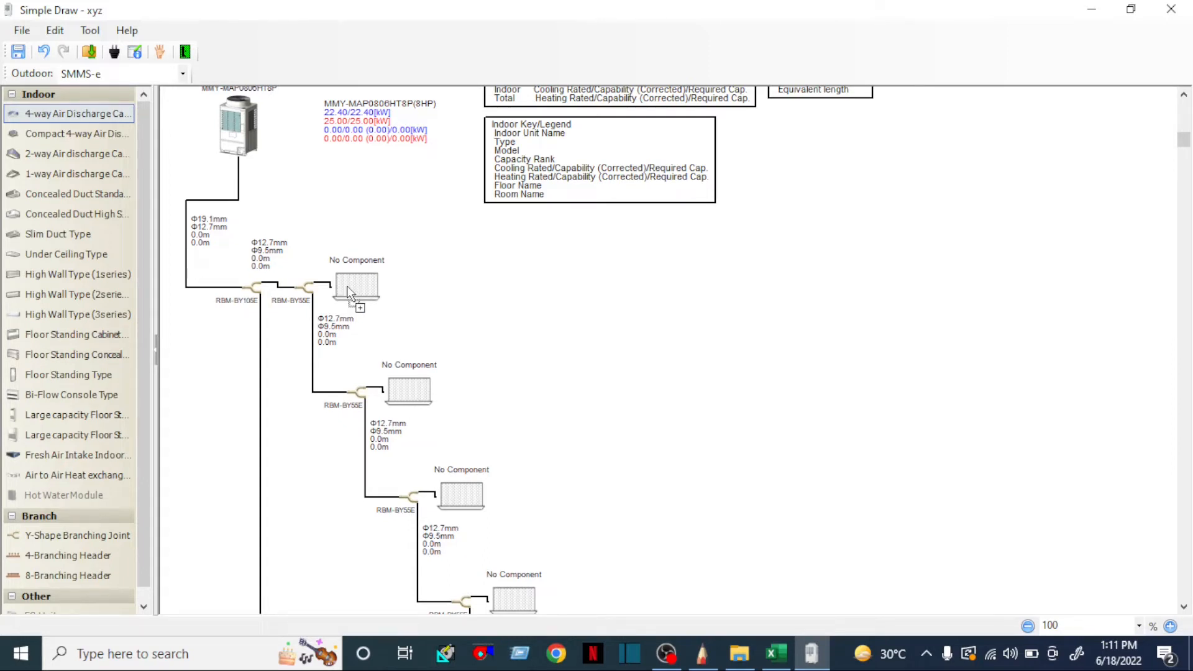
pyautogui.moveTo(346, 285); pyautogui.dragTo(347, 289)
pyautogui.doubleClick(358, 298)
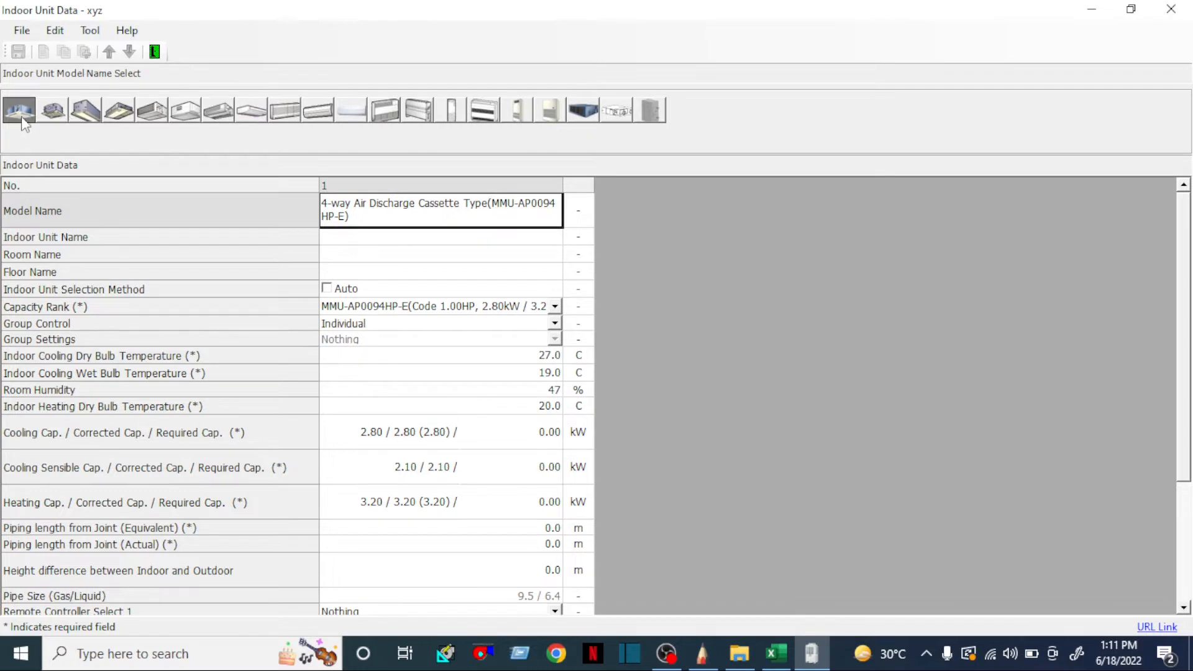
# Try several other indoor unit types, including compact 4-way and concealed duct, and return to the 4-way Air Discharge Cassette Type.
pyautogui.click(52, 113)
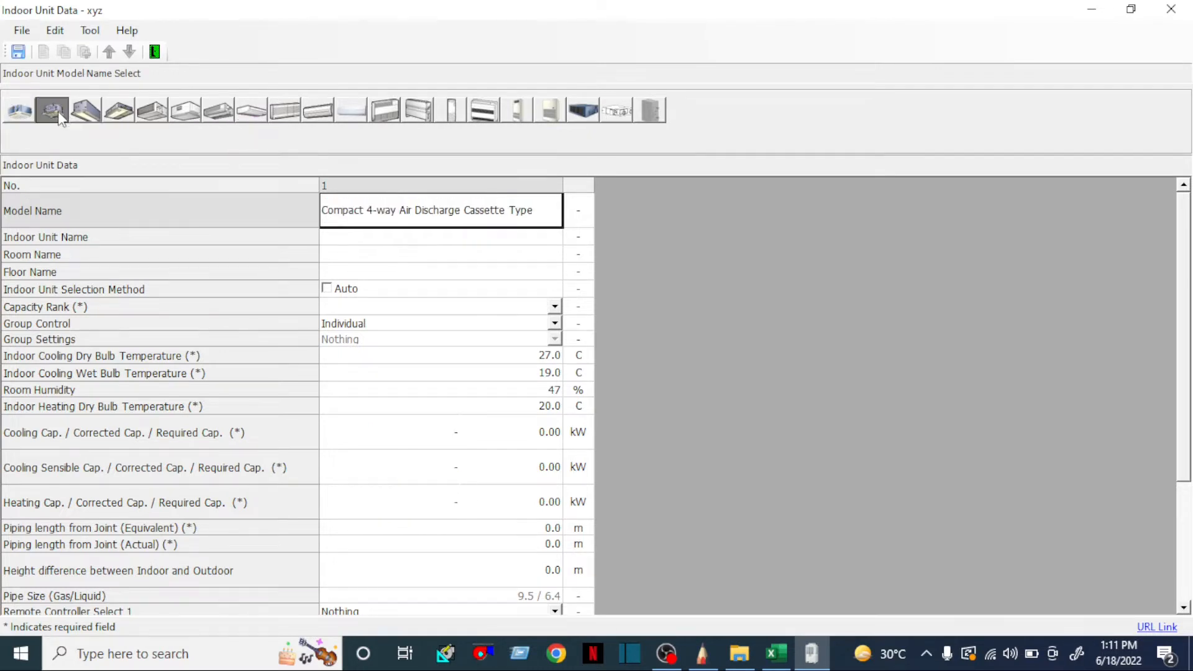
pyautogui.click(86, 113)
pyautogui.click(152, 112)
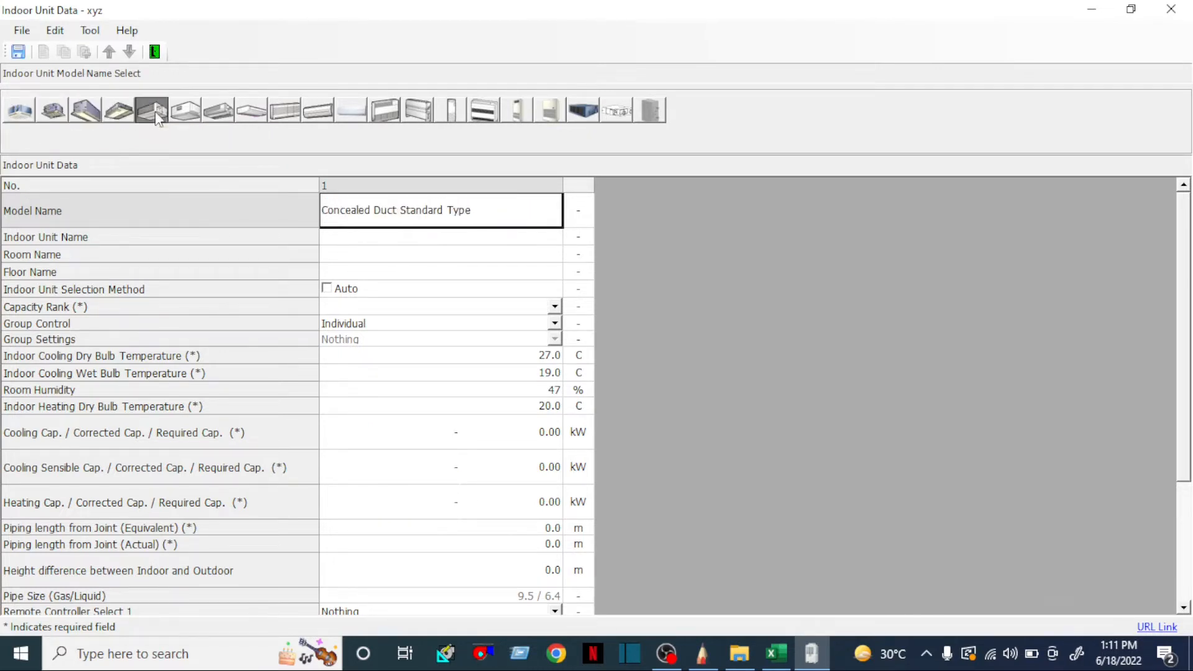
pyautogui.click(185, 113)
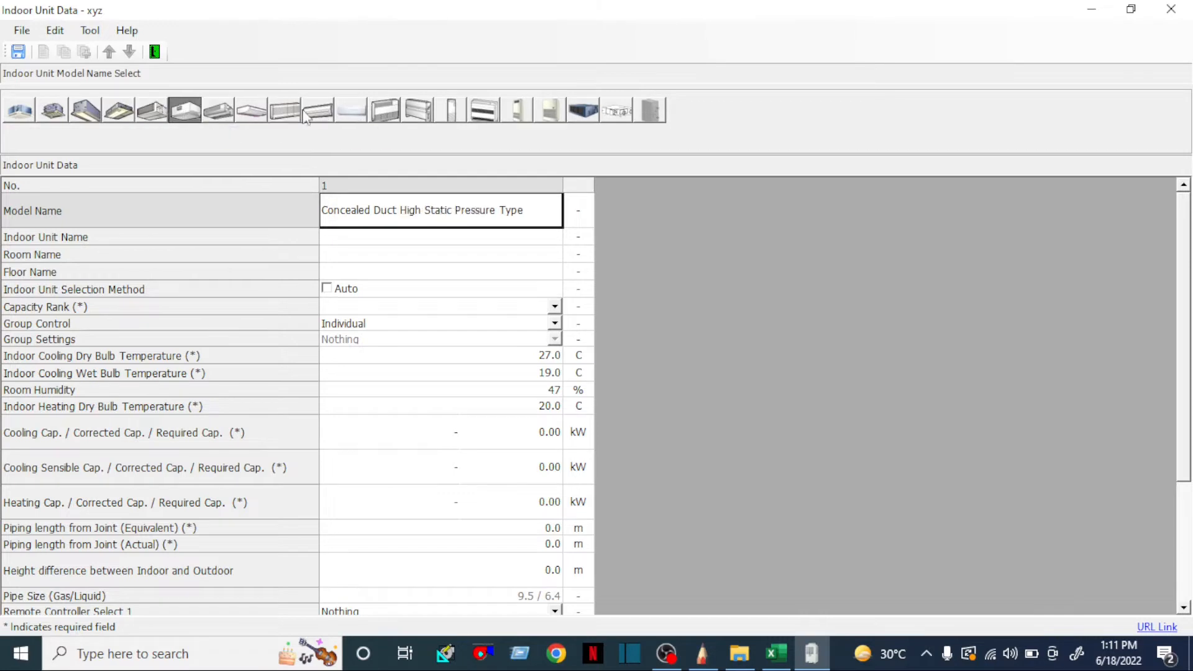
pyautogui.click(25, 116)
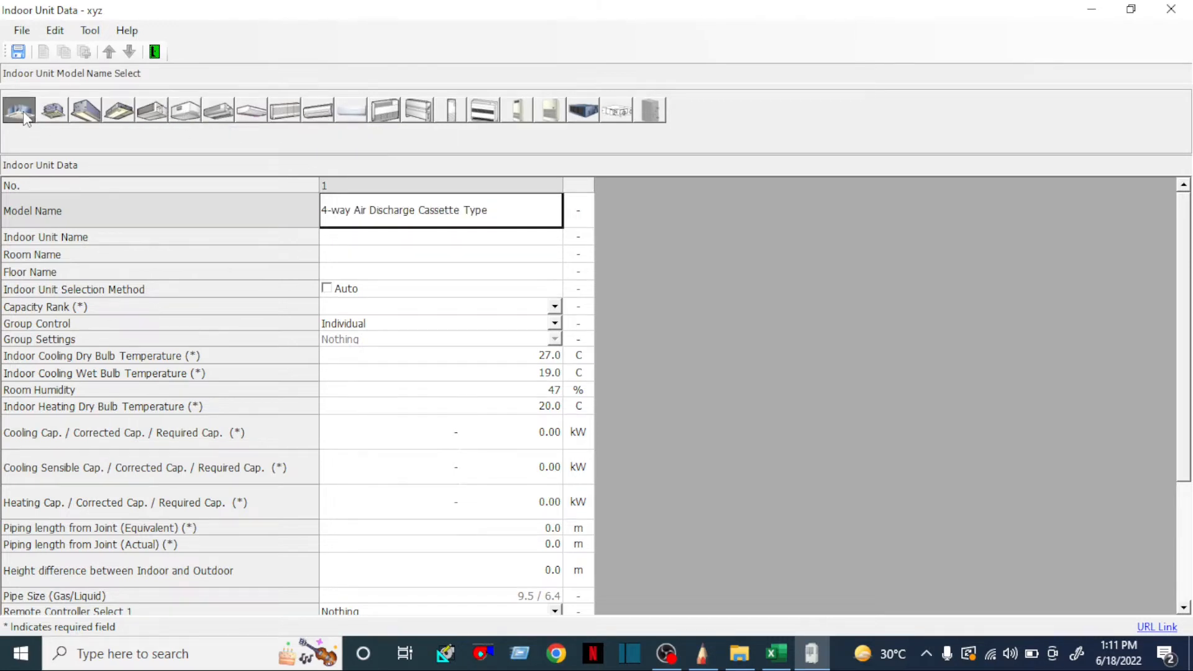
# Name the indoor unit VRF-01 and enter OFFICE-01 as its room name and F.F as its floor name.
pyautogui.click(366, 237)
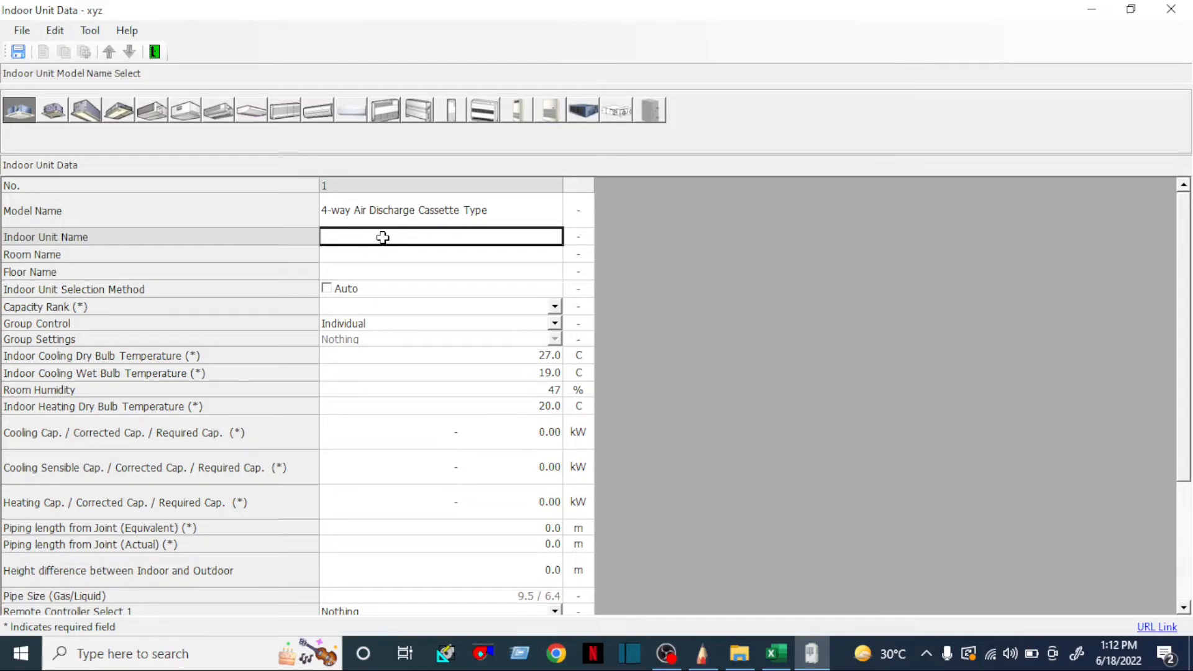
pyautogui.write('VRF-01')
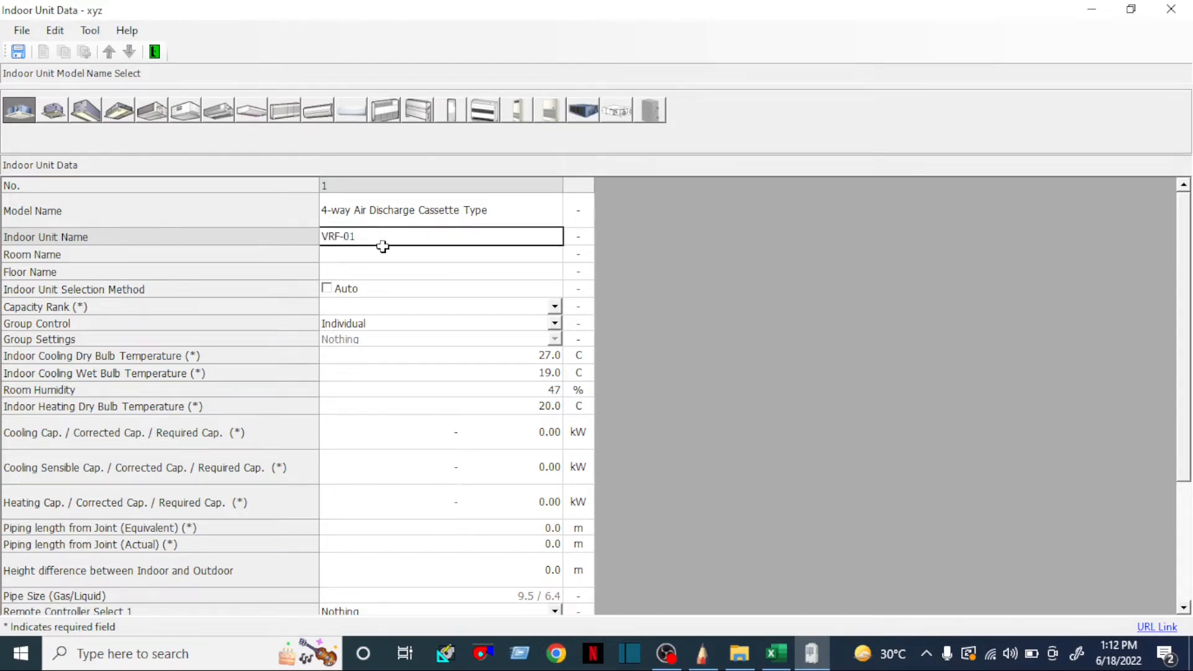
pyautogui.click(377, 260)
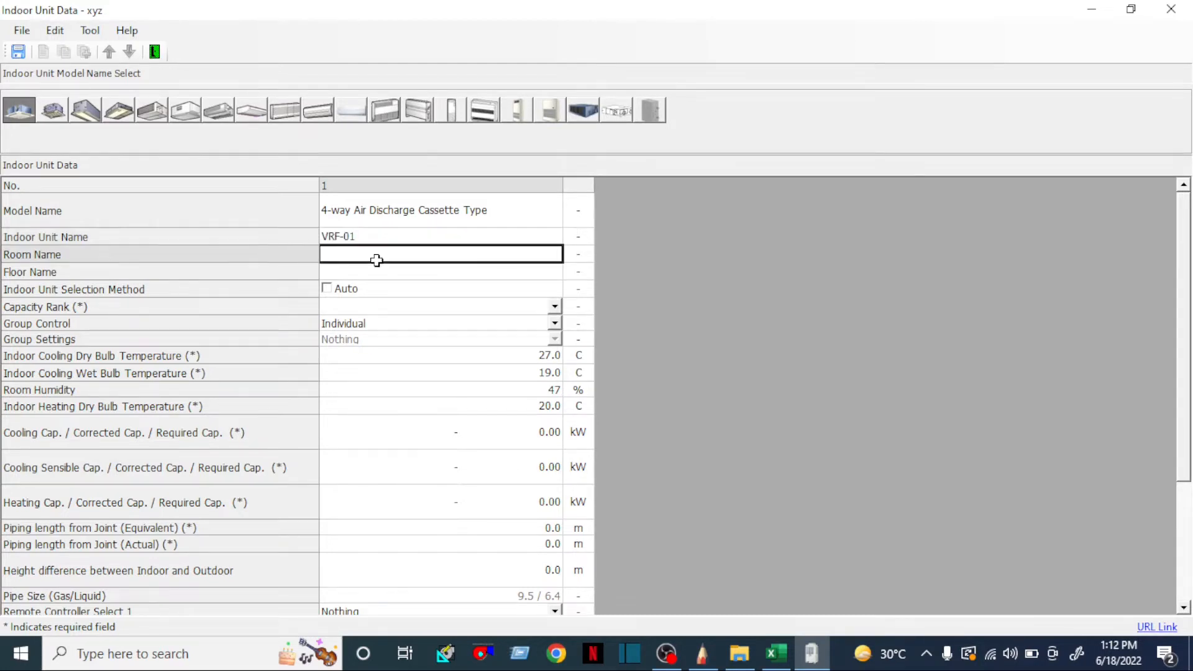
pyautogui.write('o')
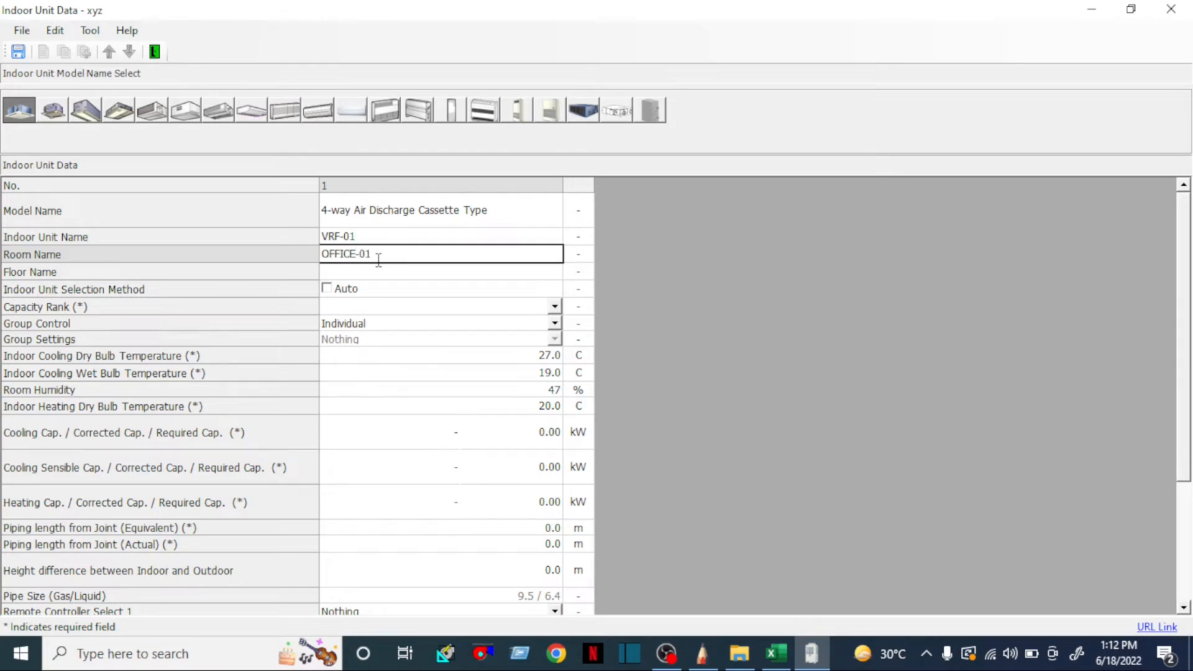
pyautogui.click(775, 652)
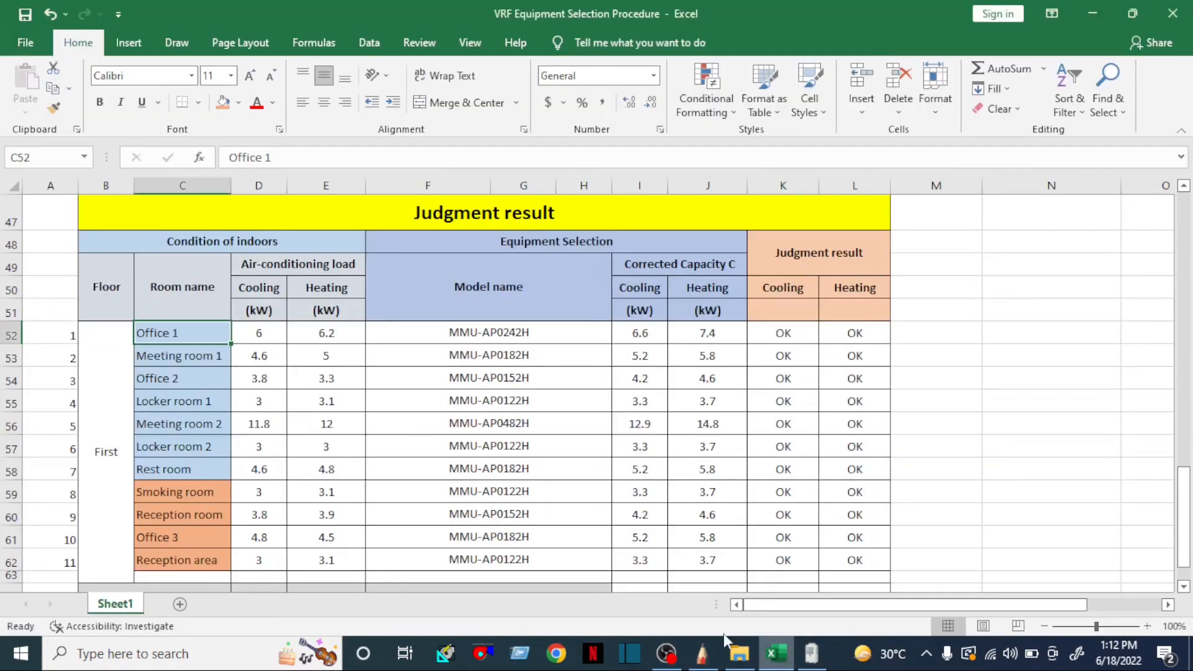
pyautogui.click(810, 652)
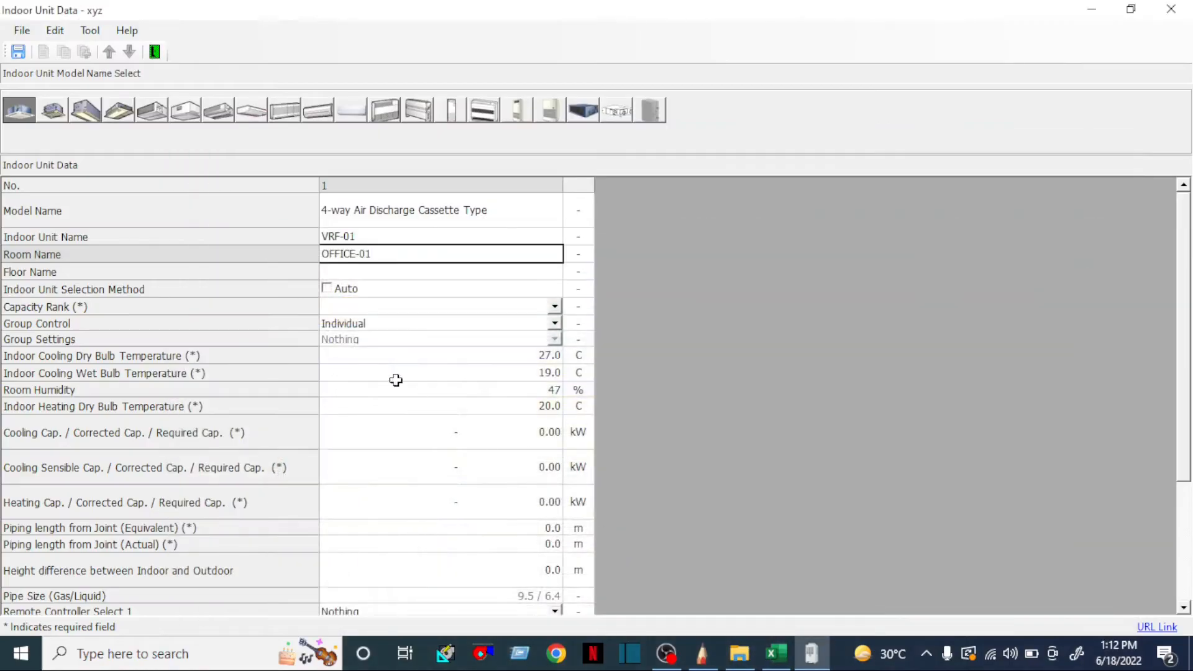
pyautogui.click(365, 274)
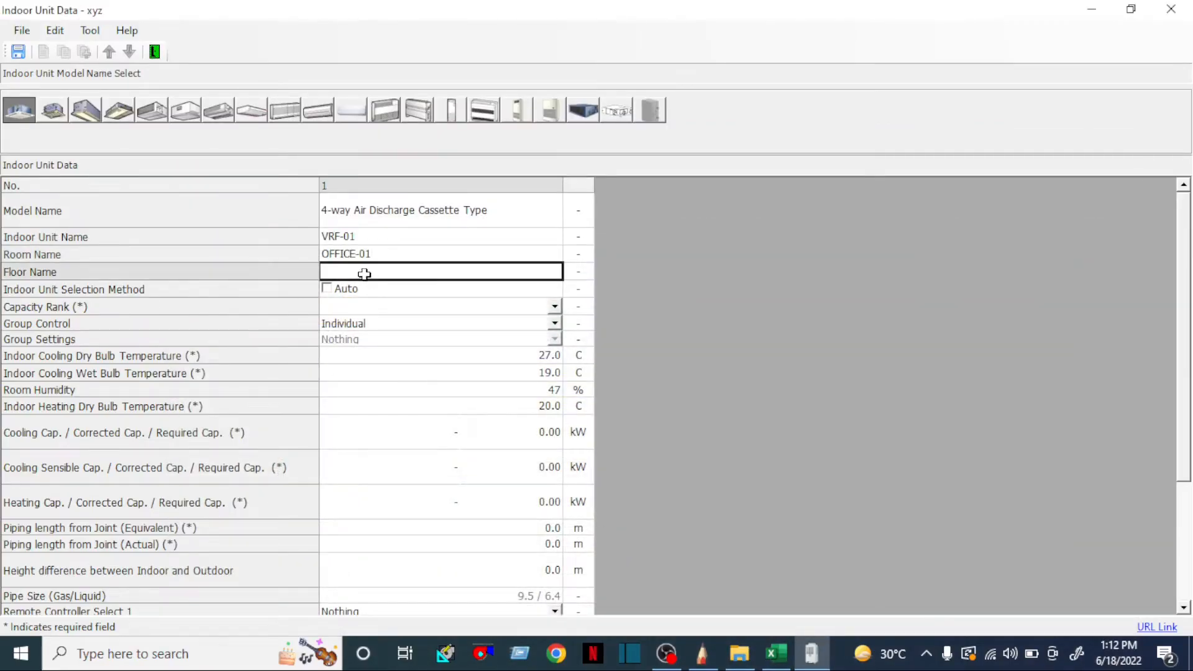
pyautogui.write('F.F')
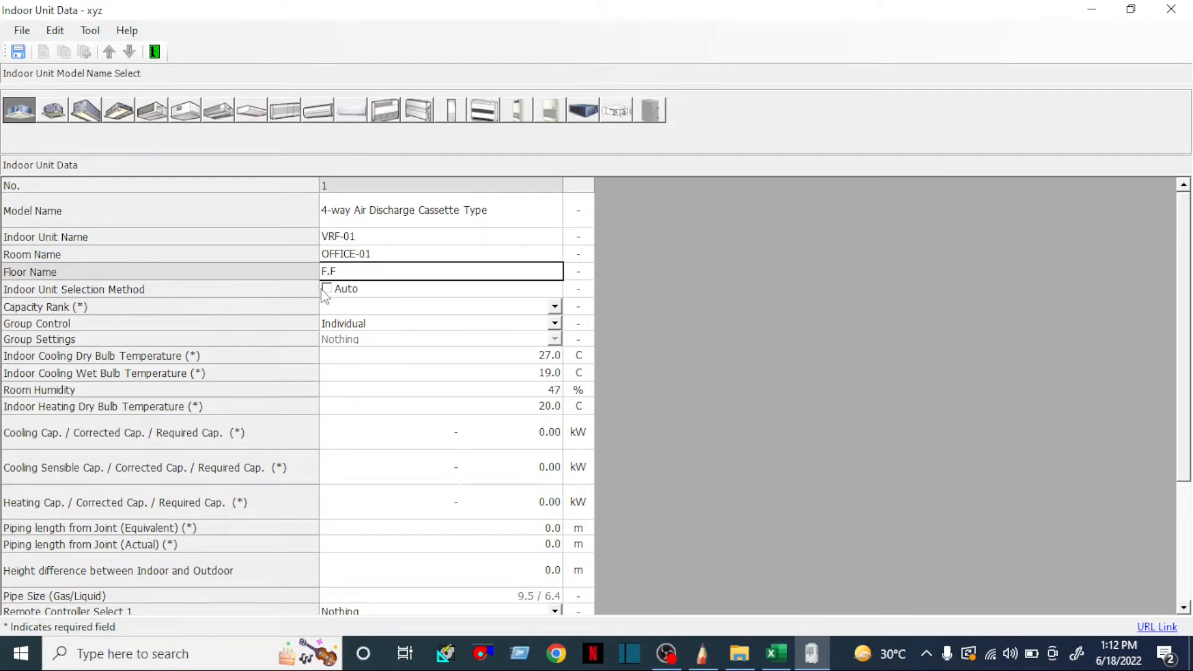
# Look through the available capacity ranks and set the indoor unit selection method to Auto.
pyautogui.click(555, 307)
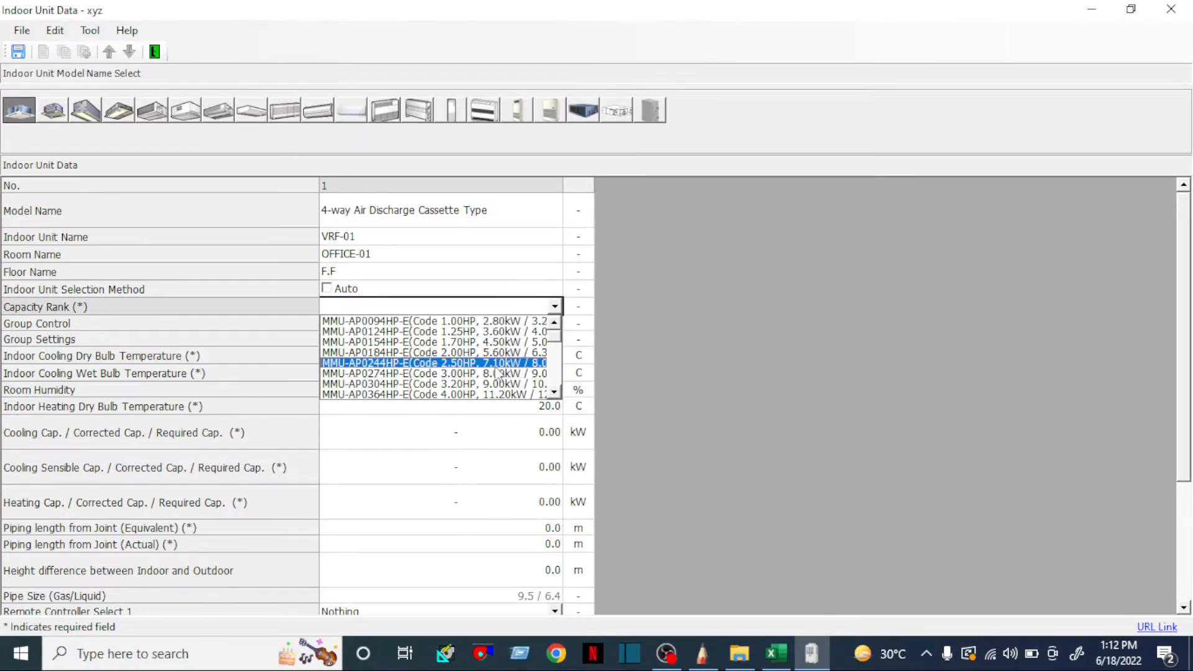
pyautogui.click(647, 324)
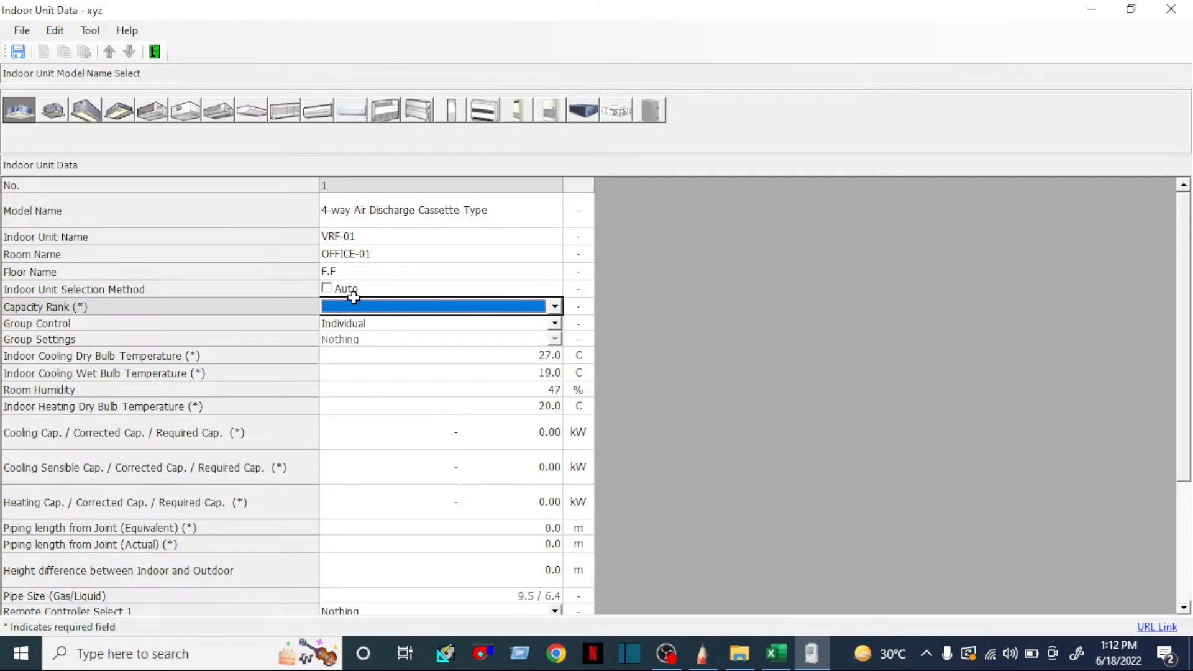
pyautogui.click(326, 288)
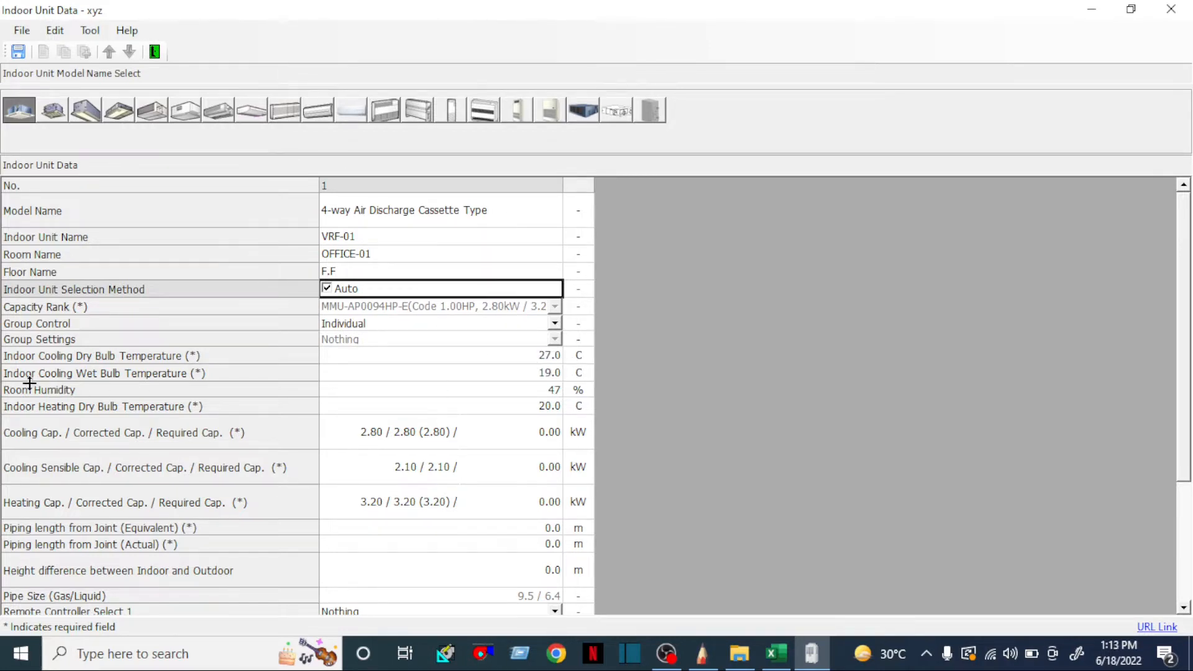
# Set the indoor cooling dry bulb temperature to 24.0 C and the room humidity to 50%.
pyautogui.click(532, 356)
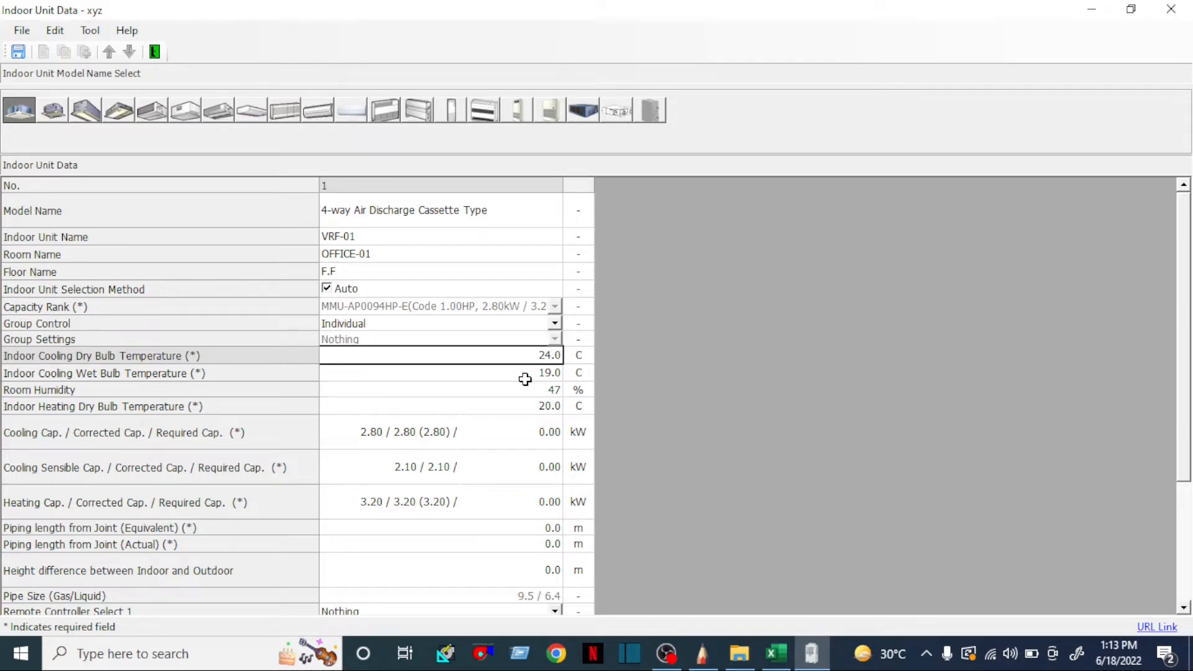
pyautogui.click(524, 376)
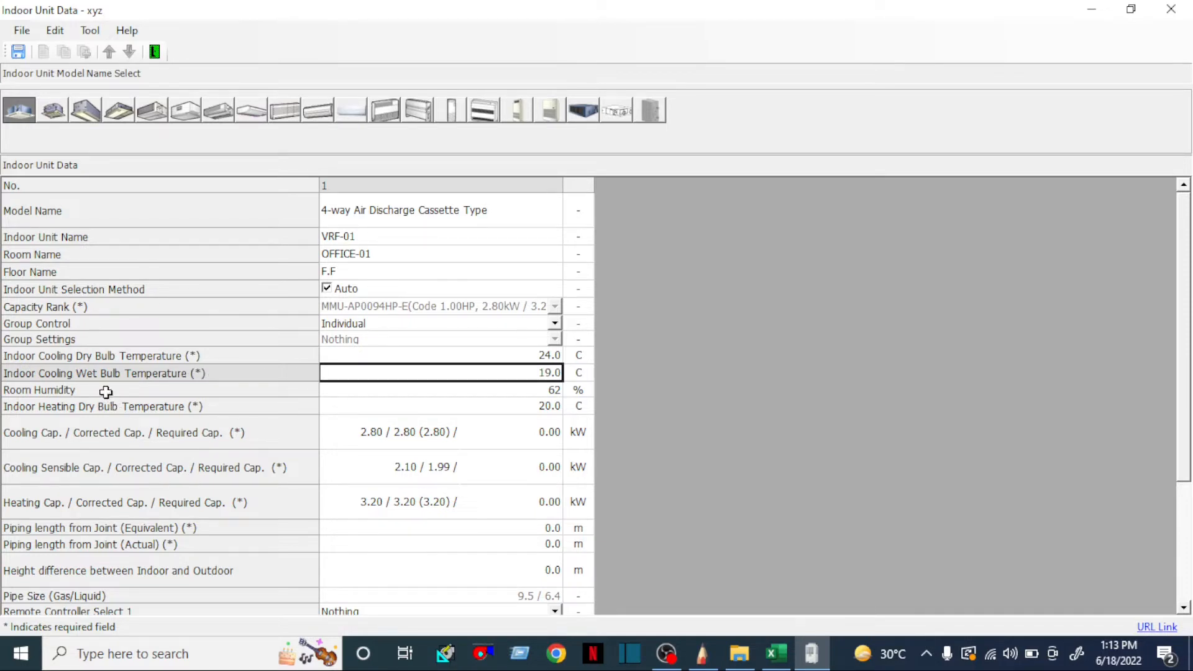
pyautogui.click(513, 390)
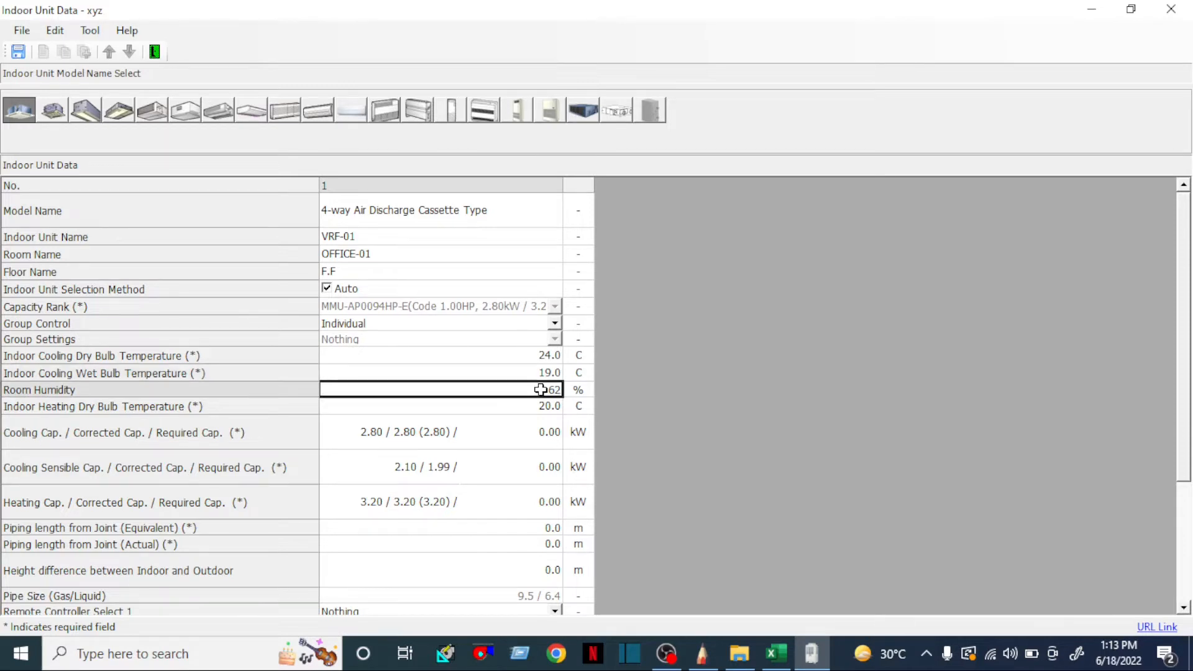
pyautogui.click(541, 389)
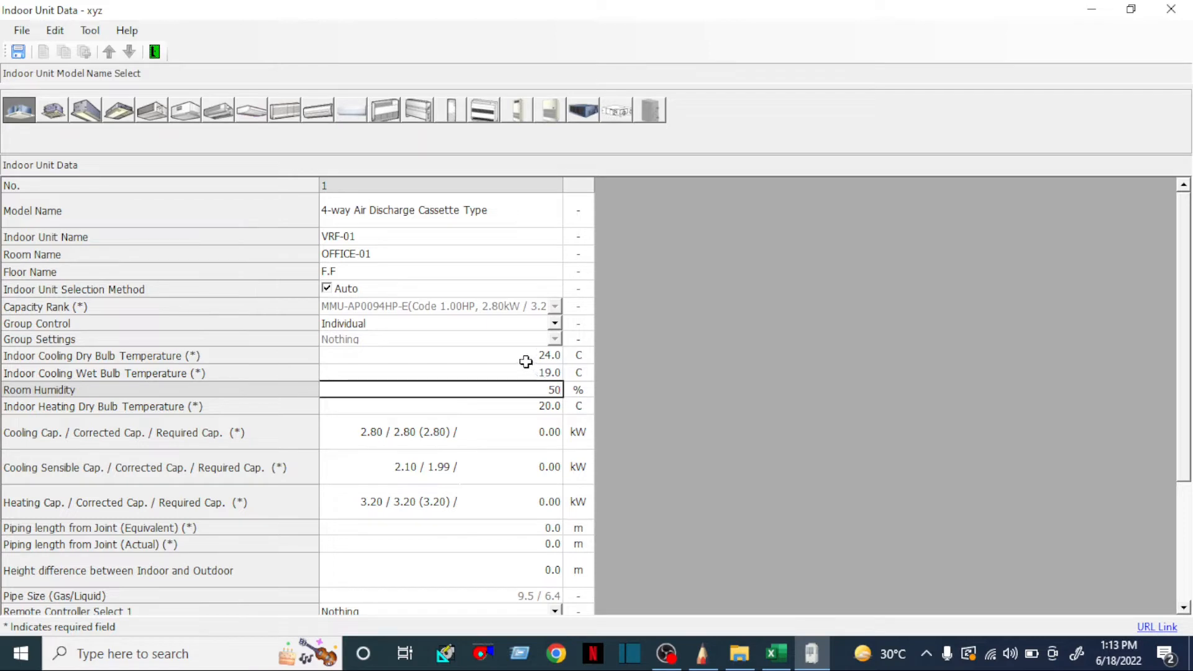
pyautogui.click(505, 408)
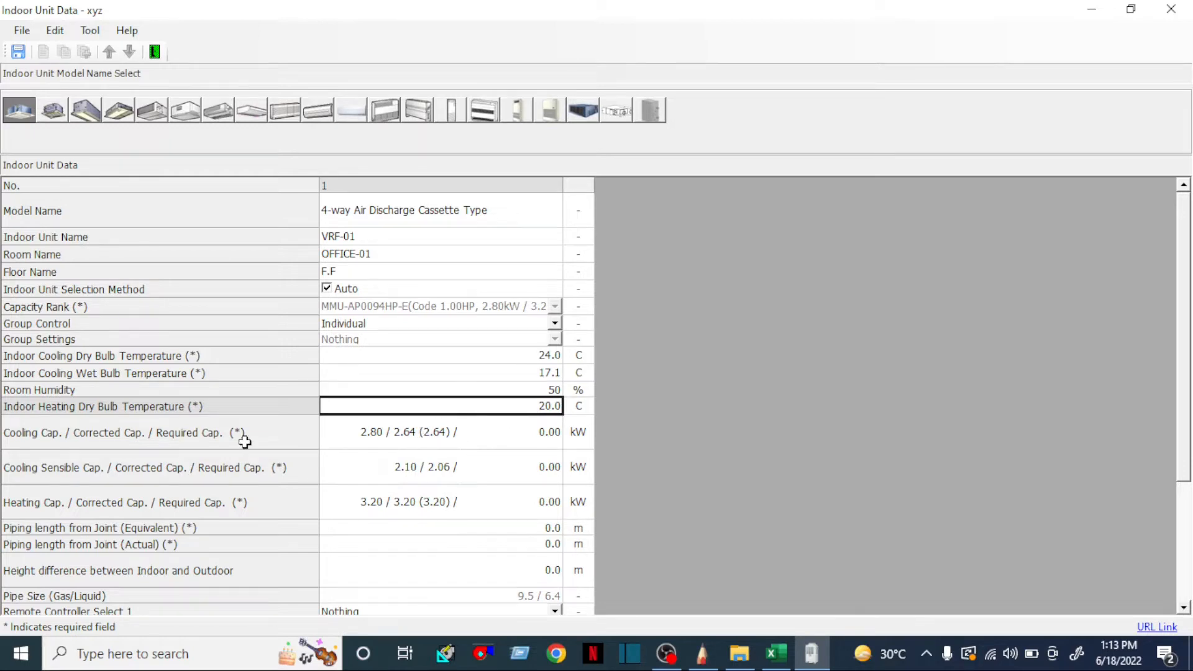
# Consult Office 1's corrected capacities in Excel and set VRF-01's required cooling capacity to 6.60 kW and required sensible cooling capacity to 4.90 kW.
pyautogui.click(516, 435)
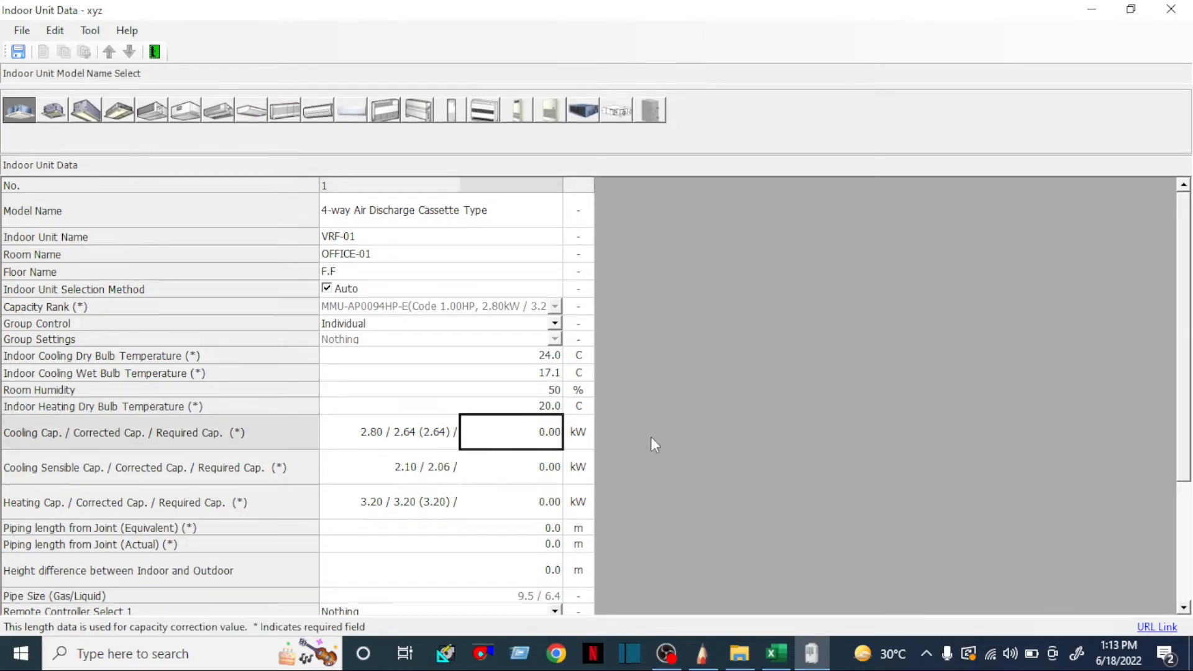
pyautogui.click(777, 653)
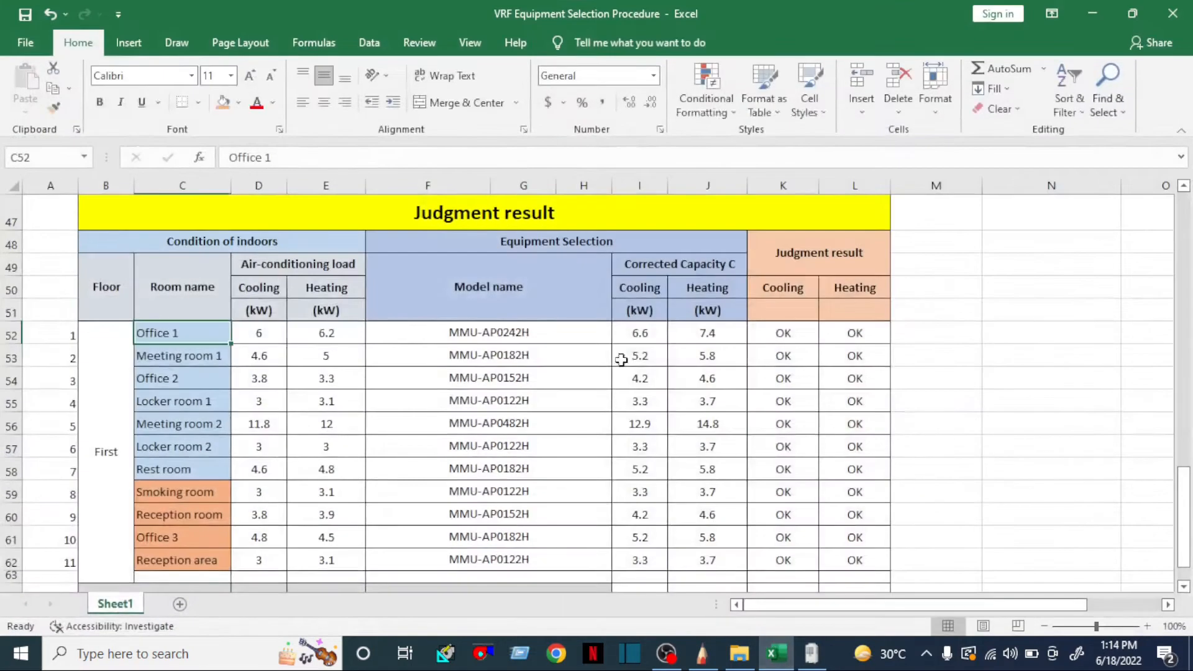
pyautogui.click(643, 335)
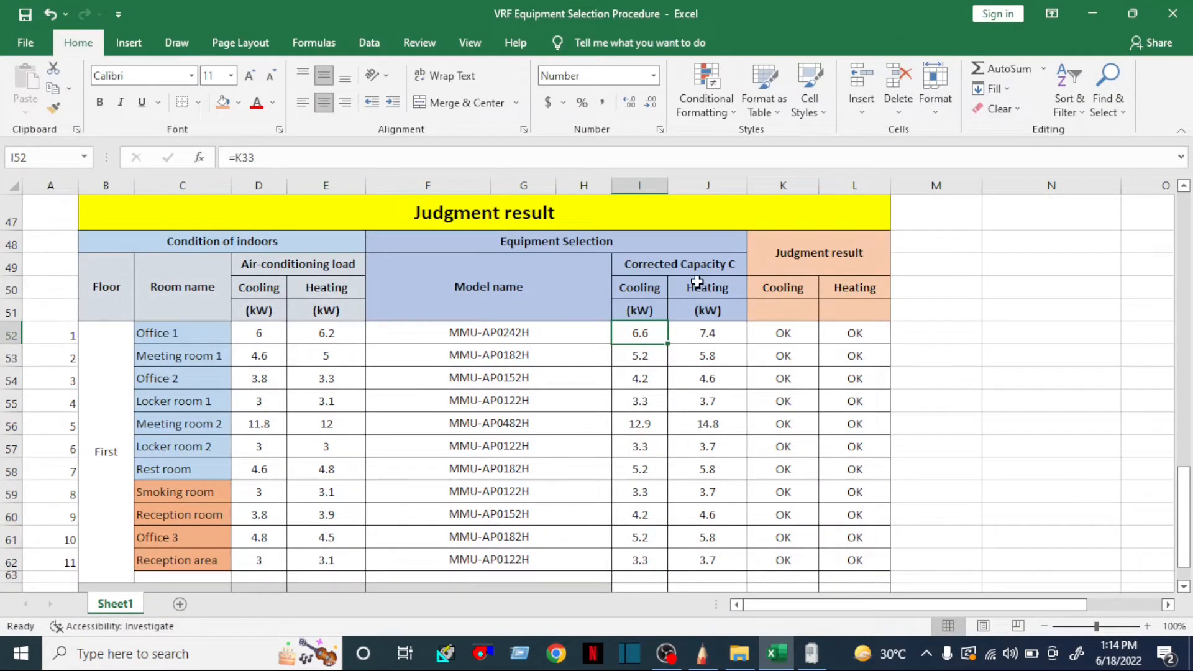
pyautogui.click(715, 329)
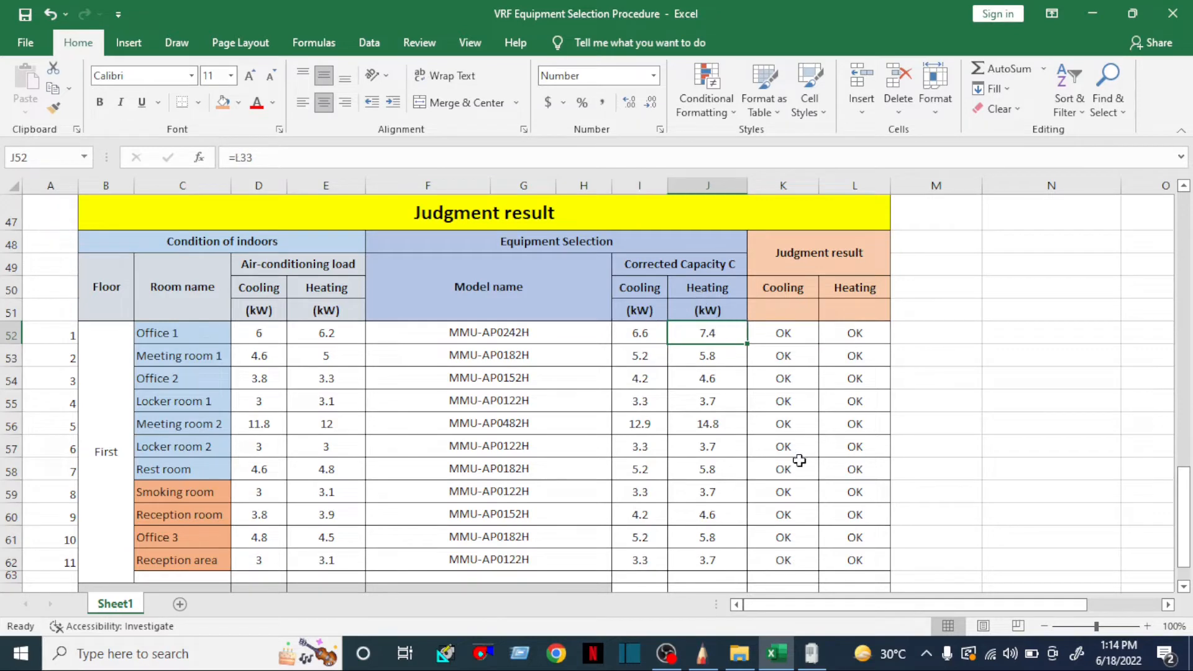
pyautogui.click(811, 653)
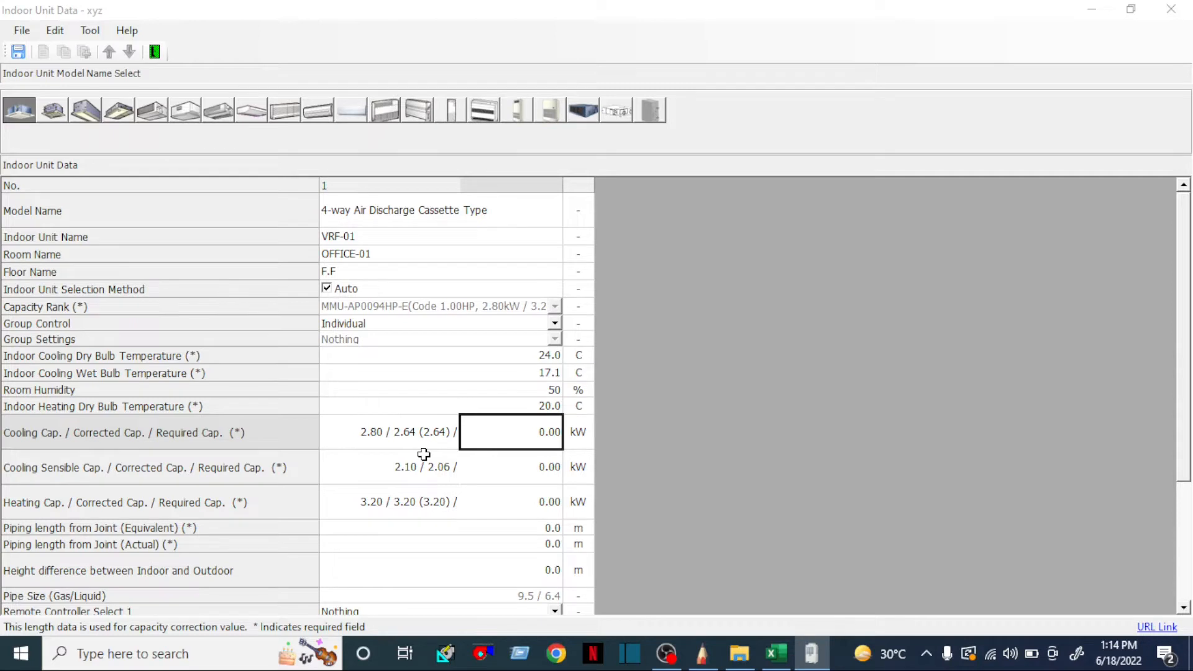
pyautogui.click(550, 430)
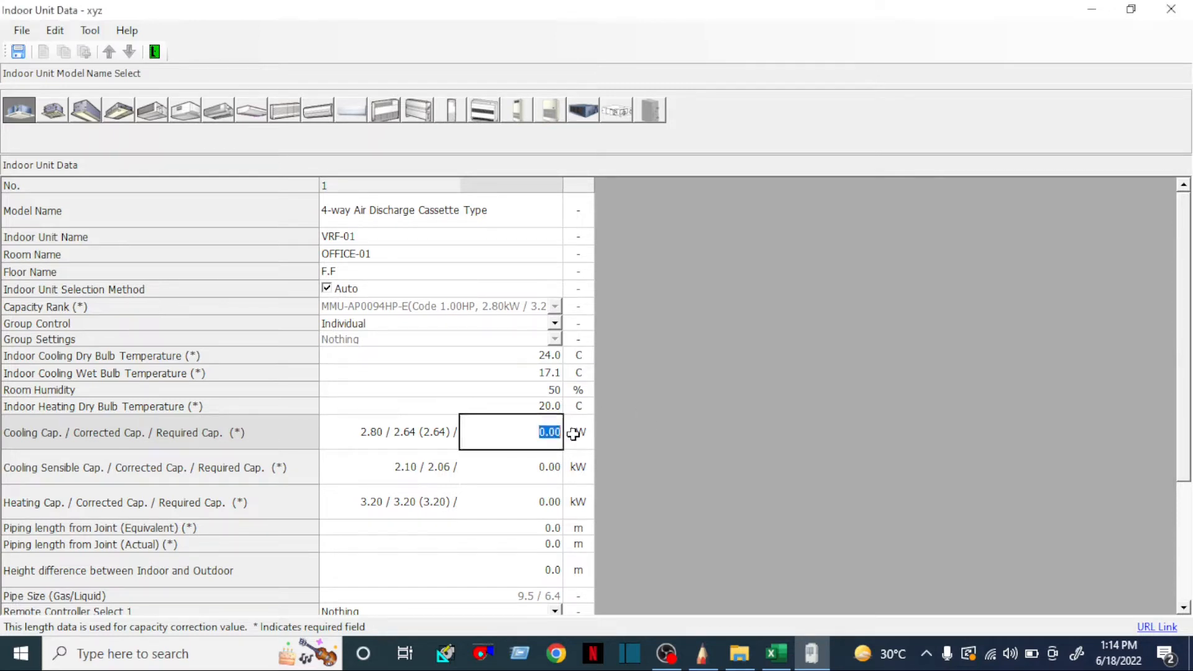
pyautogui.write('6.60')
pyautogui.click(540, 472)
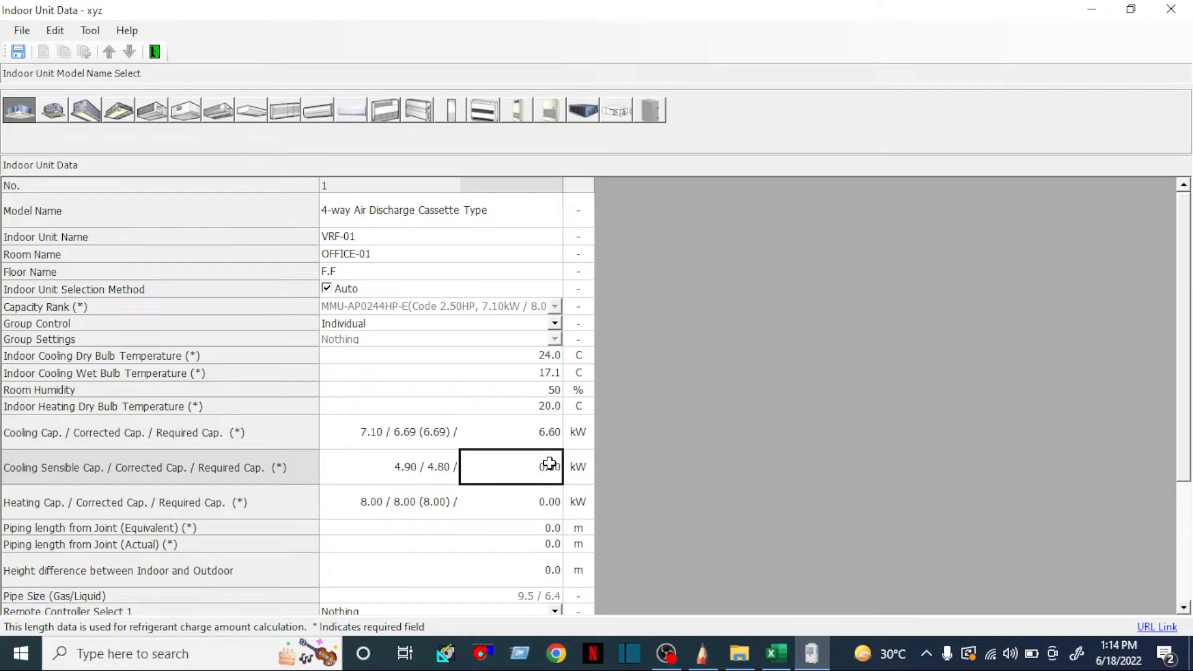
pyautogui.write('4.90')
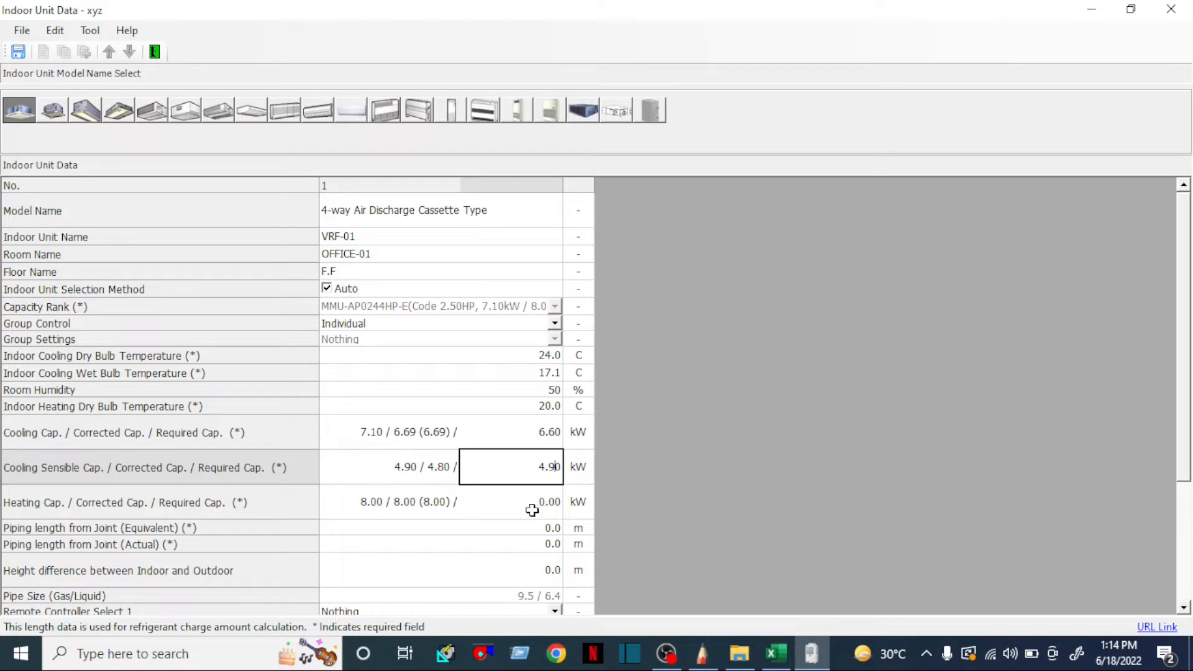
# Consult Office 1's corrected heating capacity in Excel and set VRF-01's required heating capacity to 7.40 kW.
pyautogui.click(541, 504)
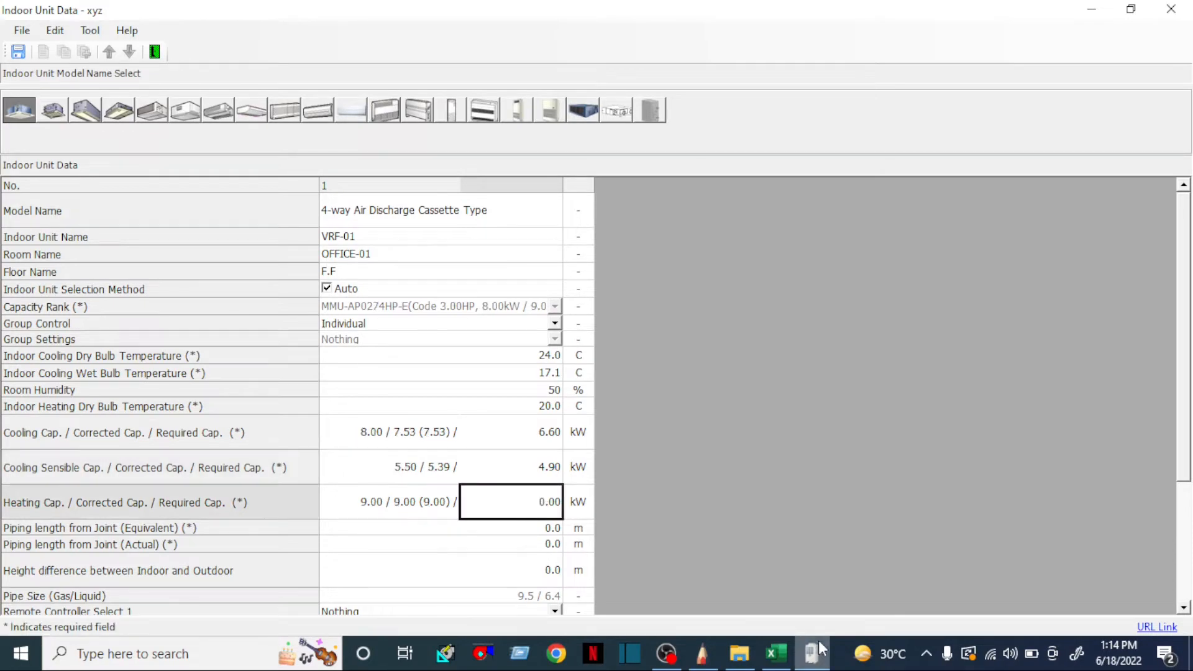
pyautogui.click(778, 655)
pyautogui.click(776, 655)
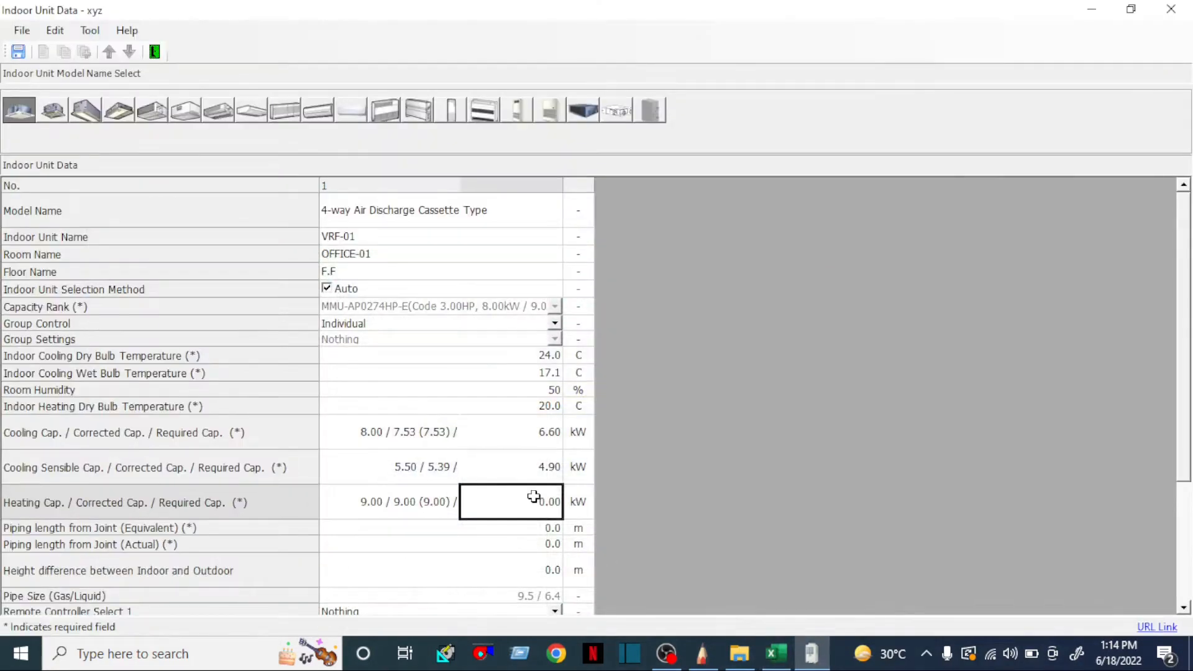
pyautogui.write('7.00')
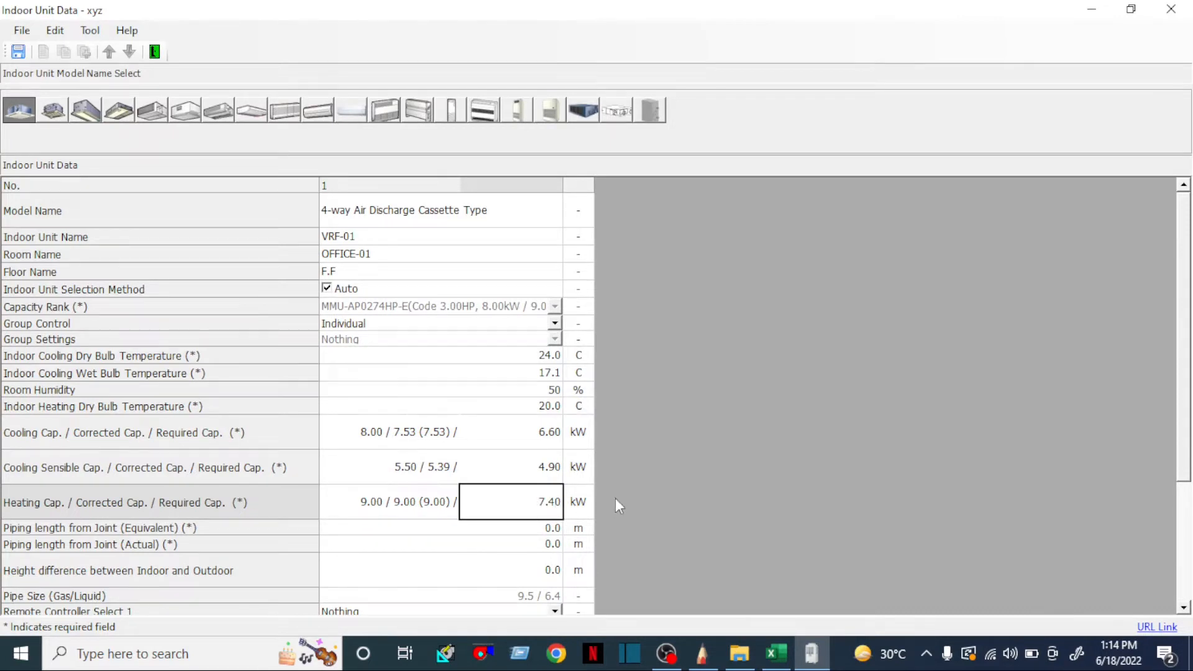
# Check the piping route in the floor sketch and set VRF-01's piping length from joint to 3.0 m equivalent and 2.8 m actual.
pyautogui.click(486, 545)
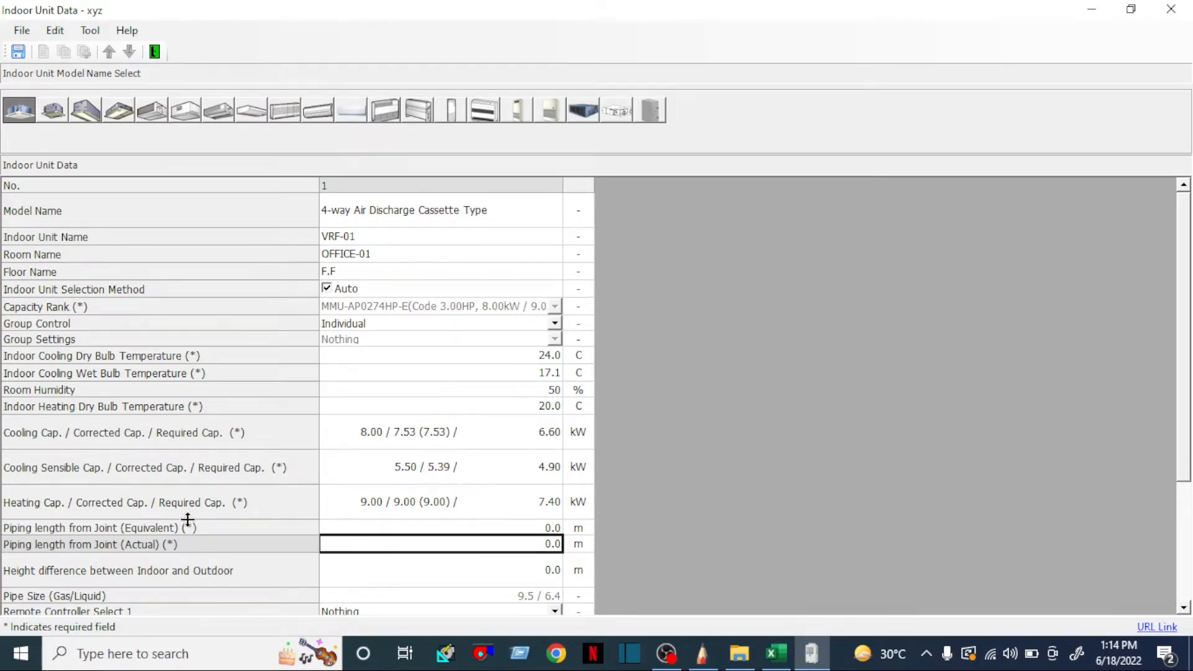
pyautogui.scroll(-1, 186, 519)
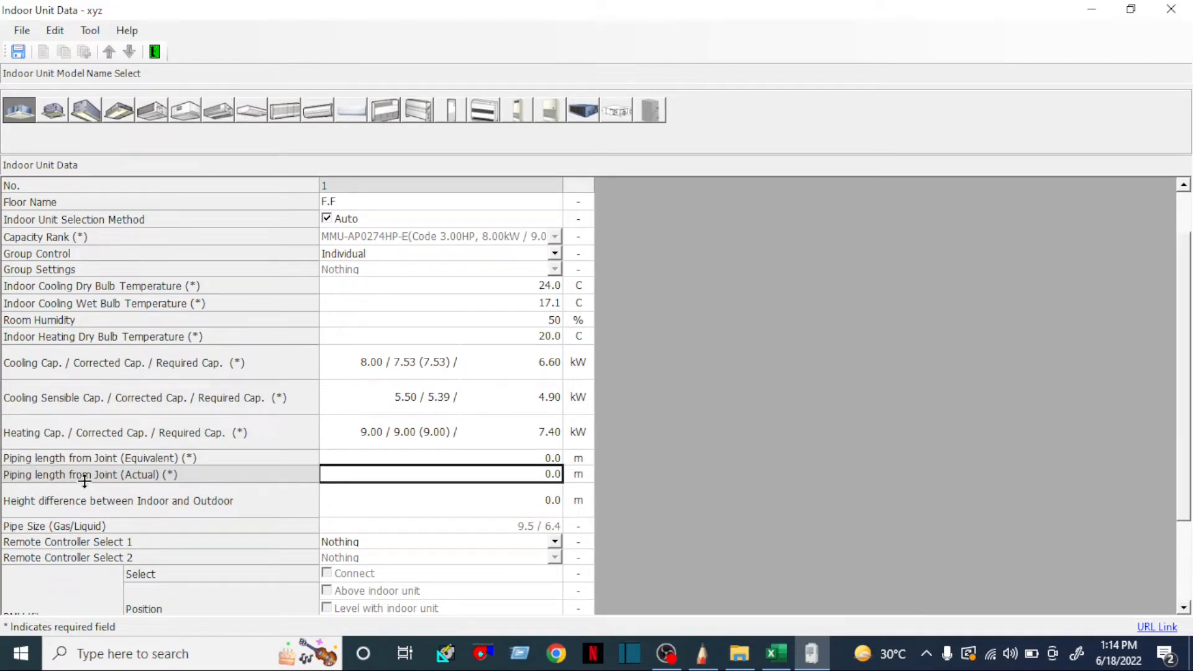
pyautogui.click(504, 455)
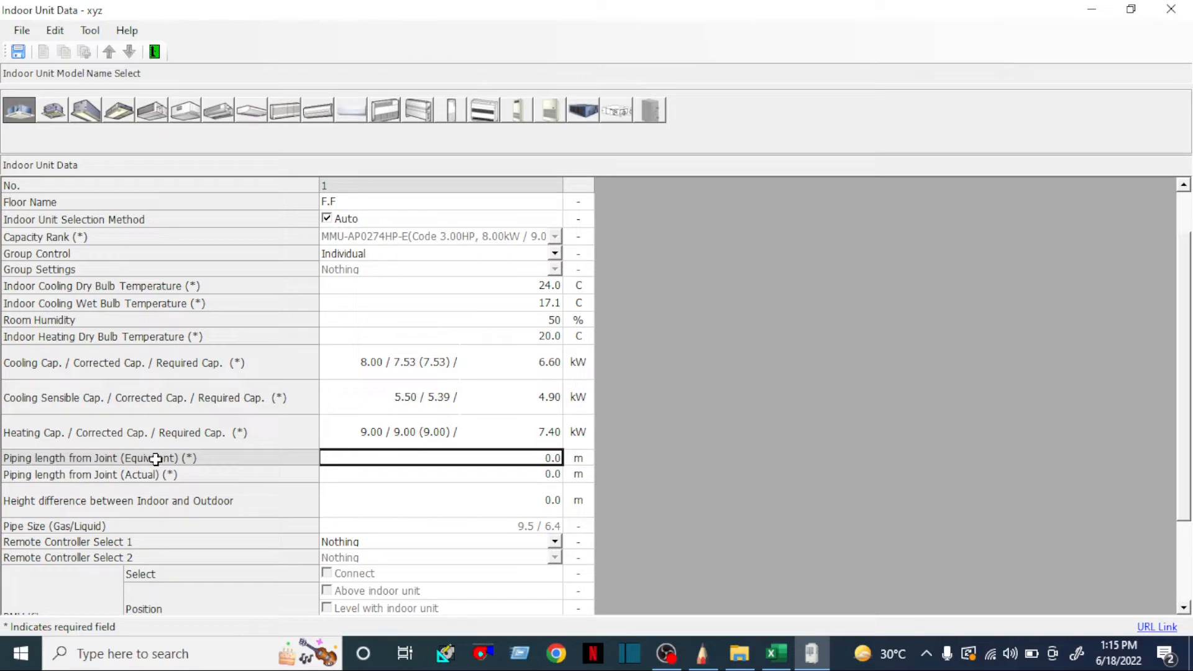
pyautogui.click(702, 652)
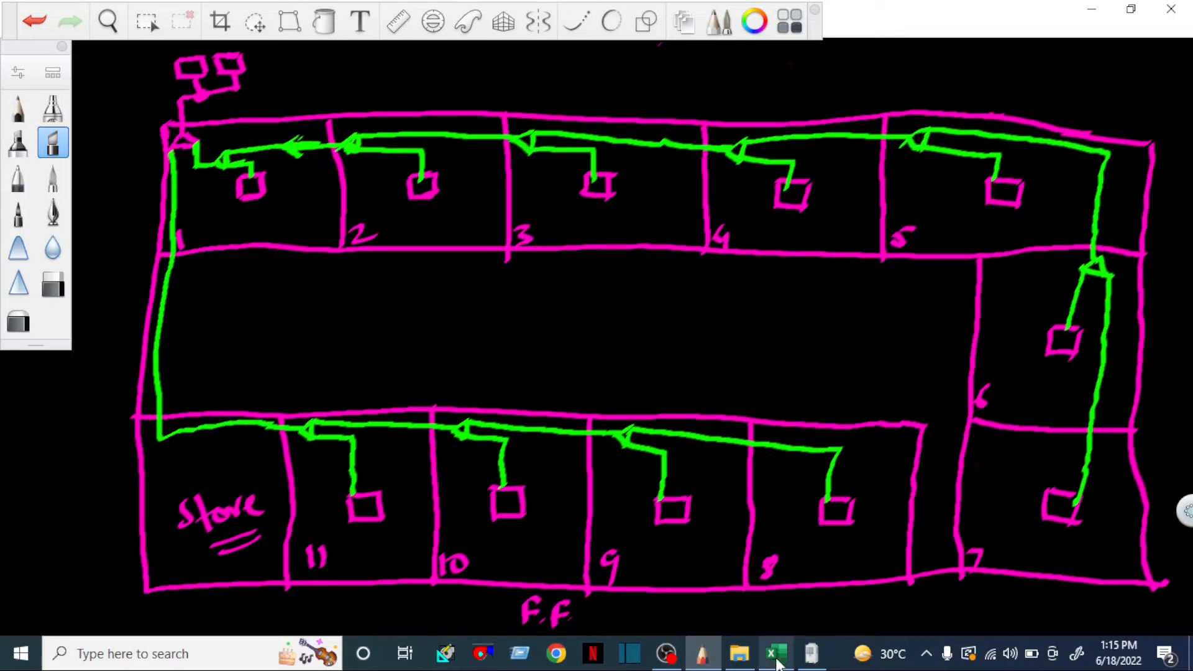
pyautogui.click(811, 653)
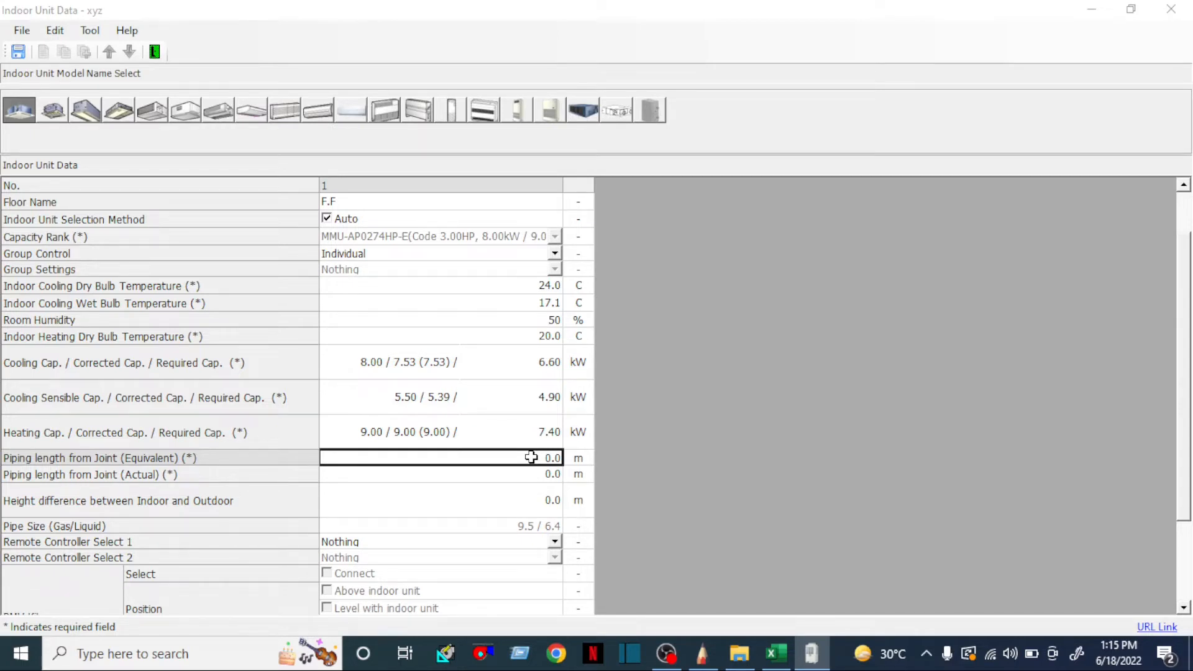
pyautogui.click(460, 427)
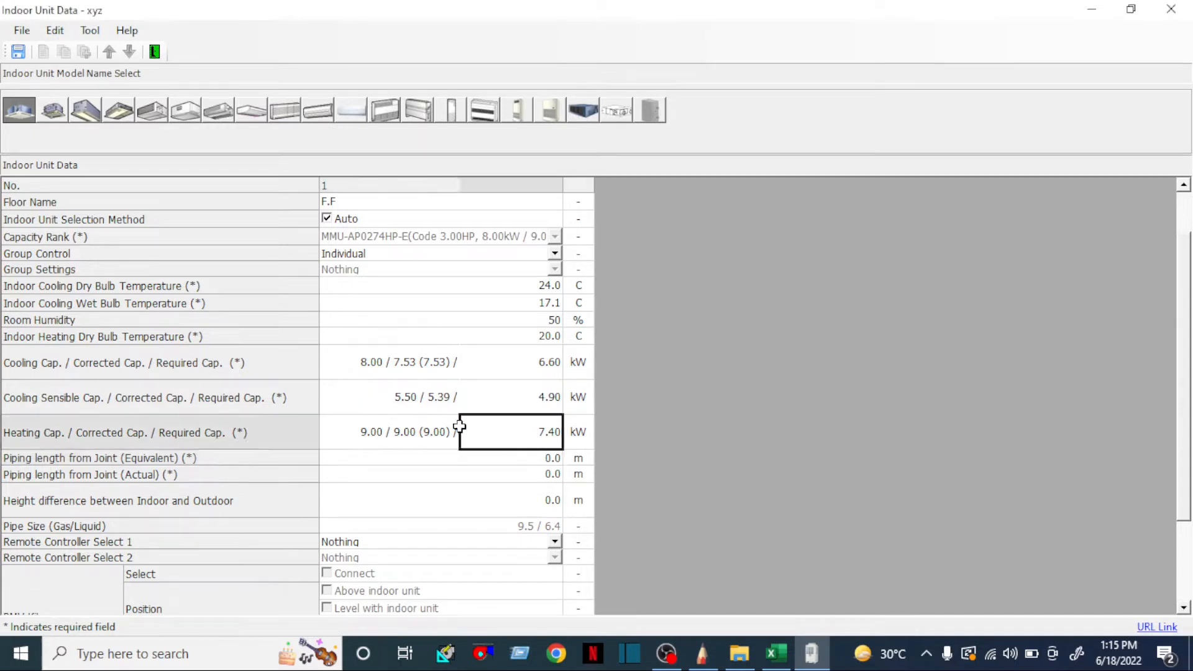
pyautogui.doubleClick(551, 457)
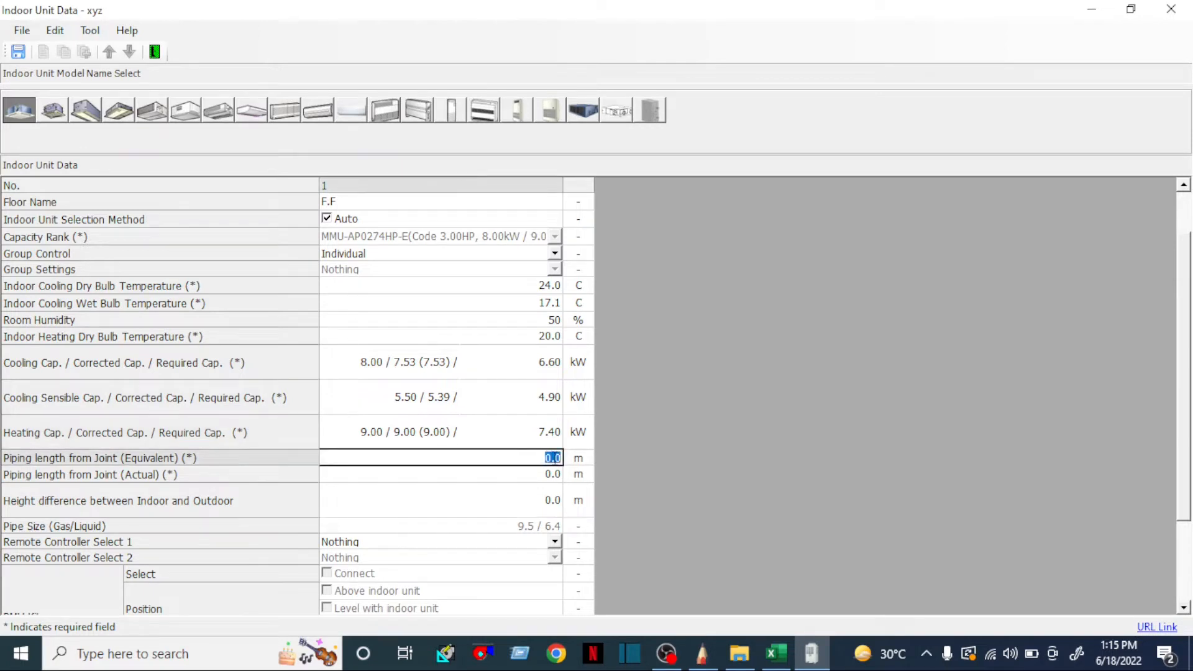
pyautogui.write('3.0')
pyautogui.press('Return')
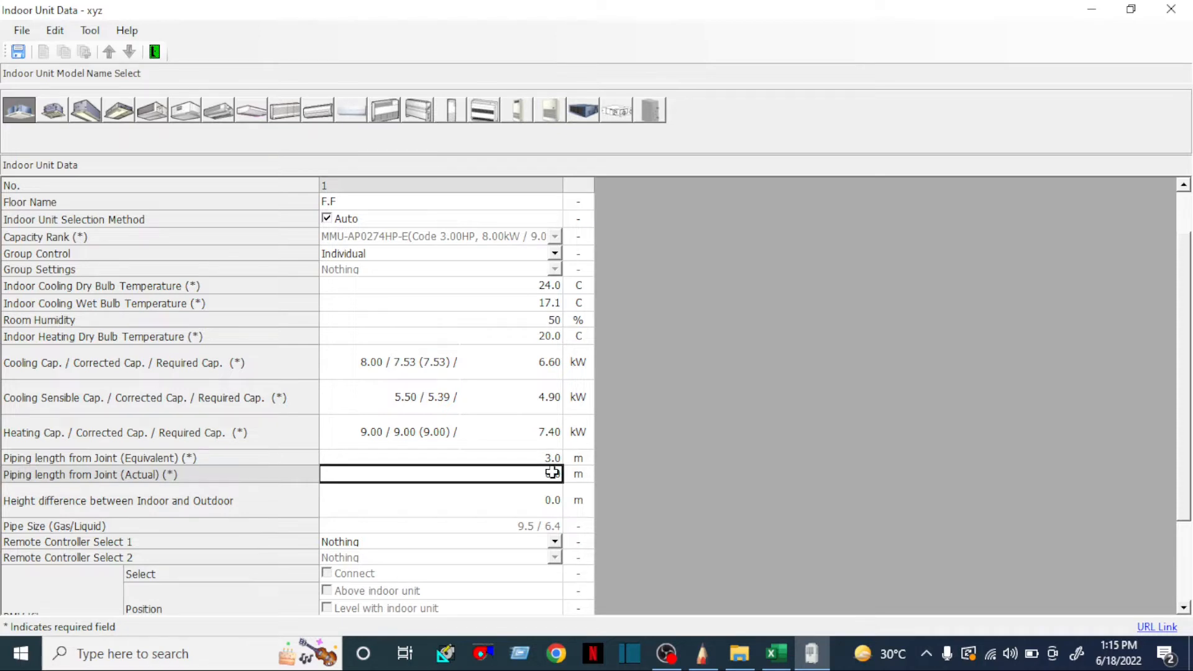
pyautogui.write('2.0')
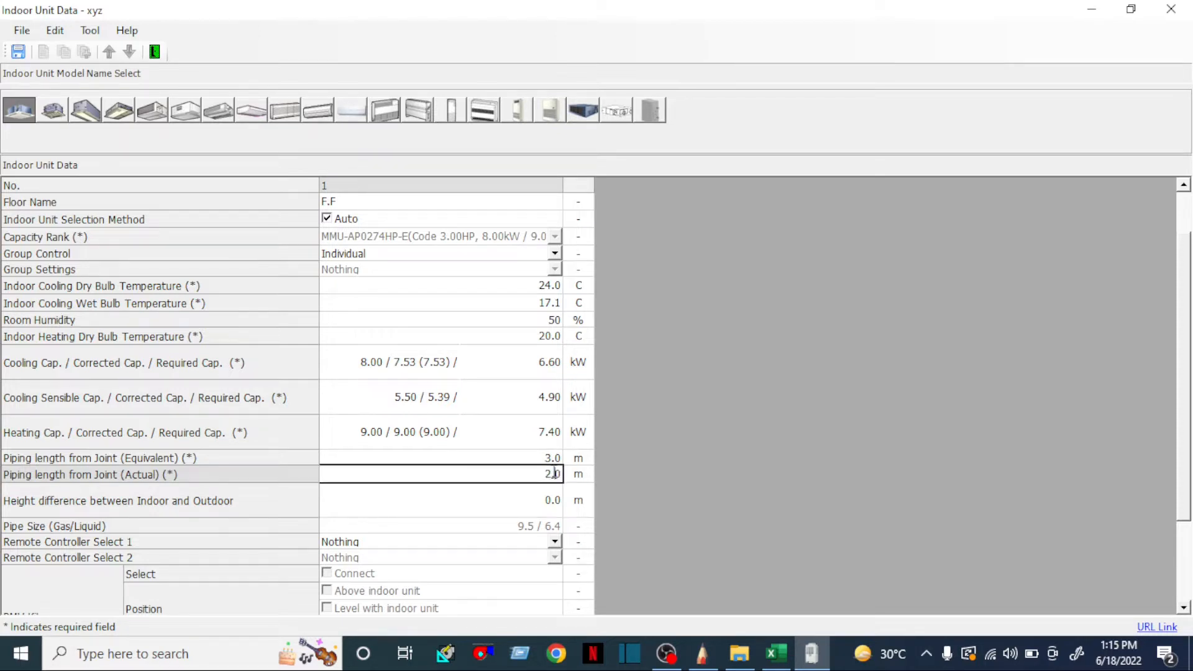
# Set VRF-01's height difference between indoor and outdoor to 4.0 m.
pyautogui.click(504, 499)
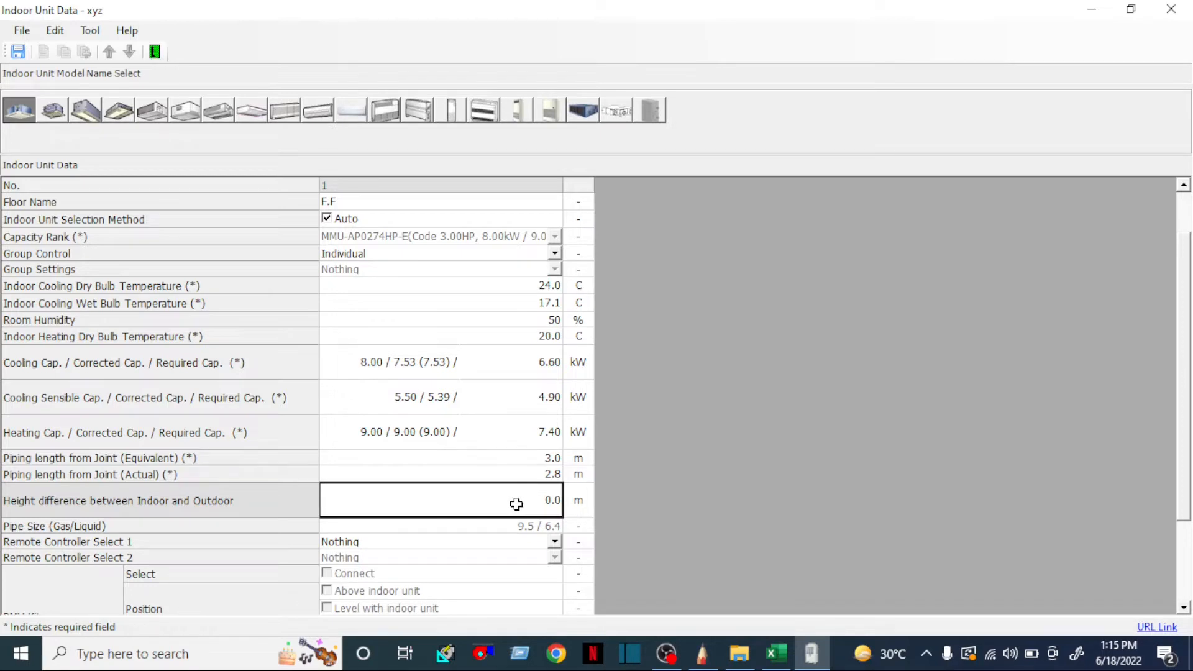
pyautogui.write('4.0')
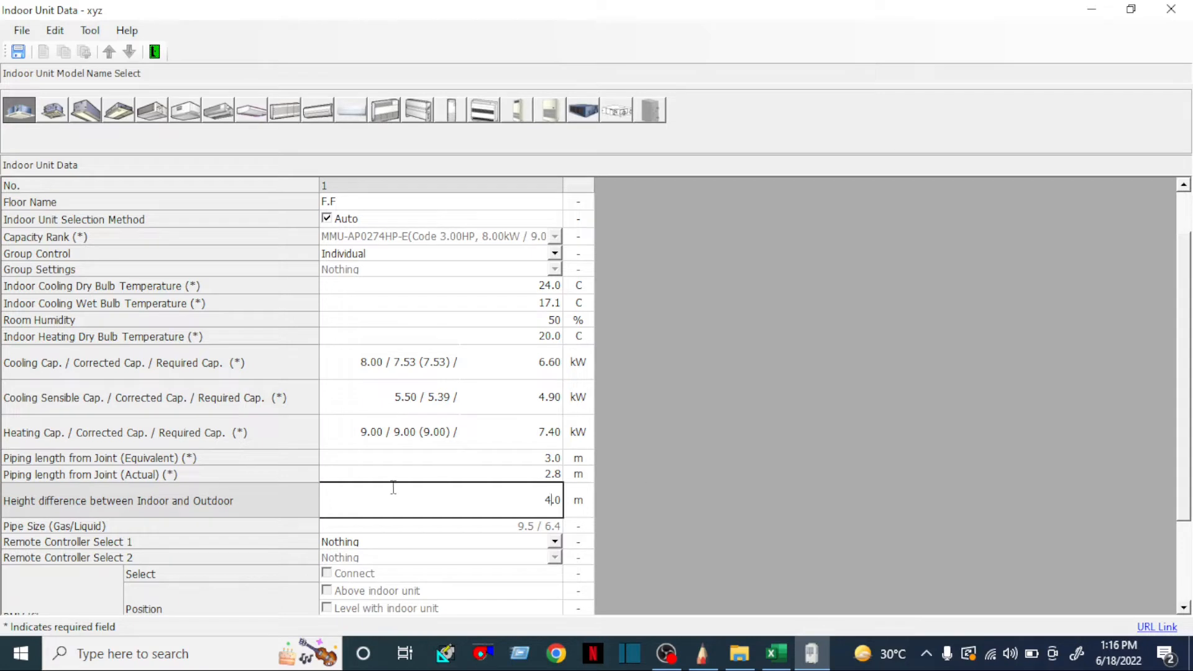
pyautogui.click(383, 458)
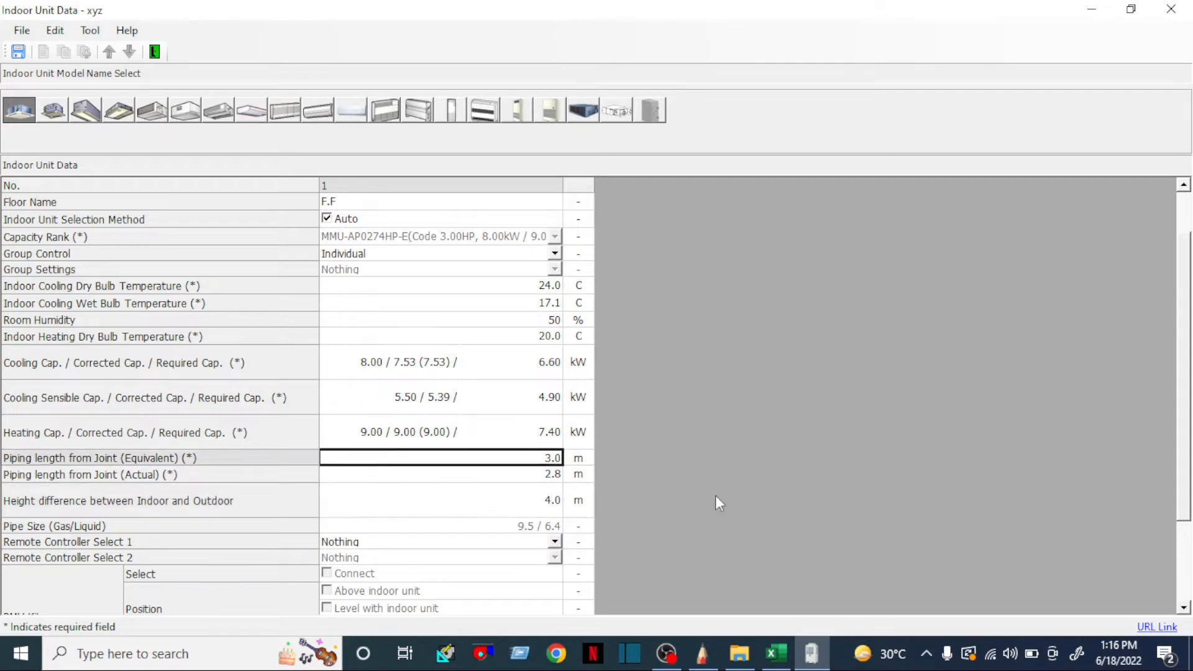
# Review the remaining VRF-01 settings, save the indoor unit data and return to the system drawing.
pyautogui.moveTo(1188, 354); pyautogui.dragTo(1188, 435)
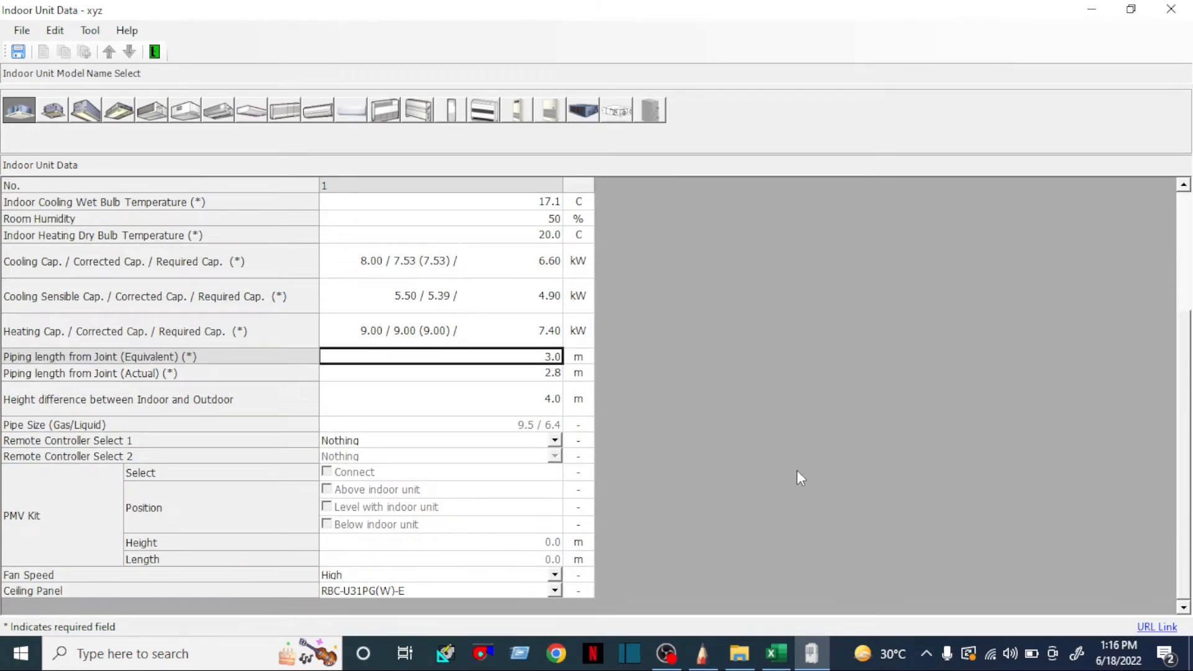
pyautogui.moveTo(1190, 442); pyautogui.dragTo(1190, 287)
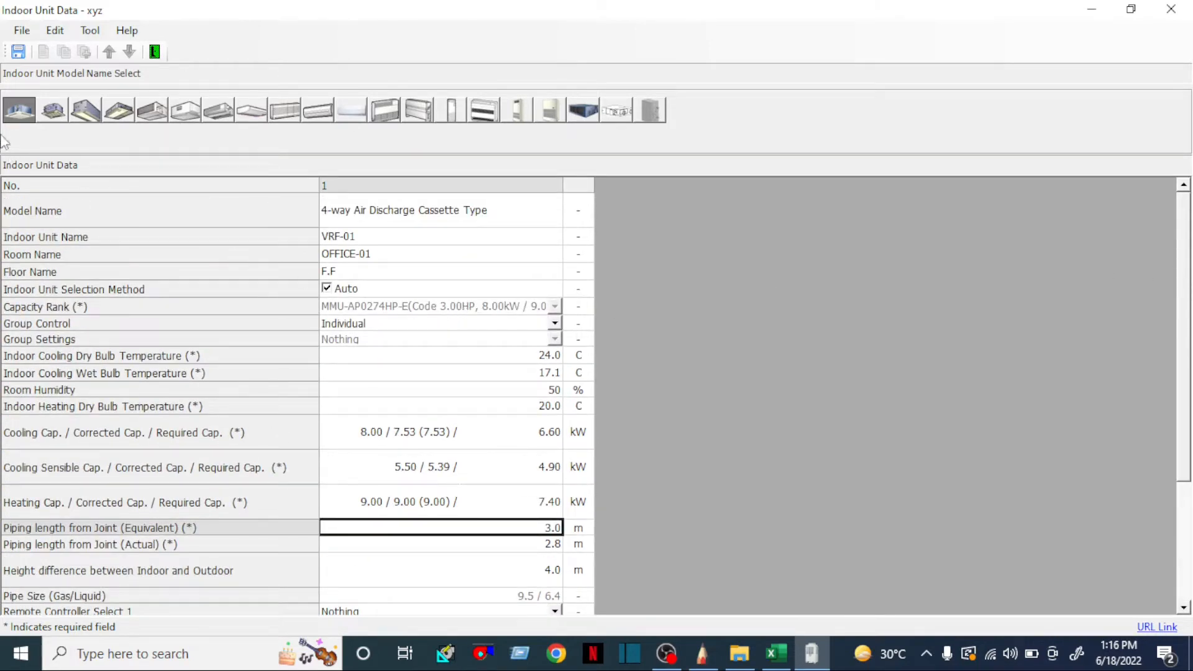
pyautogui.click(18, 53)
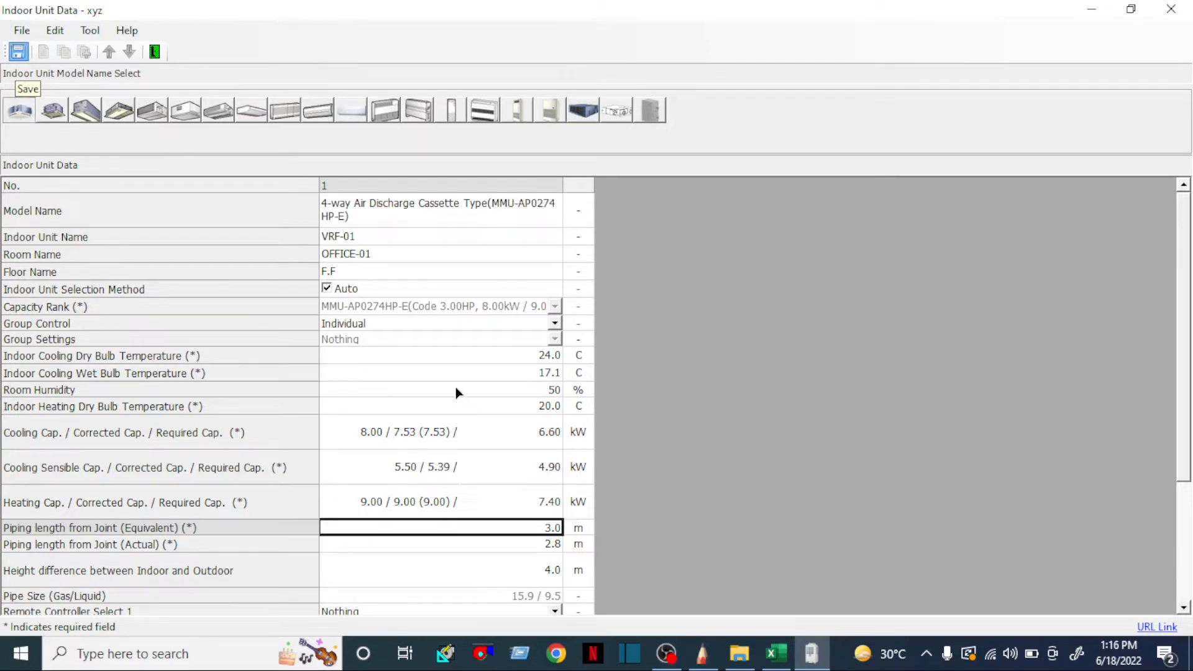
pyautogui.click(19, 53)
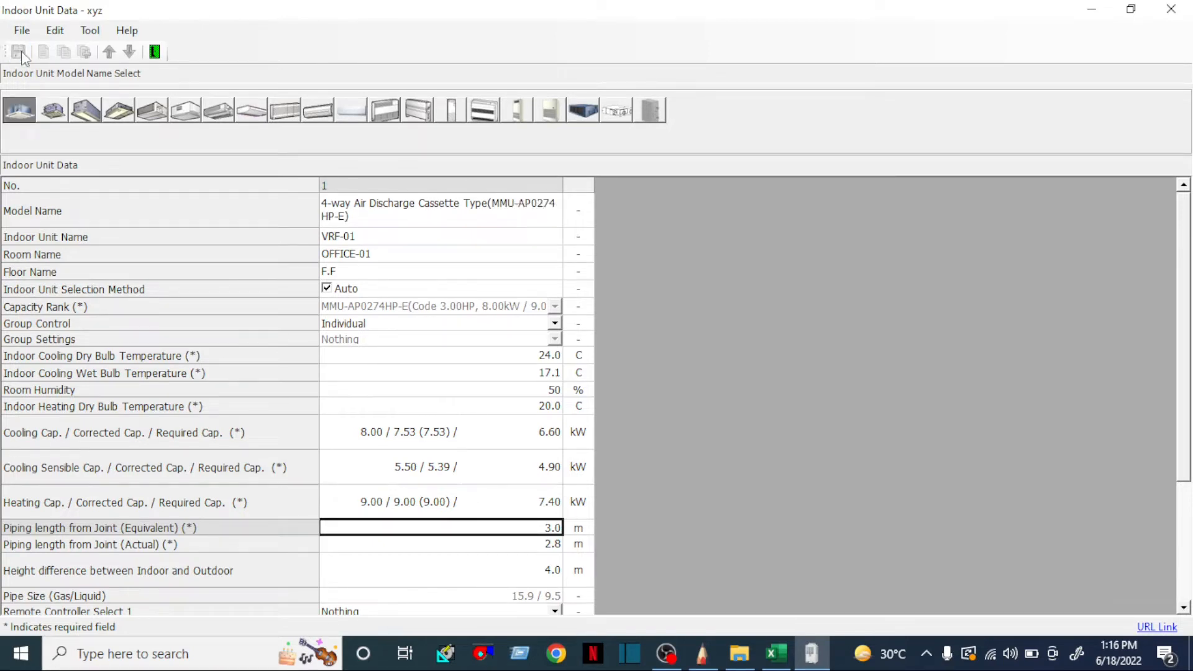
pyautogui.click(1176, 7)
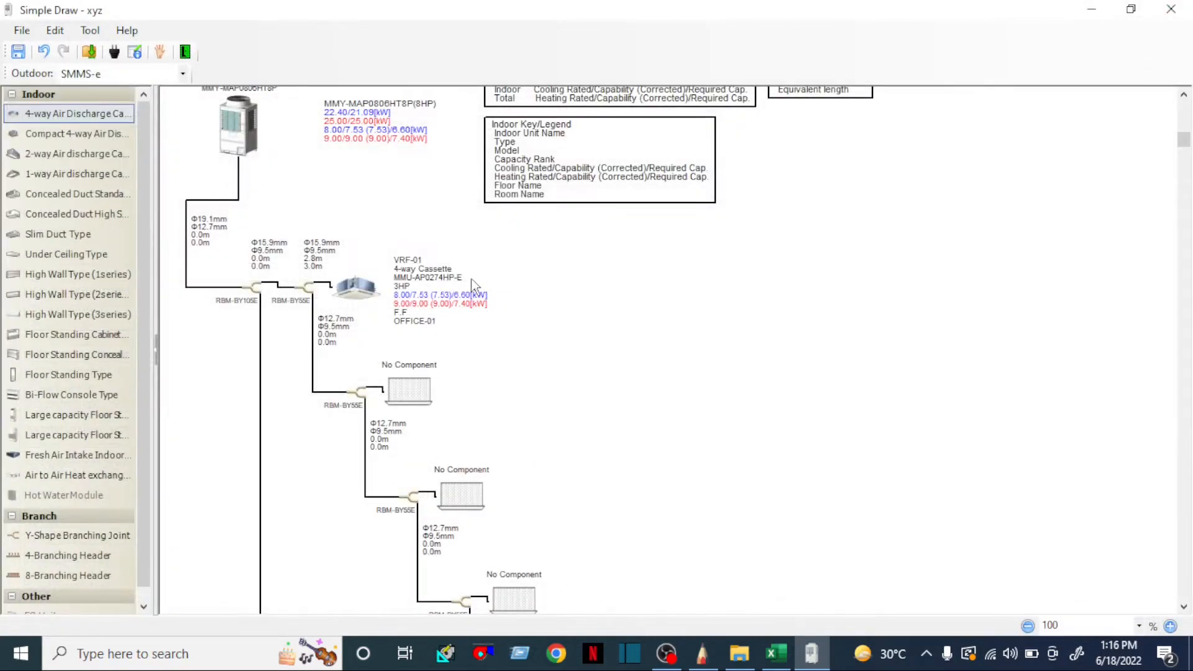
# Look up Meeting room 1's corrected cooling and heating capacities in the Excel judgment table.
pyautogui.scroll(1, 461, 283)
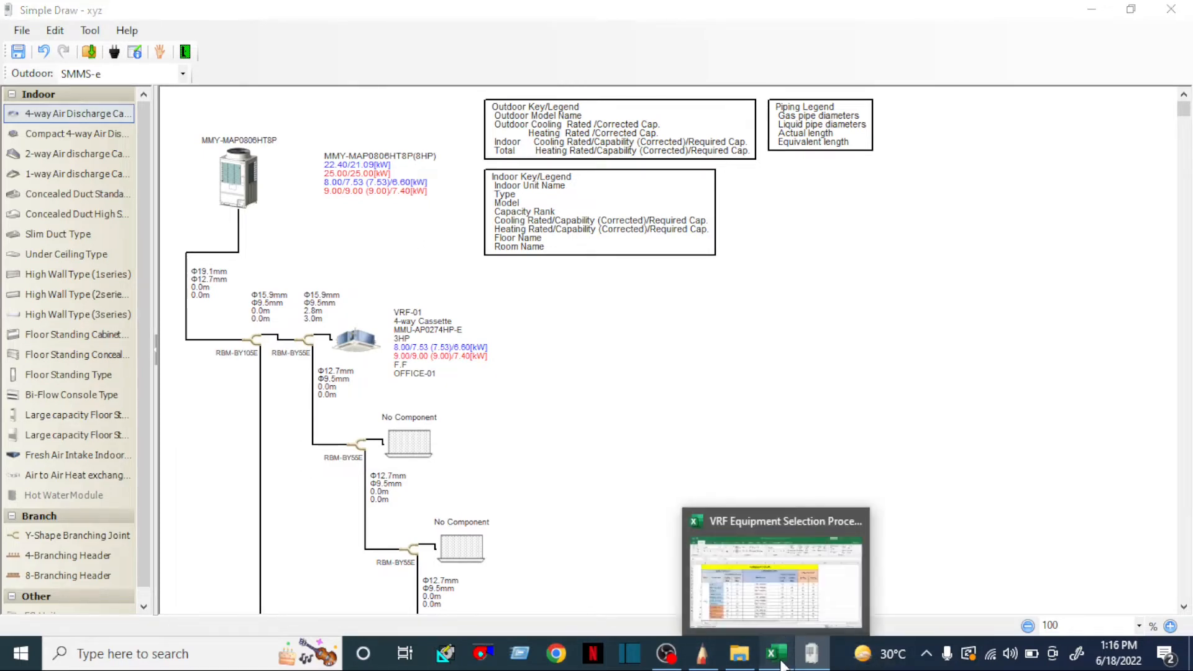
pyautogui.click(808, 590)
pyautogui.click(152, 355)
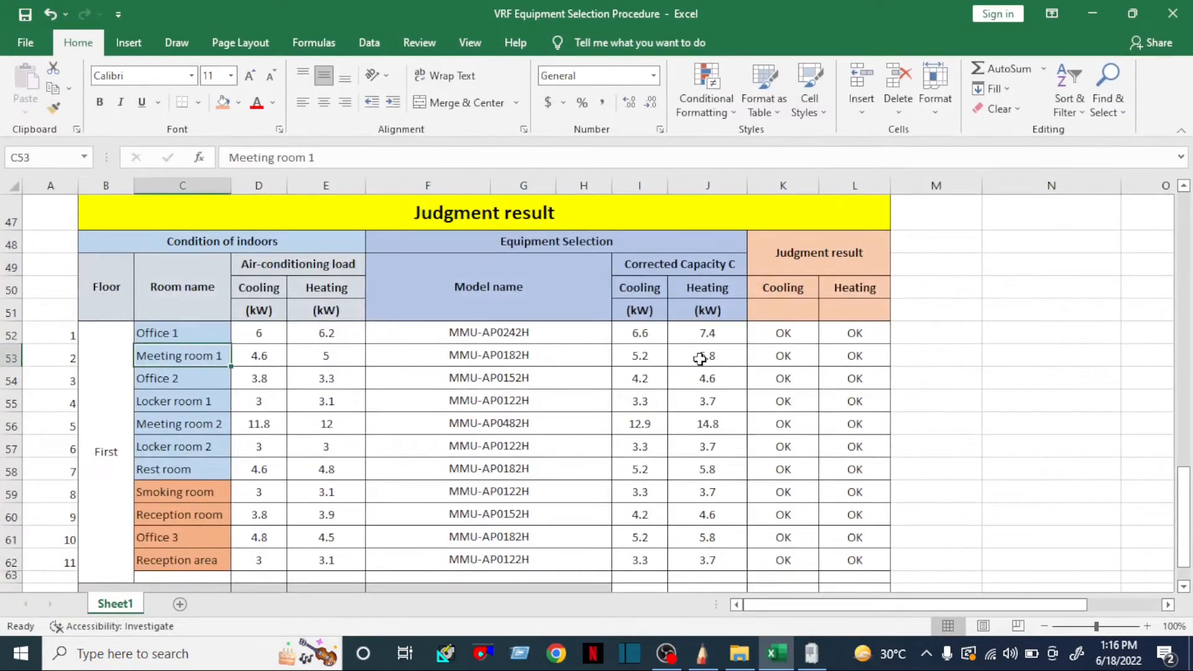
pyautogui.click(653, 357)
pyautogui.click(702, 355)
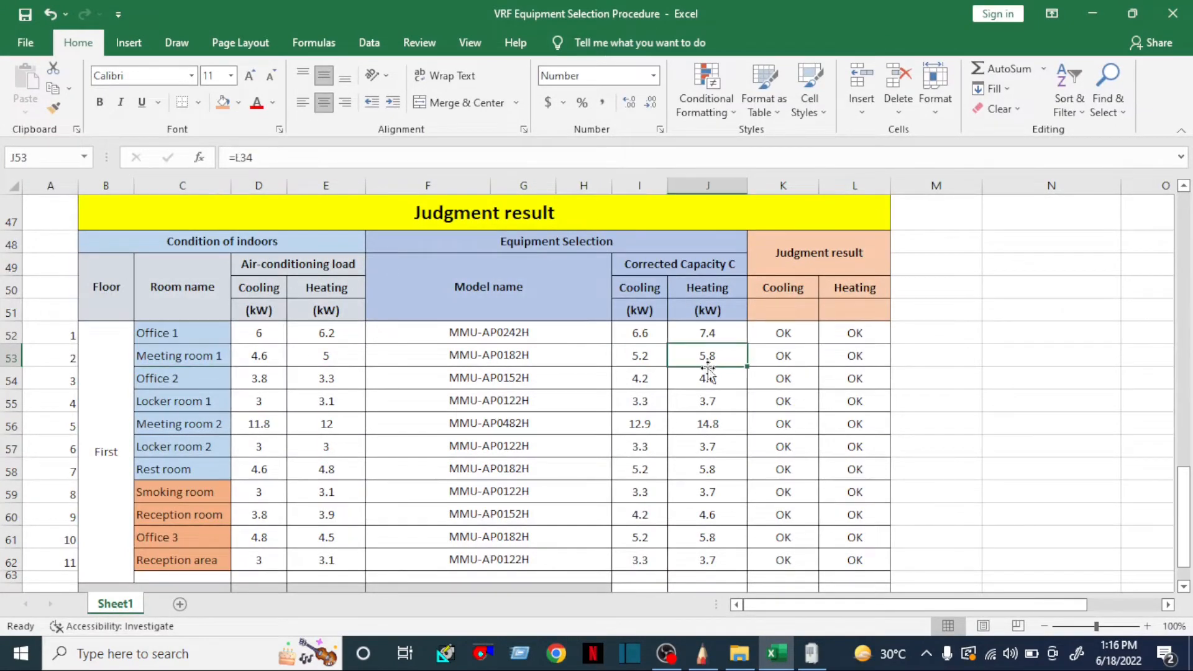
pyautogui.click(819, 658)
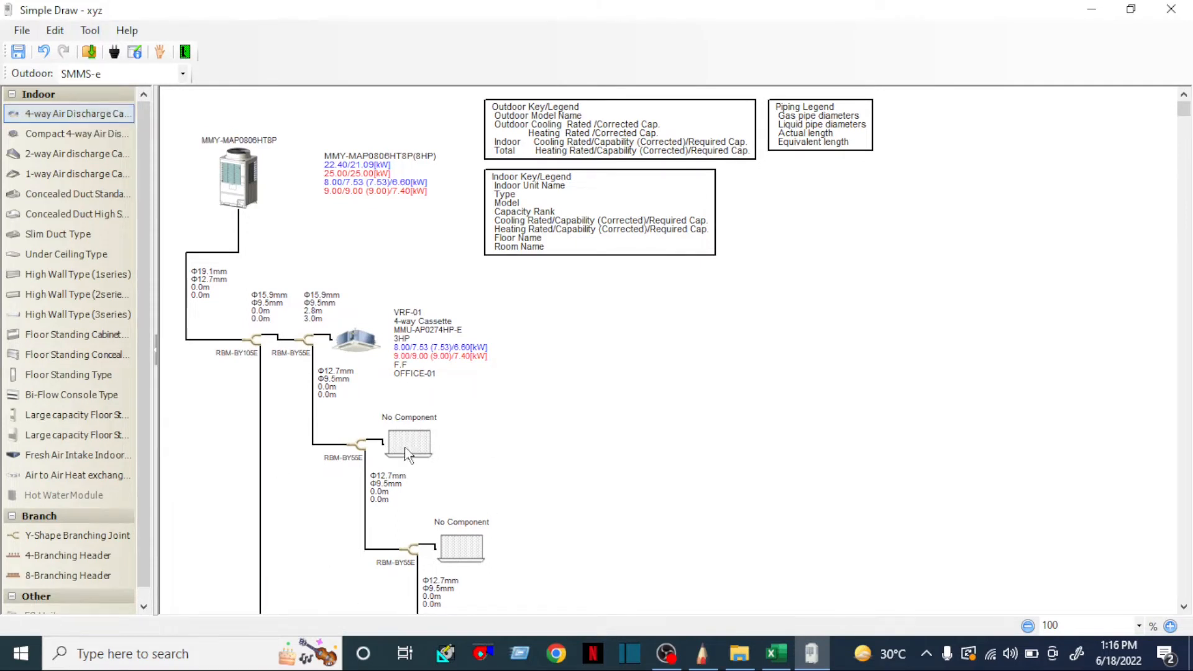
# Copy the VRF-01 indoor unit and paste it into the next empty component slot below it.
pyautogui.rightClick(362, 347)
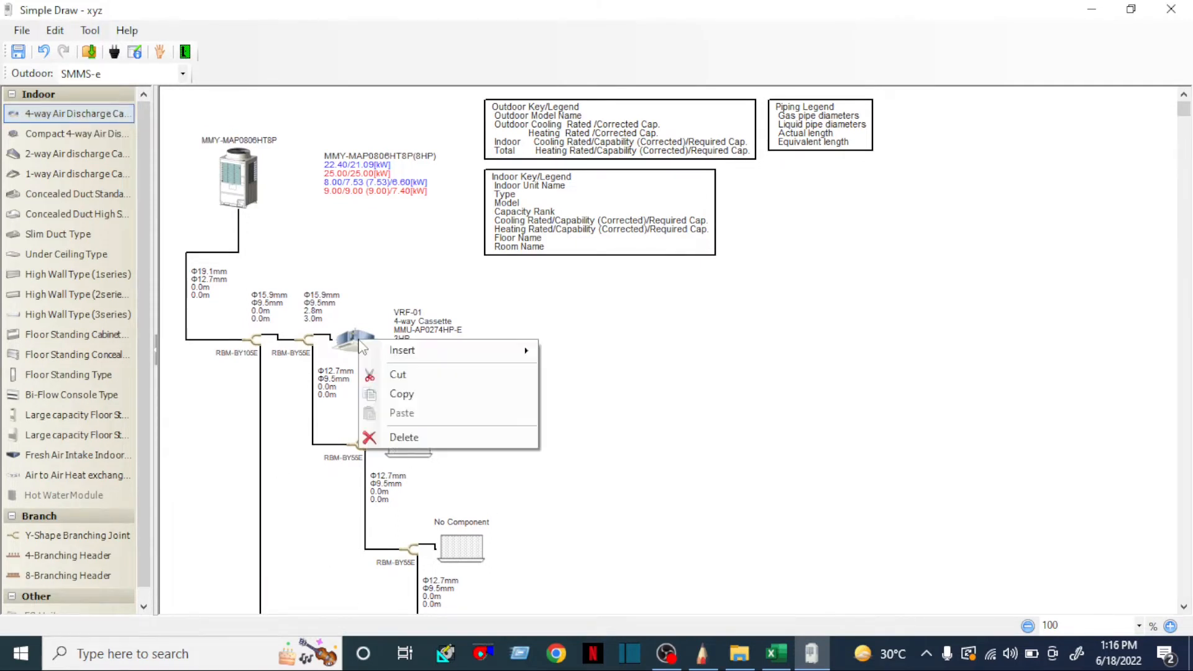
pyautogui.click(387, 393)
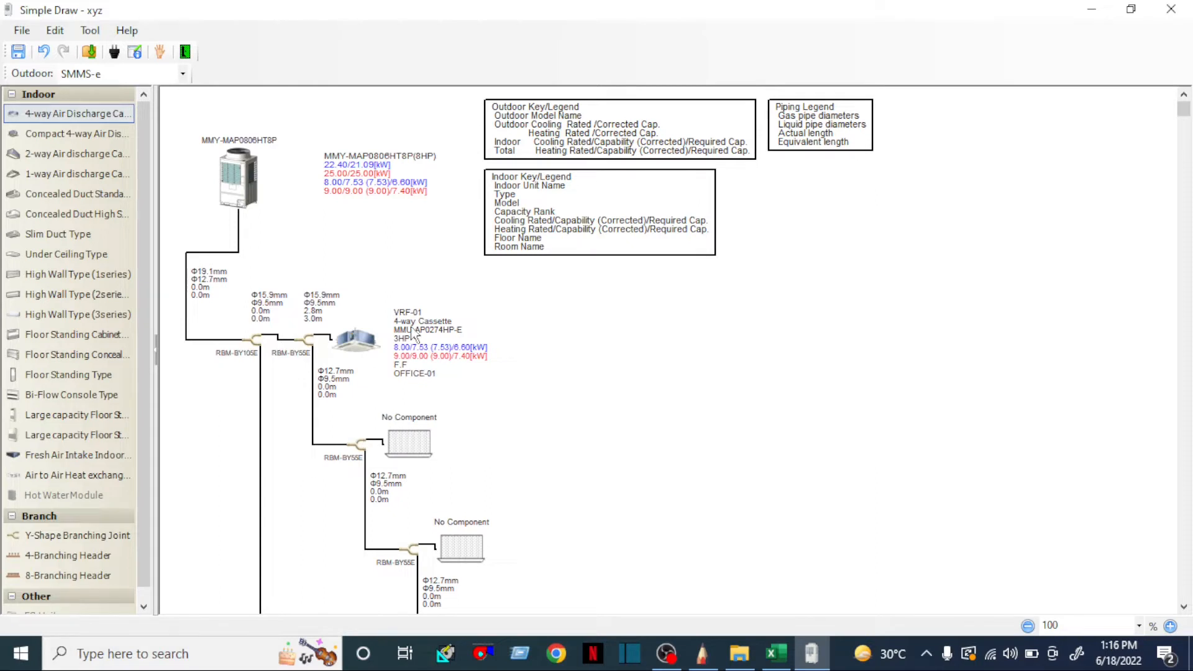
pyautogui.scroll(-1, 410, 335)
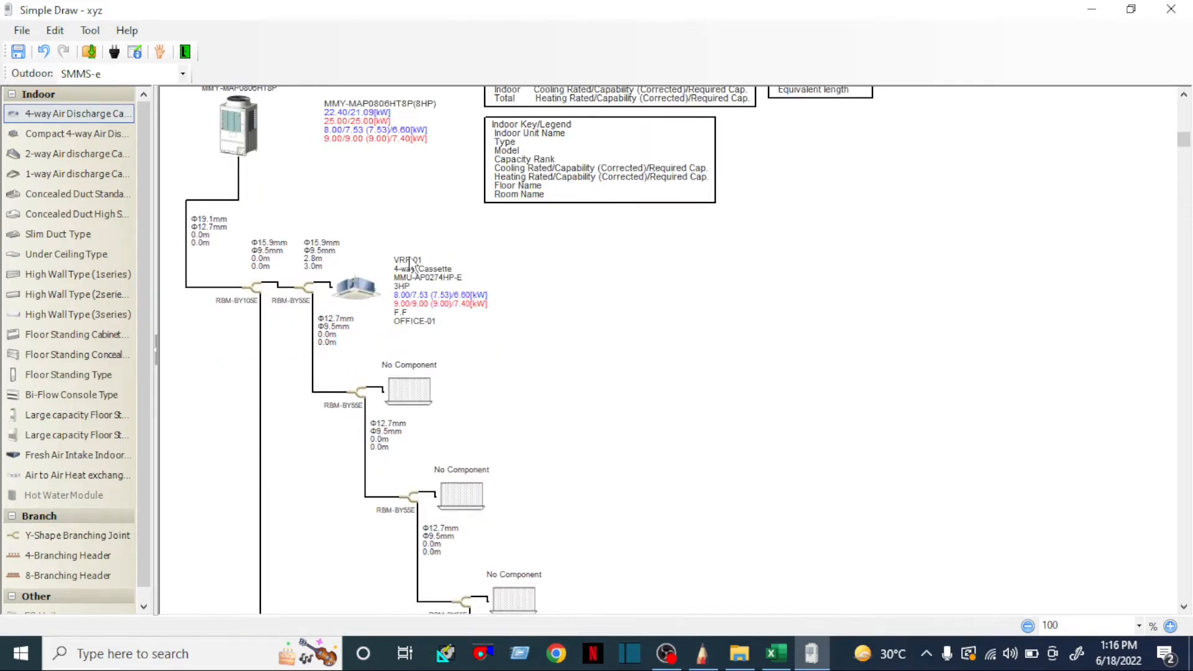
pyautogui.rightClick(415, 387)
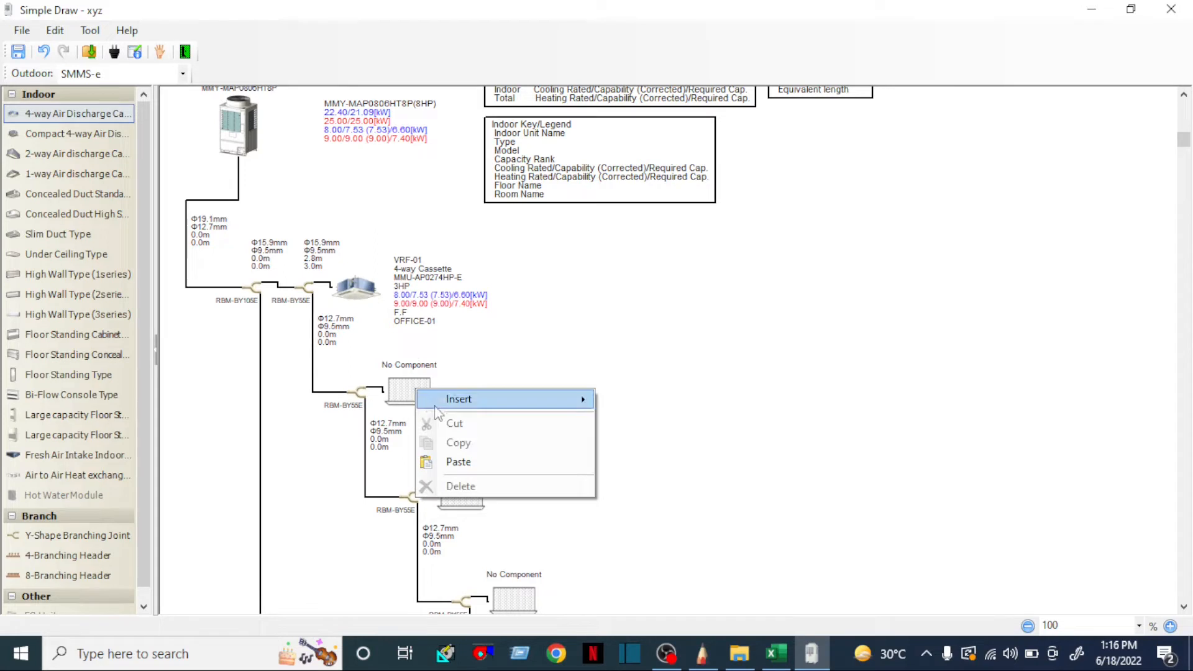
pyautogui.click(452, 460)
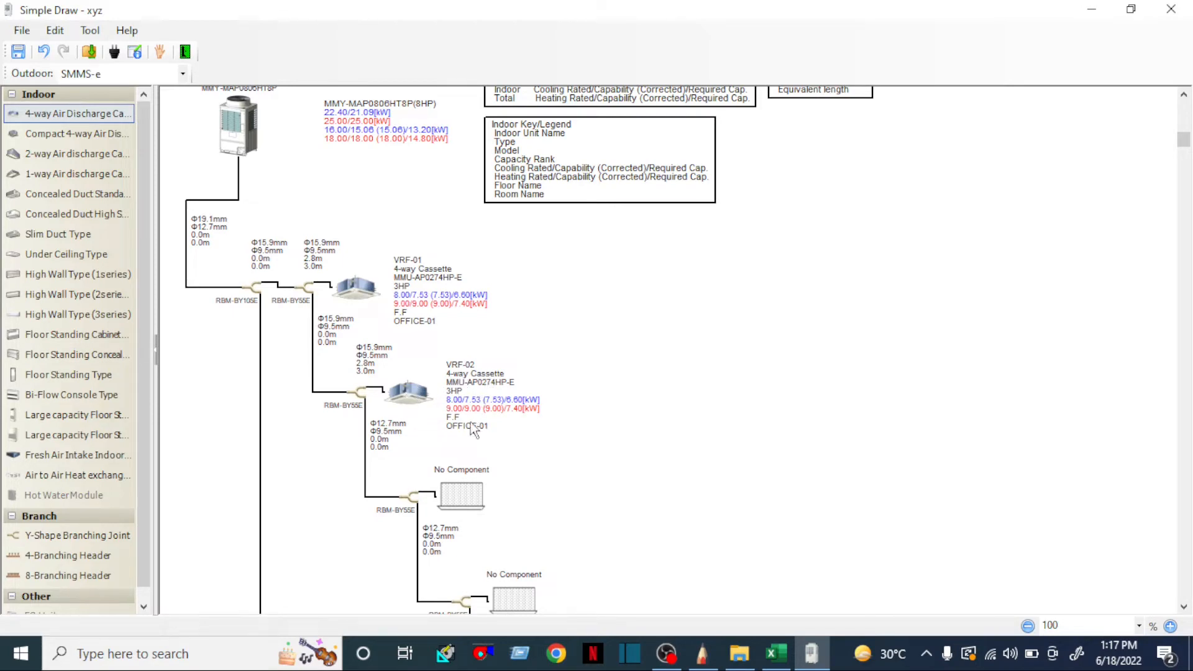
# Open the data of indoor unit VRF-02, check its room in Excel and change the room name to MEETING ROOM-01.
pyautogui.doubleClick(406, 394)
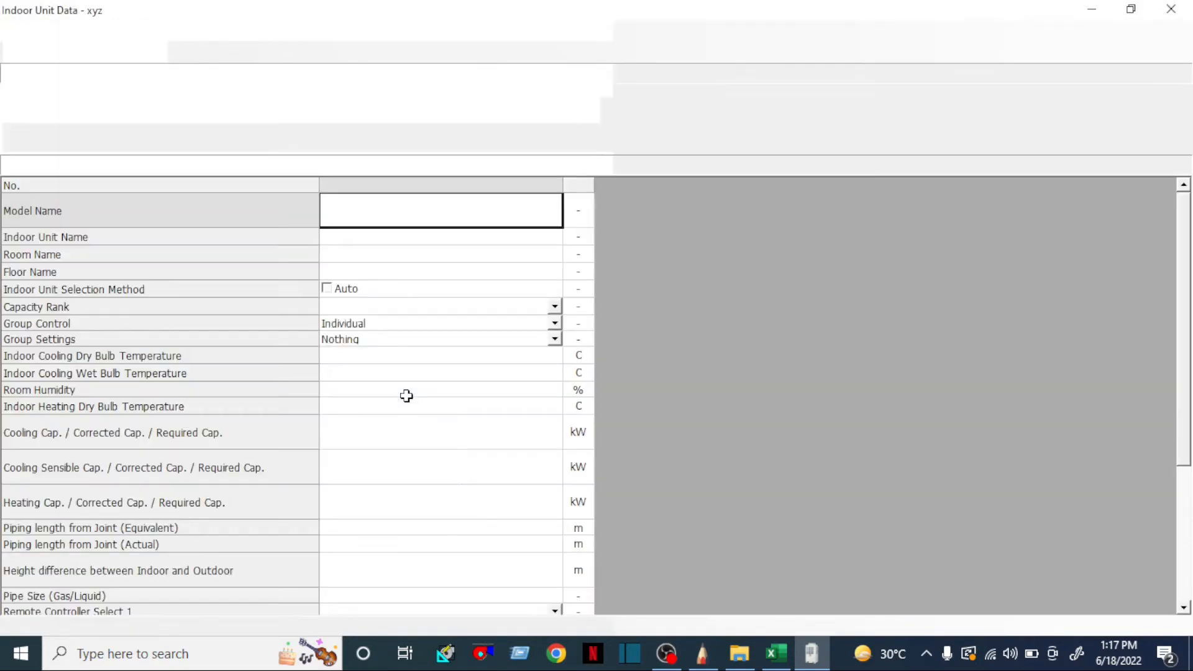
pyautogui.click(389, 255)
pyautogui.click(784, 652)
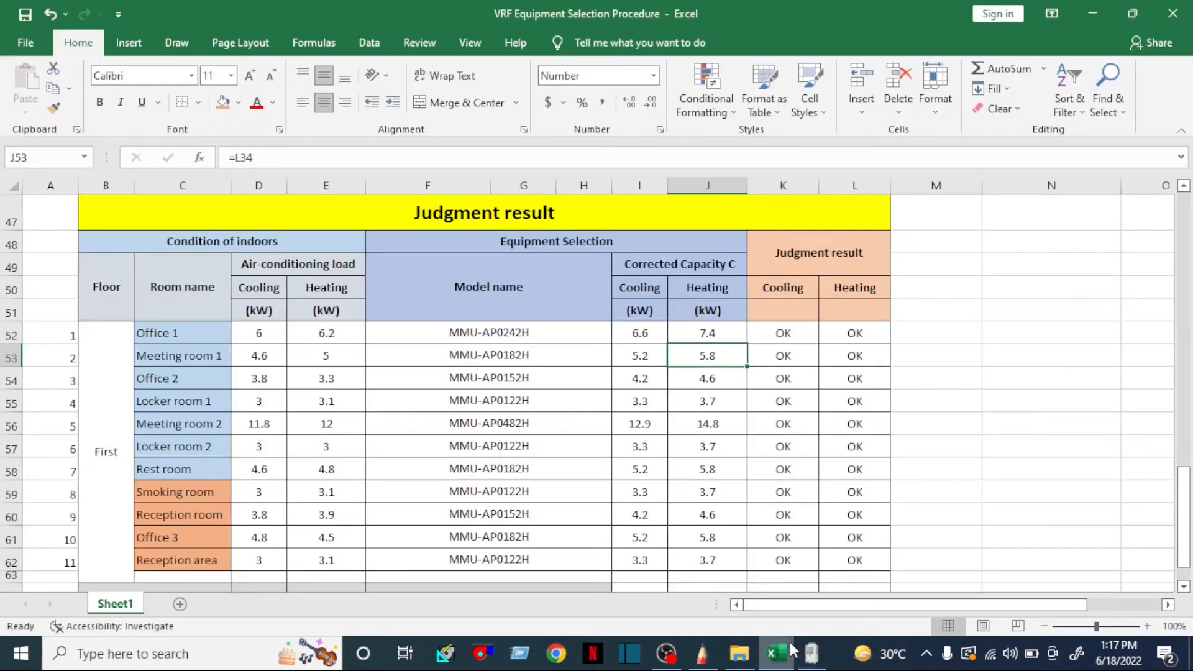
pyautogui.click(810, 653)
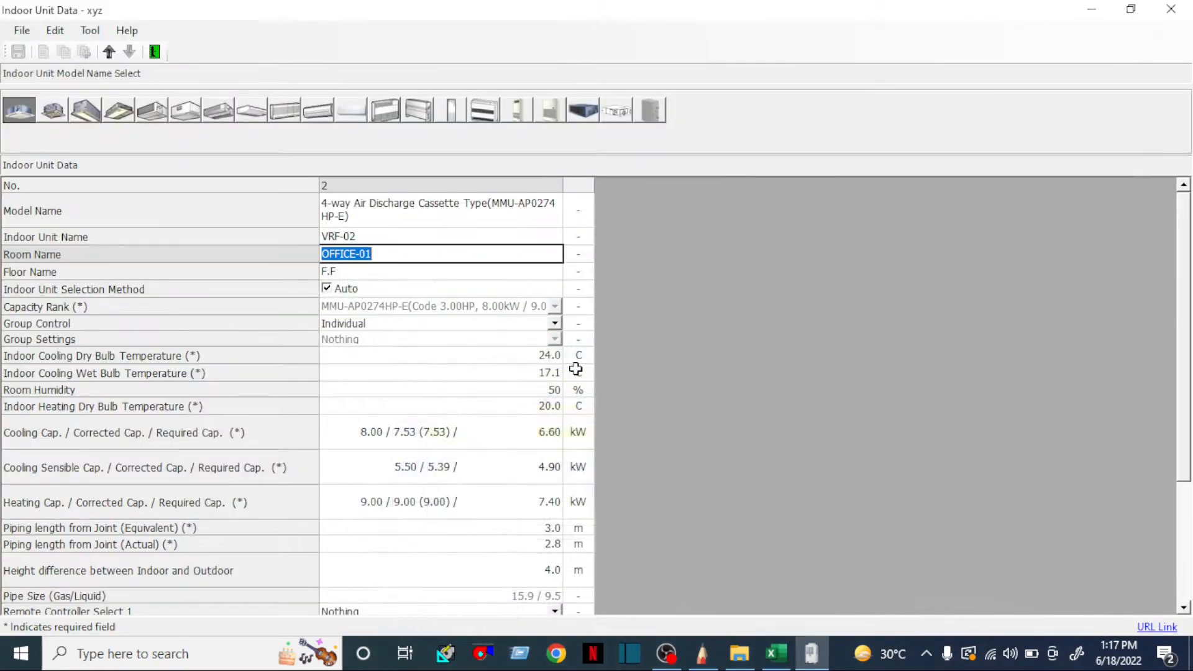
pyautogui.click(354, 254)
pyautogui.press('BackSpace')
pyautogui.press('BackSpace')
pyautogui.press('BackSpace')
pyautogui.press('BackSpace')
pyautogui.press('BackSpace')
pyautogui.press('BackSpace')
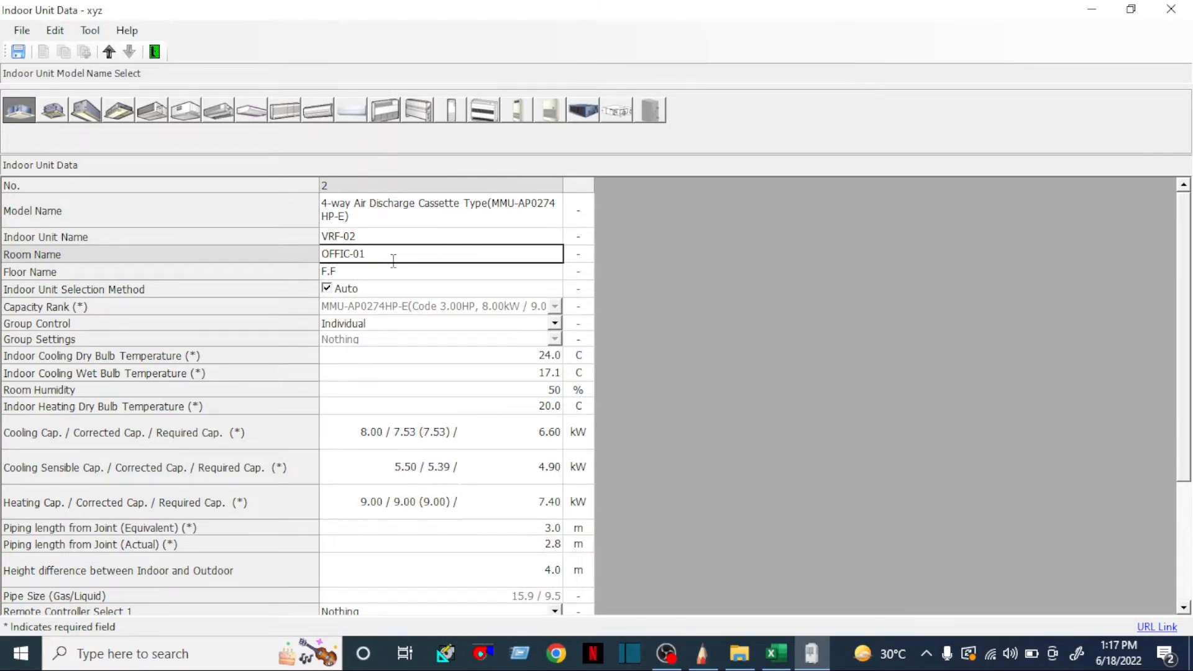
pyautogui.write('MEETING ROOM')
pyautogui.click(379, 361)
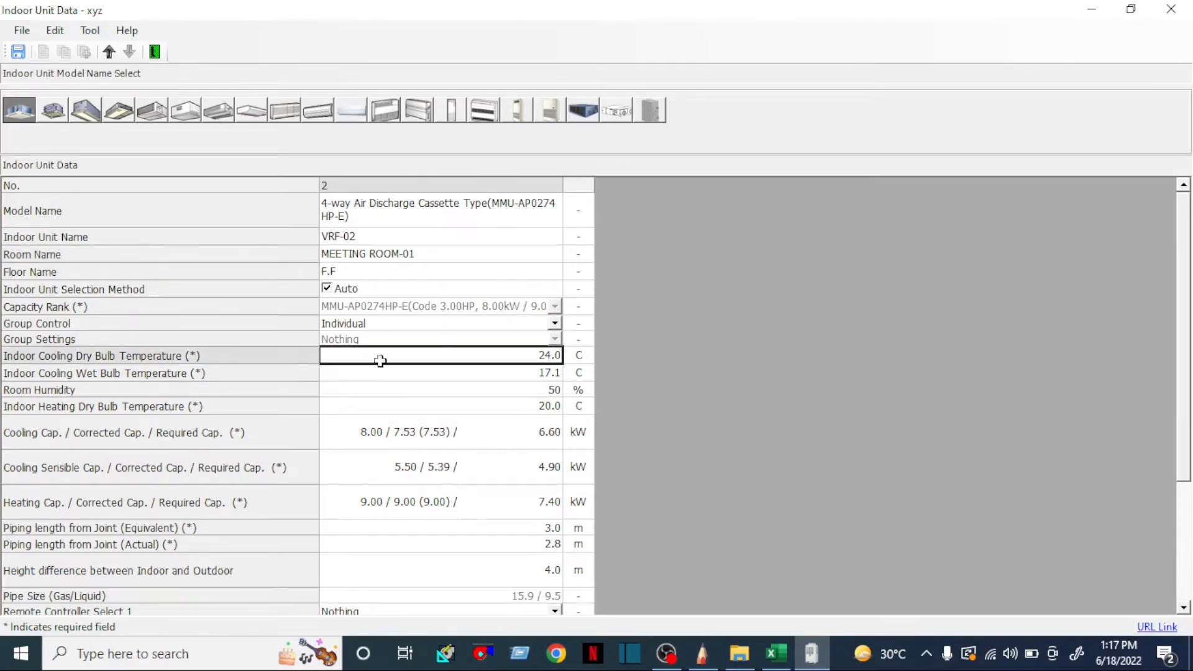
pyautogui.click(535, 373)
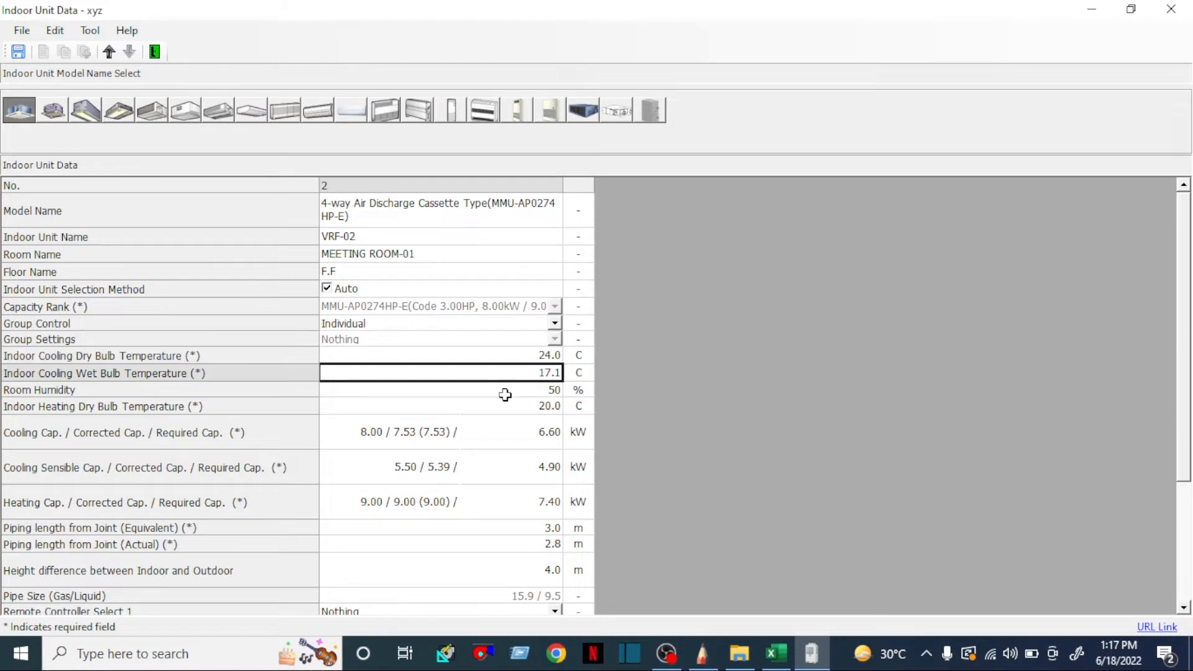
# Check VRF-02's indoor conditions and set its required cooling capacity to 5.20 kW, taken from Meeting room 1 in the Excel judgment table.
pyautogui.click(506, 393)
pyautogui.click(507, 408)
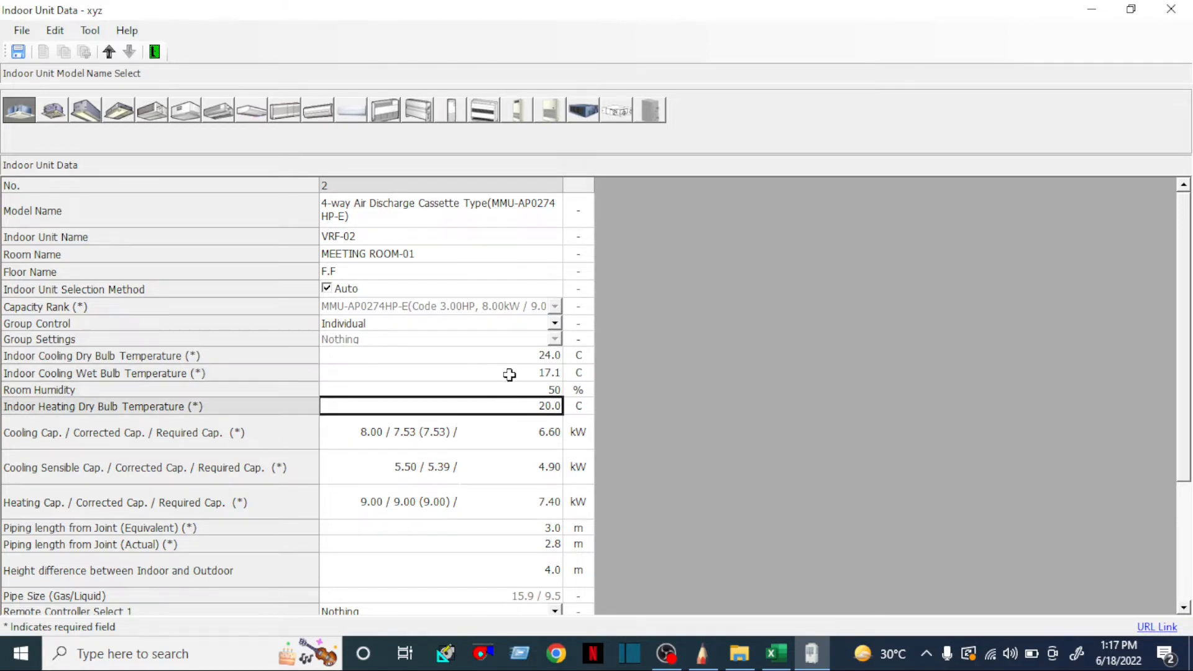
pyautogui.click(507, 352)
pyautogui.click(514, 390)
pyautogui.click(514, 405)
pyautogui.click(521, 430)
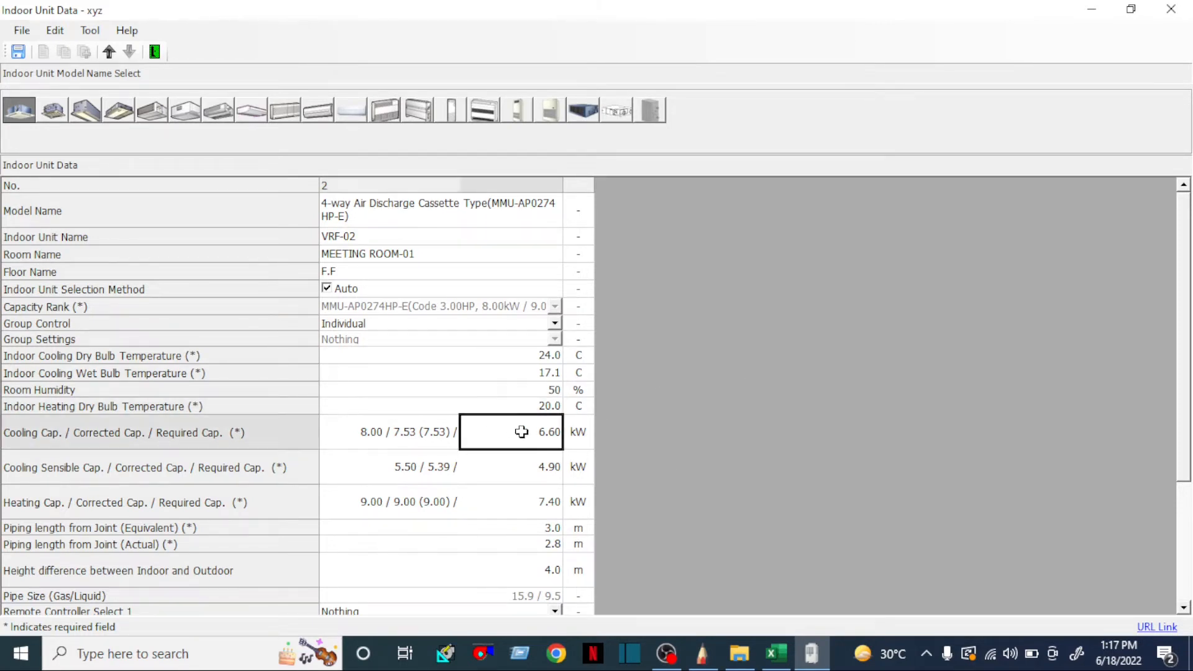
pyautogui.click(776, 654)
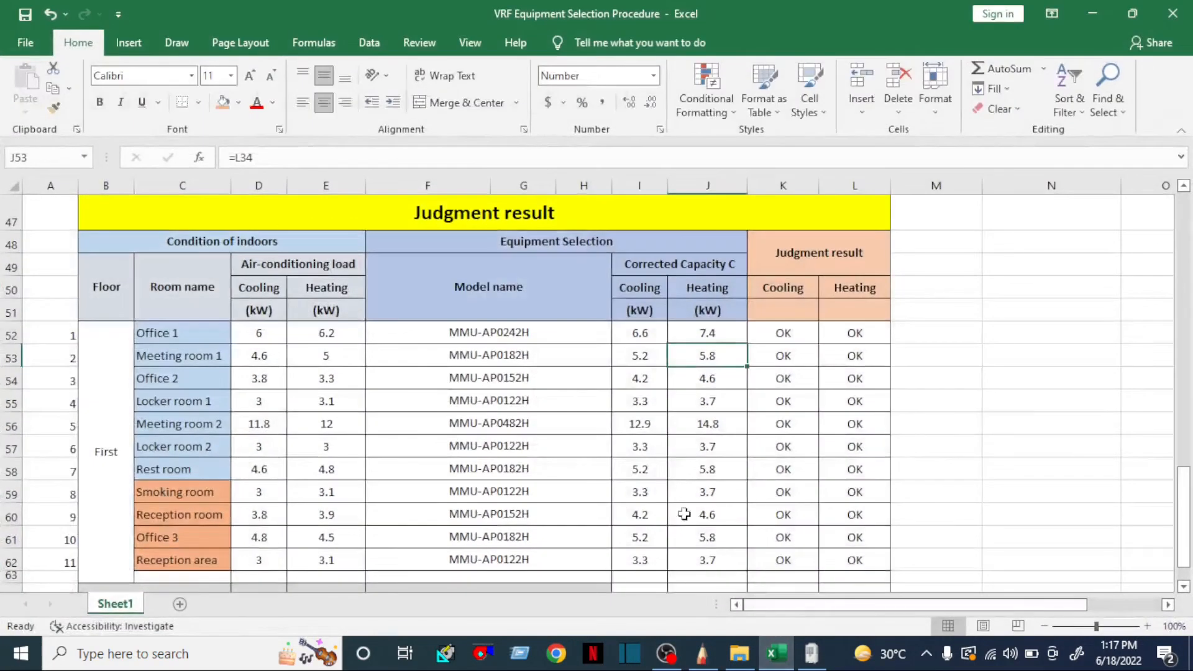
pyautogui.click(641, 352)
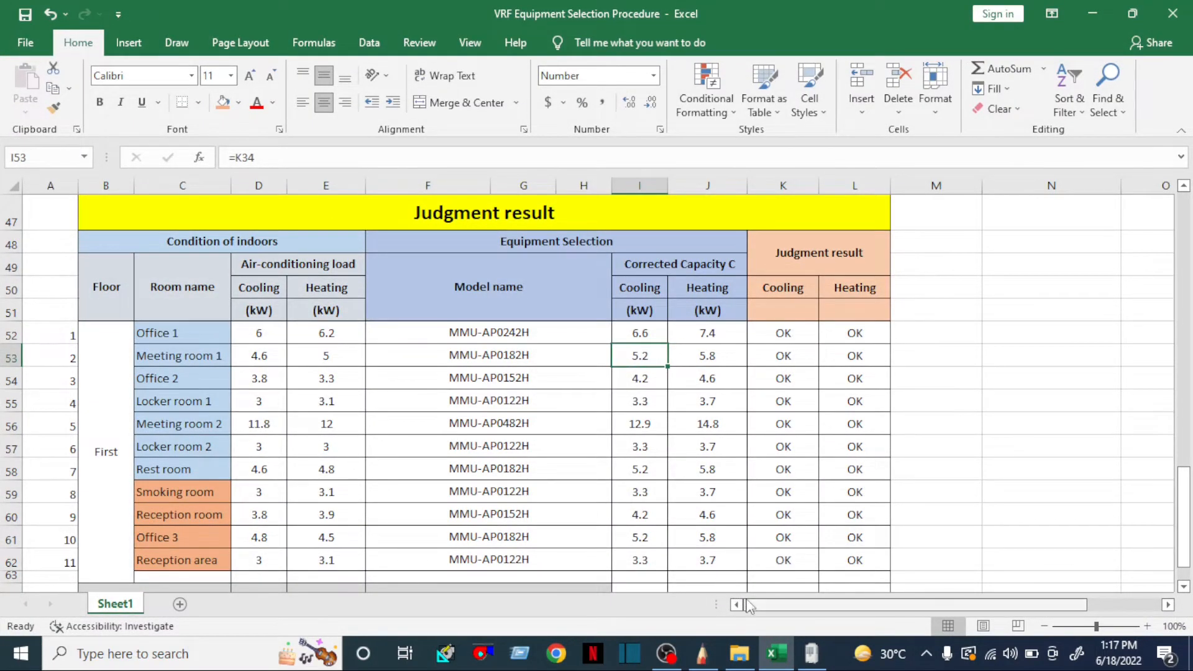
pyautogui.click(777, 653)
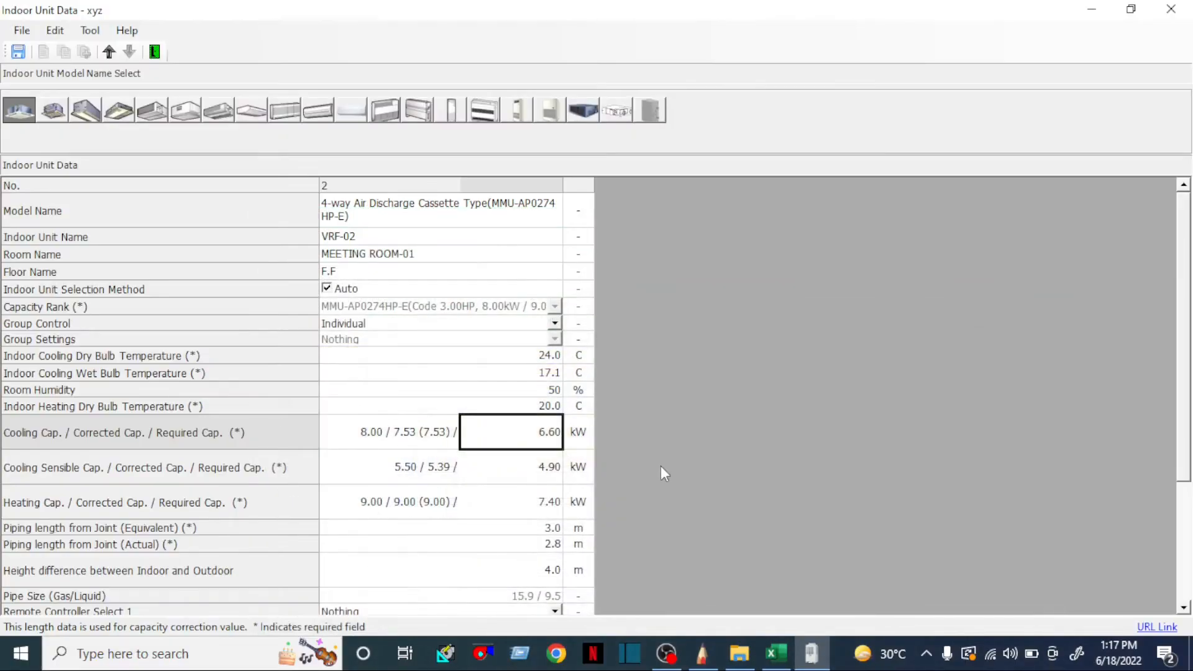
pyautogui.write('5.20')
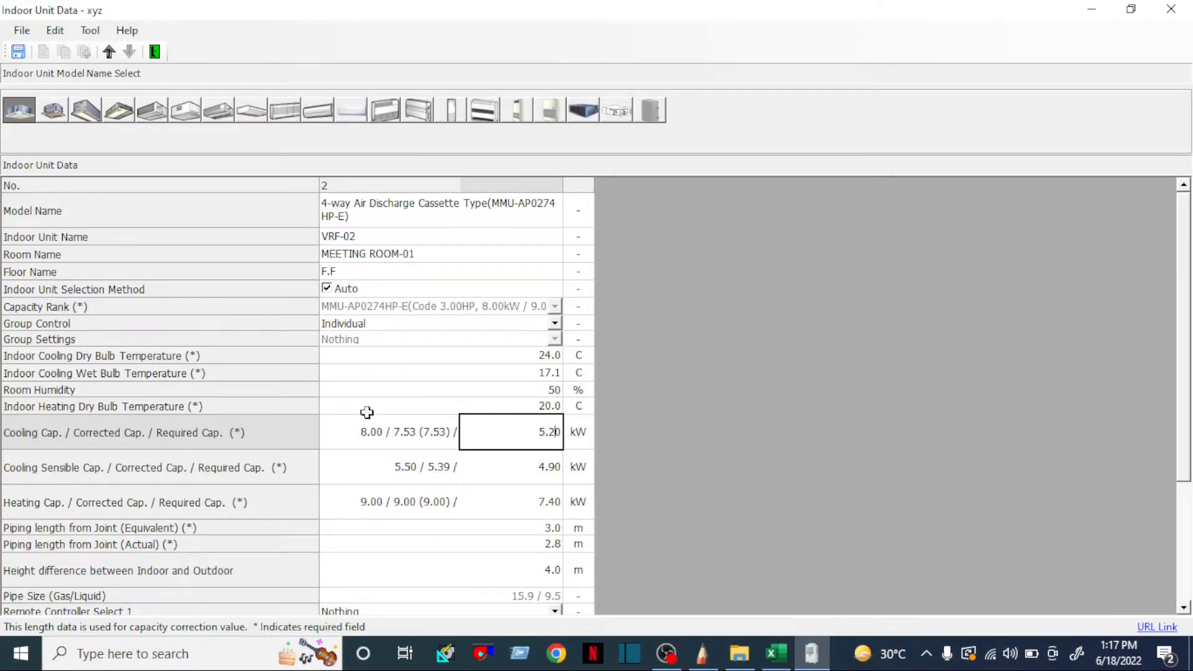
# Set VRF-02's required sensible cooling capacity to 5.50 kW and required heating capacity to 5.80 kW, checking against the Excel table.
pyautogui.click(543, 470)
pyautogui.write('5.00')
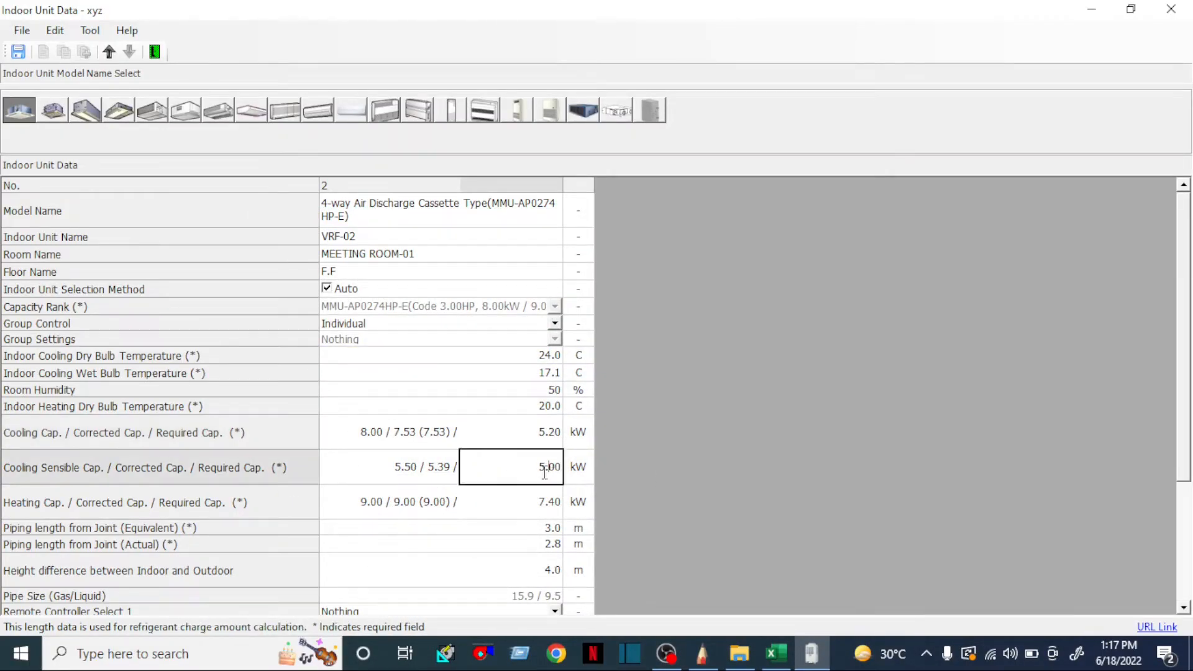
pyautogui.click(543, 493)
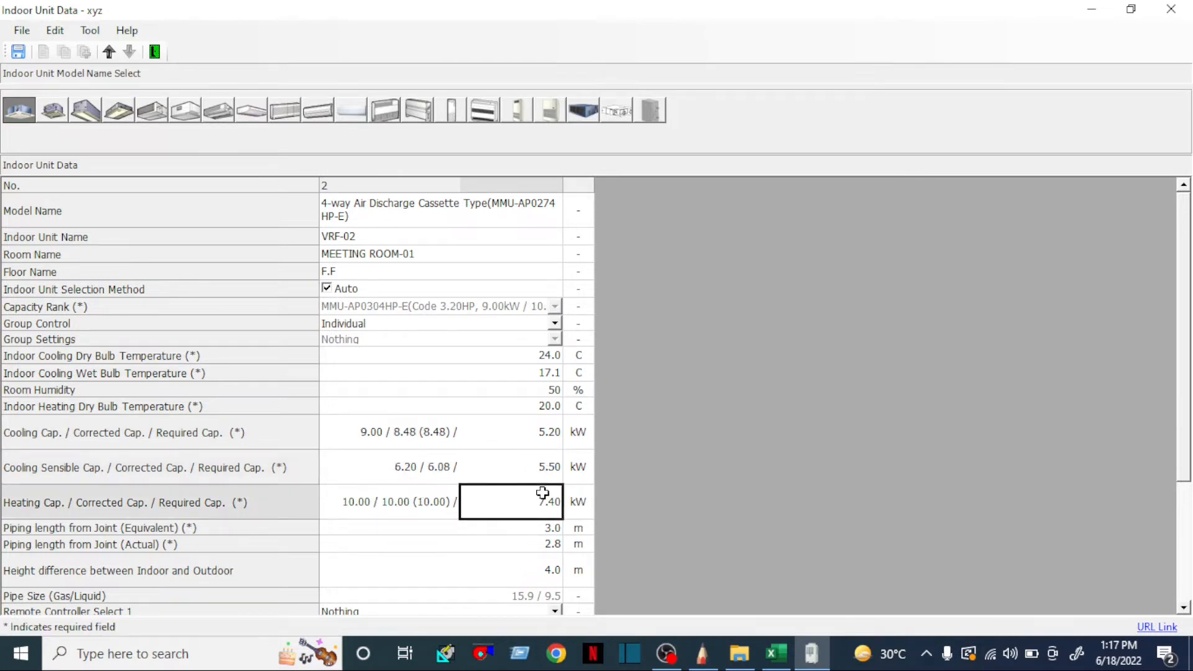
pyautogui.write('5.00')
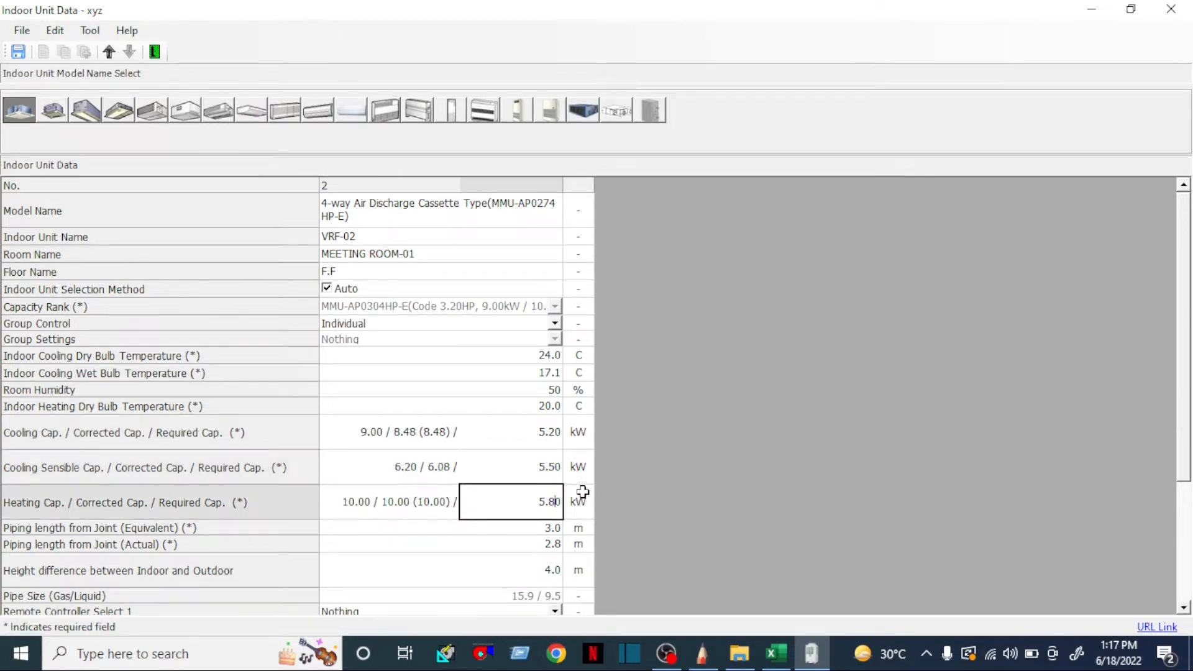
pyautogui.click(776, 653)
pyautogui.click(807, 654)
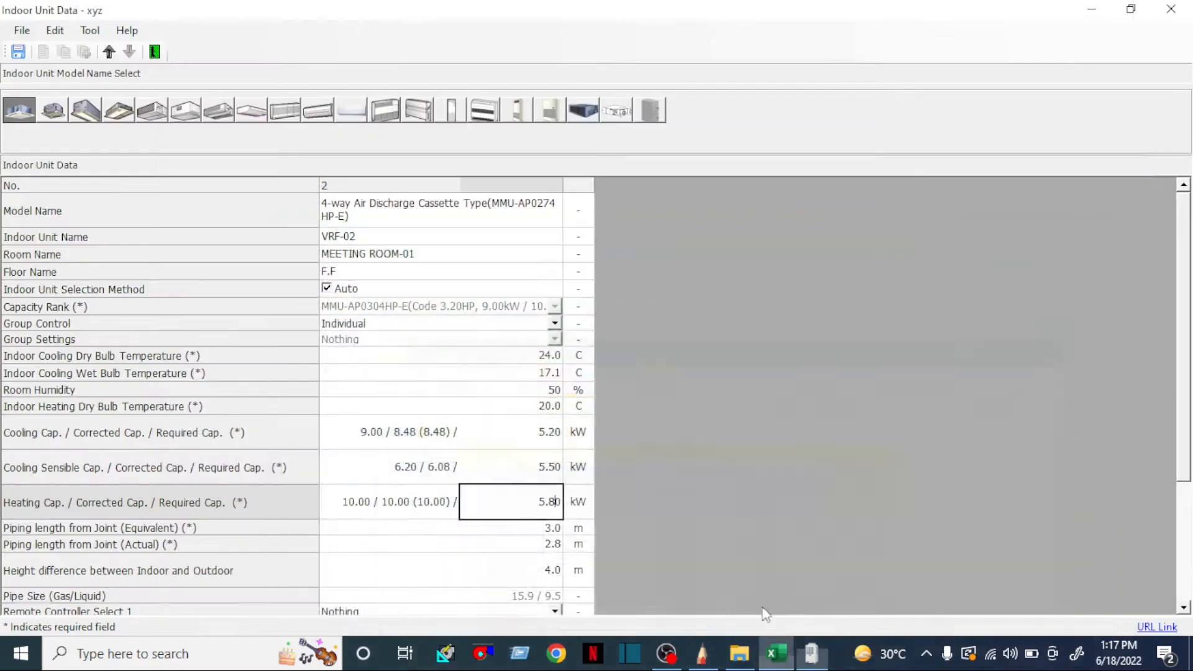
# Consult the floor sketch and set VRF-02's piping length from joint to 4.0 m equivalent and 3.8 m actual.
pyautogui.click(531, 528)
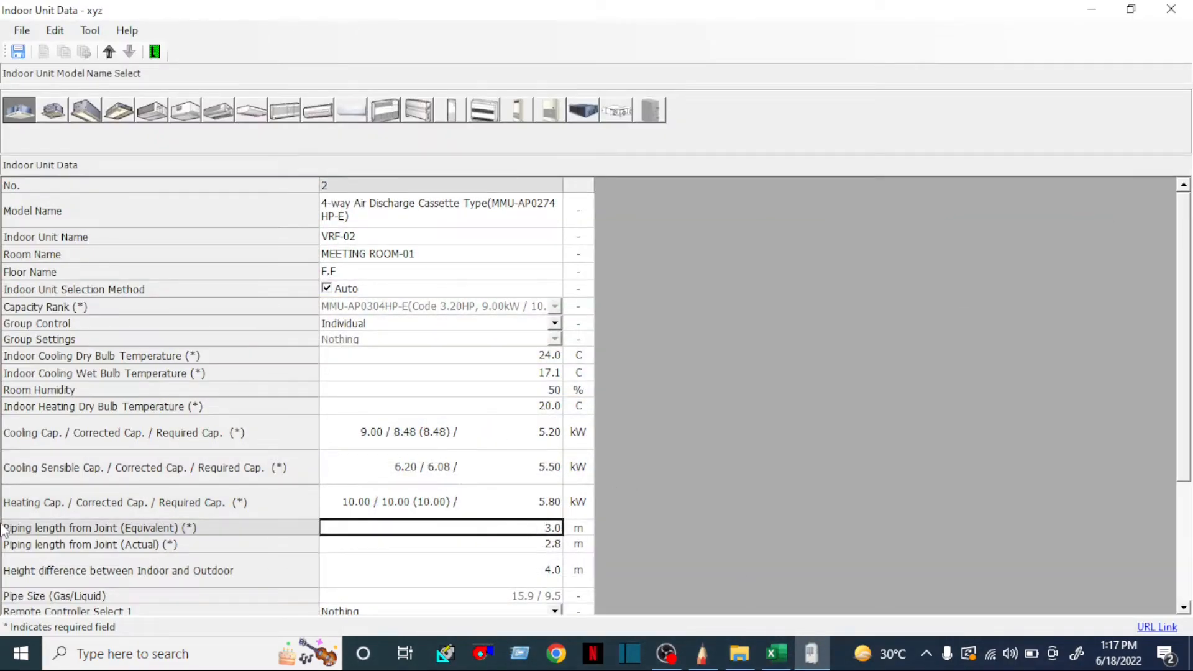
pyautogui.click(702, 654)
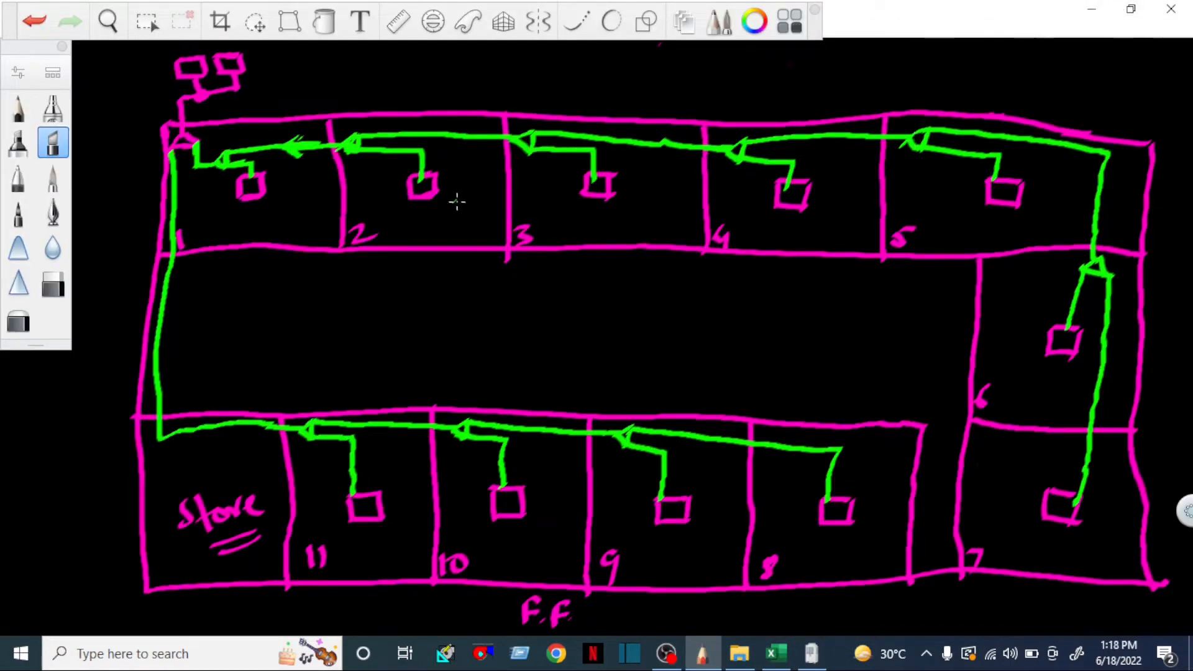
pyautogui.click(1091, 9)
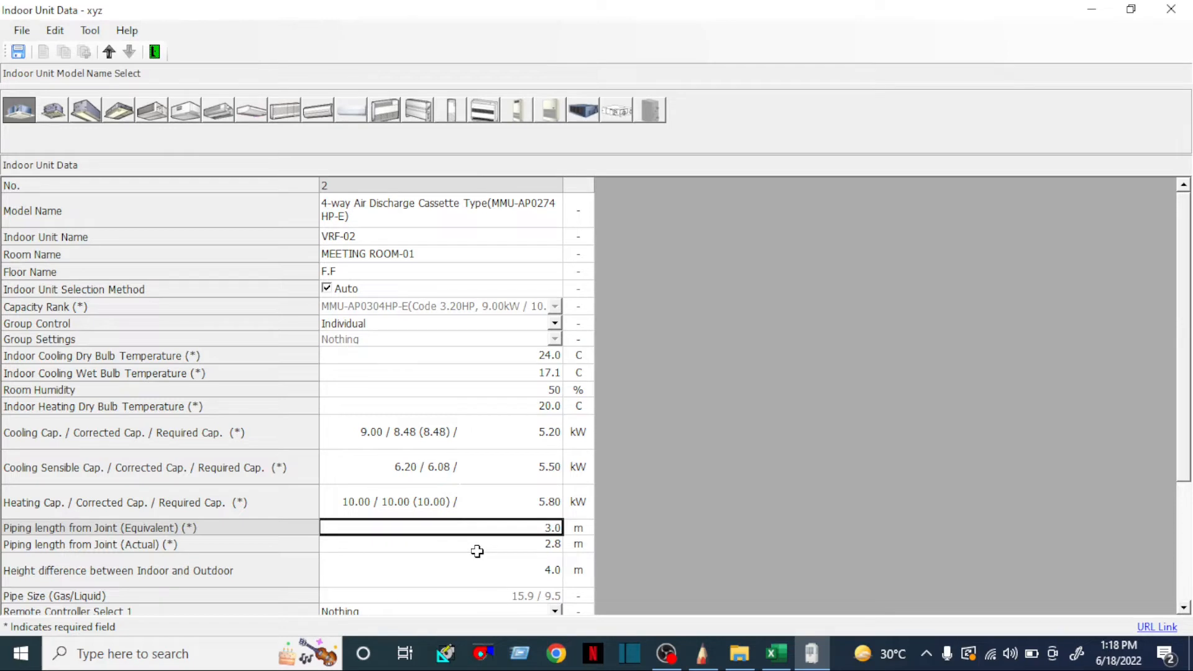
pyautogui.write('4.0')
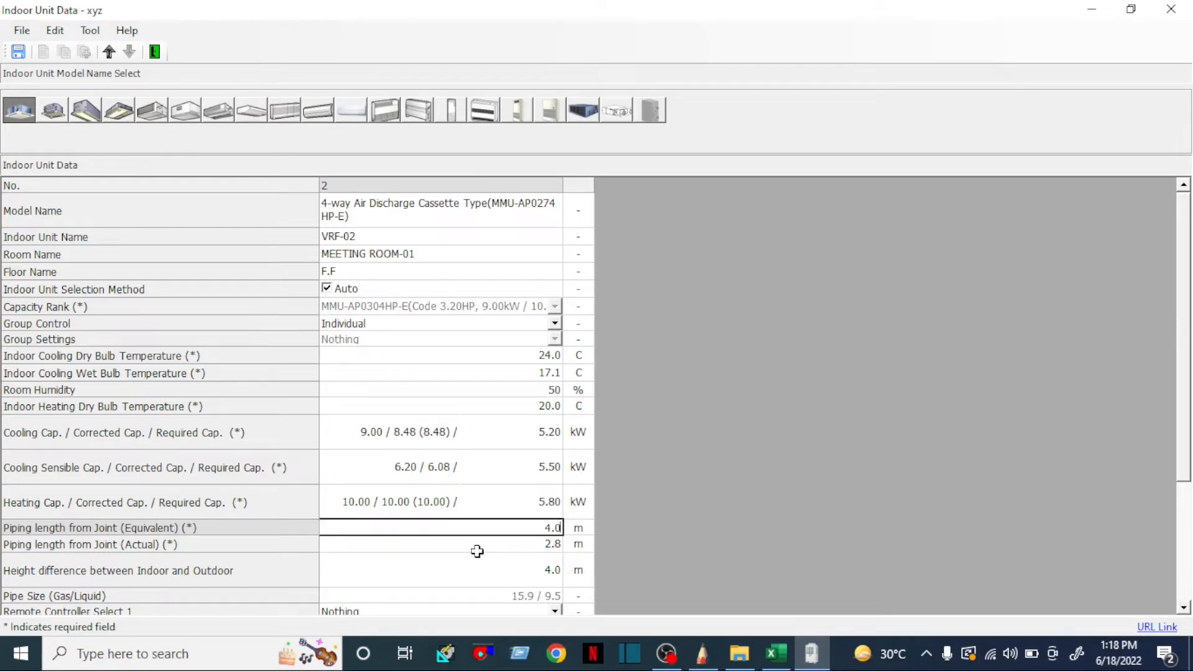
pyautogui.click(477, 551)
pyautogui.write('3.0')
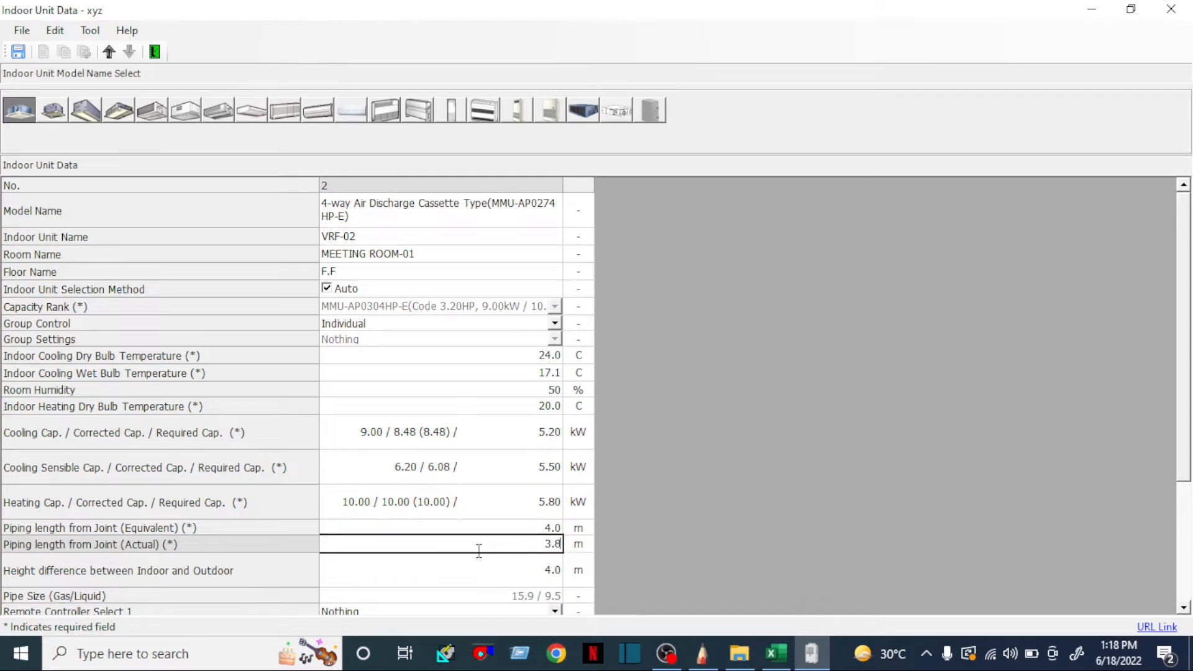
# Review VRF-02's height difference and remaining settings, save the indoor unit data and return to the system drawing.
pyautogui.click(510, 569)
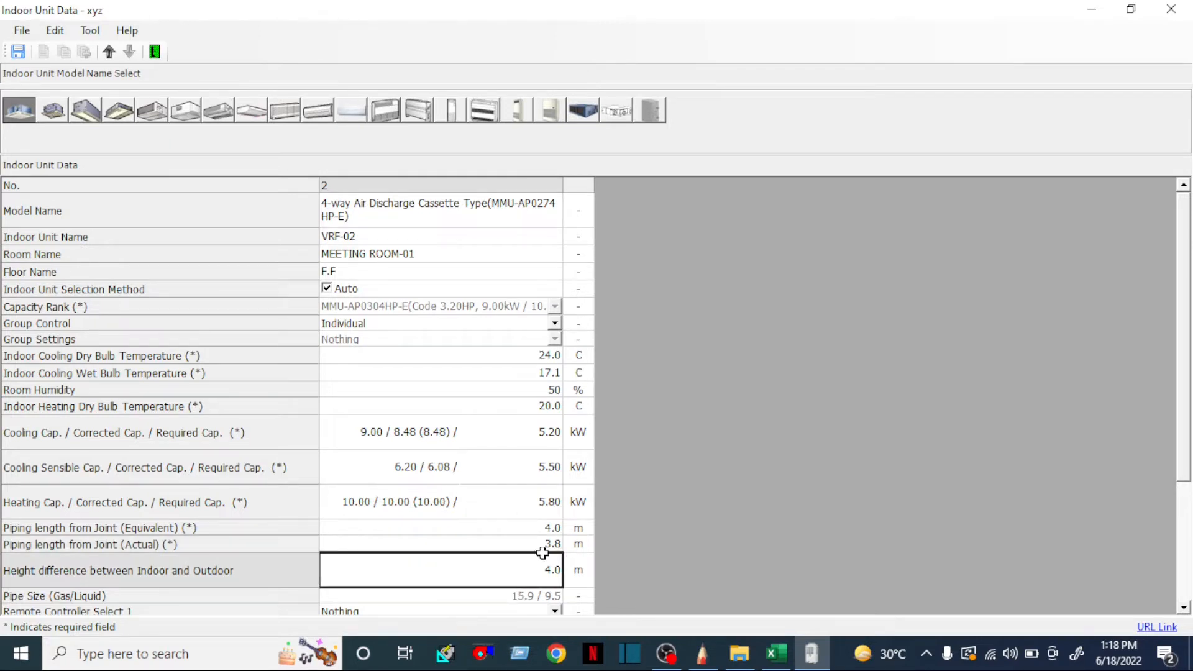
pyautogui.moveTo(1188, 253)
pyautogui.mouseDown()
pyautogui.moveTo(1192, 460)
pyautogui.moveTo(1190, 243)
pyautogui.mouseUp()
pyautogui.click(19, 58)
pyautogui.click(1171, 8)
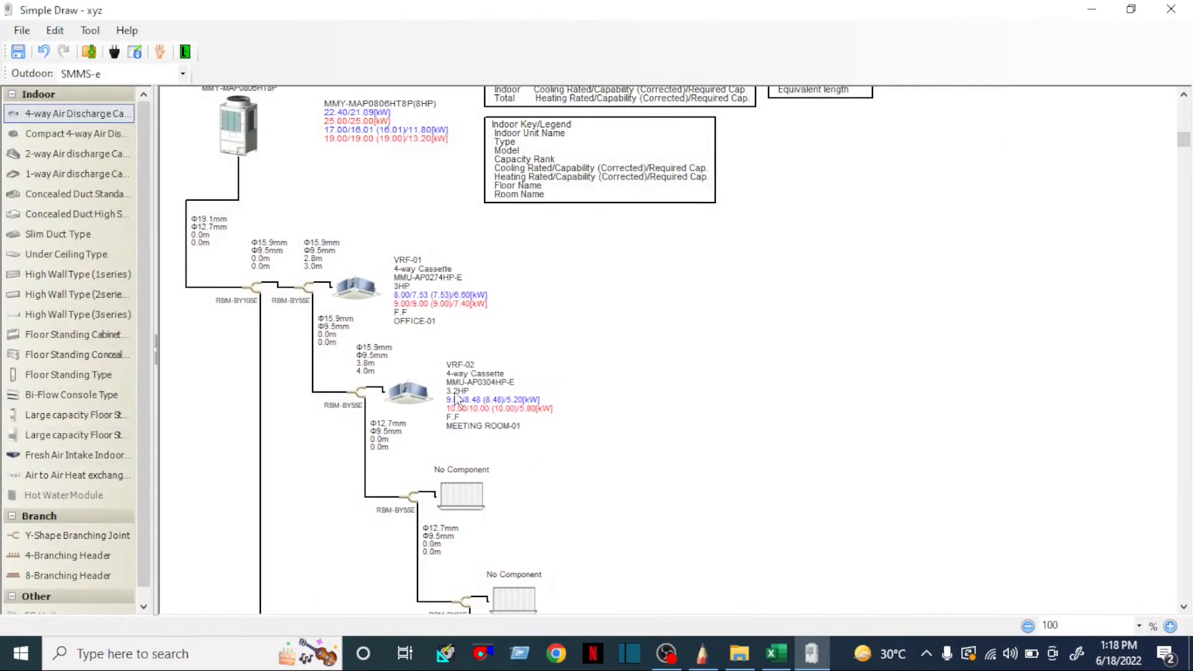
# Place a 4-way Air Discharge Cassette in the empty component slot below VRF-02 and open its indoor unit data.
pyautogui.scroll(-1, 426, 442)
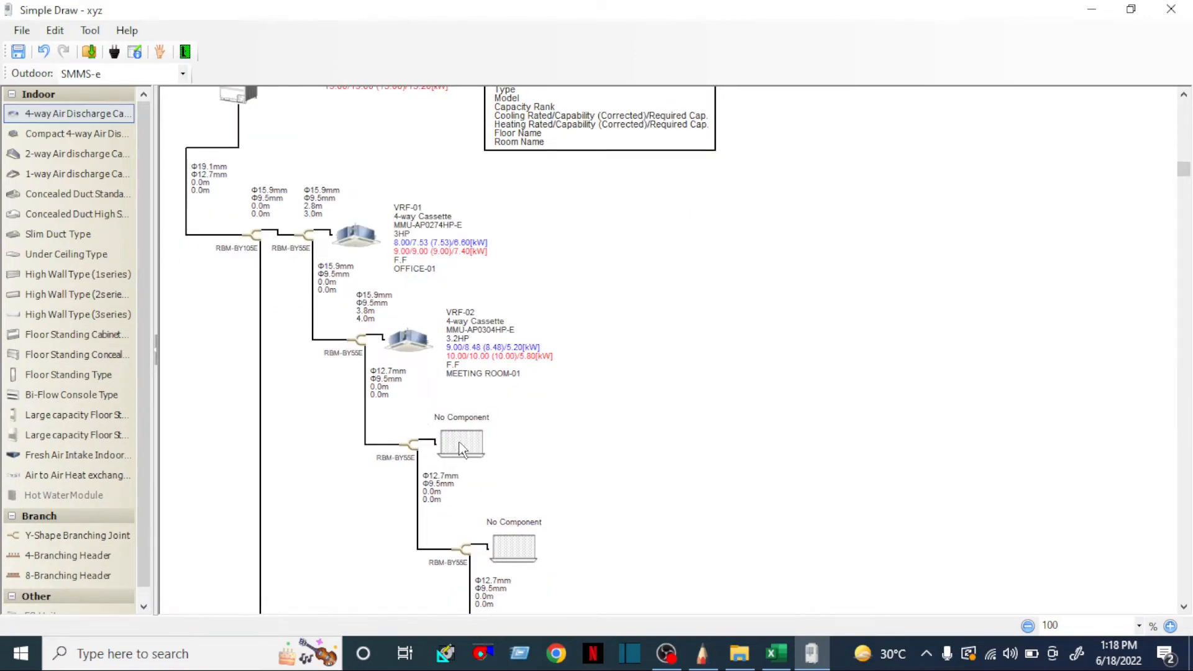
pyautogui.moveTo(76, 120); pyautogui.dragTo(452, 443)
pyautogui.doubleClick(449, 467)
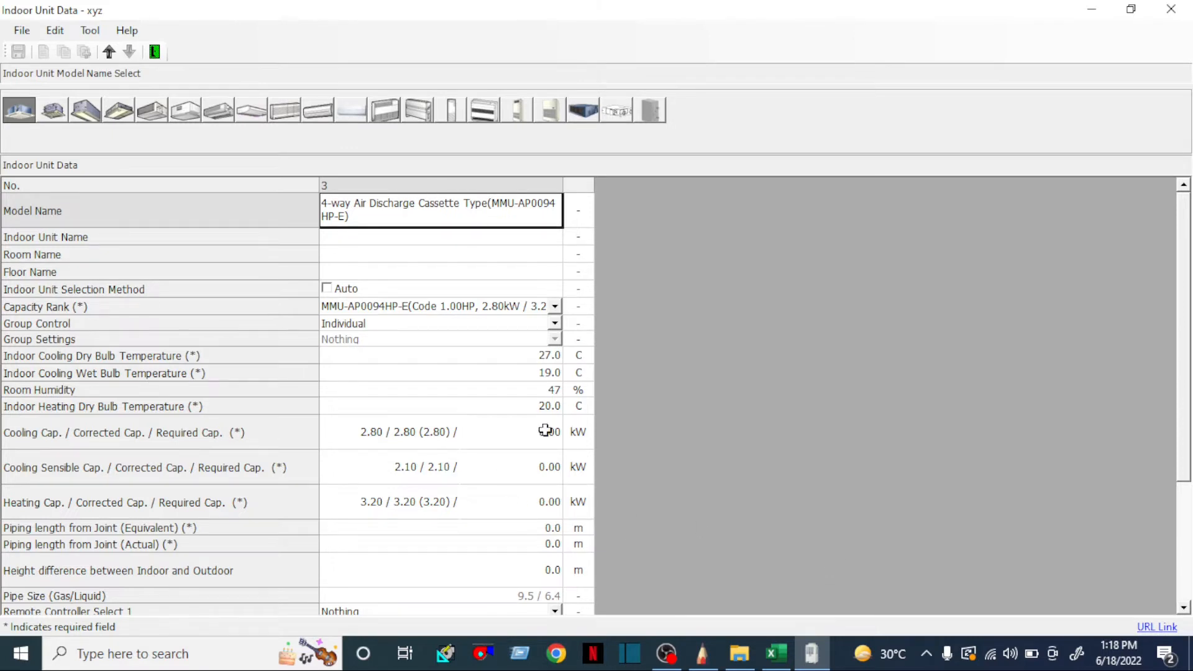
# Name the third indoor unit VRF-03, with room name OFFICE-02 as listed in Excel and floor name FF.
pyautogui.click(331, 236)
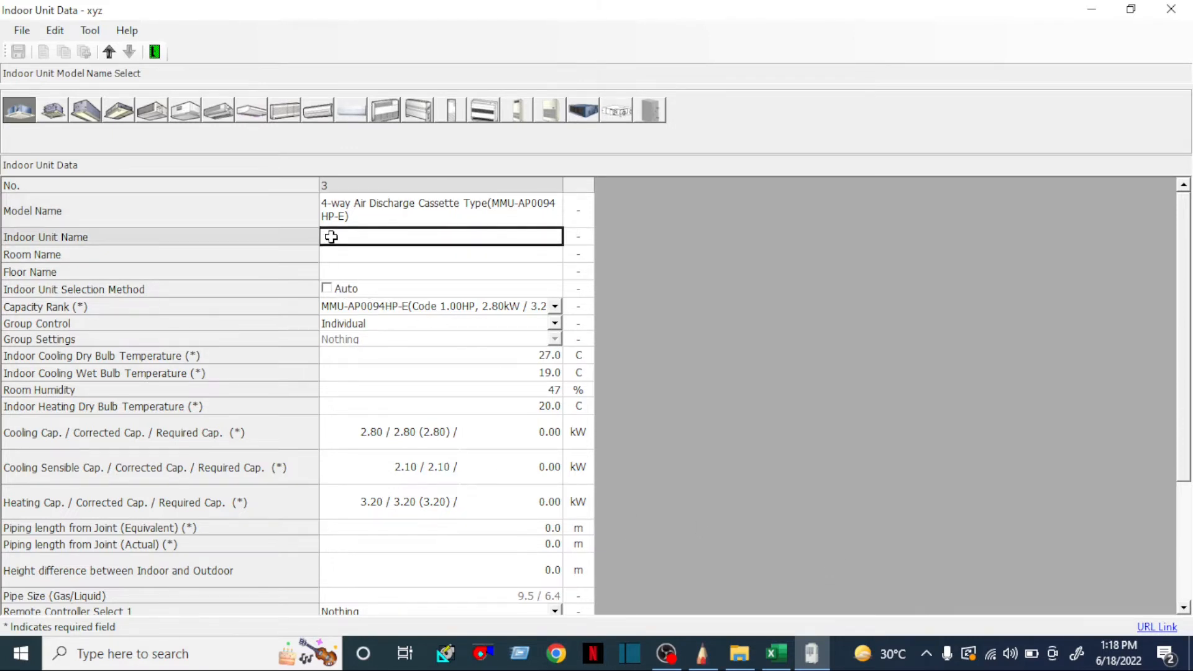
pyautogui.write('VRF-03')
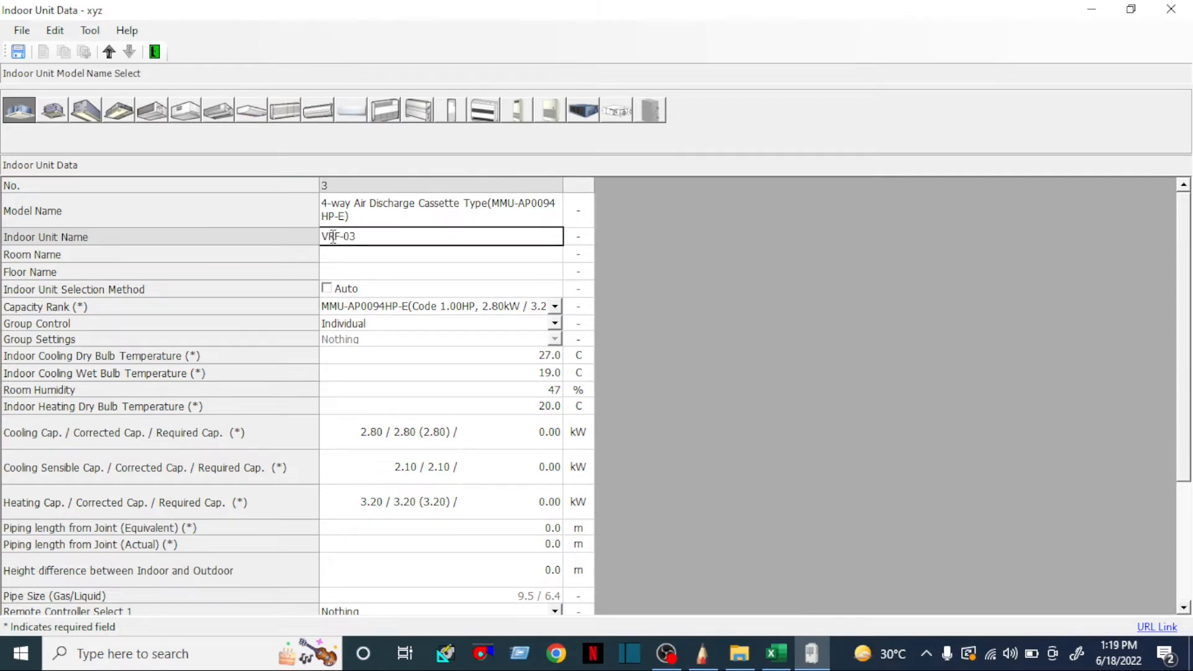
pyautogui.press('Return')
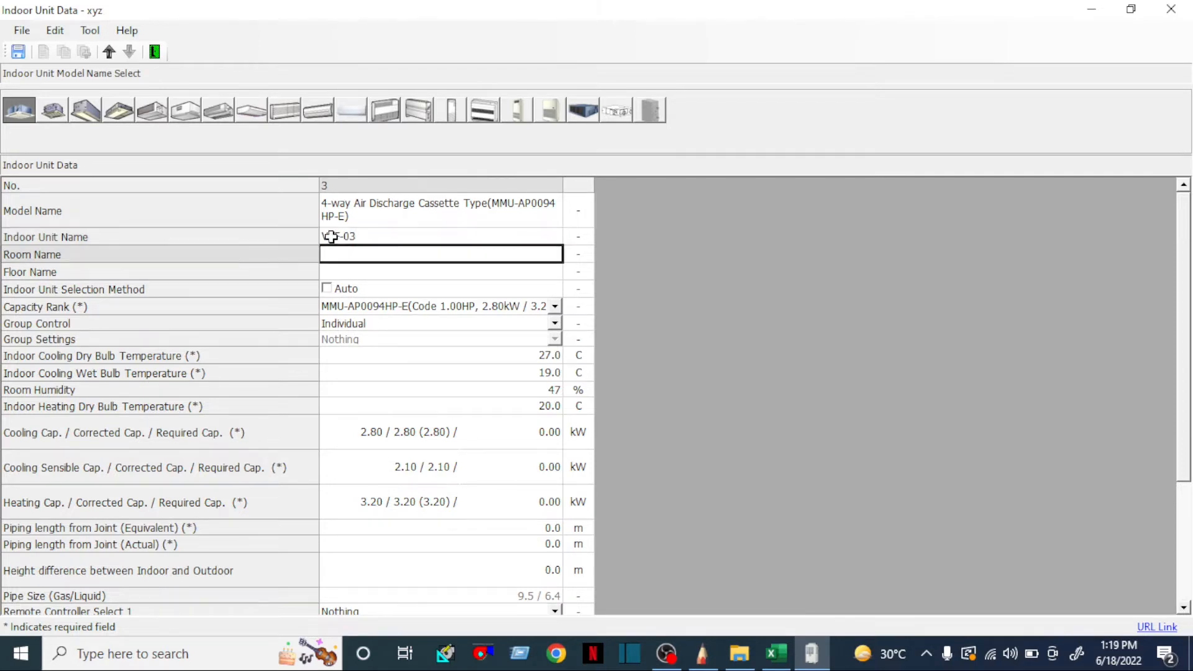
pyautogui.click(777, 656)
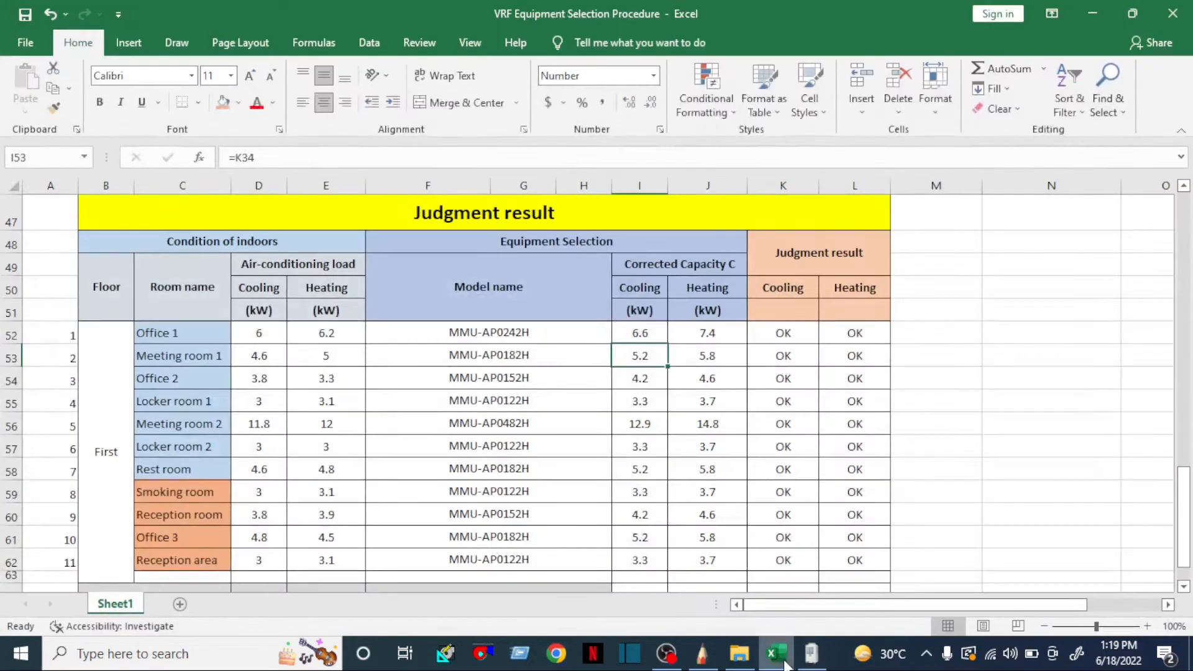
pyautogui.click(785, 664)
pyautogui.write('OFFICE-')
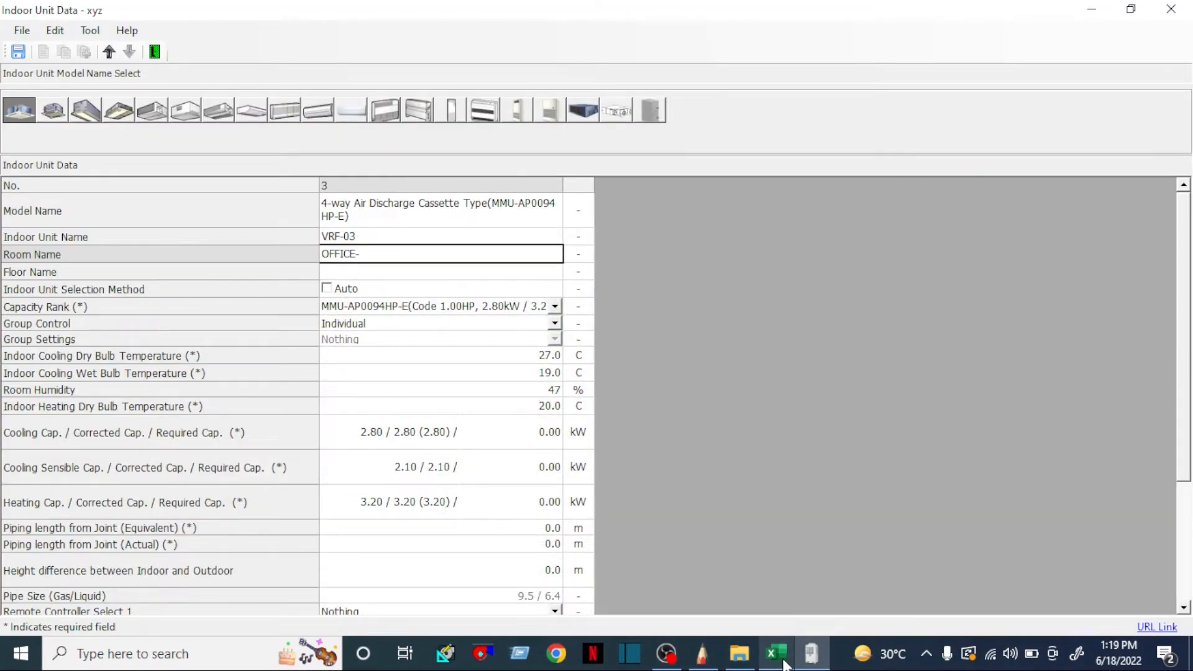
pyautogui.write('02')
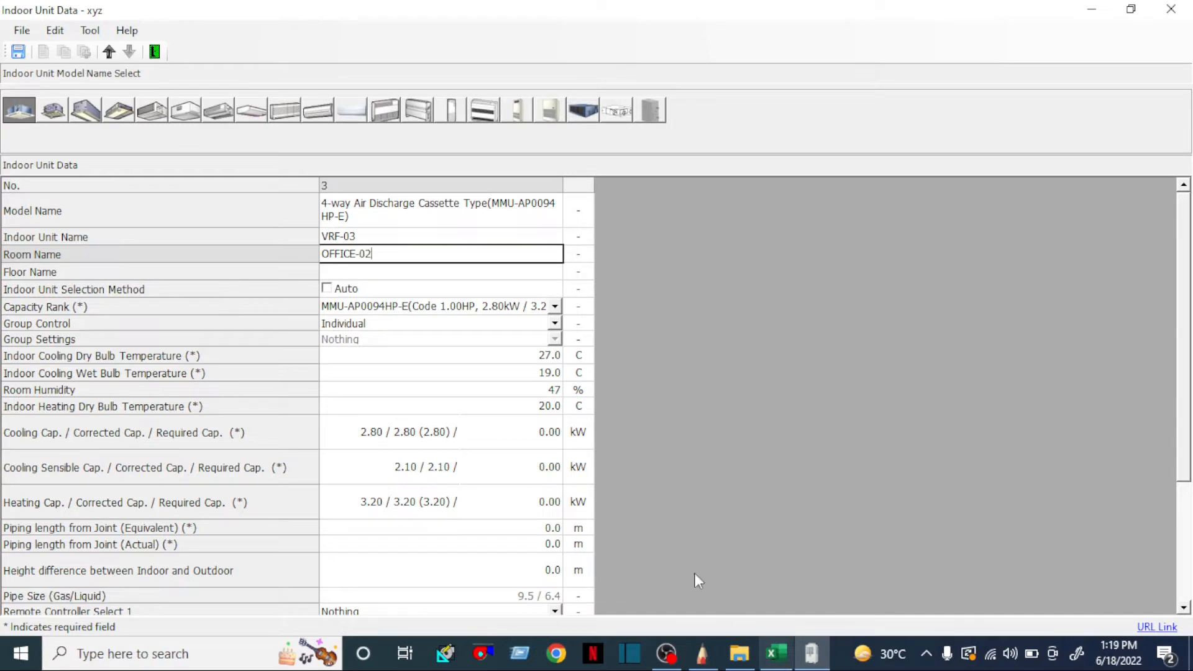
pyautogui.click(439, 273)
pyautogui.write('FF')
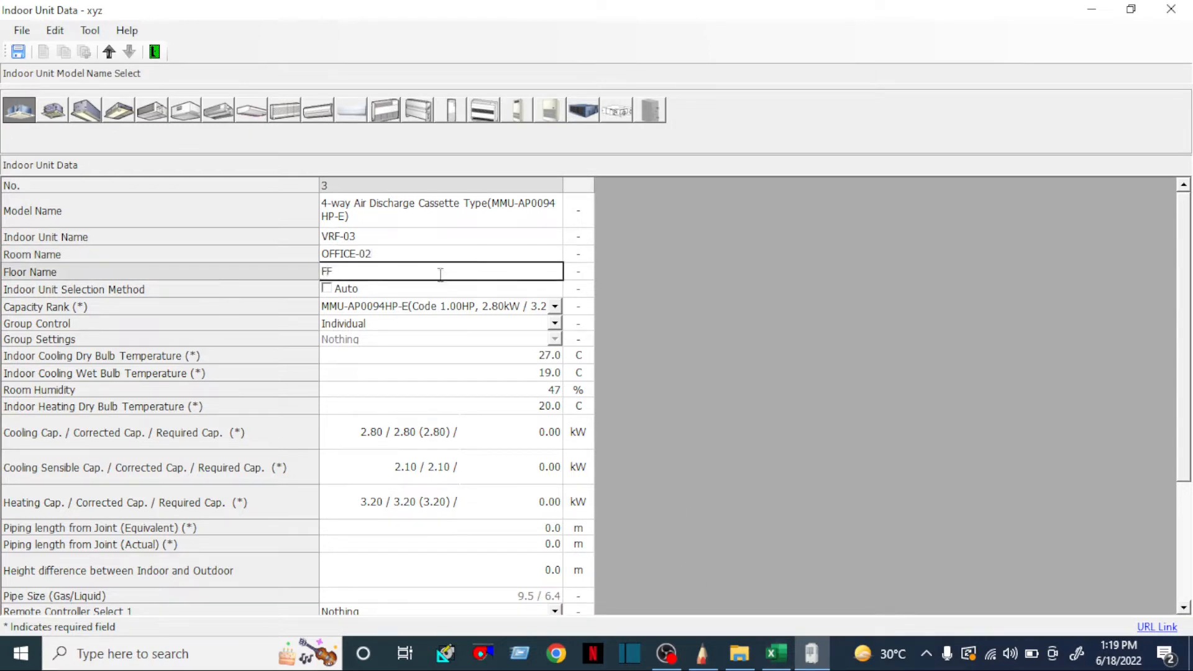
# Enable automatic selection for VRF-03 and set its cooling dry bulb temperature to 24 °C and room humidity to 50 %.
pyautogui.click(326, 289)
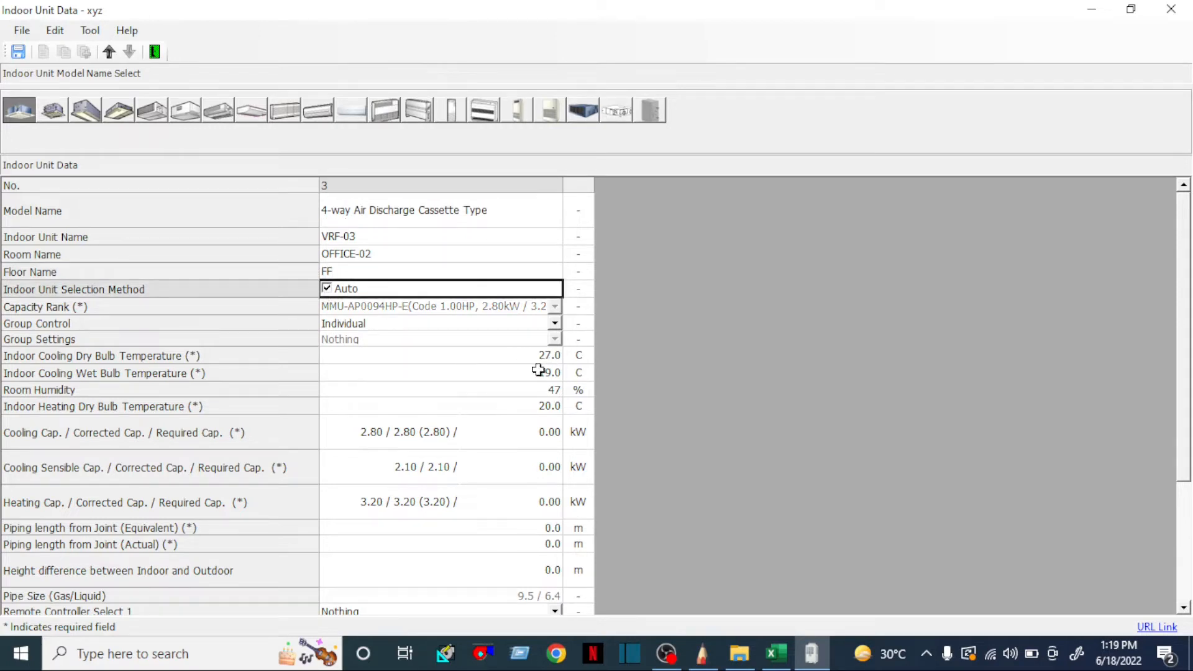
pyautogui.click(514, 355)
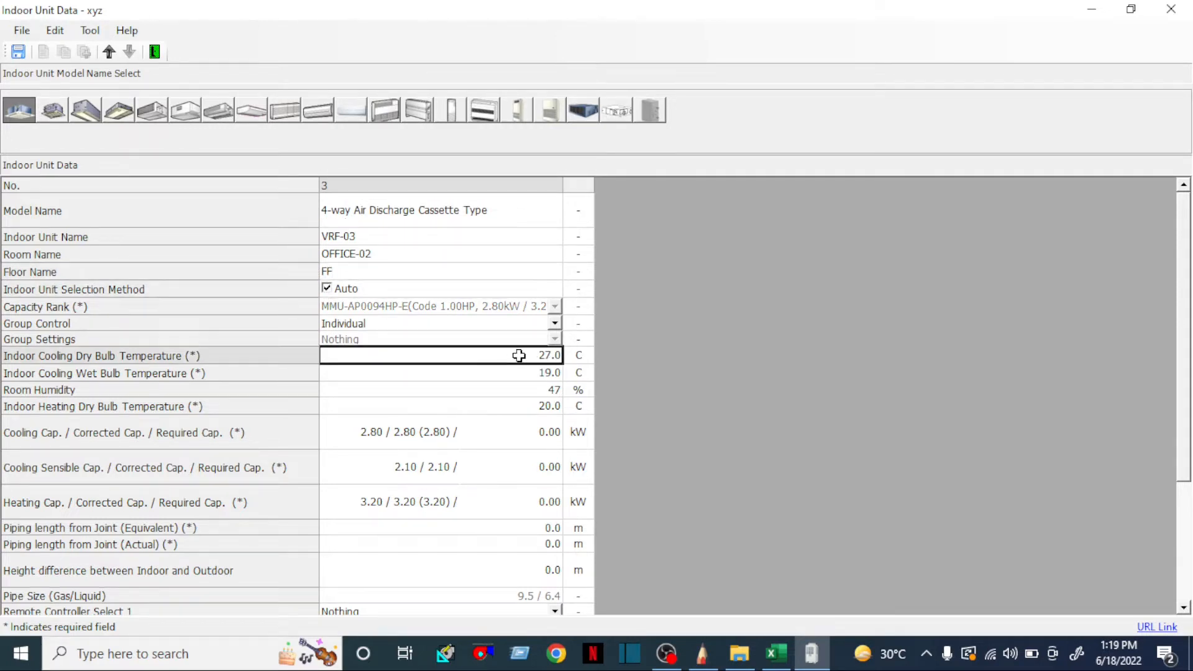
pyautogui.click(520, 355)
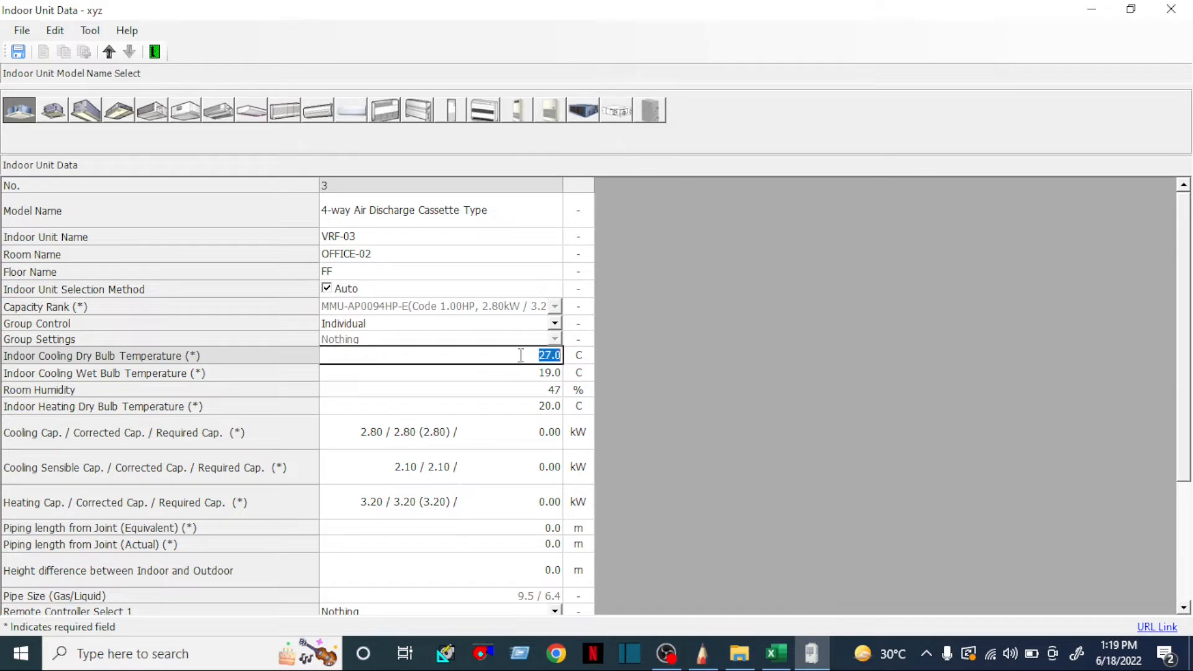
pyautogui.write('24')
pyautogui.click(538, 390)
pyautogui.write('50')
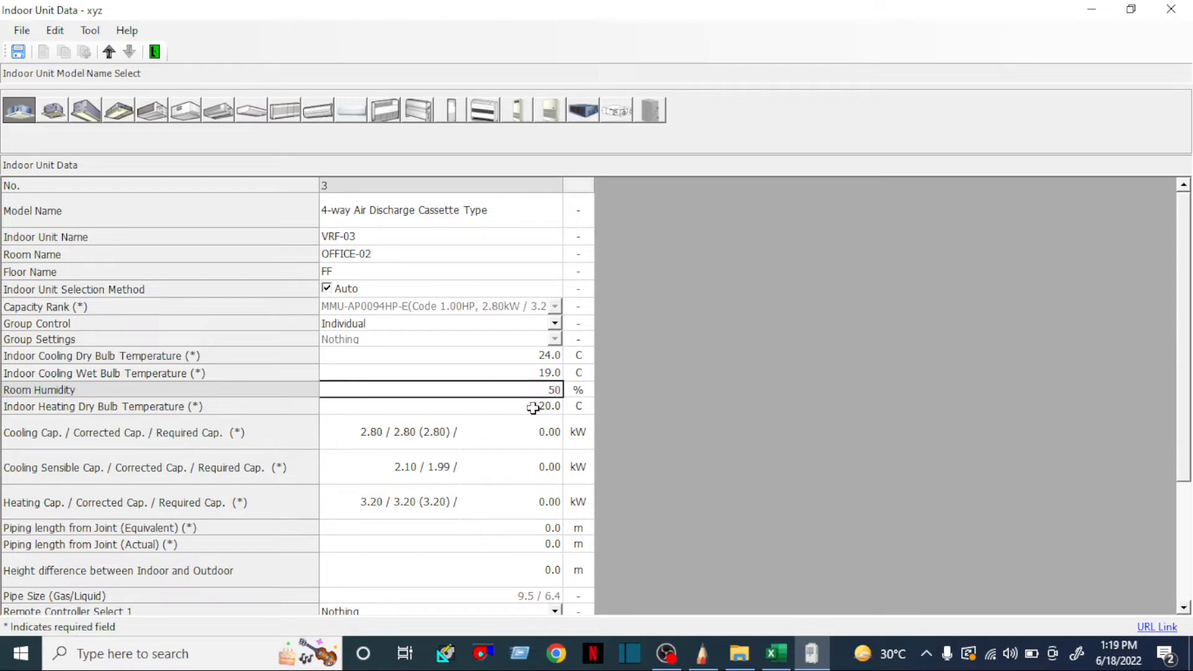
pyautogui.click(536, 407)
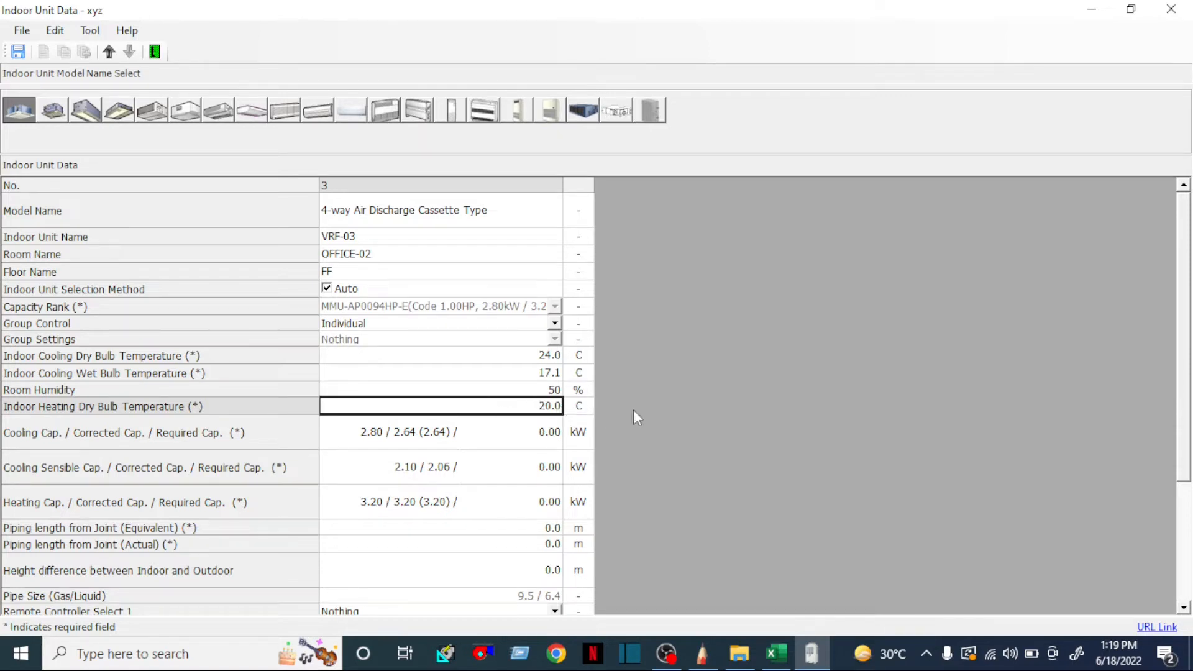
# Set VRF-03's required cooling capacity to 4.20 kW, sensible cooling to 3.20 kW and heating to 4.60 kW, using the Office 2 row in Excel.
pyautogui.click(544, 432)
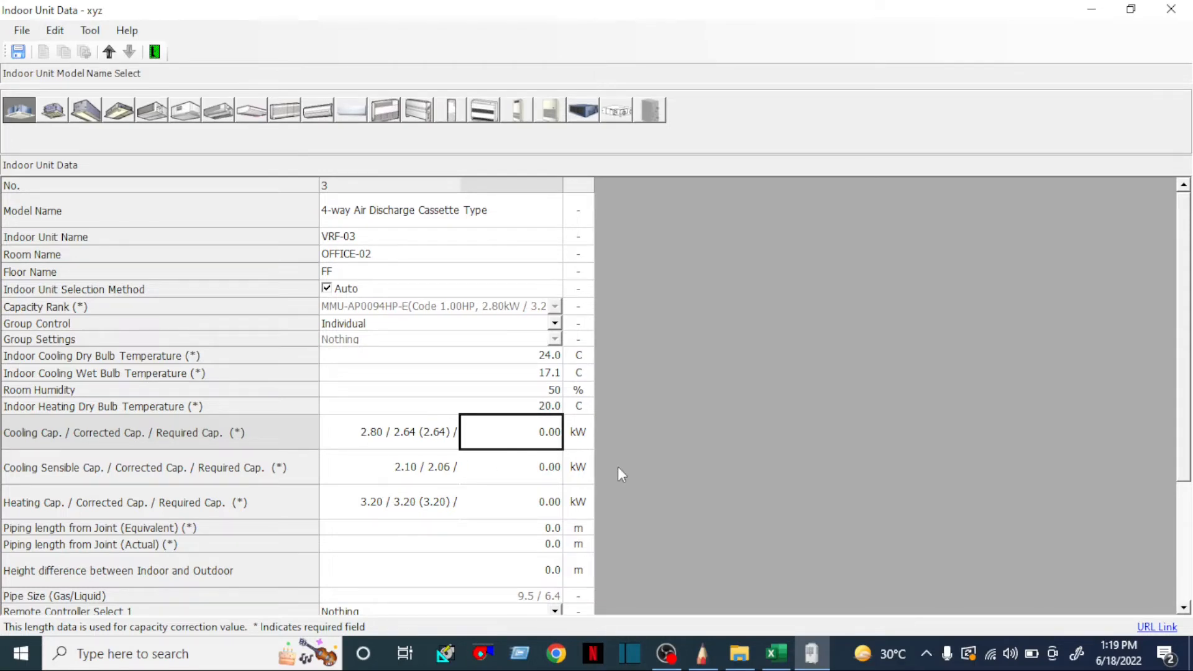
pyautogui.click(777, 653)
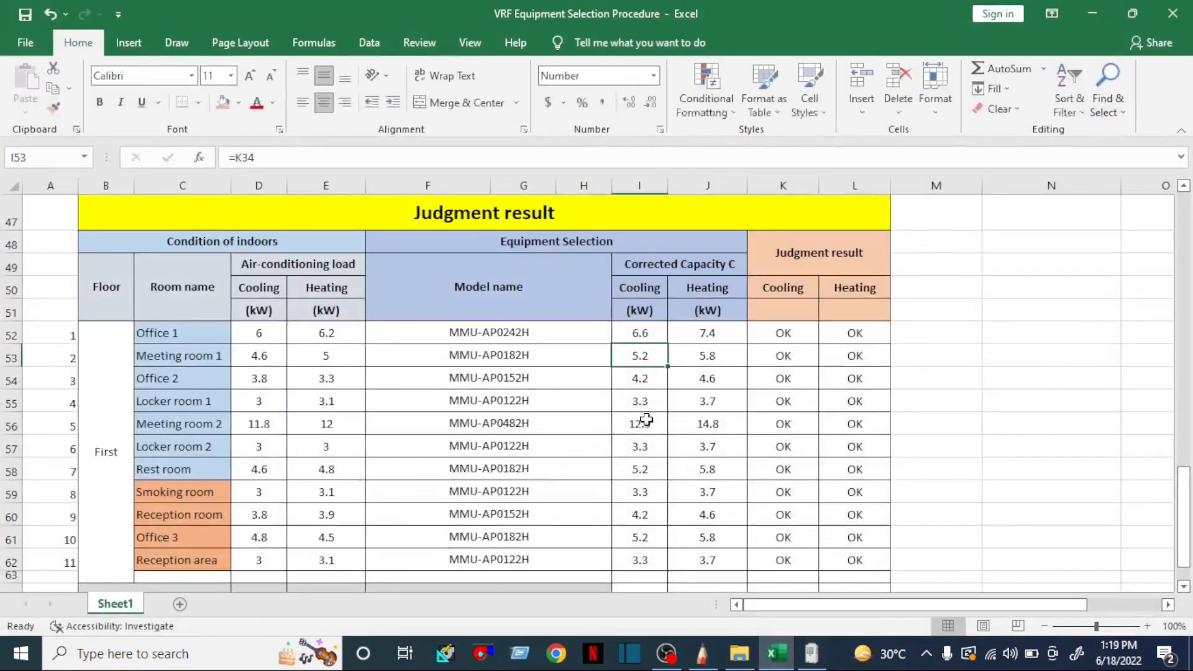
pyautogui.click(633, 382)
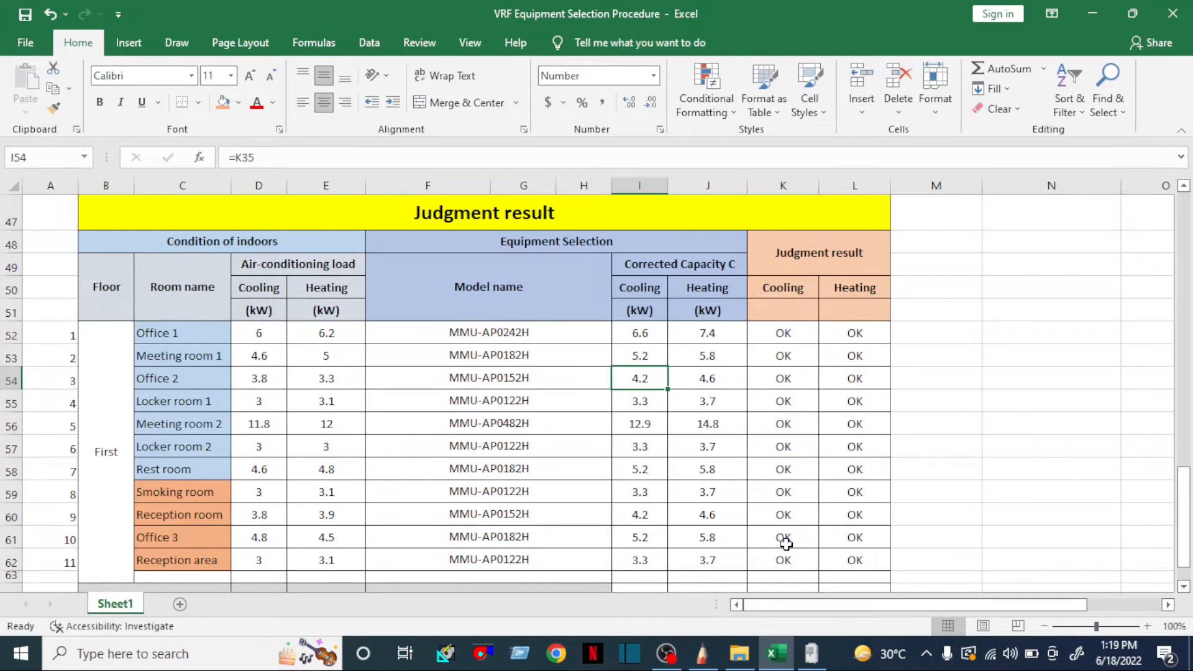
pyautogui.click(811, 654)
pyautogui.write('4.00')
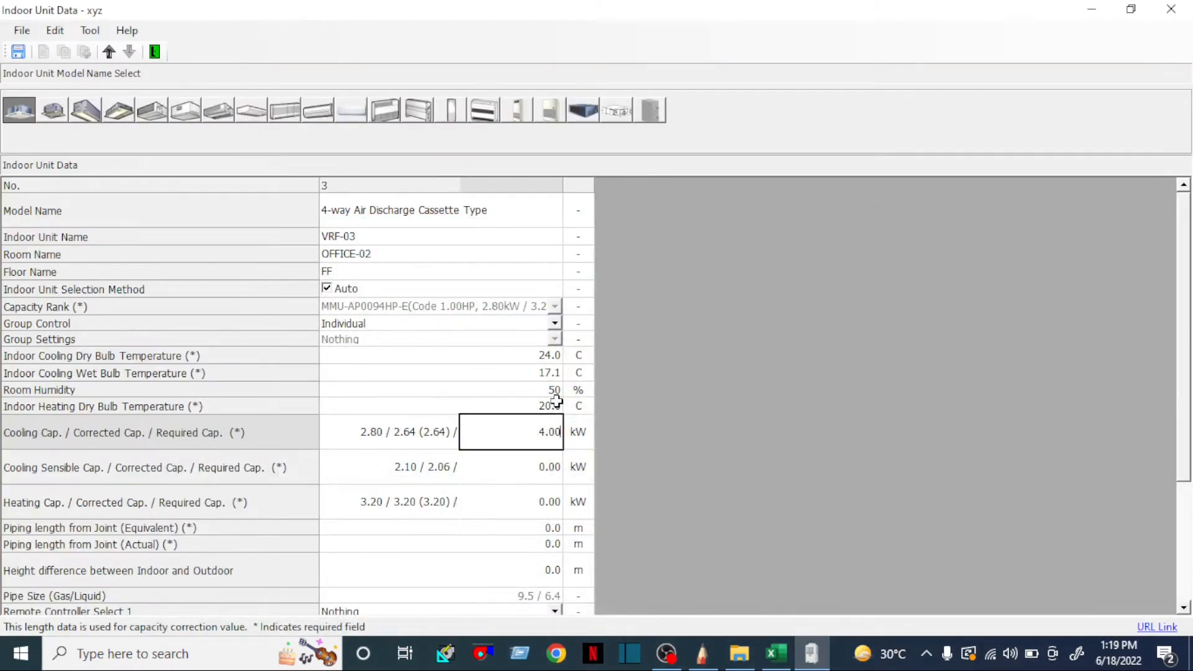
pyautogui.press('Return')
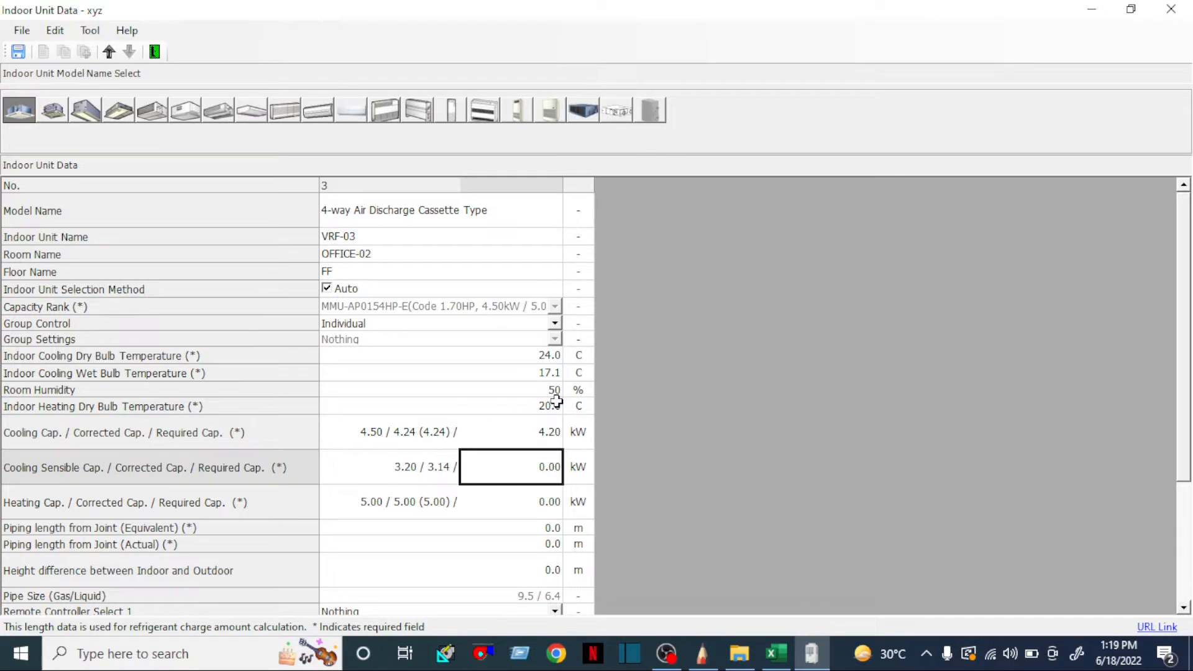
pyautogui.write('3.20')
pyautogui.press('Return')
pyautogui.write('4.00')
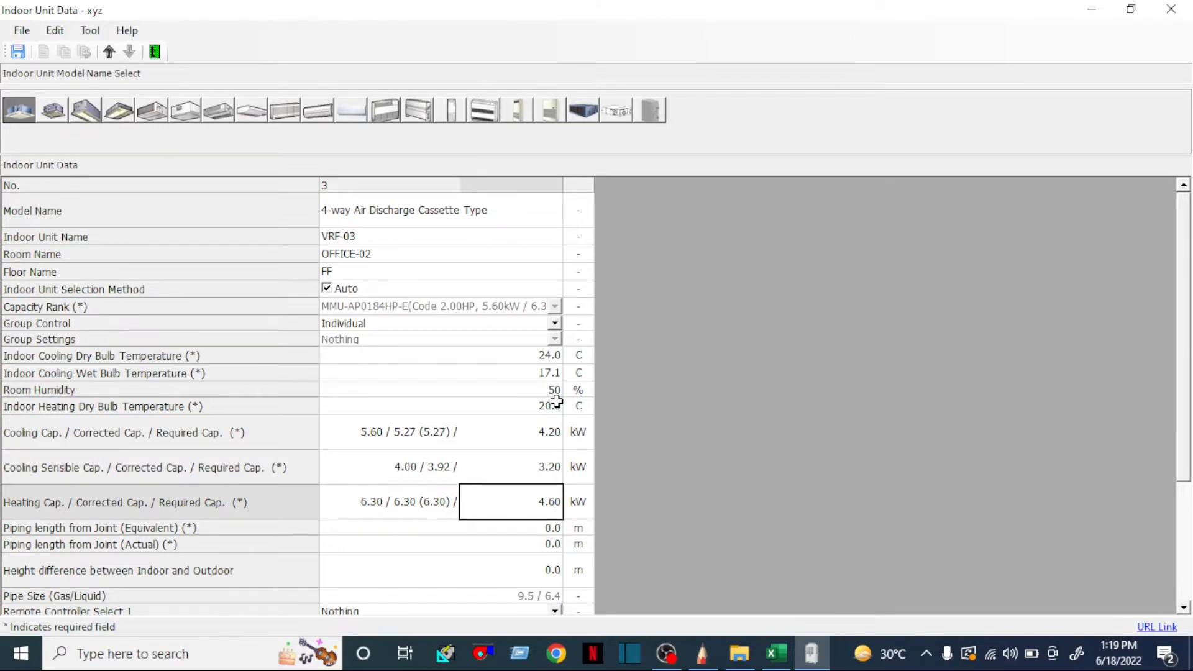
# Check the floor sketch and set VRF-03's equivalent piping length to 3.0 m, actual length to 2.8 m and height difference to 4.0 m.
pyautogui.click(534, 529)
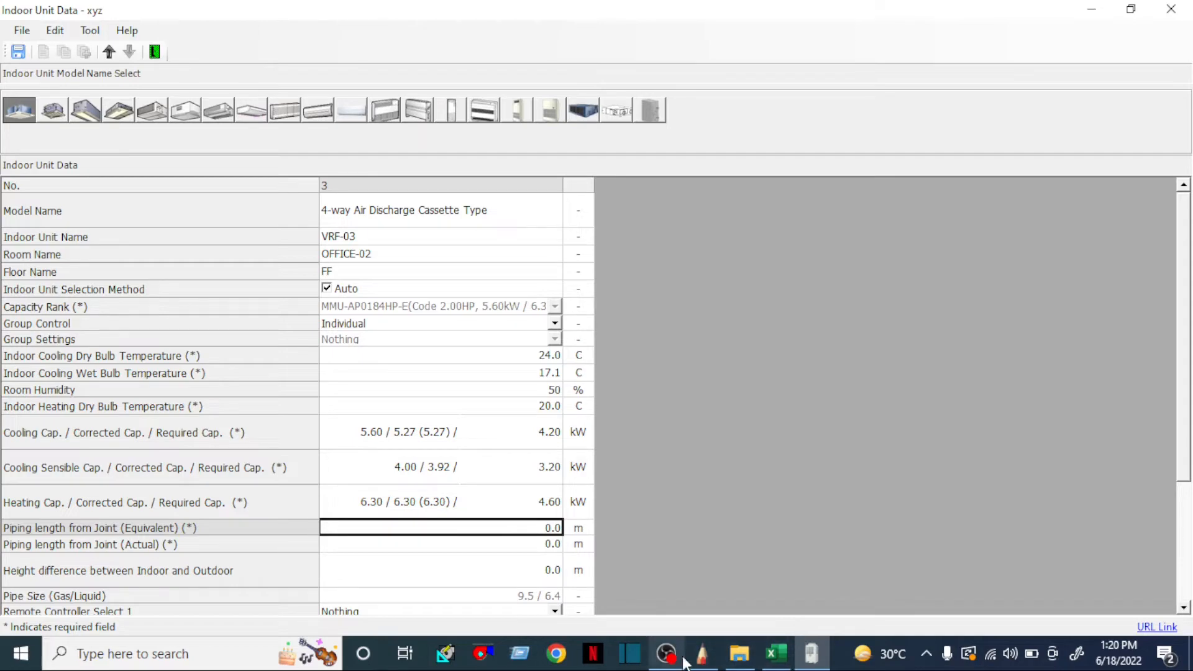
pyautogui.click(703, 661)
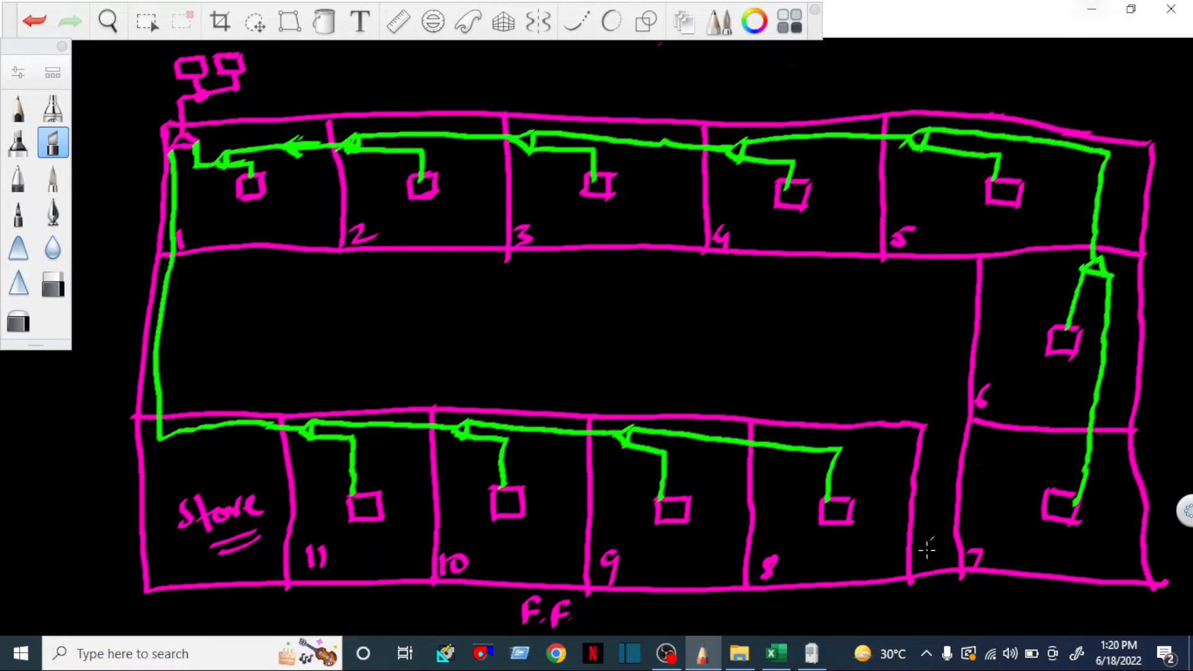
pyautogui.click(812, 654)
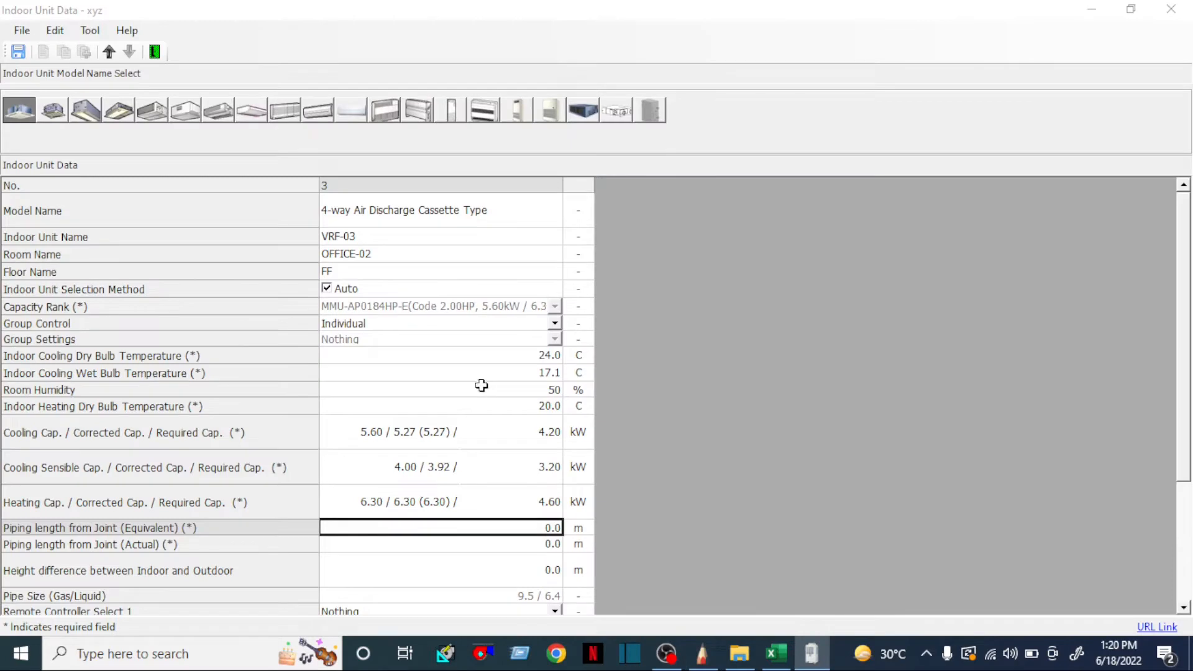
pyautogui.click(546, 528)
pyautogui.write('3')
pyautogui.press('Return')
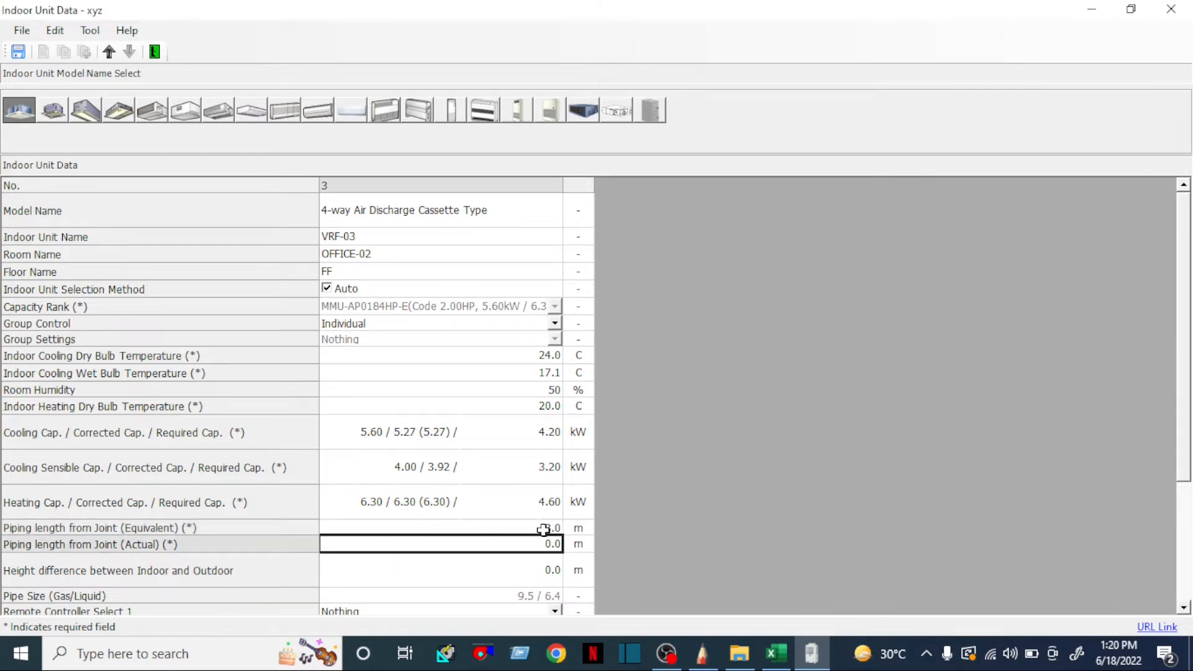
pyautogui.write('2.8')
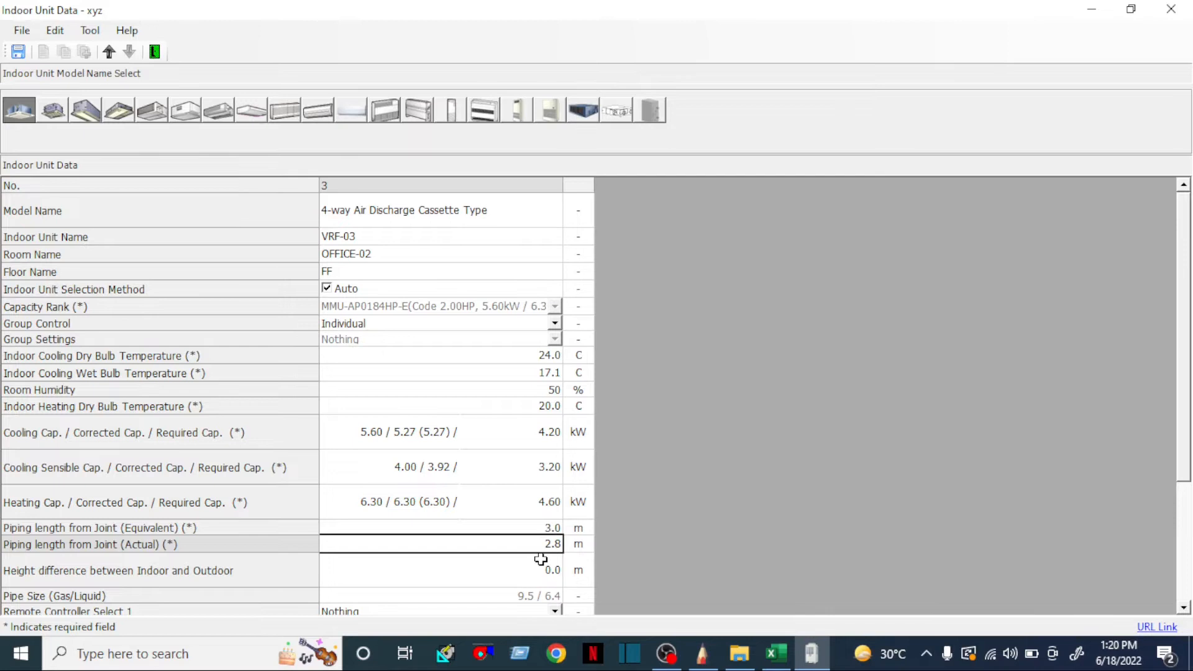
pyautogui.click(540, 561)
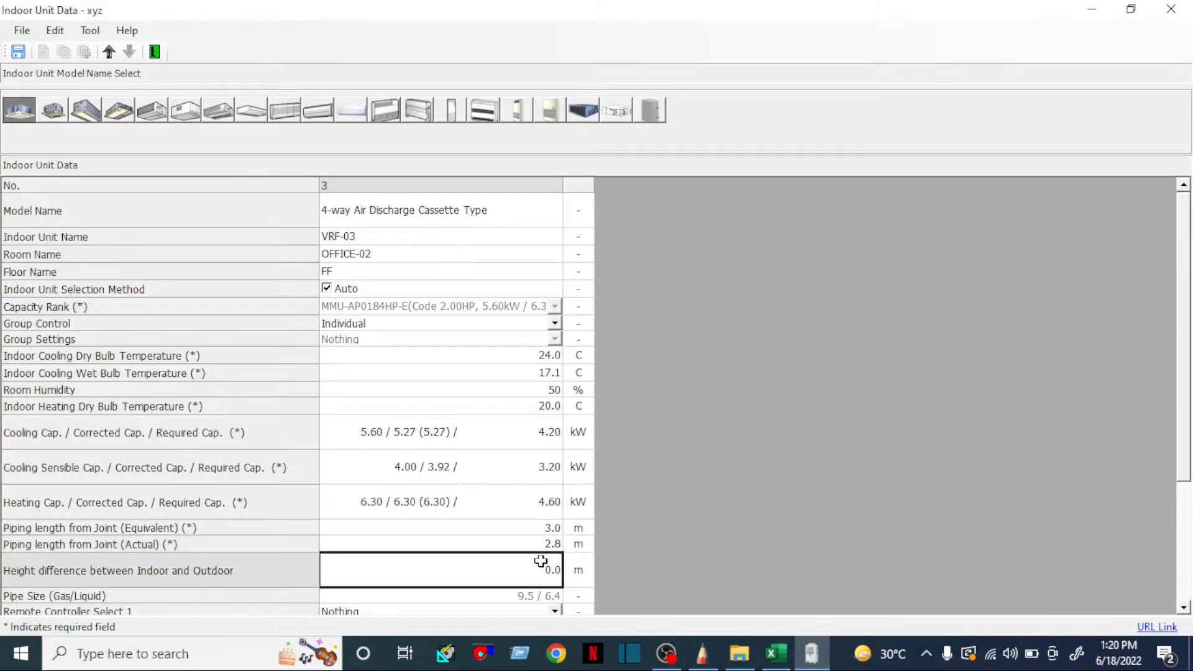
pyautogui.write('4')
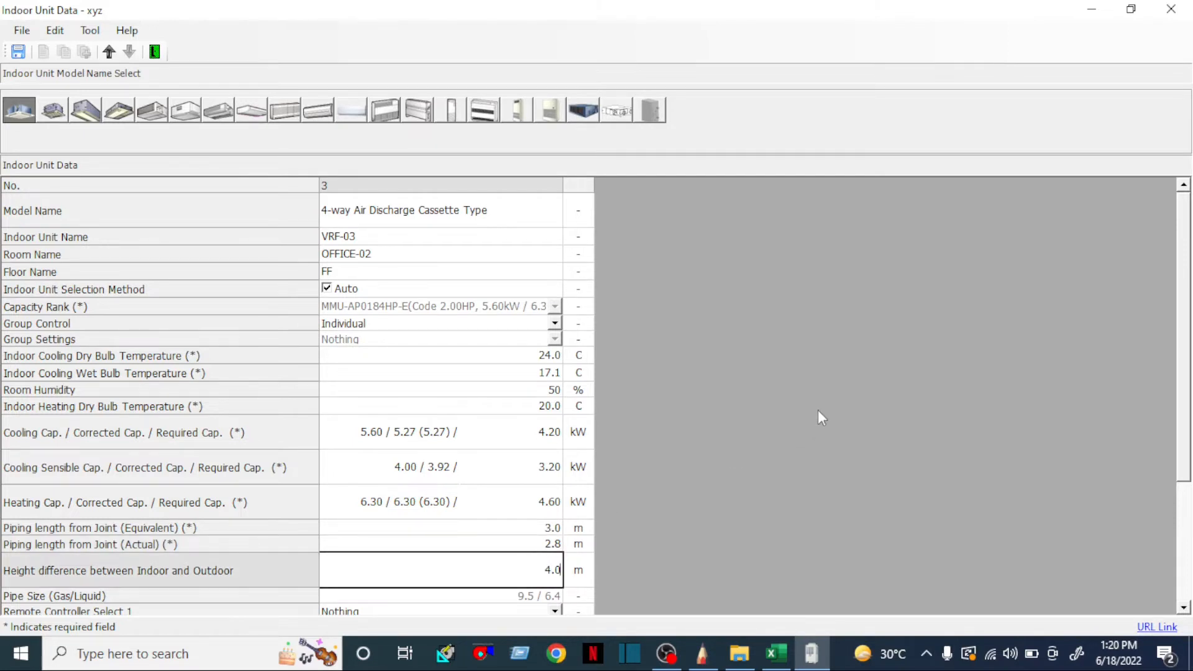
# Review VRF-03's remaining settings, save the indoor unit data and return to the system drawing.
pyautogui.scroll(-3, 561, 569)
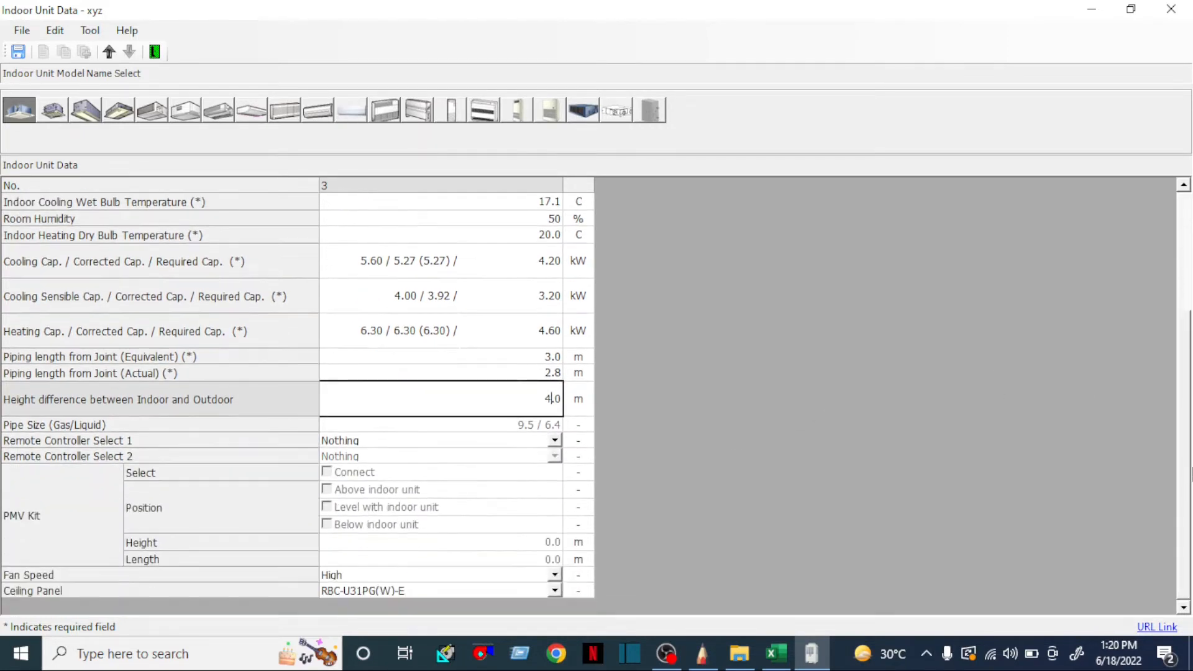
pyautogui.scroll(3, 553, 570)
pyautogui.scroll(-3, 553, 569)
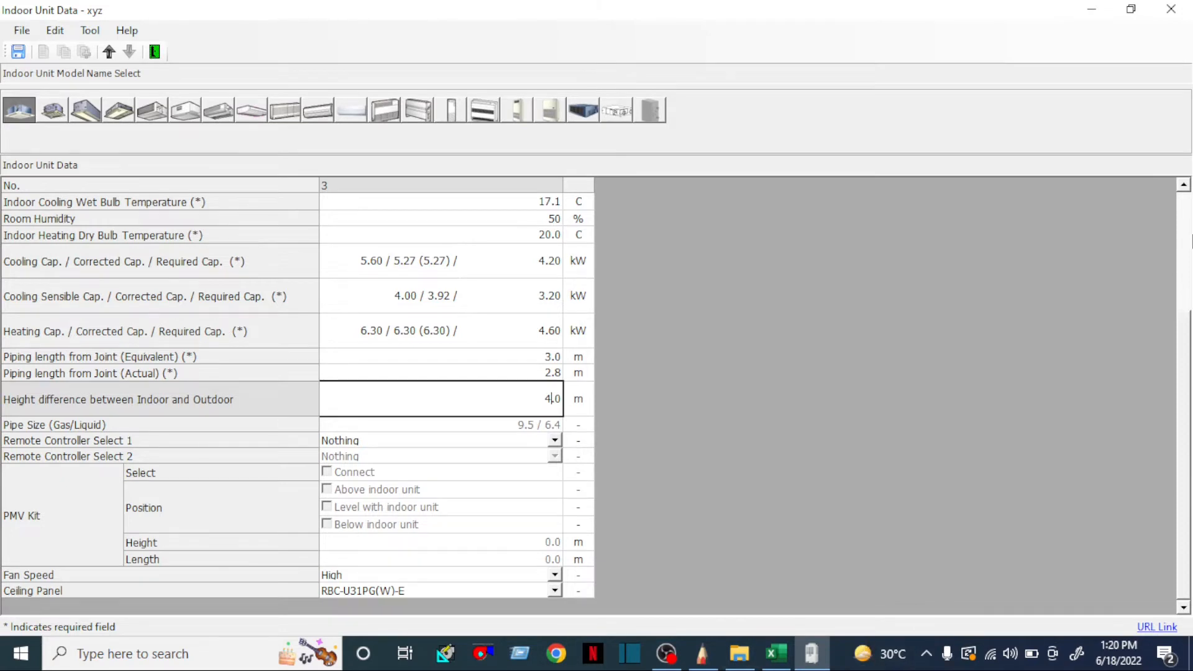
pyautogui.moveTo(1190, 326); pyautogui.dragTo(1189, 197)
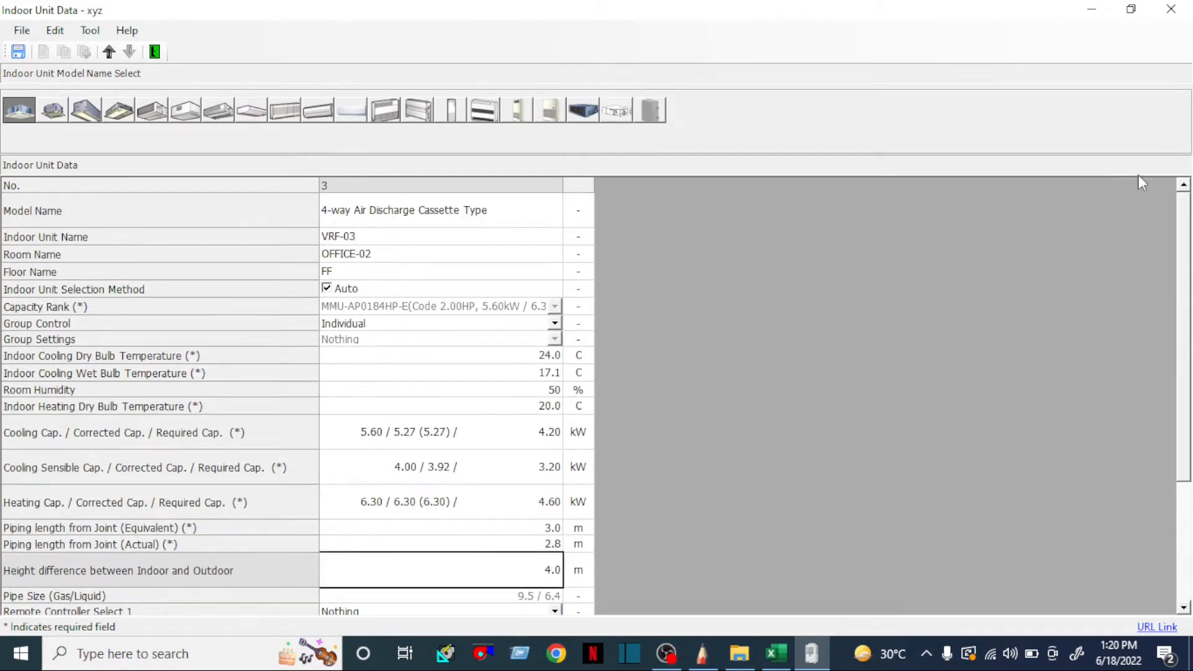
pyautogui.click(18, 54)
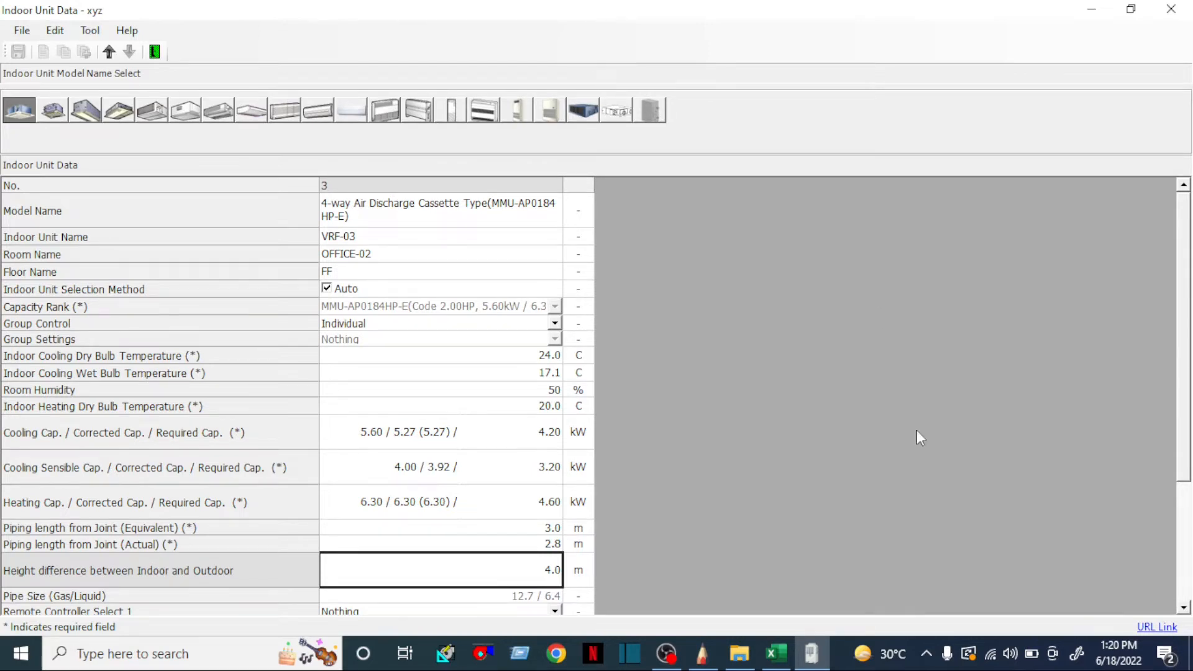
pyautogui.click(1170, 9)
# Copy indoor unit VRF-03 and paste it into the empty component slot directly below it.
pyautogui.scroll(-3, 476, 445)
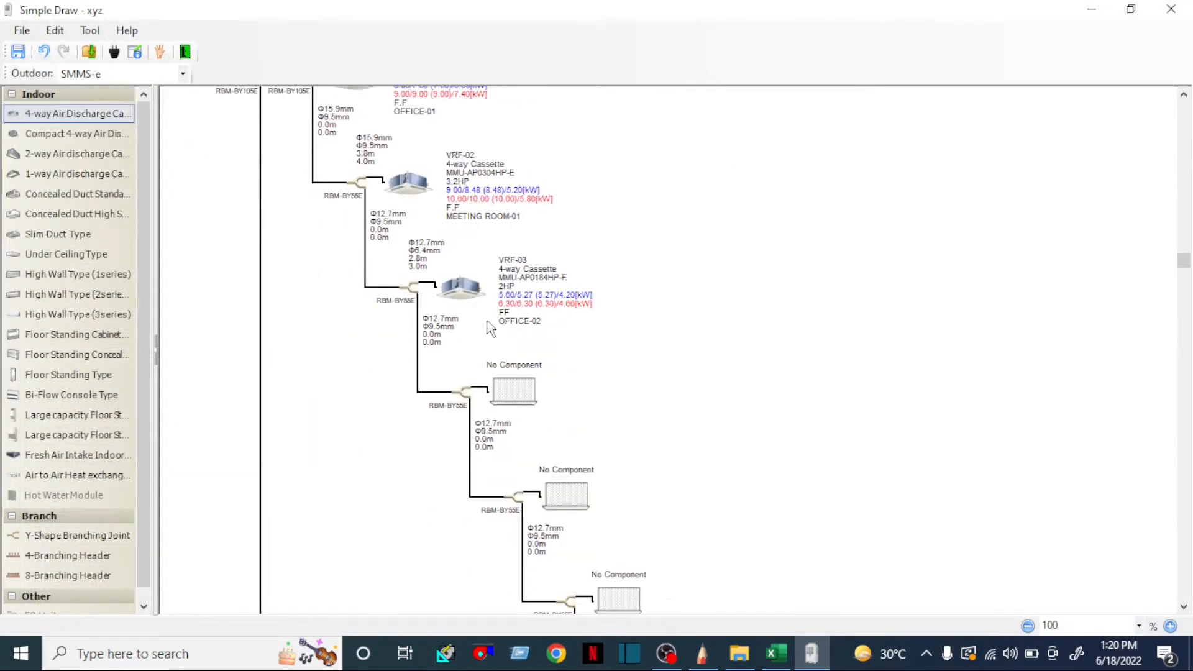
pyautogui.rightClick(458, 292)
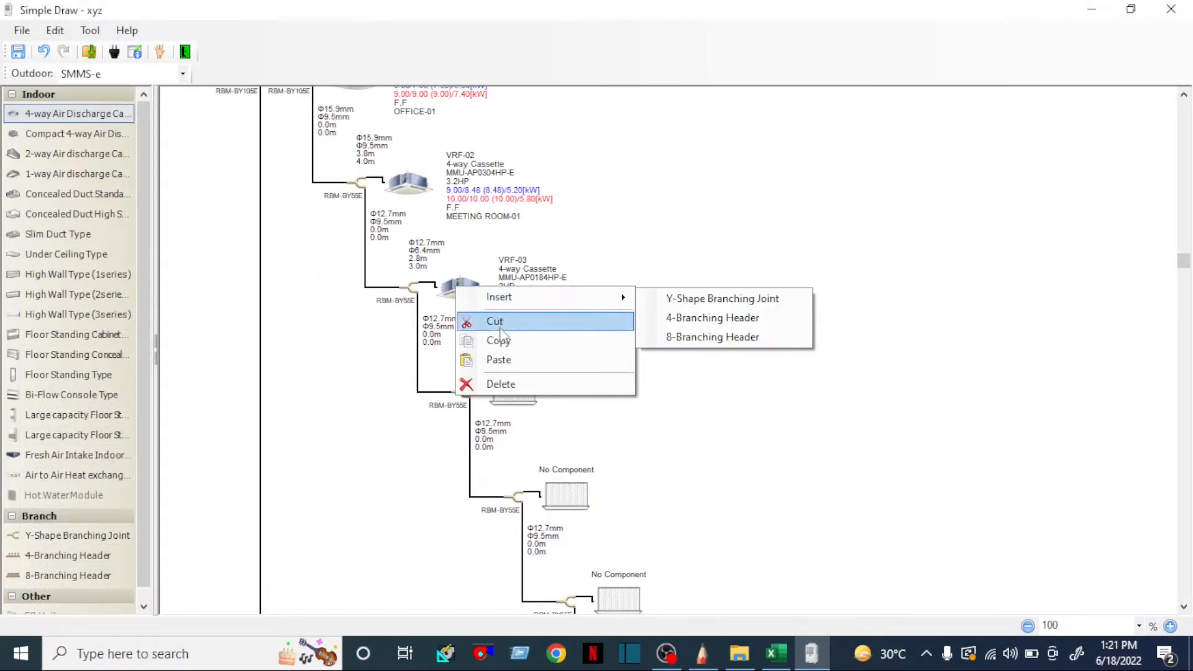
pyautogui.click(502, 342)
pyautogui.rightClick(509, 404)
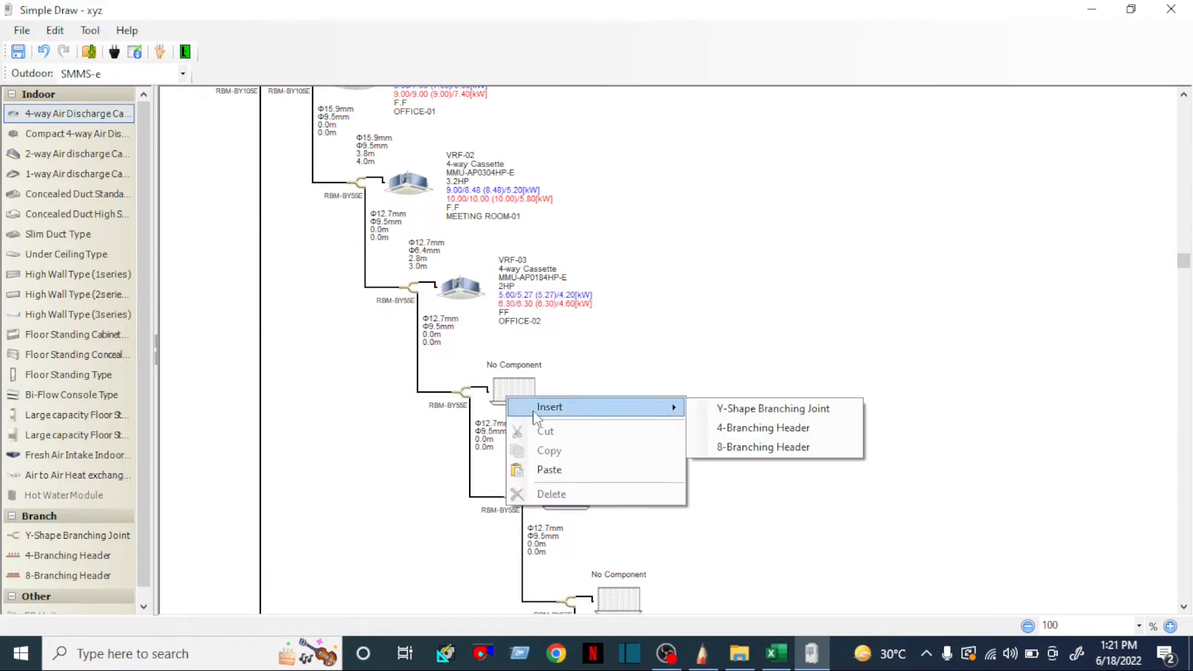
pyautogui.click(559, 461)
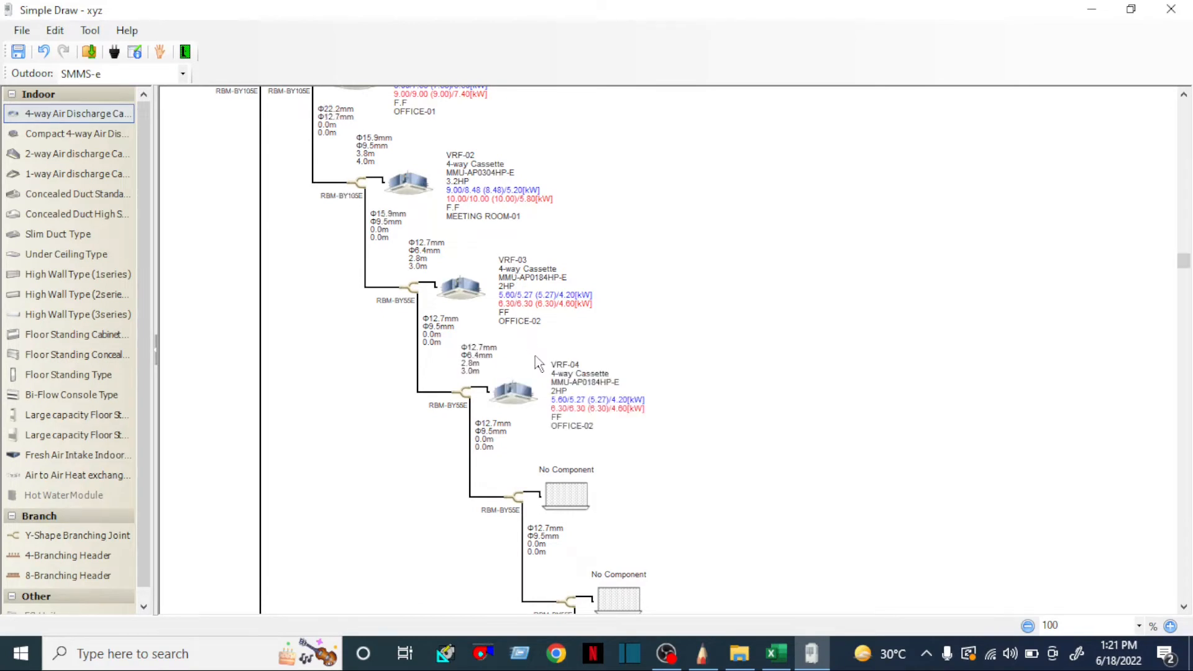
# Open the pasted unit's indoor unit data, look up the fourth room in Excel and set the room name to LOCKER ROOM.
pyautogui.doubleClick(515, 398)
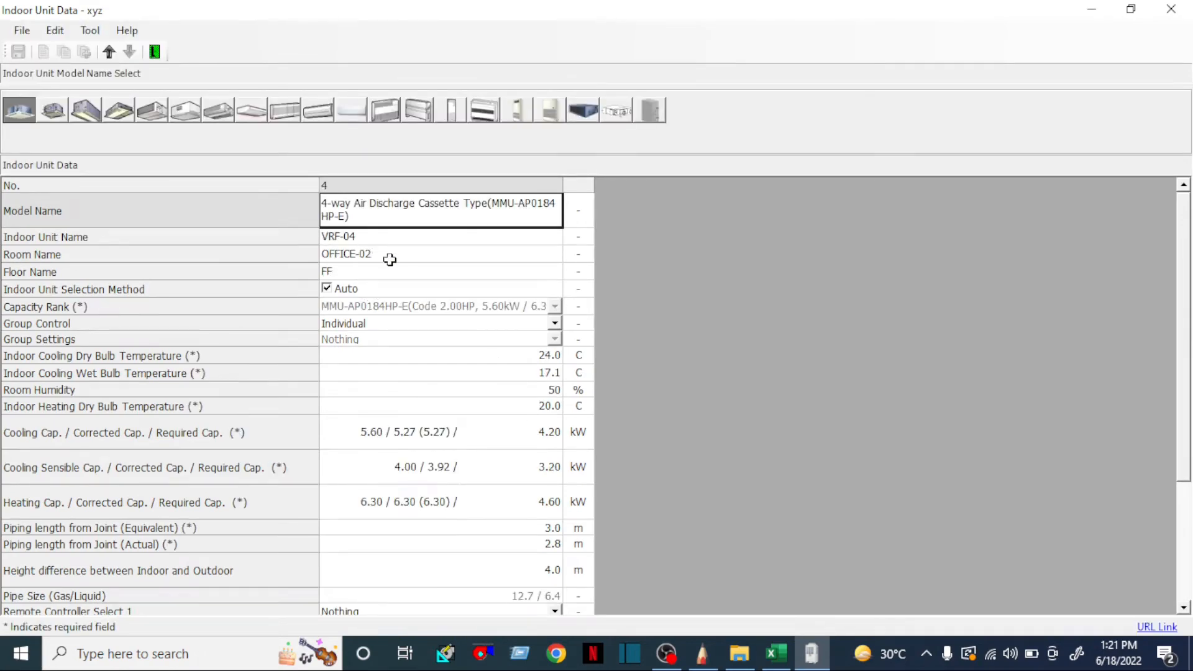
pyautogui.click(775, 649)
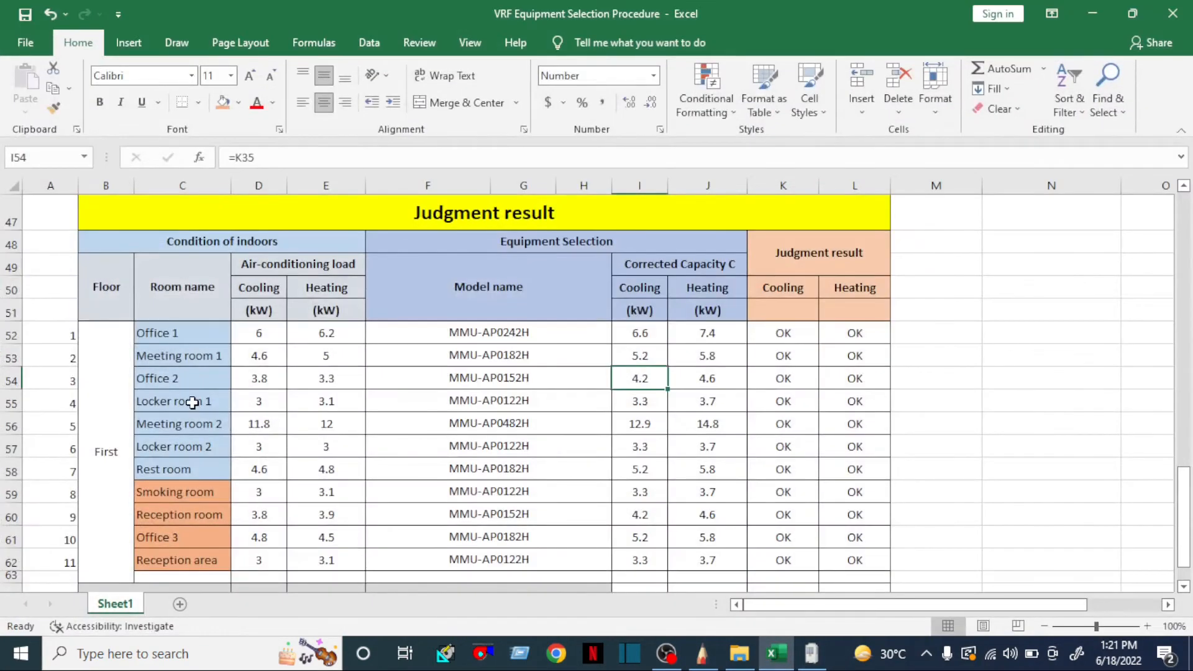
pyautogui.click(192, 400)
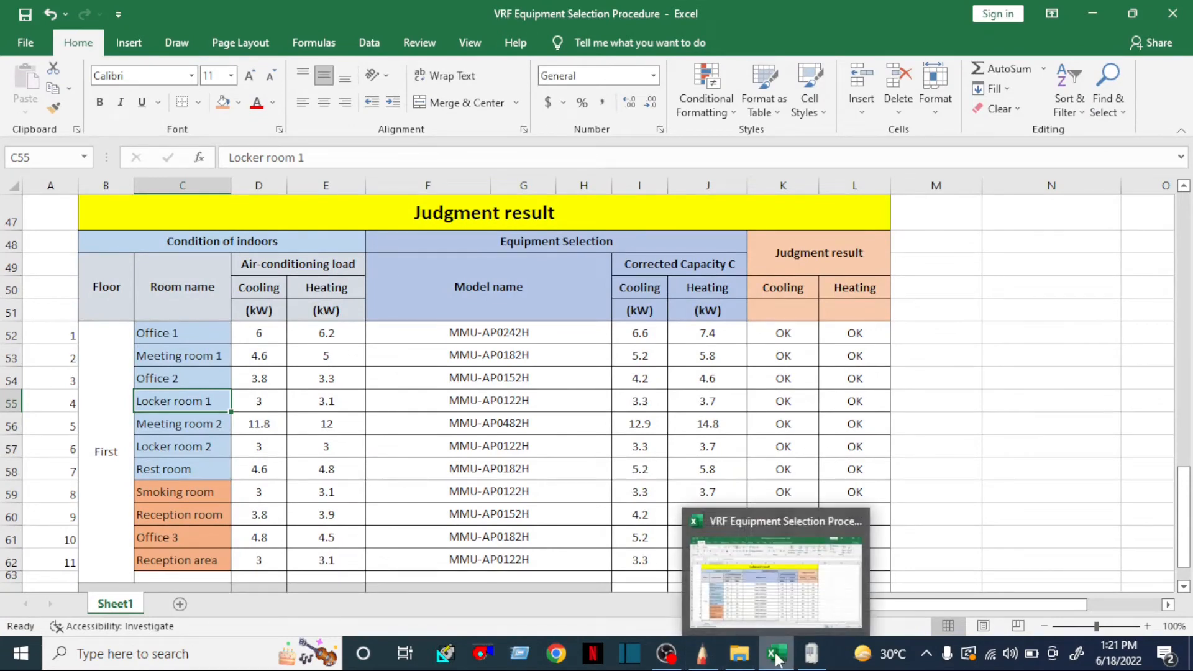
pyautogui.click(811, 654)
pyautogui.click(406, 252)
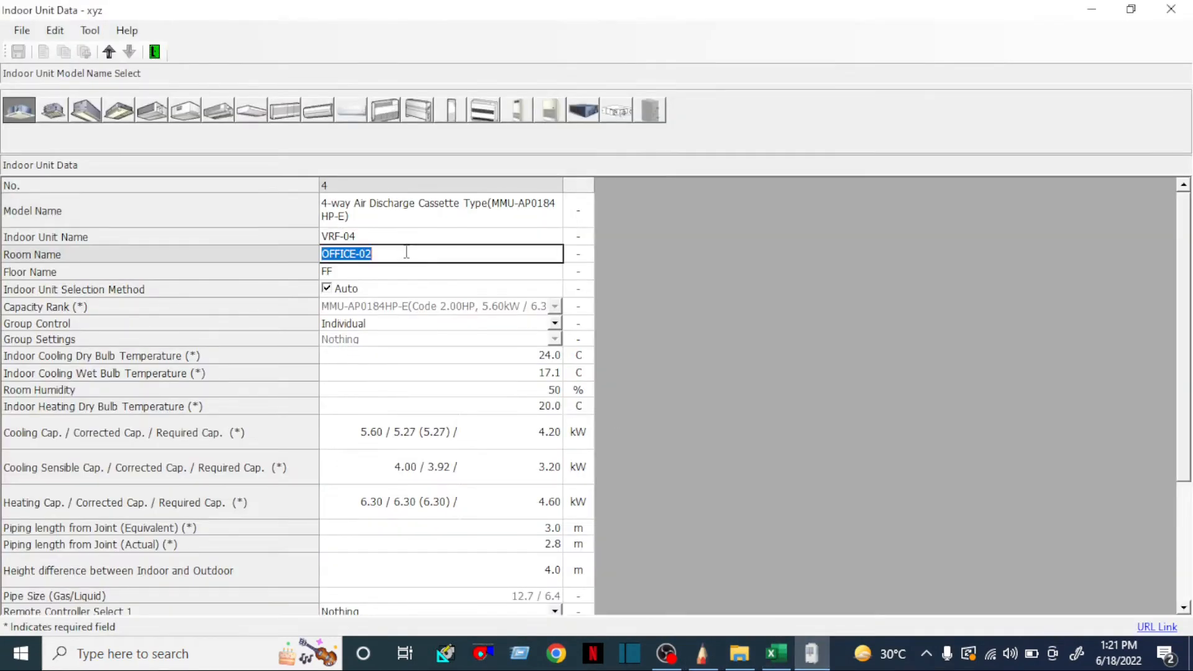
pyautogui.write('LOCKER ROOM')
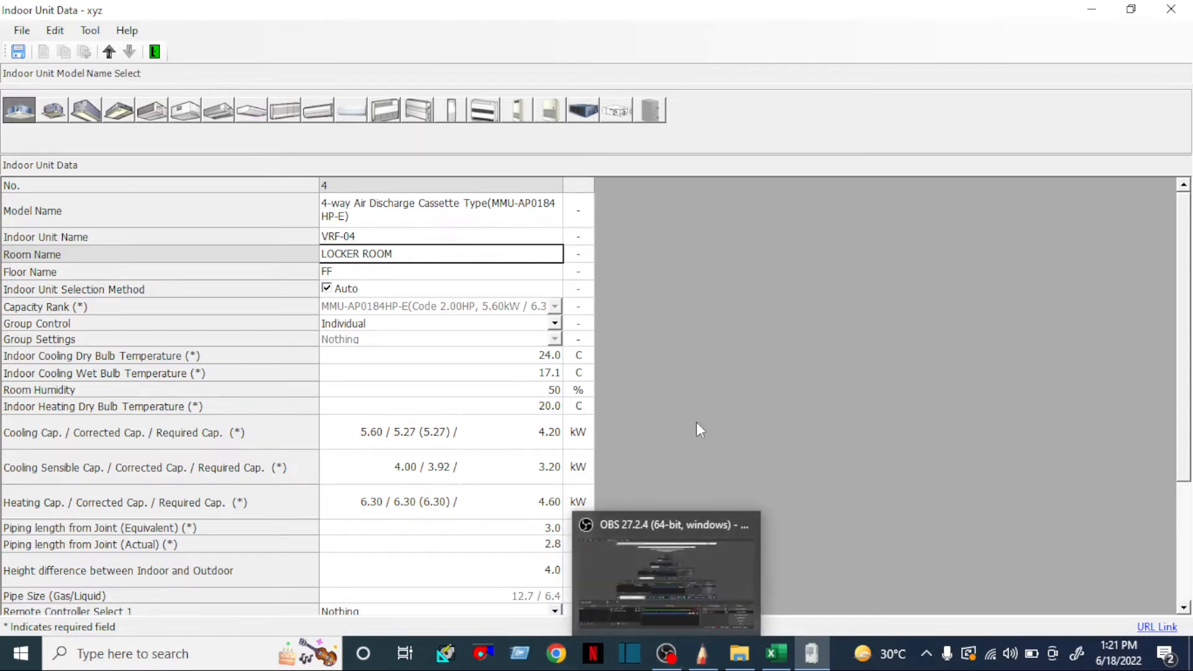
pyautogui.click(398, 271)
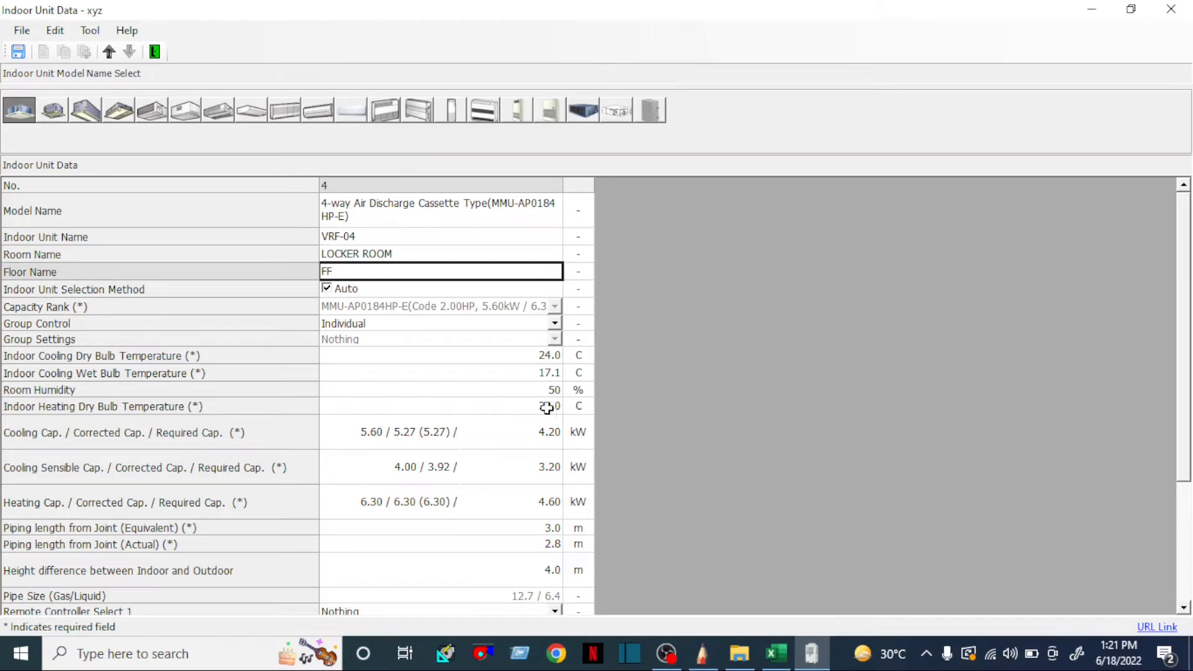
# Set VRF-04's required cooling capacity to 3.30 kW from Excel's Locker room 1 row and its required sensible cooling capacity to 4.00 kW.
pyautogui.click(772, 653)
pyautogui.click(8, 404)
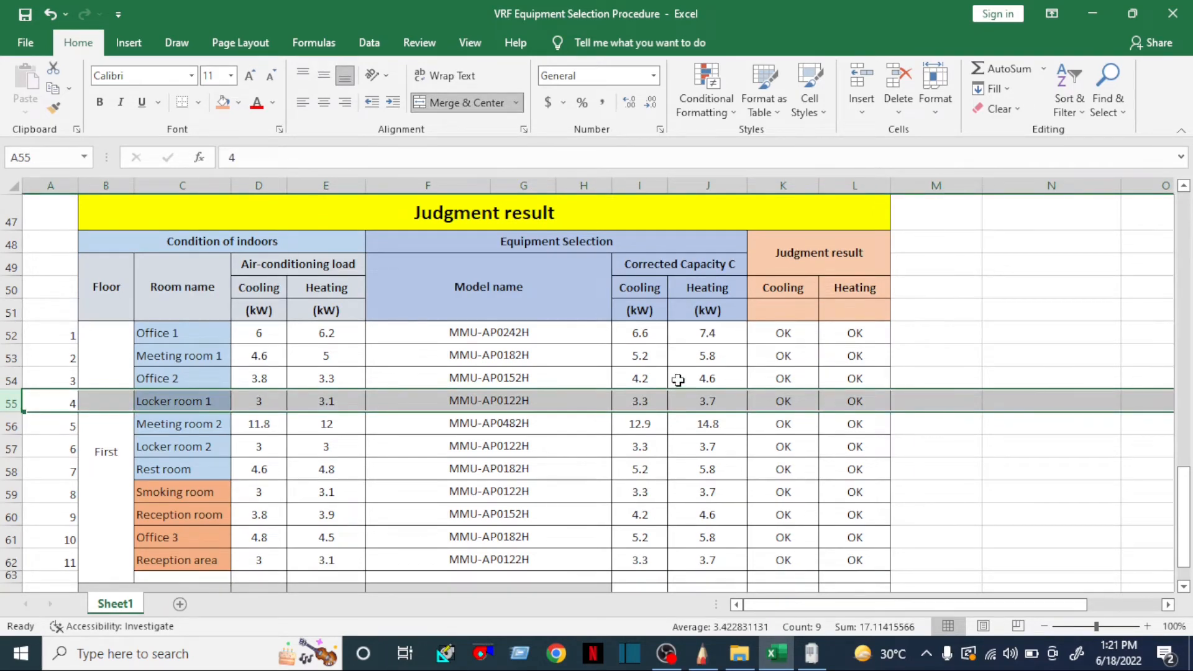
pyautogui.click(646, 403)
pyautogui.click(811, 654)
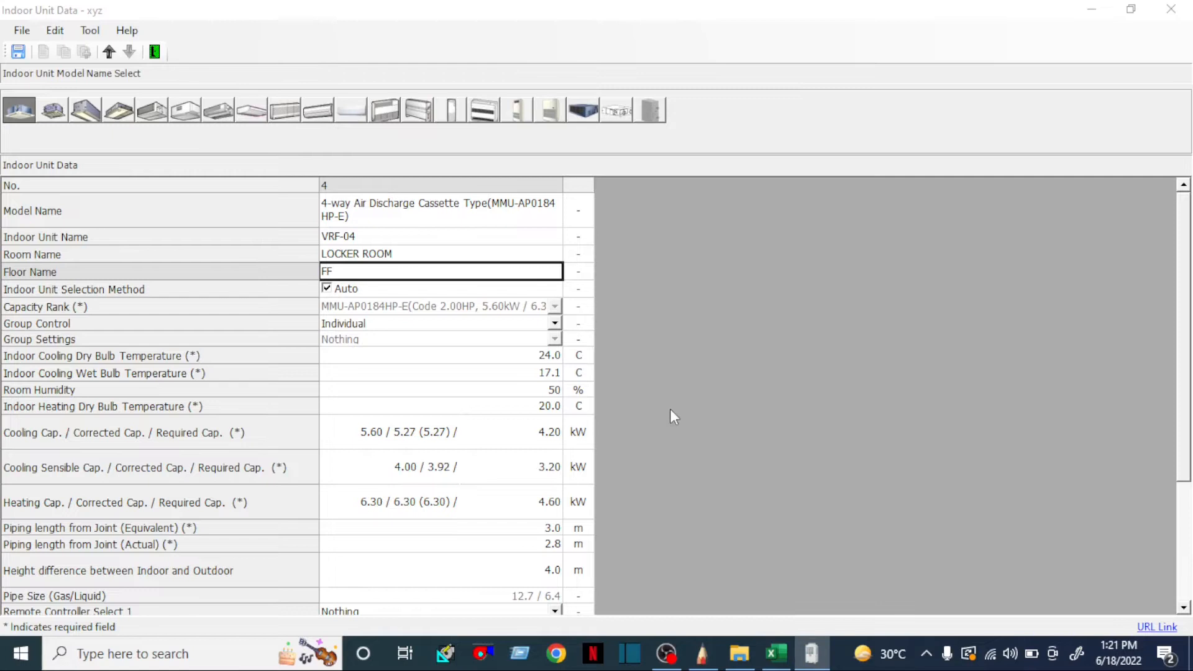
pyautogui.click(547, 431)
pyautogui.write('3.00')
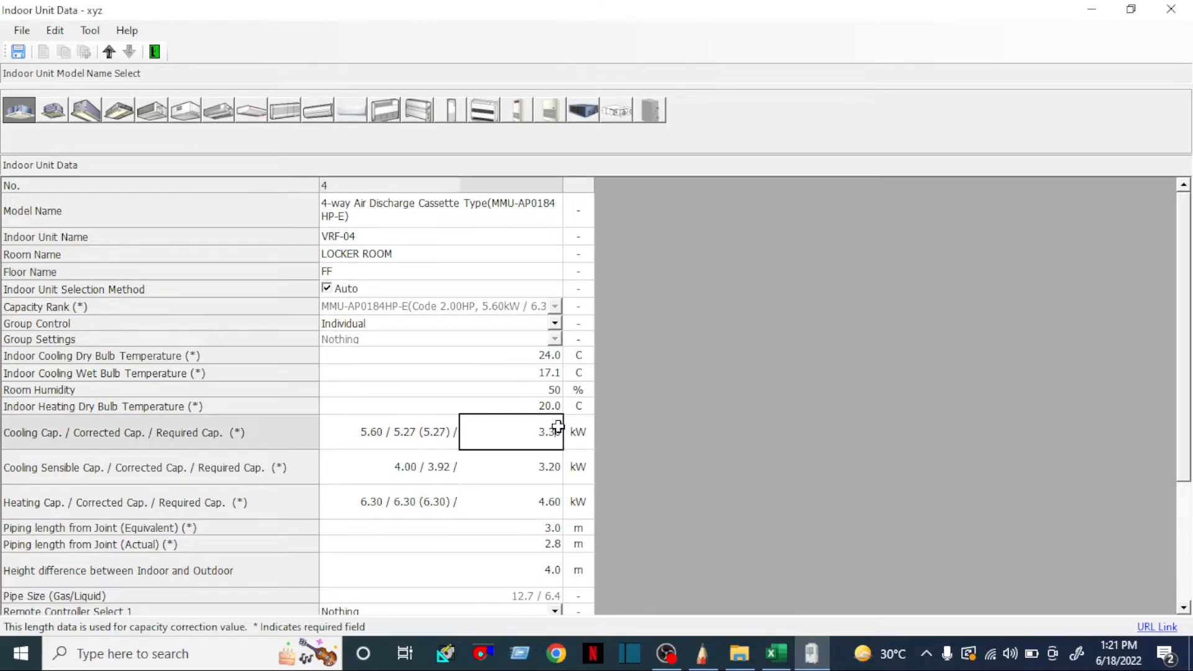
pyautogui.press('Return')
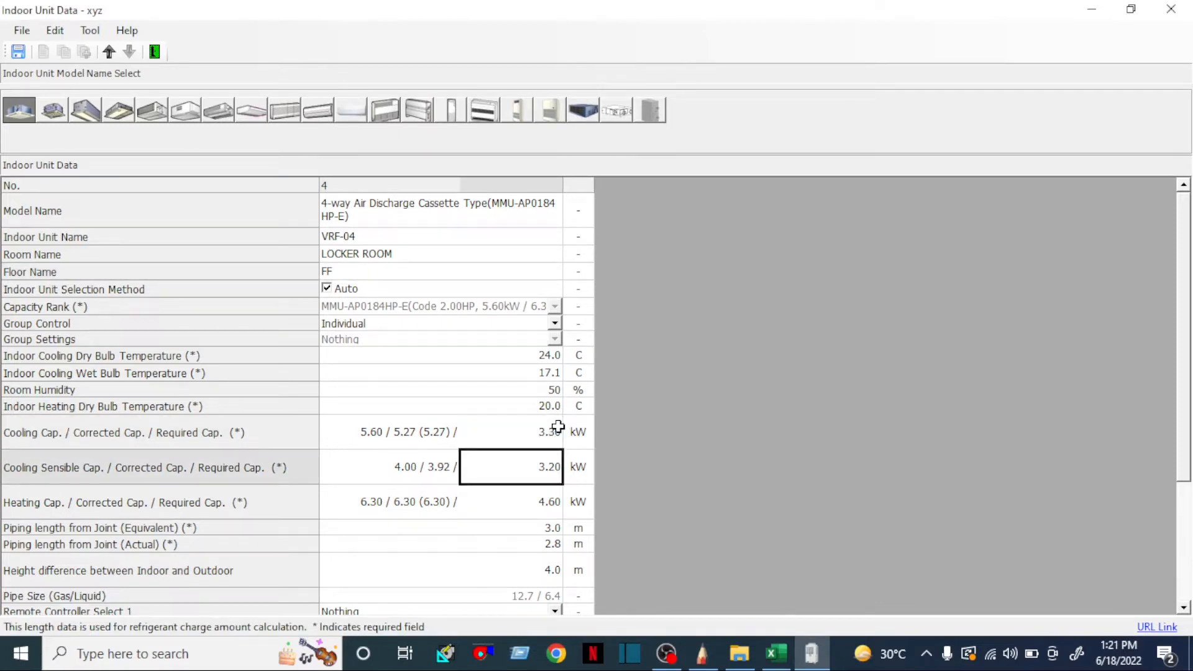
pyautogui.write('4.00')
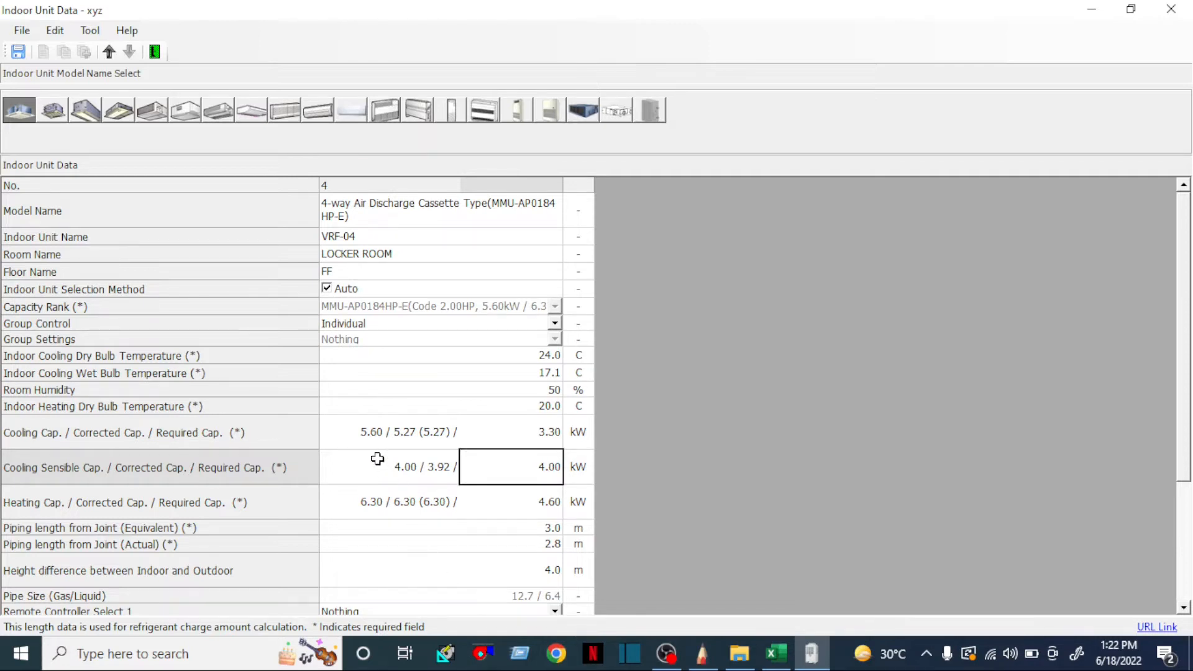
# Check the Locker room 1 heating value in Excel and set VRF-04's required heating capacity to 3.70 kW.
pyautogui.click(533, 493)
pyautogui.click(774, 659)
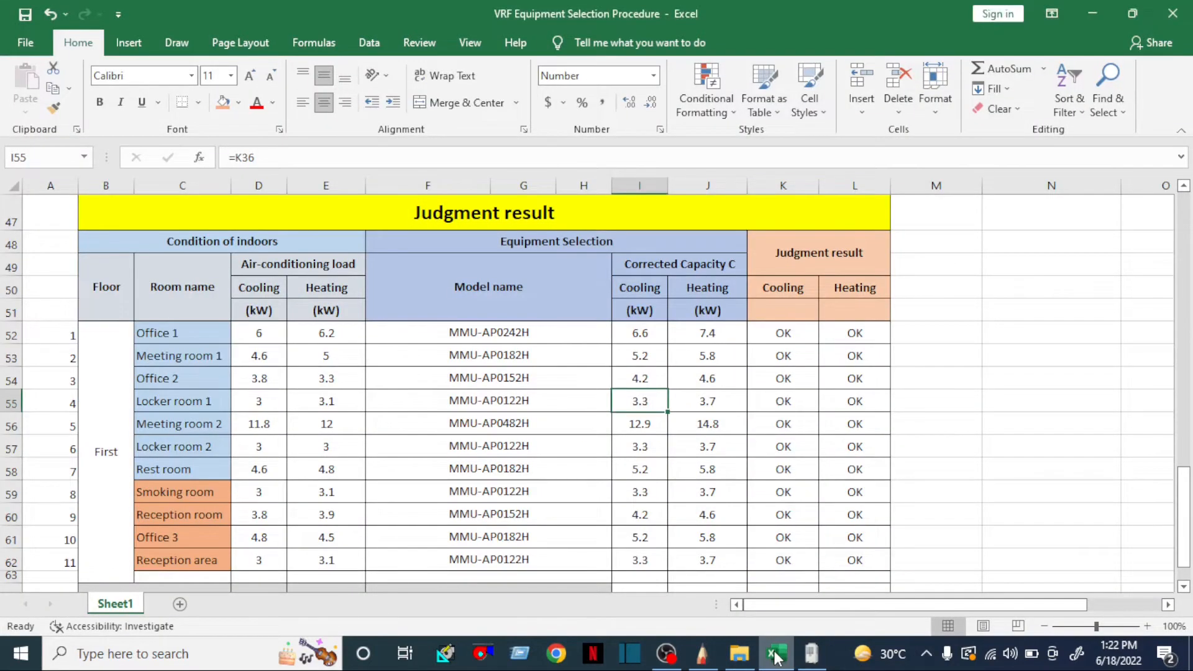
pyautogui.click(774, 658)
pyautogui.write('3.7')
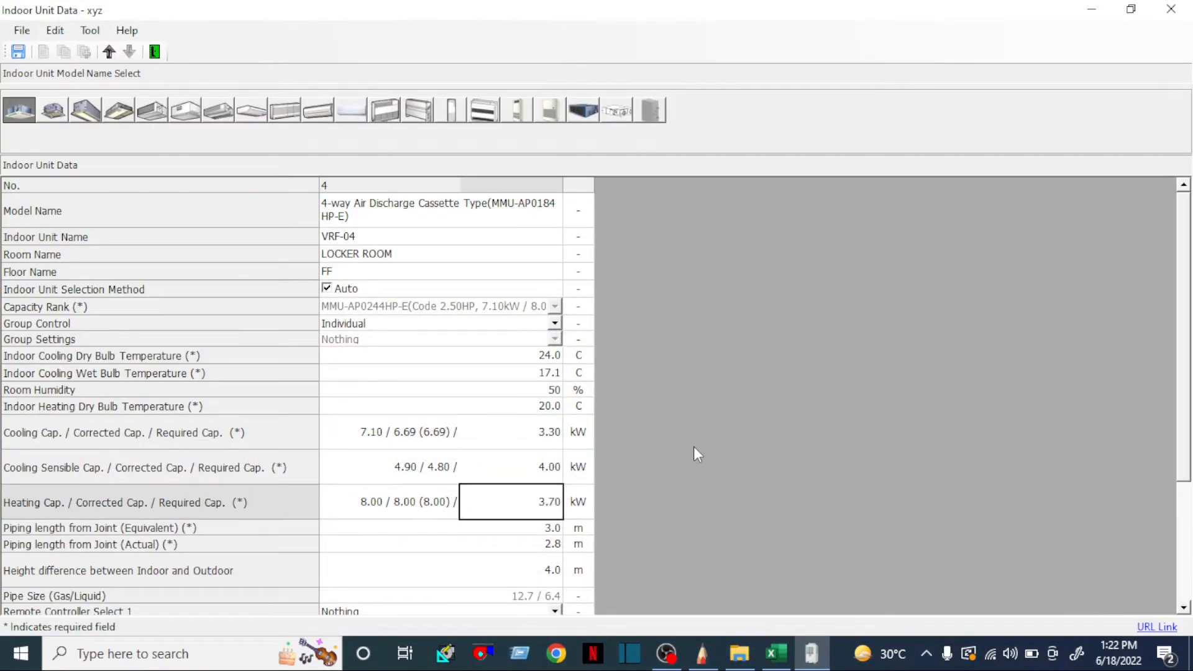
pyautogui.press('Return')
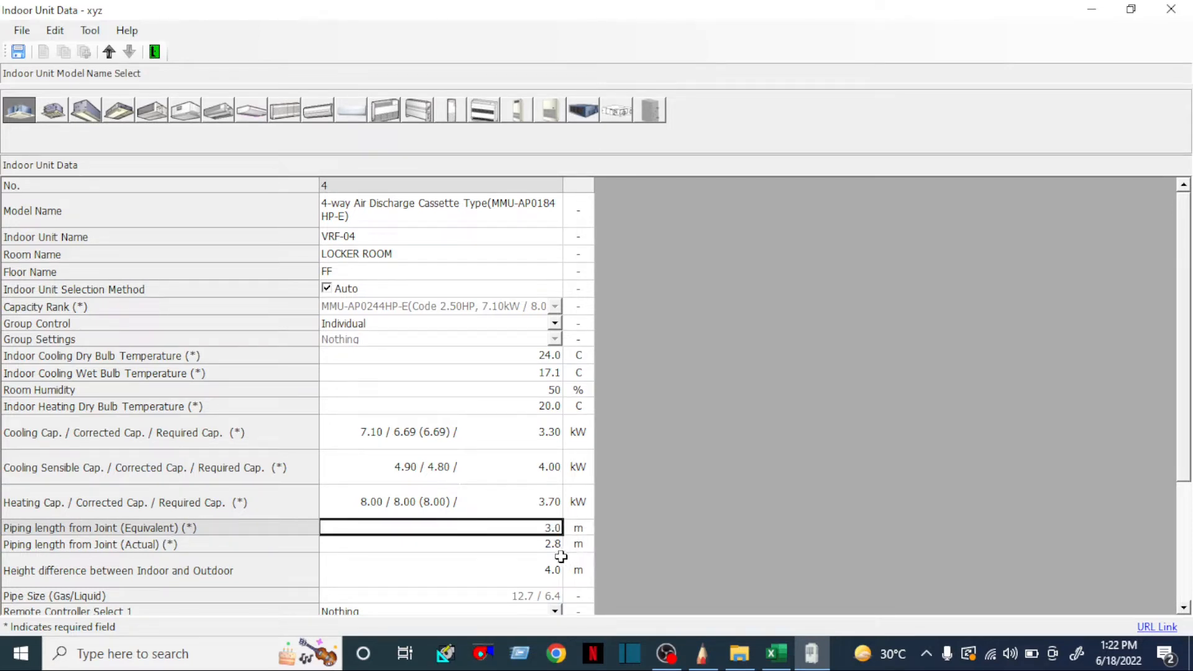
# Save the indoor unit data of VRF-04 and return to the system drawing.
pyautogui.click(533, 572)
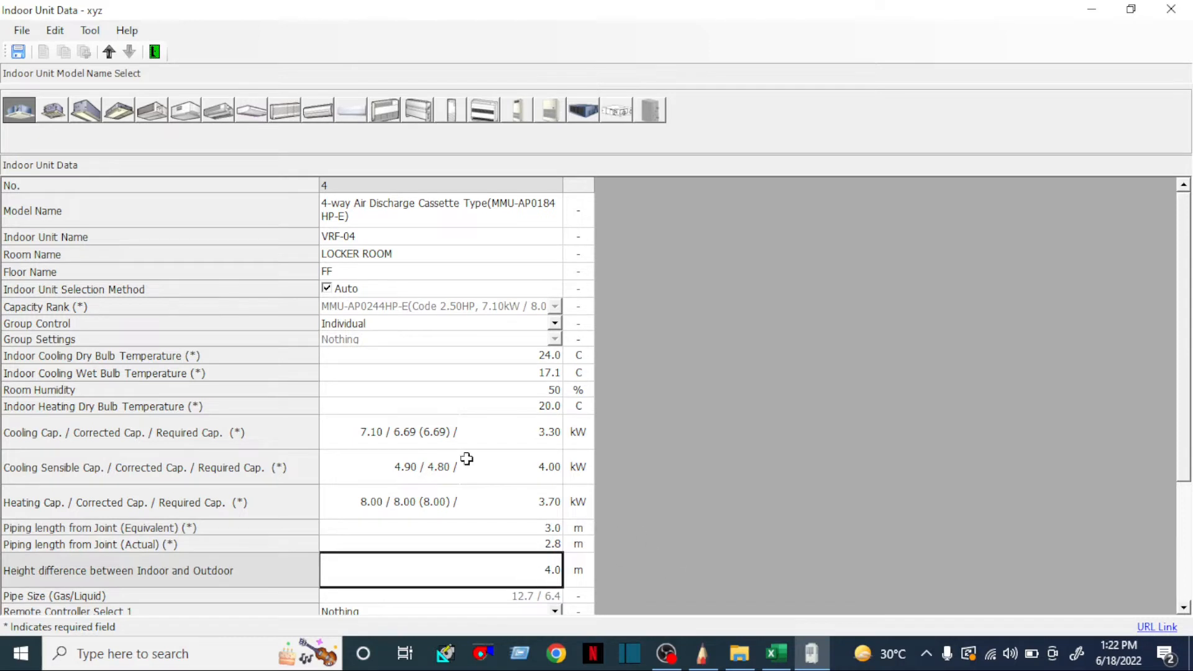
pyautogui.click(20, 54)
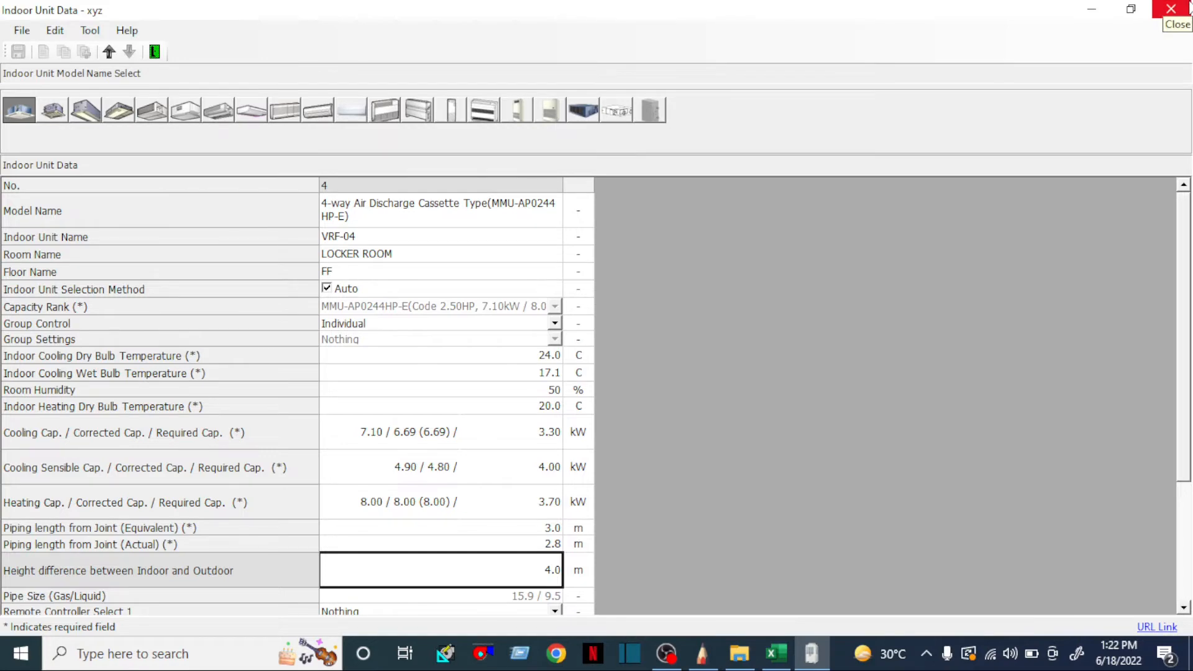
pyautogui.click(1188, 6)
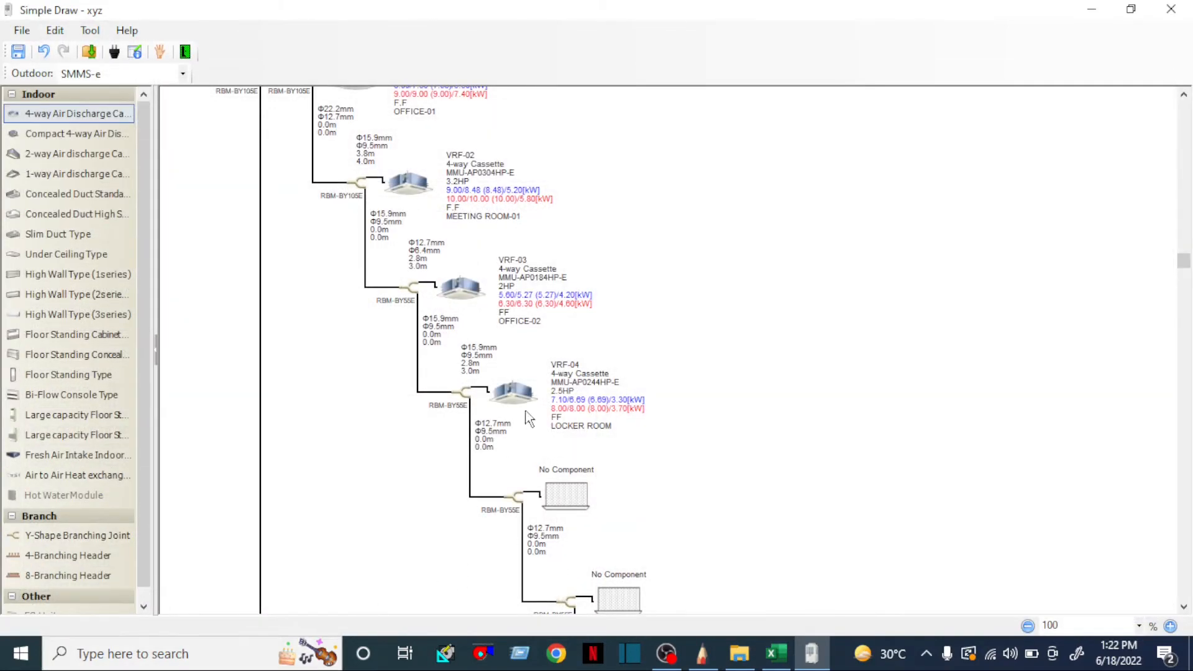
# Copy indoor unit VRF-04 and paste it into the empty component slot directly below it.
pyautogui.scroll(-2, 519, 433)
pyautogui.rightClick(514, 239)
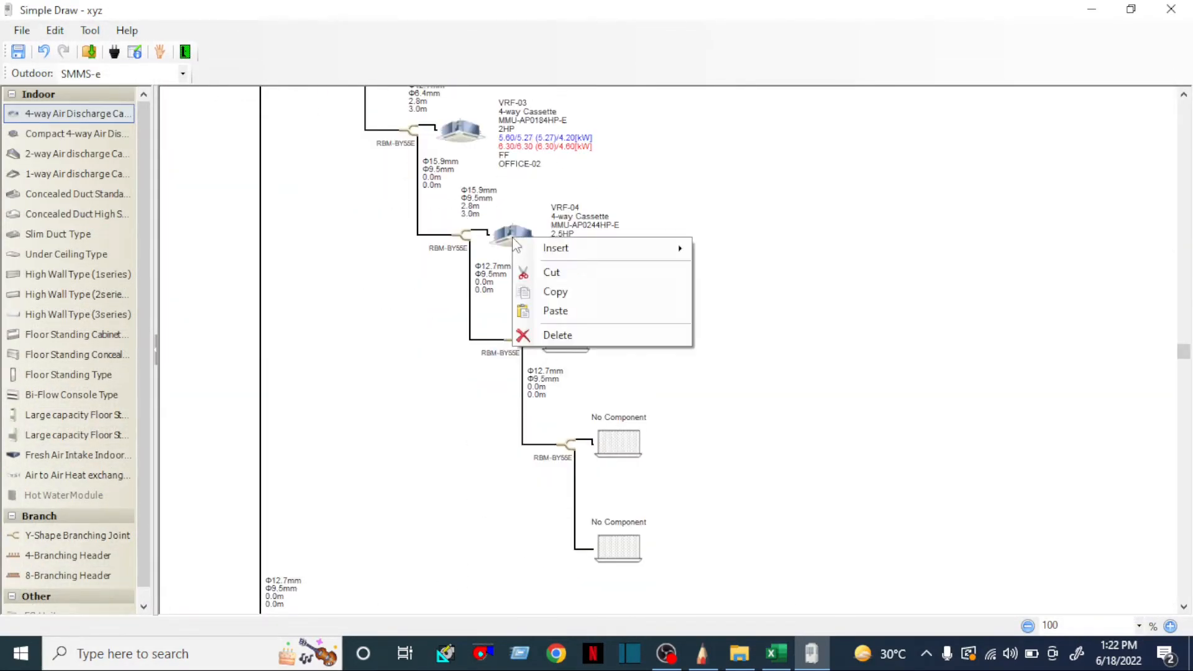
pyautogui.click(557, 287)
pyautogui.rightClick(562, 335)
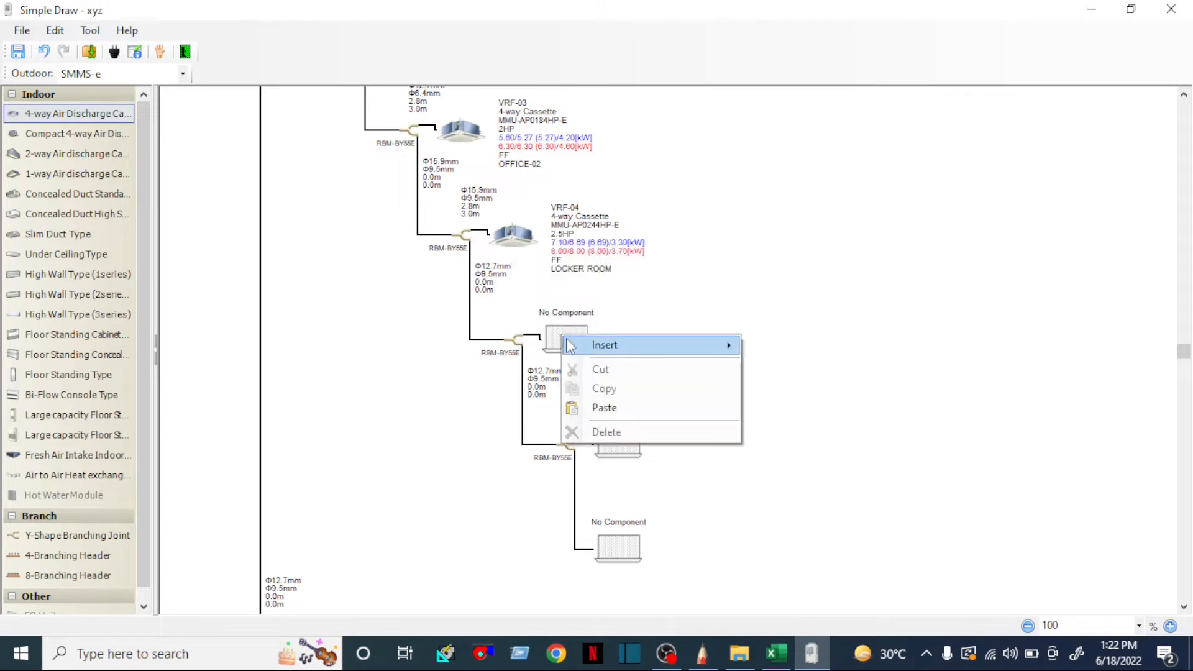
pyautogui.click(595, 412)
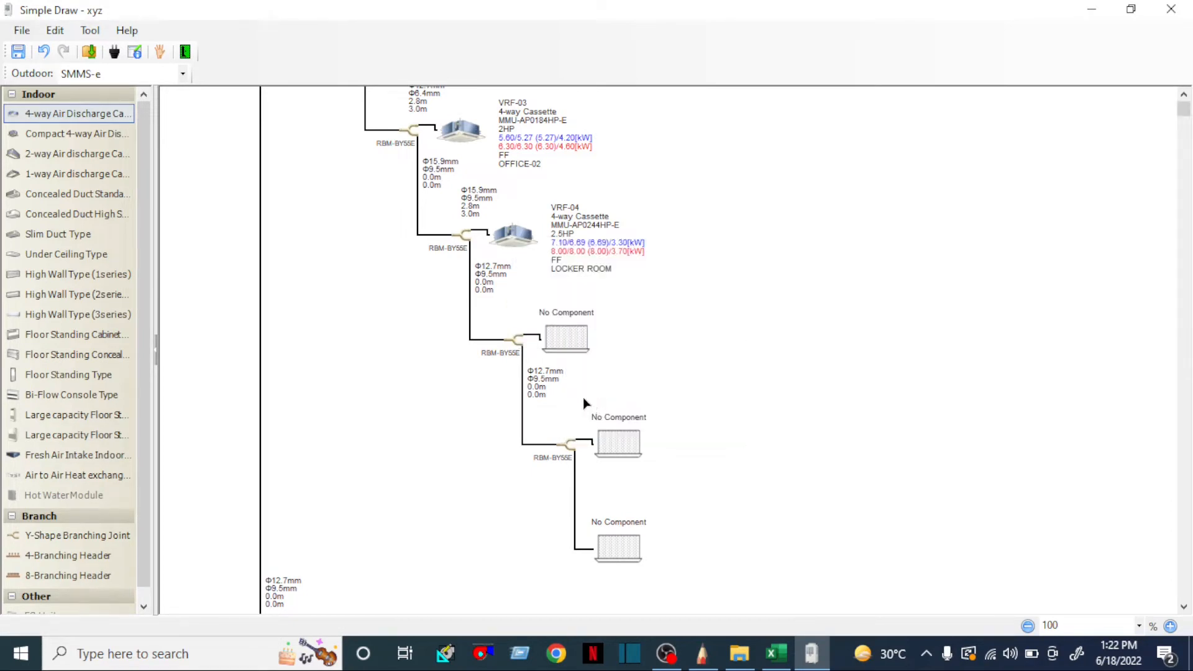
# Look up the fifth room in Excel, open the pasted unit's indoor unit data and set the room name to MEETING ROOM-02.
pyautogui.click(777, 653)
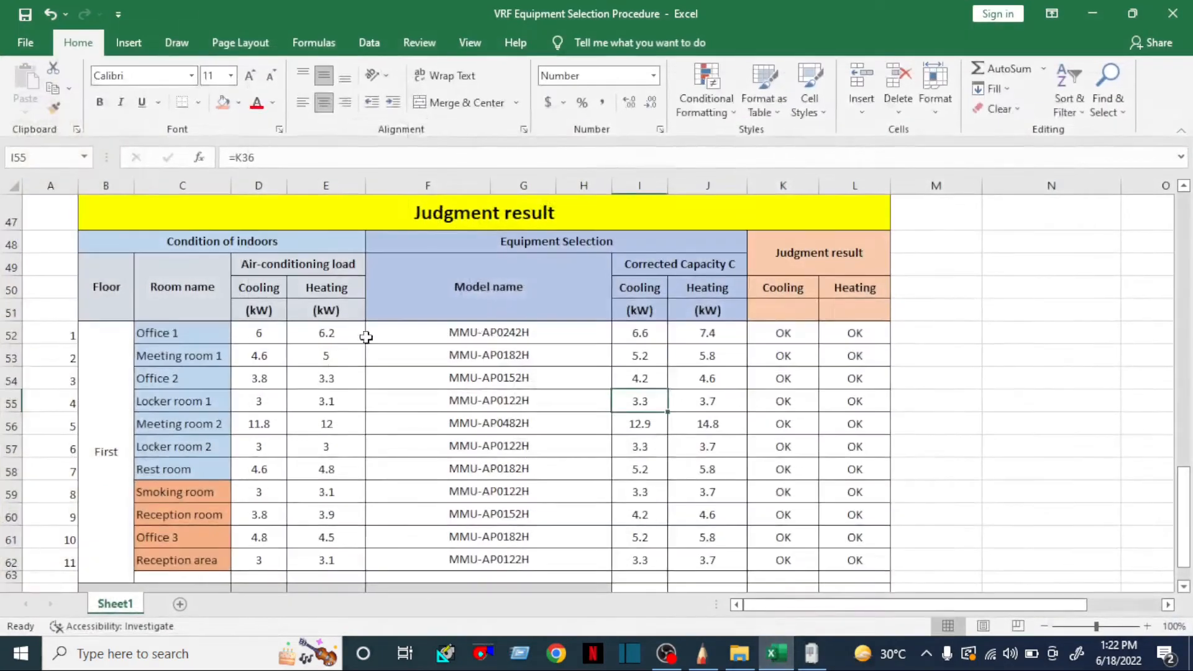
pyautogui.click(16, 418)
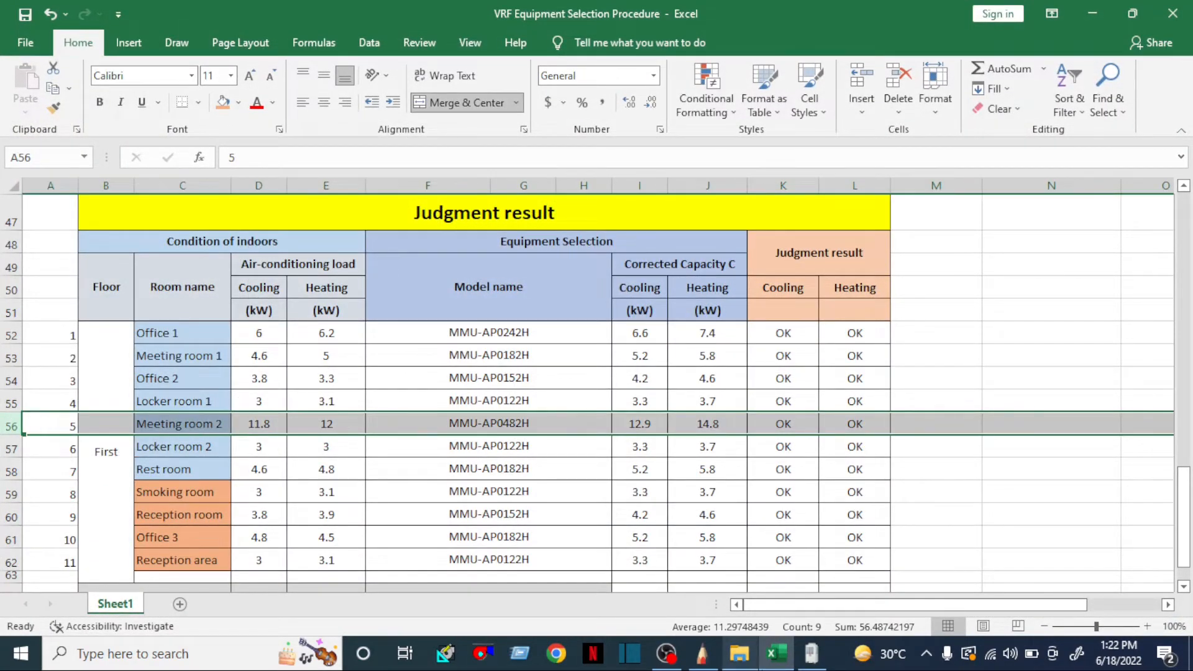
pyautogui.click(811, 654)
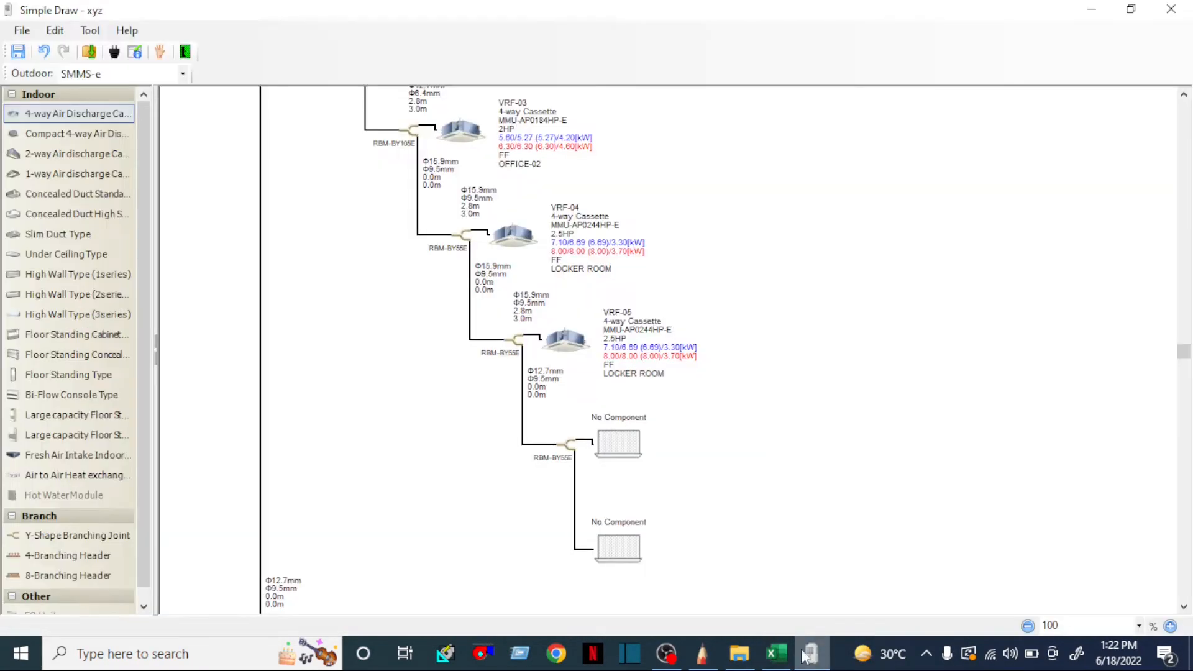
pyautogui.doubleClick(559, 343)
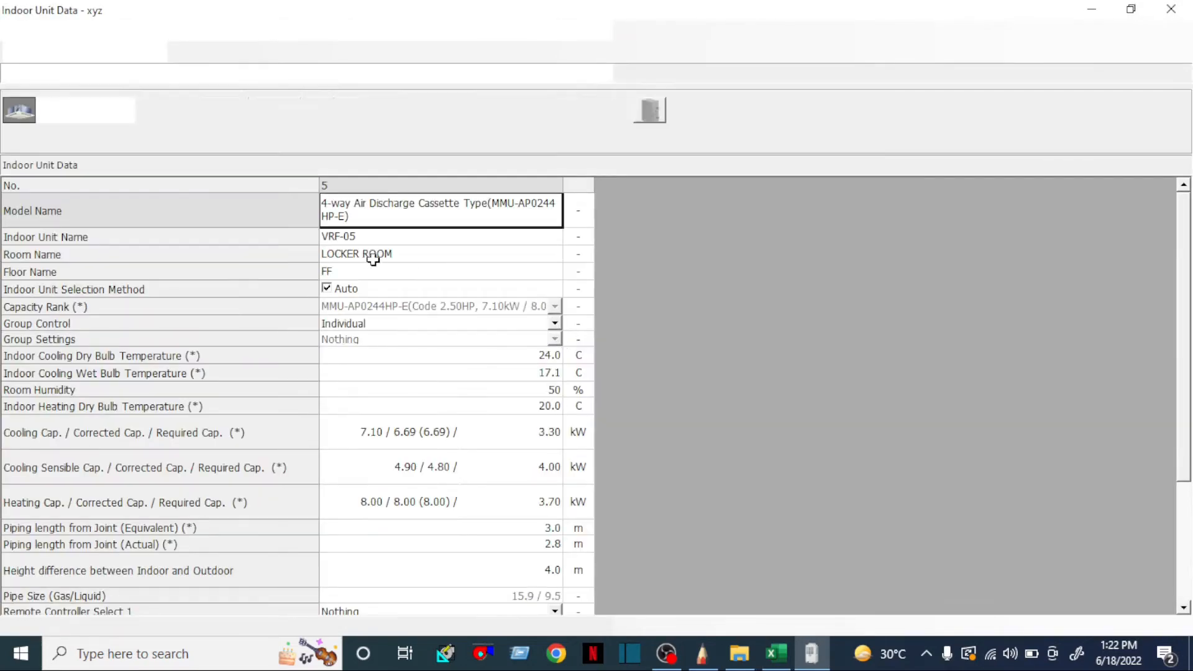
pyautogui.click(409, 252)
pyautogui.write('M')
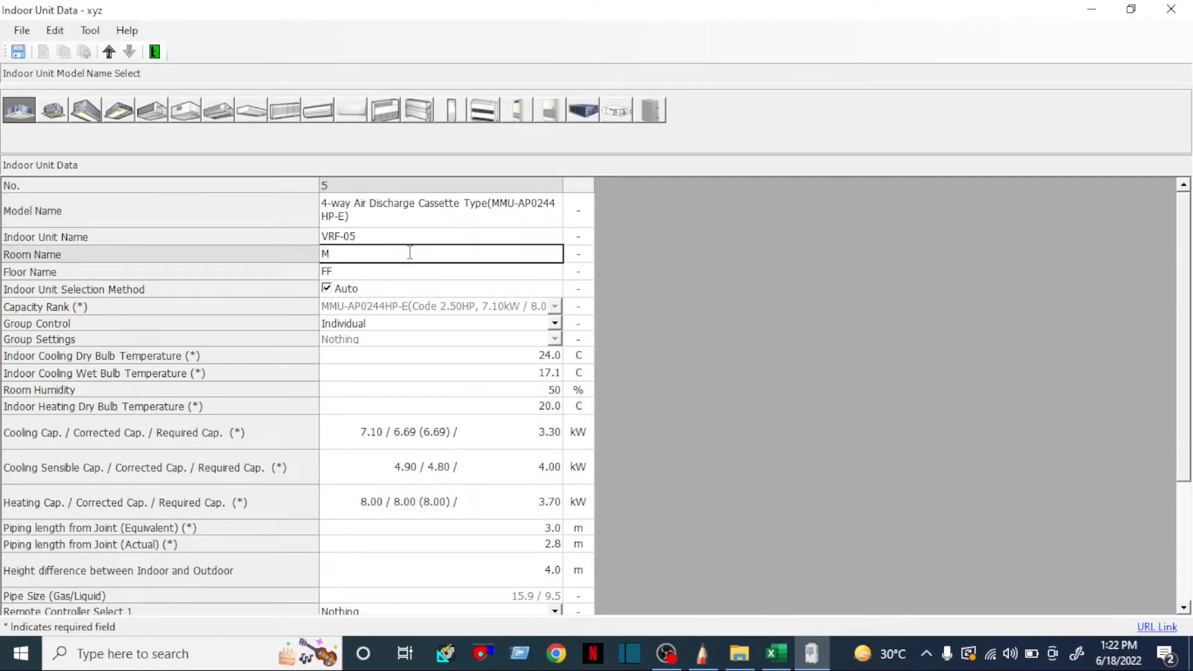
pyautogui.write('EETING ROOM-02')
pyautogui.click(392, 268)
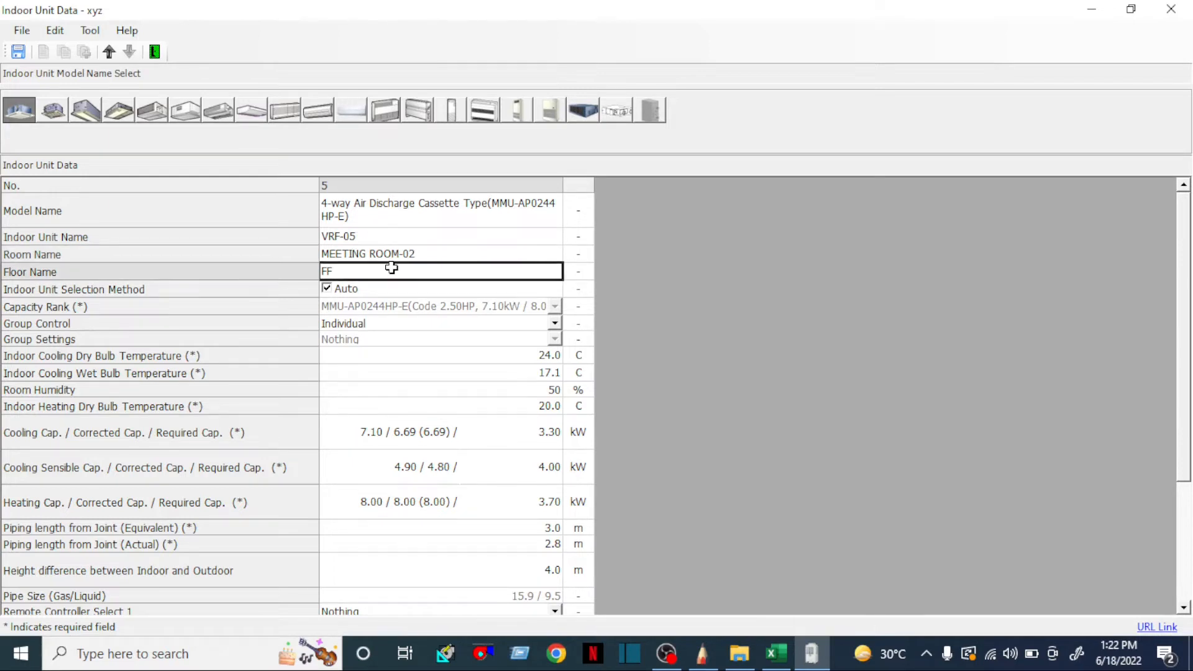
# Set VRF-05's required cooling capacity to 12.90 kW from Excel's Meeting room 2 row.
pyautogui.click(501, 388)
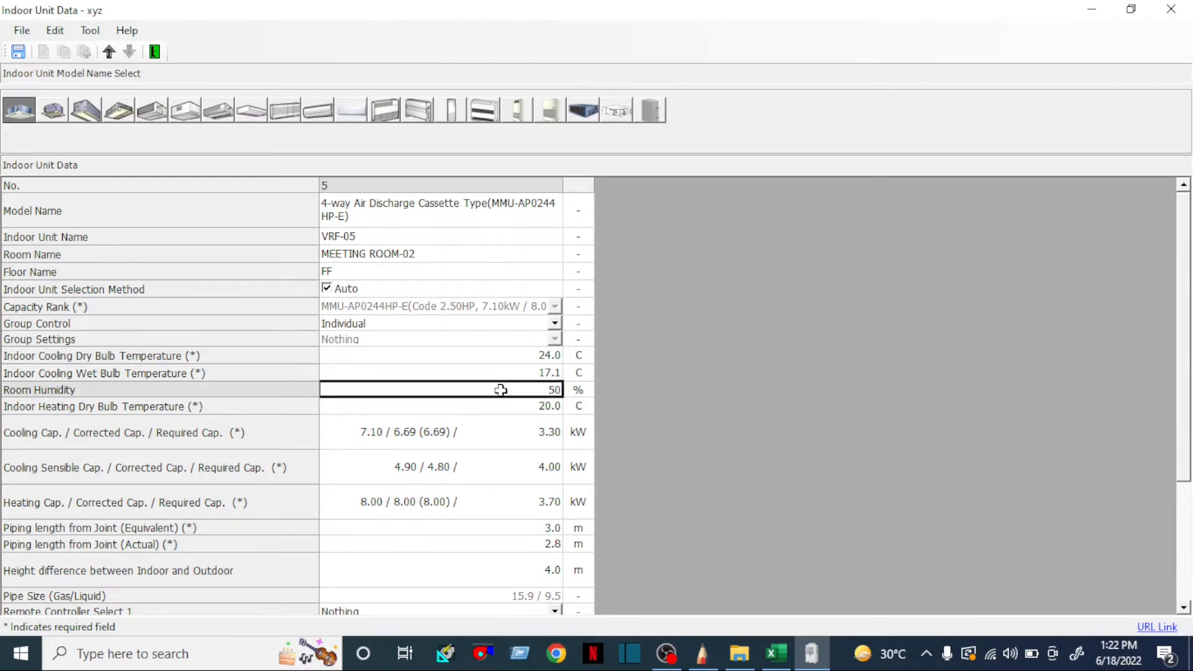
pyautogui.click(502, 402)
pyautogui.click(553, 436)
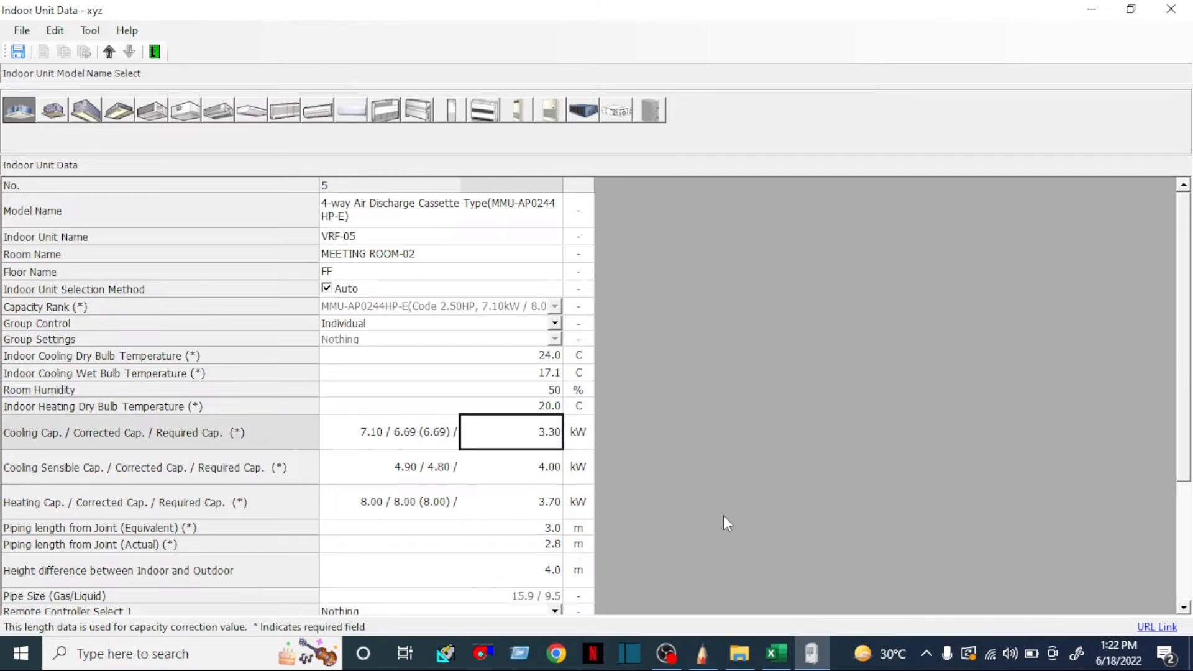
pyautogui.click(776, 654)
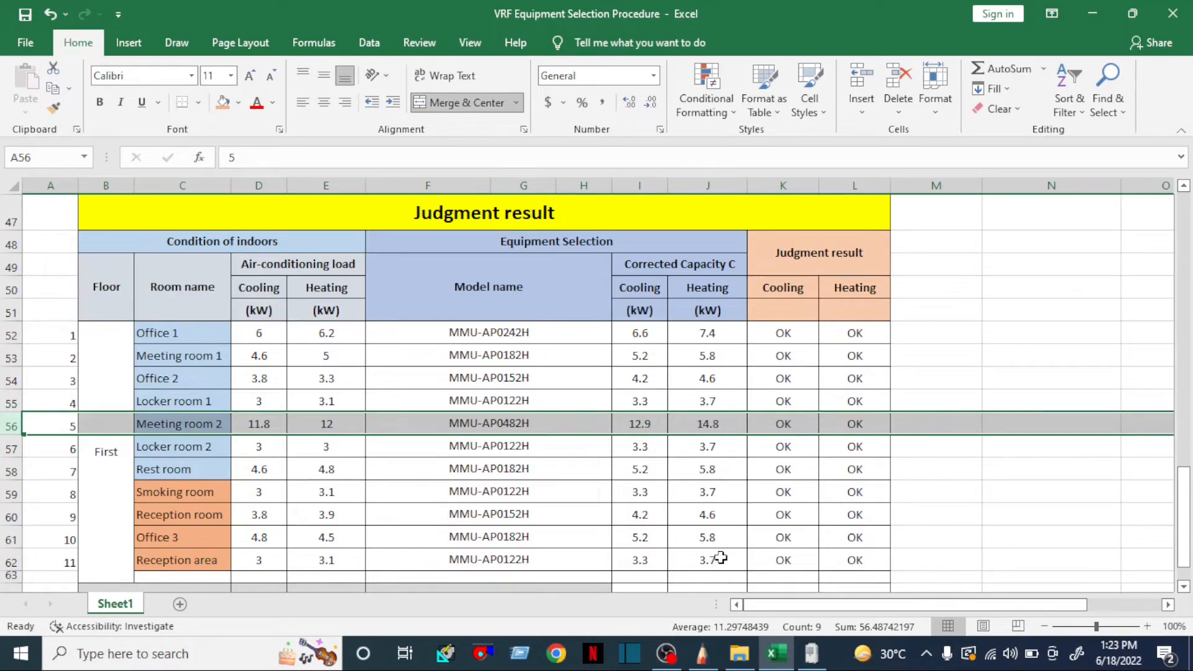
pyautogui.click(777, 665)
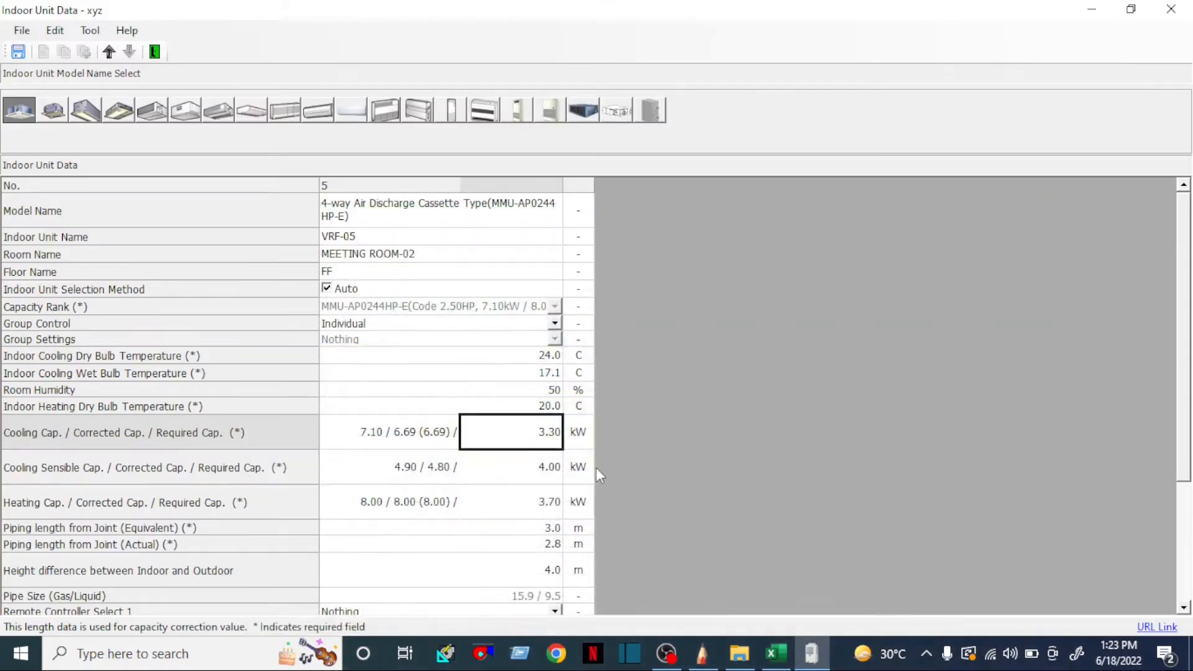
pyautogui.write('12.90')
pyautogui.press('Return')
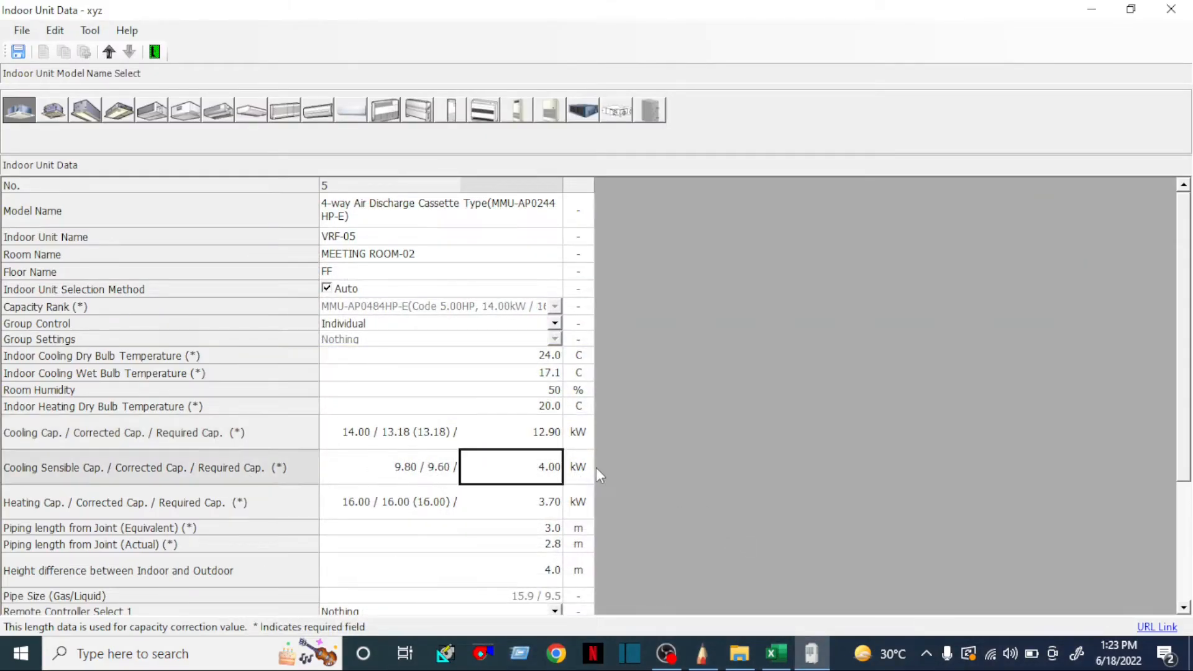
# Set VRF-05's required sensible cooling capacity to 9.80 kW and its required heating capacity to 14.80 kW from Excel's Meeting room 2 row.
pyautogui.write('9.80')
pyautogui.press('Return')
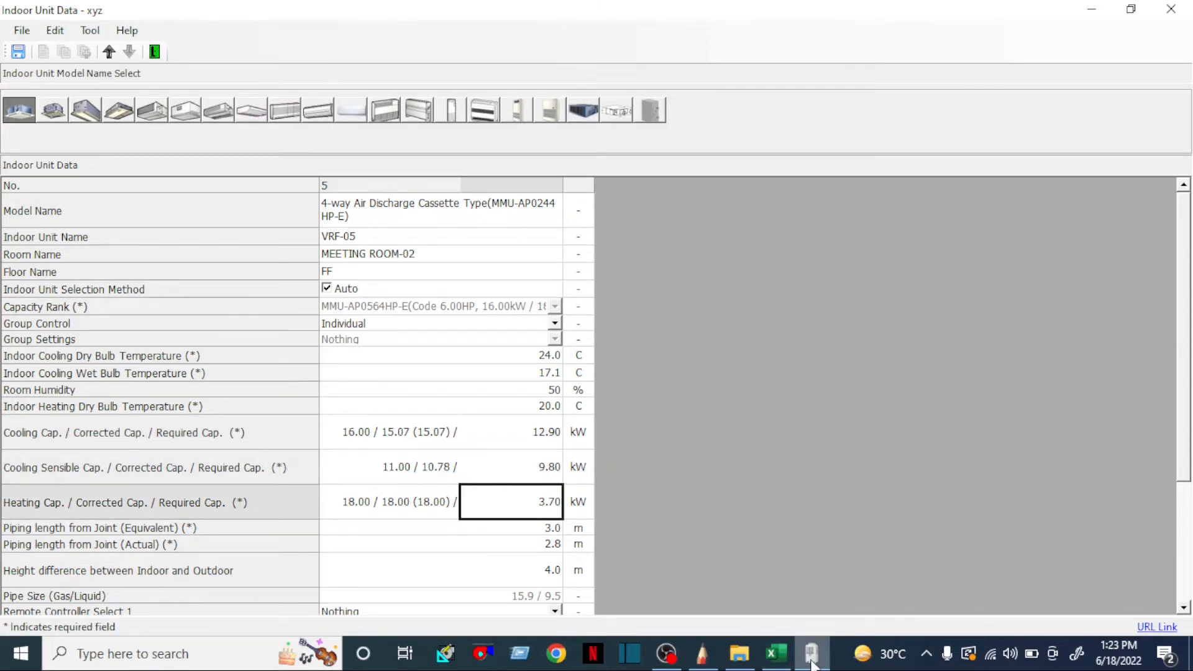
pyautogui.click(787, 657)
pyautogui.click(811, 655)
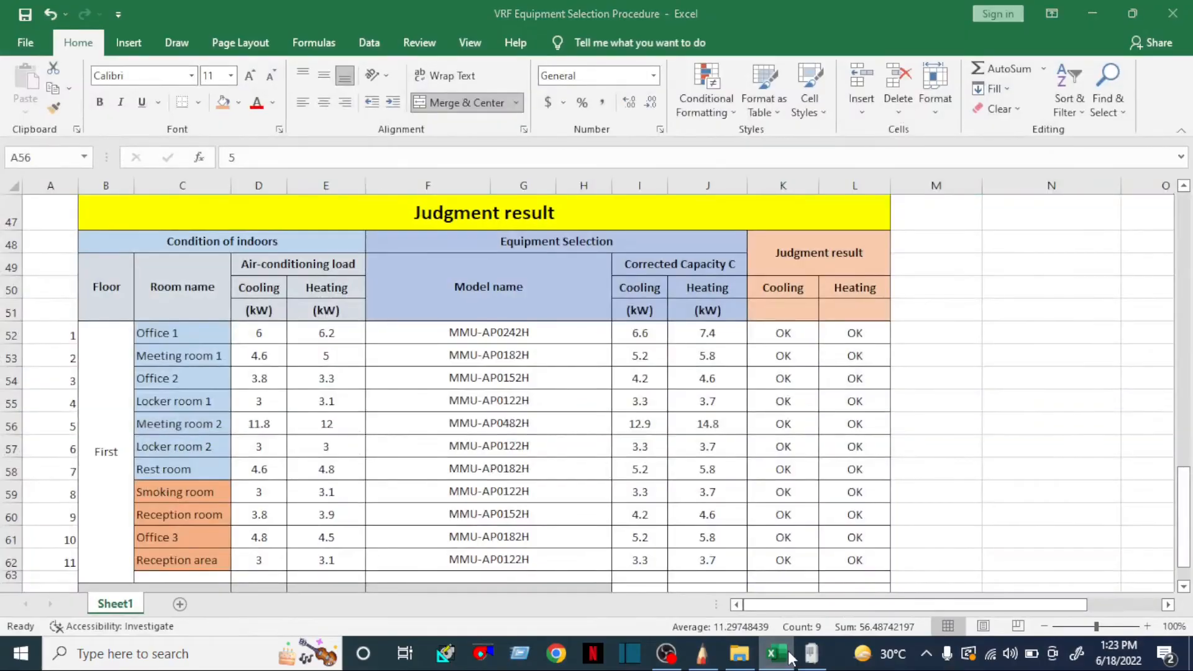
pyautogui.write('14.80')
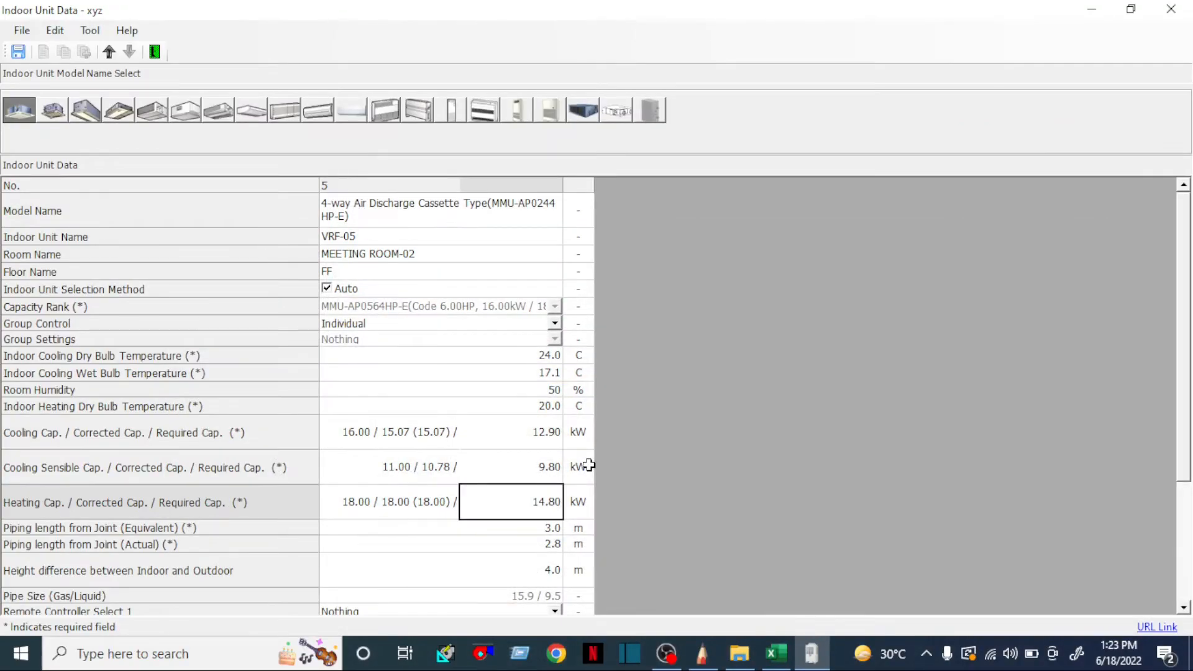
pyautogui.press('Return')
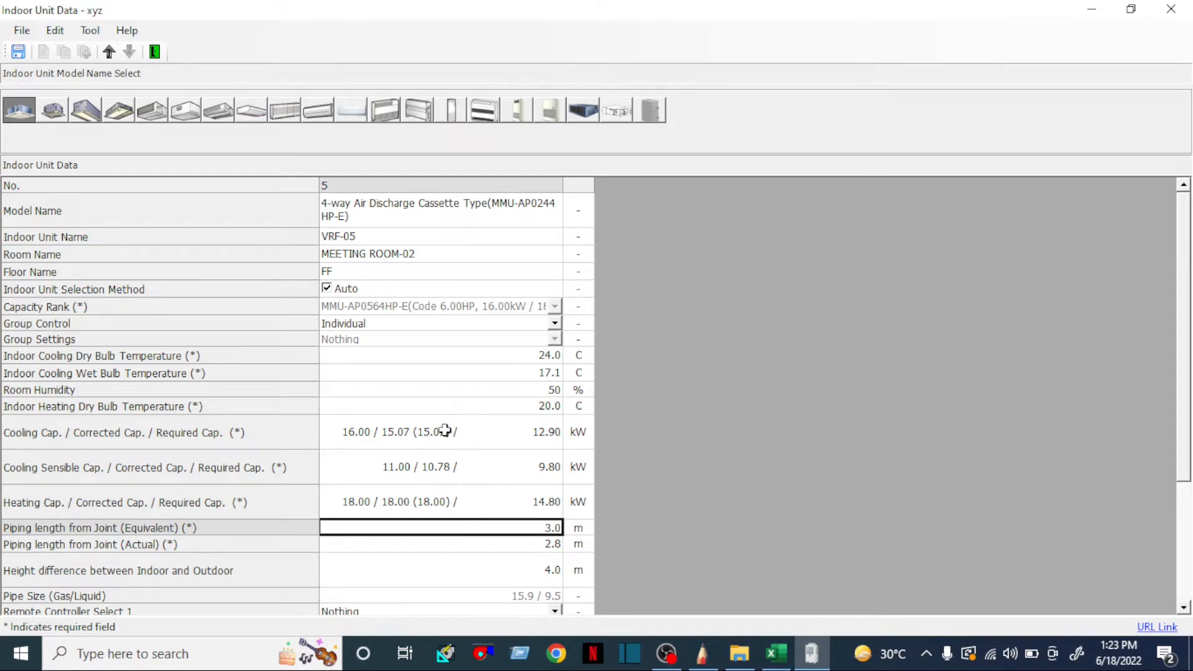
# Change VRF-05 to the Concealed Duct High Static Pressure Type and set its required sensible cooling capacity to 10.70 kW.
pyautogui.click(184, 113)
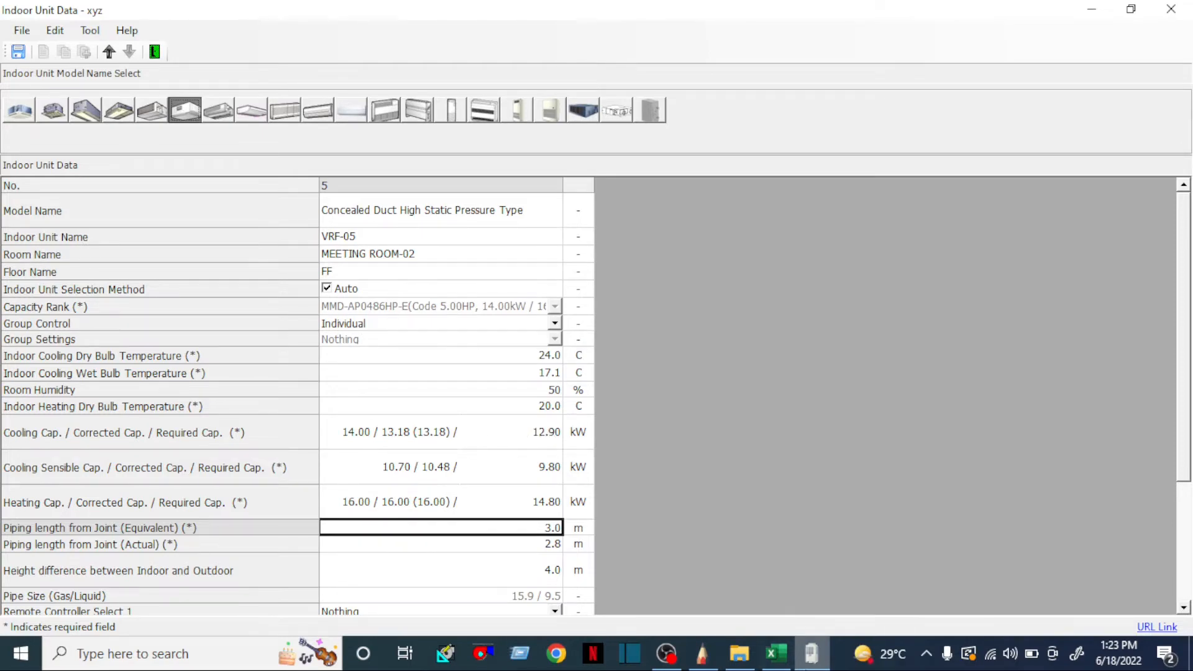
pyautogui.click(784, 659)
pyautogui.click(784, 659)
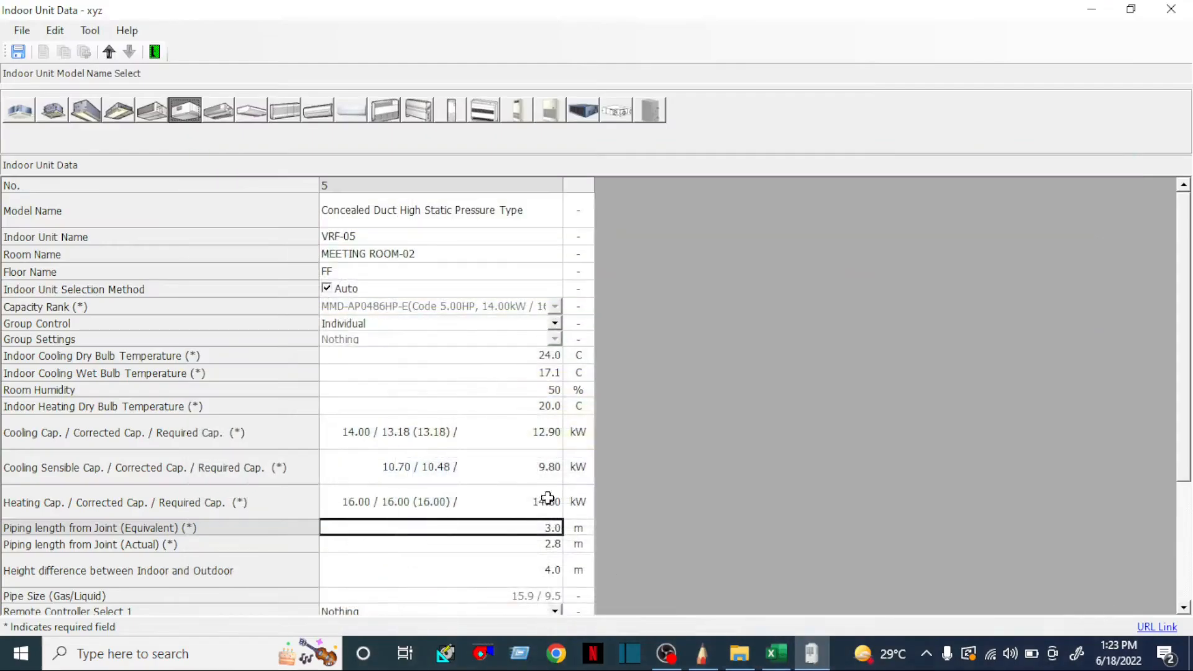
pyautogui.click(539, 465)
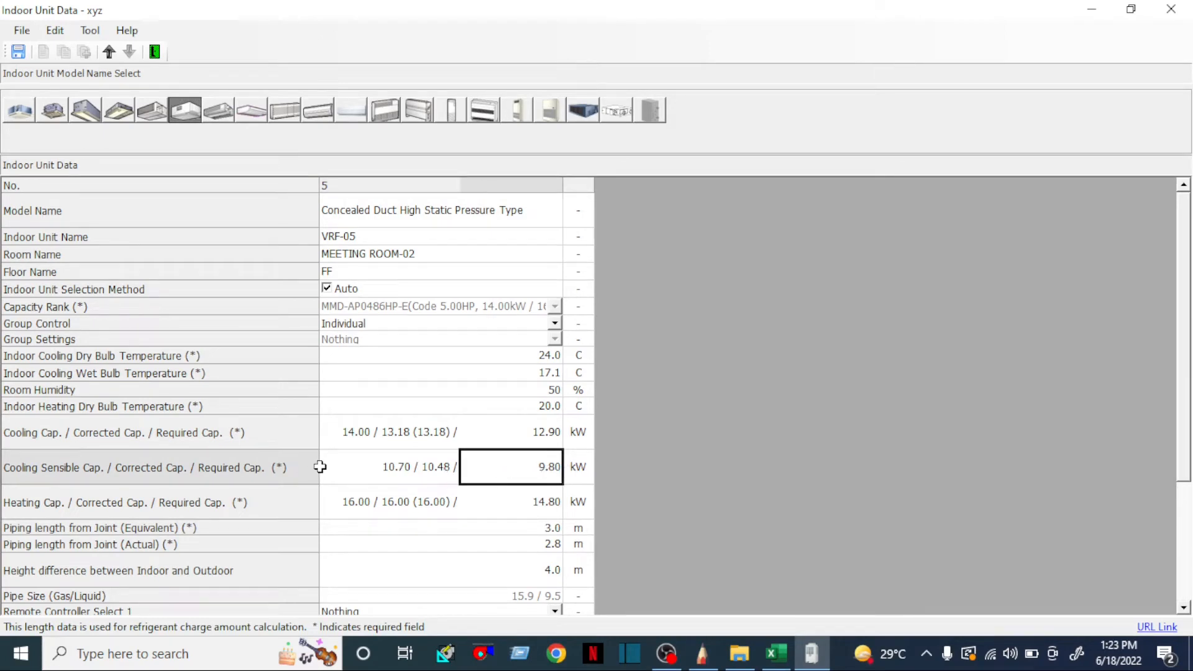
pyautogui.doubleClick(544, 470)
pyautogui.click(525, 497)
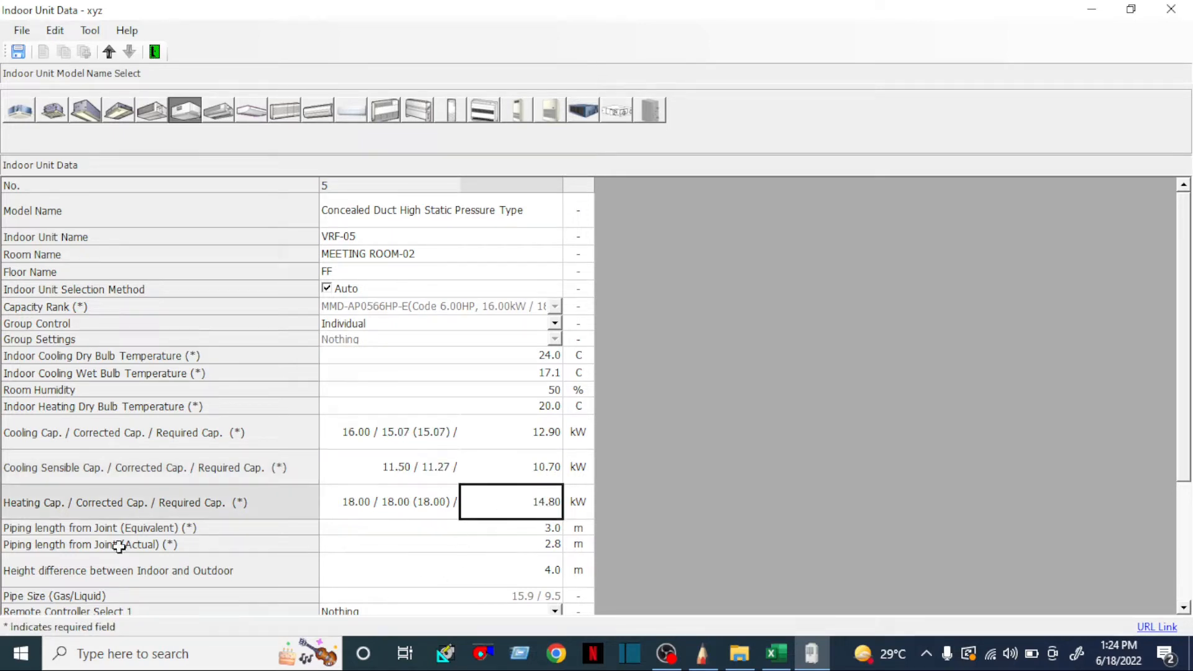
# Set VRF-05's piping length from the joint to 4.0 m equivalent and 3.9 m actual, and save the unit data.
pyautogui.click(552, 528)
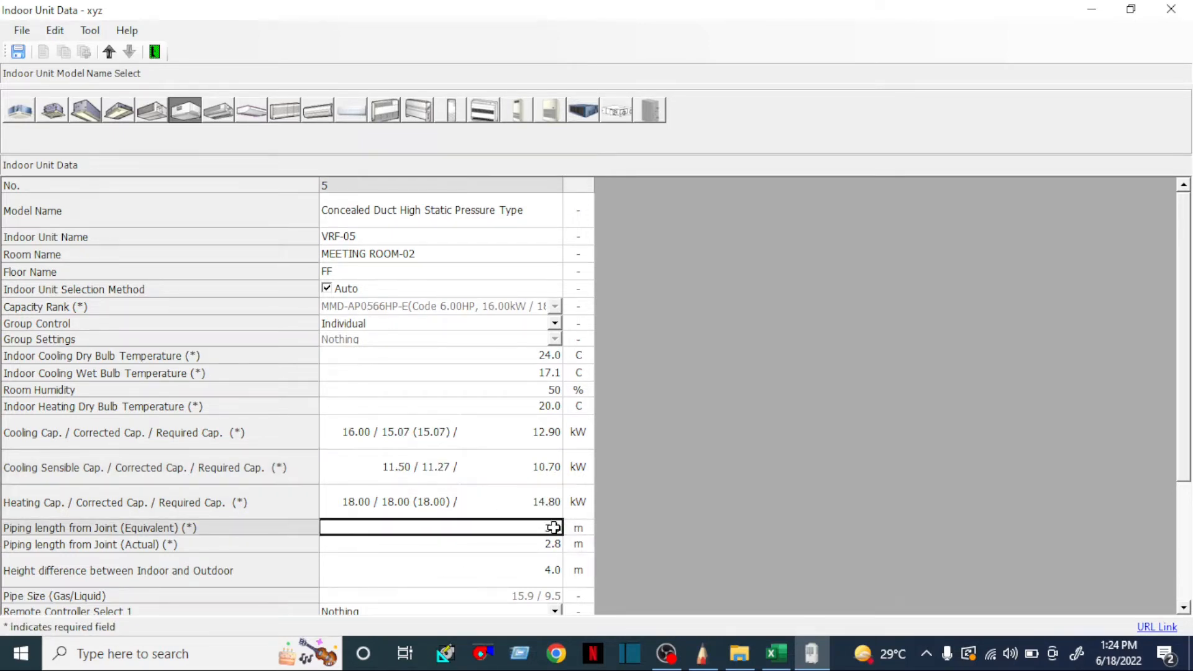
pyautogui.write('4')
pyautogui.press('Return')
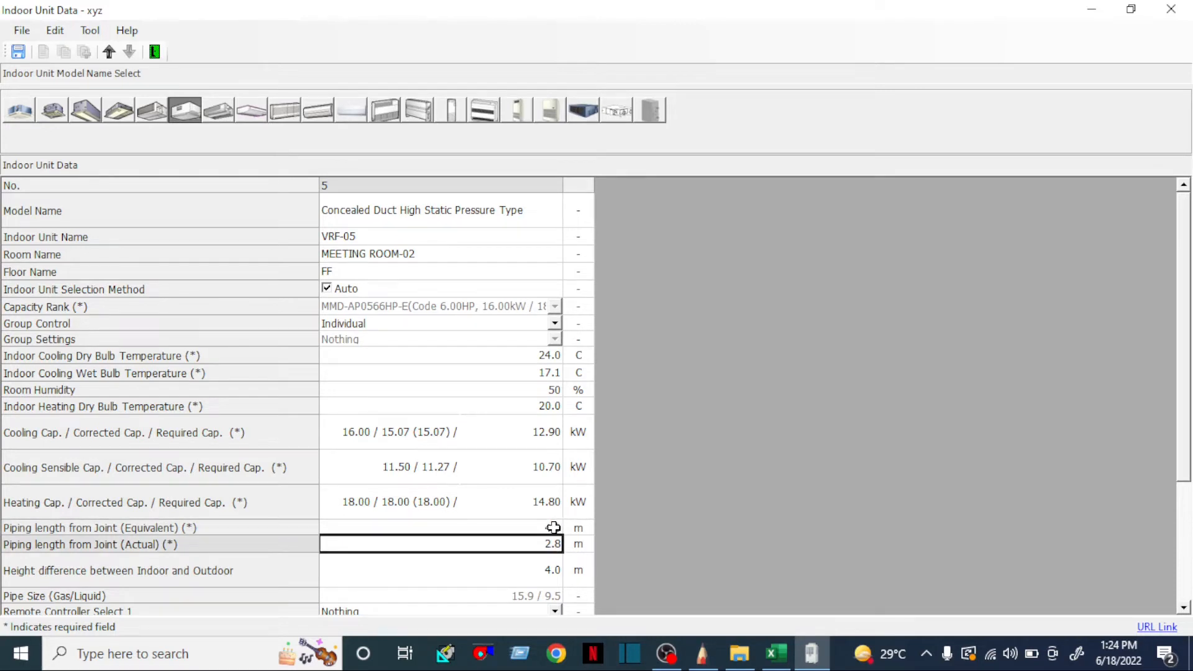
pyautogui.write('3.0')
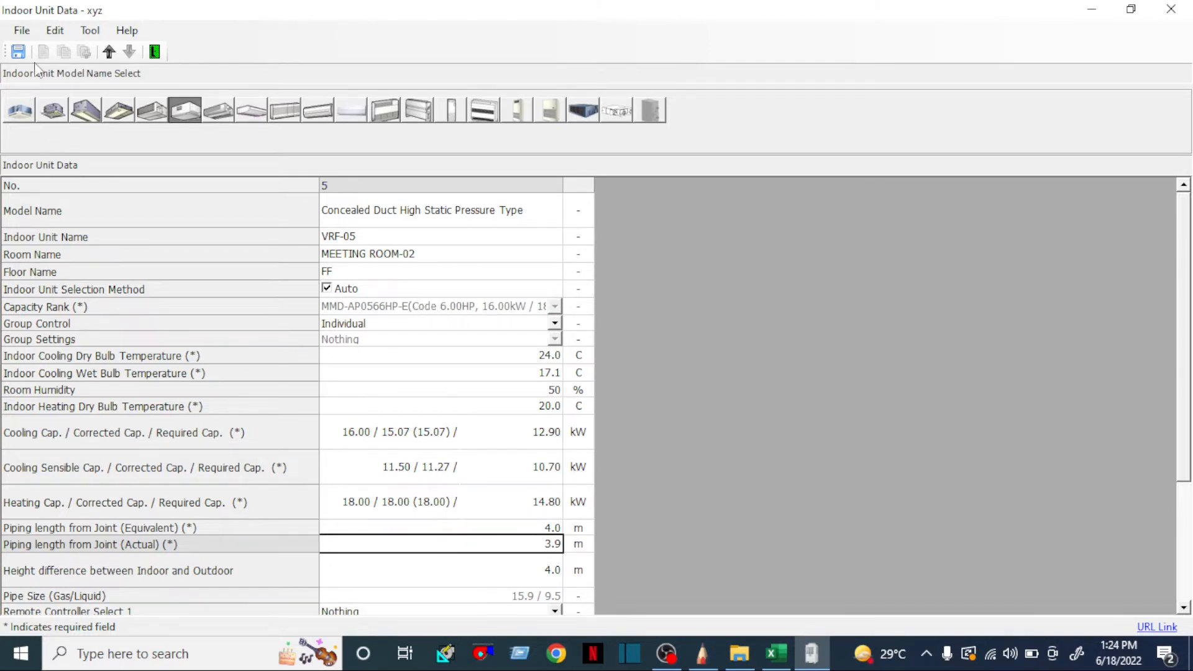
pyautogui.click(20, 52)
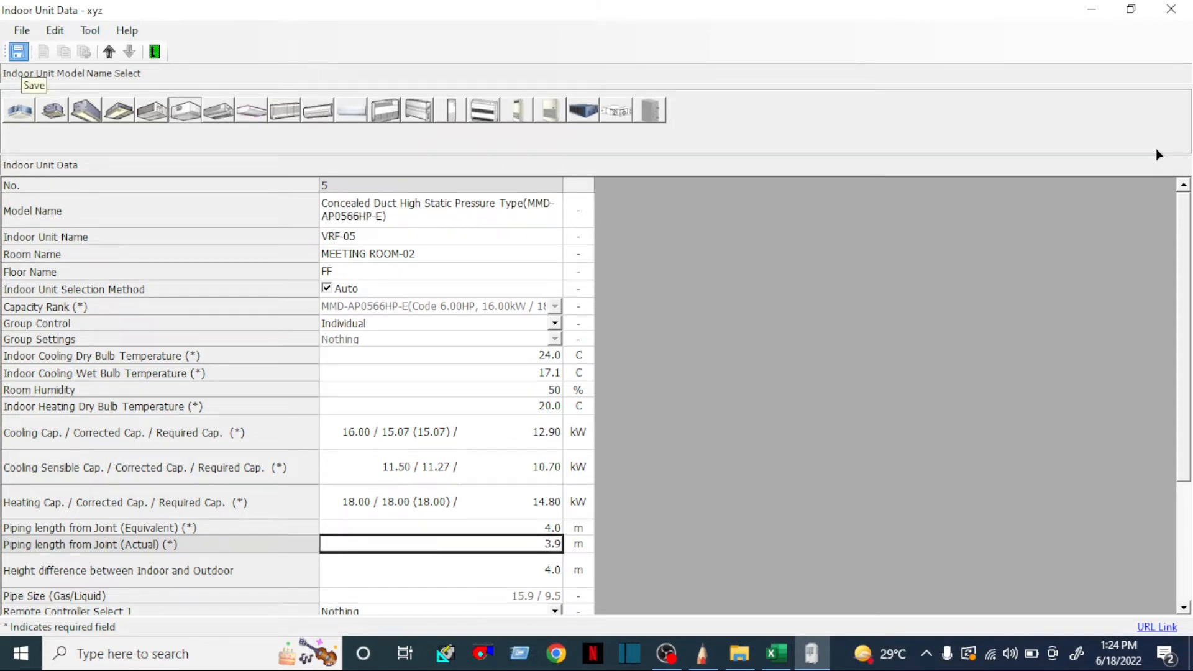
# Look up the sixth room's row in Excel and close VRF-05's indoor unit data to return to the system drawing.
pyautogui.click(776, 653)
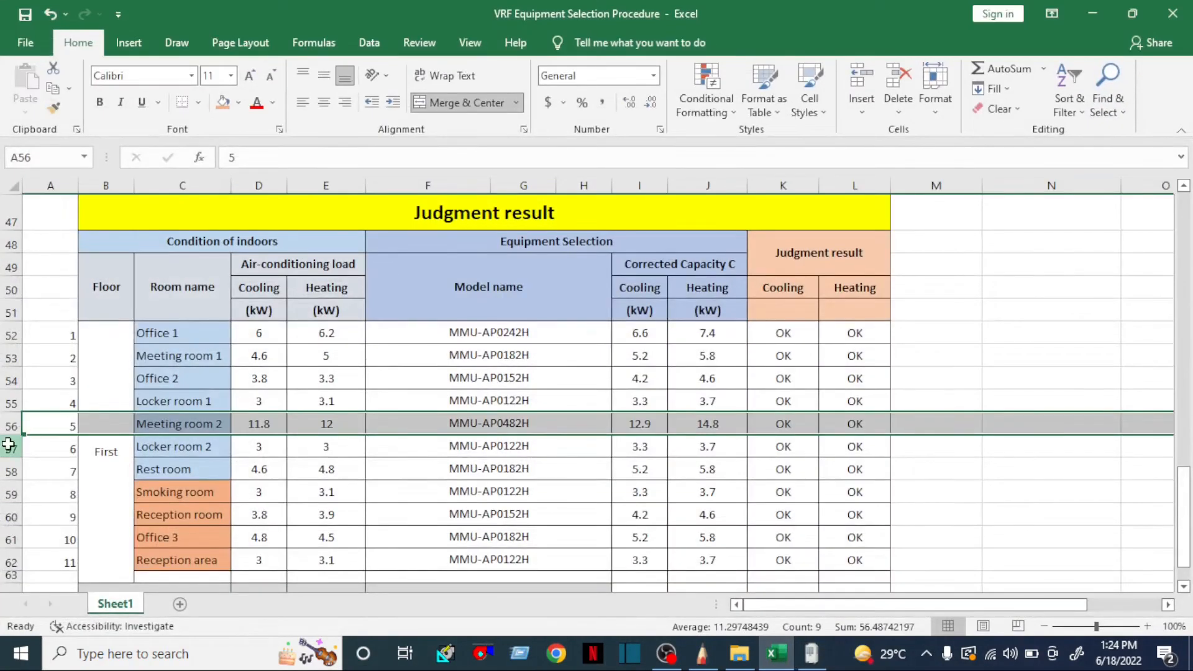
pyautogui.click(9, 445)
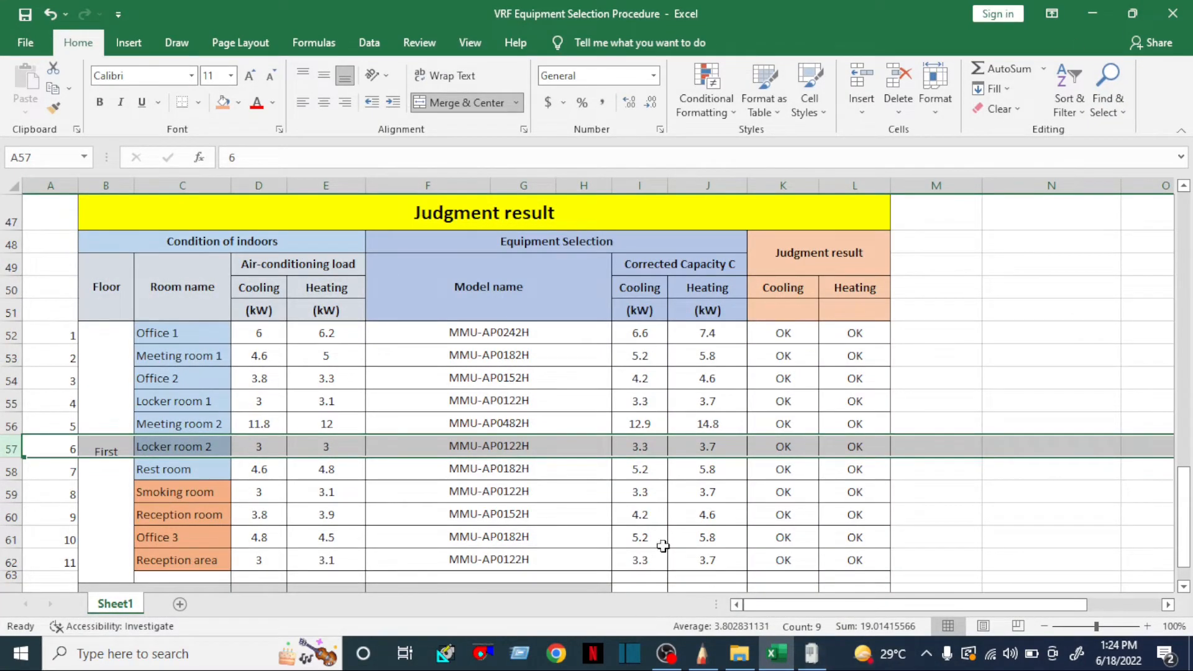
pyautogui.click(811, 653)
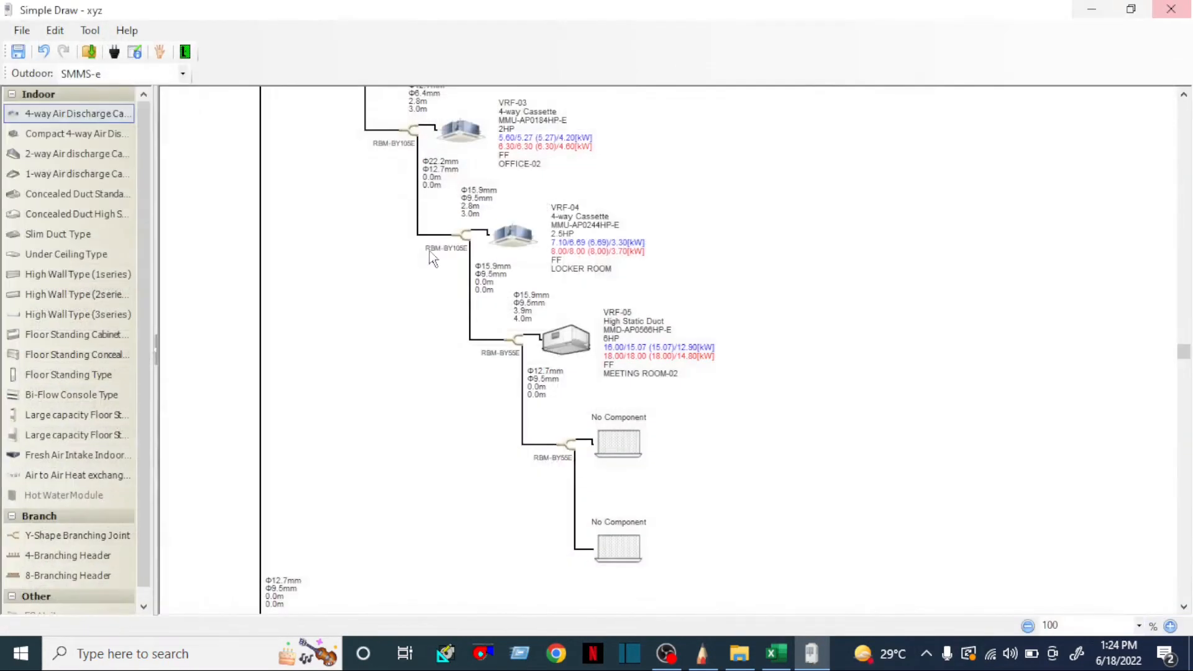
pyautogui.click(1171, 9)
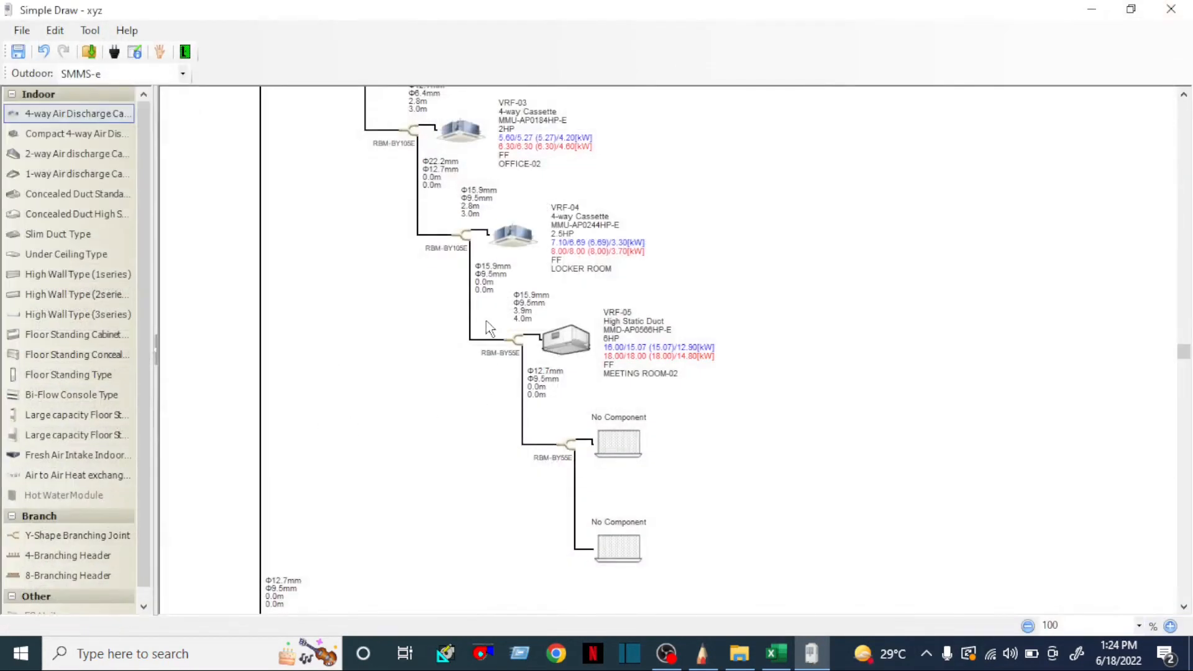
# Copy indoor unit VRF-04 into the empty component slot below VRF-05 and open the pasted unit's indoor unit data.
pyautogui.rightClick(517, 234)
pyautogui.click(559, 285)
pyautogui.rightClick(617, 456)
pyautogui.click(654, 525)
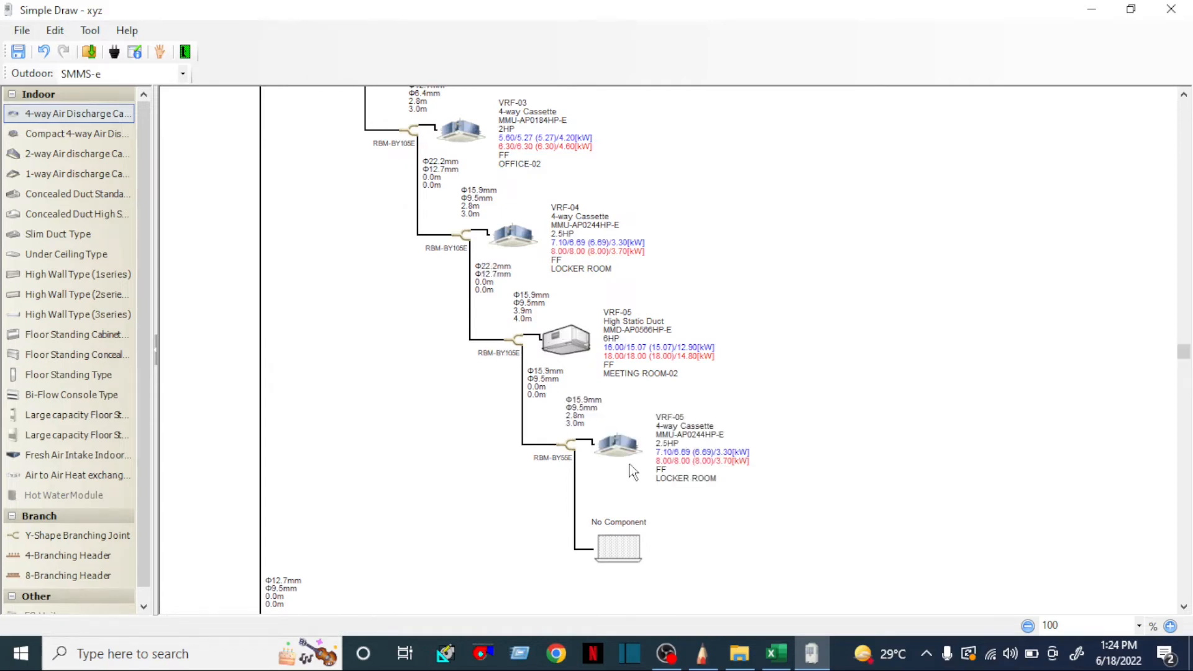
pyautogui.doubleClick(619, 448)
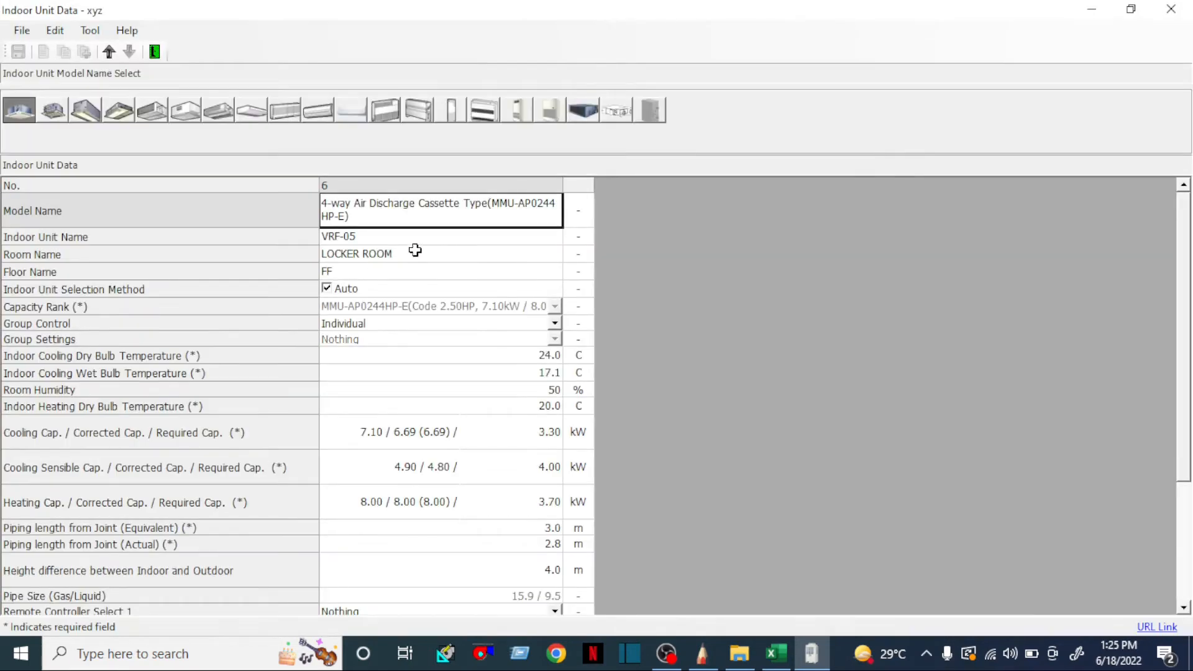
# Rename the pasted unit VRF-06 and, after consulting the Excel room table, set its room name to LOCKER ROOM-02.
pyautogui.click(375, 236)
pyautogui.click(376, 236)
pyautogui.click(377, 236)
pyautogui.press('BackSpace')
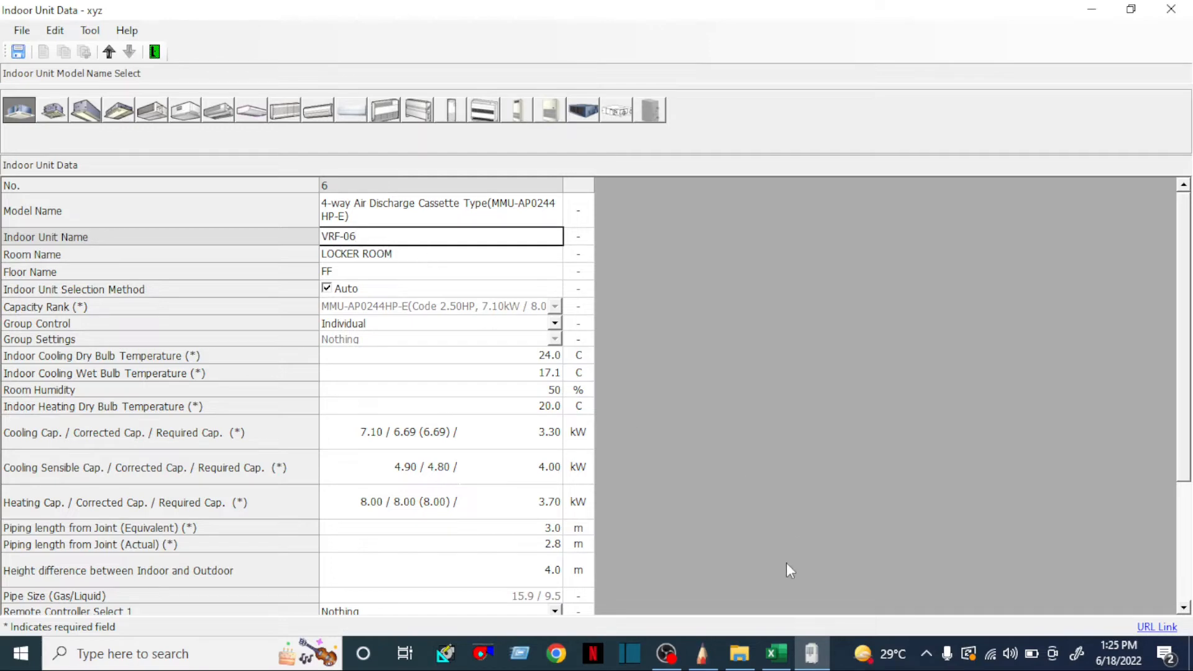
pyautogui.click(781, 656)
pyautogui.click(781, 655)
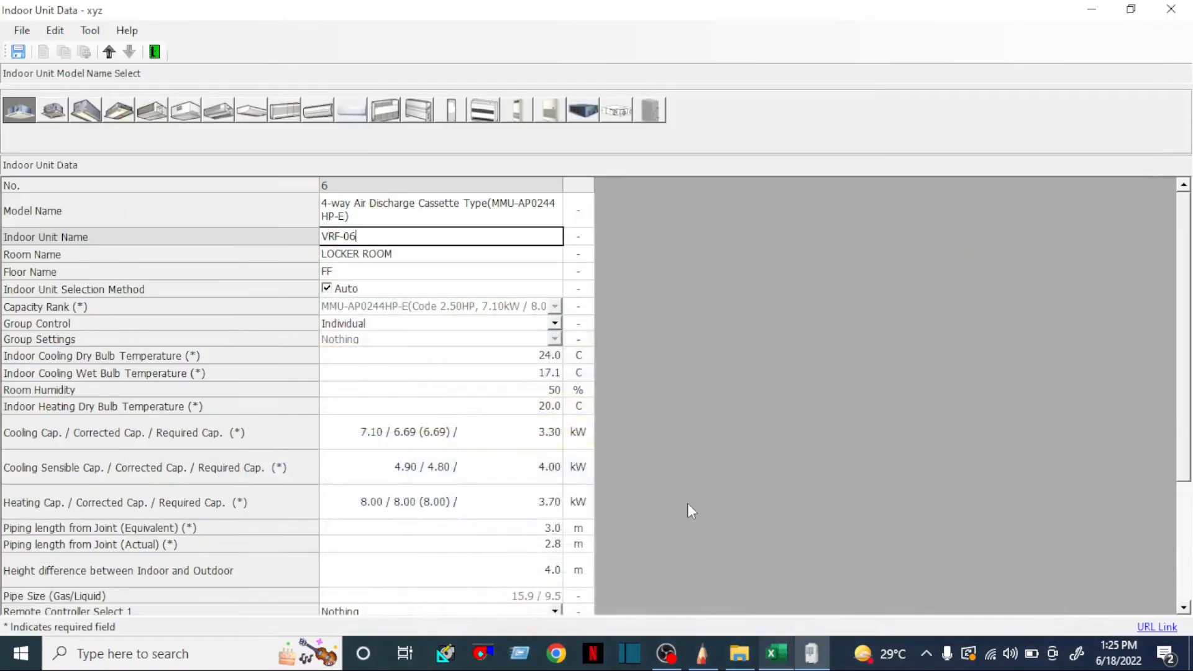
pyautogui.click(402, 254)
pyautogui.click(406, 253)
pyautogui.click(416, 254)
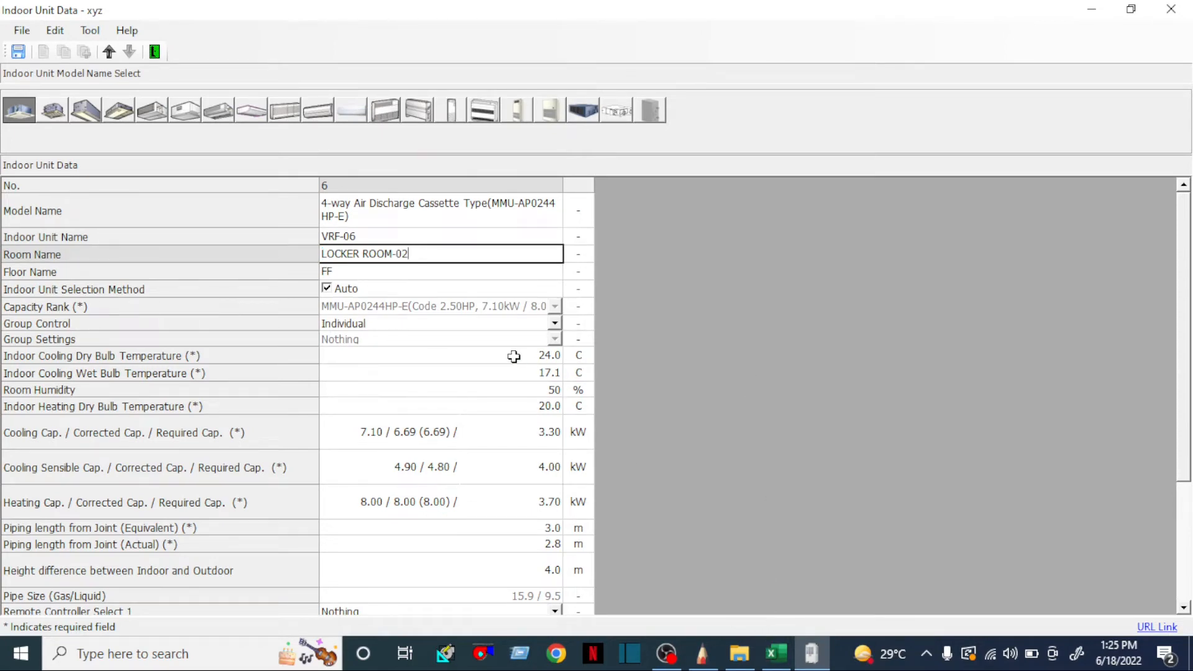
pyautogui.click(522, 400)
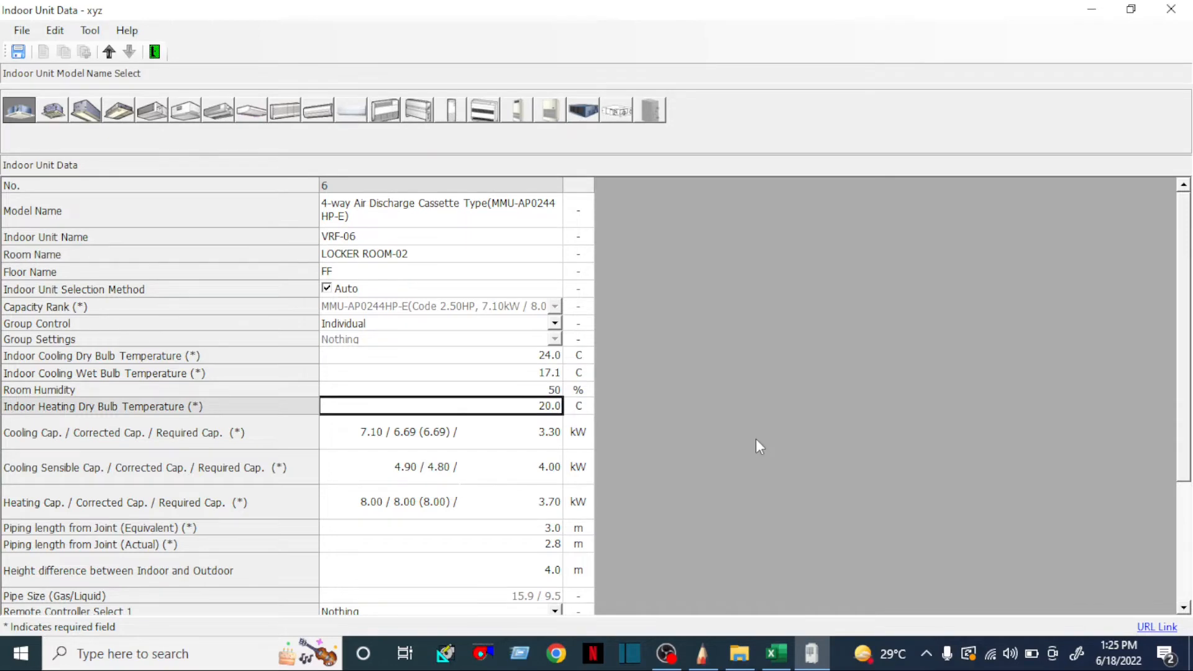
# Check VRF-06's required cooling and heating capacities against Locker room 2's row in Excel, and save and close its unit data.
pyautogui.click(776, 653)
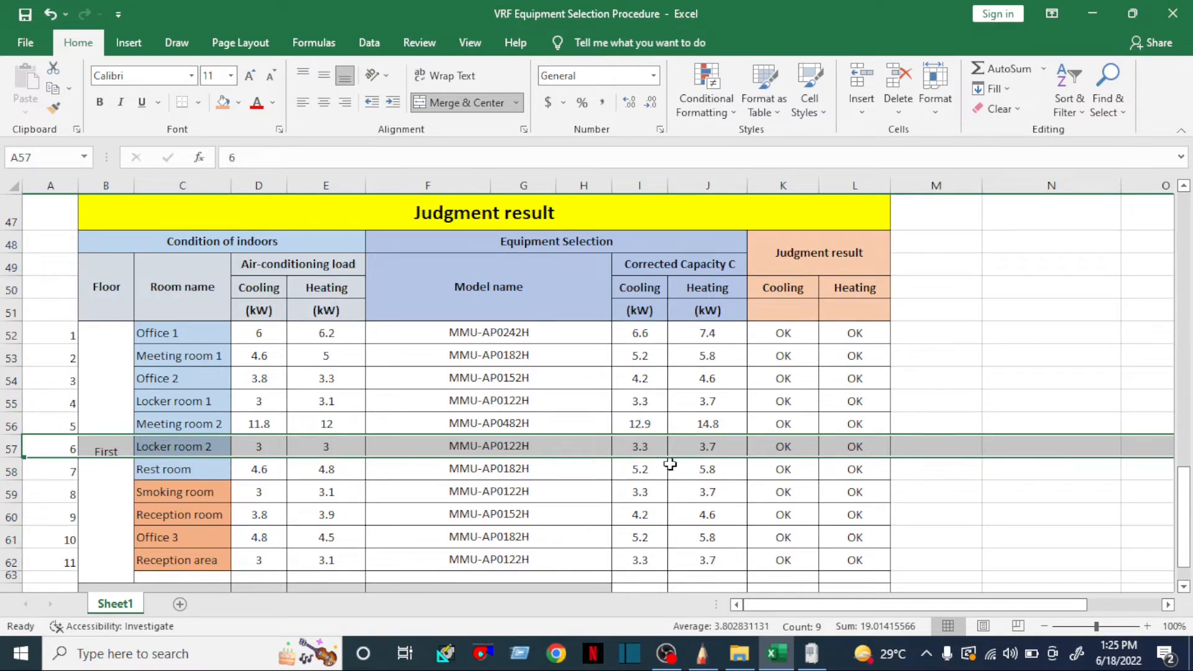
pyautogui.click(785, 651)
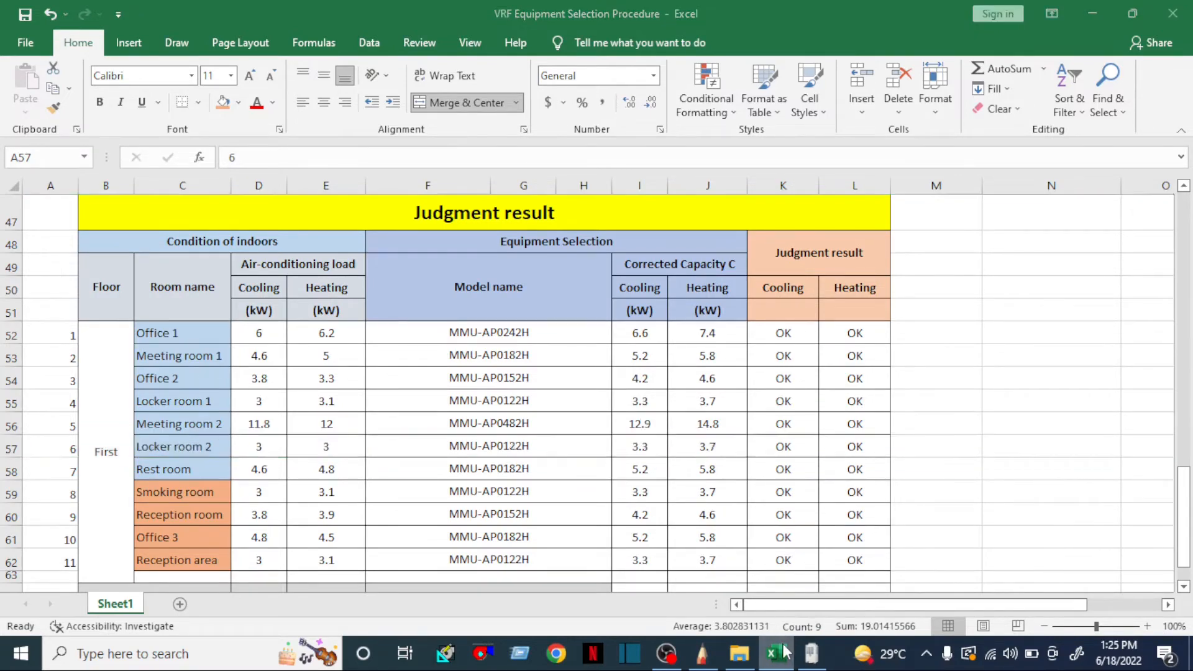
pyautogui.click(543, 429)
pyautogui.click(552, 499)
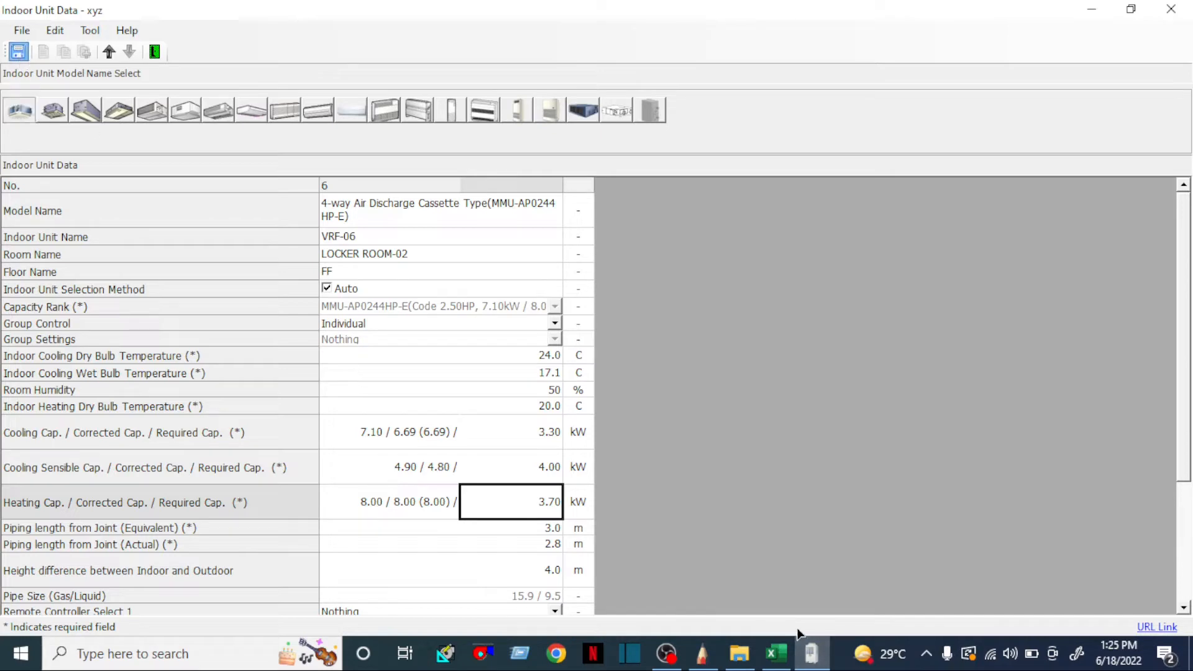
pyautogui.click(783, 662)
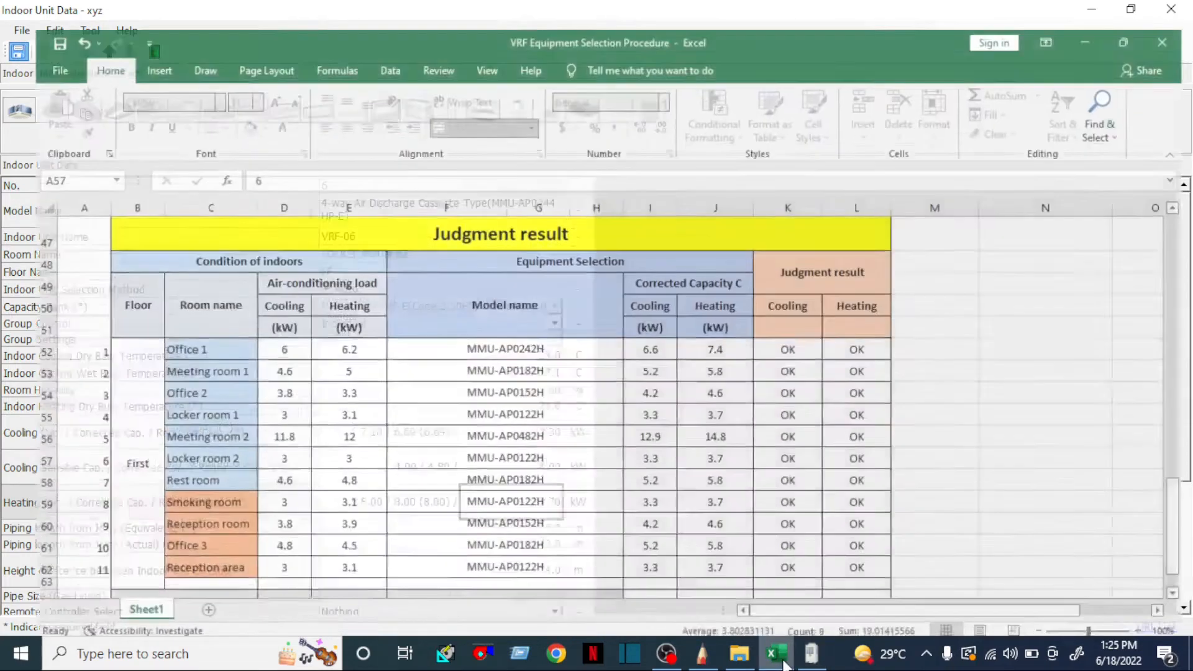
pyautogui.click(785, 664)
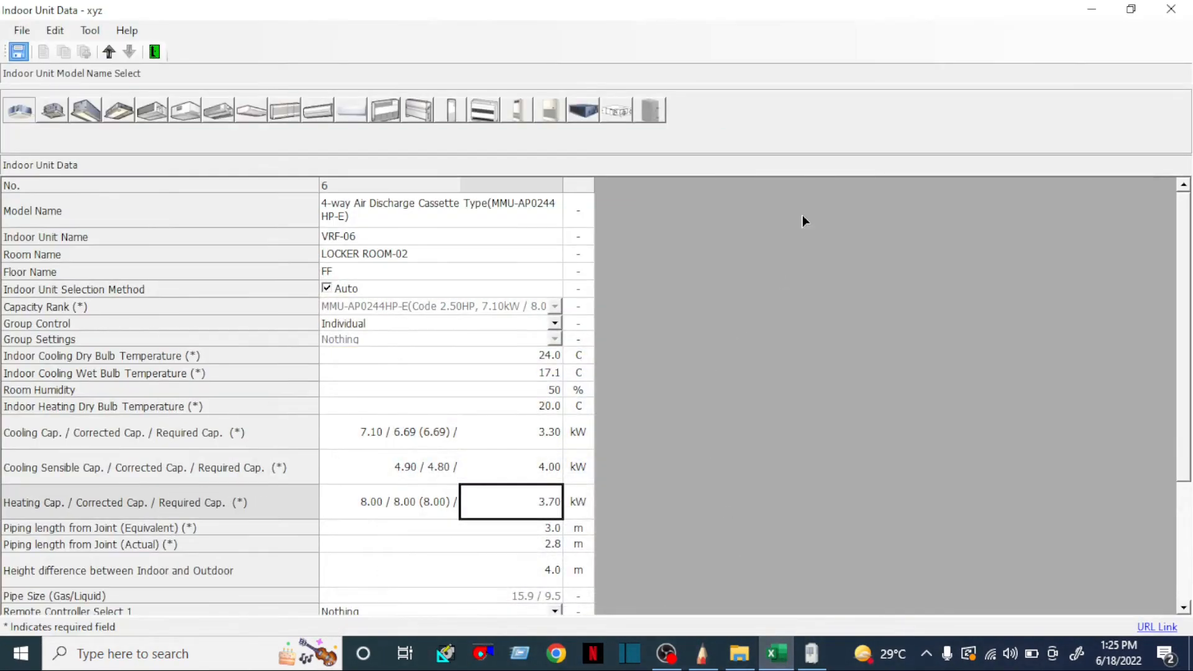
pyautogui.click(18, 50)
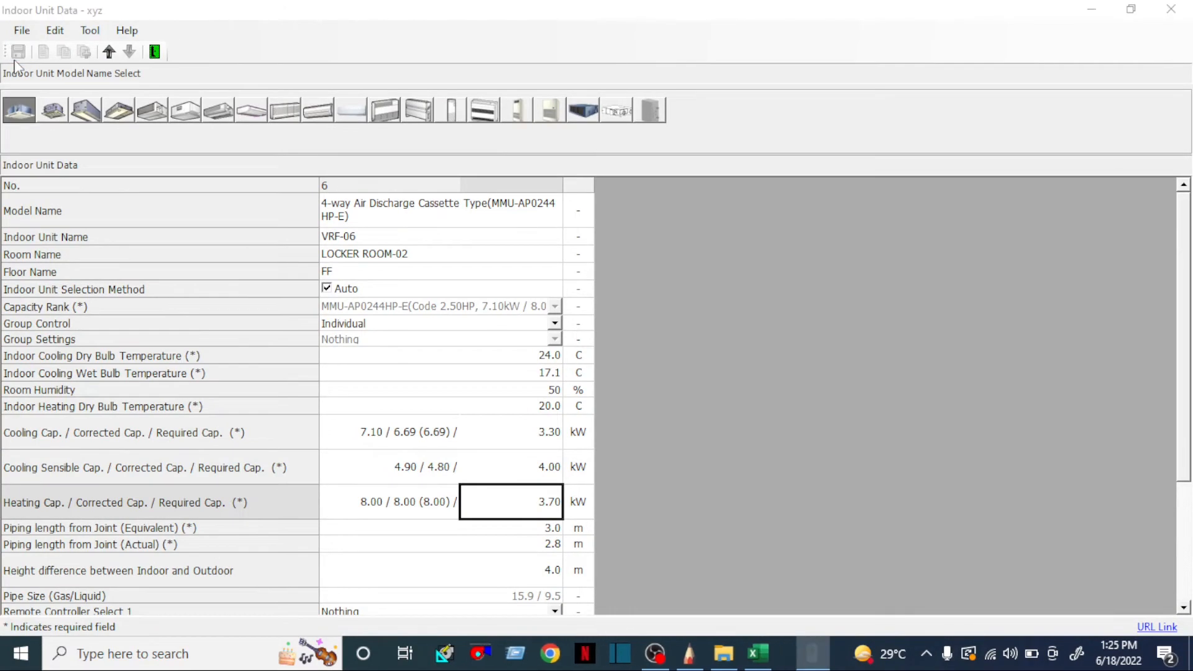
pyautogui.click(1171, 9)
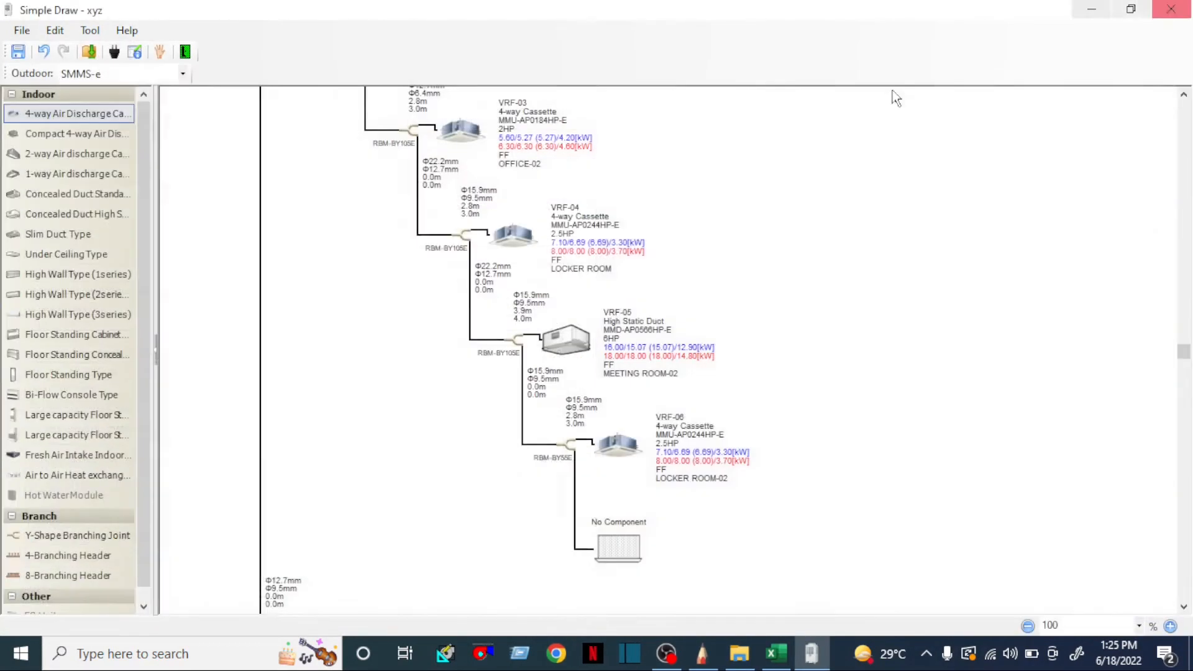
# Change VRF-04's room name to LOCKER ROOM-01, and save and close its indoor unit data.
pyautogui.doubleClick(520, 236)
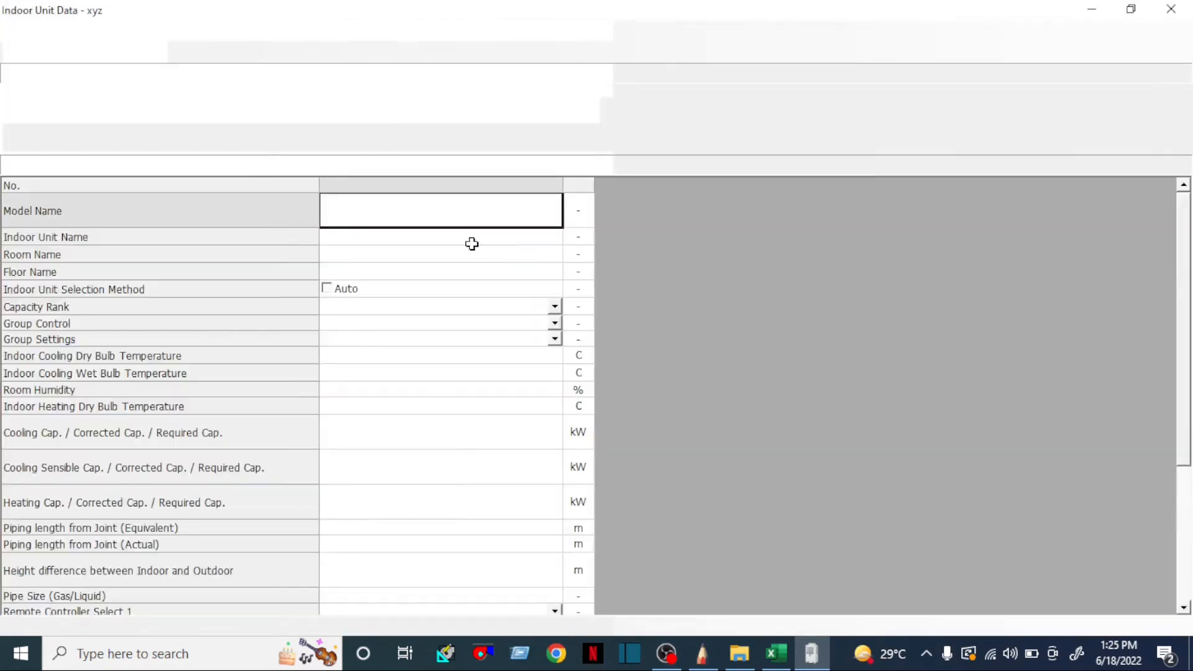
pyautogui.click(411, 255)
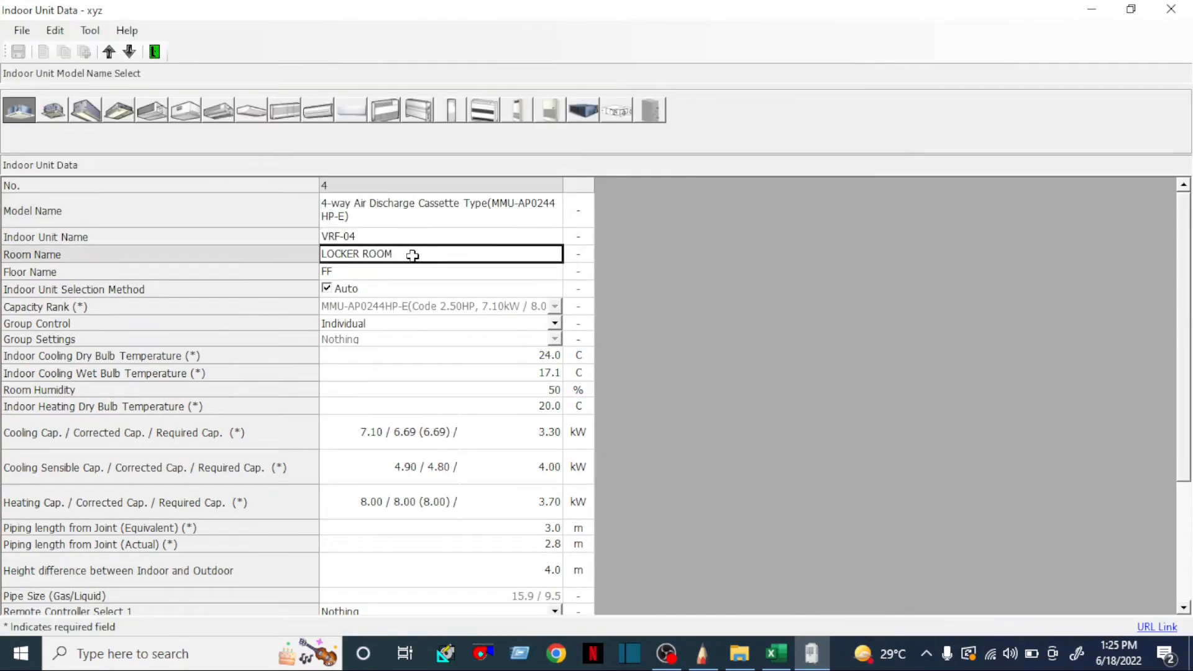
pyautogui.click(414, 254)
pyautogui.click(414, 254)
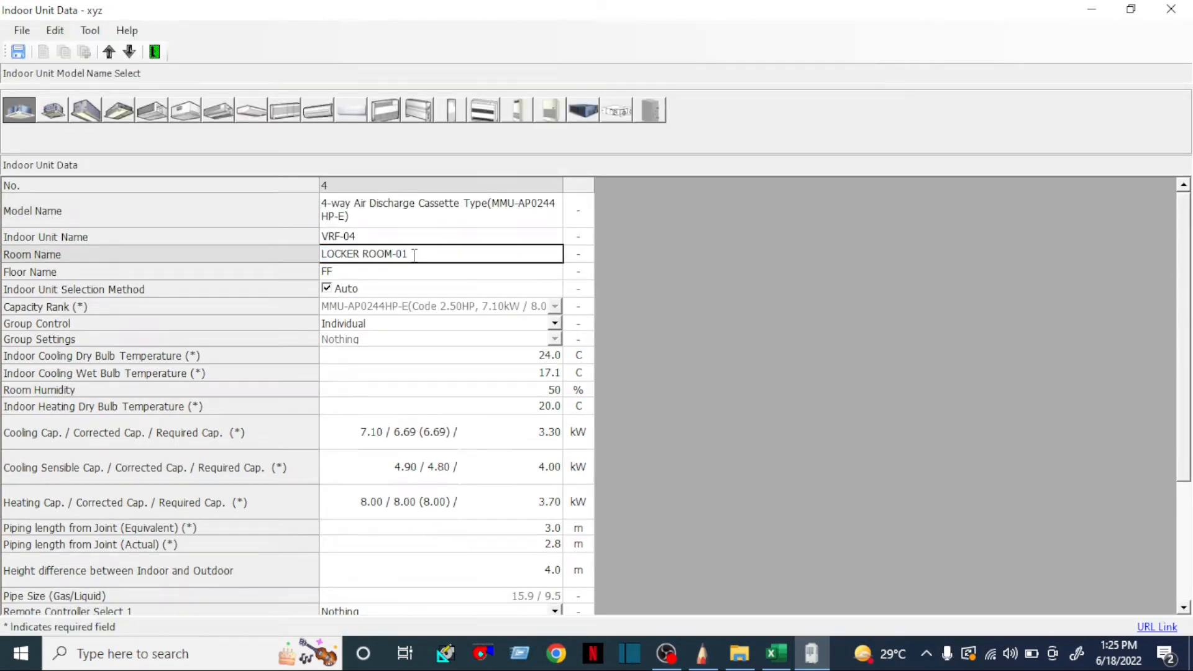
pyautogui.click(26, 52)
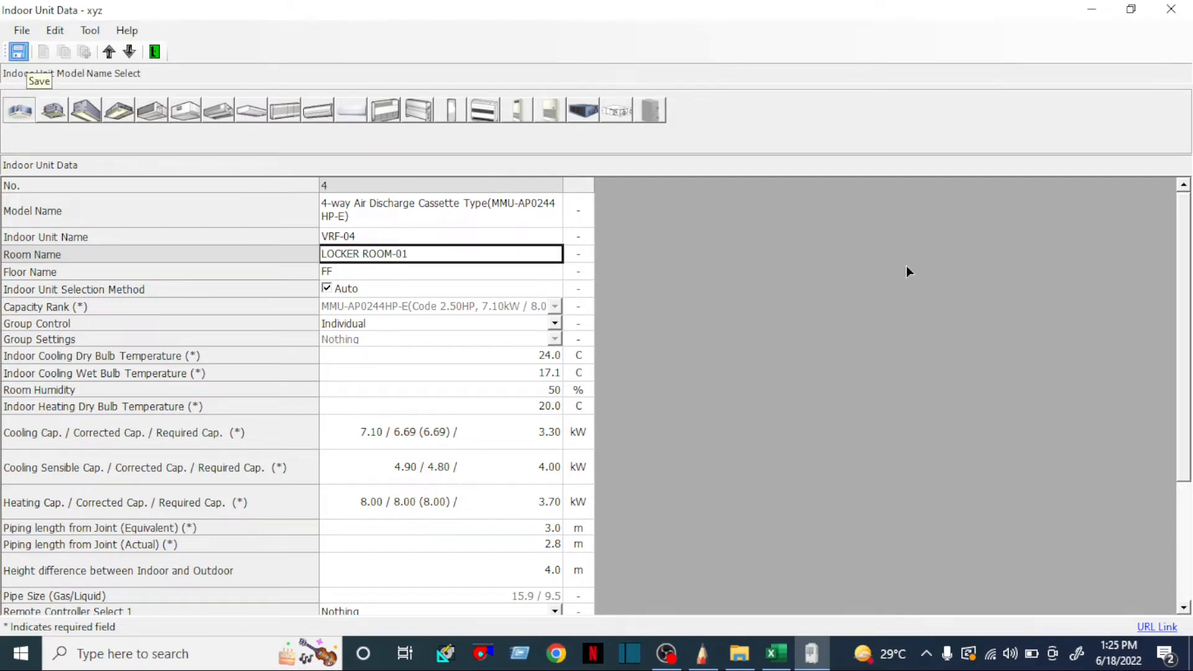
pyautogui.click(1170, 9)
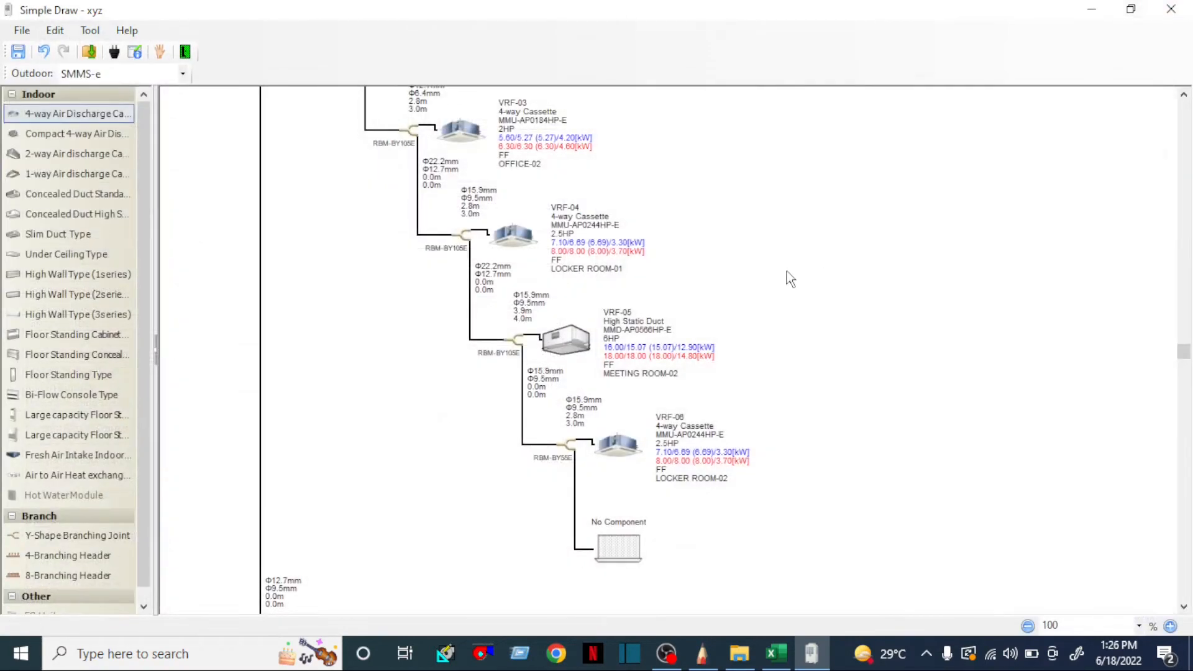
# Look up the Rest room's corrected cooling and heating capacities in Excel and return to the system drawing.
pyautogui.click(766, 657)
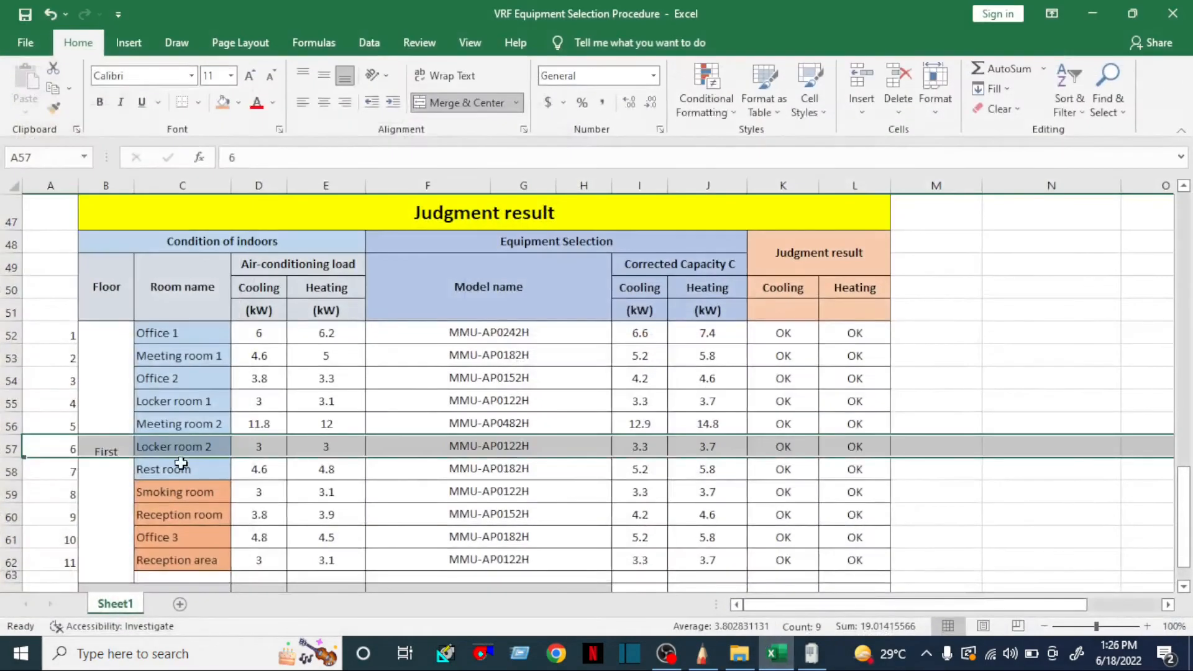
pyautogui.click(163, 469)
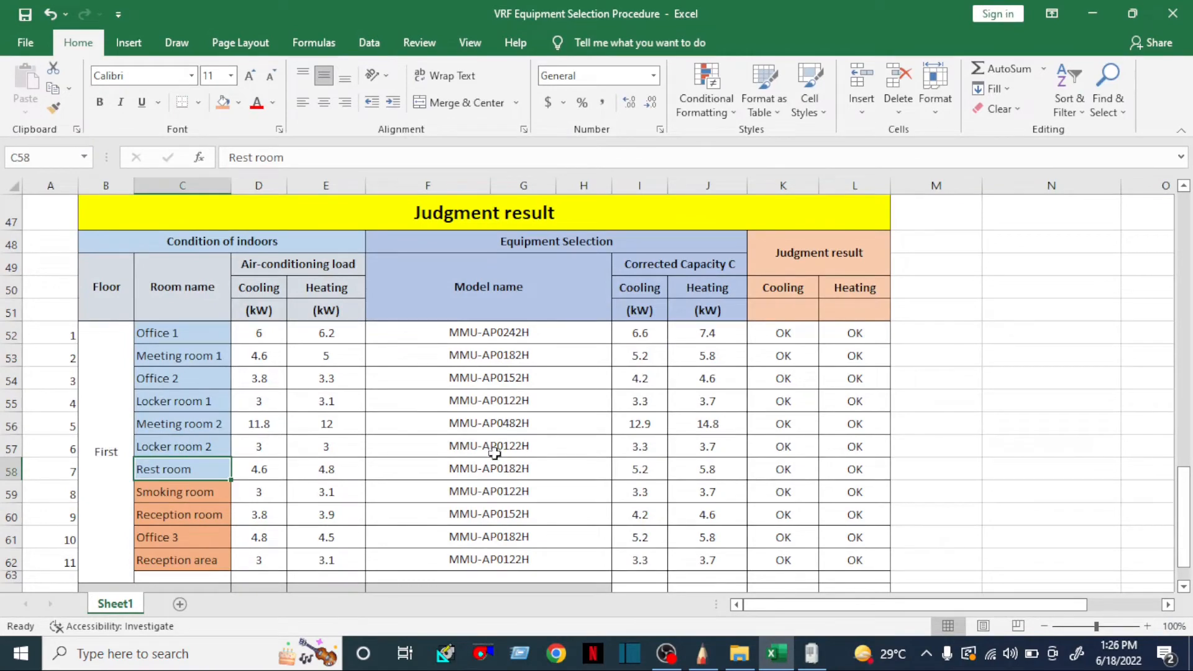
pyautogui.click(649, 470)
pyautogui.click(708, 470)
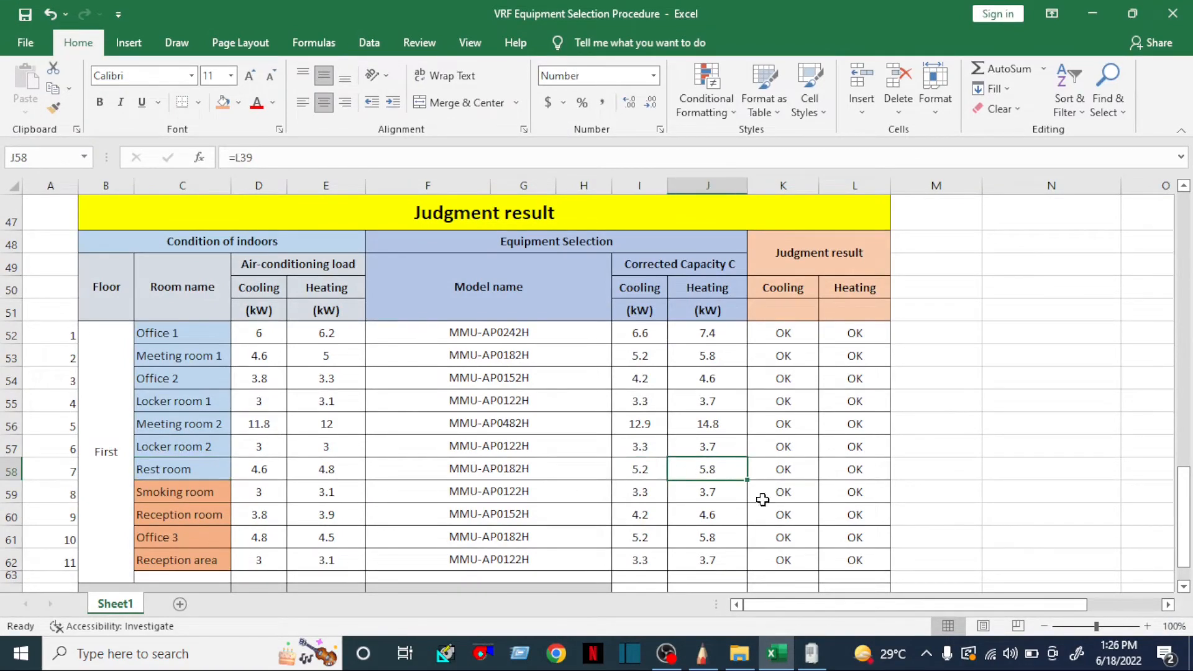
pyautogui.click(778, 653)
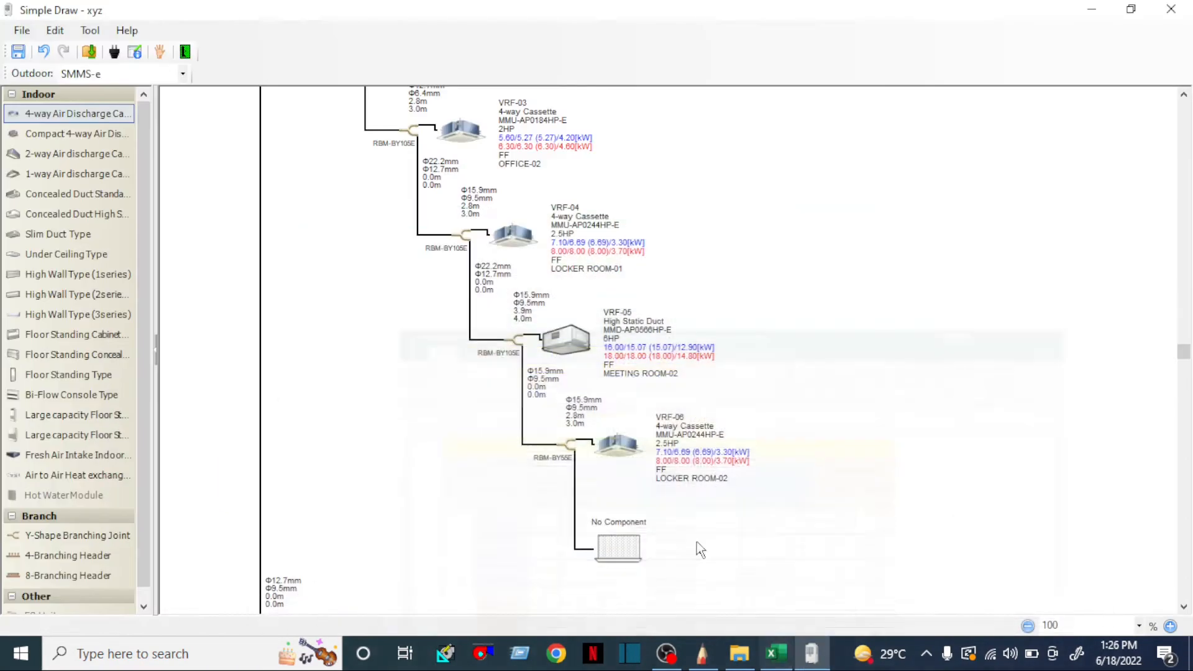
# Copy the LOCKER ROOM-02 cassette unit and paste it into the empty slot at the end of the same branch.
pyautogui.rightClick(632, 459)
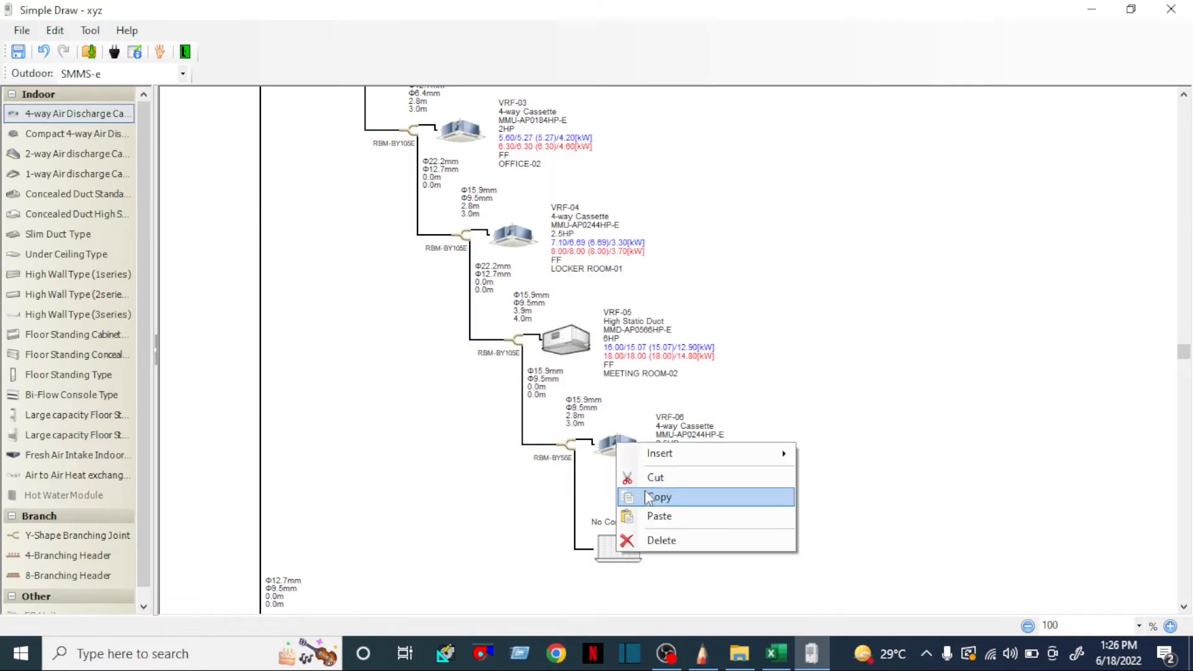
pyautogui.click(643, 495)
pyautogui.rightClick(626, 558)
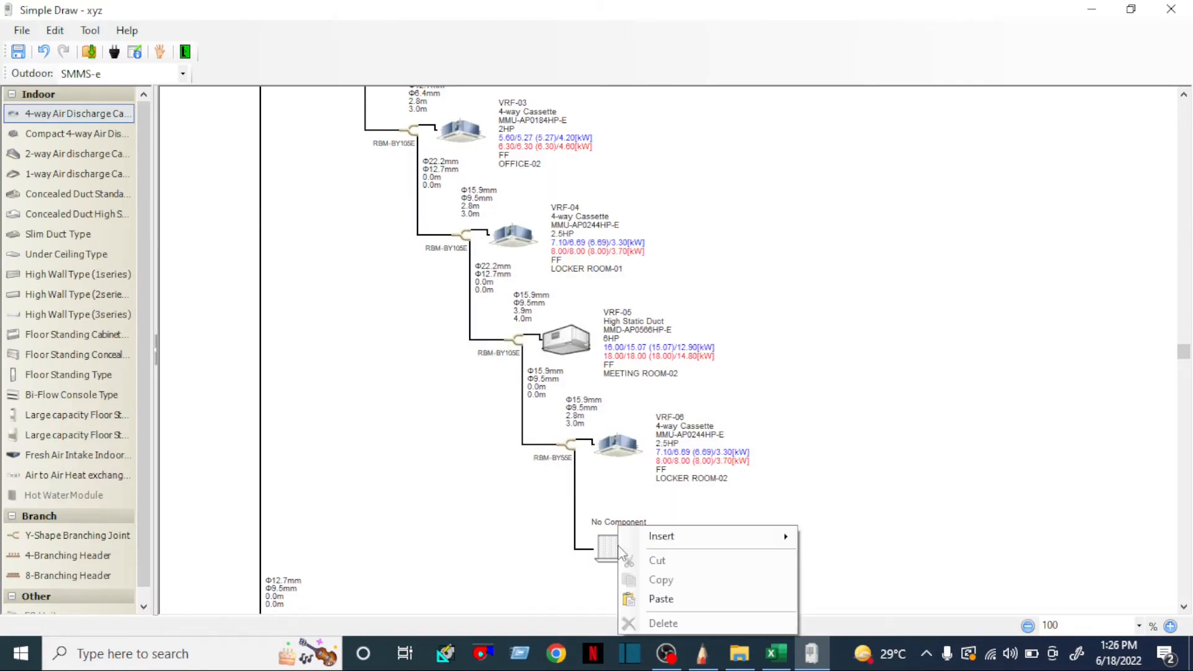
pyautogui.click(654, 600)
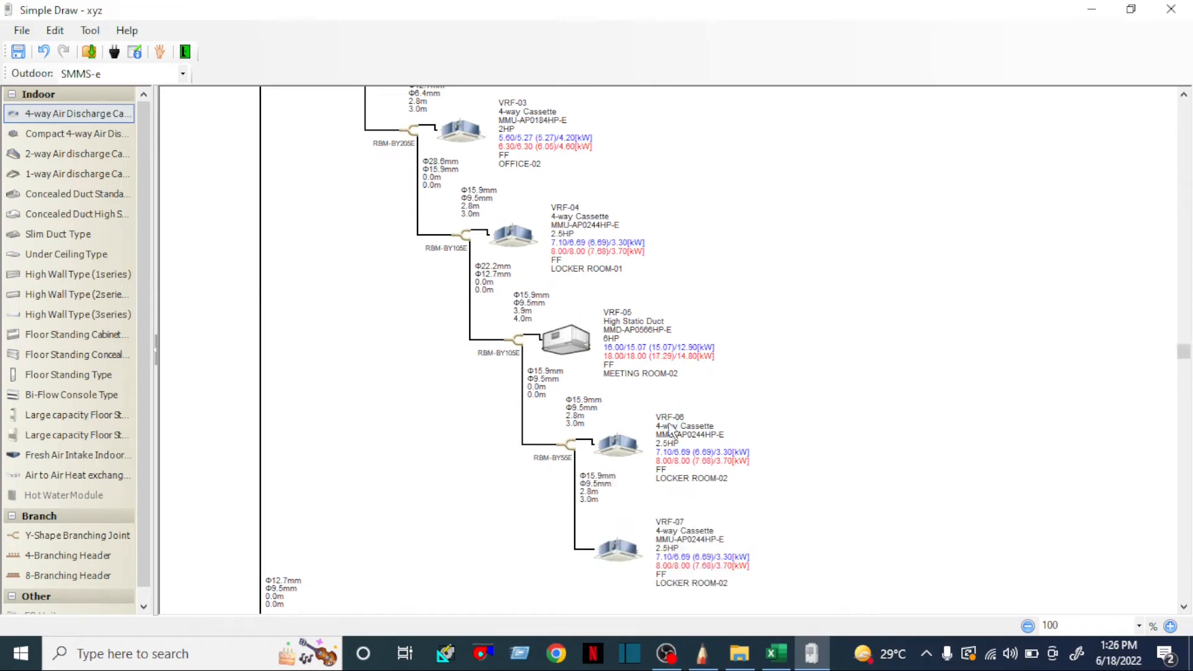
# Open the pasted unit's data and set its room name to REST ROOM.
pyautogui.scroll(-1, 668, 515)
pyautogui.doubleClick(621, 452)
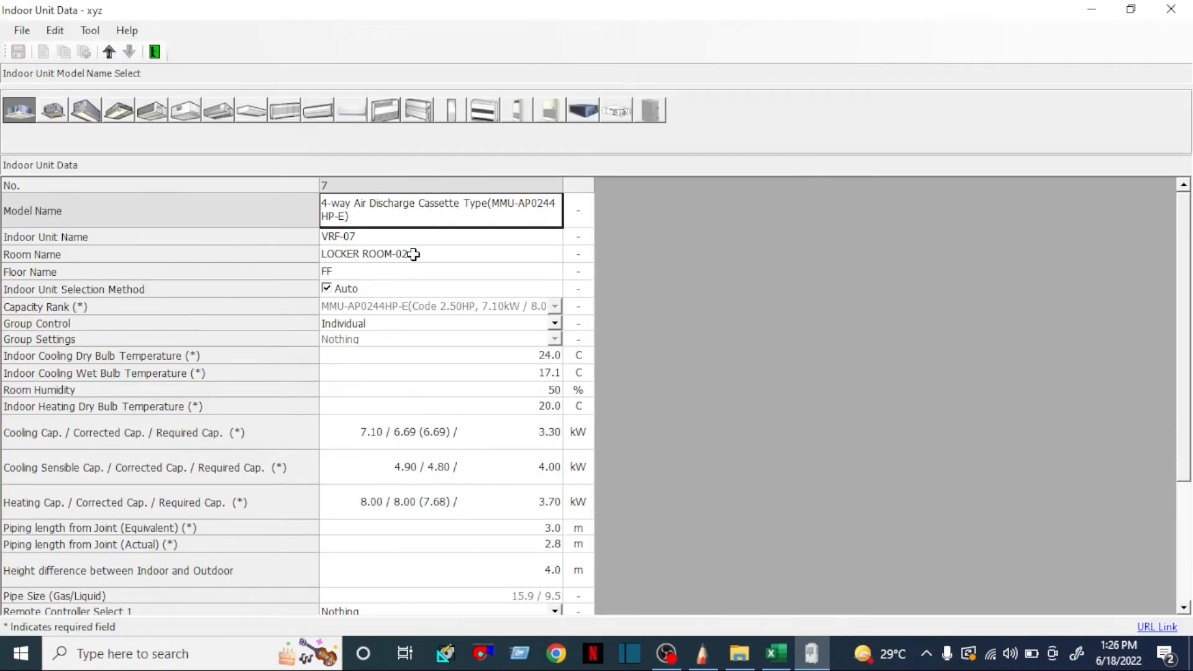
pyautogui.click(415, 253)
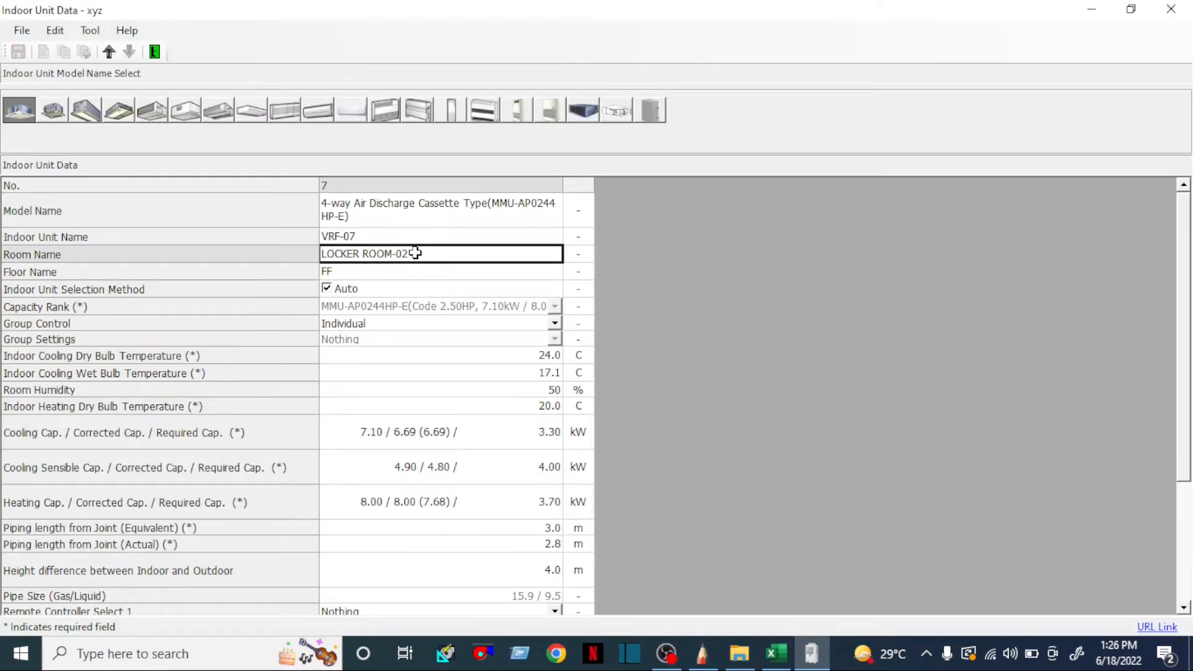
pyautogui.write('REST ROOM')
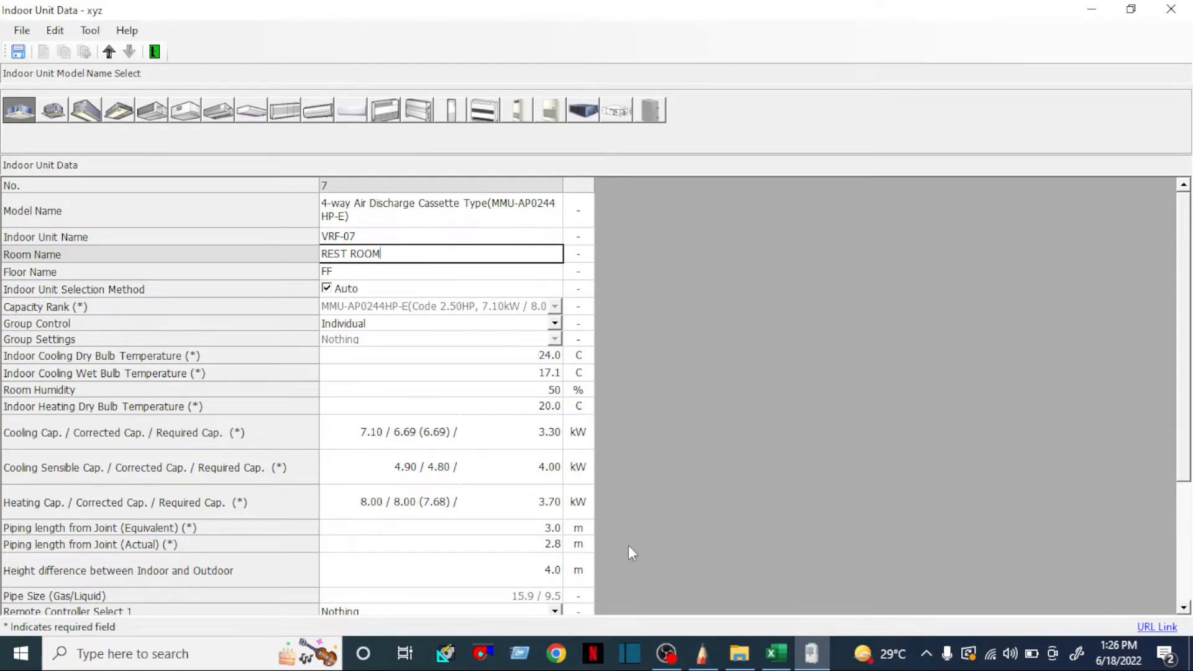
# Switch to Excel and look up the Rest room's corrected cooling and heating capacities in the Judgment result table.
pyautogui.click(776, 654)
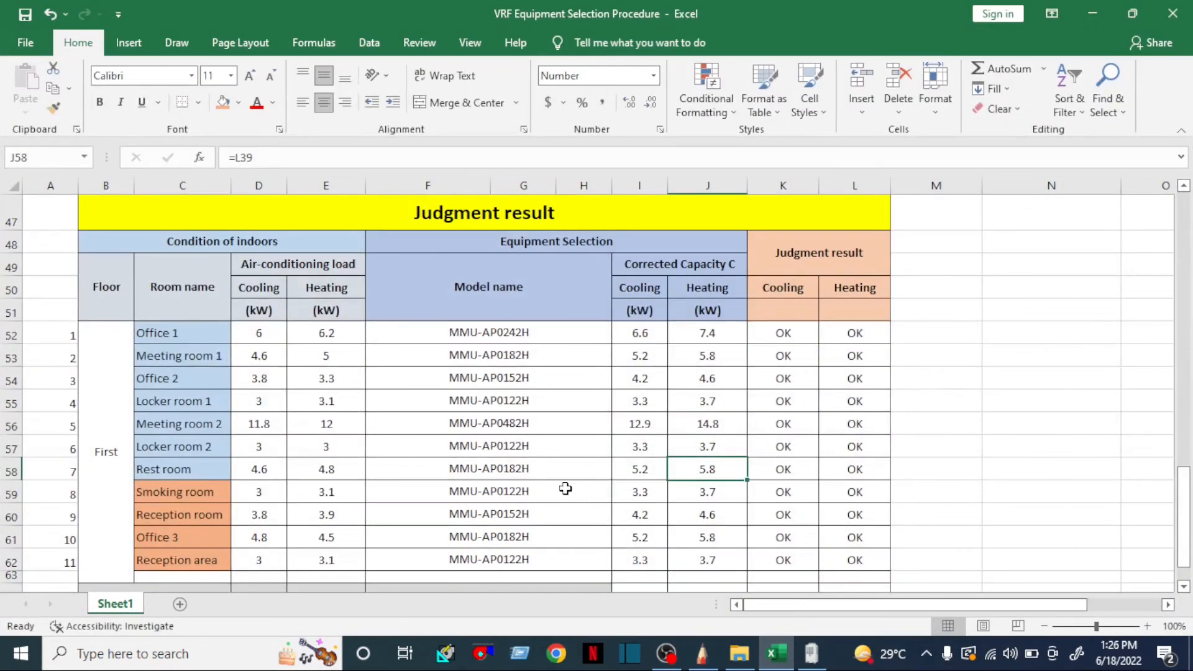
pyautogui.click(12, 471)
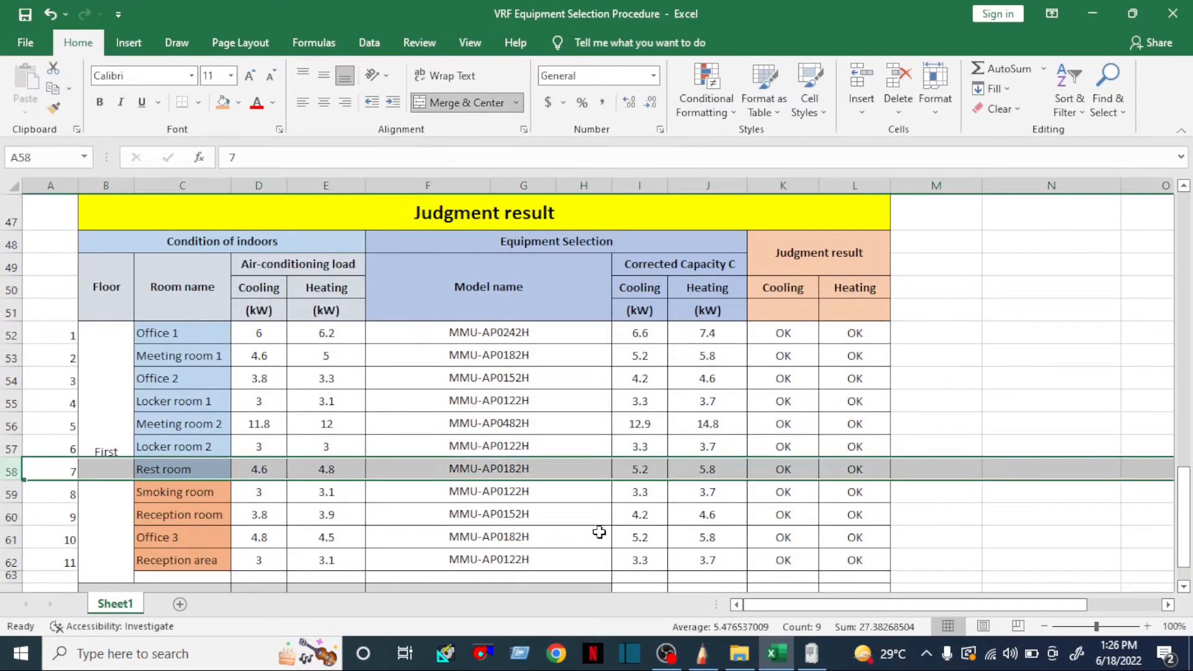
pyautogui.click(640, 469)
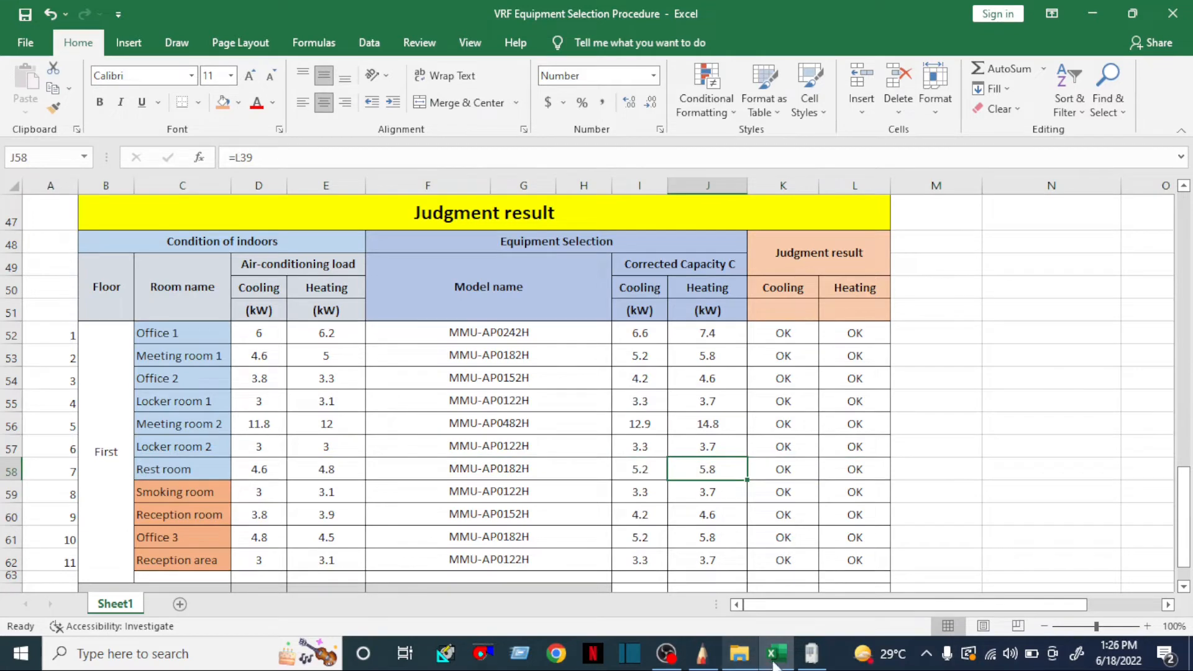
# Back in Indoor Unit Data, set the required capacities to 5.20 kW cooling, 4.90 kW sensible cooling and 5.80 kW heating.
pyautogui.click(811, 654)
pyautogui.click(541, 429)
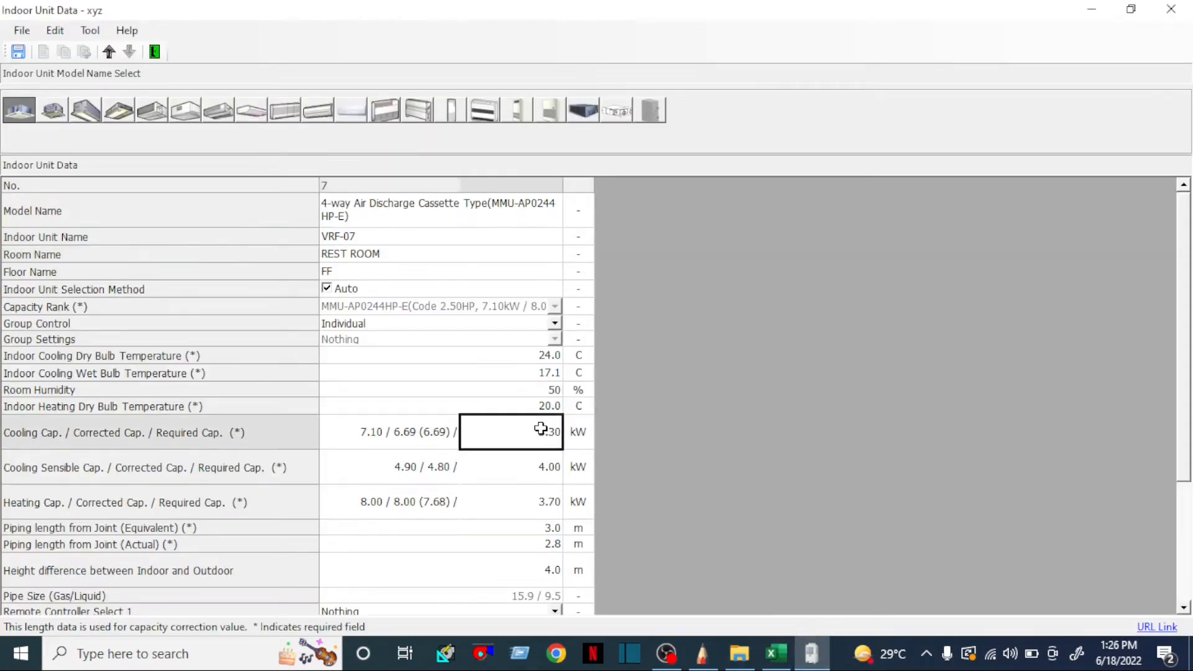
pyautogui.write('5.')
pyautogui.press('Return')
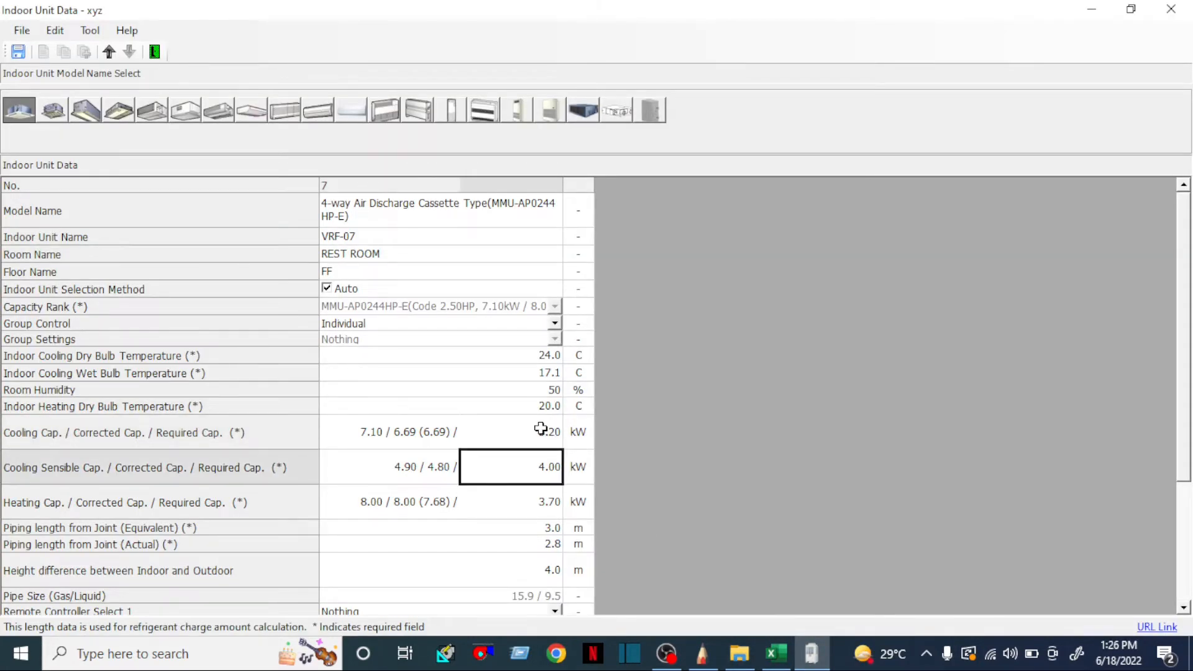
pyautogui.press('Return')
pyautogui.press('Return')
pyautogui.write('5.00')
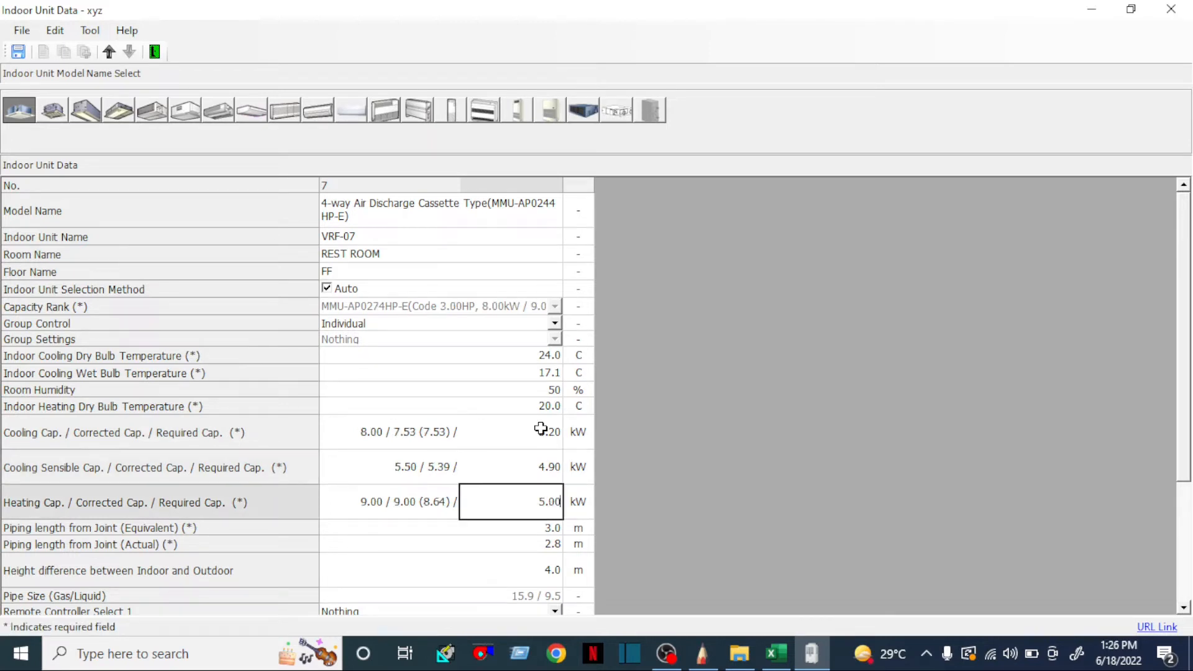
pyautogui.press('Return')
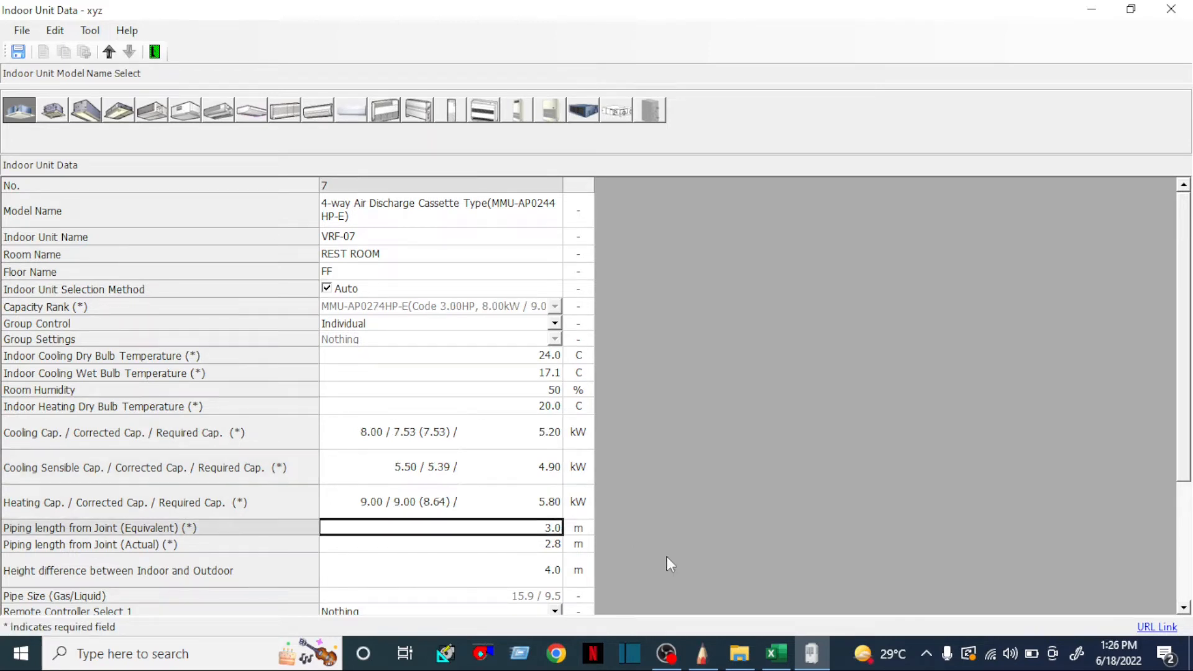
# Check the Rest room capacities in Excel and room 7's pipe run in the sketched floor plan, returning to Indoor Unit Data.
pyautogui.click(816, 659)
pyautogui.click(774, 659)
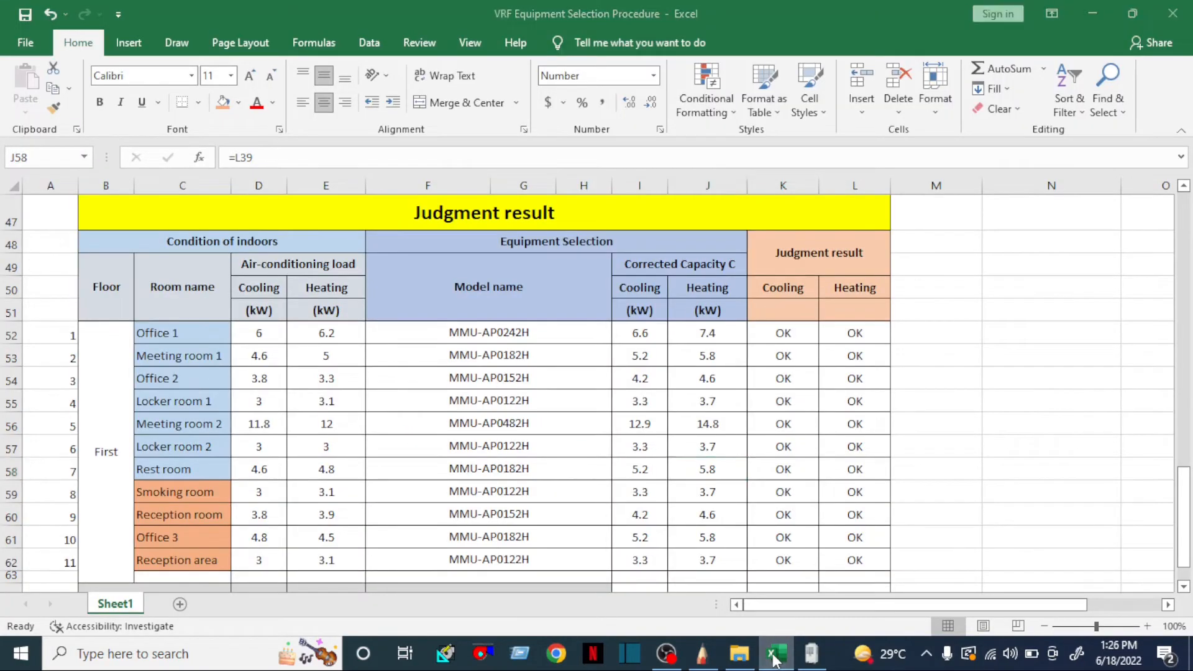
pyautogui.click(774, 659)
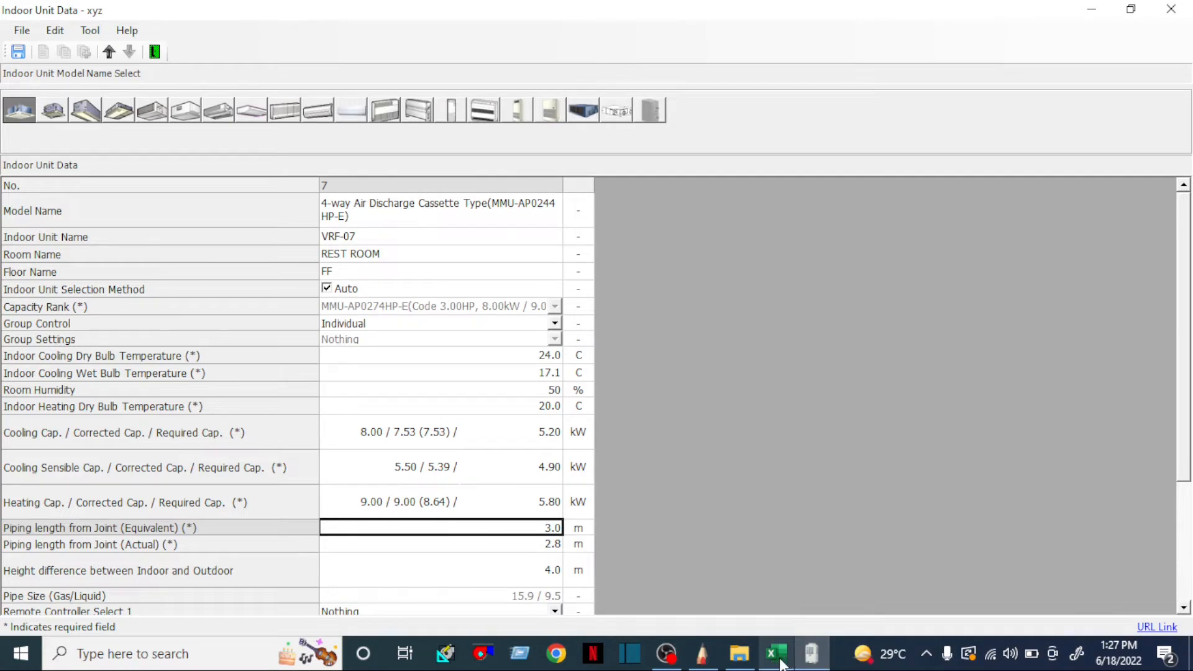
pyautogui.click(702, 654)
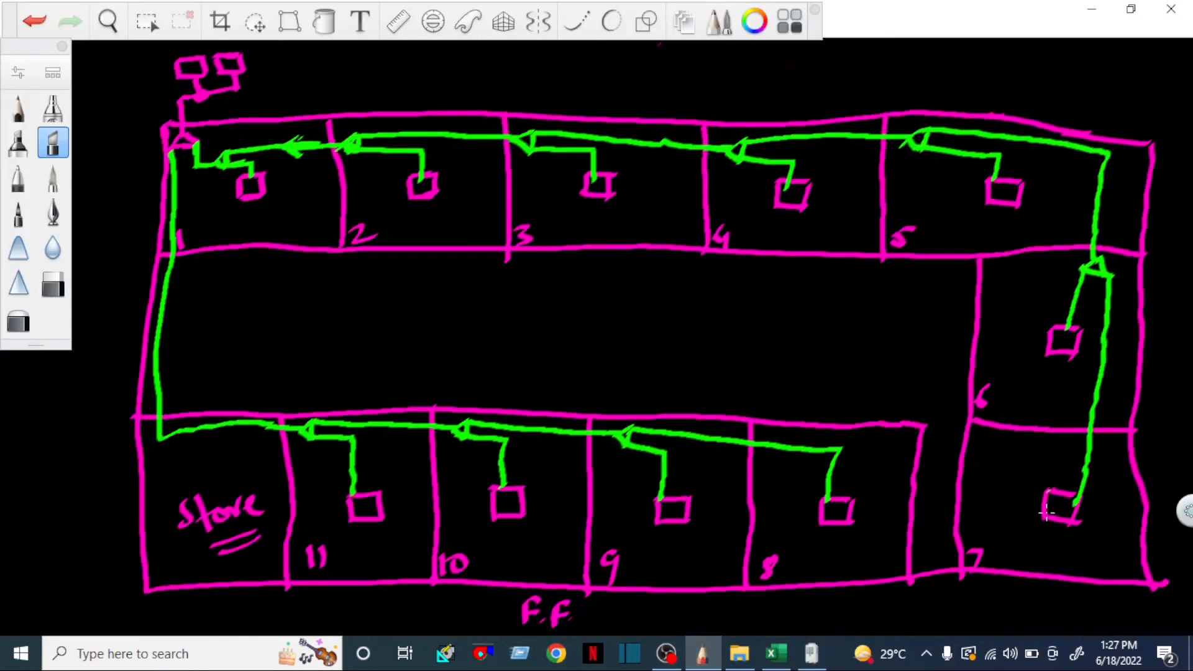
pyautogui.click(811, 653)
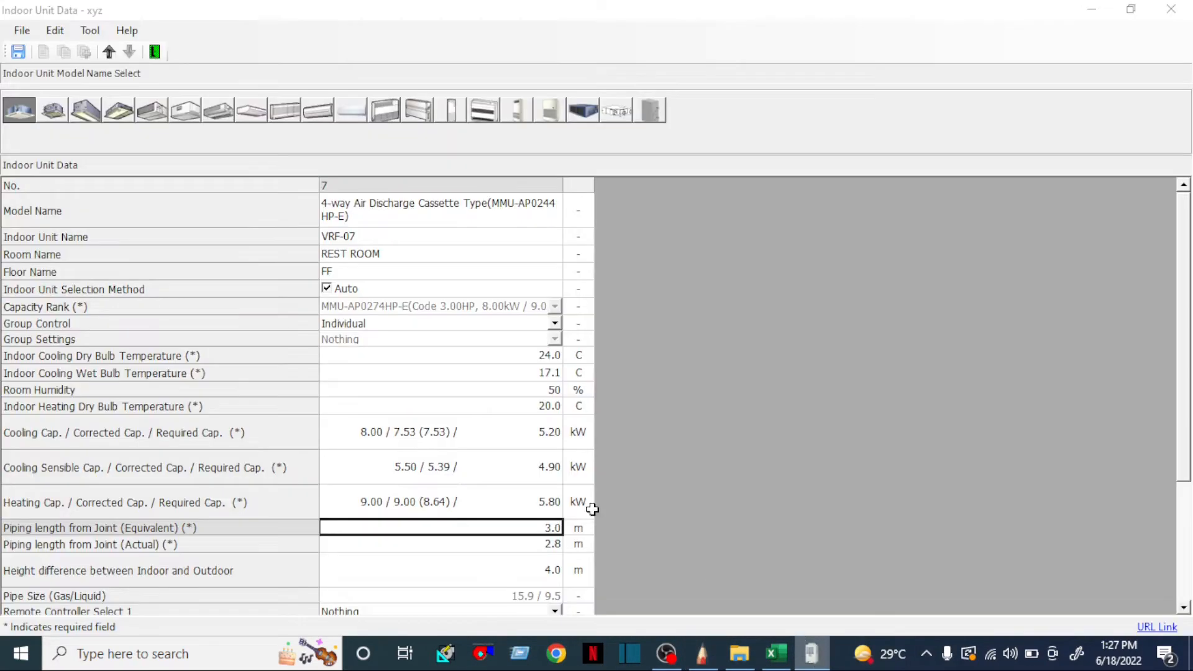
# Set the piping length from joint to 5.0 m equivalent and 4.5 m actual, saving and closing the unit data.
pyautogui.doubleClick(533, 527)
pyautogui.write('5')
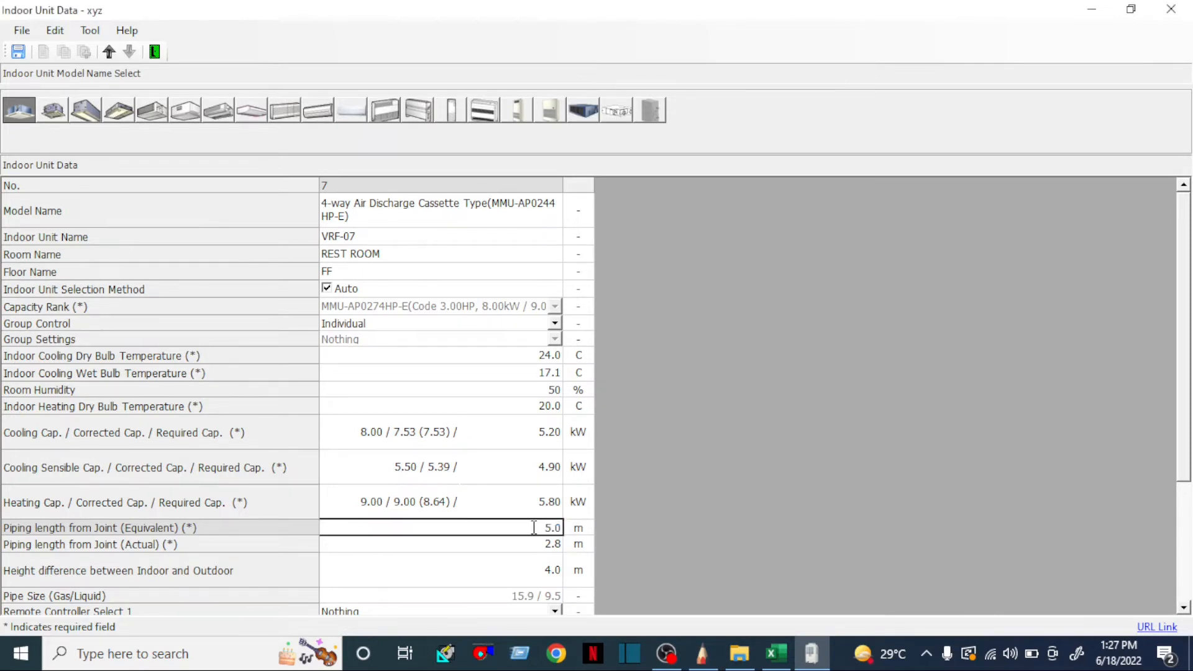
pyautogui.press('Return')
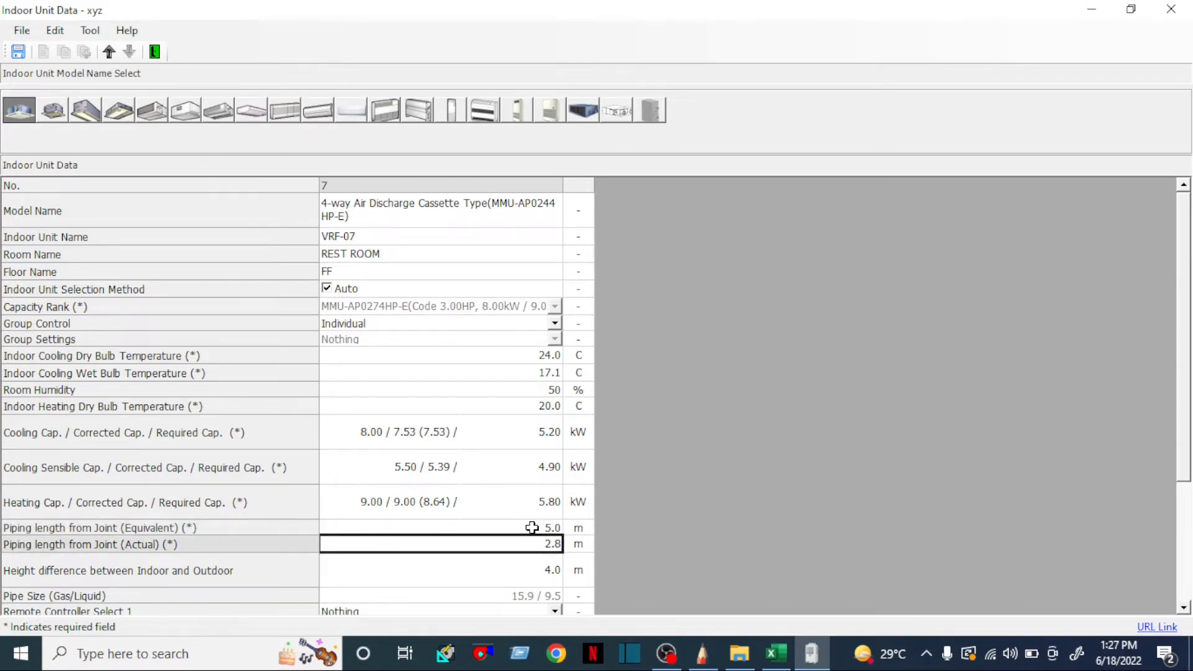
pyautogui.write('4.5')
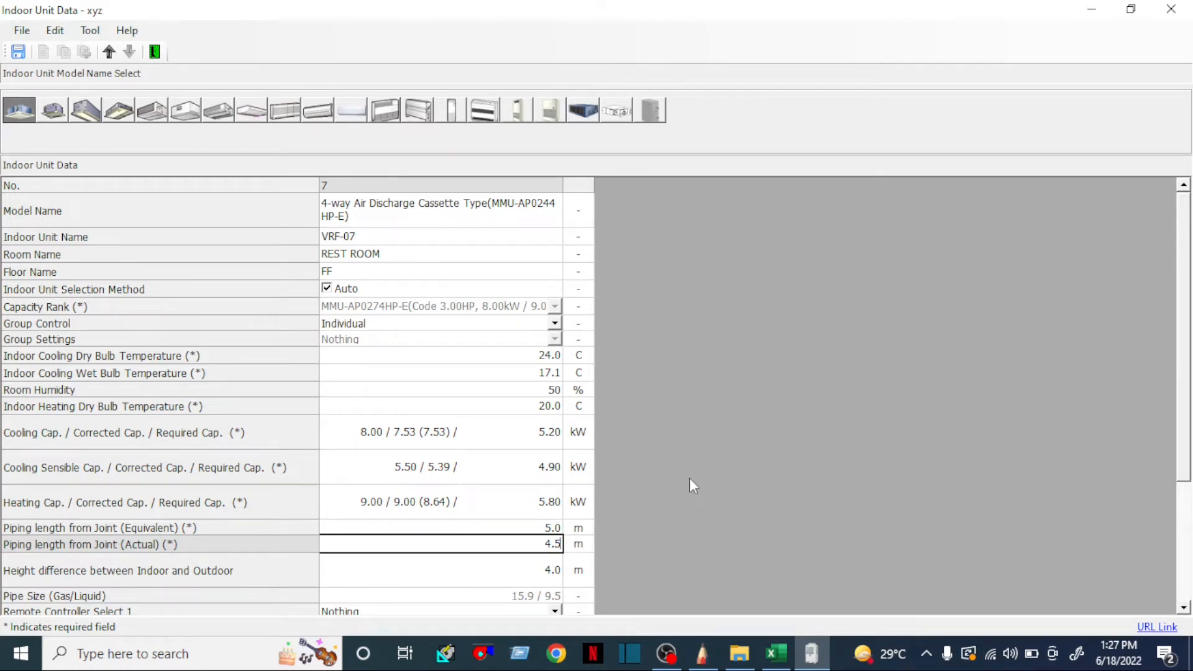
pyautogui.click(20, 54)
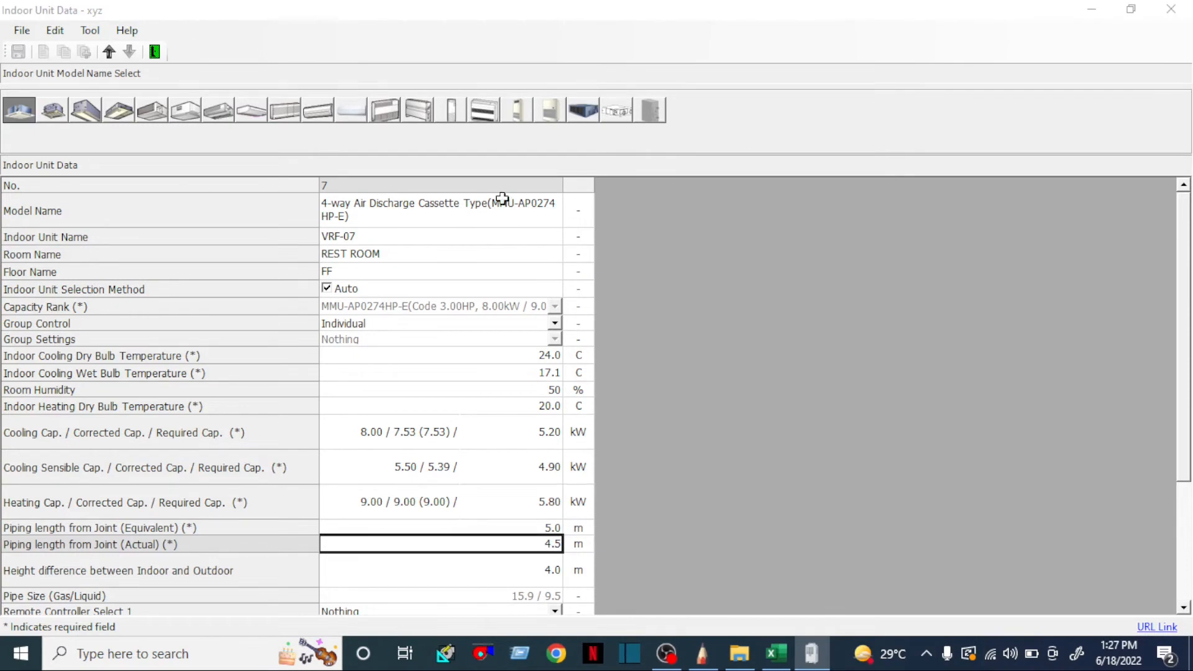
pyautogui.click(1170, 9)
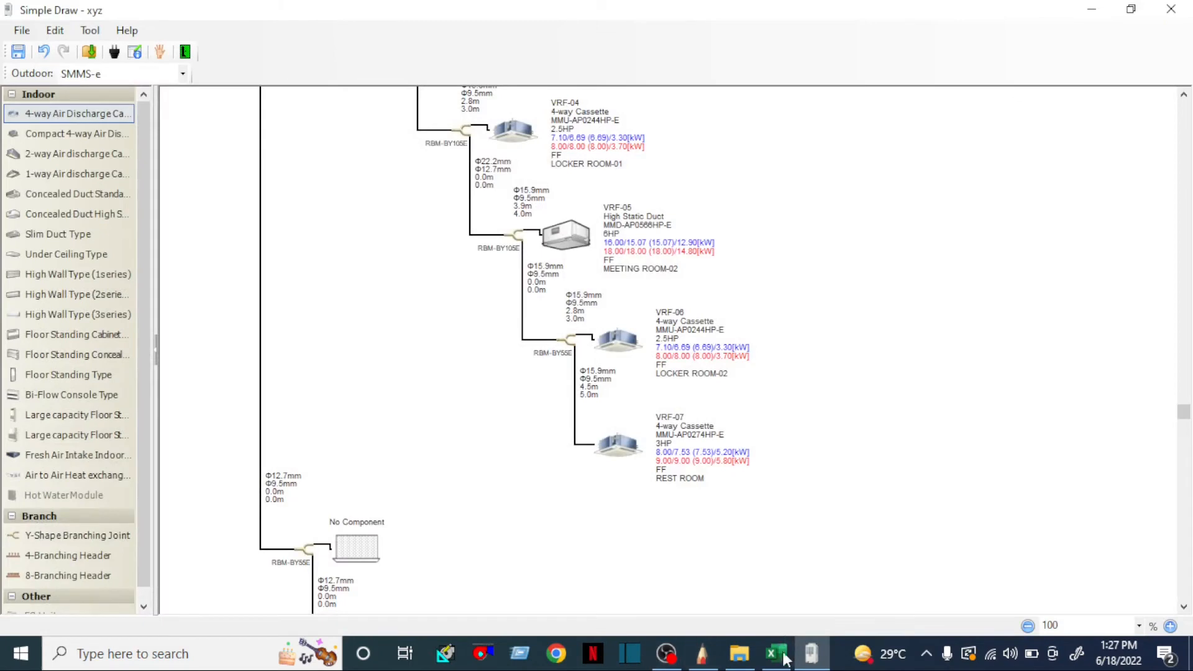
# Check the lower branch in the sketched floor plan and look up the Smoking room's row in the Excel Judgment result table.
pyautogui.click(702, 653)
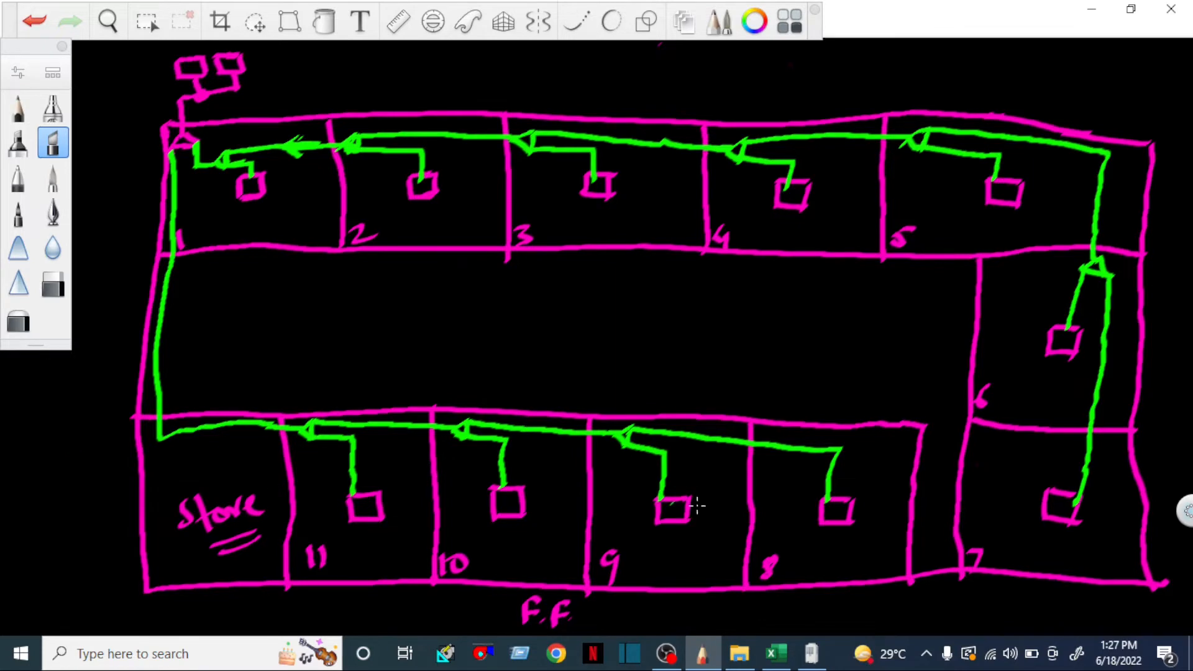
pyautogui.click(814, 656)
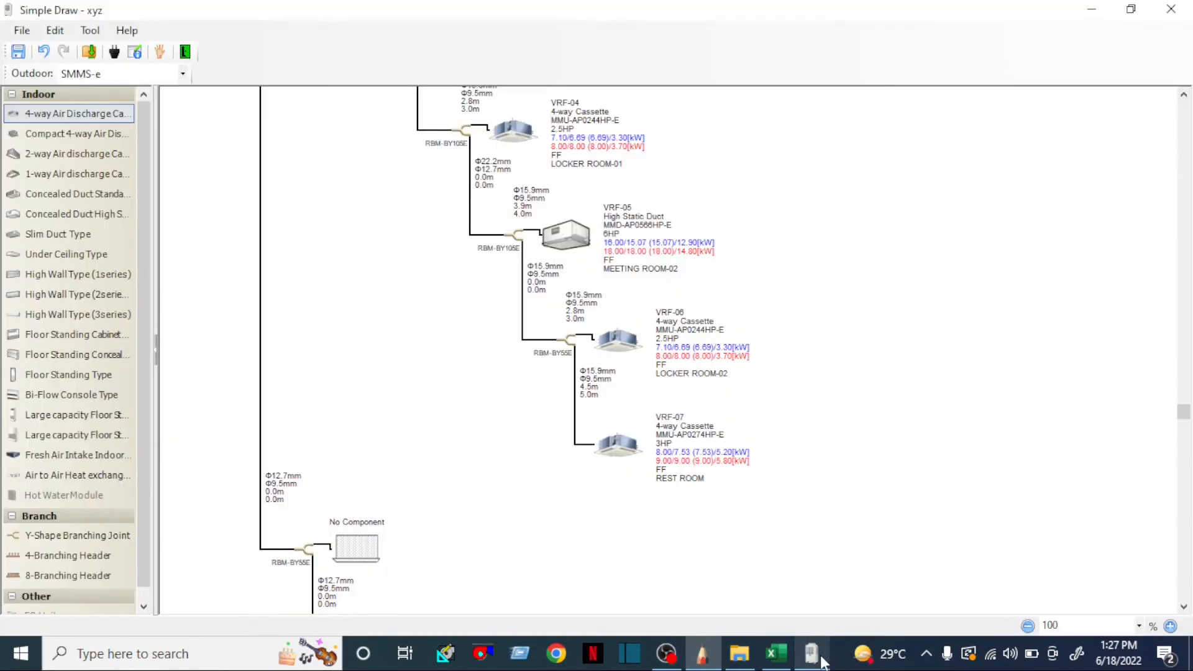
pyautogui.scroll(-5, 482, 435)
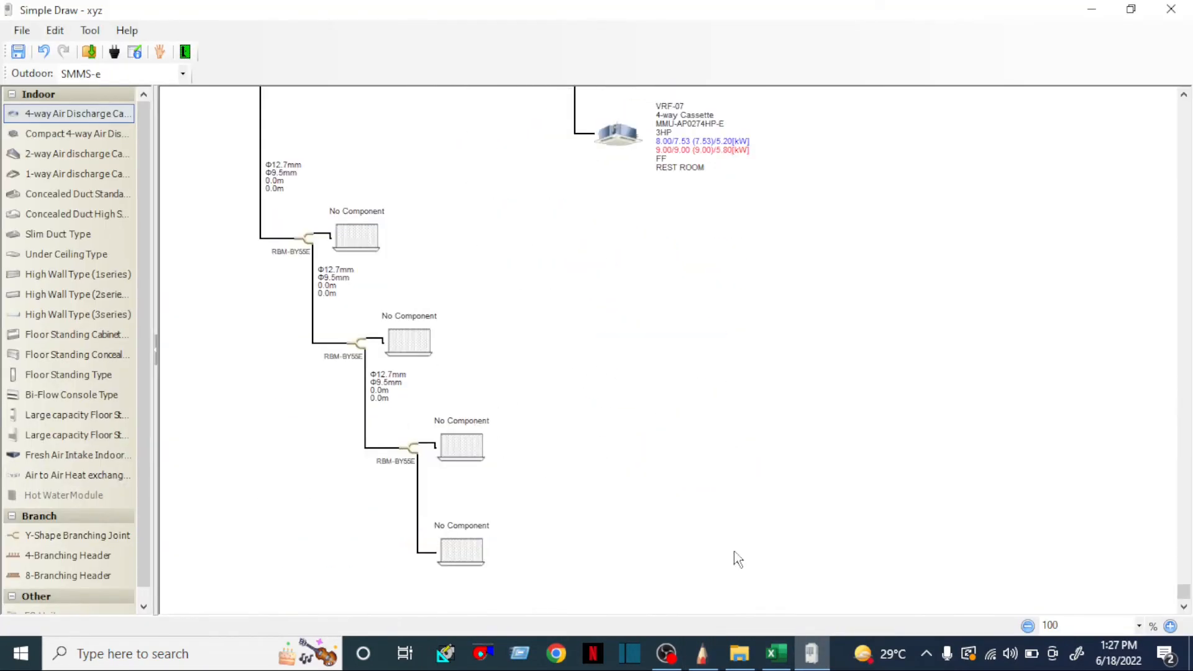
pyautogui.click(776, 654)
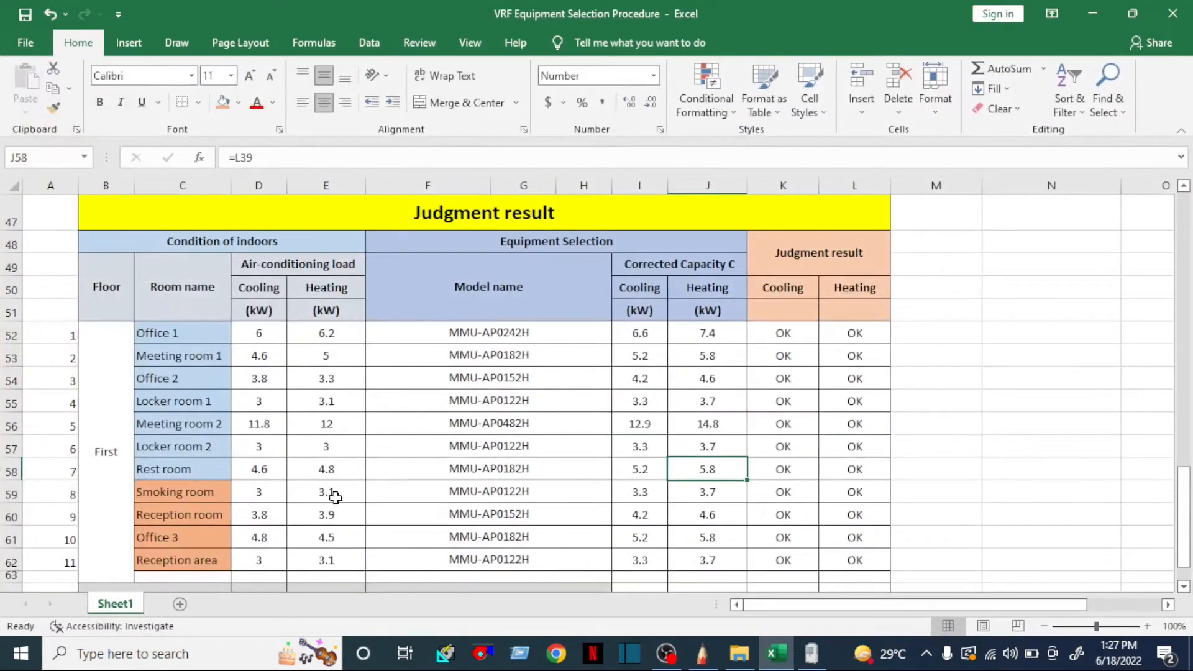
pyautogui.click(7, 494)
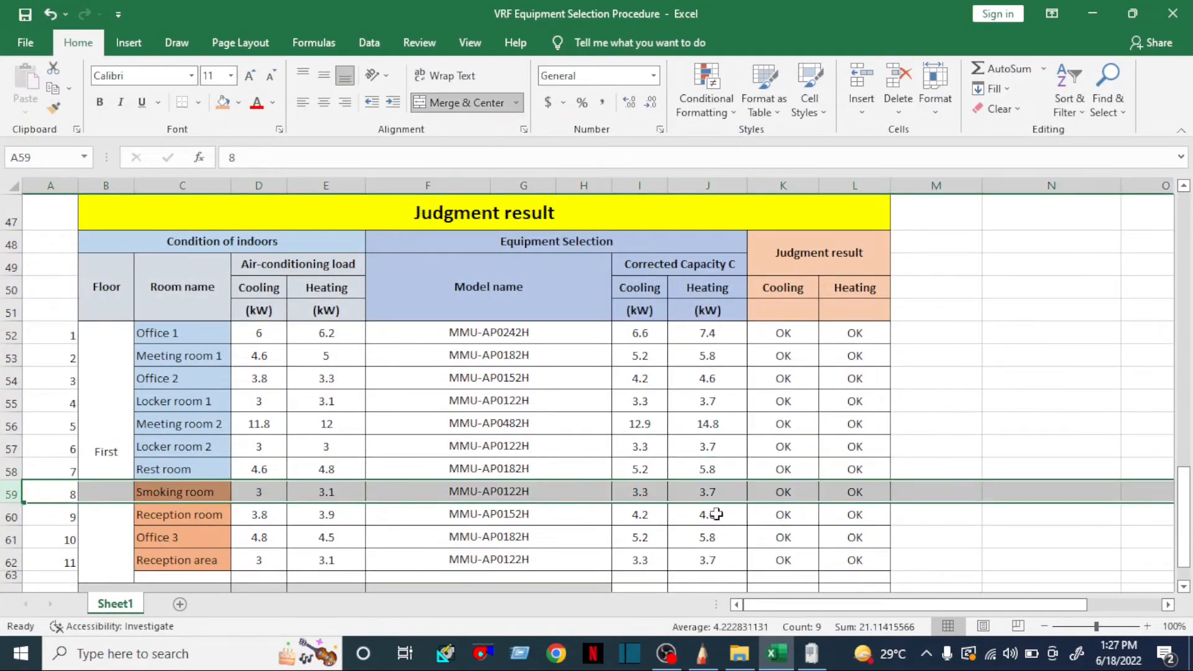
# Back in Simple Draw, copy the REST ROOM cassette unit into the first empty slot of the lower branch.
pyautogui.click(811, 659)
pyautogui.rightClick(600, 136)
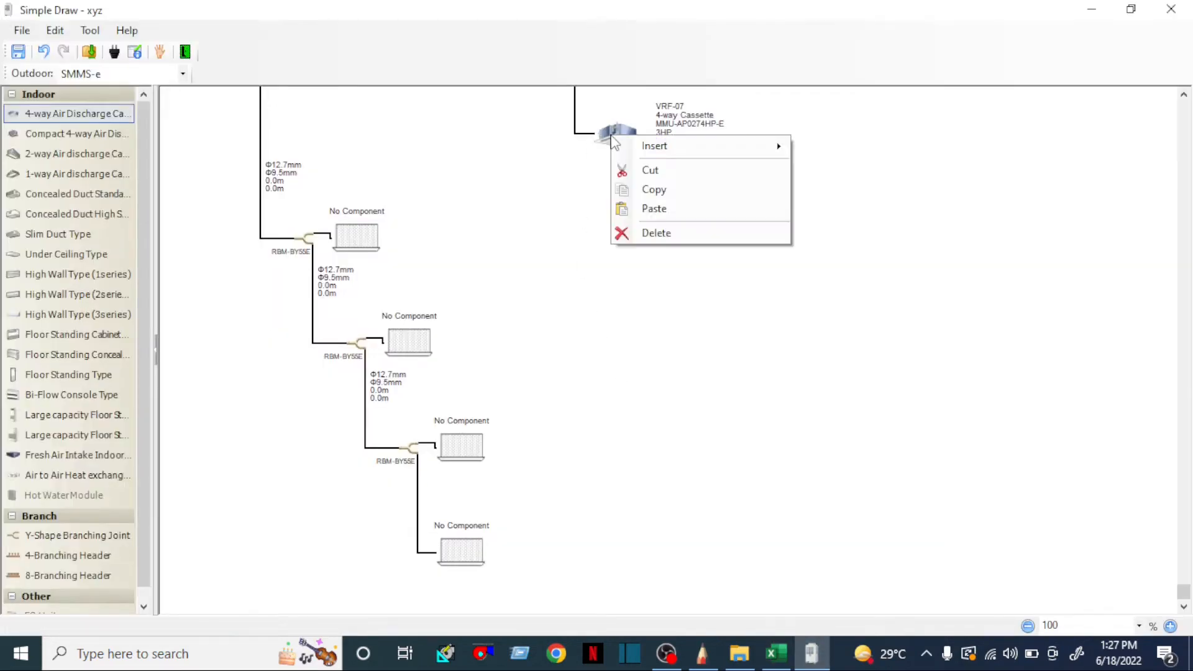
pyautogui.click(629, 189)
pyautogui.rightClick(361, 230)
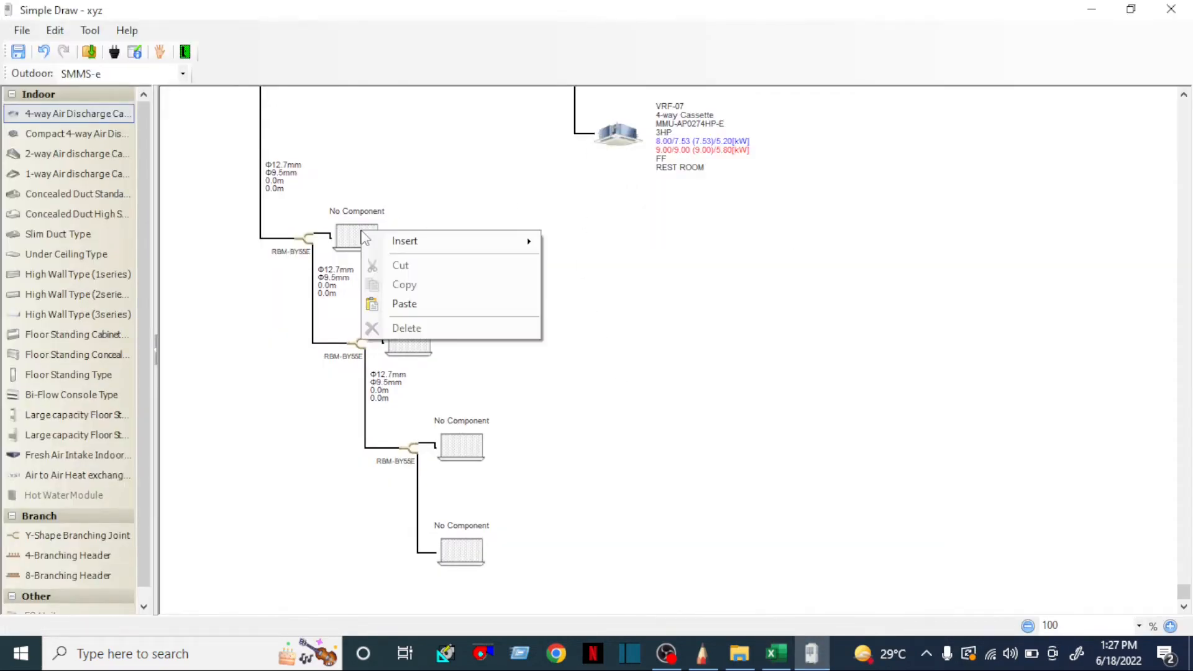
pyautogui.click(390, 304)
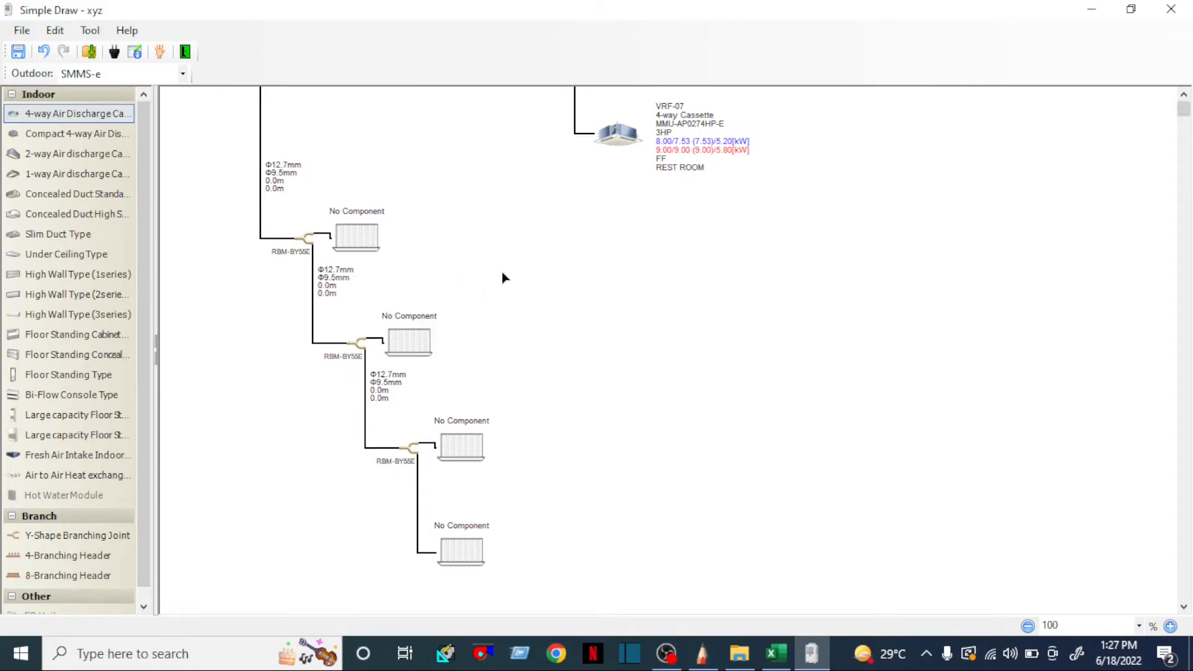
# Recheck the Smoking room row in Excel and set the newly pasted VRF-08 unit's room name to SMOKING ROOM.
pyautogui.click(777, 653)
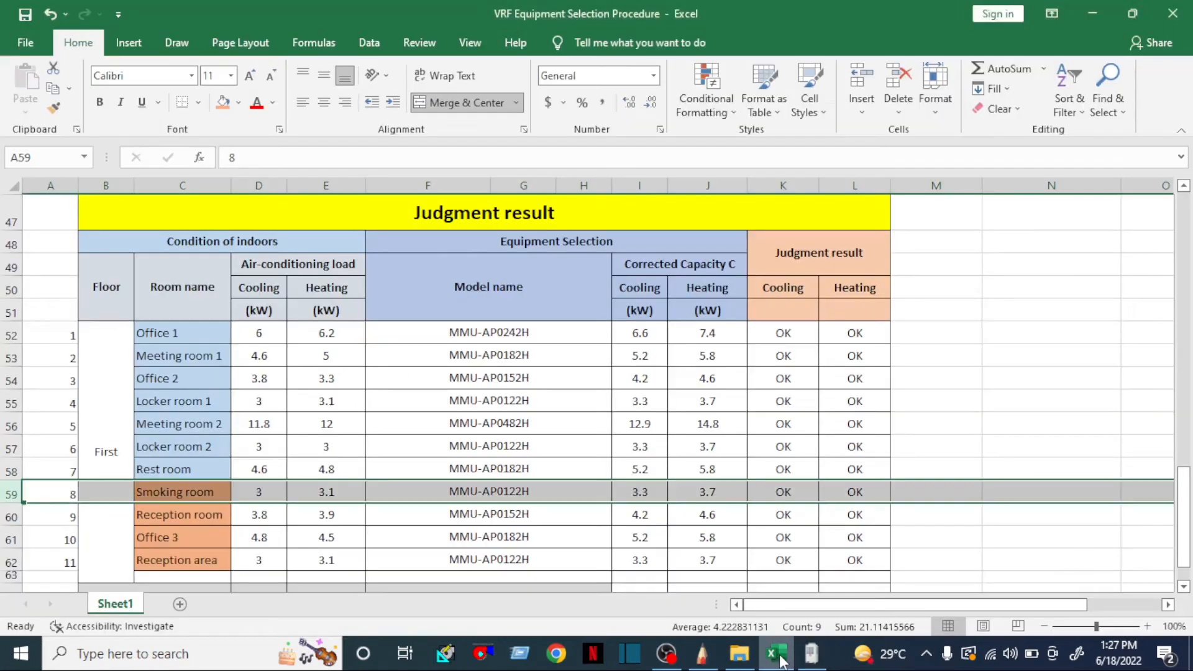
pyautogui.click(777, 654)
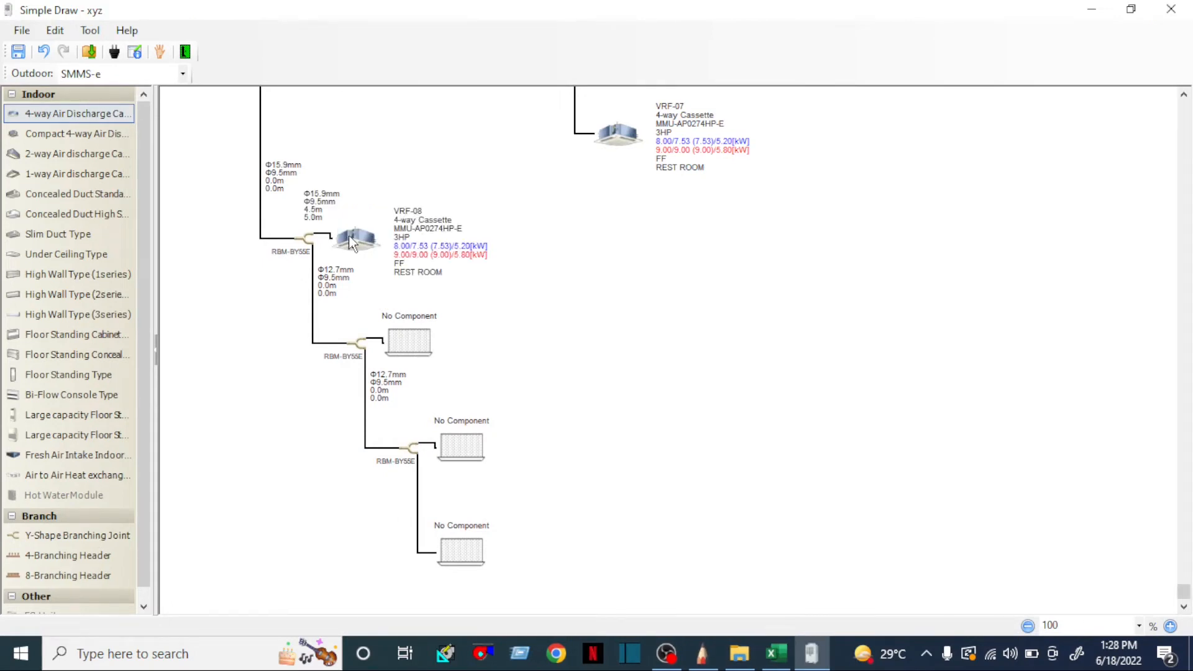
pyautogui.doubleClick(352, 242)
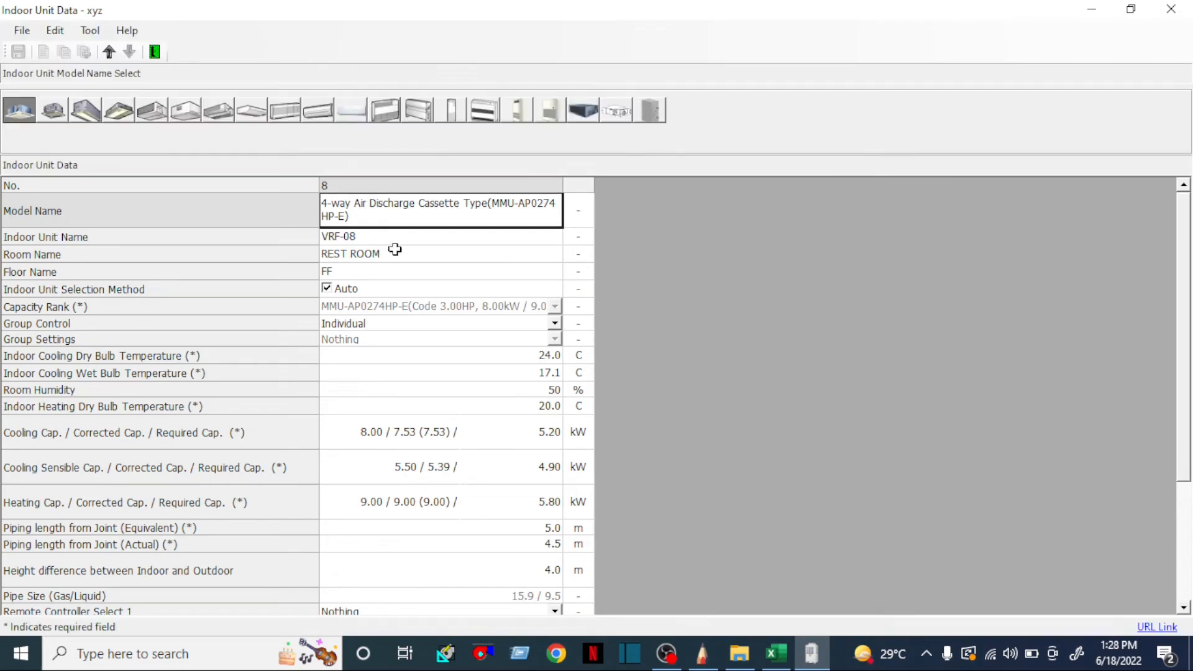
pyautogui.click(400, 254)
pyautogui.write('S')
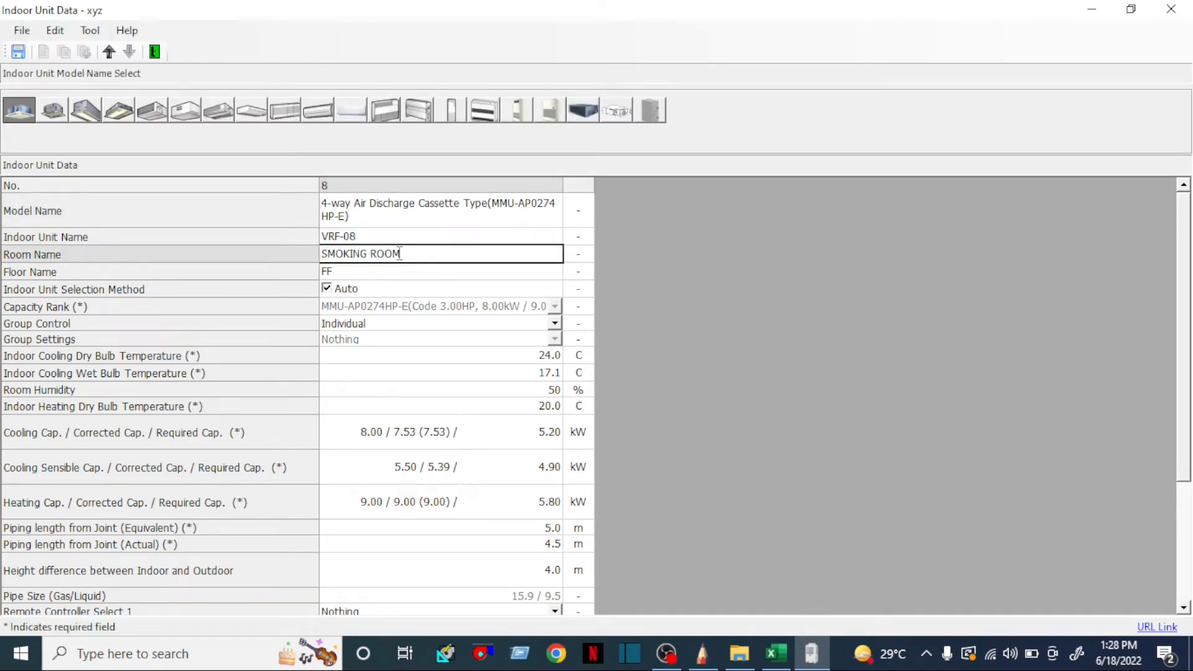
pyautogui.click(383, 271)
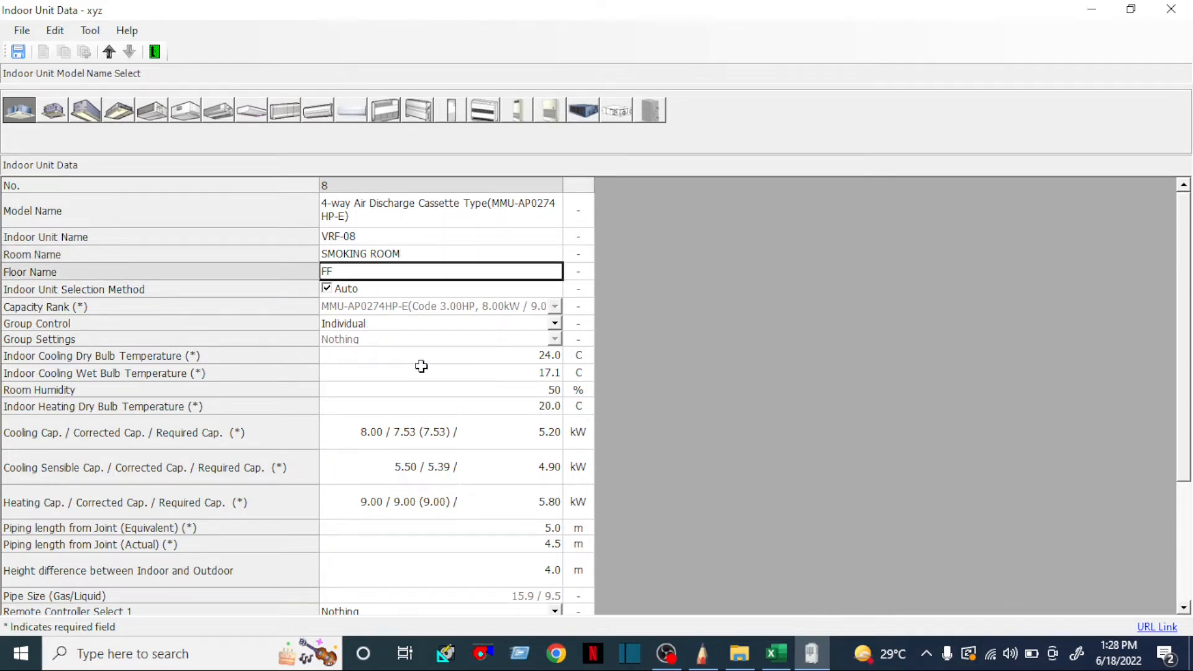
# Recheck the Smoking room row in Excel and set VRF-08's required cooling, sensible cooling and heating capacities to 3.30, 5.50 and 3.70 kW.
pyautogui.click(536, 435)
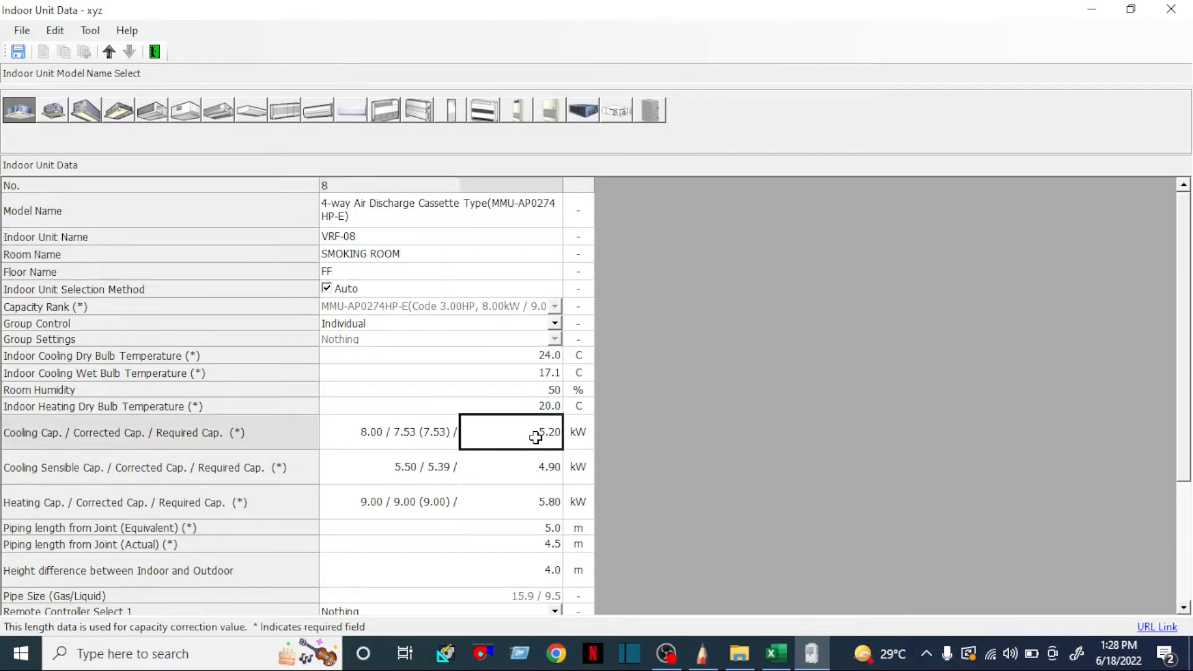
pyautogui.click(776, 654)
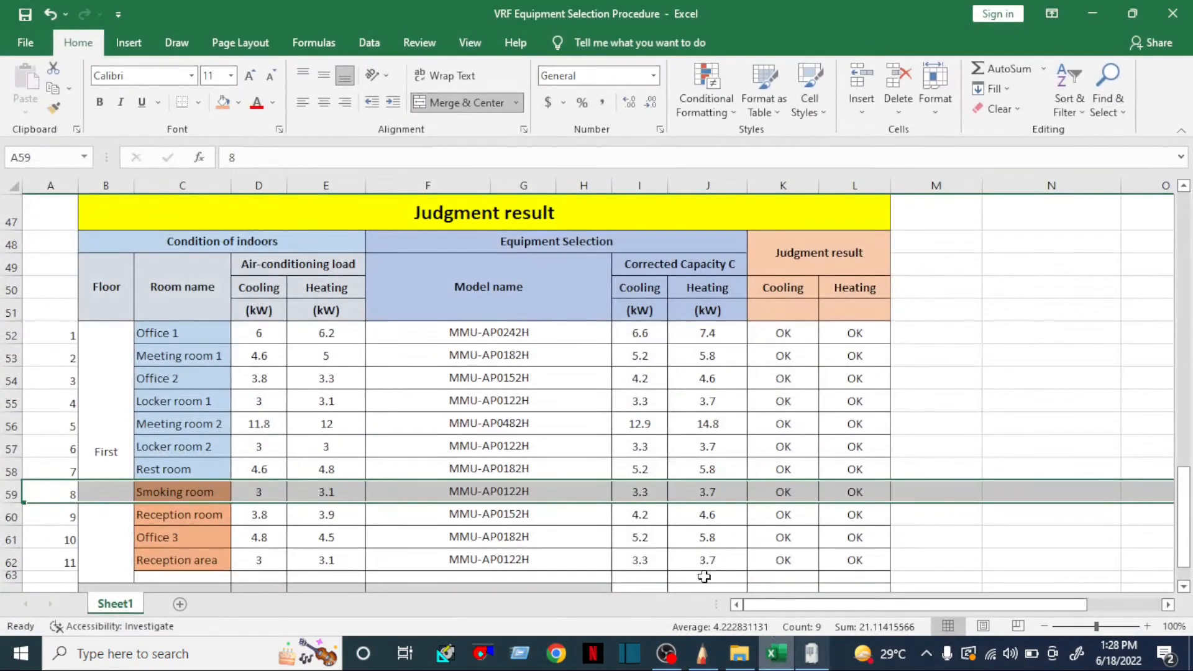
pyautogui.click(778, 657)
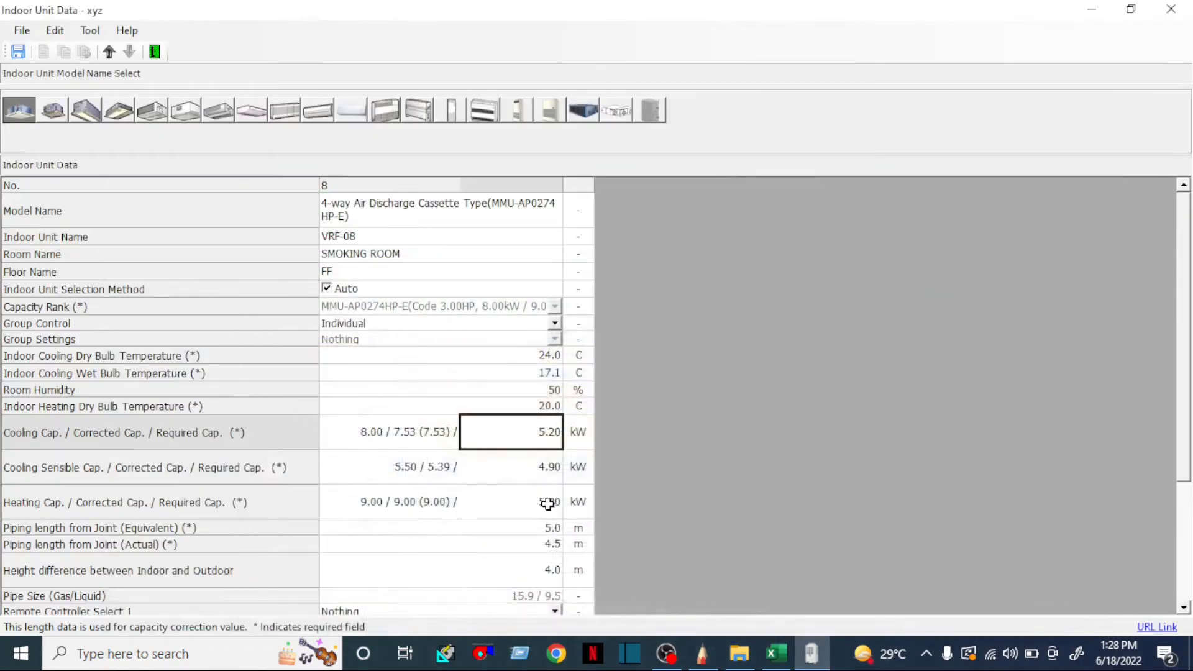
pyautogui.write('3')
pyautogui.press('Return')
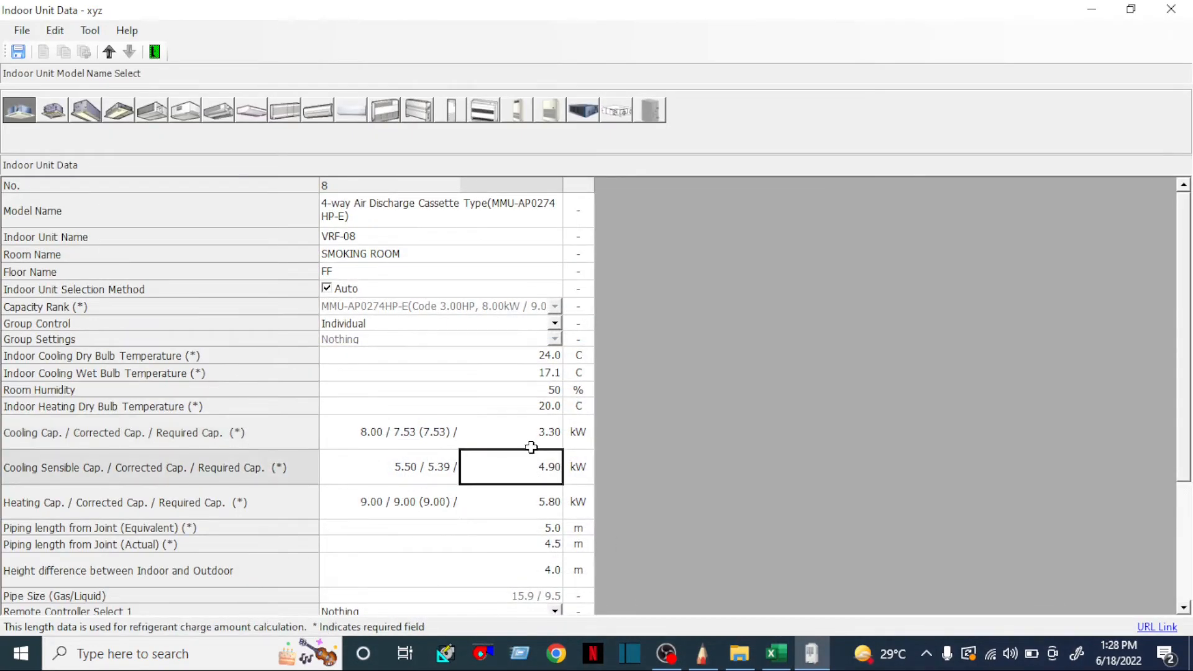
pyautogui.write('5.5')
pyautogui.press('Return')
pyautogui.write('3')
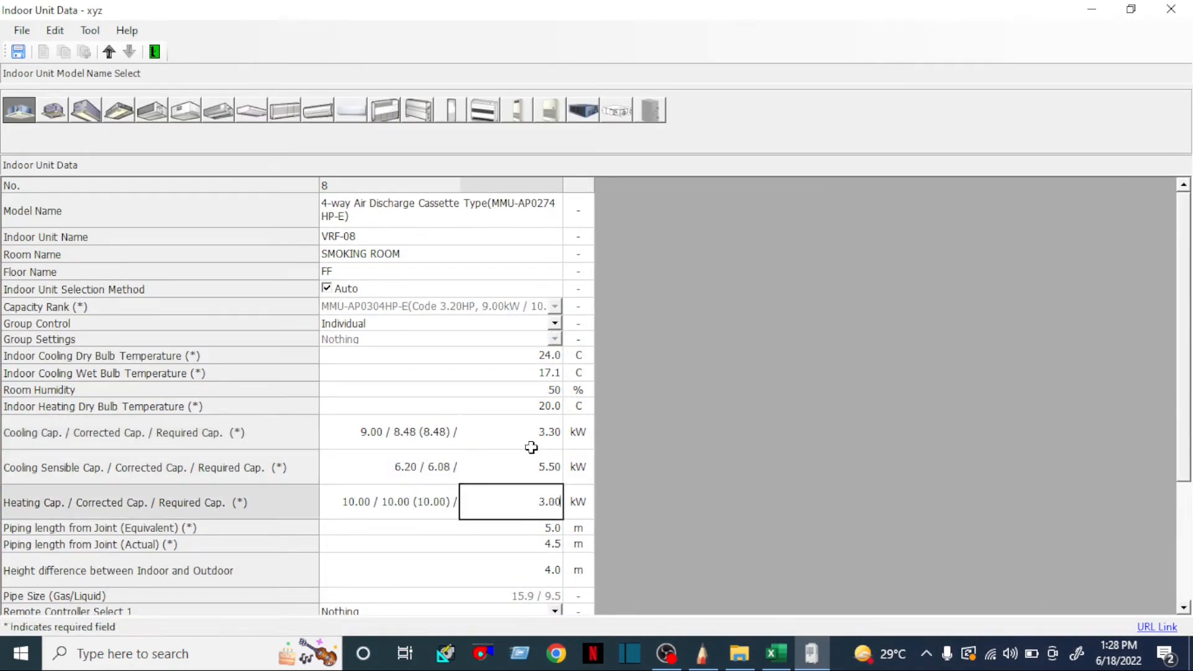
pyautogui.write('.7')
pyautogui.press('Return')
# Try required sensible cooling capacities of 6.20, 7.70 and 9.80 kW for VRF-08, and close its unit data without saving.
pyautogui.click(544, 472)
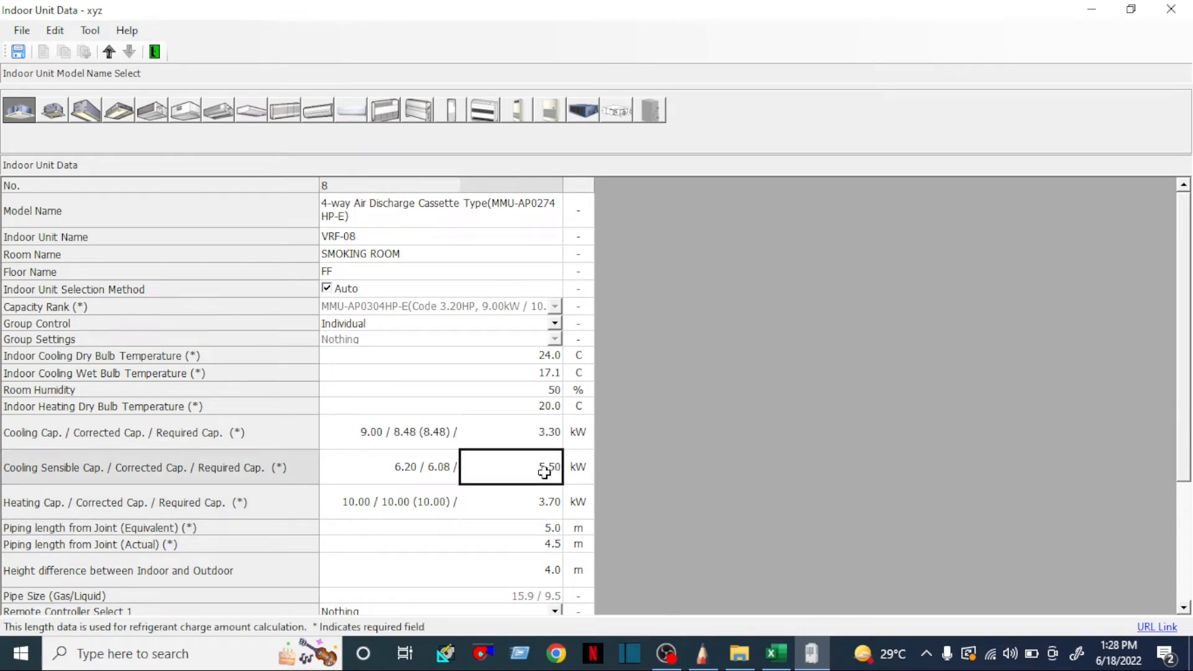
pyautogui.write('6')
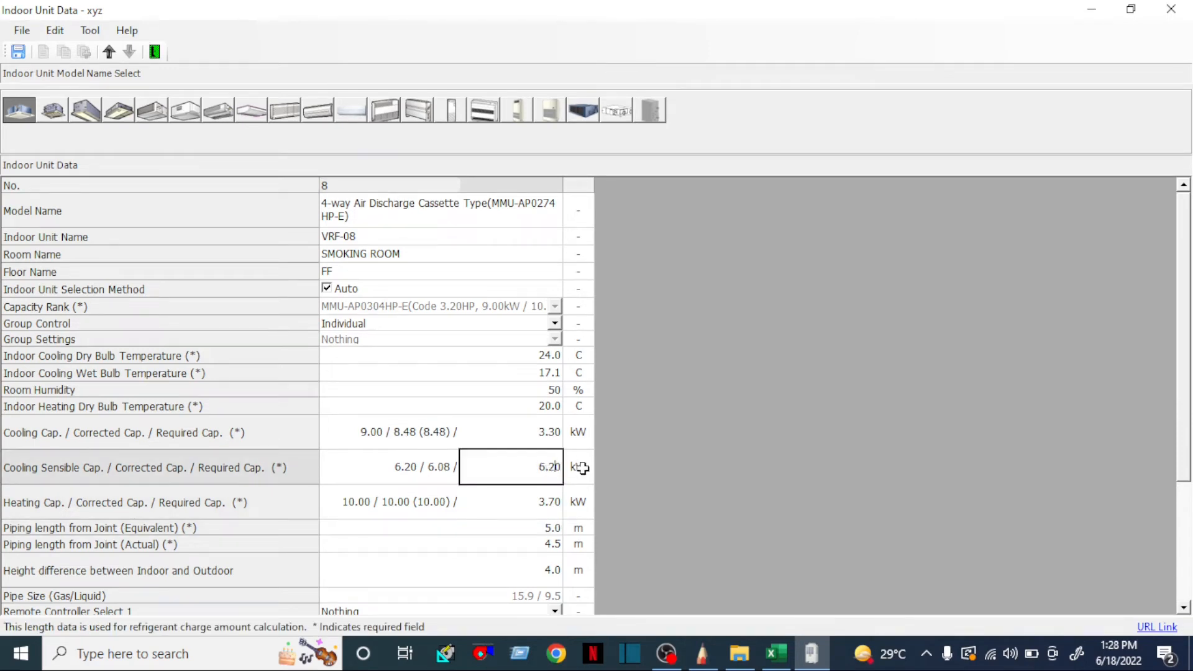
pyautogui.click(530, 503)
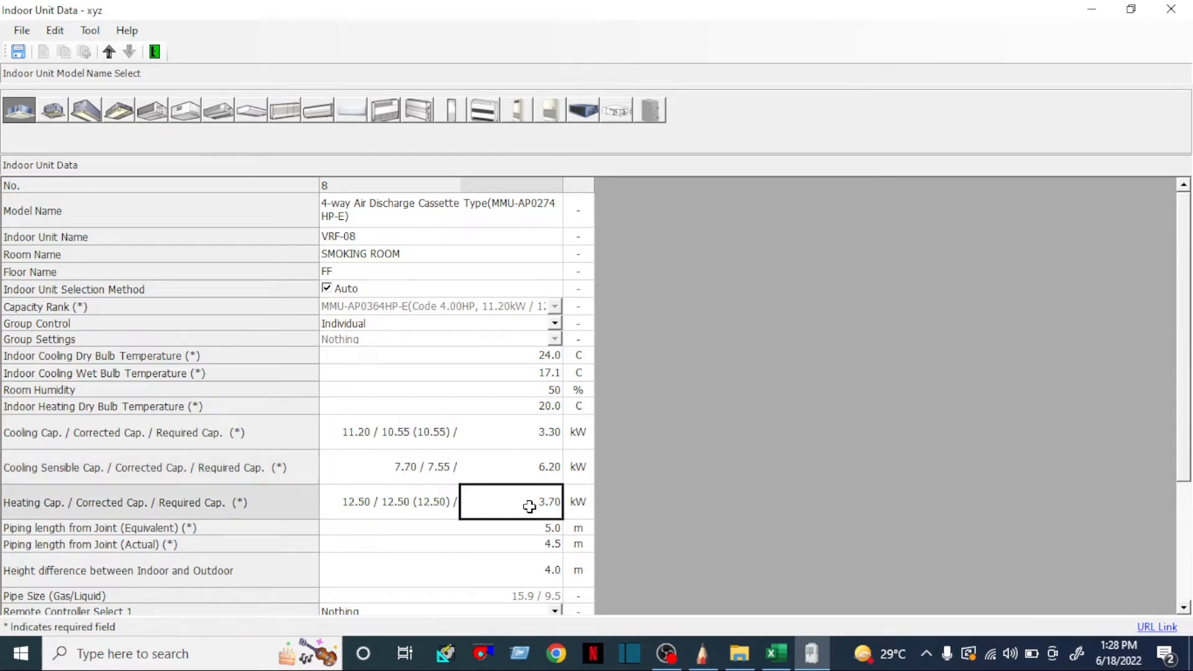
pyautogui.click(542, 461)
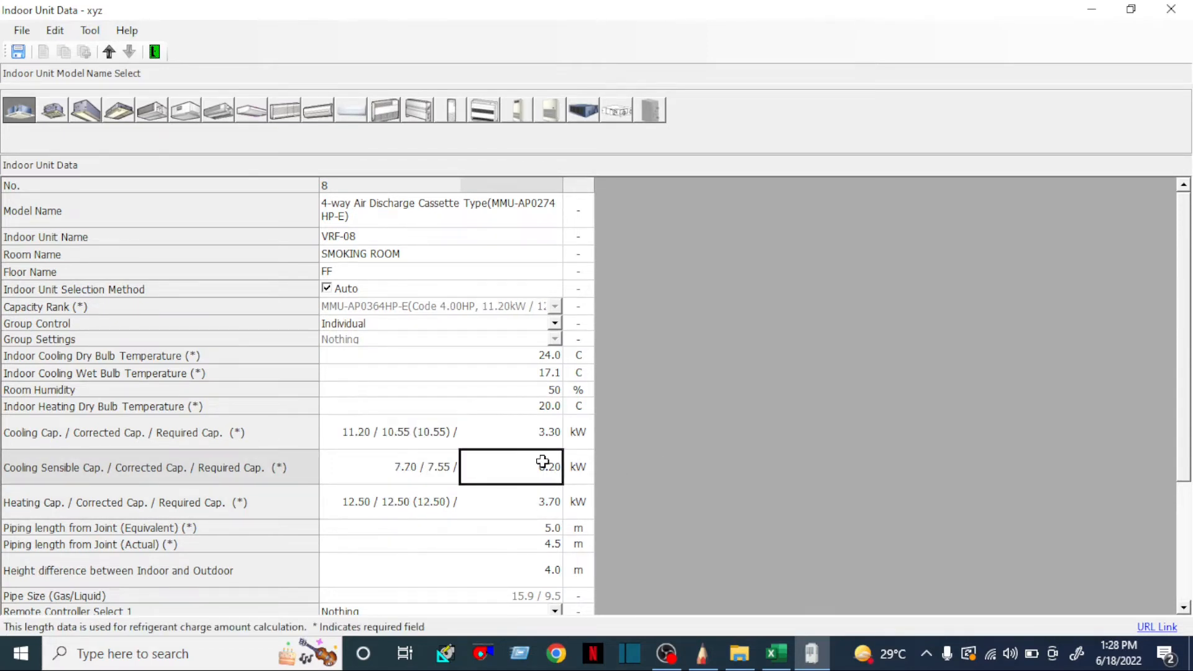
pyautogui.write('7.00')
pyautogui.press('Return')
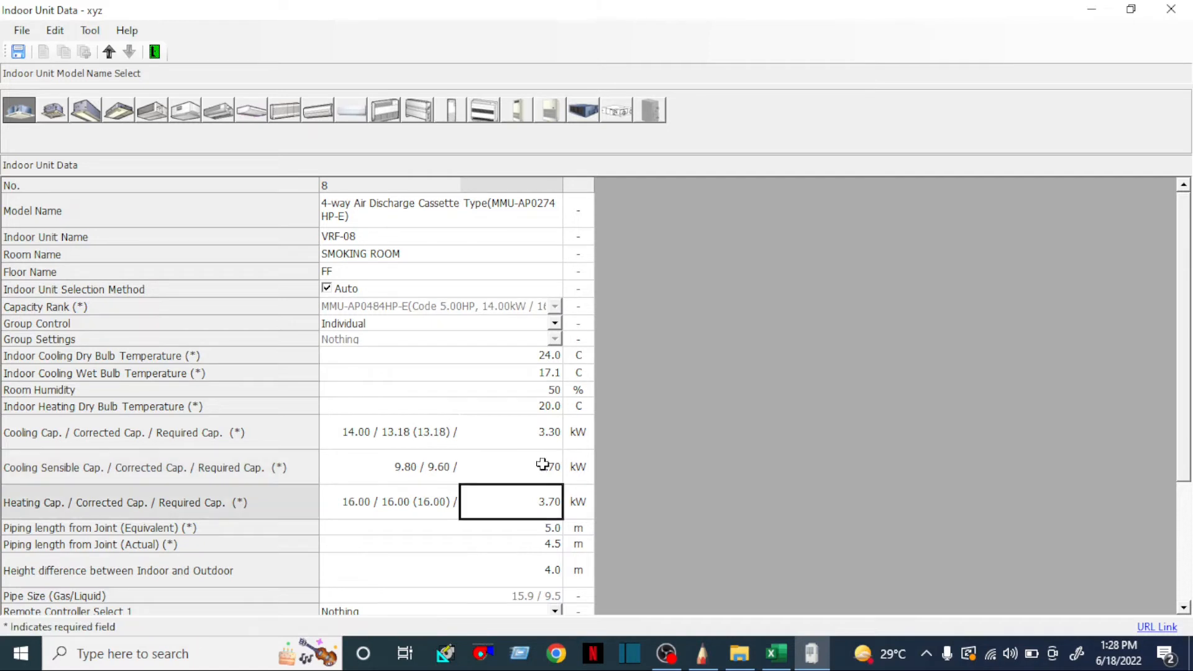
pyautogui.click(548, 423)
pyautogui.write('3.00')
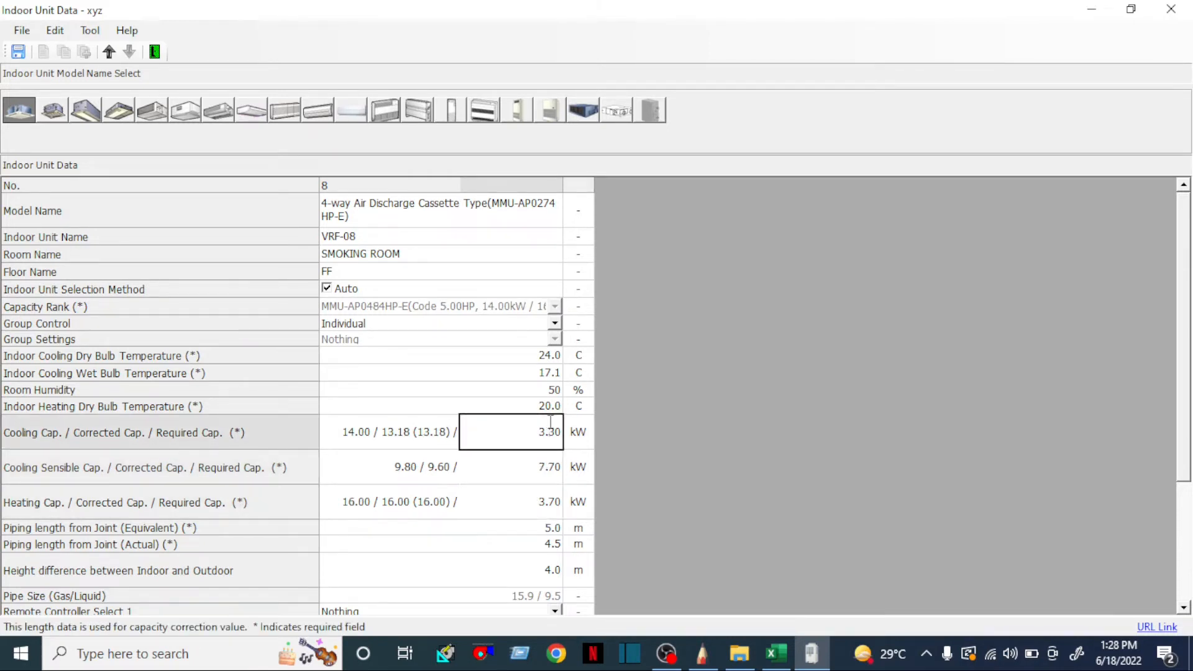
pyautogui.press('Return')
pyautogui.write('9.00')
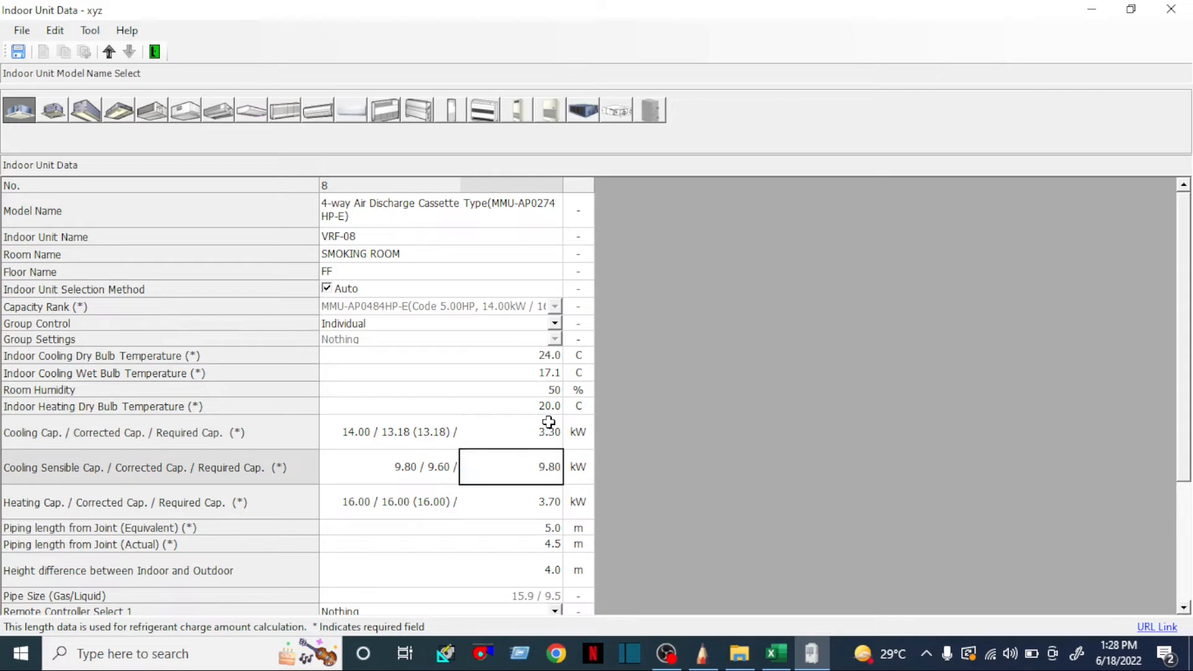
pyautogui.press('Return')
pyautogui.write('3.00')
pyautogui.press('Return')
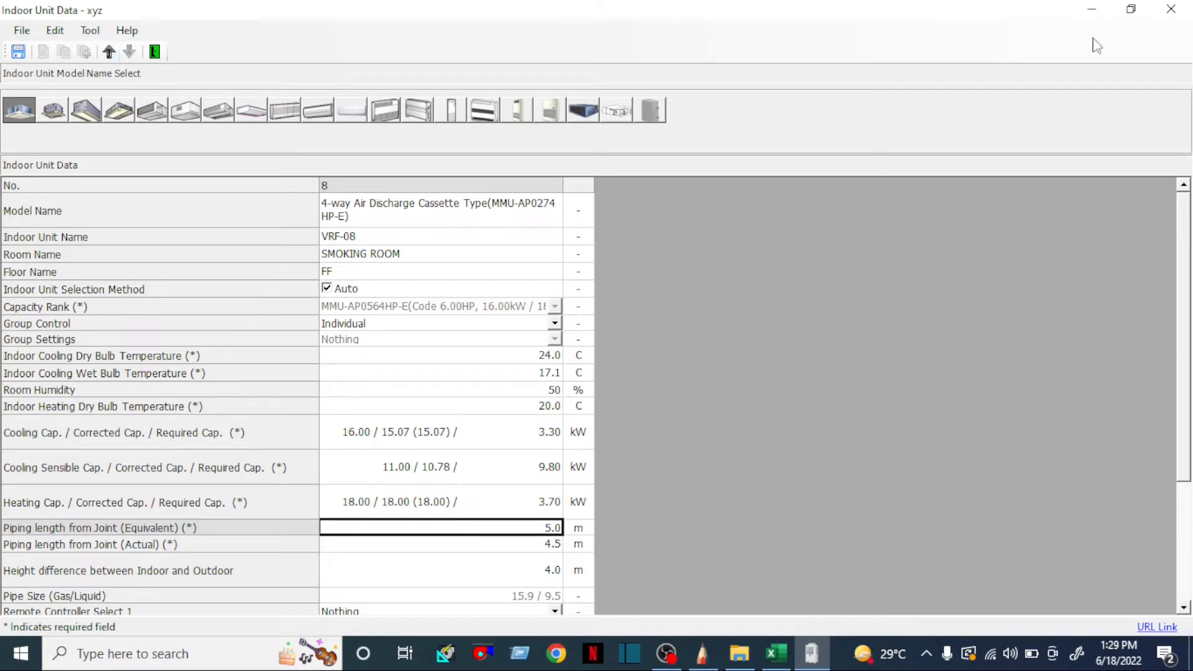
pyautogui.click(1184, 7)
pyautogui.click(610, 382)
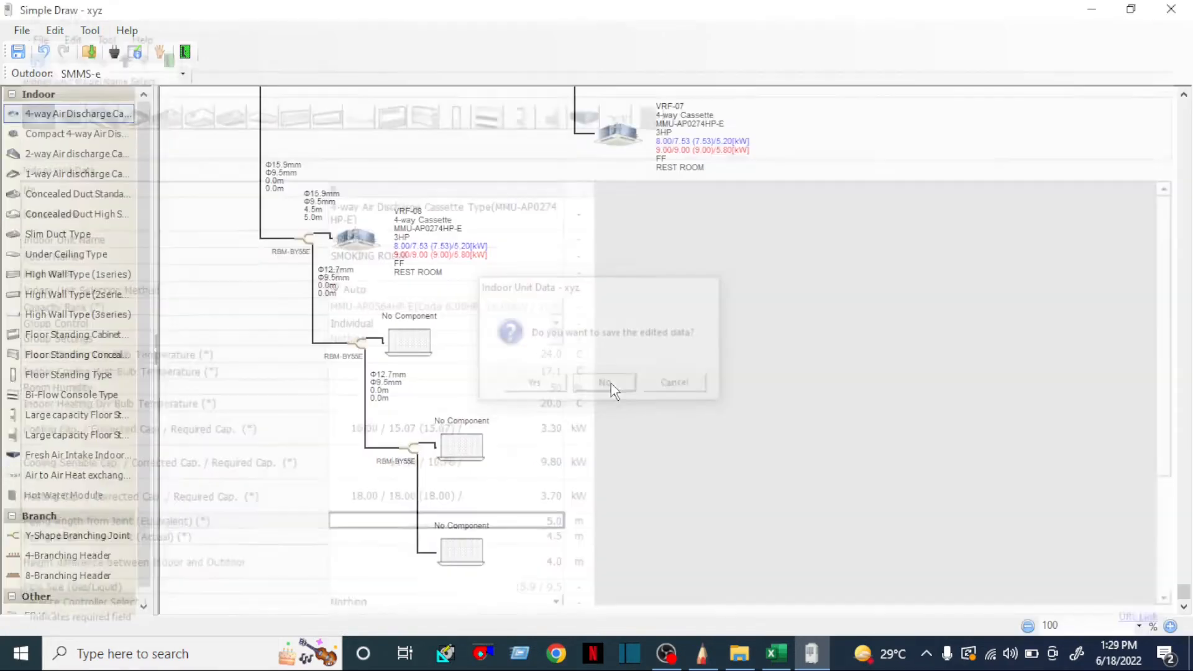
# Reopen VRF-08's unit data and set the required capacities to 3.30 kW cooling, 5.50 kW sensible cooling and 3.70 kW heating.
pyautogui.doubleClick(352, 236)
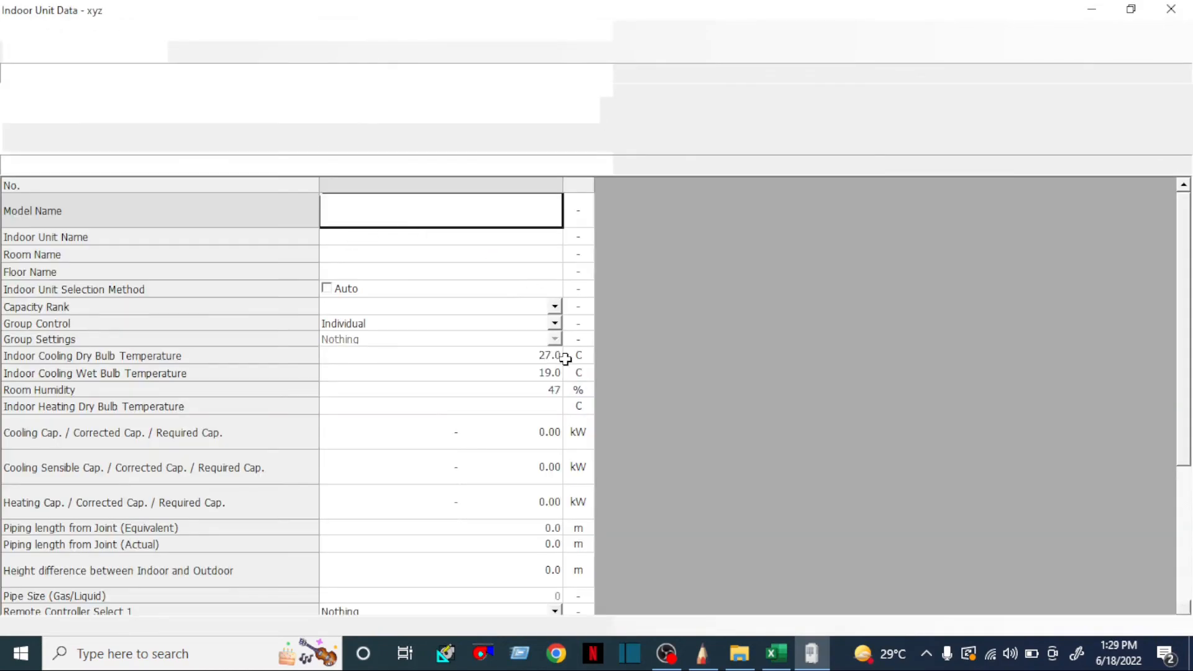
pyautogui.click(778, 655)
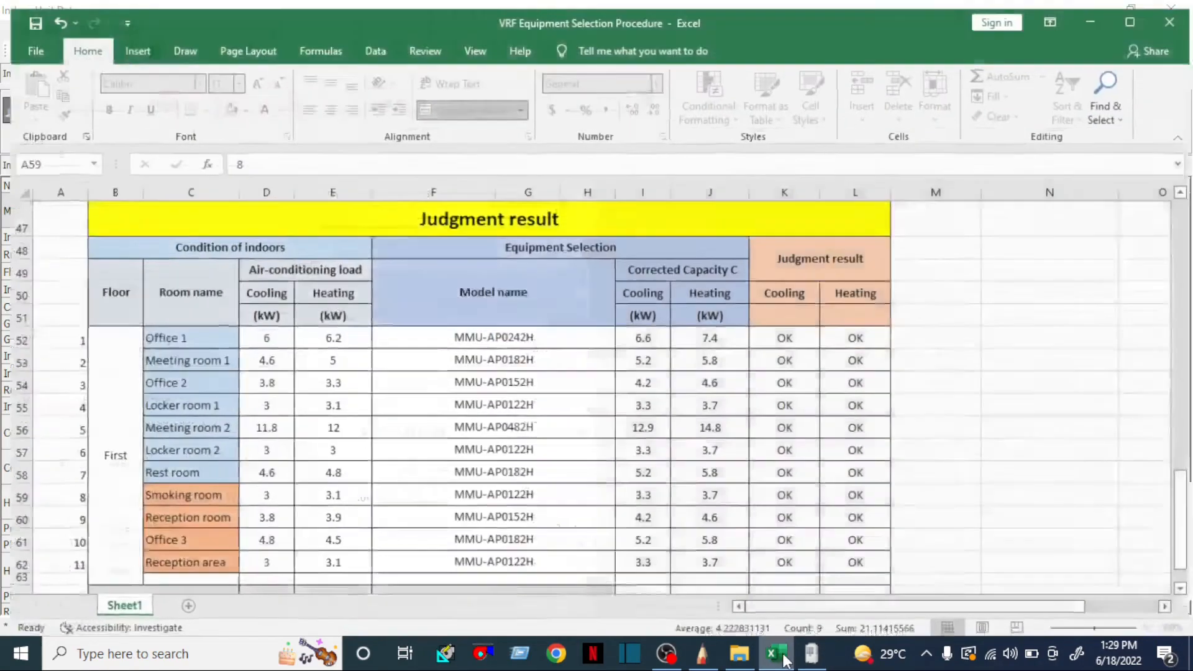
pyautogui.click(785, 660)
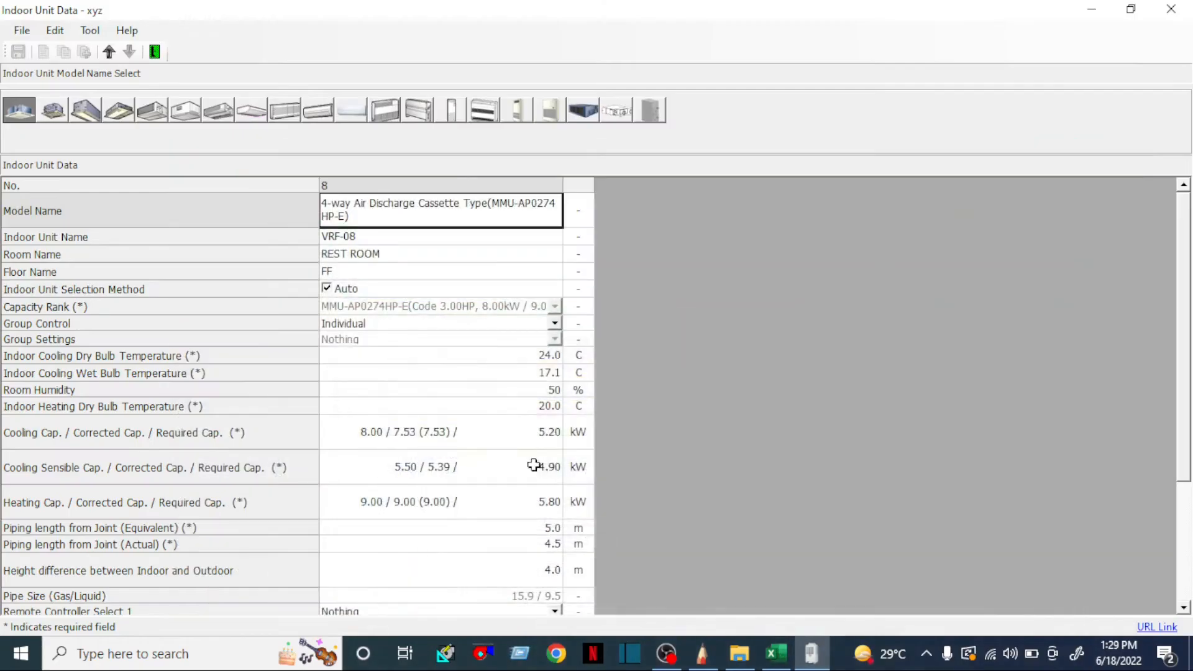
pyautogui.click(533, 433)
pyautogui.write('3.00')
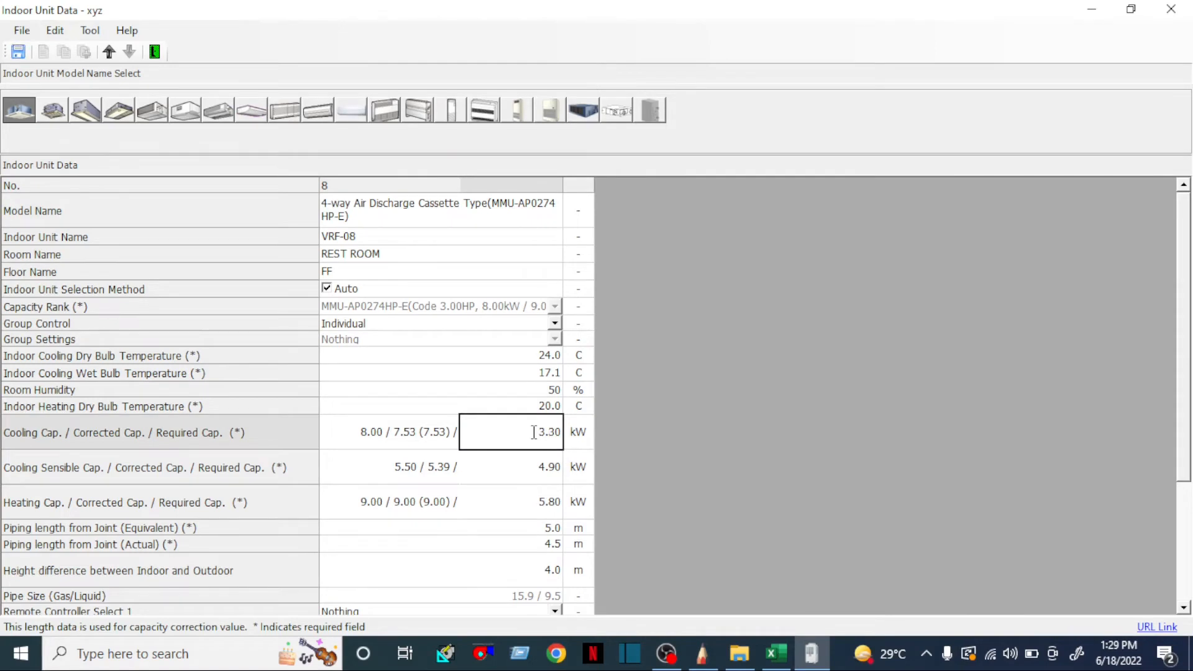
pyautogui.press('Return')
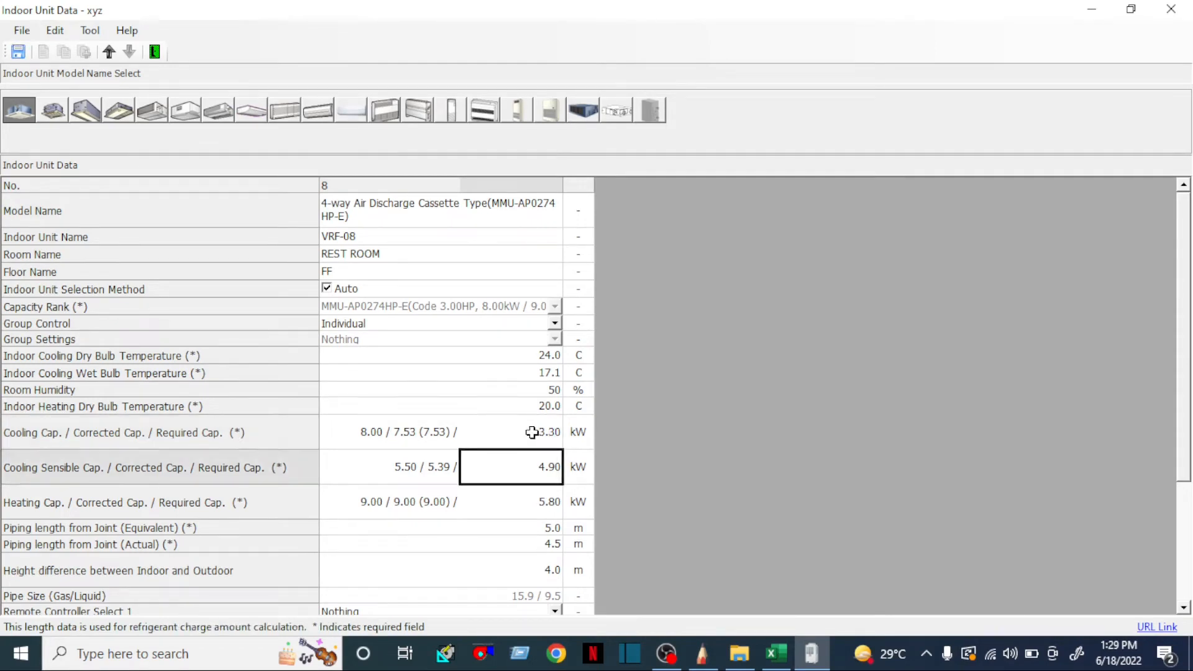
pyautogui.write('5.00')
pyautogui.press('Return')
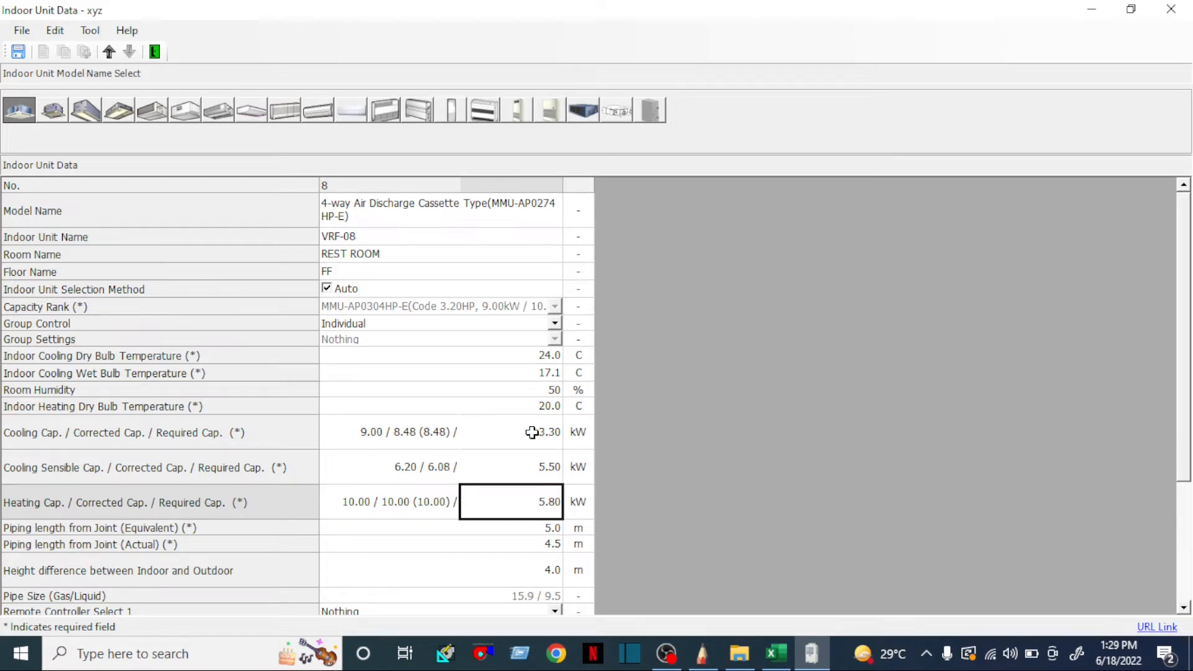
pyautogui.write('3.00')
pyautogui.press('Return')
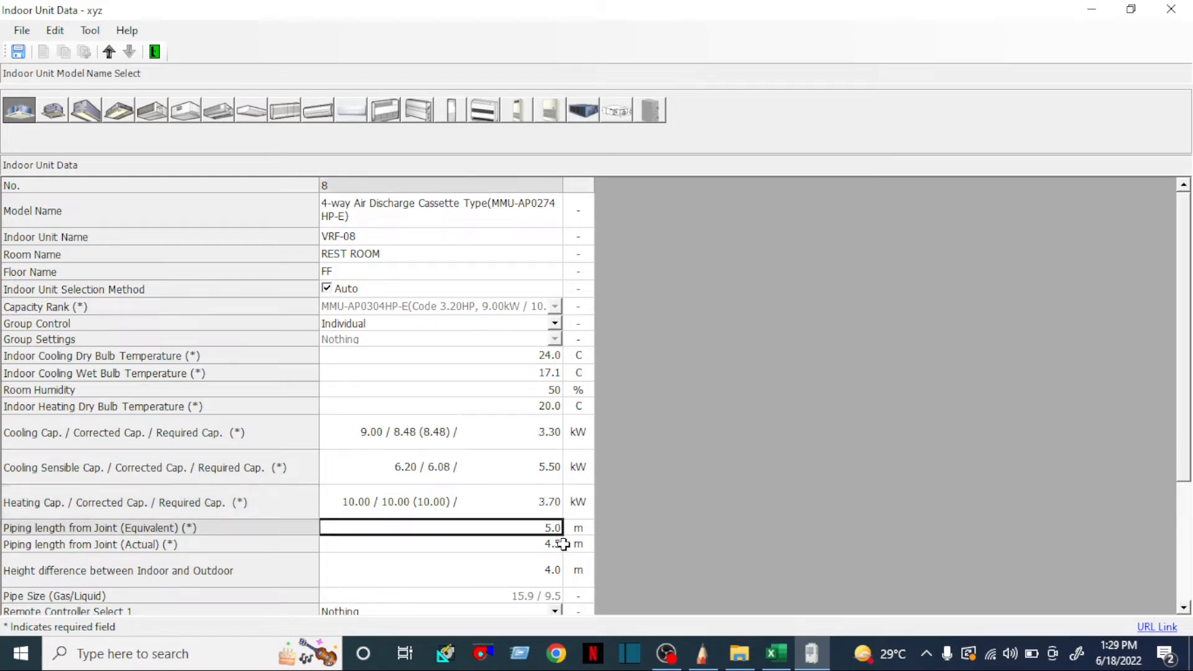
# Set VRF-08's piping length from joint to 3.0 m equivalent and 2.8 m actual, saving and closing the unit data.
pyautogui.doubleClick(555, 527)
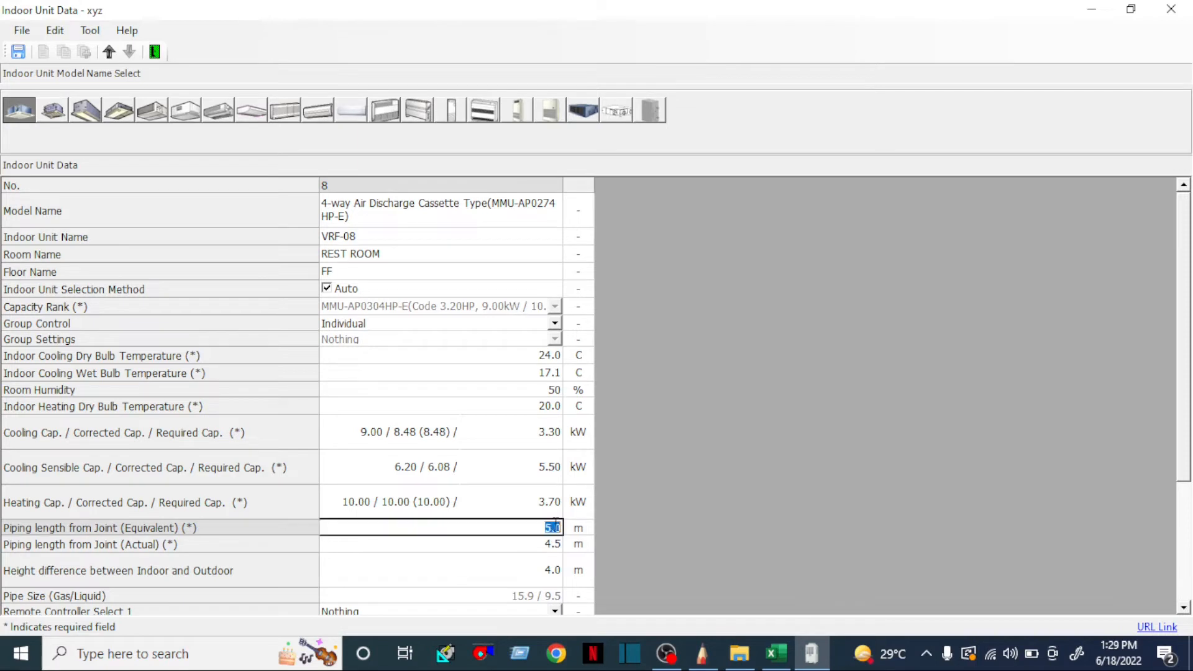
pyautogui.press('Return')
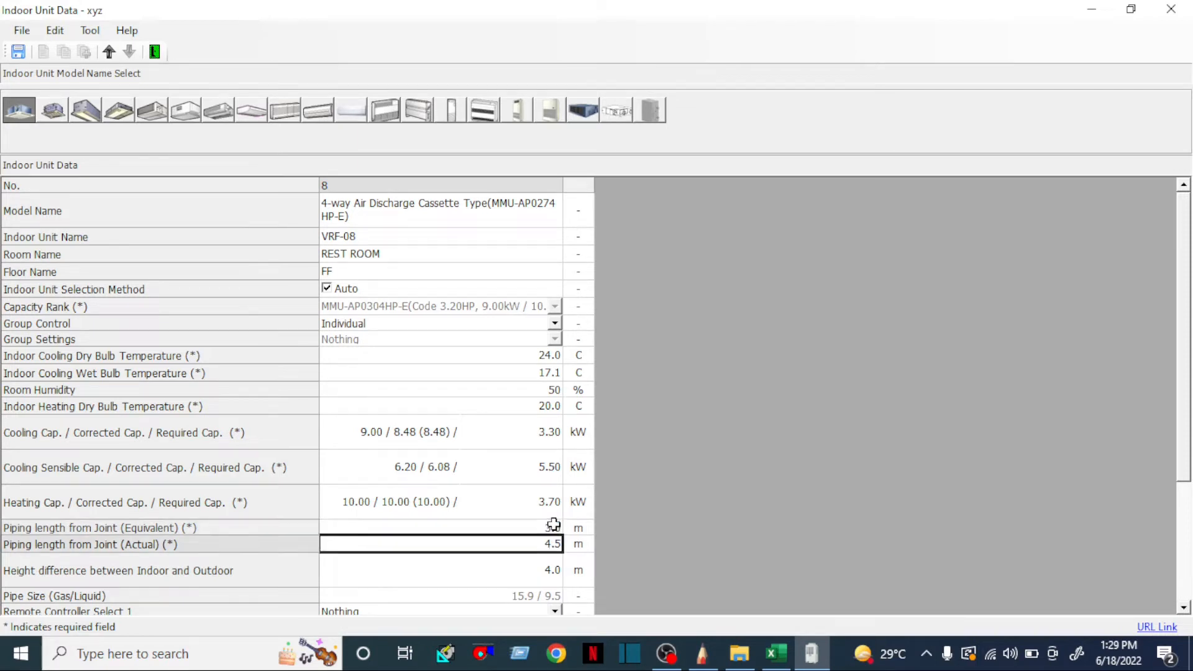
pyautogui.write('2.0')
pyautogui.press('Return')
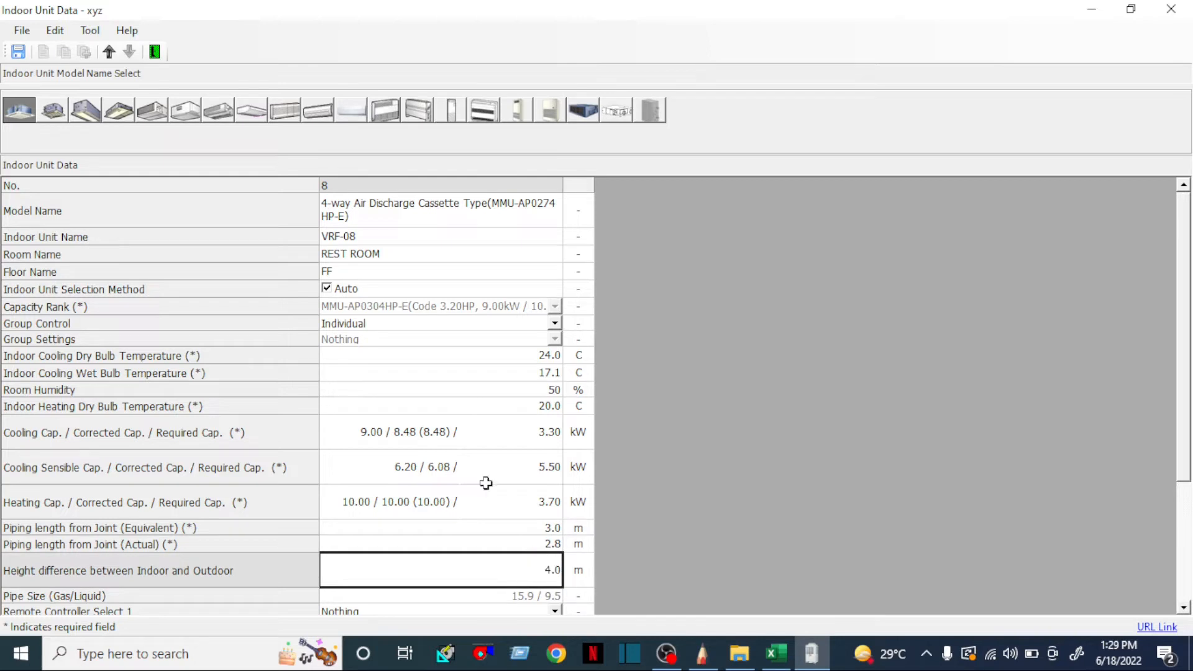
pyautogui.click(16, 56)
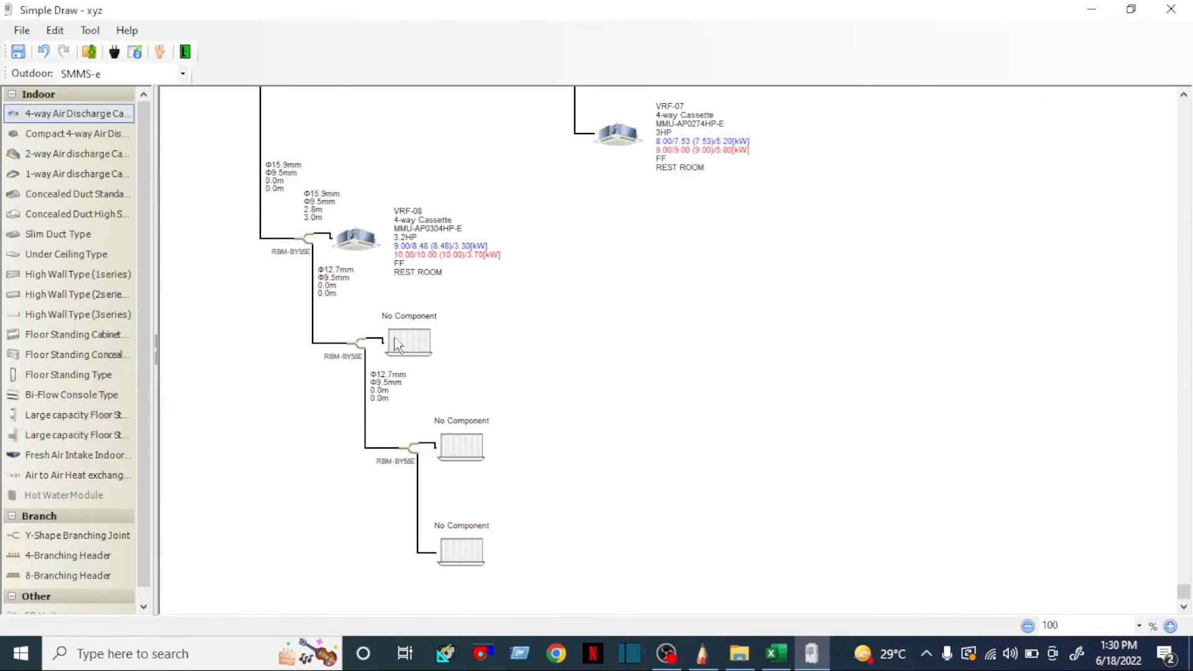
# Place a 4-way air discharge cassette in the empty slot after VRF-08, open its data and look up the Reception room's row in Excel.
pyautogui.scroll(1, 397, 323)
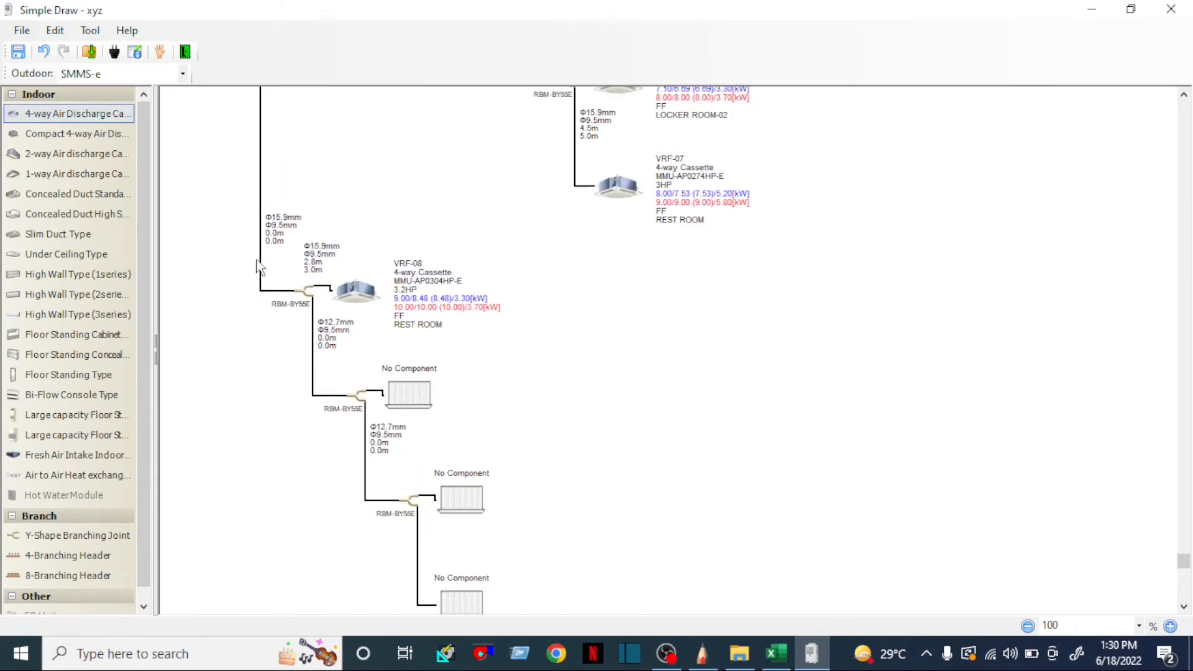
pyautogui.click(55, 114)
pyautogui.moveTo(55, 115); pyautogui.dragTo(405, 399)
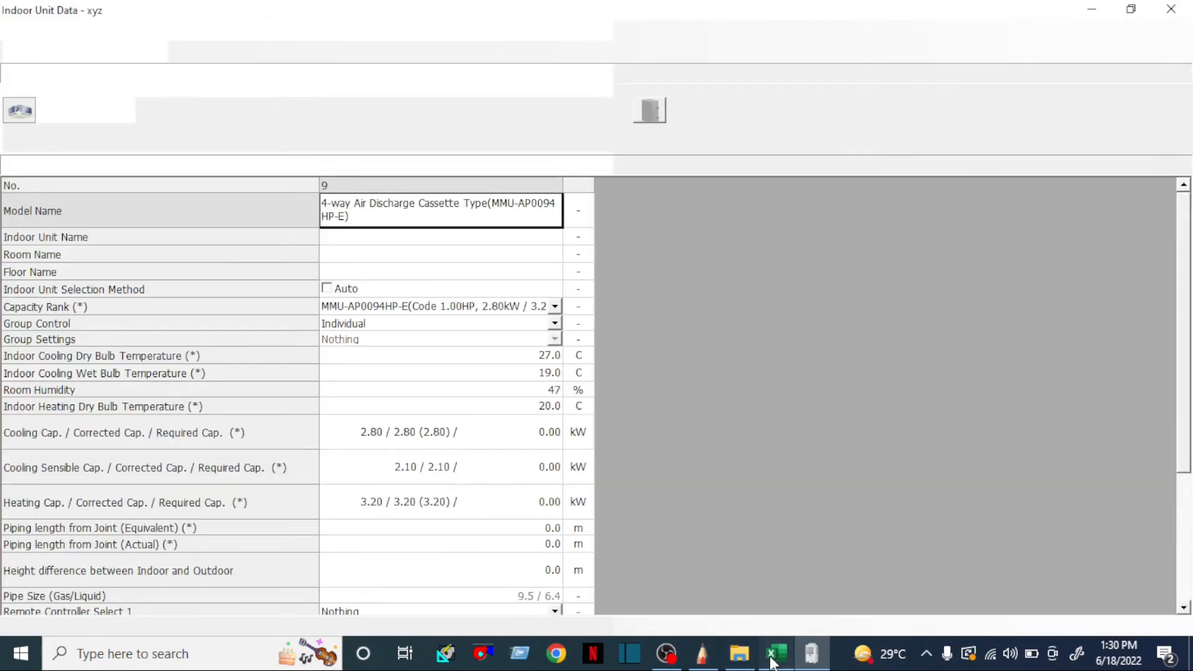
pyautogui.click(774, 654)
pyautogui.click(6, 516)
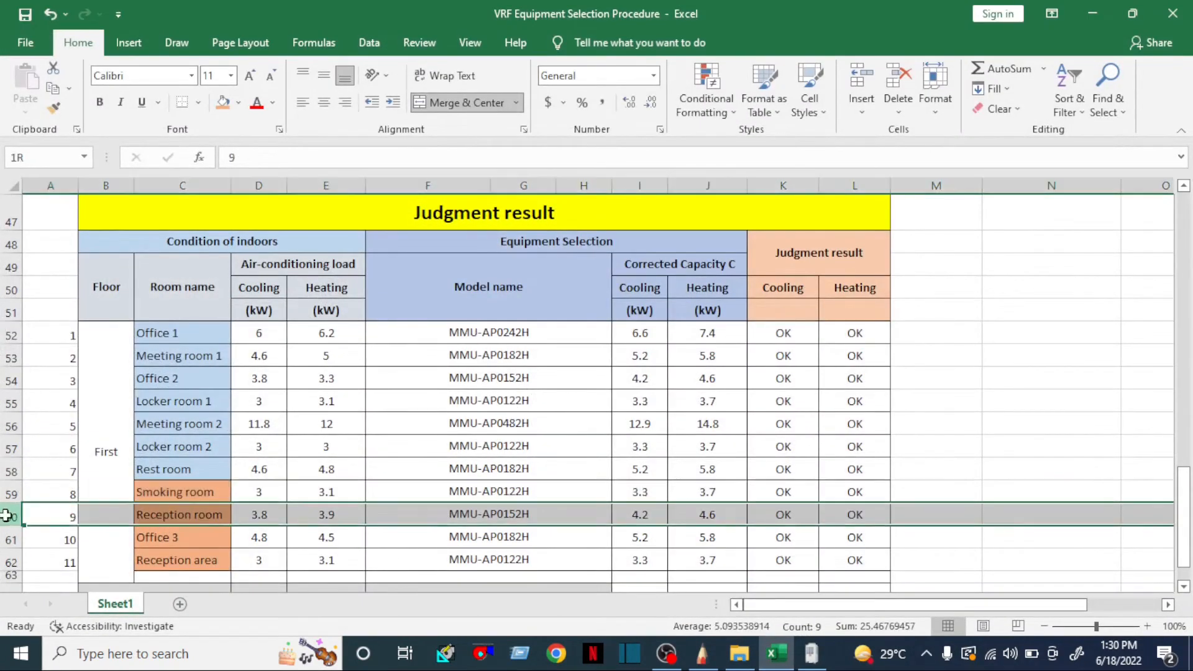
pyautogui.click(771, 654)
# Name the new indoor unit VRF-09, with room name RECEPTION ROOM and floor name F.F.
pyautogui.click(446, 237)
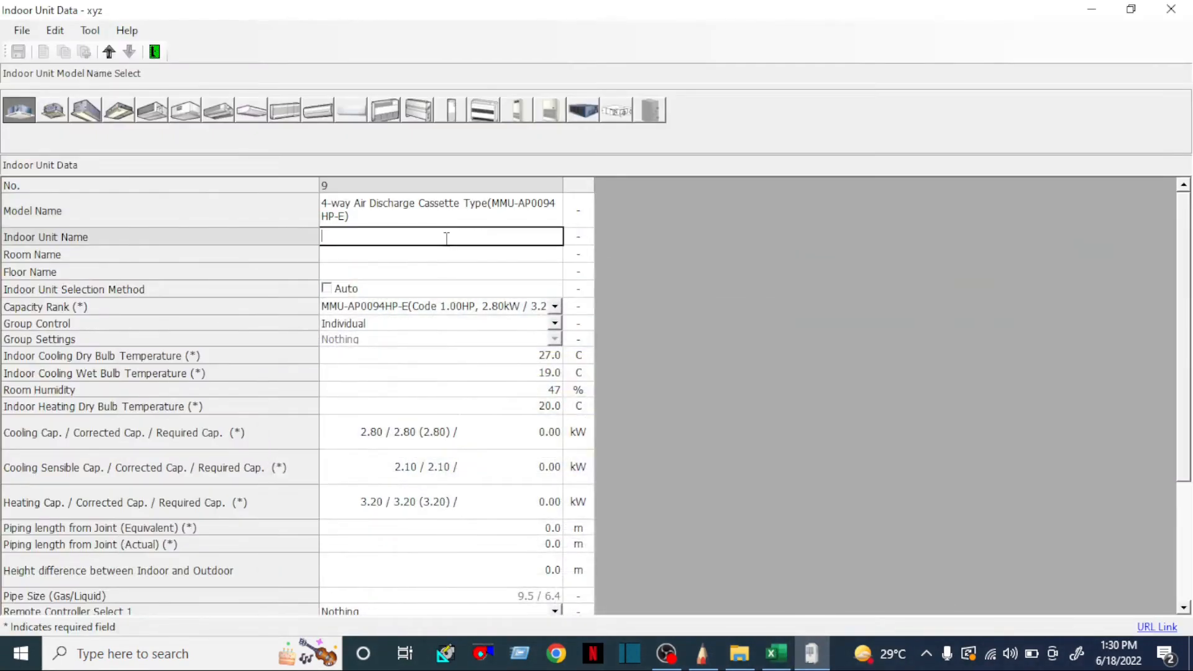
pyautogui.write('VRF-09')
pyautogui.click(385, 257)
pyautogui.write('RECEPTION')
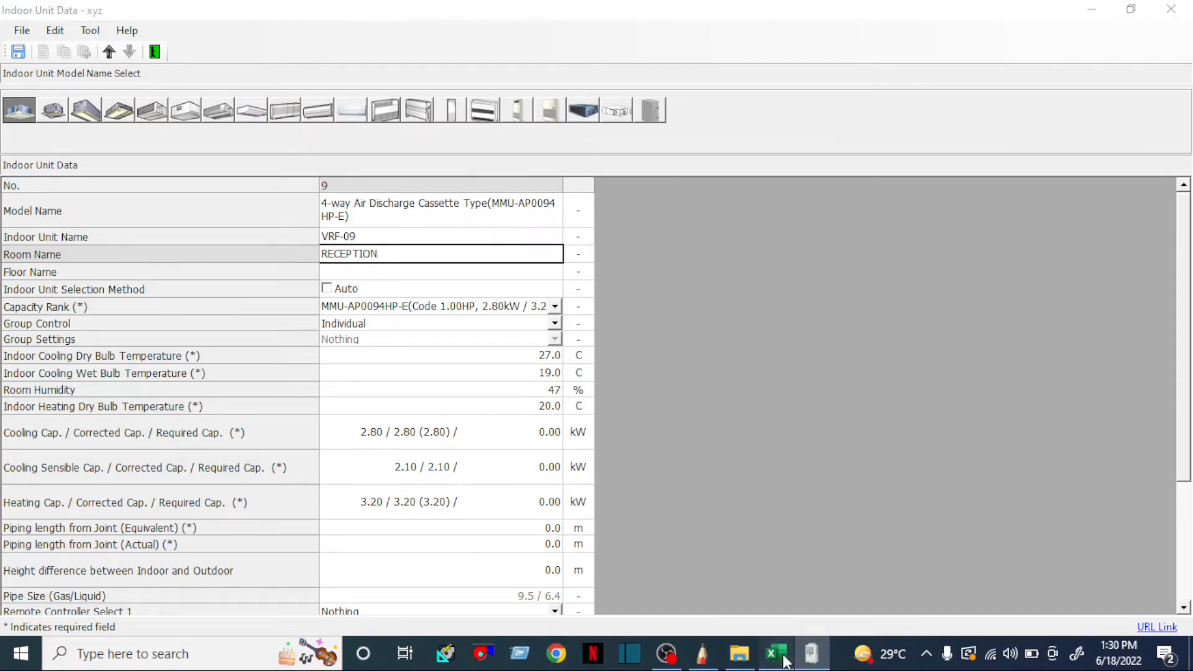
pyautogui.click(811, 654)
pyautogui.click(811, 654)
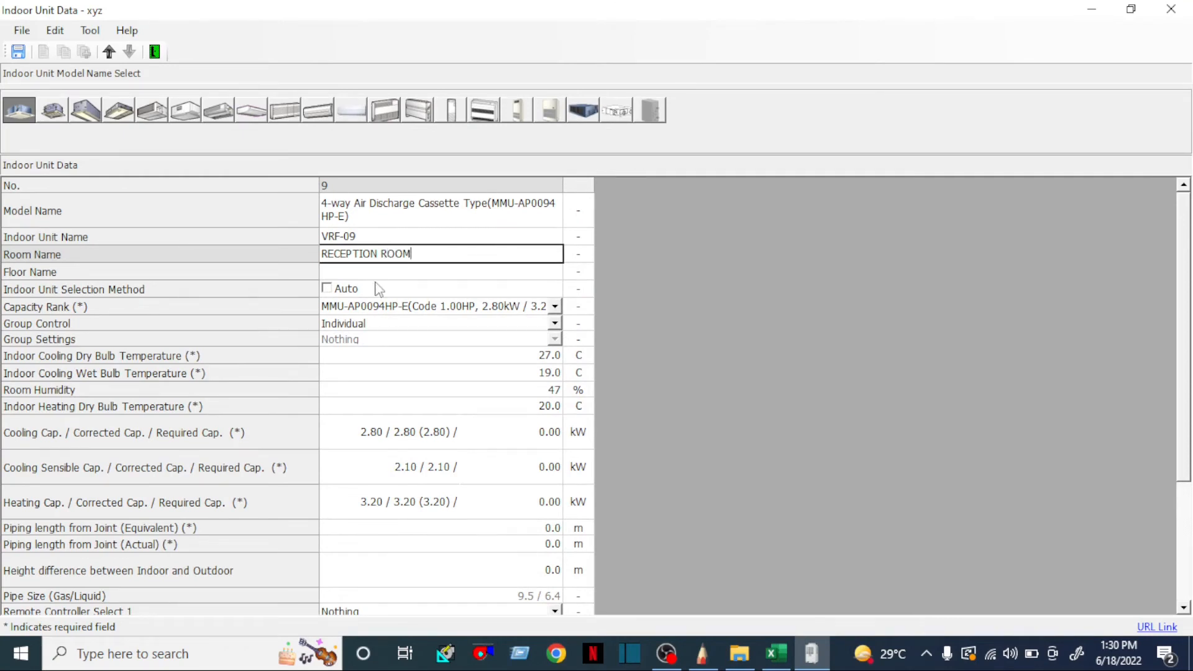
pyautogui.click(373, 270)
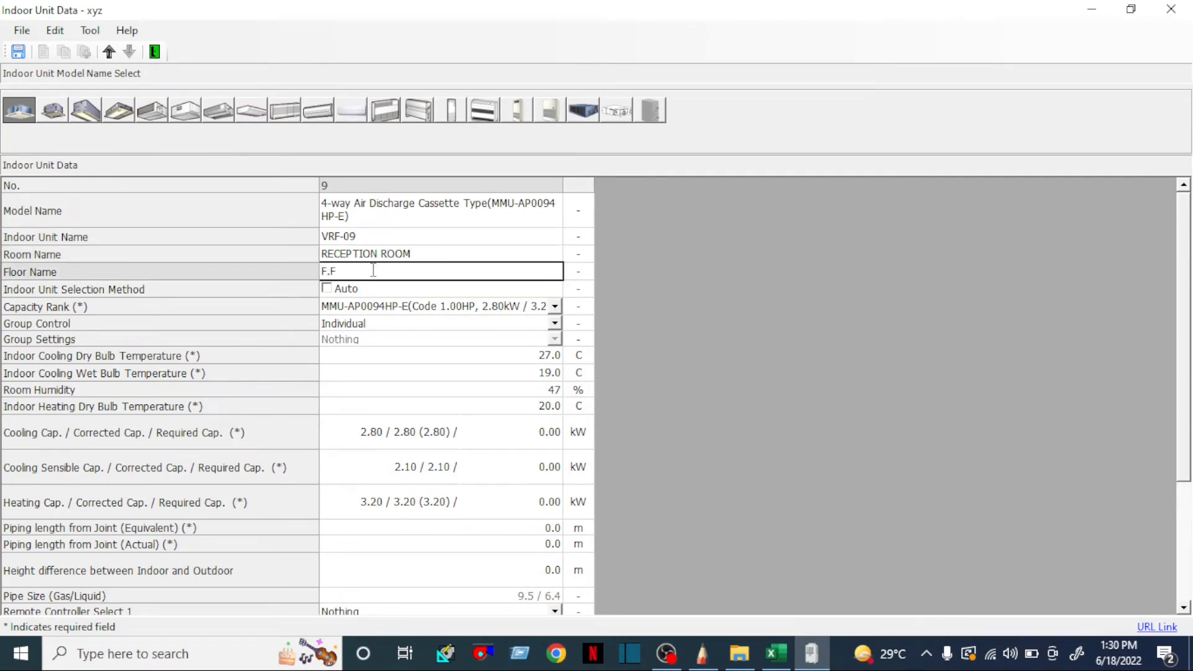
# Enable automatic unit selection for VRF-09 and set its indoor cooling dry bulb temperature to 24.0 °C.
pyautogui.click(458, 358)
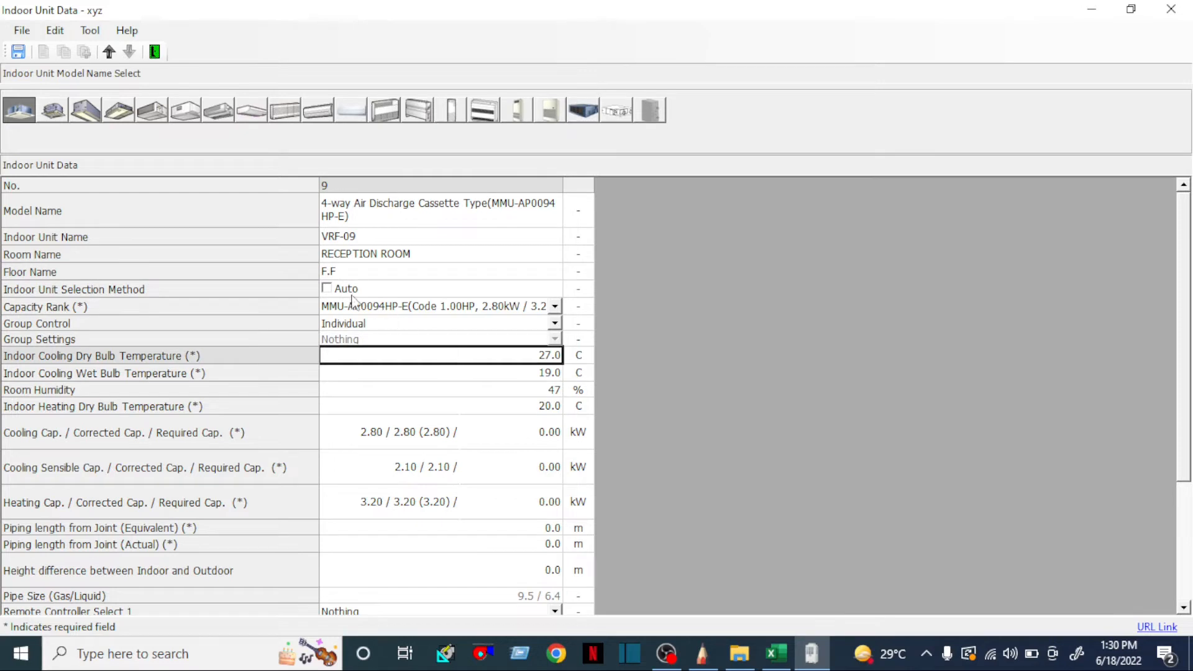
pyautogui.click(324, 289)
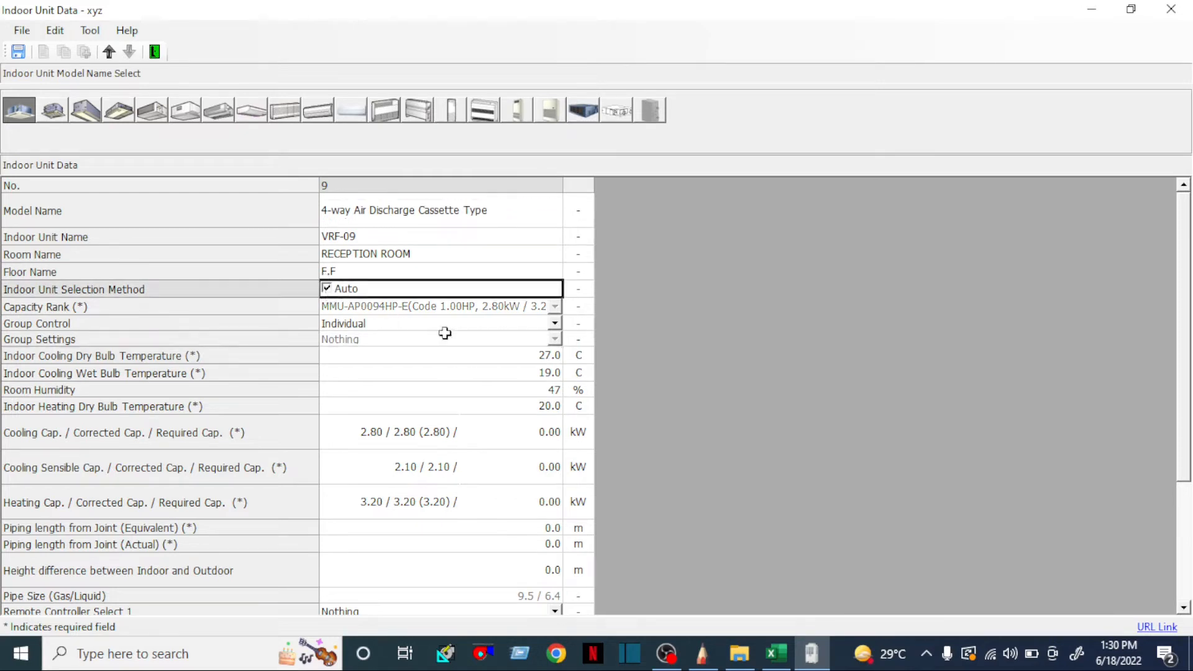
pyautogui.click(521, 358)
pyautogui.click(522, 357)
pyautogui.write('24')
pyautogui.press('Return')
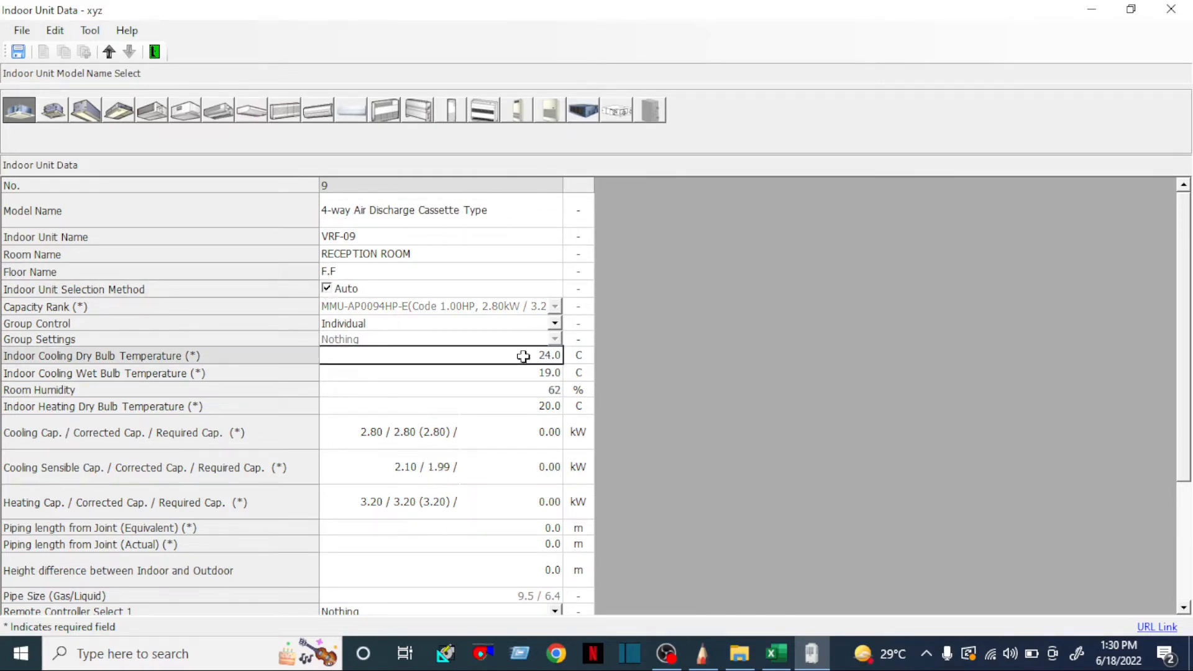
# Set the room humidity for VRF-09 to 50 %.
pyautogui.click(555, 394)
pyautogui.write('50')
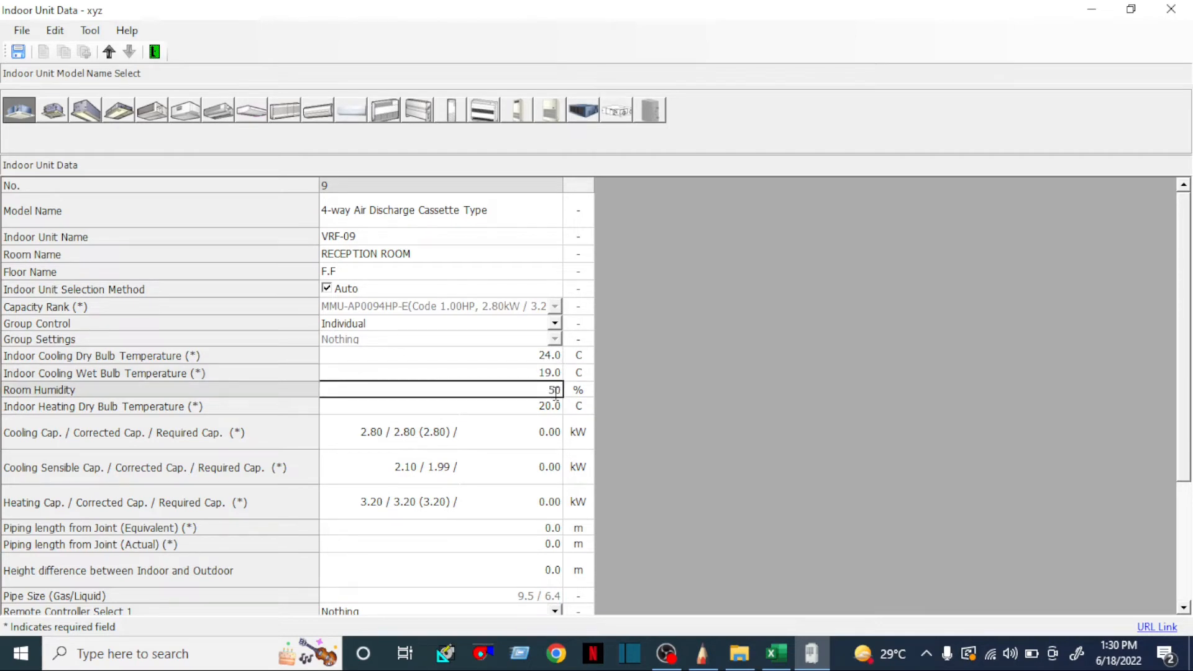
pyautogui.press('Return')
# Set VRF-09's required capacities to 4.20 kW cooling, 3.20 kW sensible cooling and 4.60 kW heating, checking the Reception room's row in Excel.
pyautogui.click(531, 429)
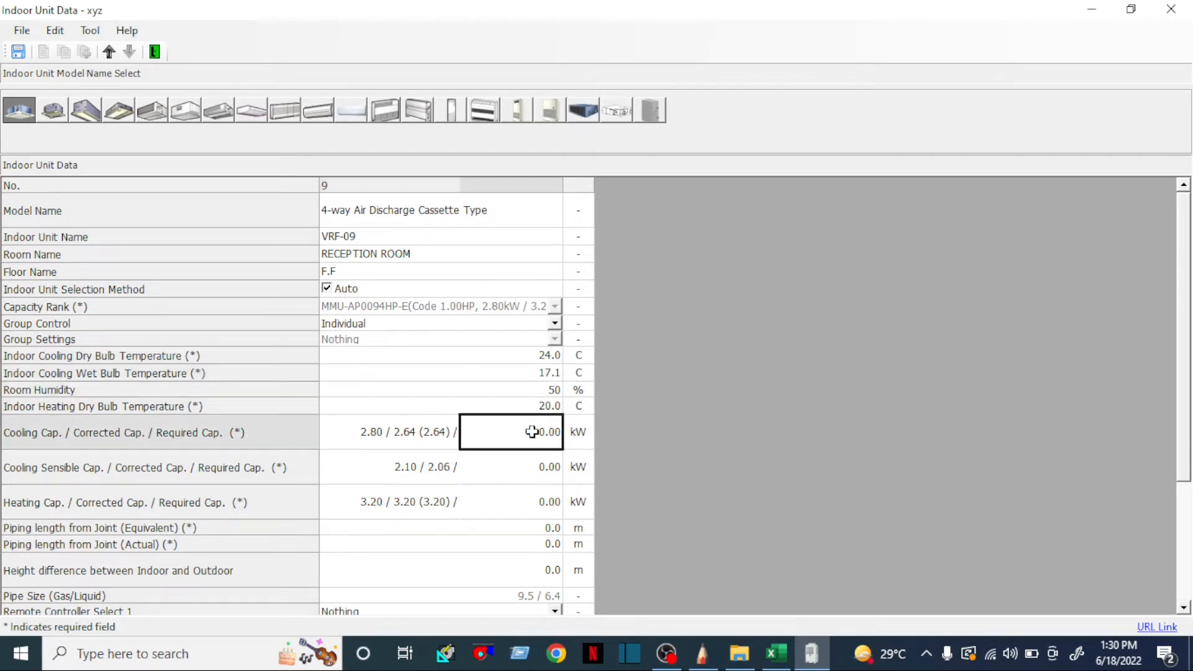
pyautogui.click(775, 654)
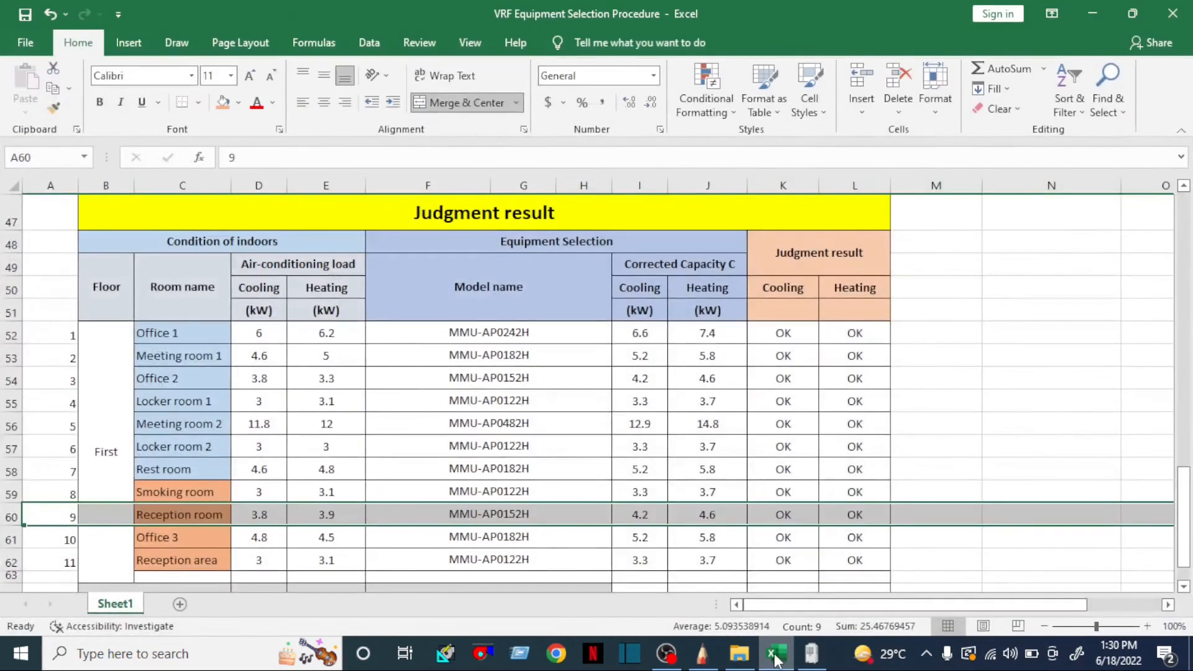
pyautogui.click(775, 653)
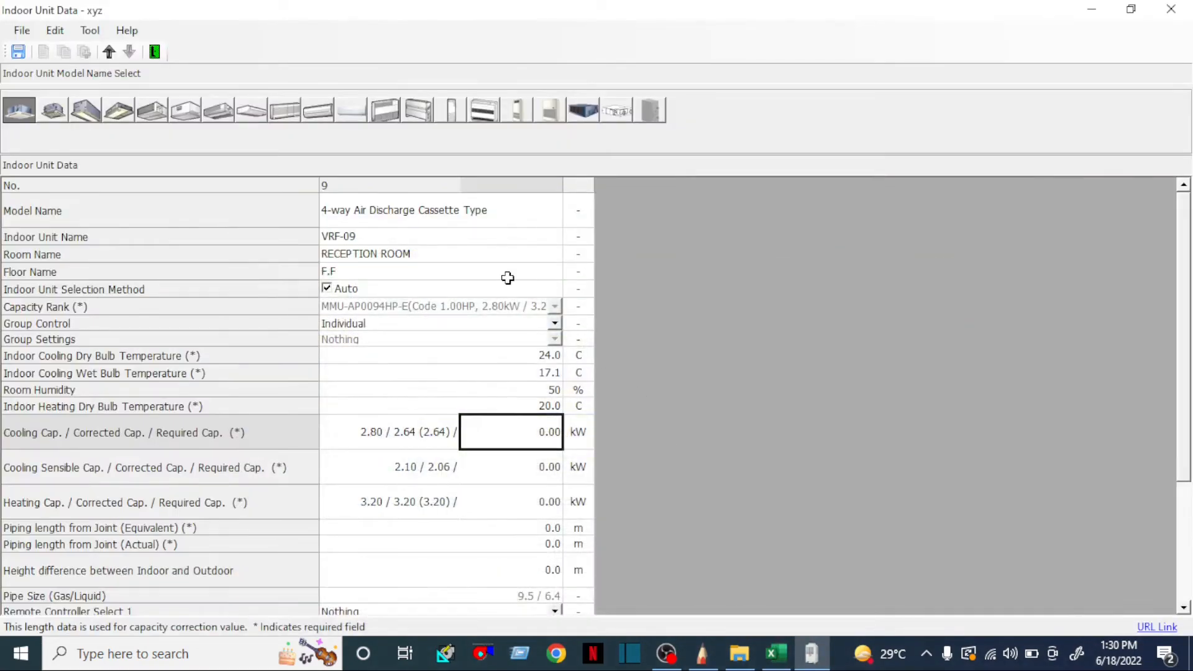
pyautogui.write('4.20')
pyautogui.press('Return')
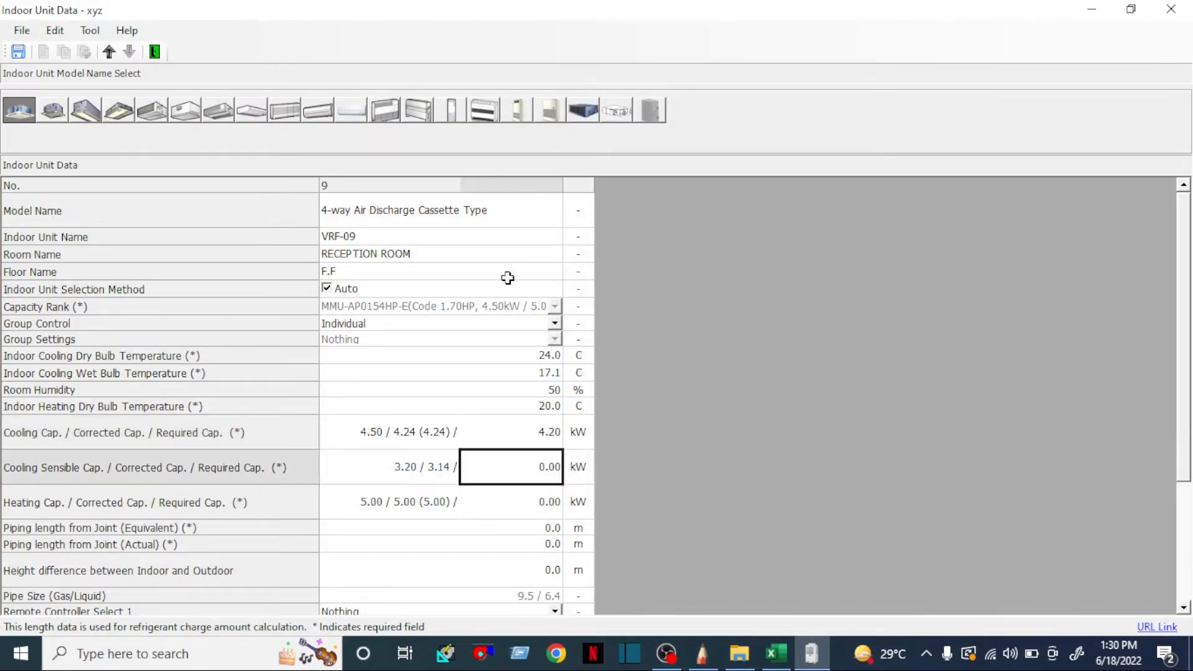
pyautogui.write('3.2')
pyautogui.press('Return')
pyautogui.write('4.')
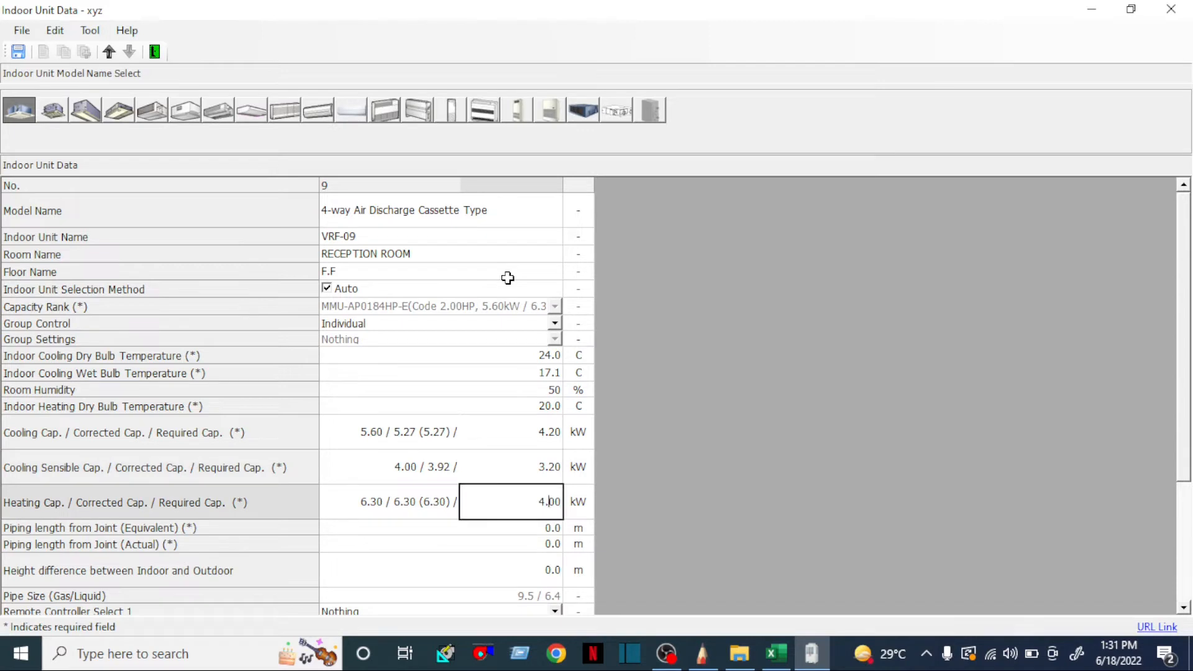
pyautogui.write('6')
pyautogui.press('Return')
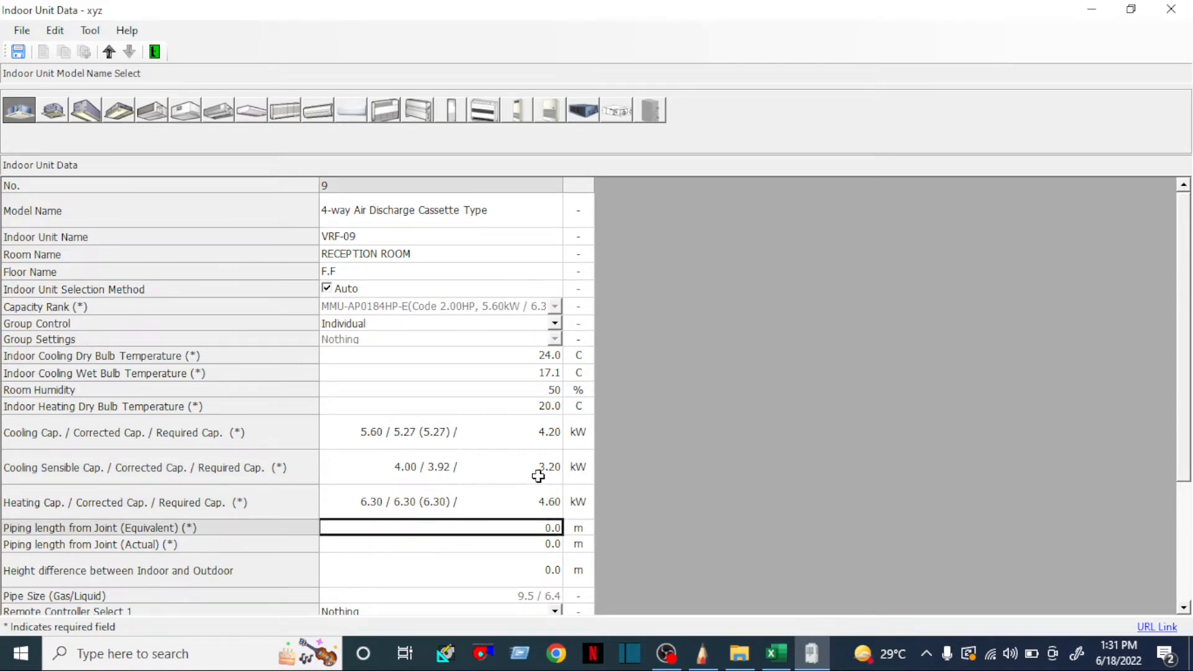
# Set VRF-09's piping length to 3.0 m equivalent and 2.8 m actual with a 4.0 m height difference, then save and close its data.
pyautogui.write('3')
pyautogui.press('Return')
pyautogui.write('2.8')
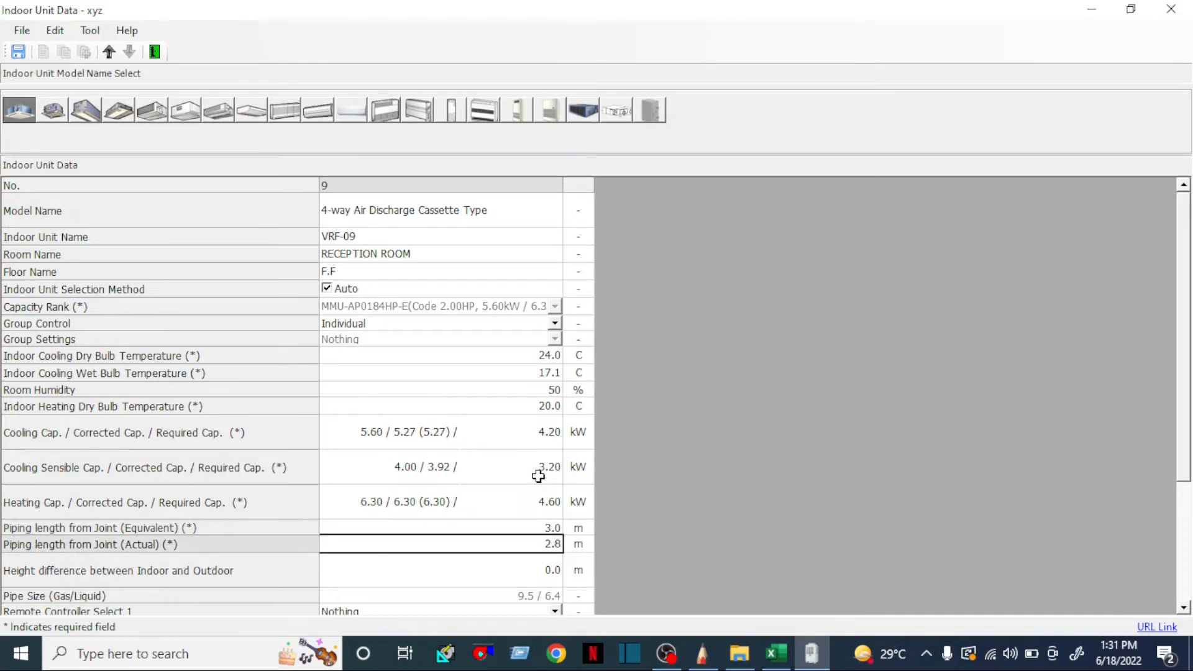
pyautogui.press('Return')
pyautogui.write('4')
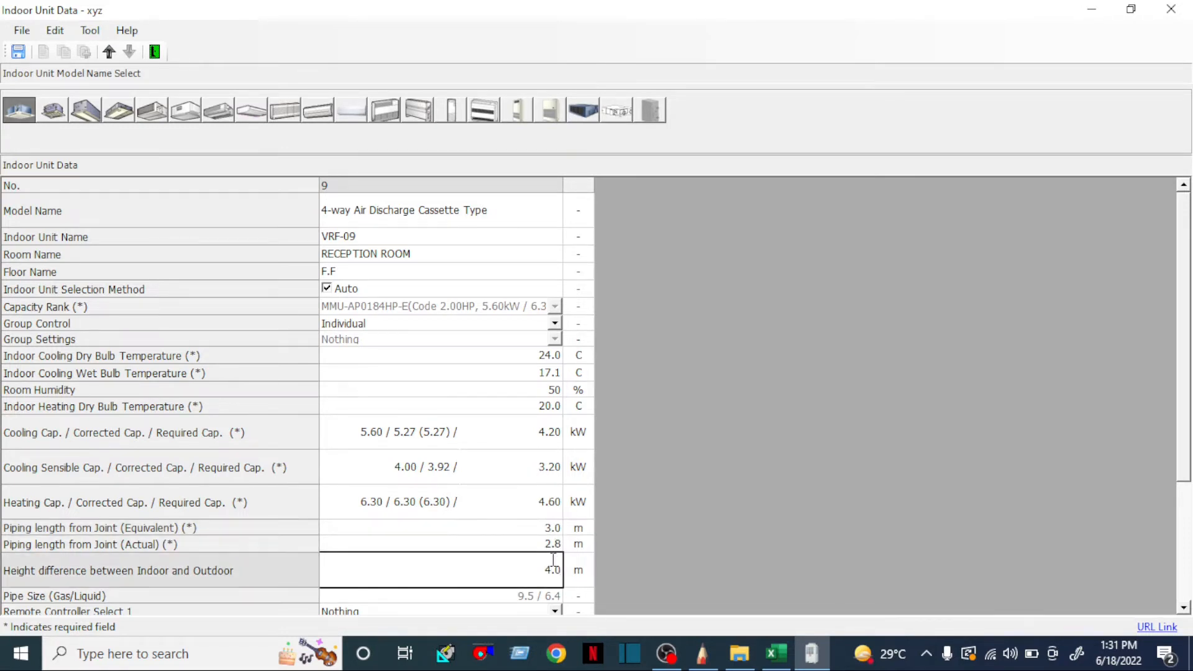
pyautogui.click(21, 53)
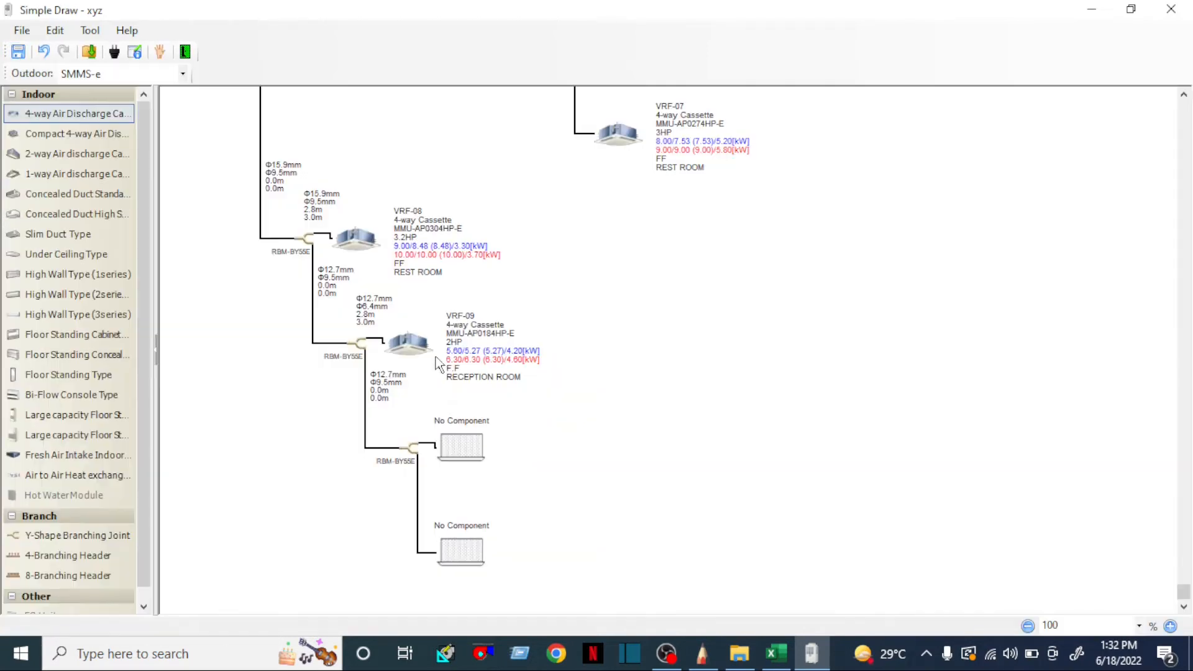
# Place a 4-way air discharge cassette in the empty slot after VRF-09, look up Office 3's row in Excel and return to its unit data.
pyautogui.click(97, 116)
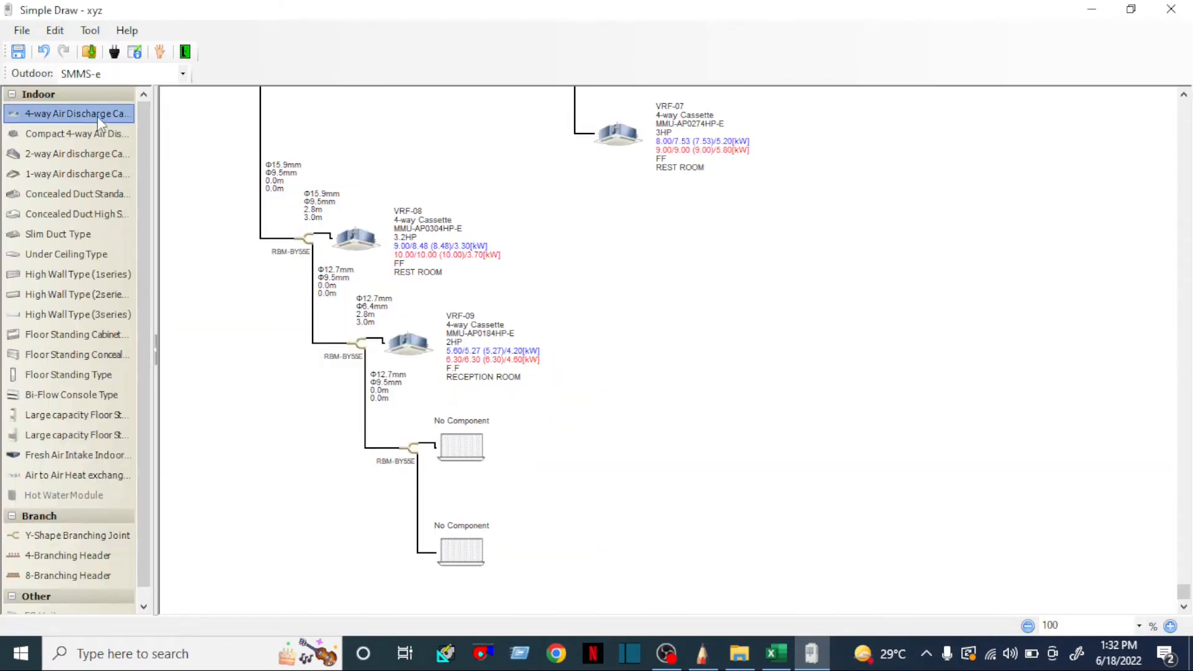
pyautogui.moveTo(97, 117); pyautogui.dragTo(465, 455)
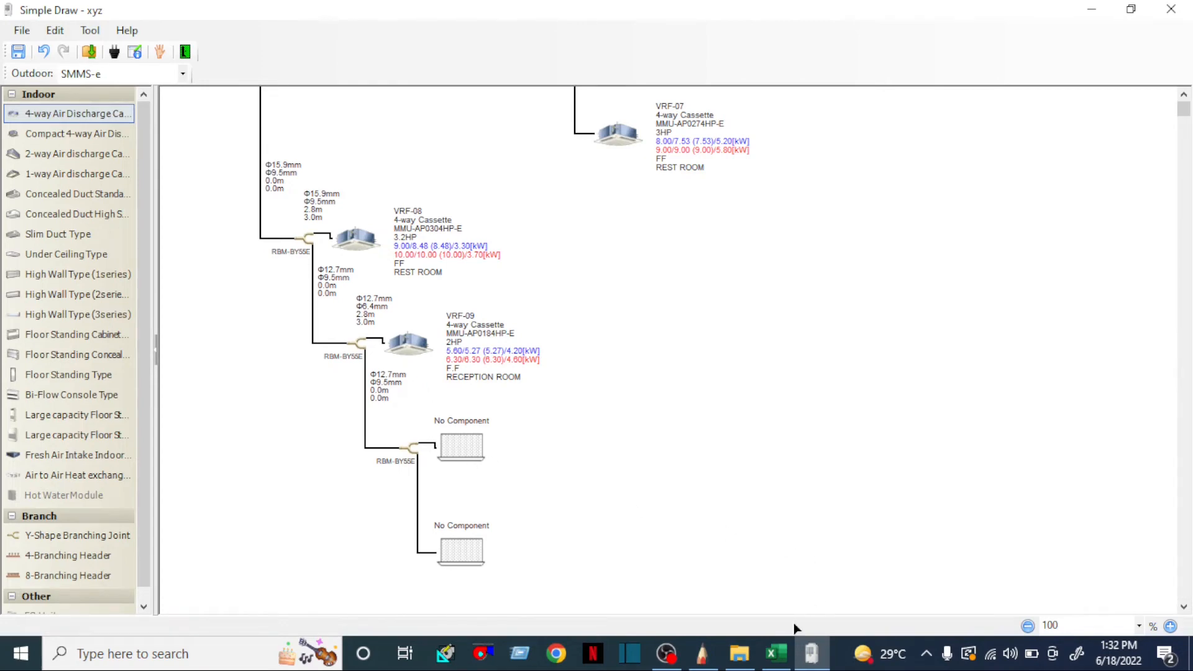
pyautogui.click(776, 653)
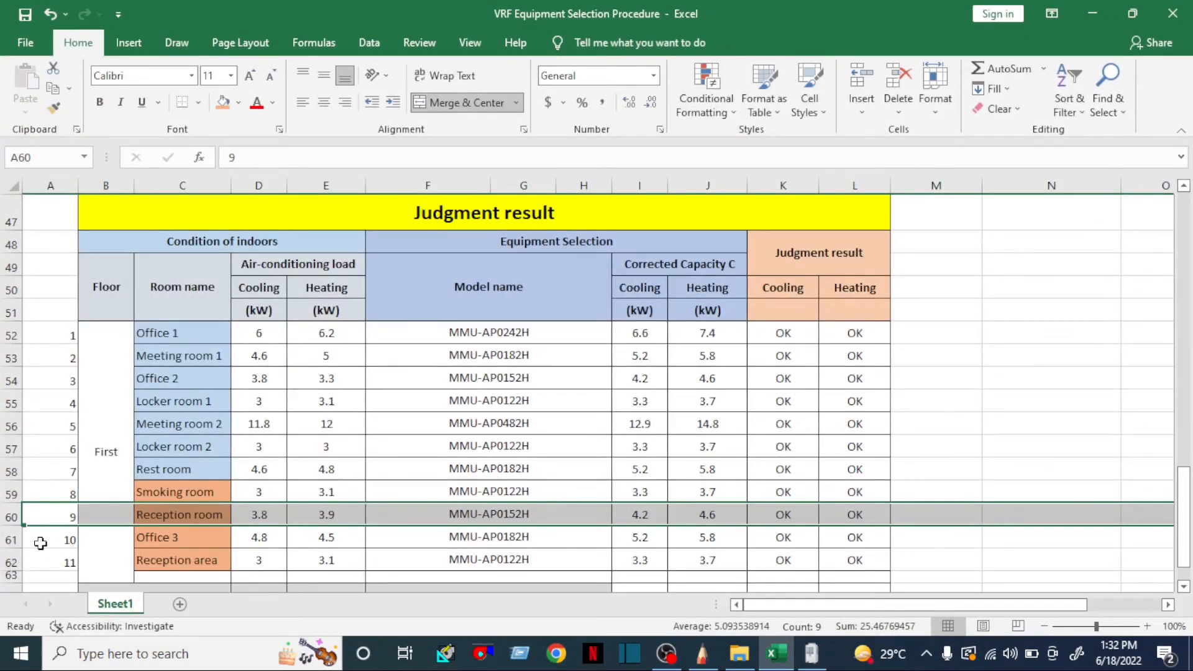
pyautogui.click(10, 538)
pyautogui.click(630, 538)
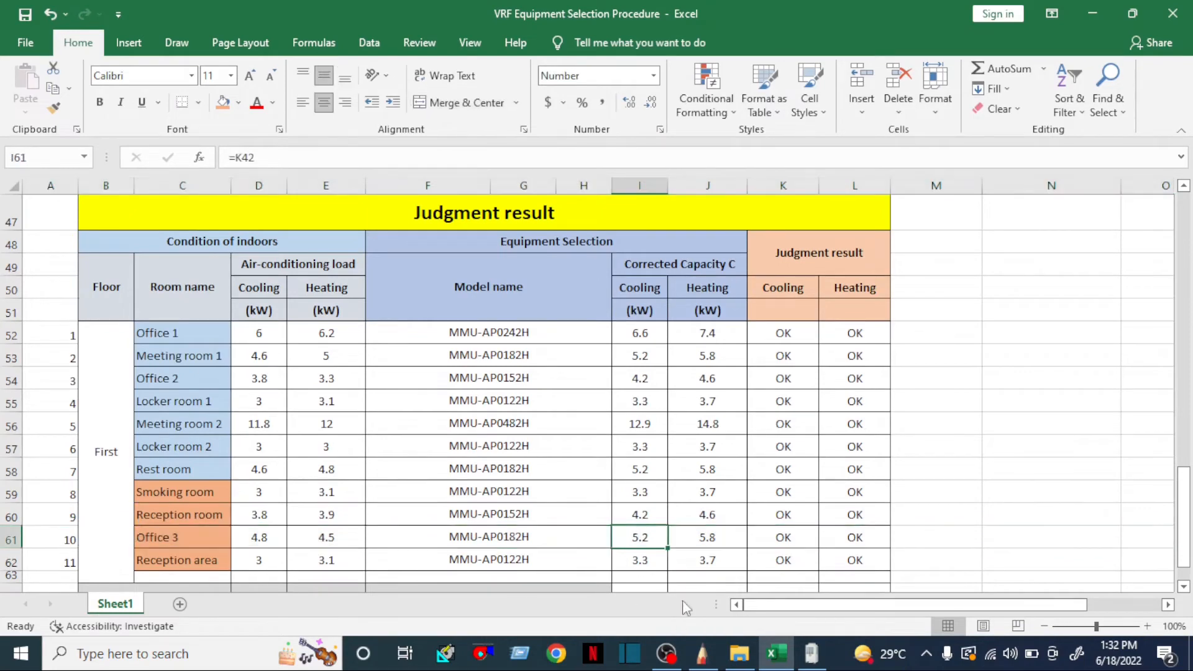
pyautogui.click(810, 653)
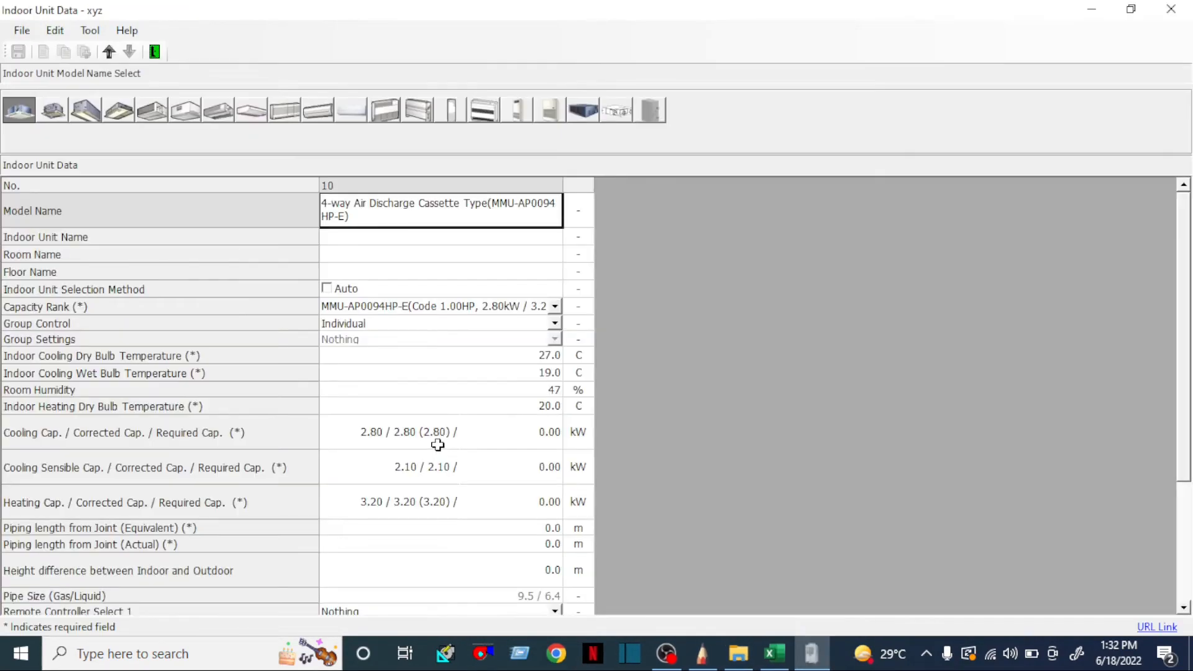
# Name the new indoor unit VRF-10, with room name OFFICE-03 and floor name FF.
pyautogui.click(346, 237)
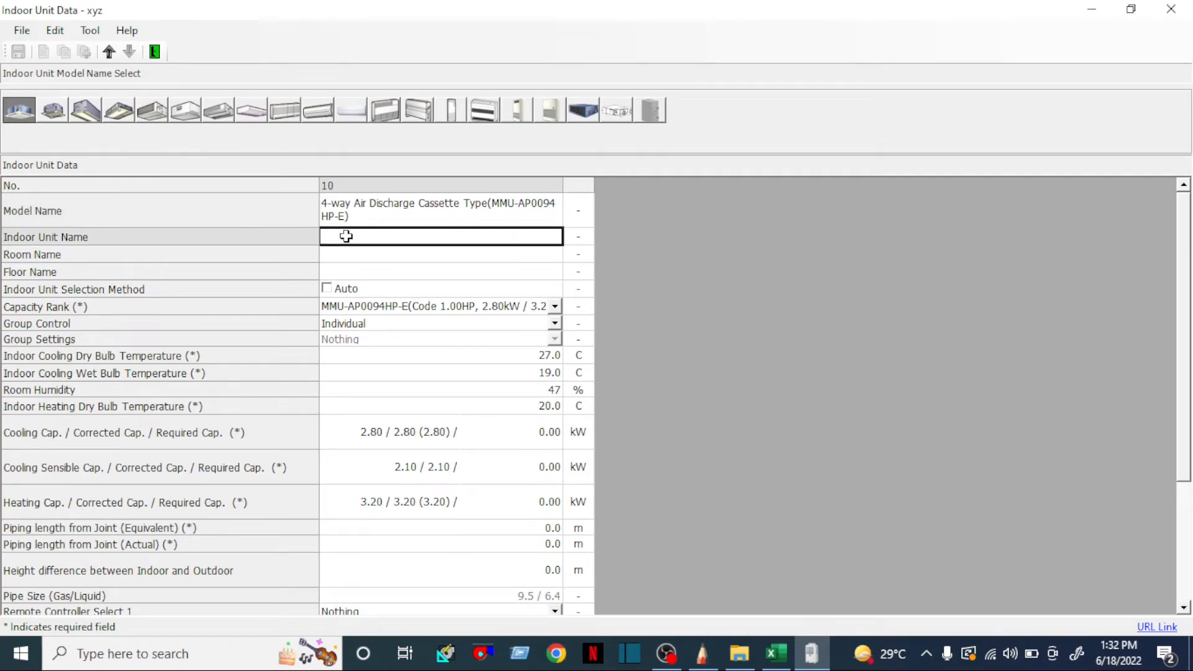
pyautogui.click(348, 237)
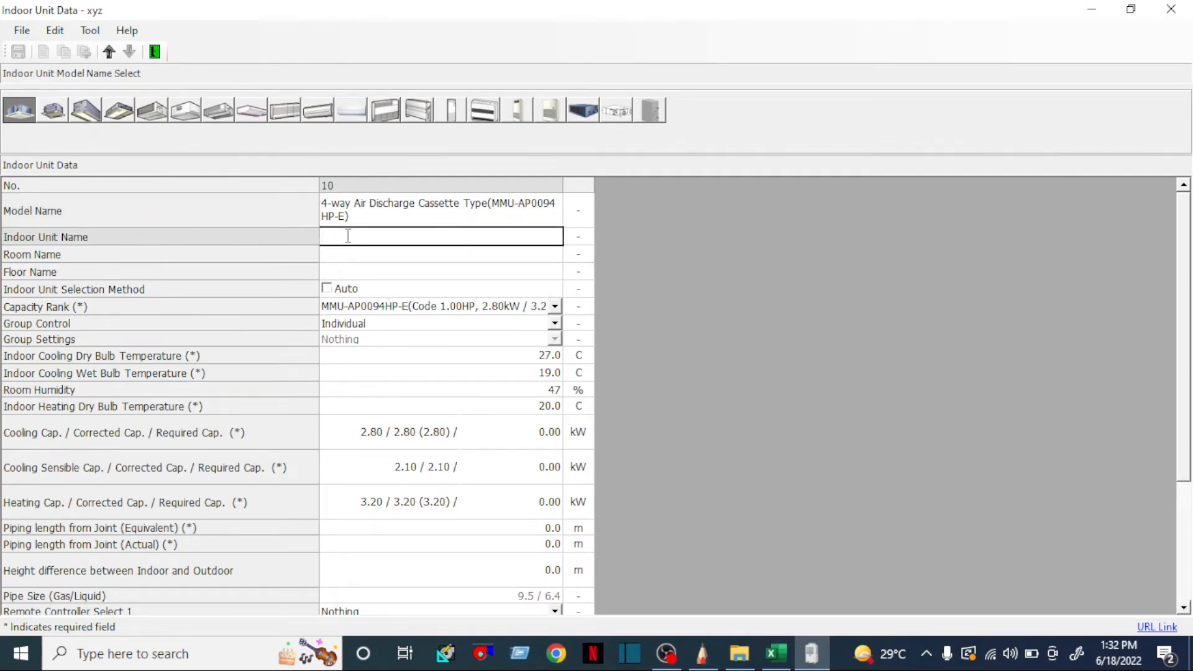
pyautogui.write('VRF-10')
pyautogui.click(351, 256)
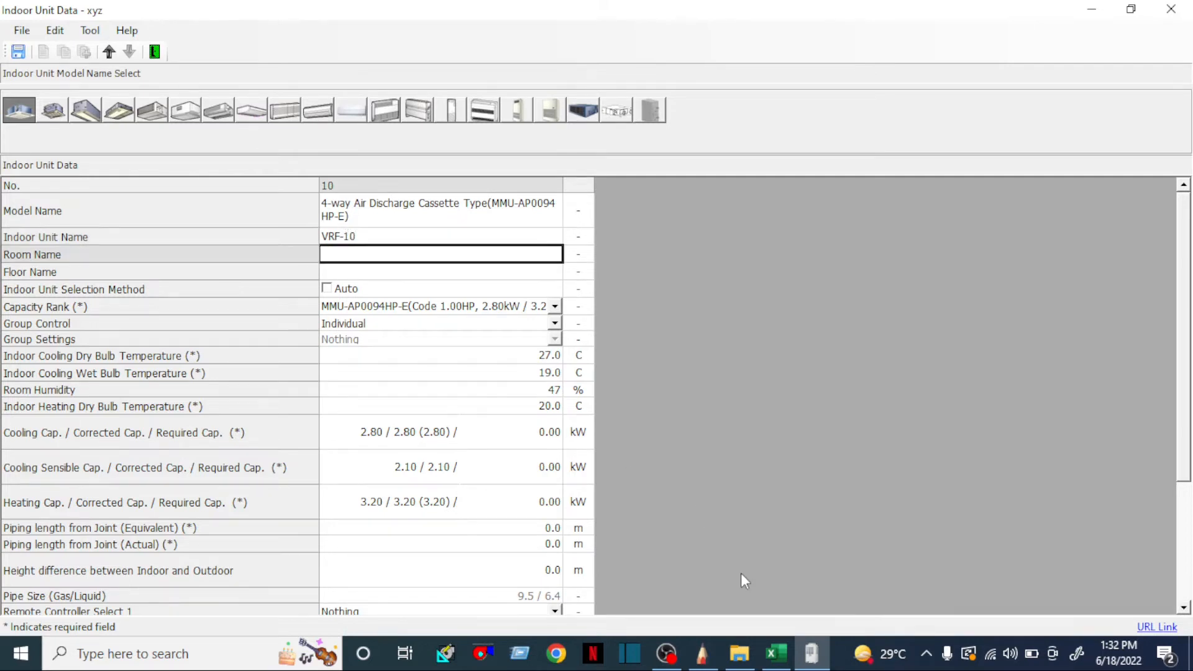
pyautogui.click(776, 653)
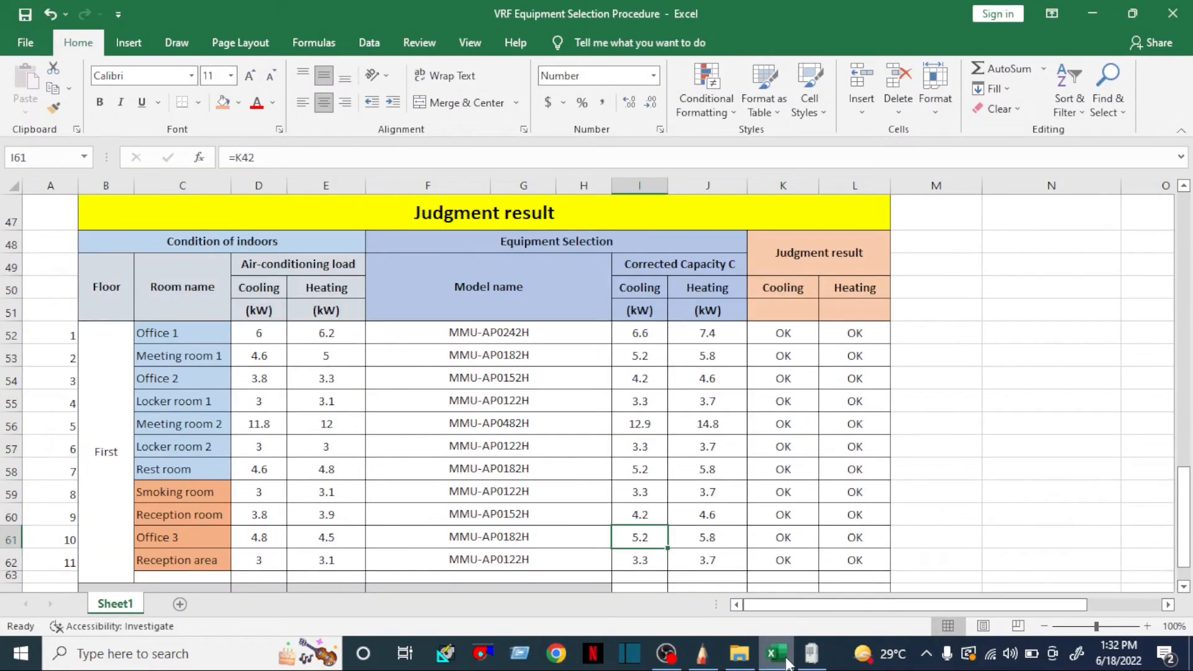
pyautogui.click(786, 662)
pyautogui.write('OFFICE-03')
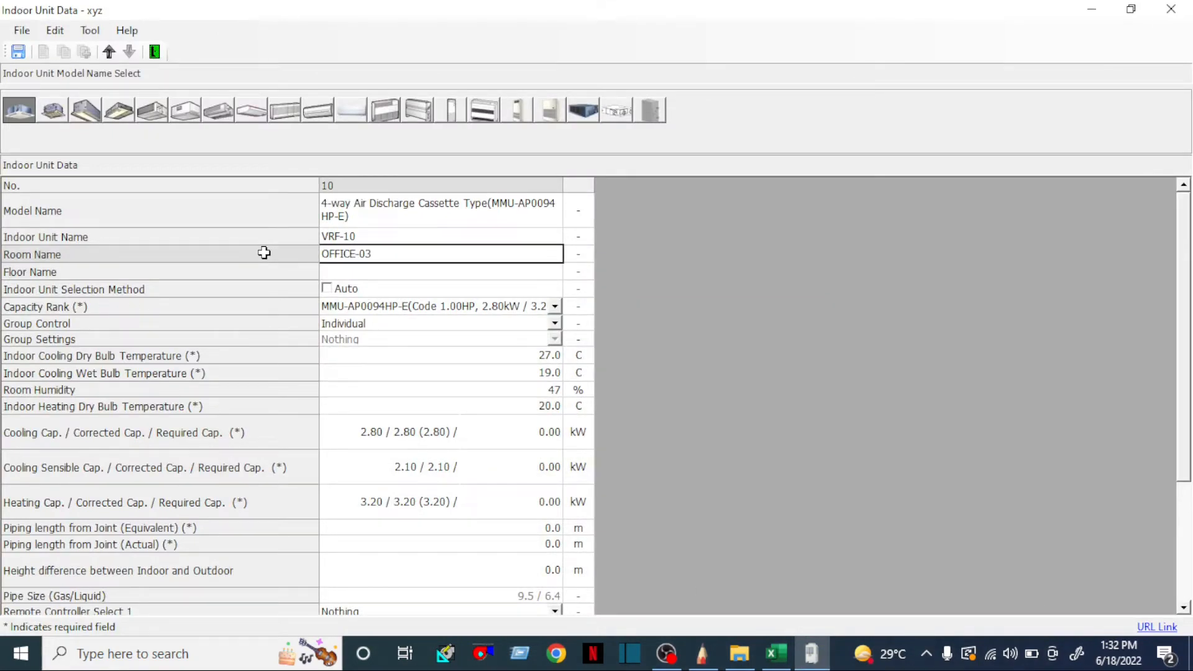
pyautogui.press('Return')
pyautogui.write('FF')
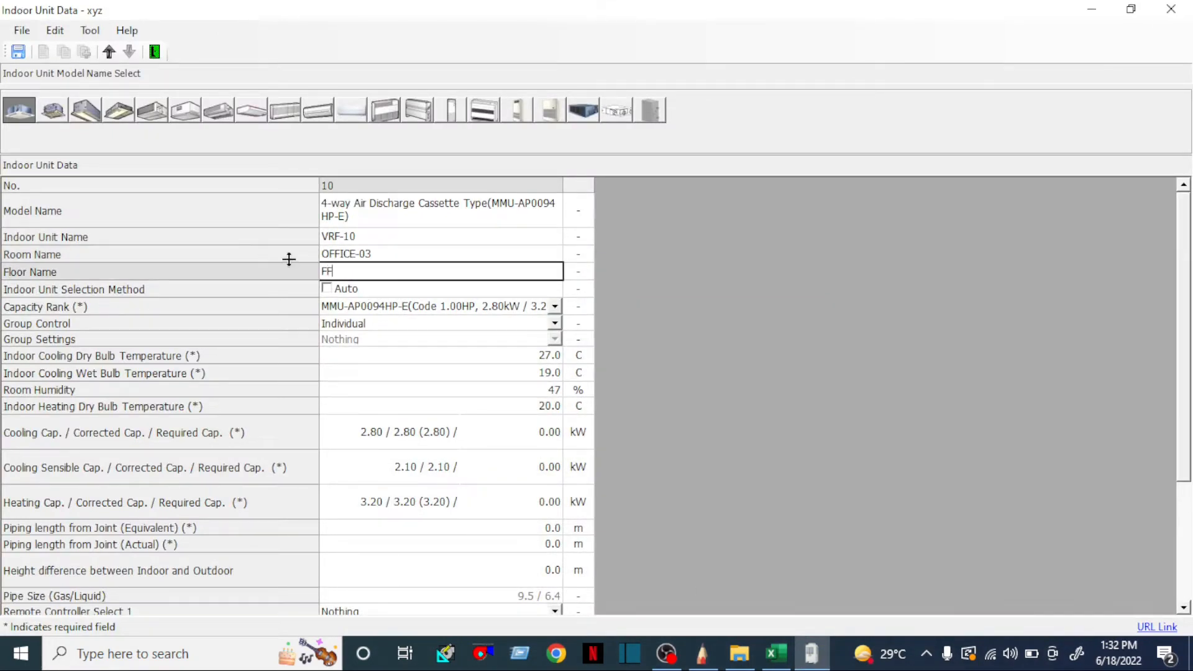
# Enable automatic unit selection for VRF-10, with indoor cooling dry bulb temperature 24.0 °C and room humidity 50 %.
pyautogui.click(327, 289)
pyautogui.click(529, 354)
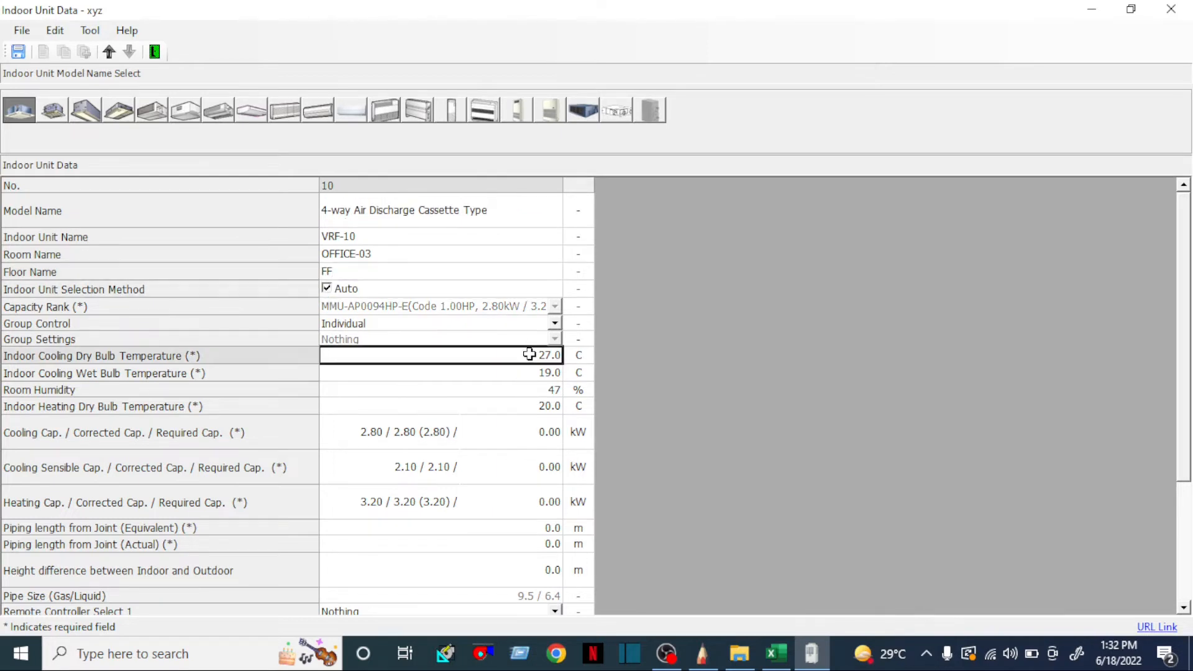
pyautogui.doubleClick(547, 355)
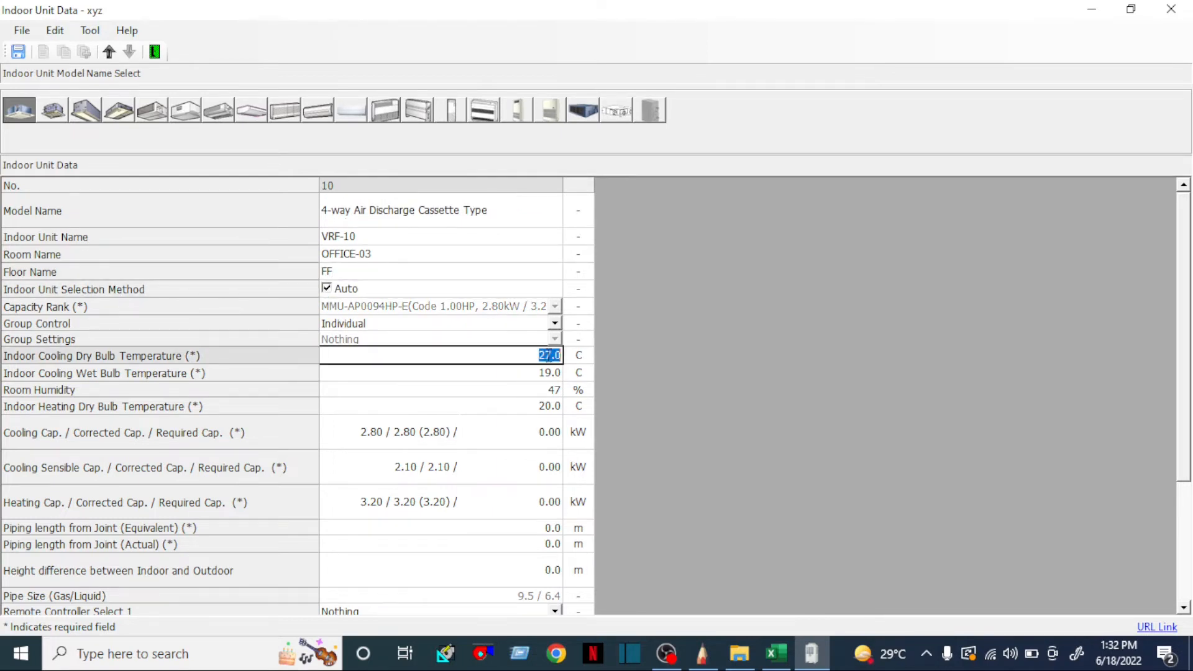
pyautogui.write('24')
pyautogui.press('Return')
pyautogui.press('Return')
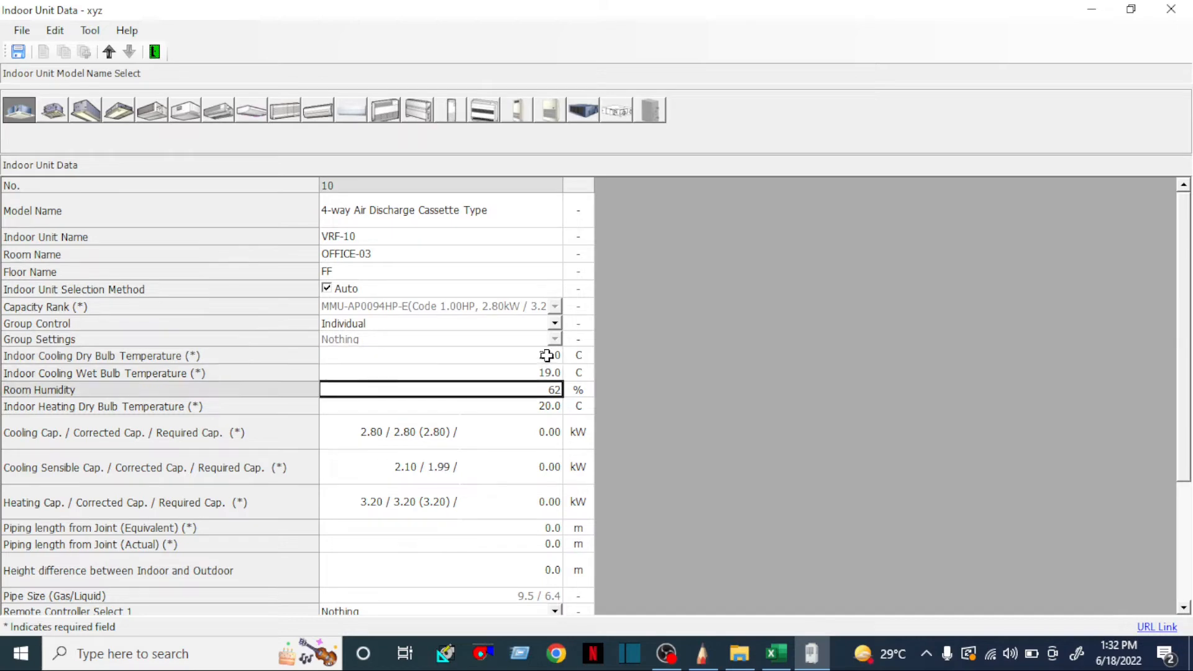
pyautogui.write('50')
pyautogui.press('Return')
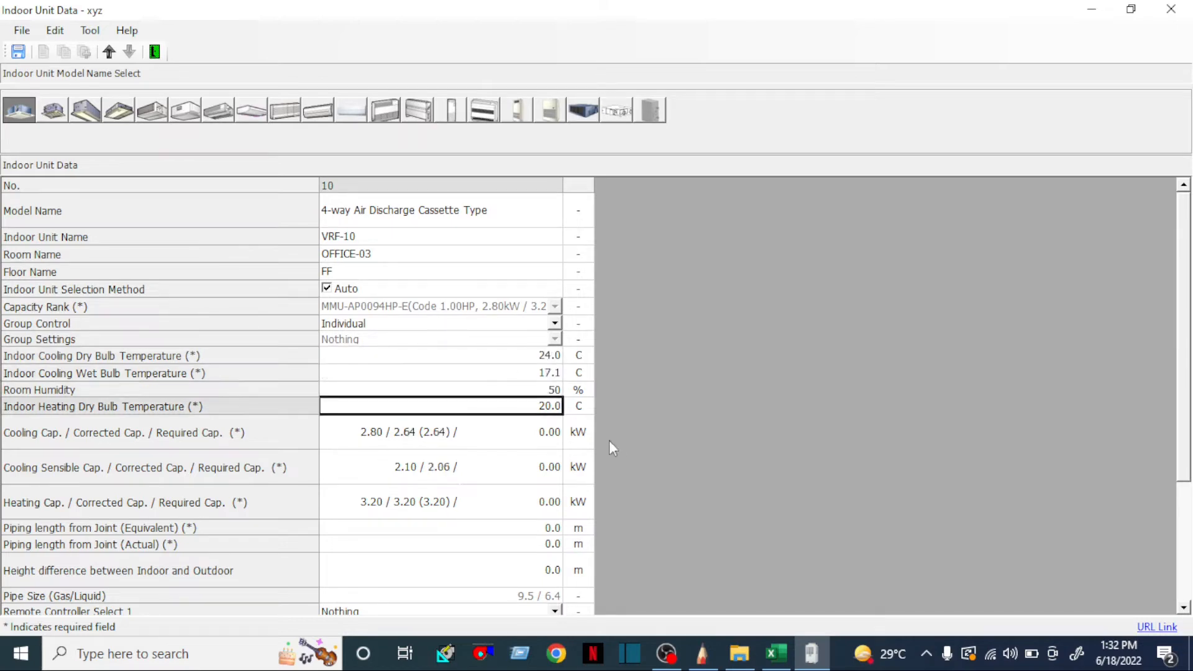
# Set VRF-10's required capacities to 5.20 kW cooling, 4.00 kW sensible cooling and 5.80 kW heating, checking Office 3's row in Excel.
pyautogui.click(555, 428)
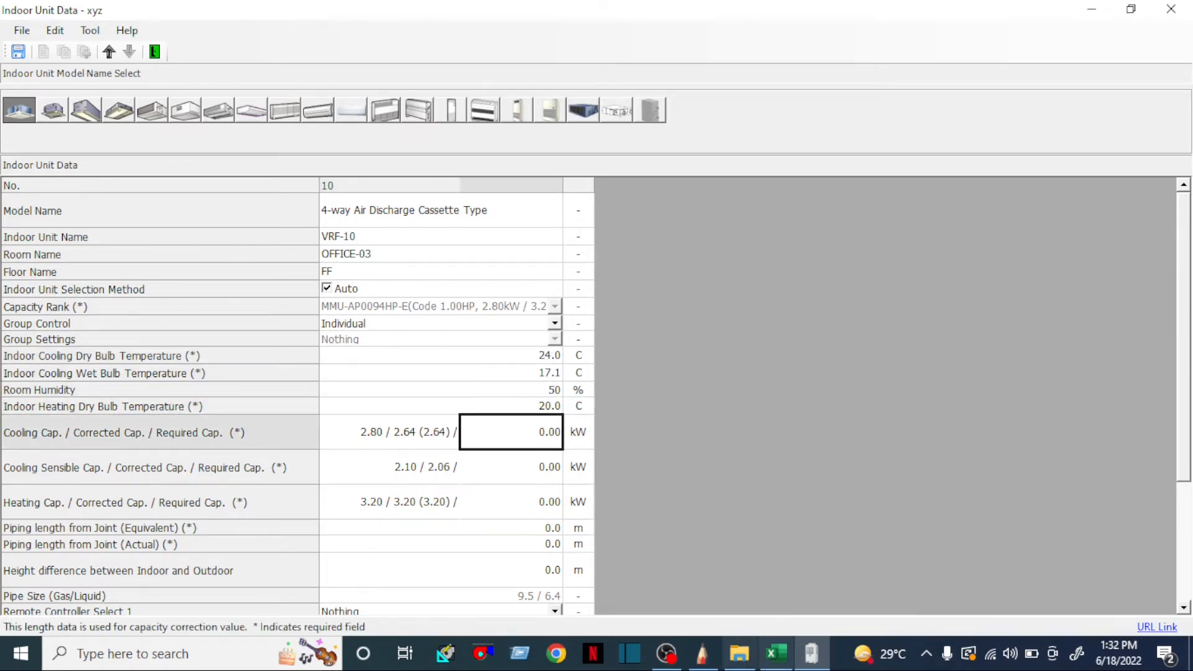
pyautogui.click(773, 654)
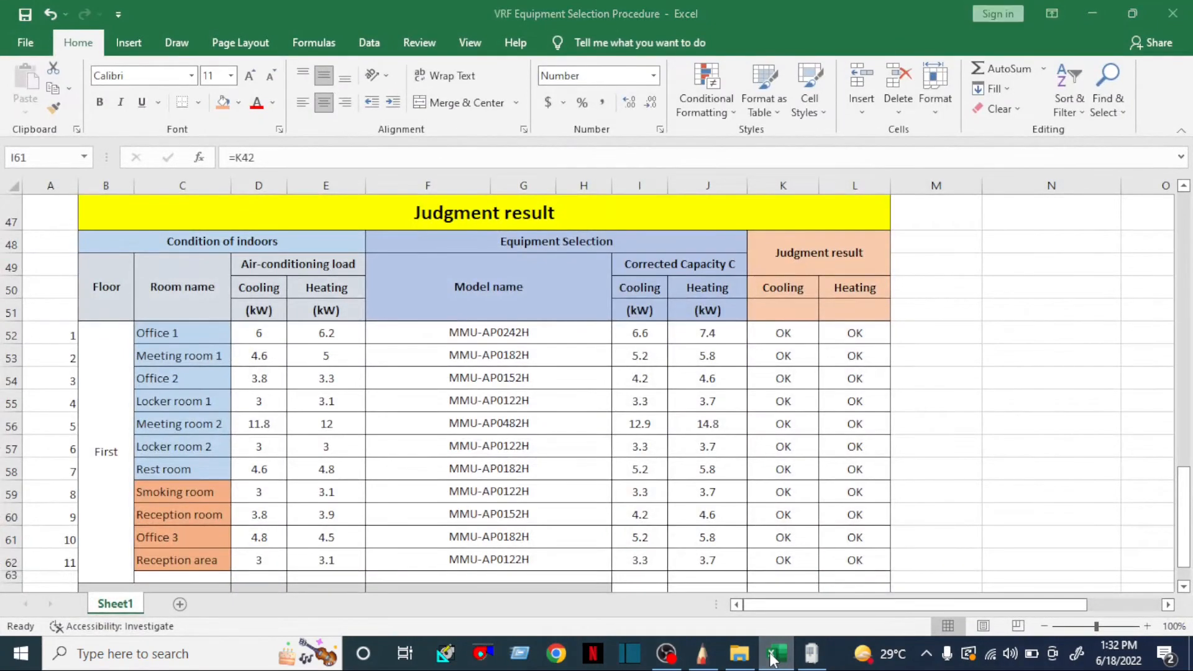
pyautogui.click(773, 653)
pyautogui.write('5.2')
pyautogui.press('Return')
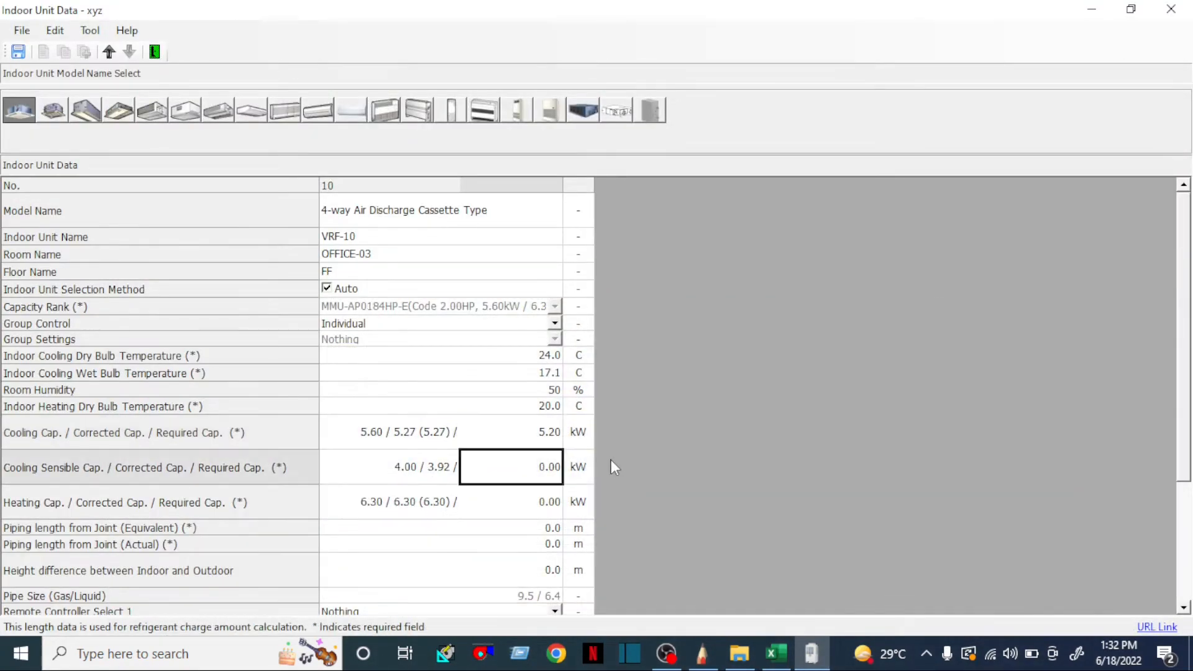
pyautogui.write('4')
pyautogui.press('Return')
pyautogui.write('5.8')
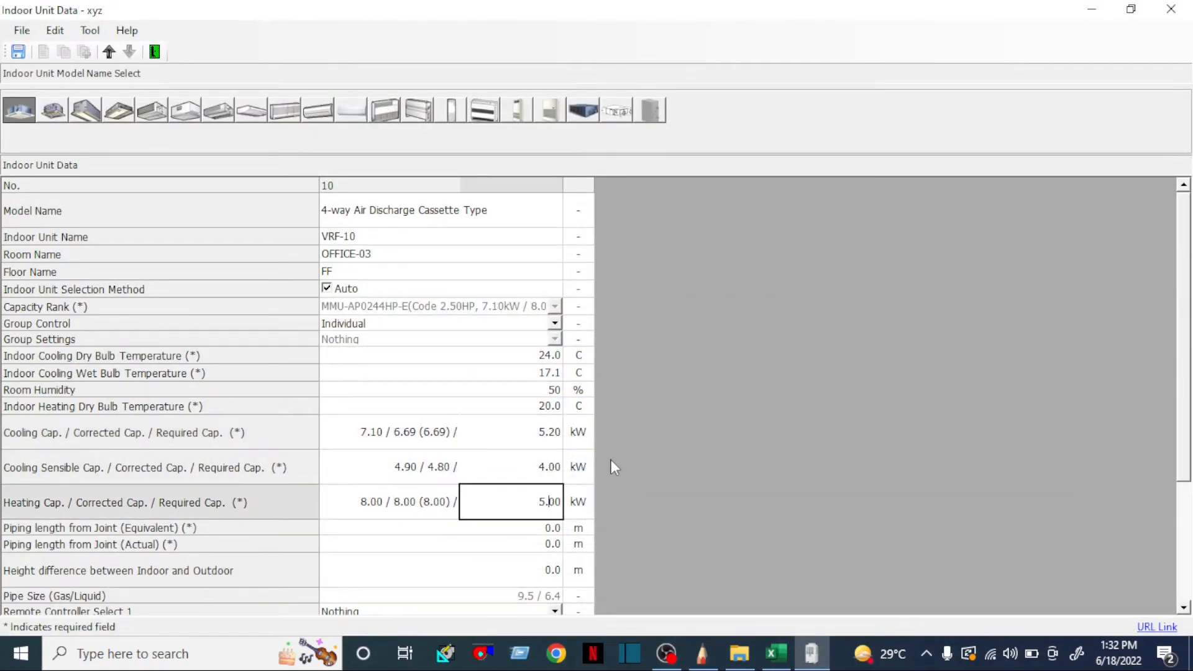
pyautogui.press('Return')
# Set VRF-10's piping length to 3.0 m equivalent and 2.8 m actual with a 4.0 m height difference, then save and close its data.
pyautogui.write('3')
pyautogui.press('Return')
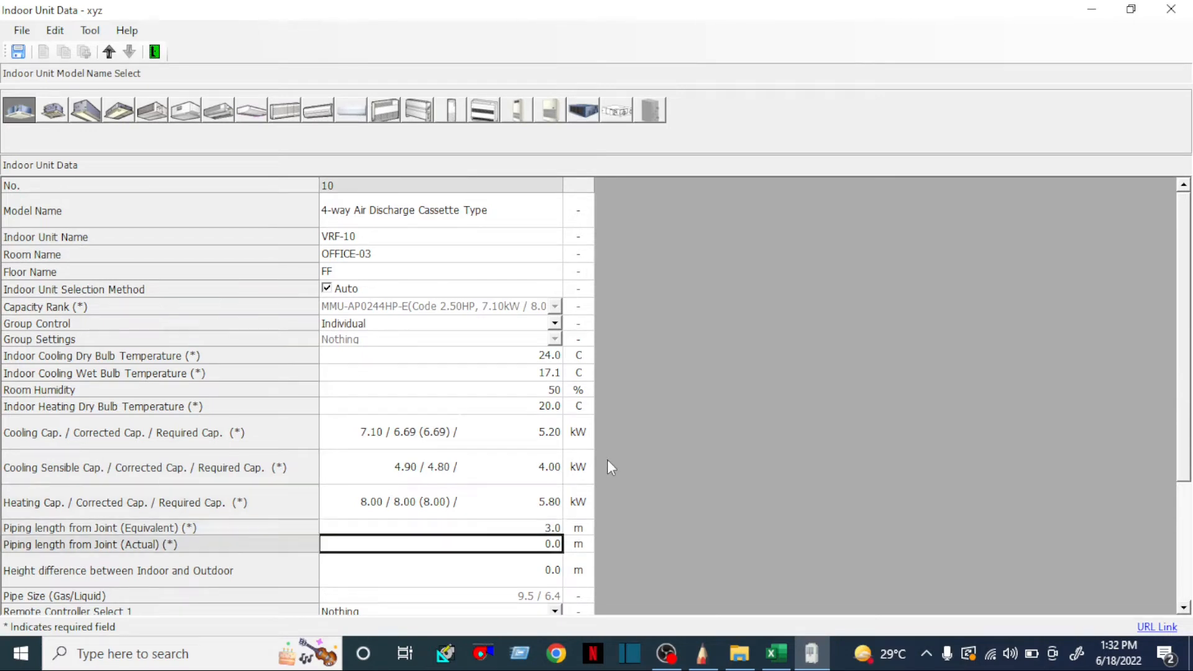
pyautogui.write('2.8')
pyautogui.press('Return')
pyautogui.write('4')
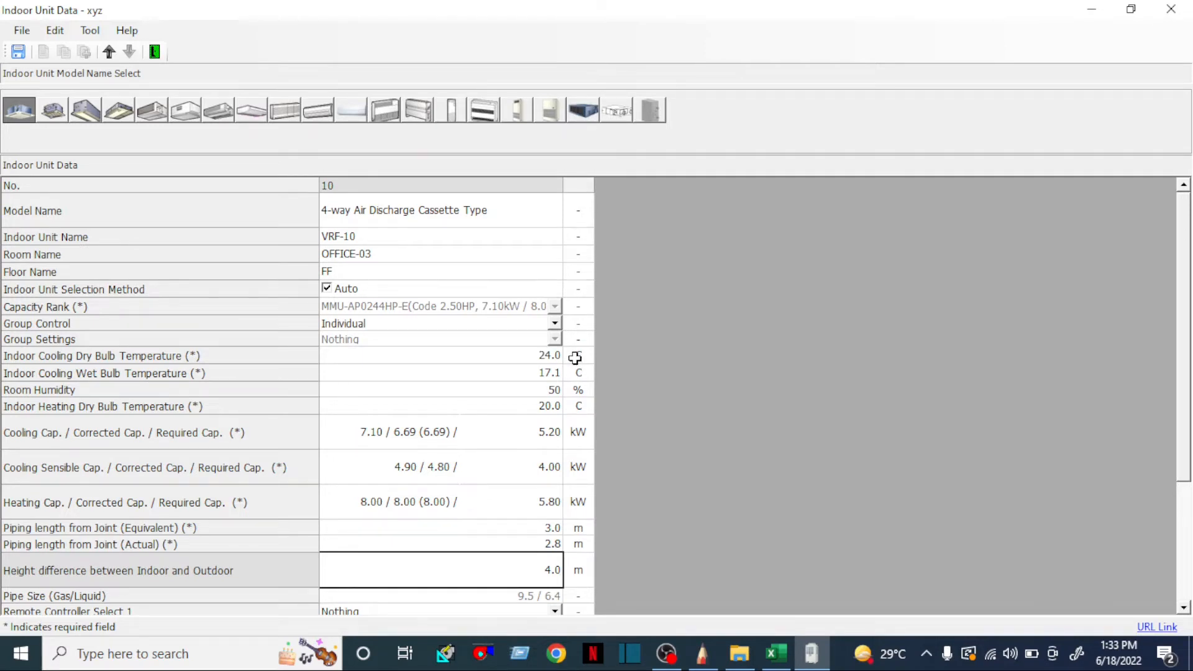
pyautogui.click(17, 54)
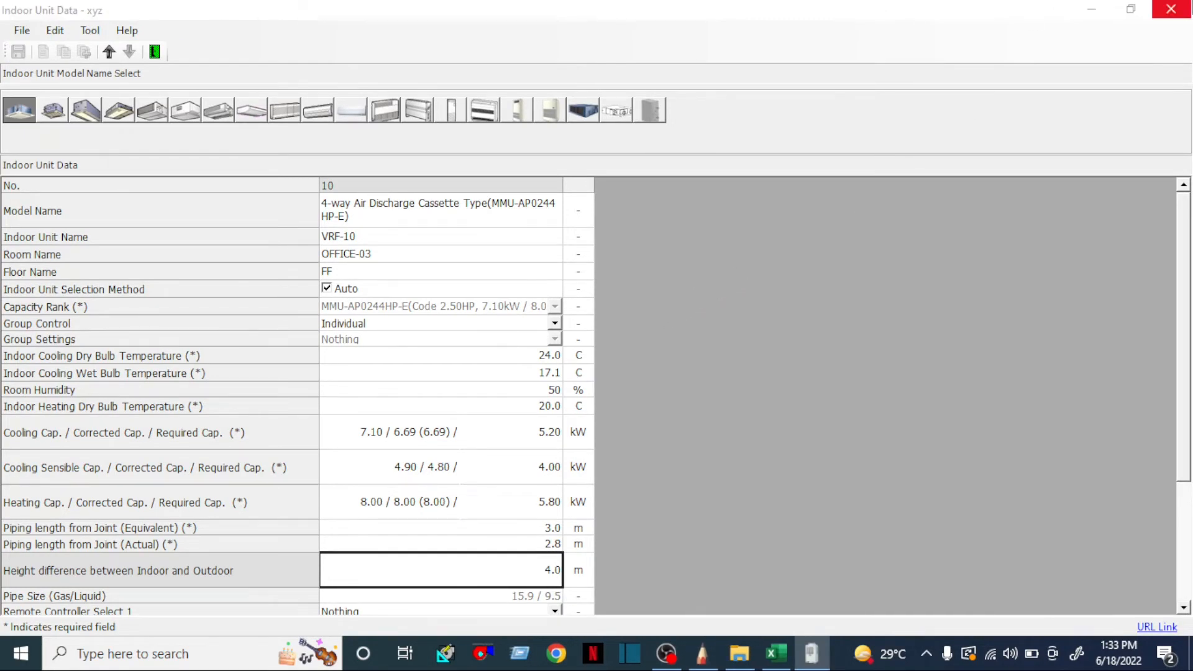
pyautogui.click(1170, 8)
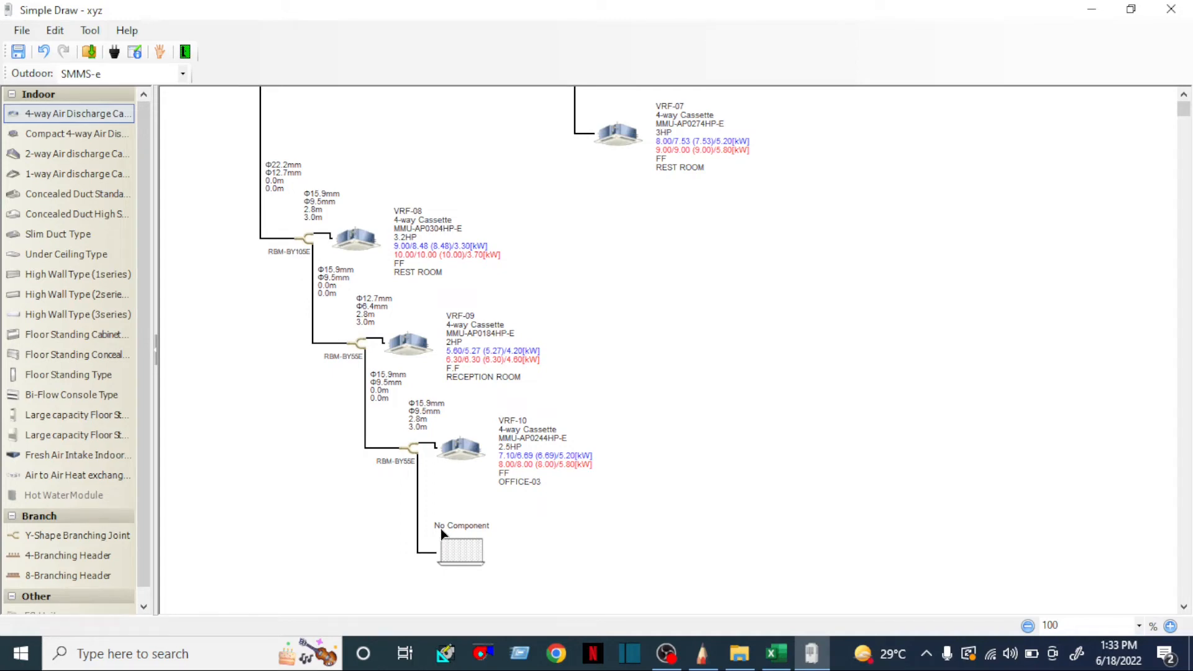
# Name the new indoor unit at the end of the branch VRF-11, with room name RECEPTION AREA and floor name FF.
pyautogui.doubleClick(442, 532)
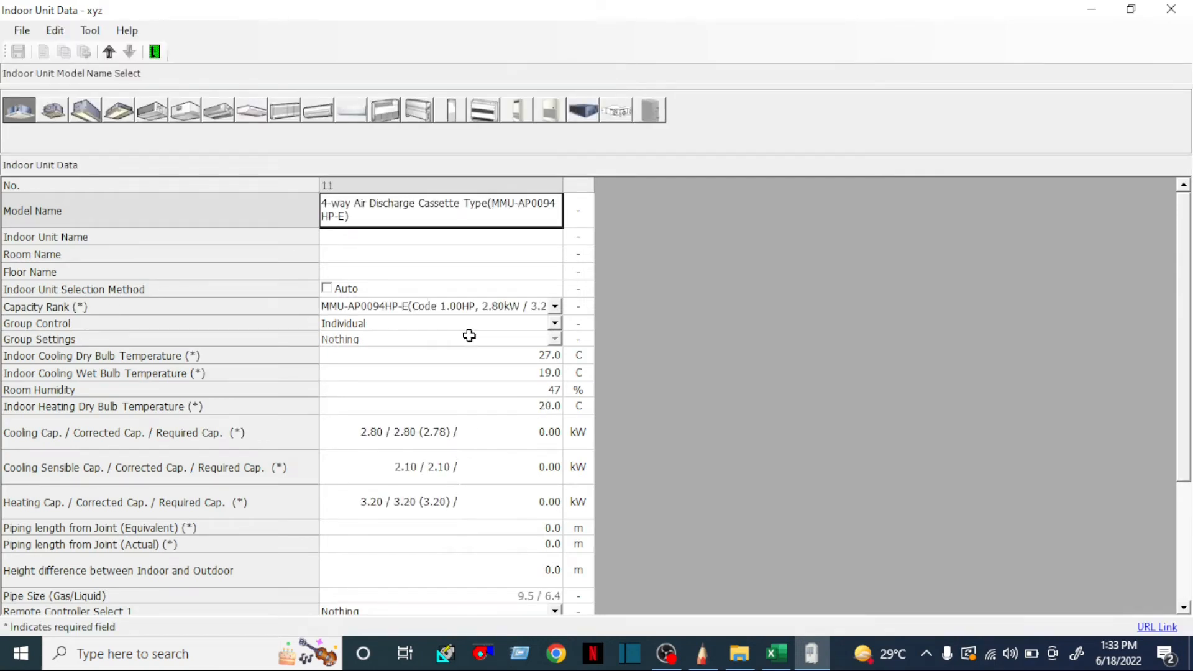
pyautogui.click(368, 236)
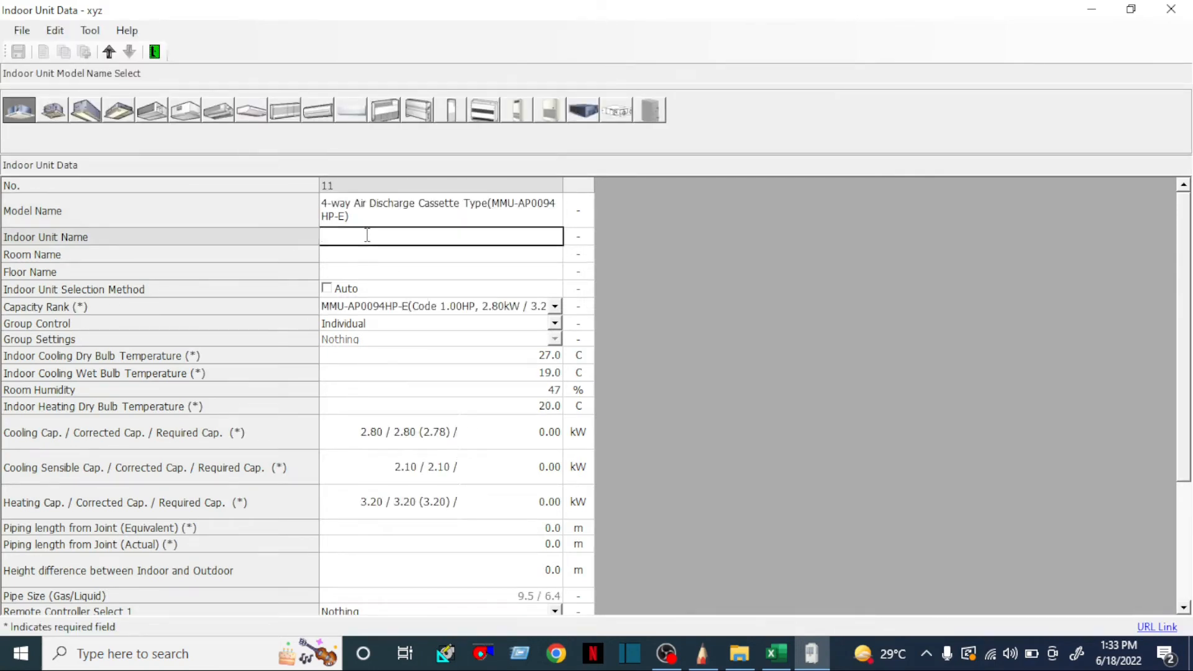
pyautogui.write('VRF-11')
pyautogui.press('Return')
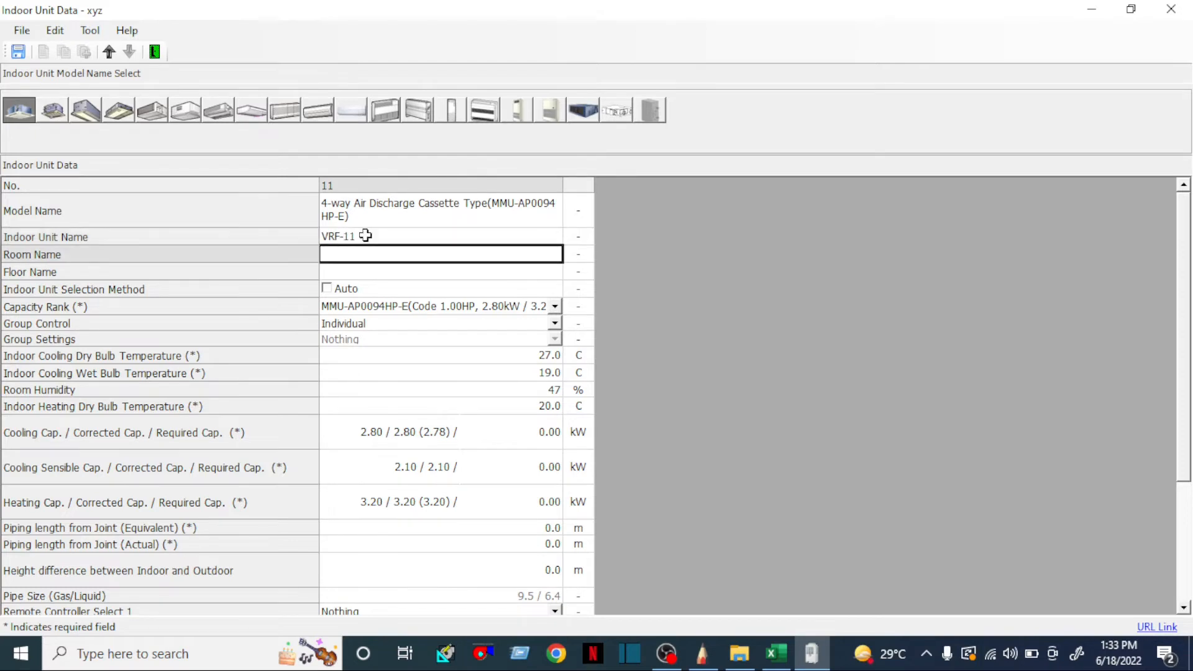
pyautogui.click(779, 655)
pyautogui.click(779, 655)
pyautogui.write('RECEPTION')
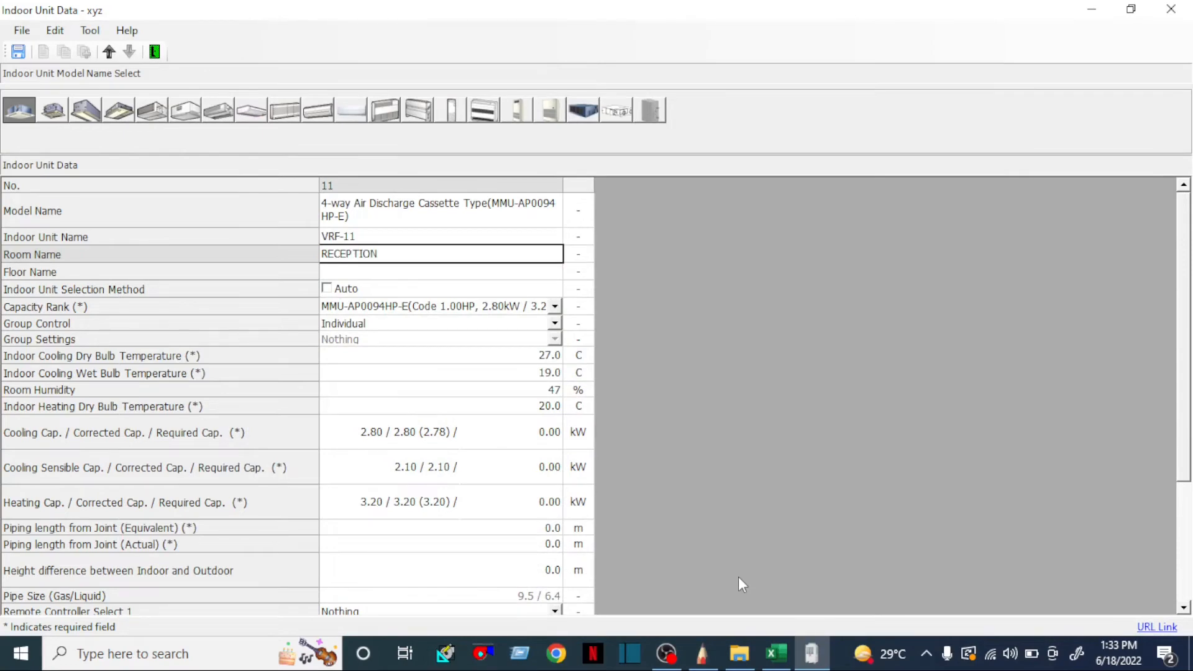
pyautogui.write(' AREA')
pyautogui.click(438, 271)
pyautogui.write('FF')
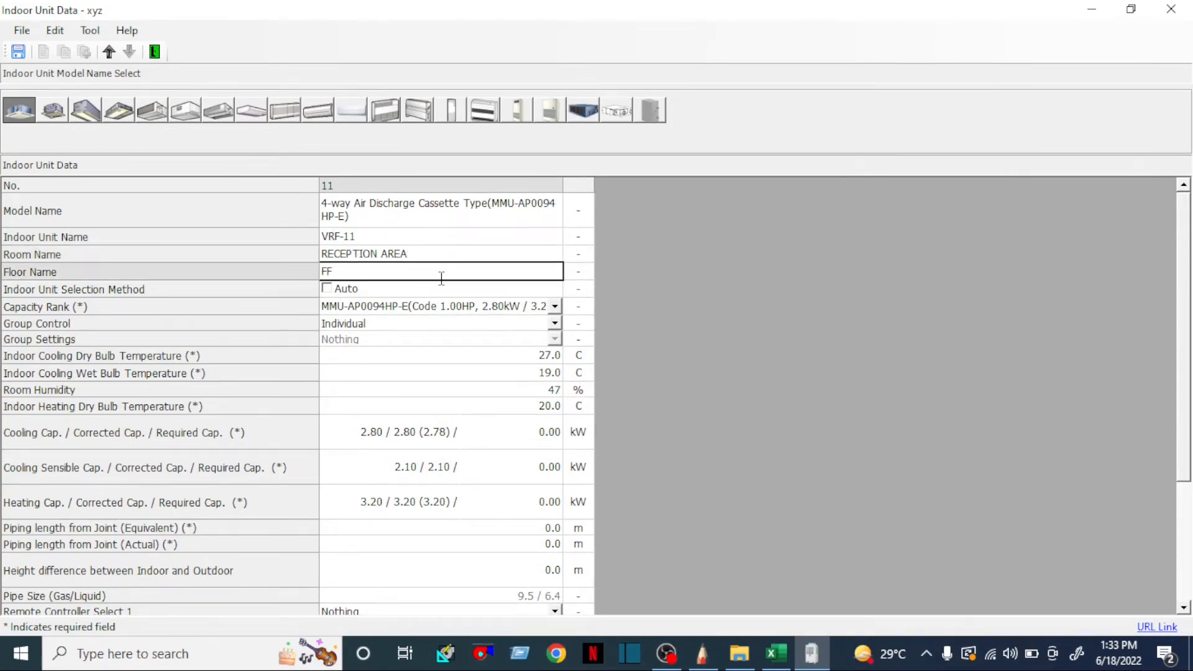
# Enable automatic unit selection for VRF-11, with indoor cooling dry bulb temperature 24.0 °C and room humidity 50 %.
pyautogui.click(326, 291)
pyautogui.click(326, 290)
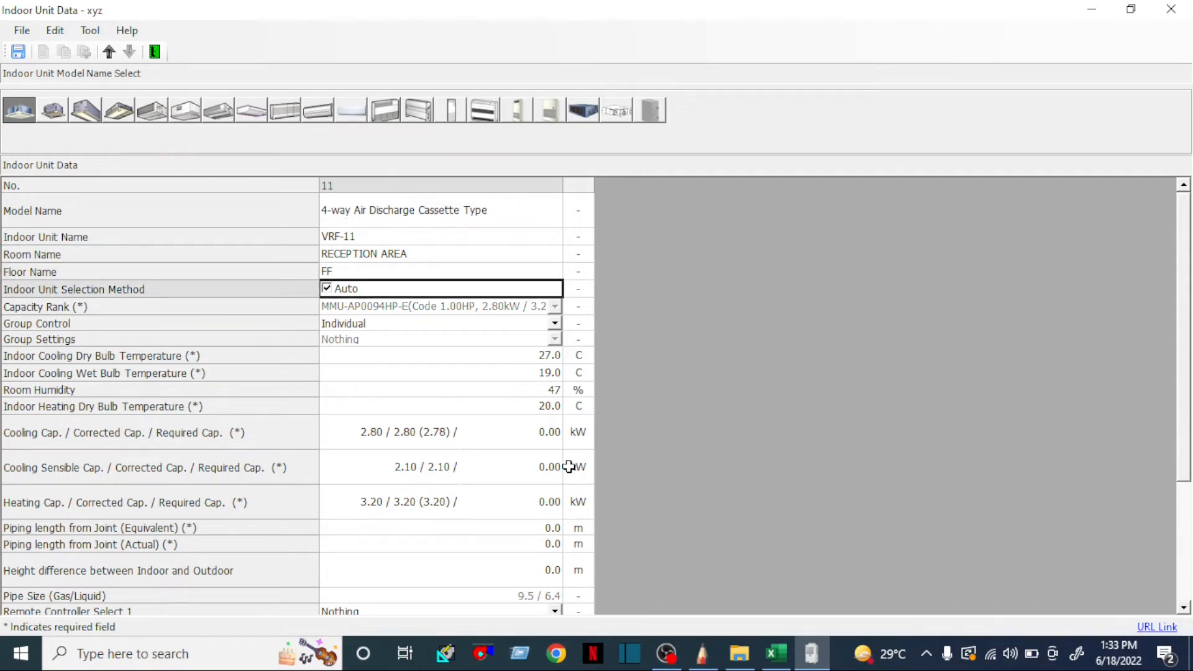
pyautogui.click(538, 352)
pyautogui.write('24.0')
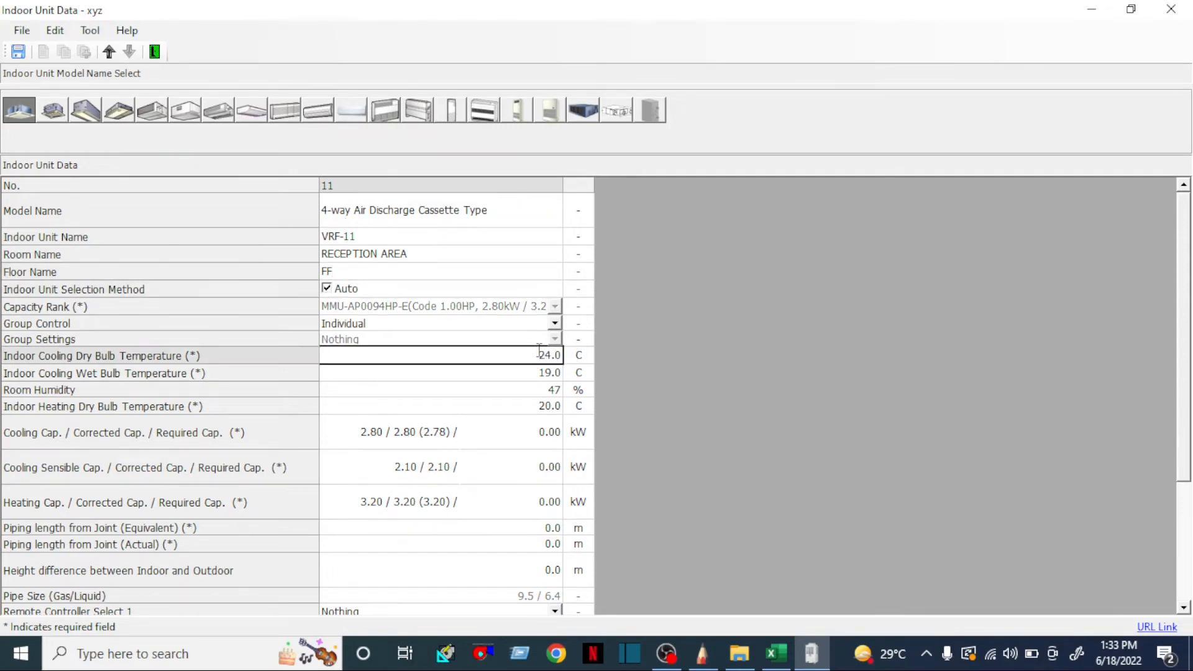
pyautogui.press('Return')
pyautogui.write('50')
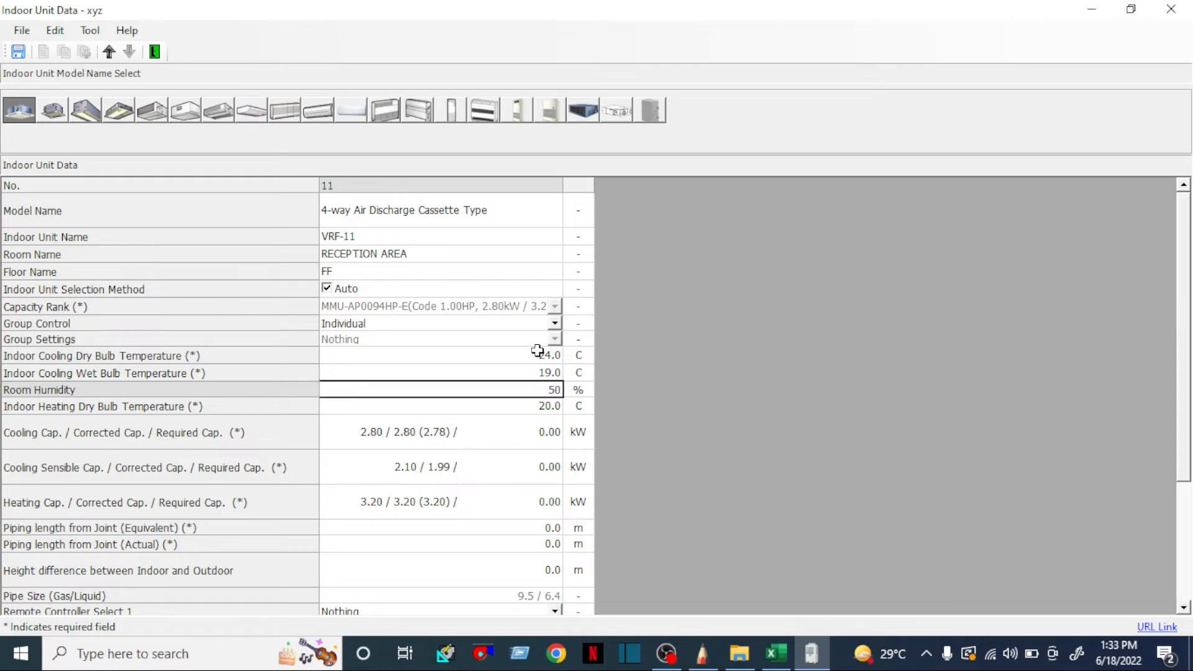
pyautogui.press('Return')
pyautogui.press('Return')
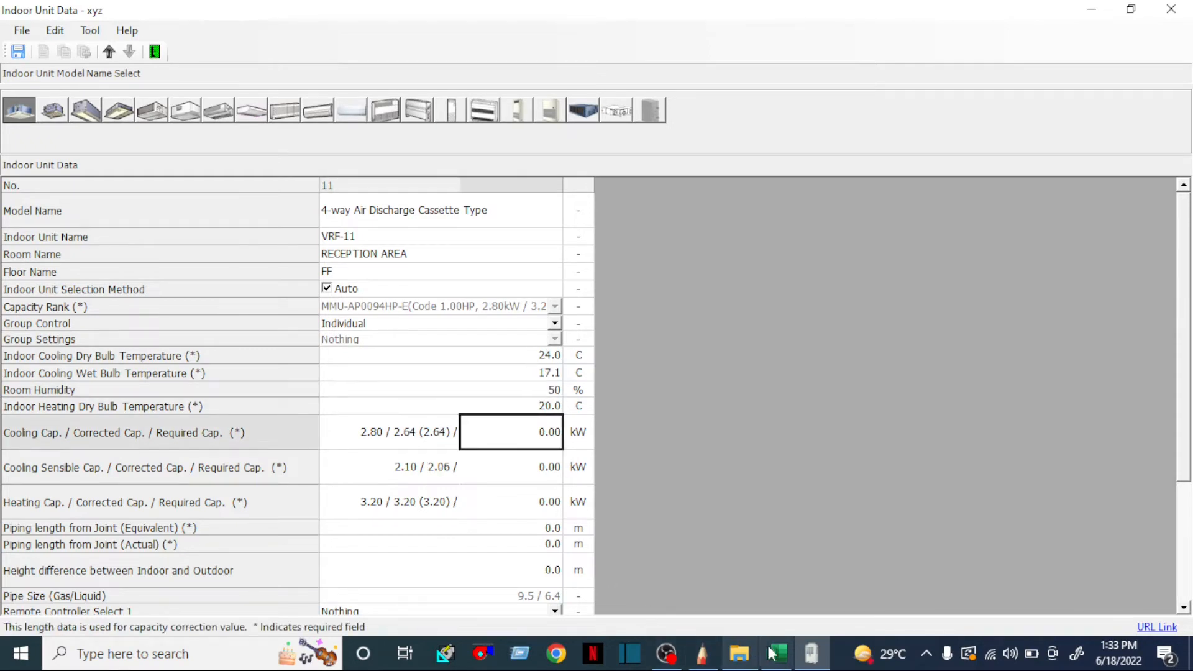
# Set VRF-11's required capacities to 3.30 kW cooling, 2.60 kW sensible cooling and 3.70 kW heating, checking the Reception area row in Excel.
pyautogui.click(784, 660)
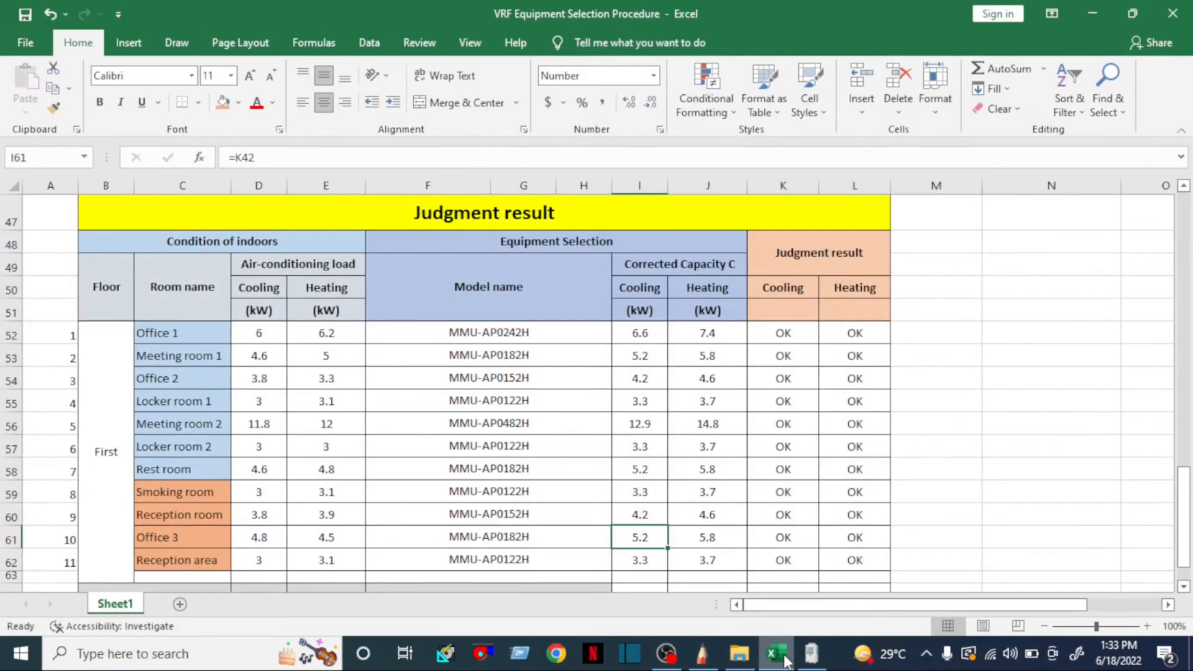
pyautogui.click(784, 660)
pyautogui.write('3.3')
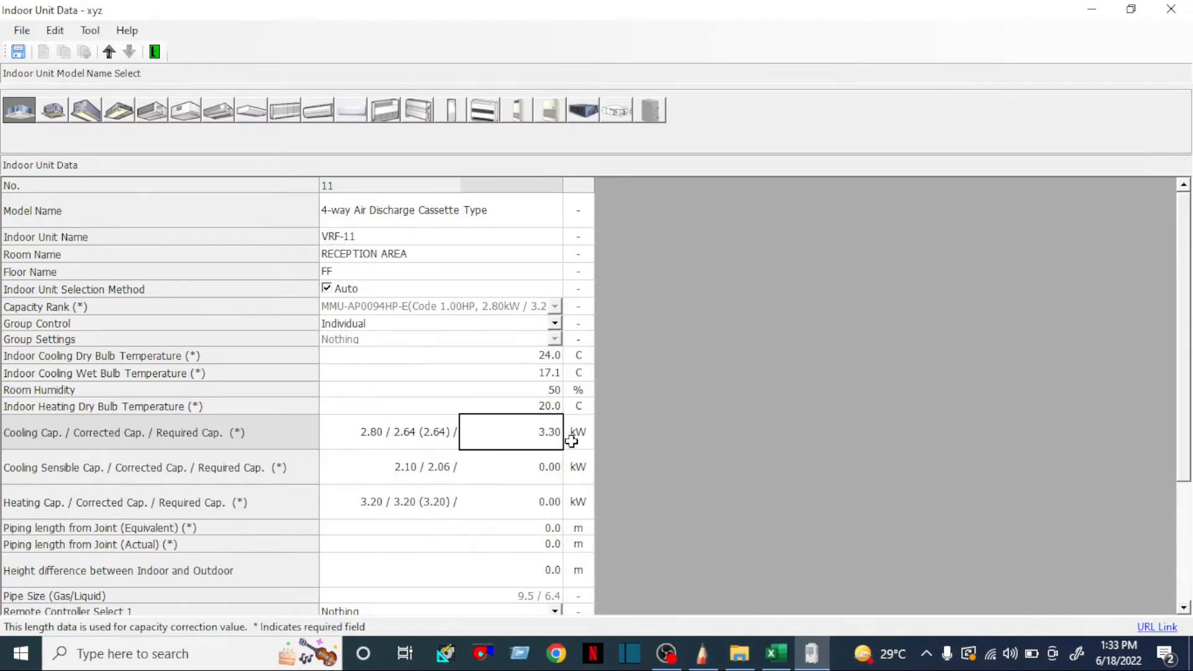
pyautogui.press('Return')
pyautogui.write('2.6')
pyautogui.press('Return')
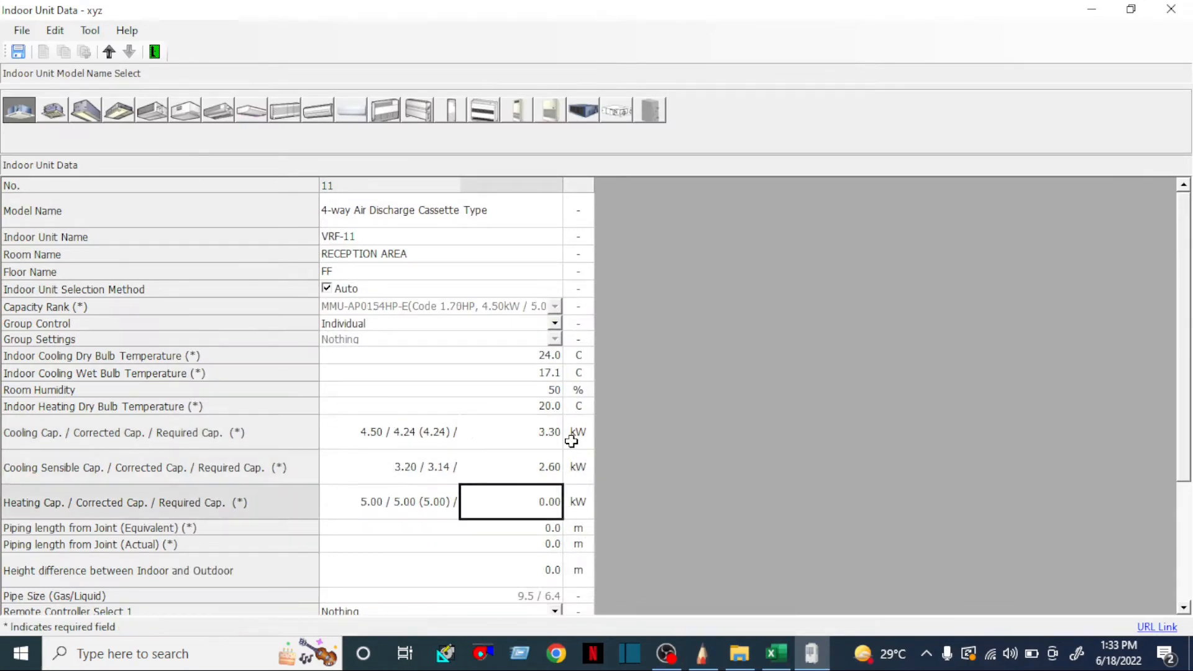
pyautogui.write('3.70')
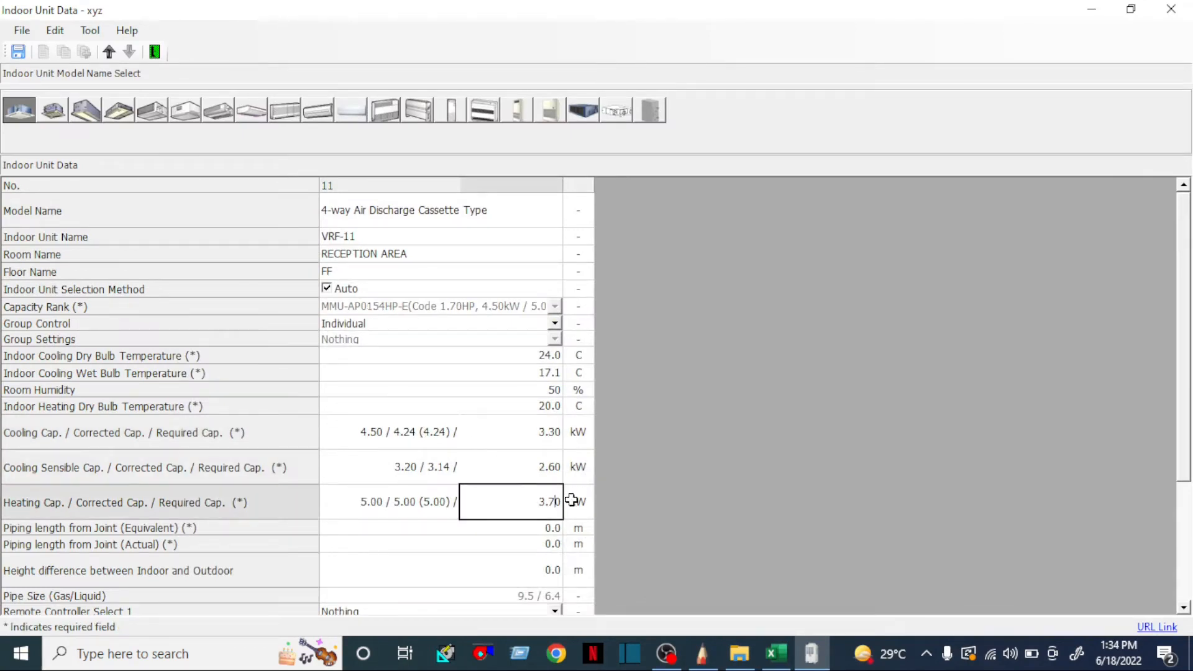
pyautogui.press('Return')
# Set VRF-11's piping length to 4.0 m equivalent and 3.8 m actual with a 4.0 m height difference, then save its data.
pyautogui.write('4')
pyautogui.press('Return')
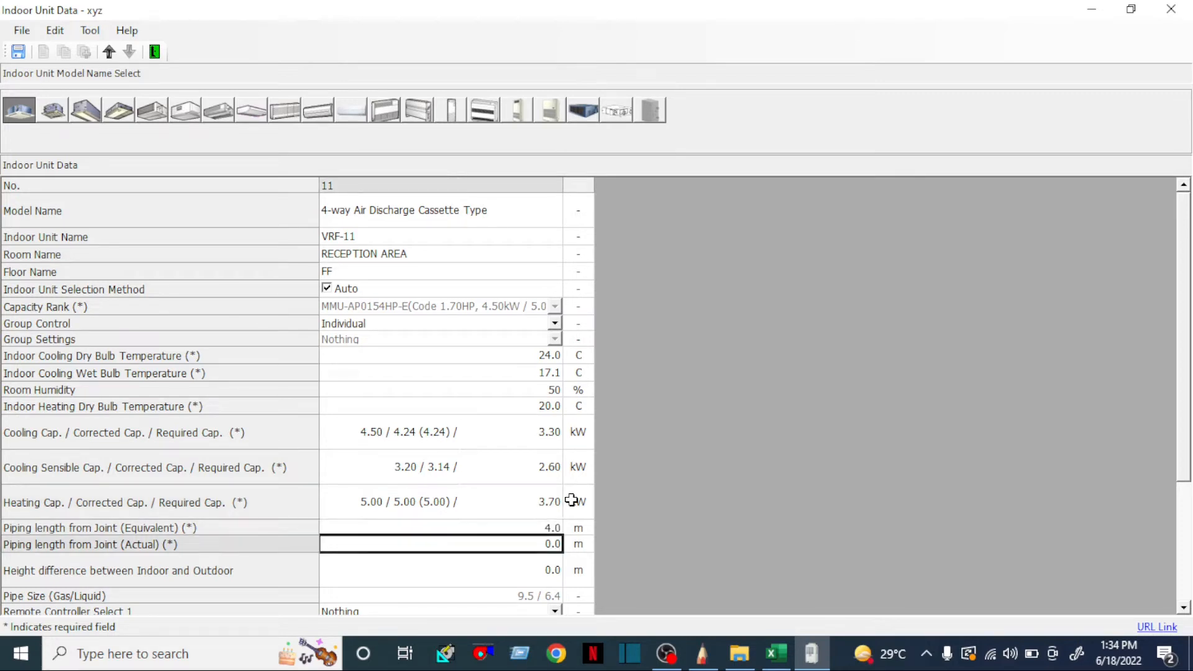
pyautogui.write('3.8')
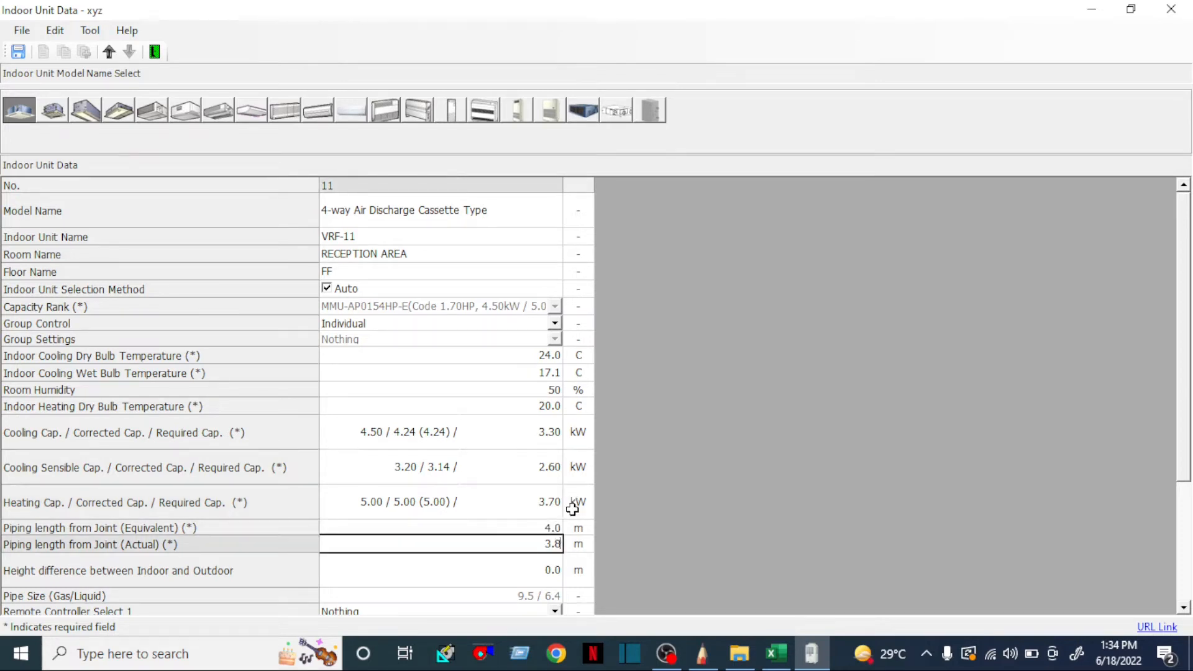
pyautogui.press('Return')
pyautogui.write('4')
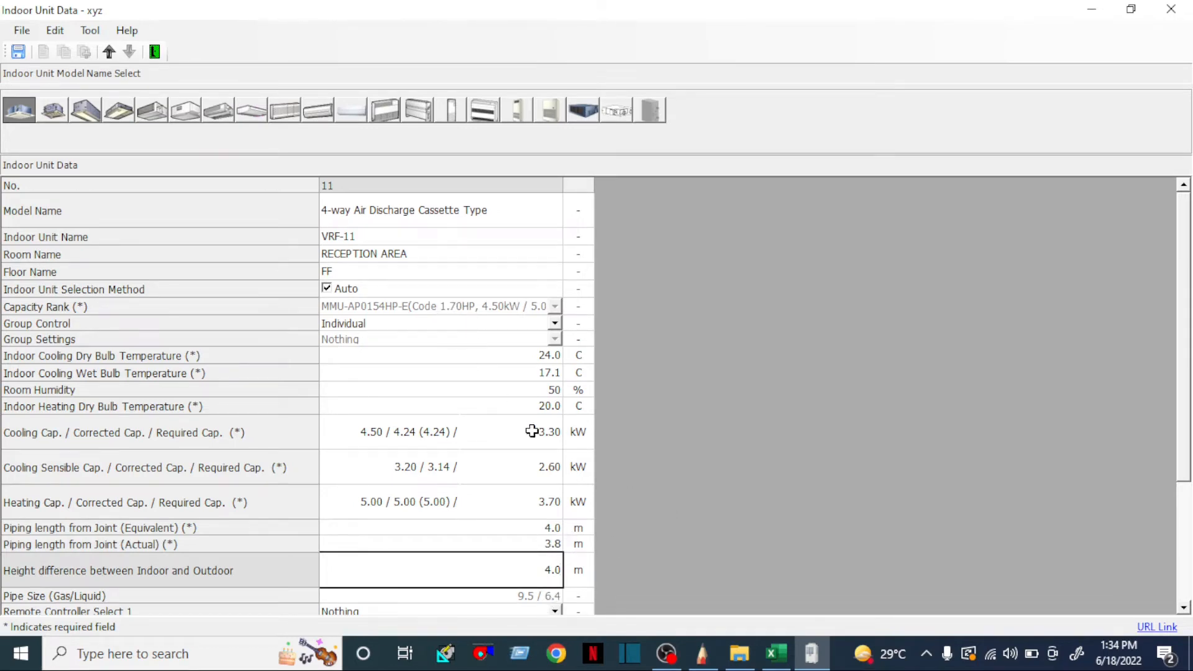
pyautogui.click(17, 52)
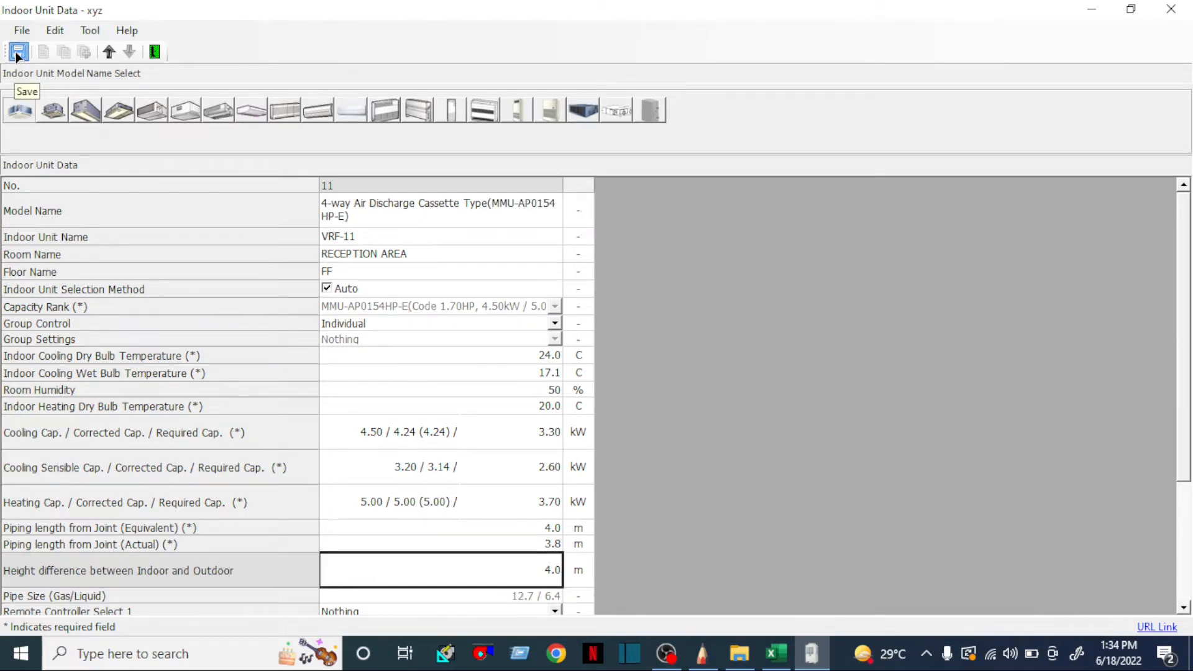
# Review the whole piping diagram and examine the refrigerant system information for capacities, unit quantities and connected percentage.
pyautogui.scroll(-3, 525, 438)
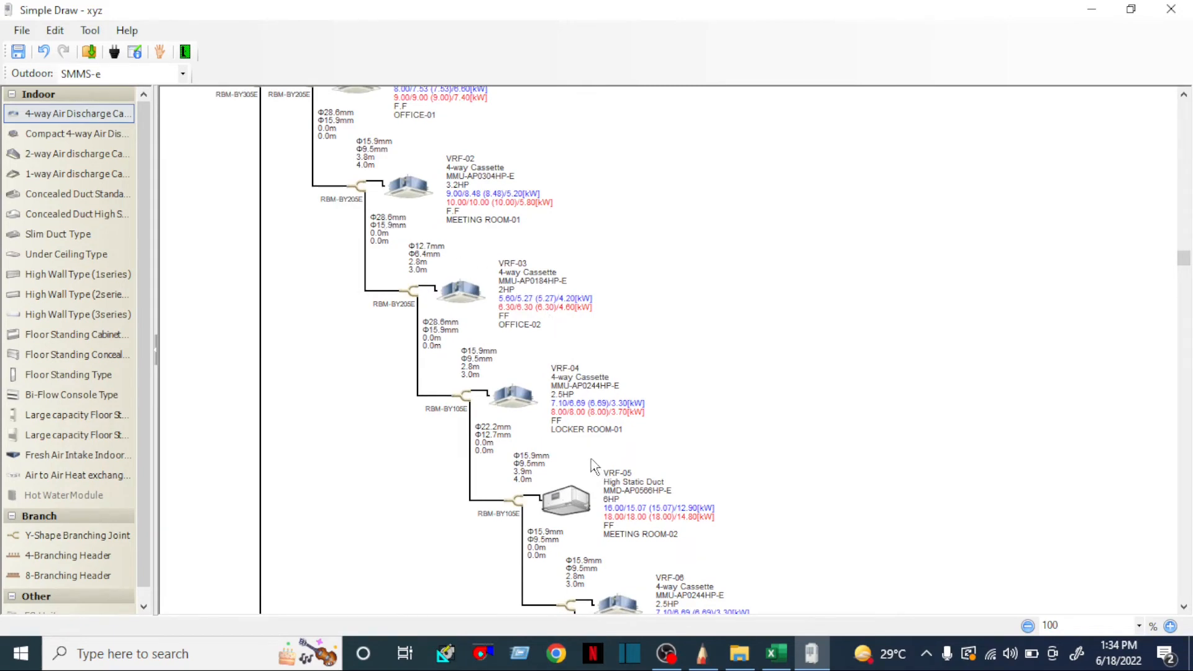
pyautogui.scroll(5, 430, 248)
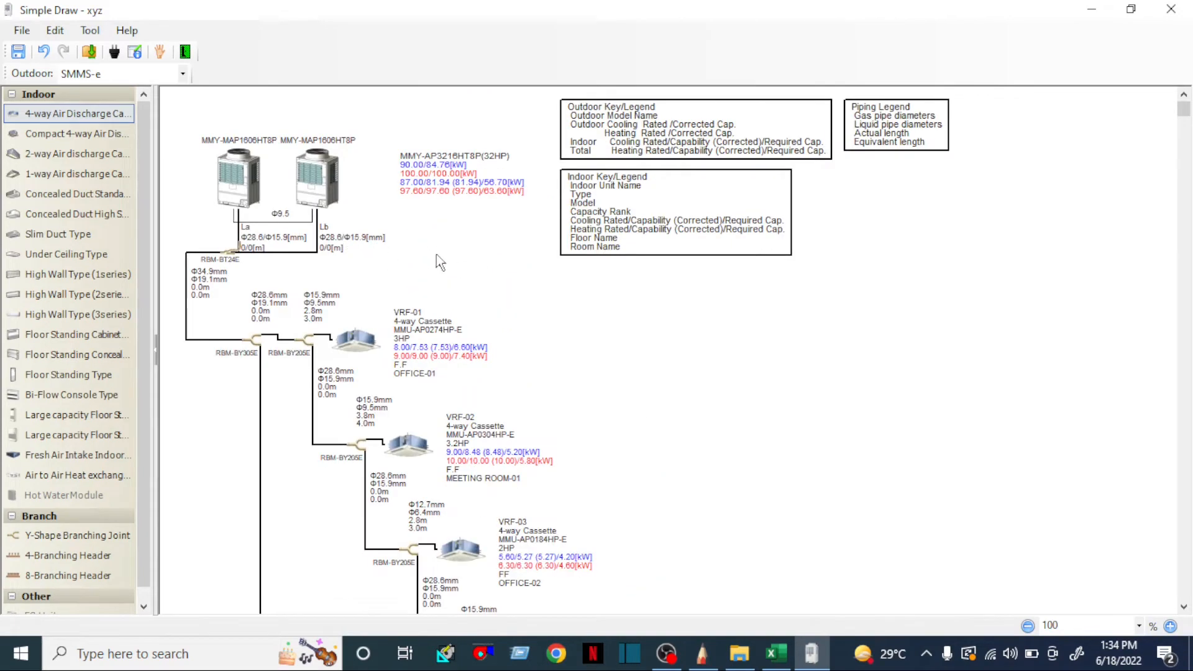
pyautogui.scroll(-10, 540, 398)
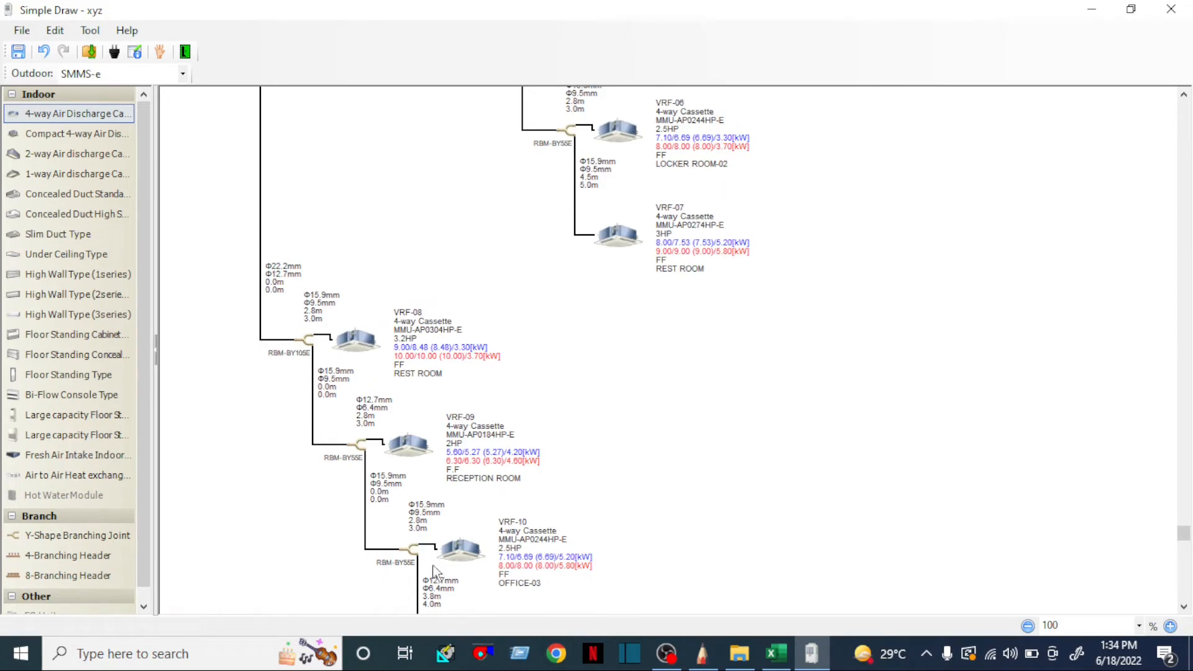
pyautogui.scroll(10, 556, 491)
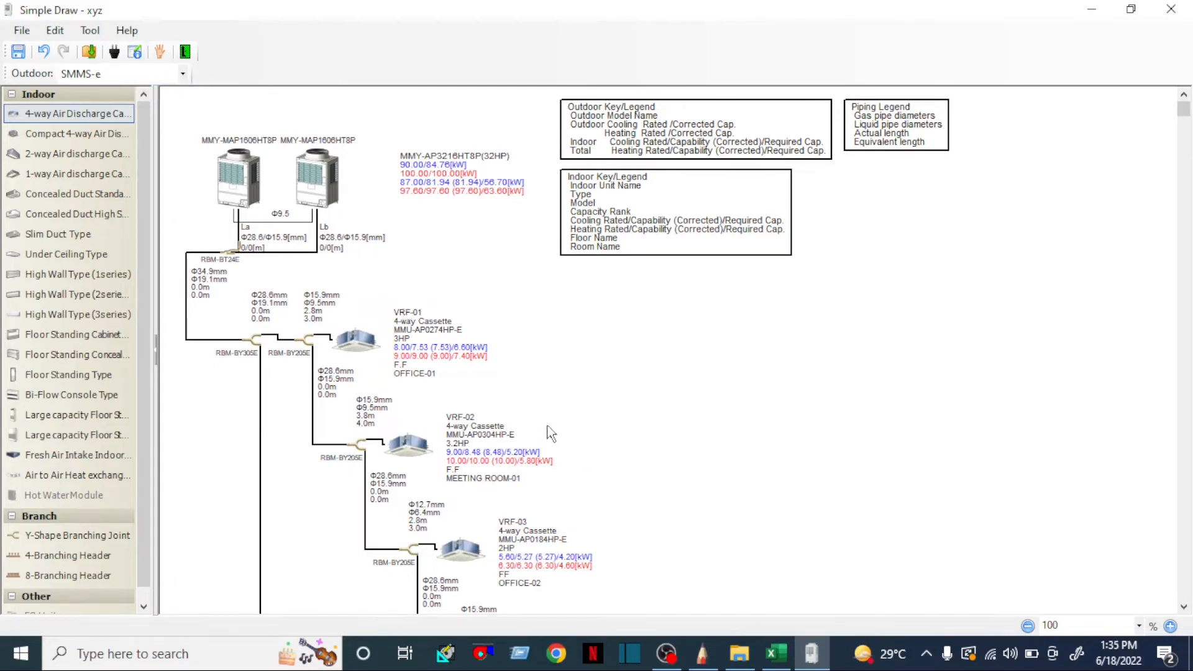
pyautogui.click(136, 53)
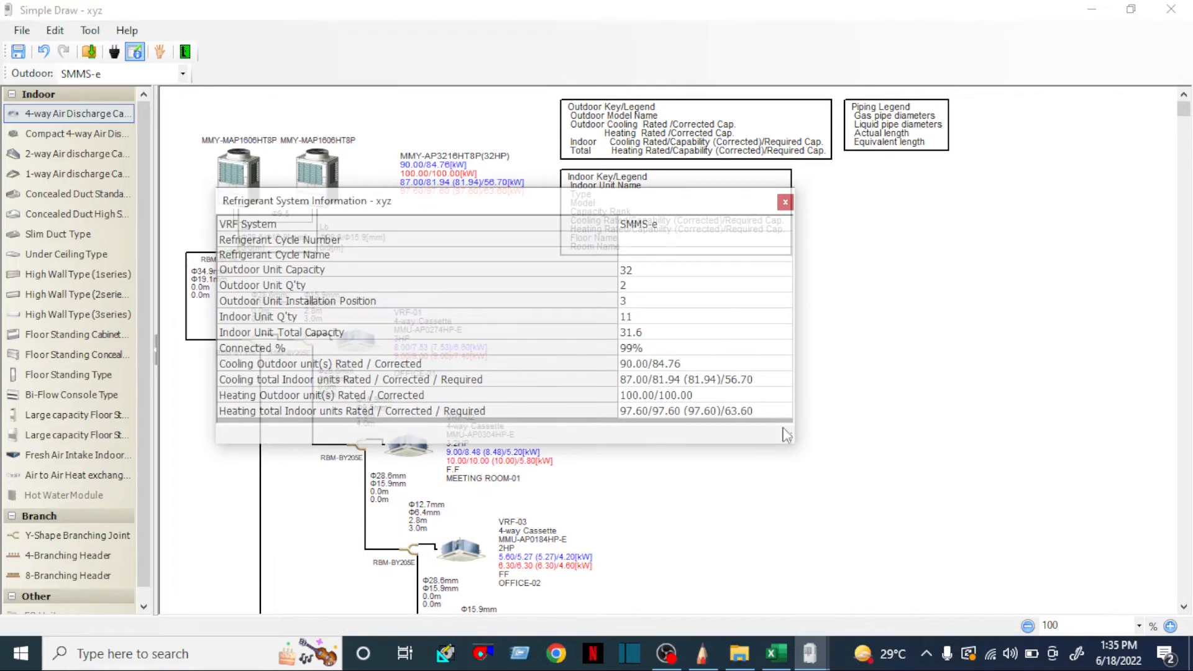
pyautogui.moveTo(786, 440); pyautogui.dragTo(1128, 595)
pyautogui.moveTo(593, 209); pyautogui.dragTo(625, 282)
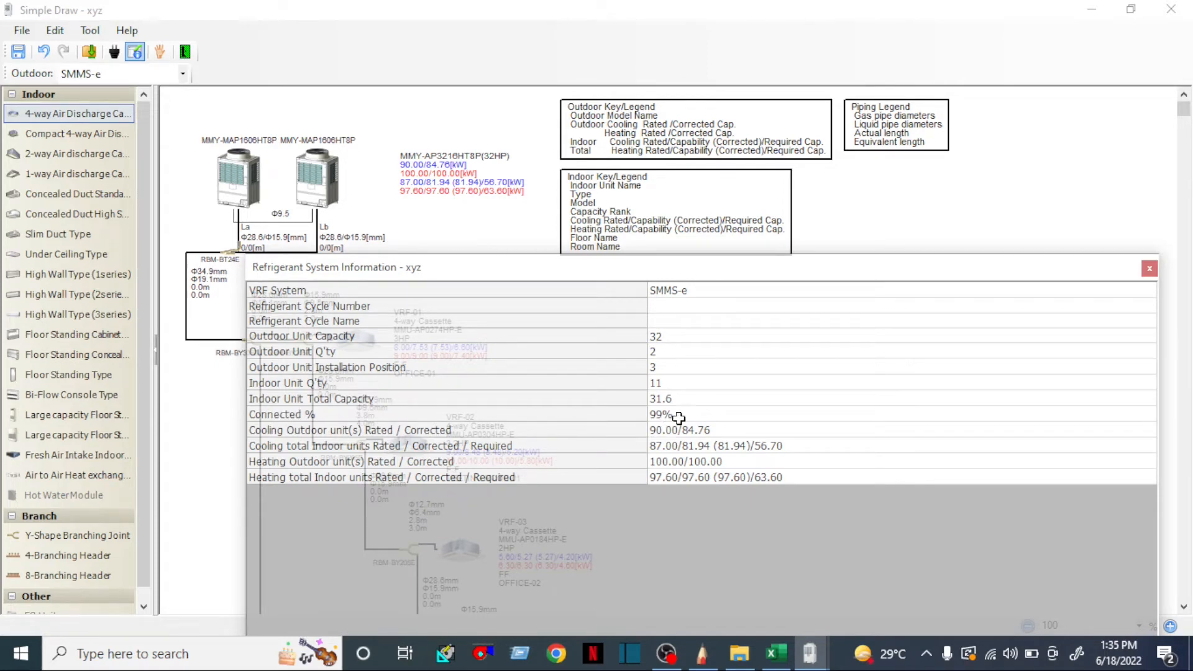
pyautogui.moveTo(664, 277); pyautogui.dragTo(659, 207)
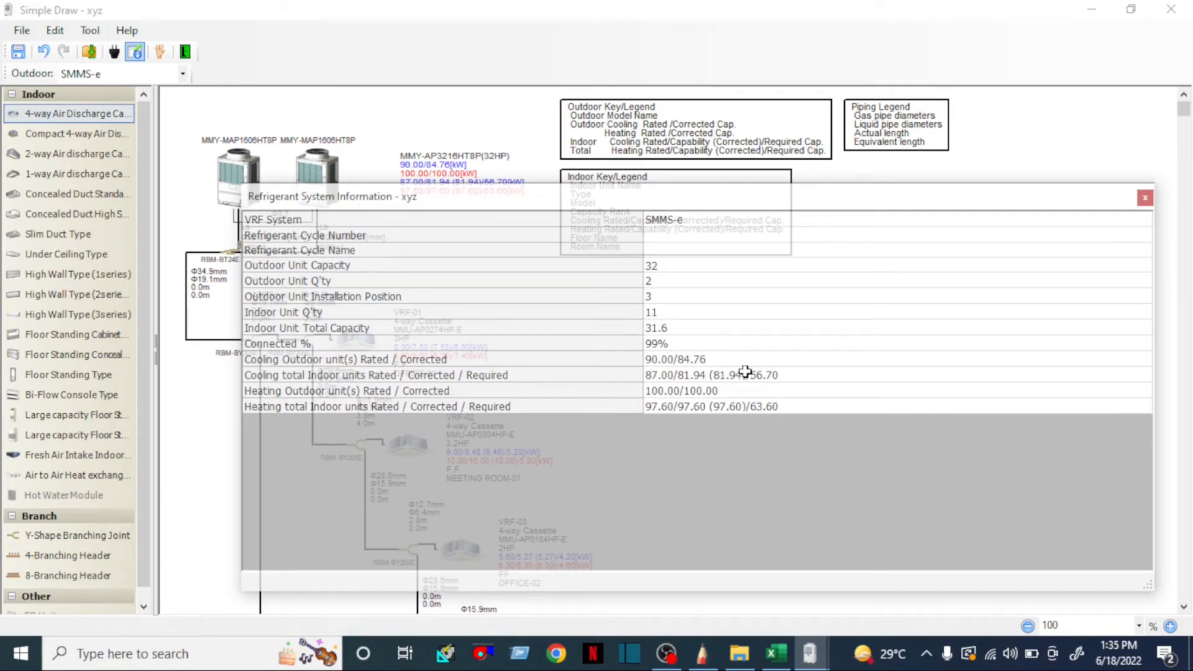
pyautogui.click(1145, 199)
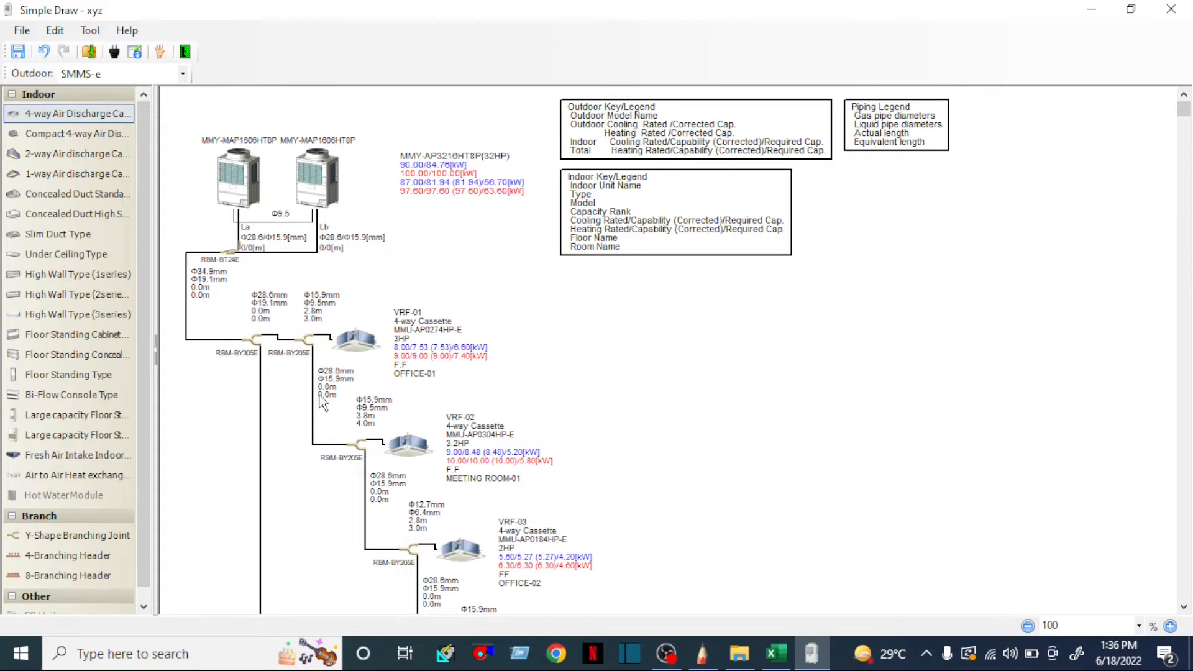
# Inspect the pipe length settings of joint Y-2, the first Y-joint after the outdoor units.
pyautogui.scroll(-10, 487, 420)
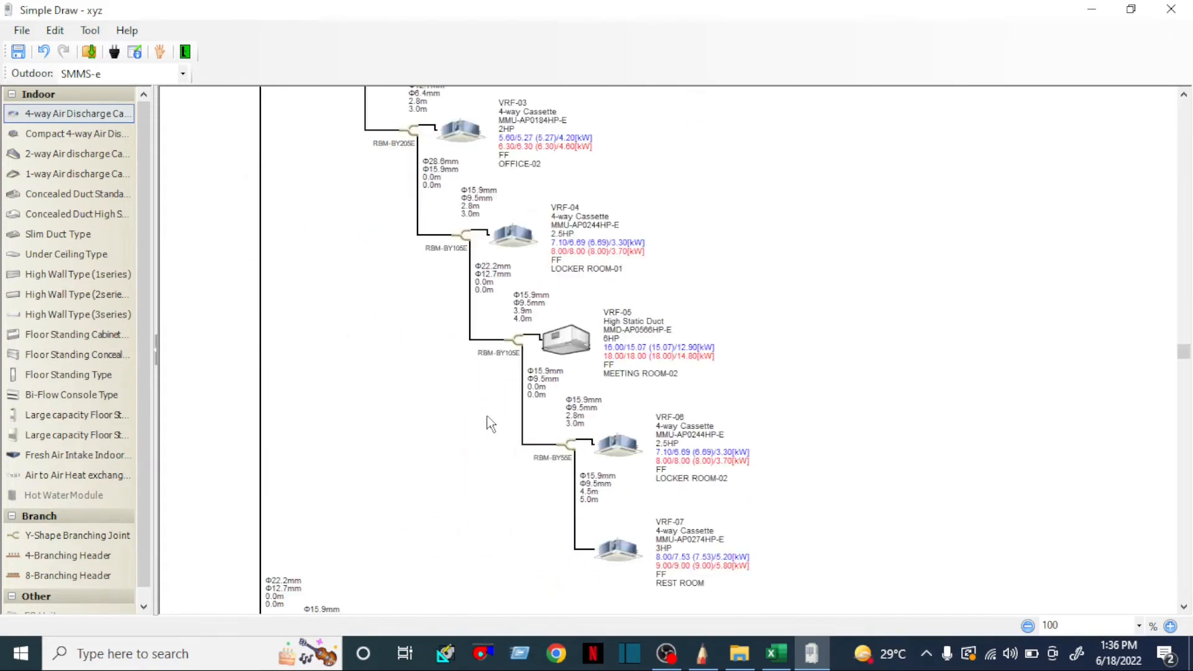
pyautogui.scroll(12, 487, 420)
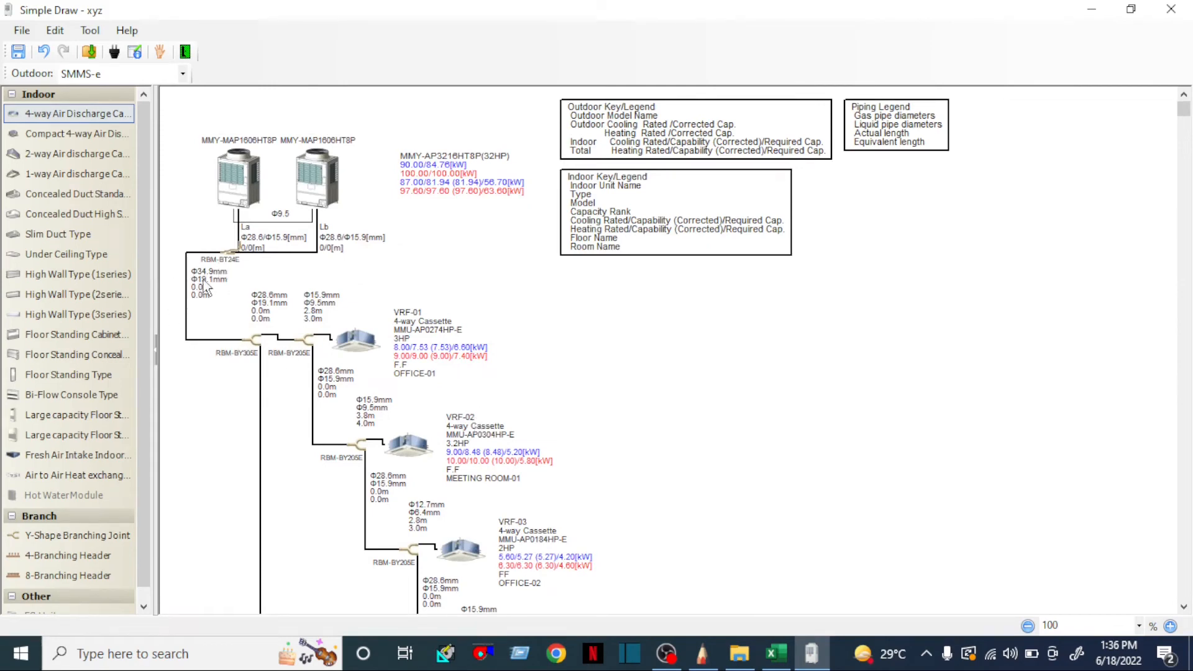
pyautogui.rightClick(255, 347)
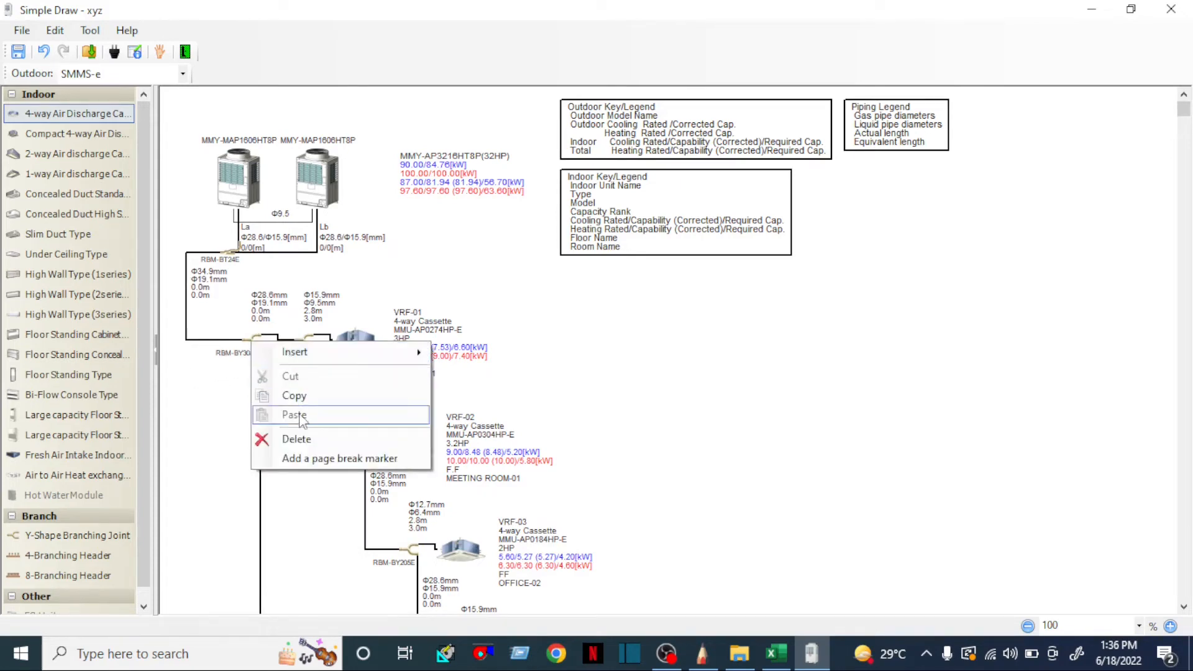
pyautogui.click(555, 382)
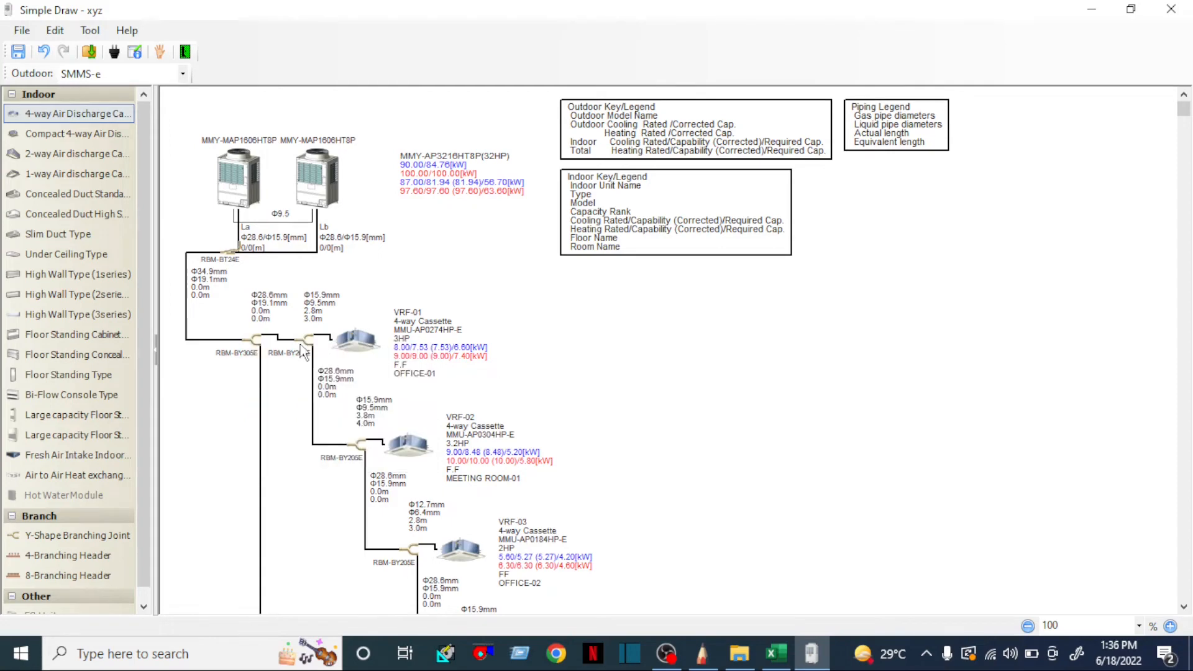
pyautogui.doubleClick(253, 343)
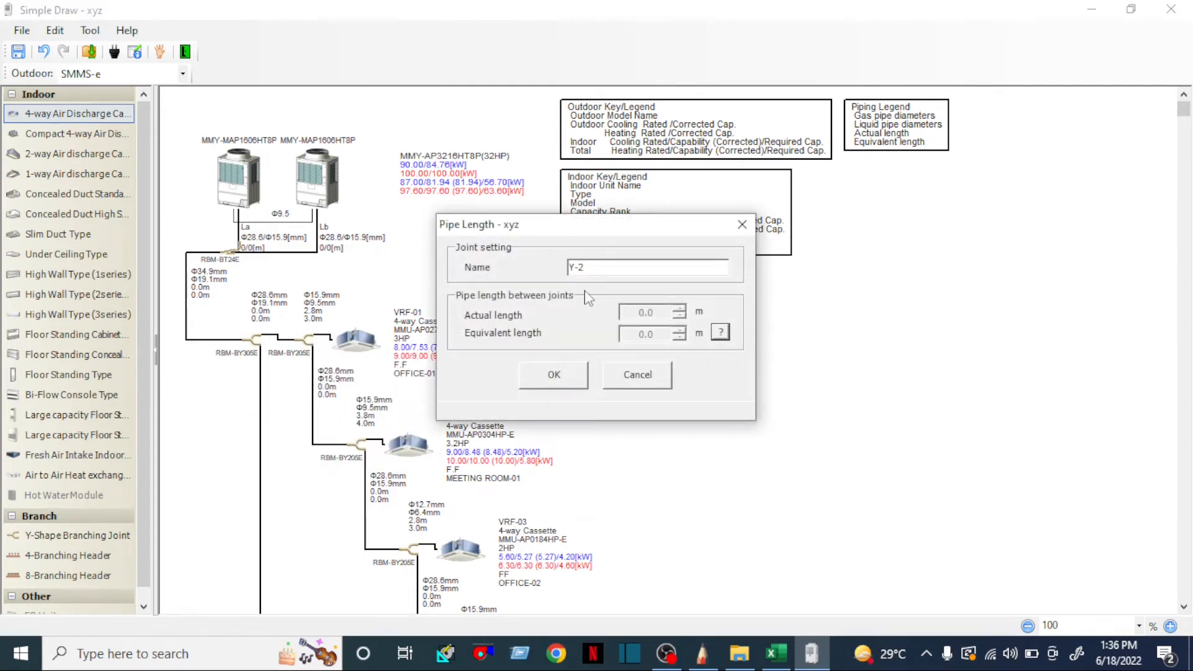
pyautogui.moveTo(618, 234); pyautogui.dragTo(625, 264)
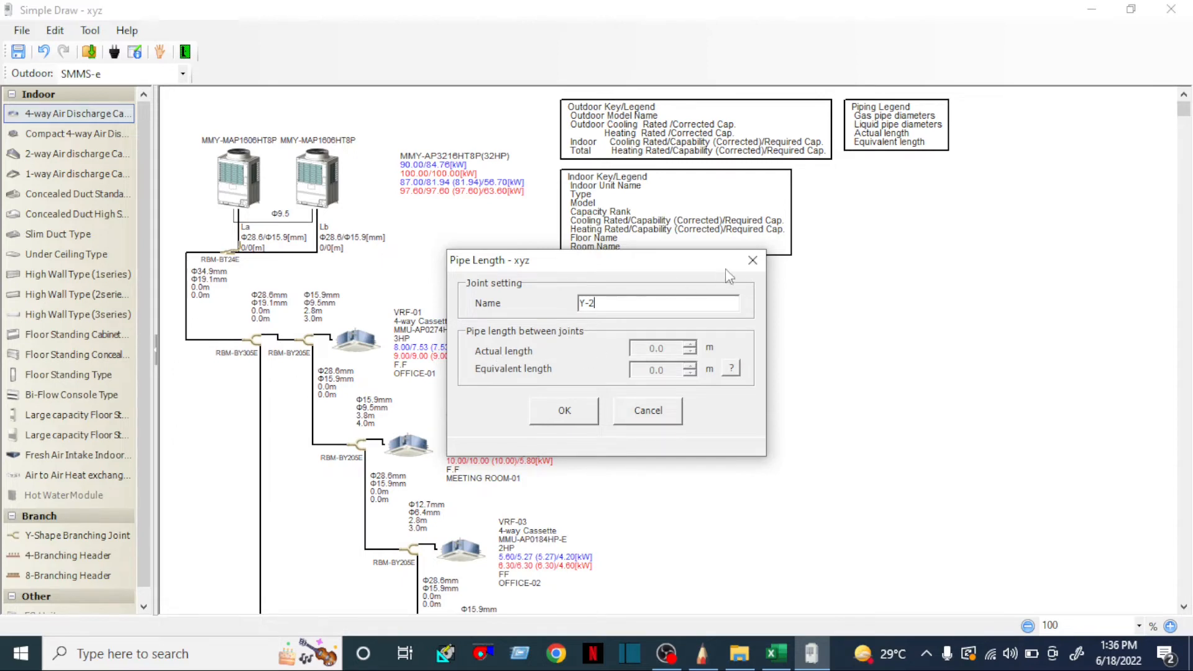
pyautogui.click(753, 261)
# Set the pipe length between joints for Y-1, the joint before VRF-01, to 4.0 m actual and 4.1 m equivalent.
pyautogui.scroll(-1, 298, 345)
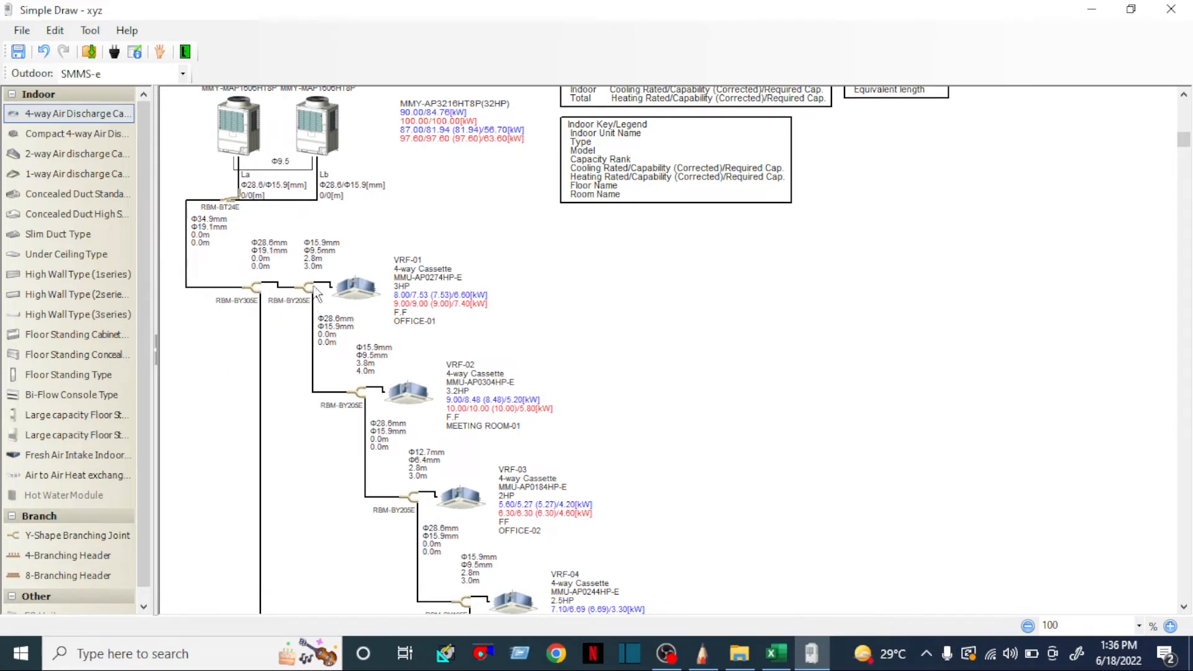
pyautogui.doubleClick(304, 289)
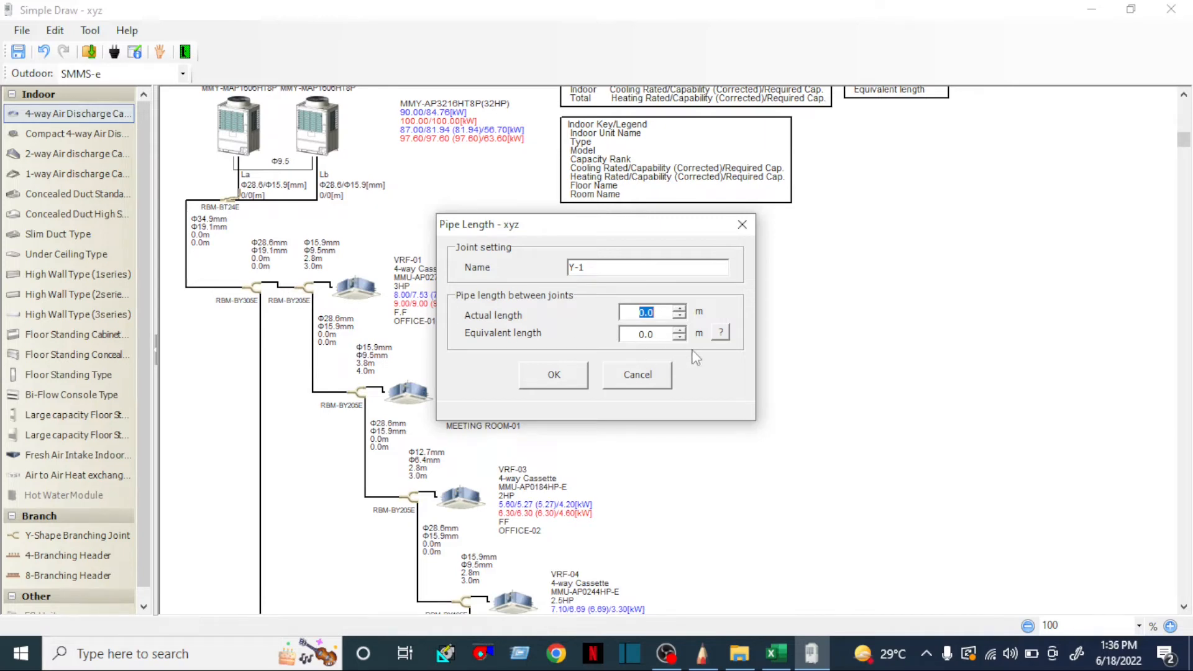
pyautogui.write('4')
pyautogui.press('Tab')
pyautogui.write('4')
pyautogui.click(553, 376)
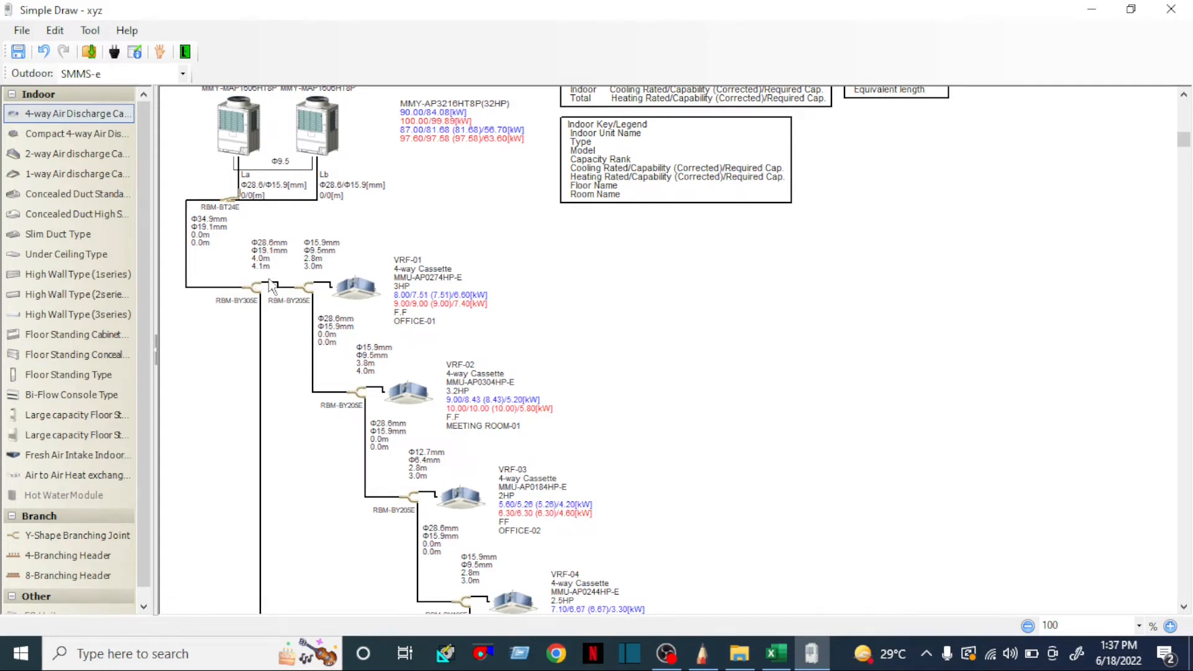
pyautogui.scroll(-3, 317, 292)
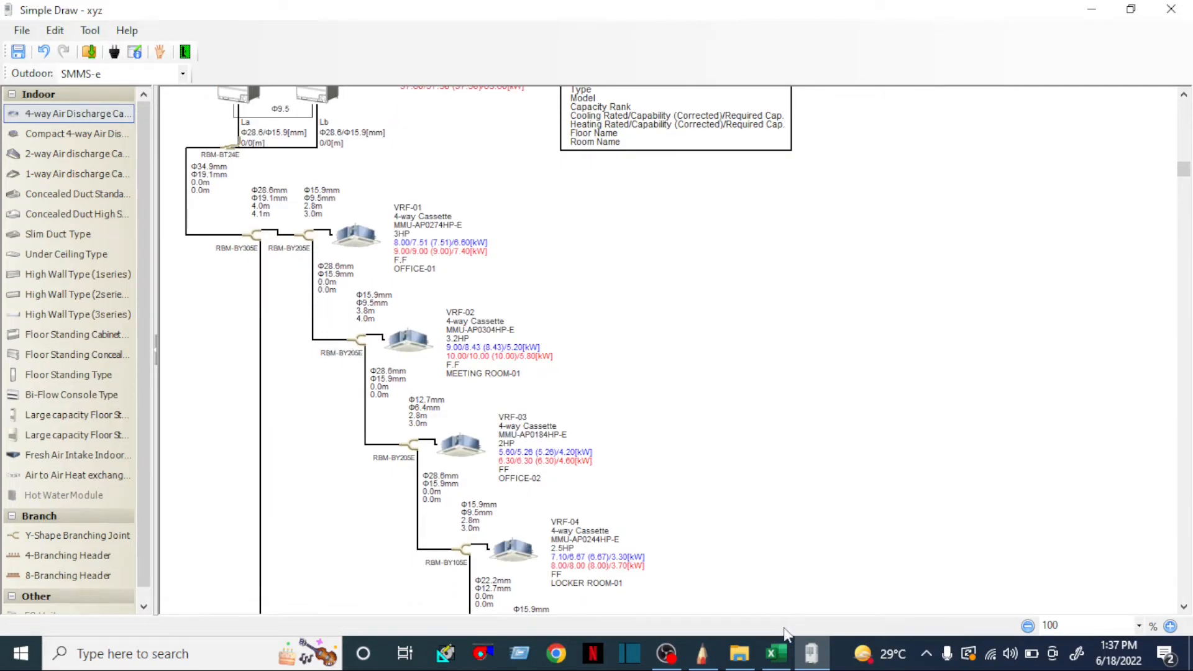
# Check the floor layout sketch and set the pipe length of joint Y-6 before VRF-02 to 5.0 m actual and 5.1 m equivalent.
pyautogui.click(702, 654)
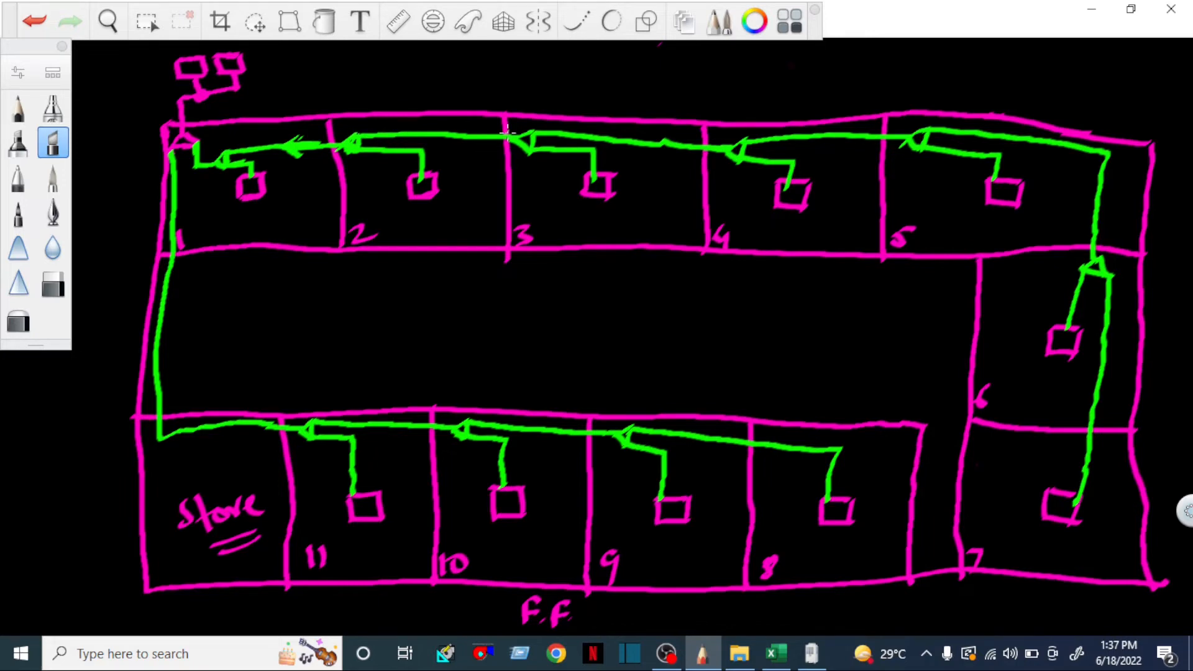
pyautogui.click(811, 653)
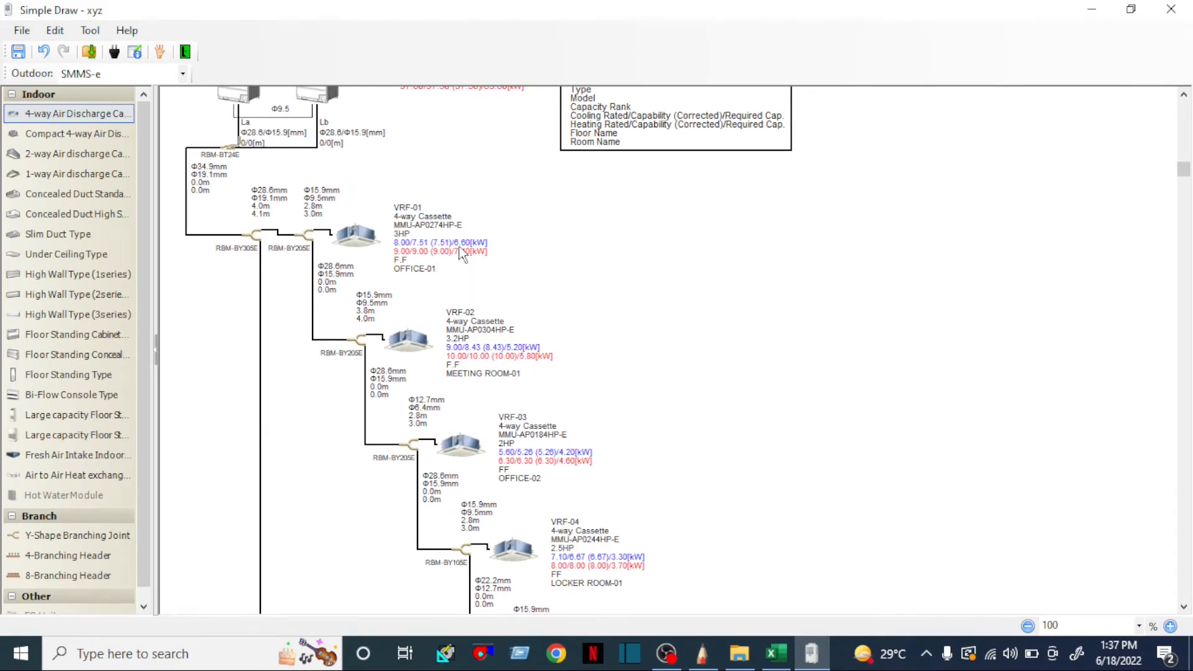
pyautogui.doubleClick(359, 346)
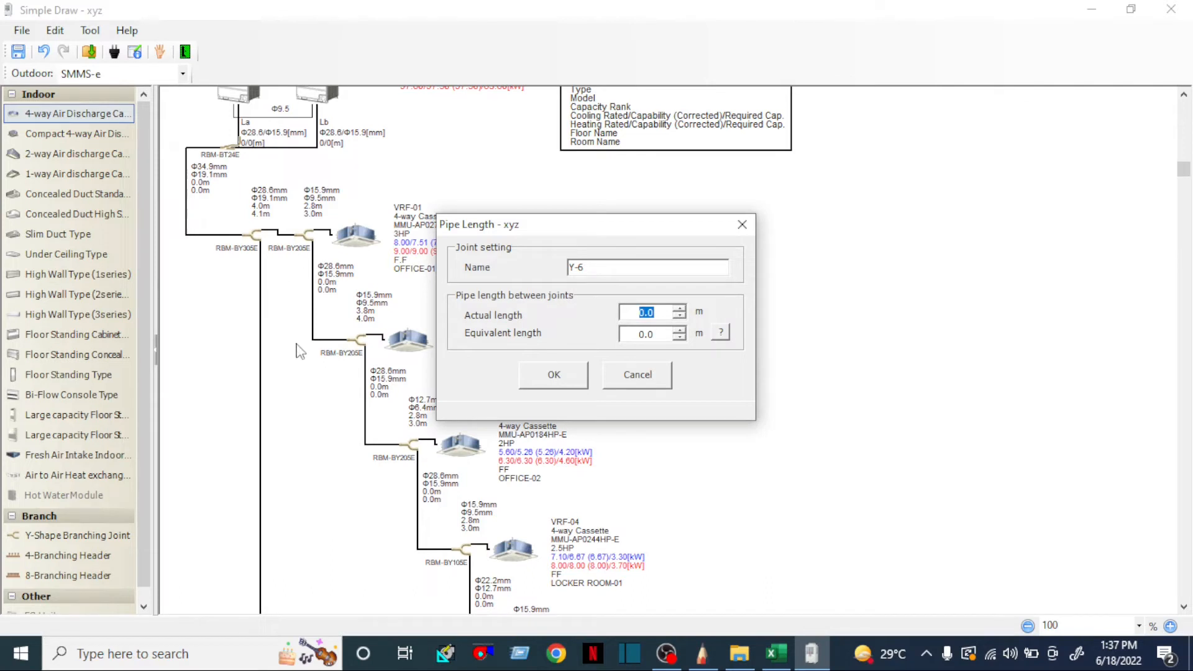
pyautogui.write('5')
pyautogui.press('Tab')
pyautogui.write('5.')
pyautogui.click(567, 376)
# Set the pipe length between joints for the joint before VRF-03 to 5.0 m actual and 5.1 m equivalent.
pyautogui.write('5')
pyautogui.press('Tab')
pyautogui.write('5')
pyautogui.click(548, 381)
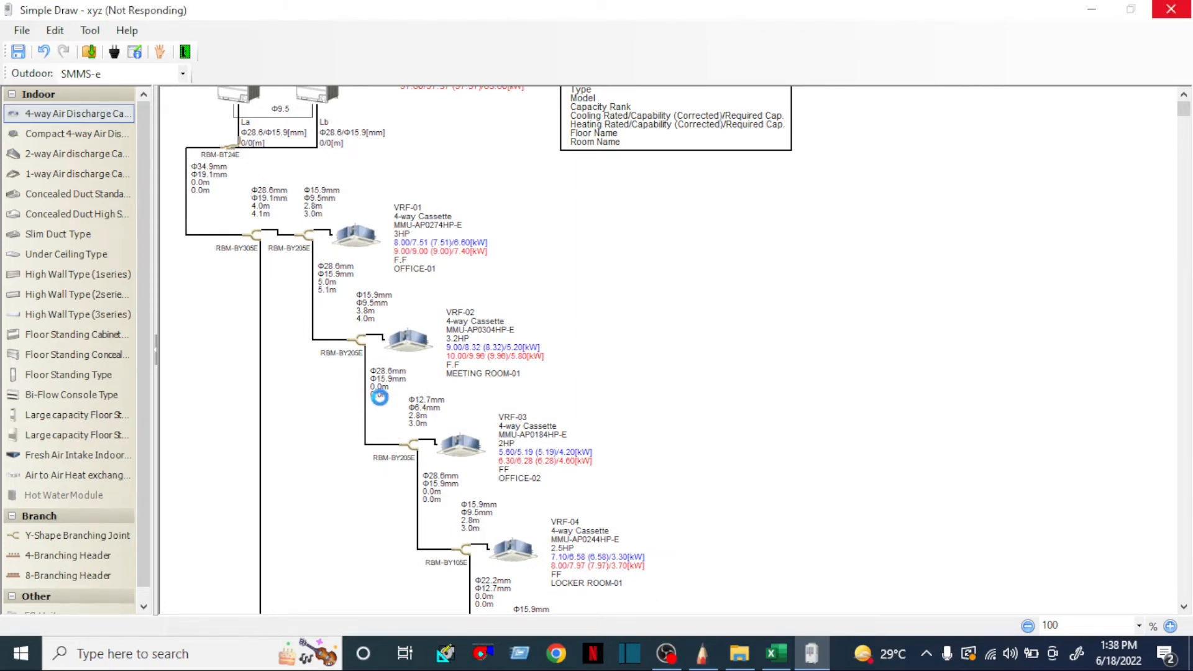
# Set the pipe length of joint Y-8, the joint before VRF-04, to 6.0 m actual and 6.1 m equivalent.
pyautogui.scroll(-3, 379, 396)
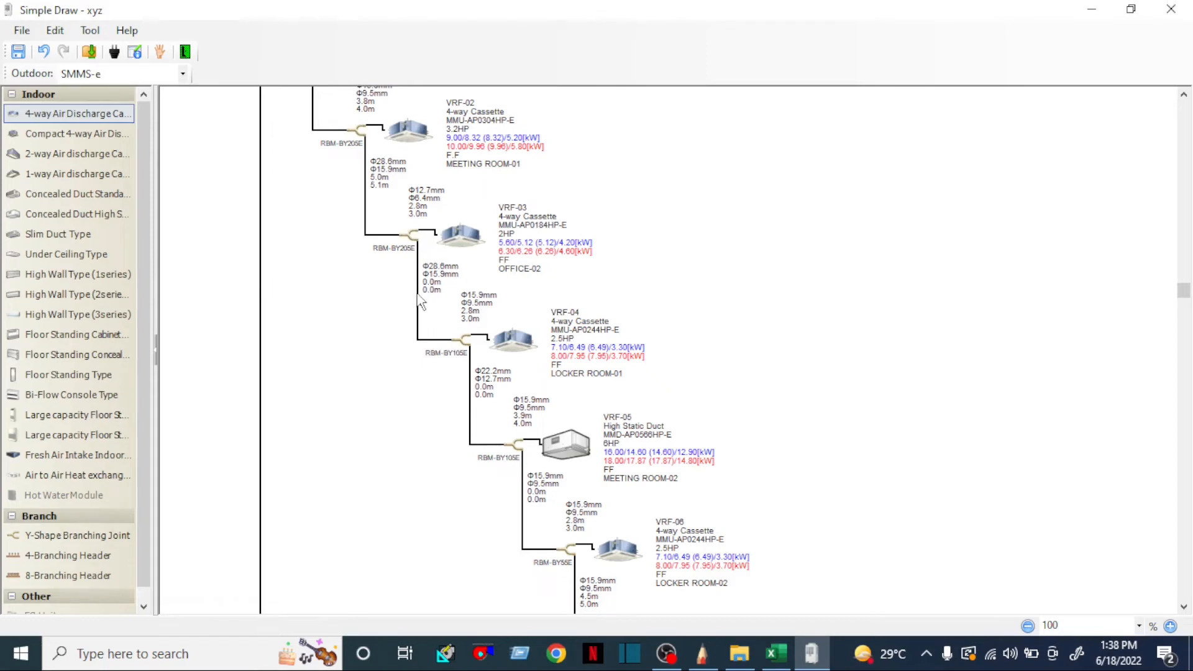
pyautogui.doubleClick(463, 342)
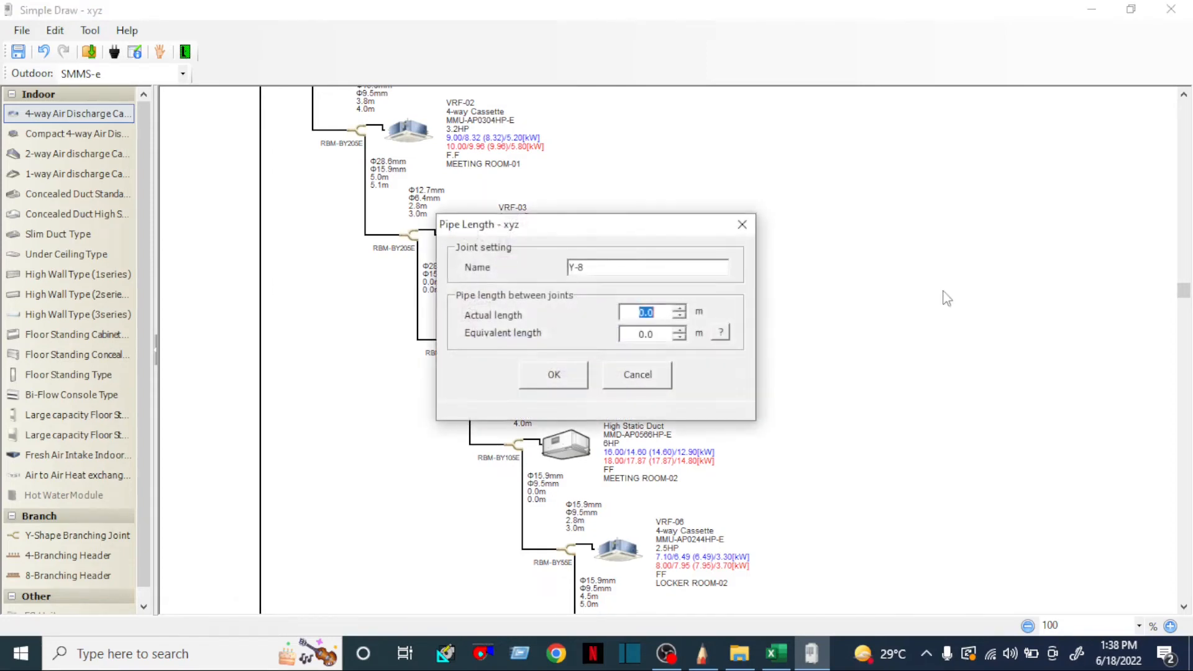
pyautogui.write('6')
pyautogui.press('Tab')
pyautogui.write('6.')
pyautogui.click(572, 376)
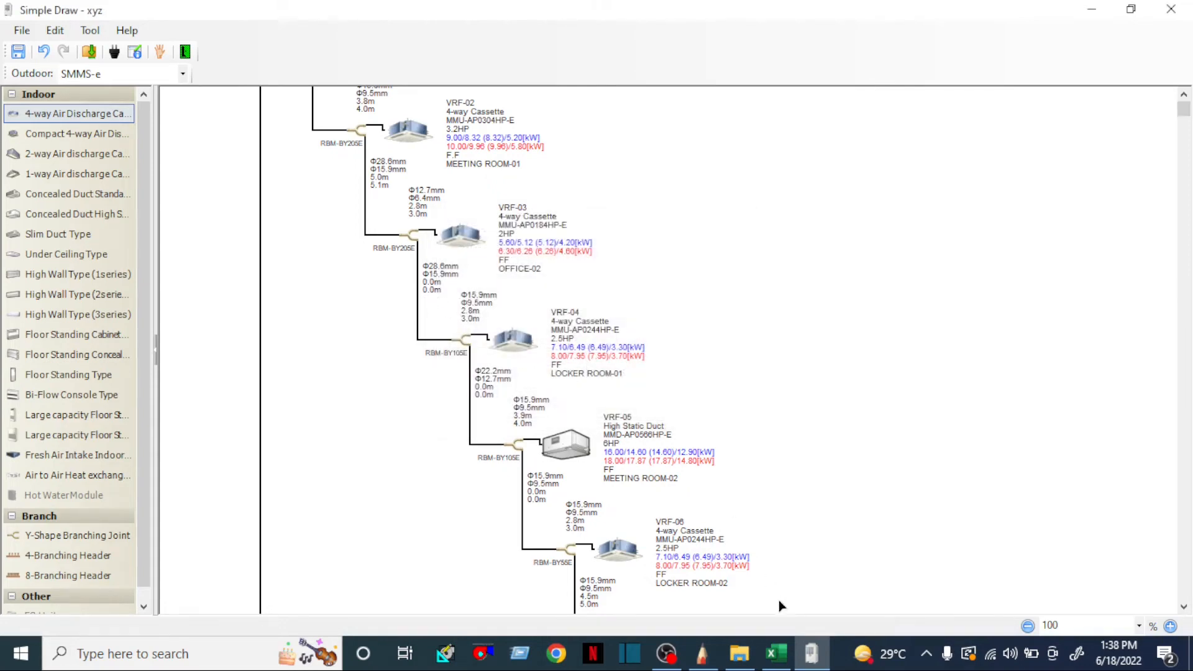
# Check the floor layout sketch and set joint Y-9 before VRF-05 to 3.0 m actual and 3.5 m equivalent pipe length.
pyautogui.click(702, 653)
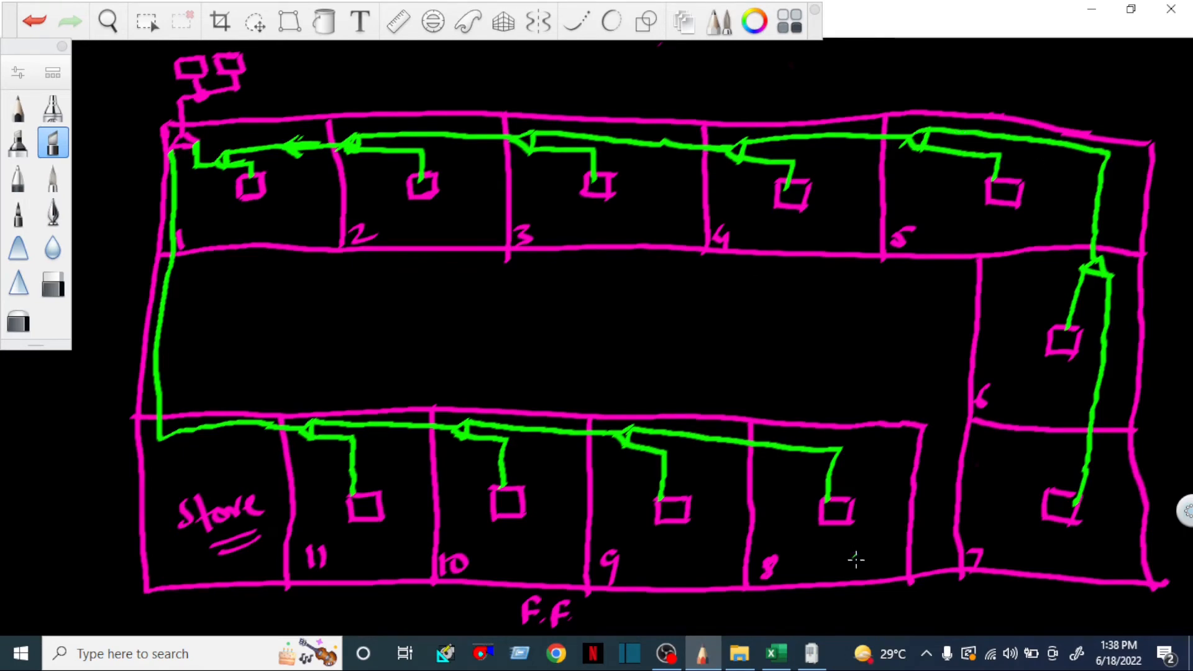
pyautogui.click(811, 654)
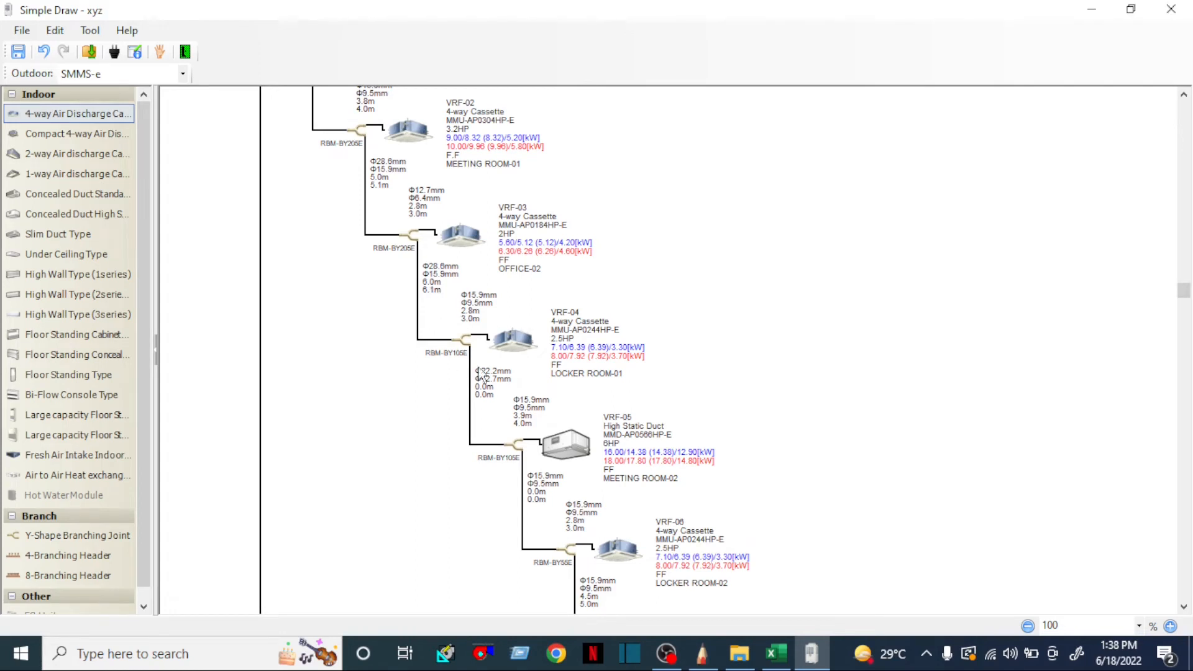
pyautogui.doubleClick(519, 445)
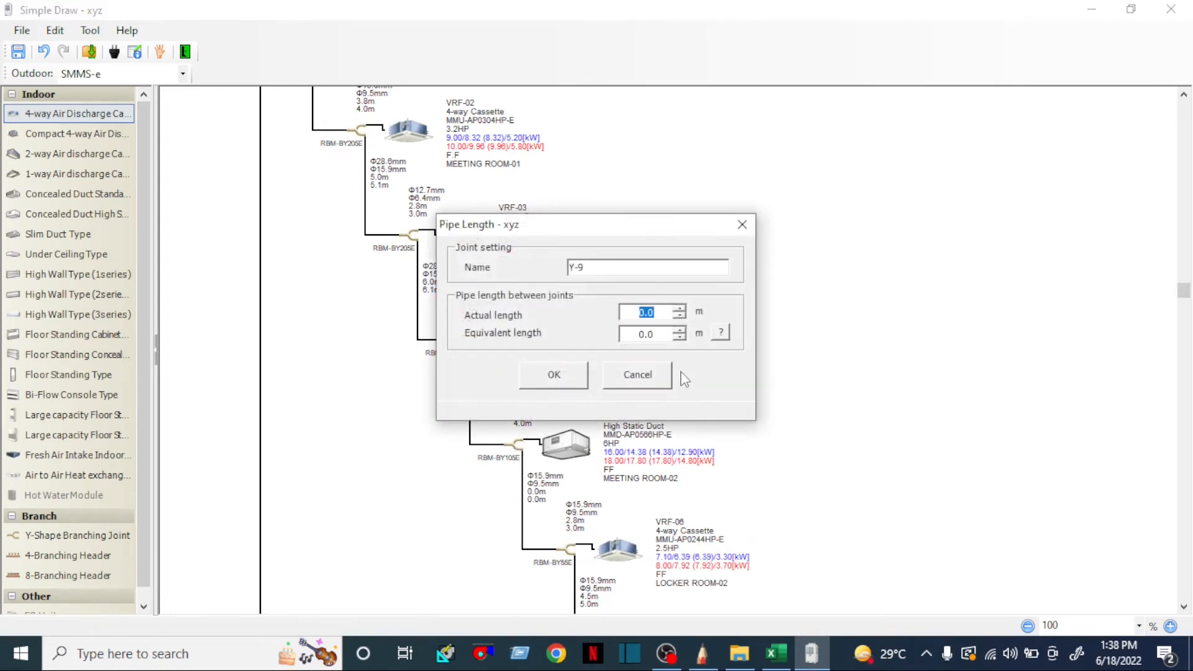
pyautogui.write('3')
pyautogui.press('Tab')
pyautogui.write('3')
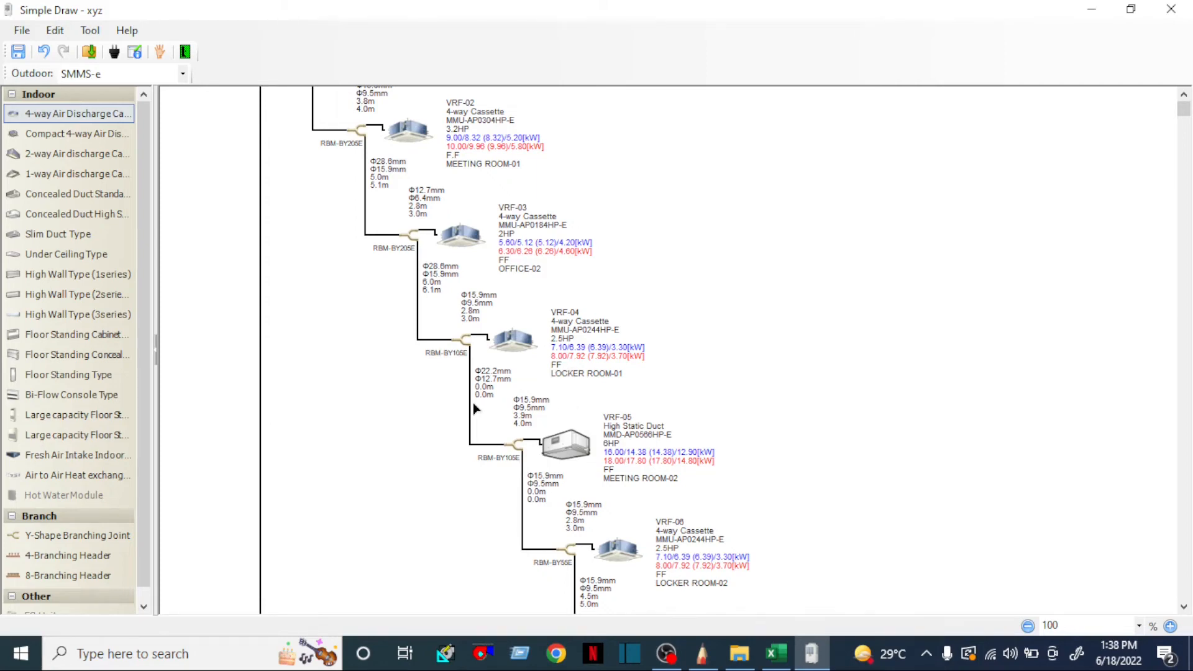
# Set the pipe length of joint Y-10, the joint before VRF-06, to 7.0 m actual and 7.2 m equivalent.
pyautogui.scroll(-3, 570, 446)
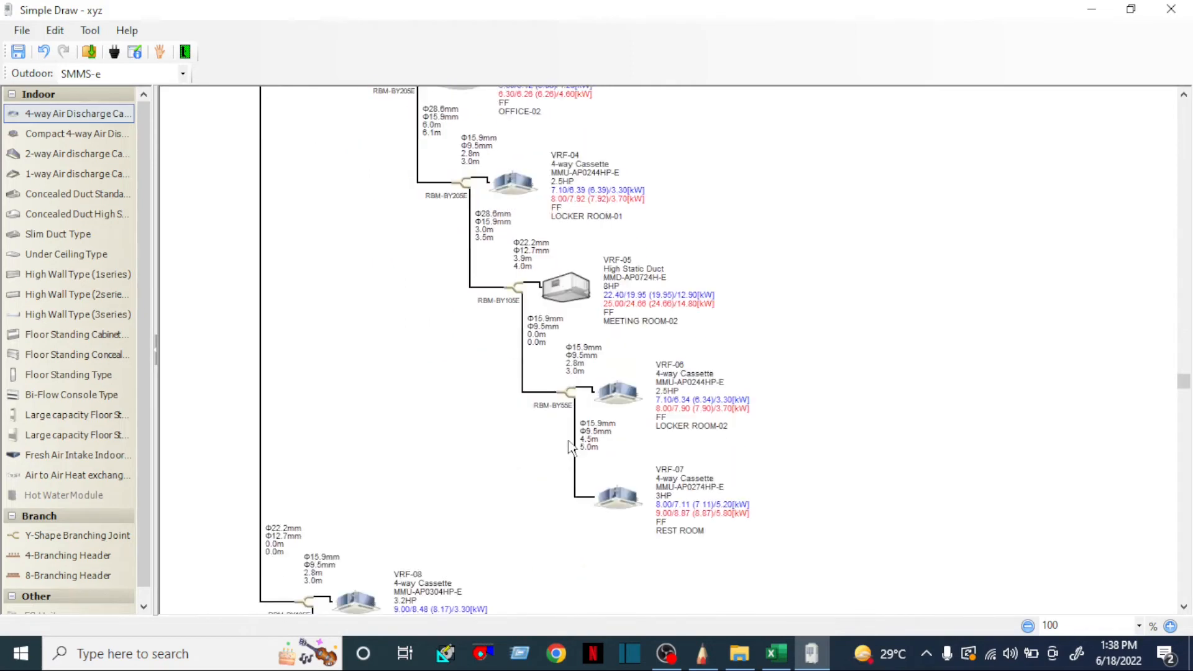
pyautogui.doubleClick(571, 393)
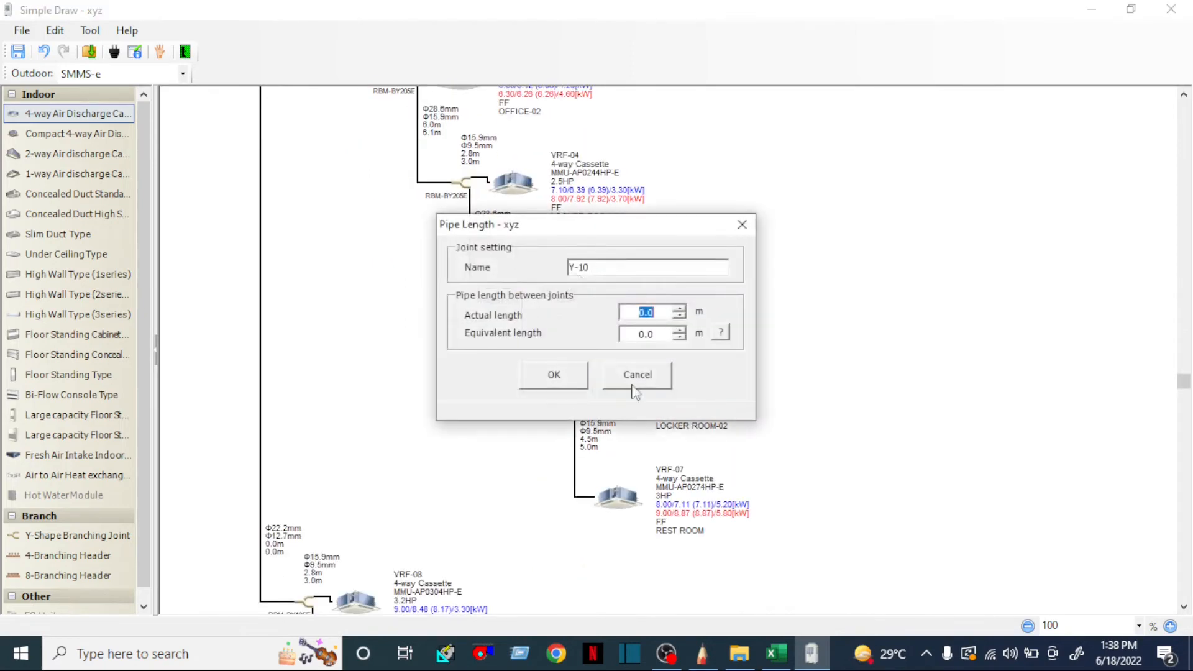
pyautogui.write('7')
pyautogui.press('Tab')
pyautogui.write('7.3')
pyautogui.click(552, 376)
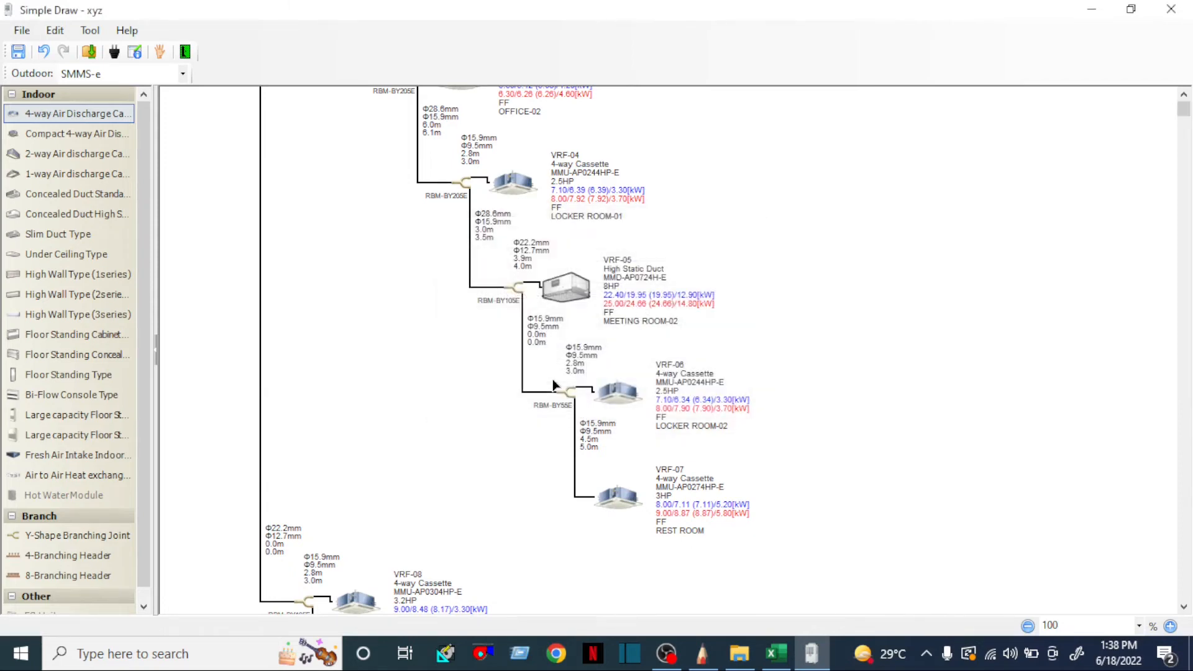
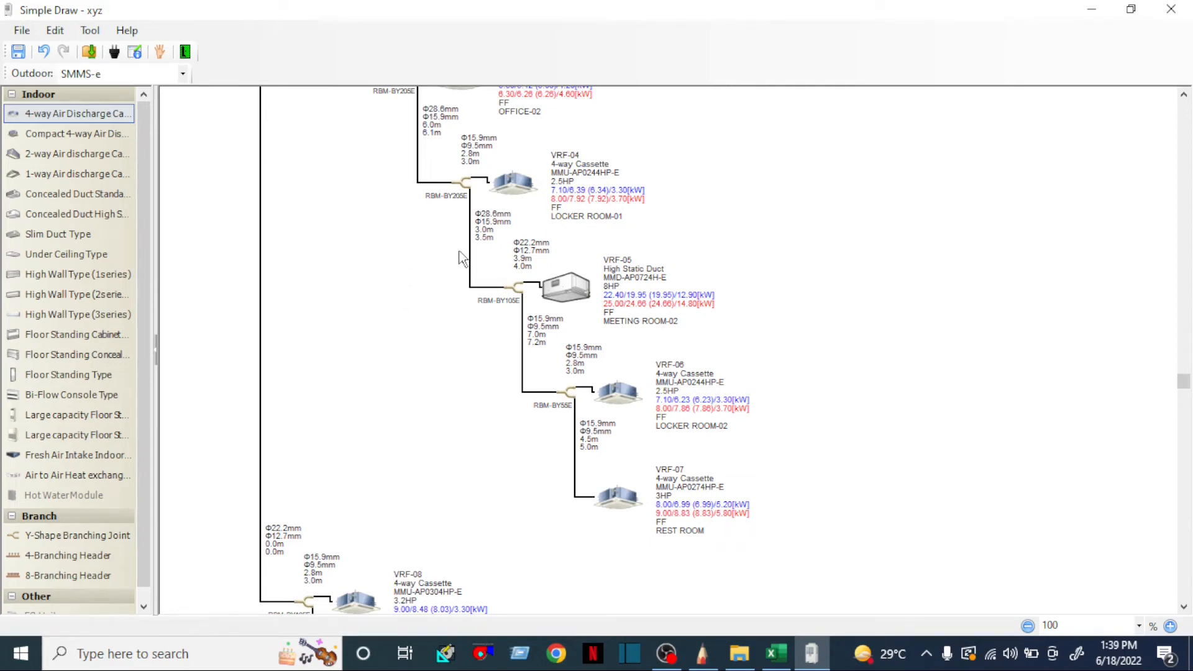
# Check the floor layout sketch and set joint Y-3 before VRF-08 to 8.0 m actual and 8.5 m equivalent pipe length.
pyautogui.scroll(10, 415, 341)
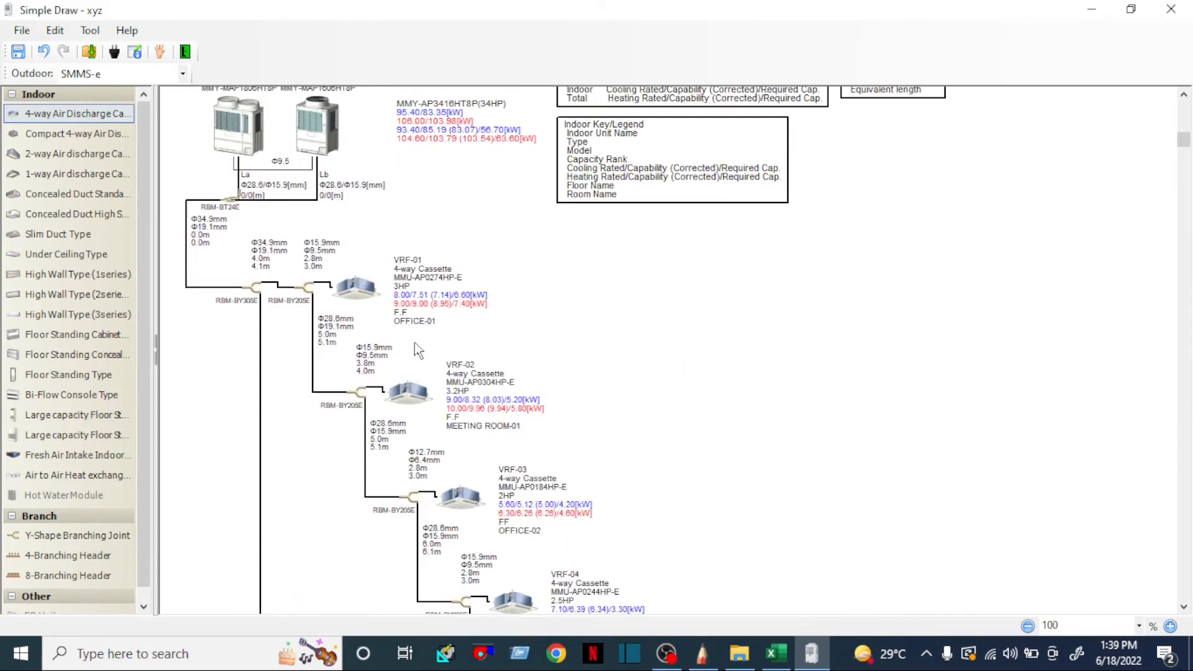
pyautogui.scroll(-12, 289, 348)
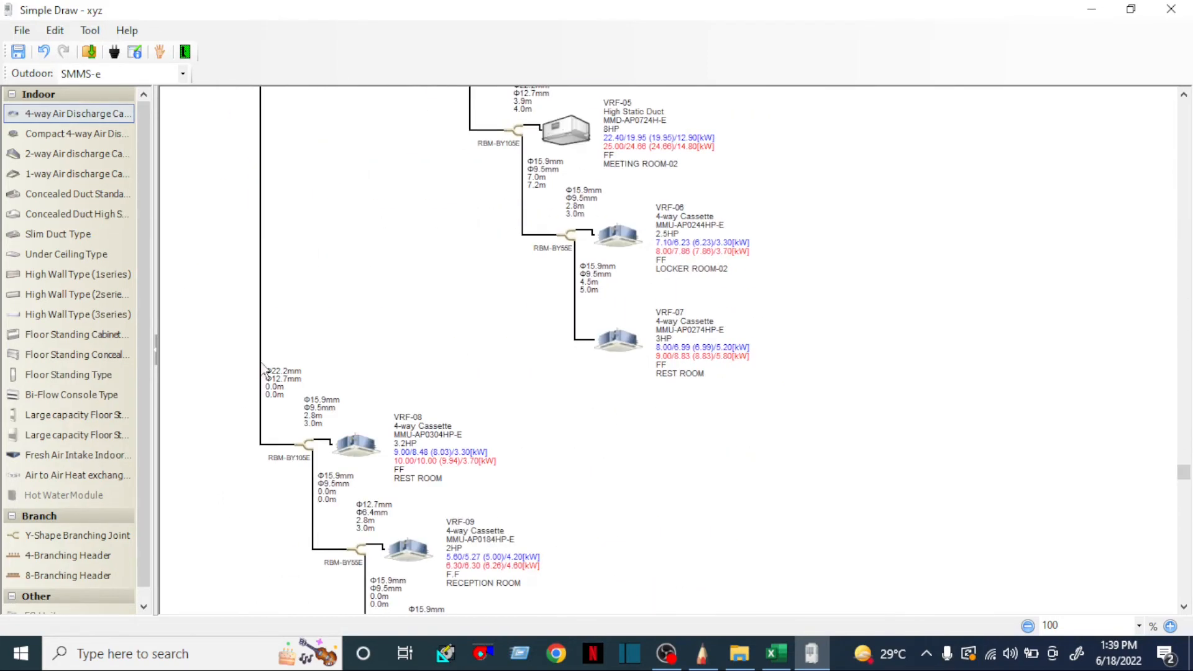
pyautogui.doubleClick(306, 444)
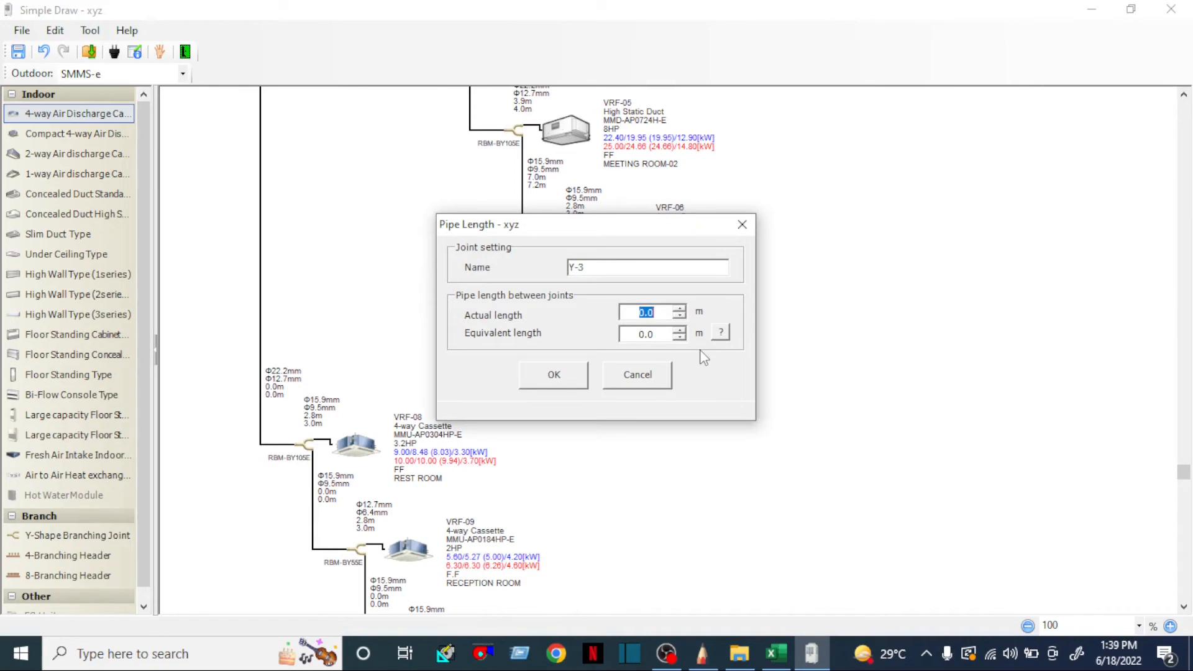
pyautogui.click(702, 653)
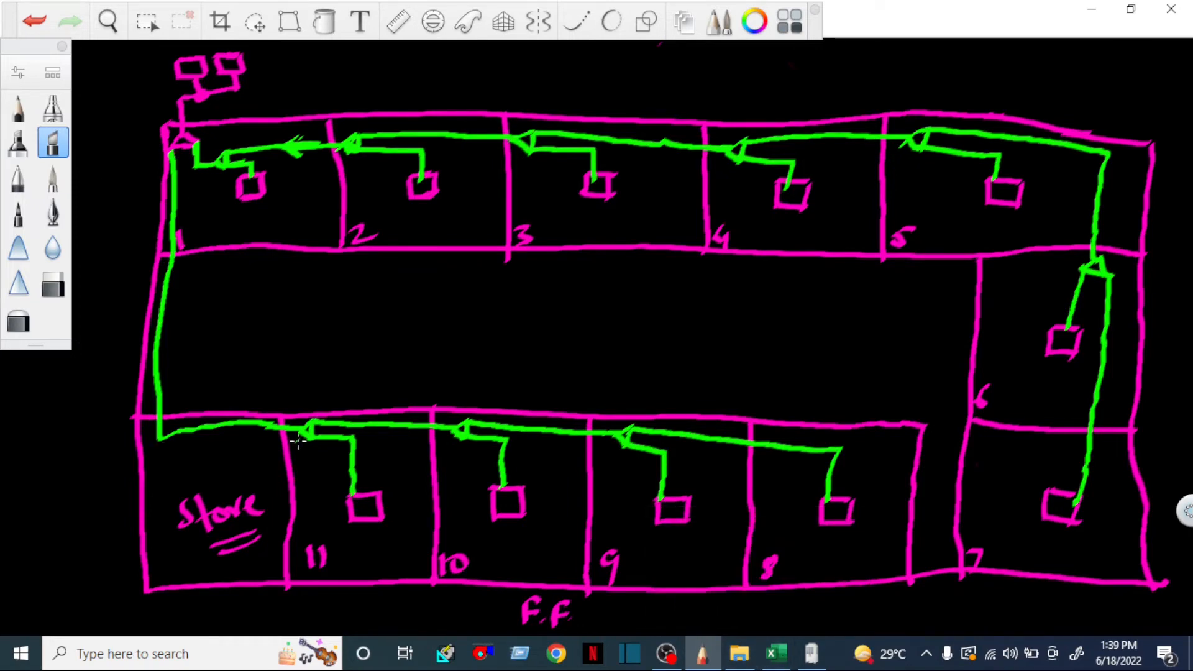
pyautogui.click(811, 652)
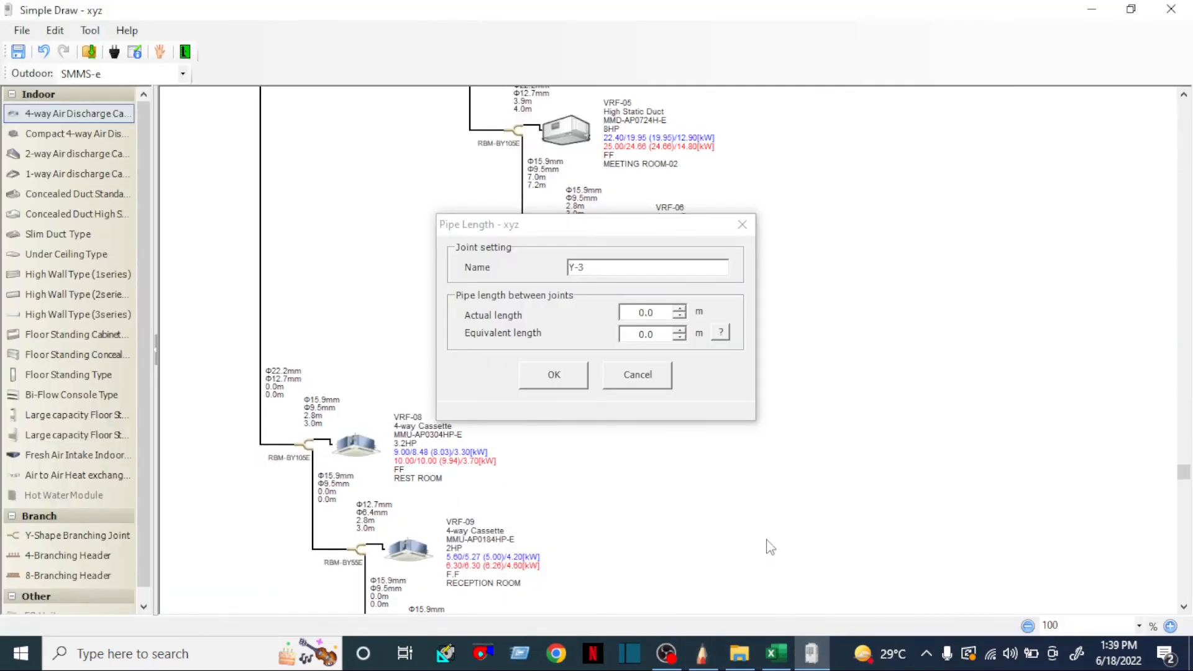
pyautogui.doubleClick(671, 309)
pyautogui.write('8')
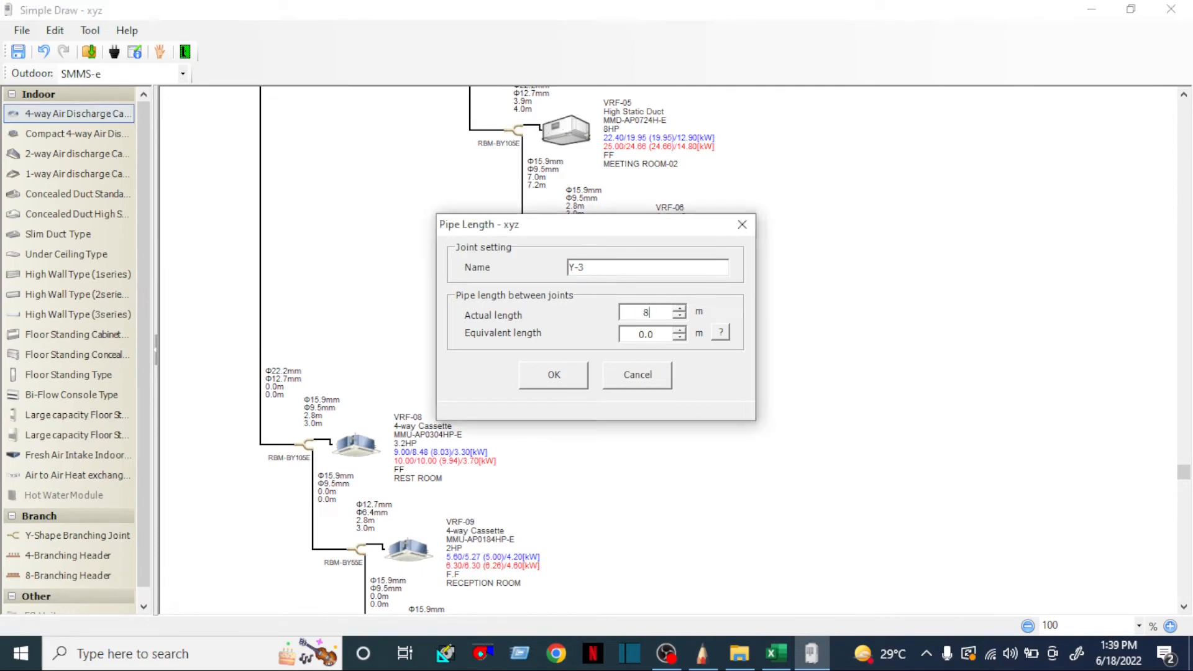
pyautogui.press('Tab')
pyautogui.write('8.5')
pyautogui.click(540, 376)
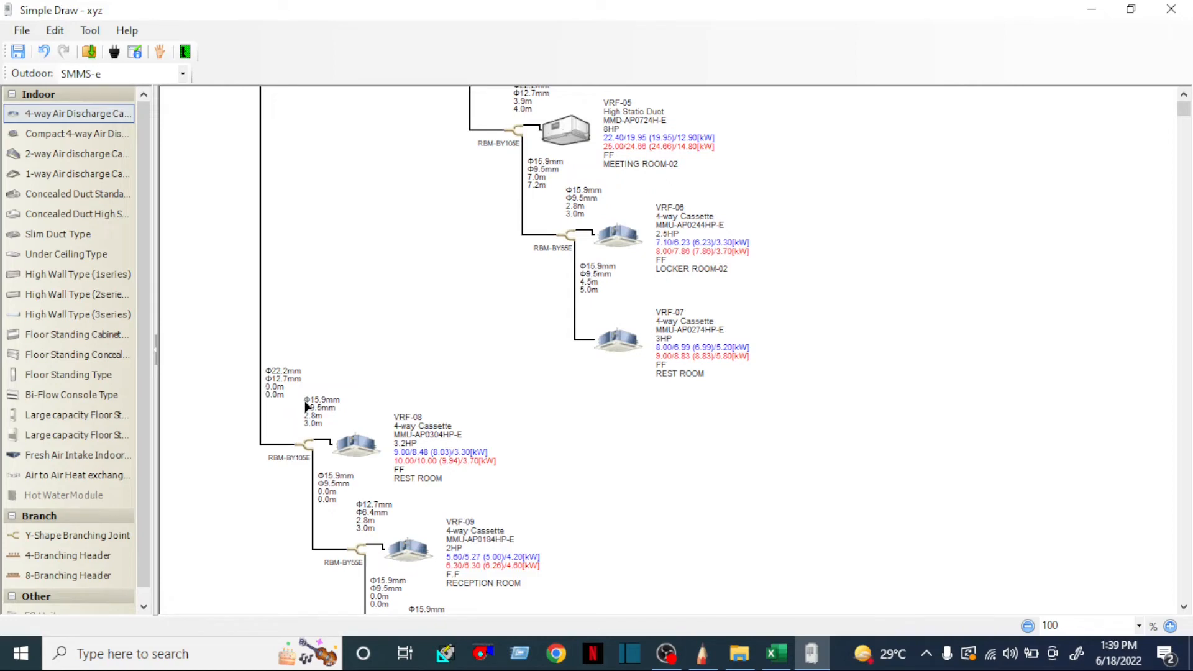
# Set the pipe length of joint Y-4, the joint before VRF-09, to 2.5 m actual and 2.6 m equivalent.
pyautogui.scroll(-3, 348, 472)
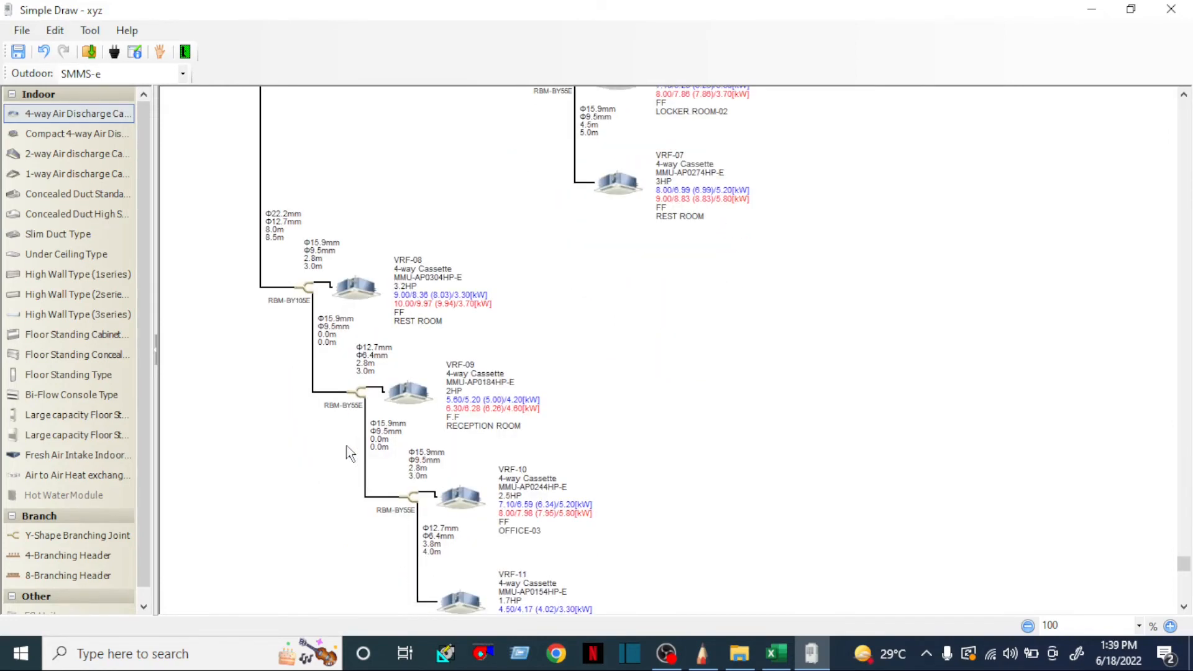
pyautogui.doubleClick(360, 393)
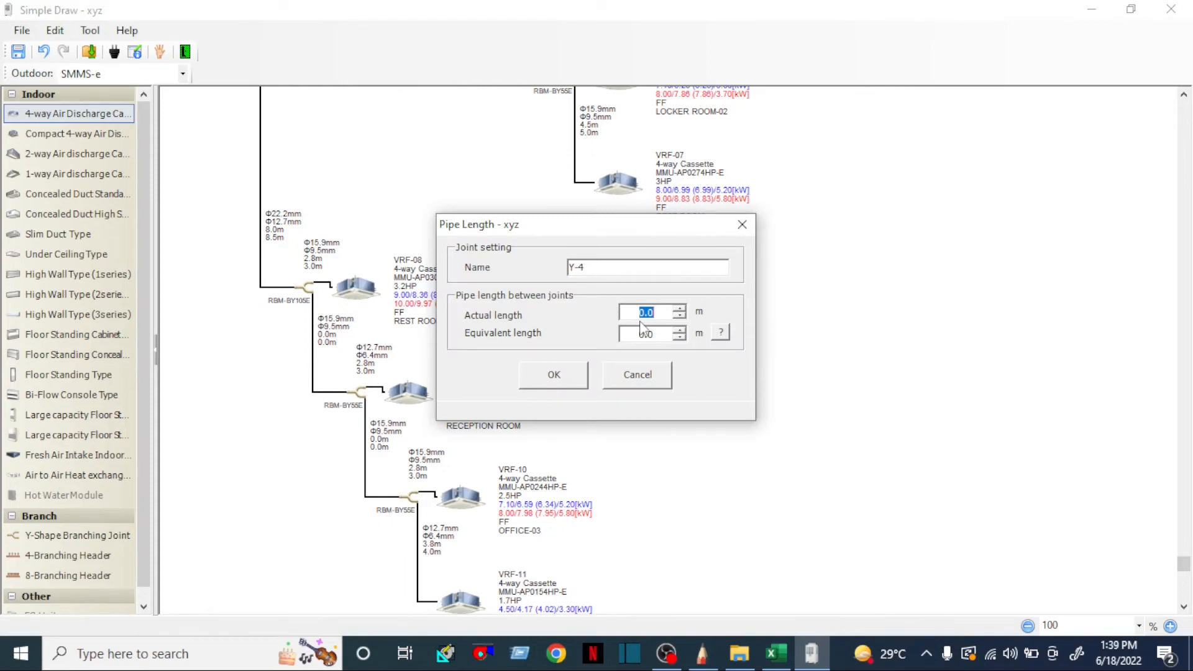
pyautogui.write('25.')
pyautogui.press('BackSpace')
pyautogui.press('BackSpace')
pyautogui.write('.5')
pyautogui.press('Tab')
pyautogui.write('2.6')
pyautogui.click(568, 387)
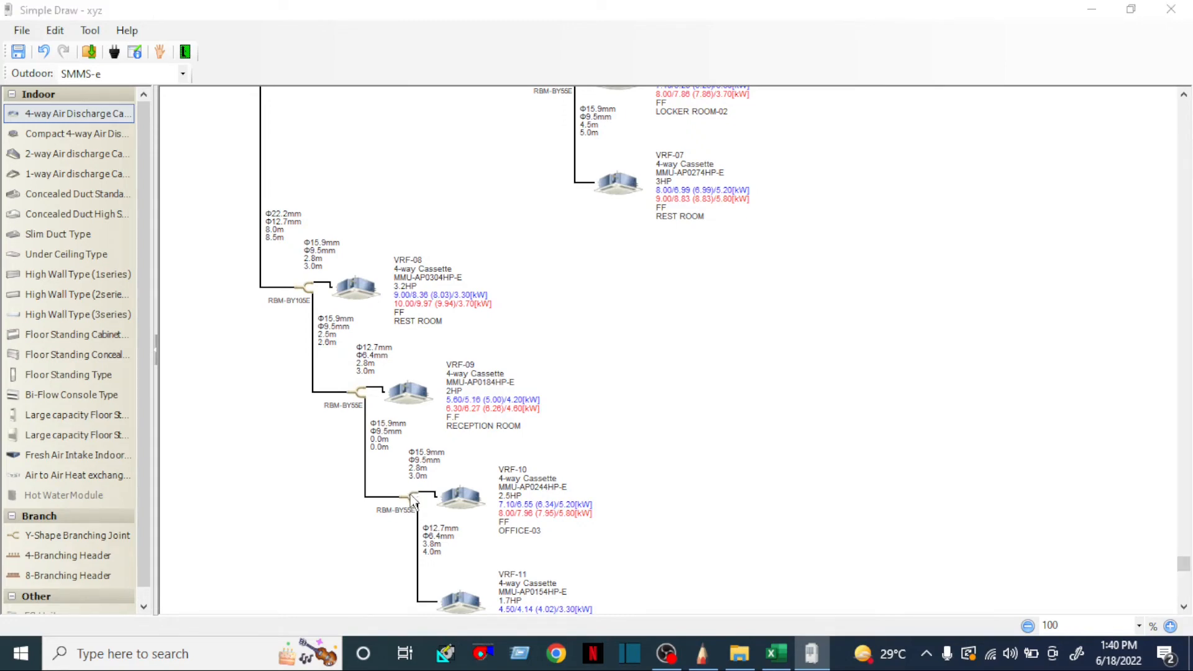
# Set the pipe length of joint Y-5, the joint before VRF-10, to 3.0 m actual and 3.2 m equivalent.
pyautogui.doubleClick(412, 500)
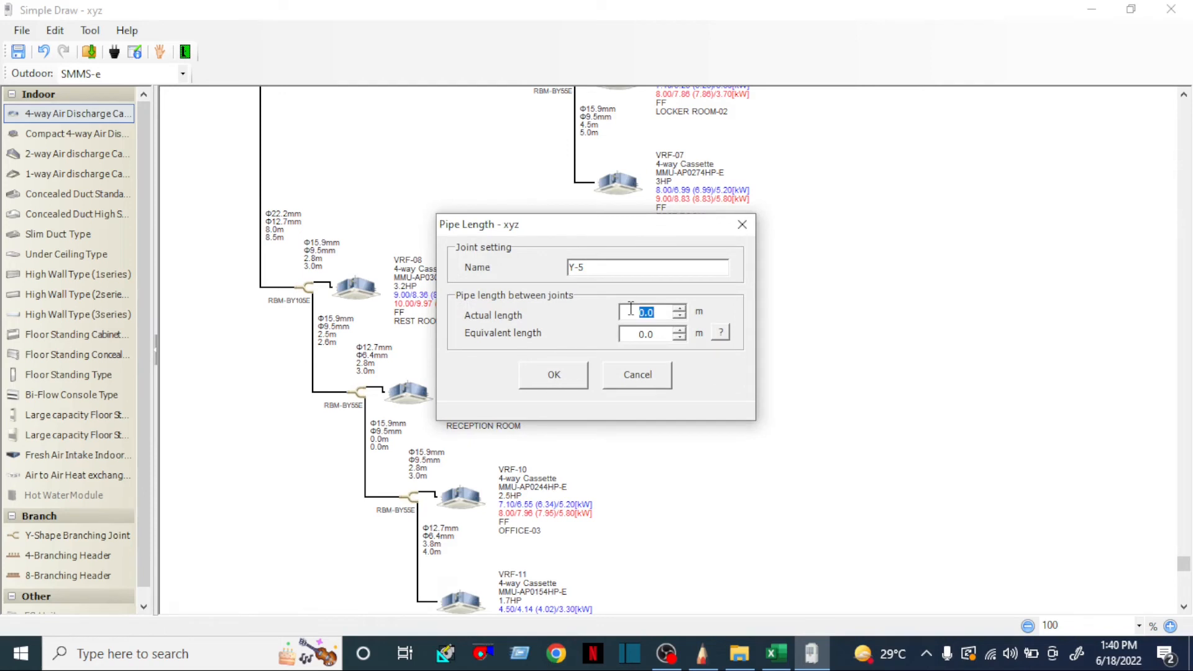
pyautogui.write('3.0')
pyautogui.press('Tab')
pyautogui.write('3.2')
pyautogui.click(553, 379)
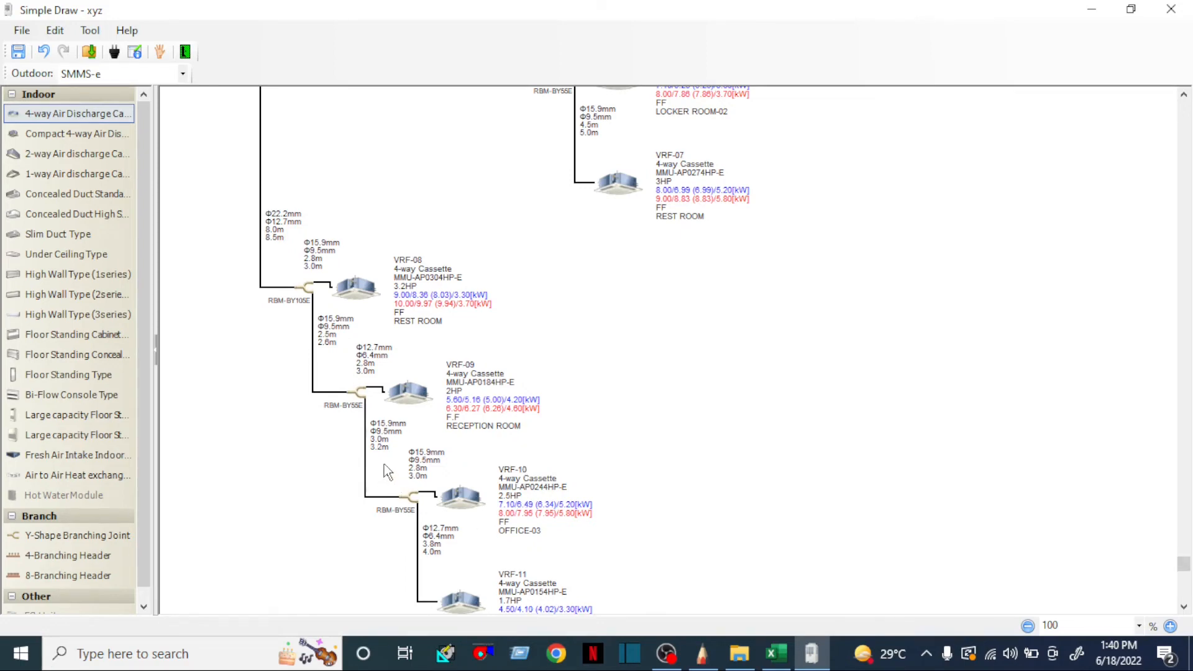
# Review the joint pipe lengths across the whole diagram and inspect the settings of joint Y-2 after the outdoor units.
pyautogui.scroll(-1, 388, 472)
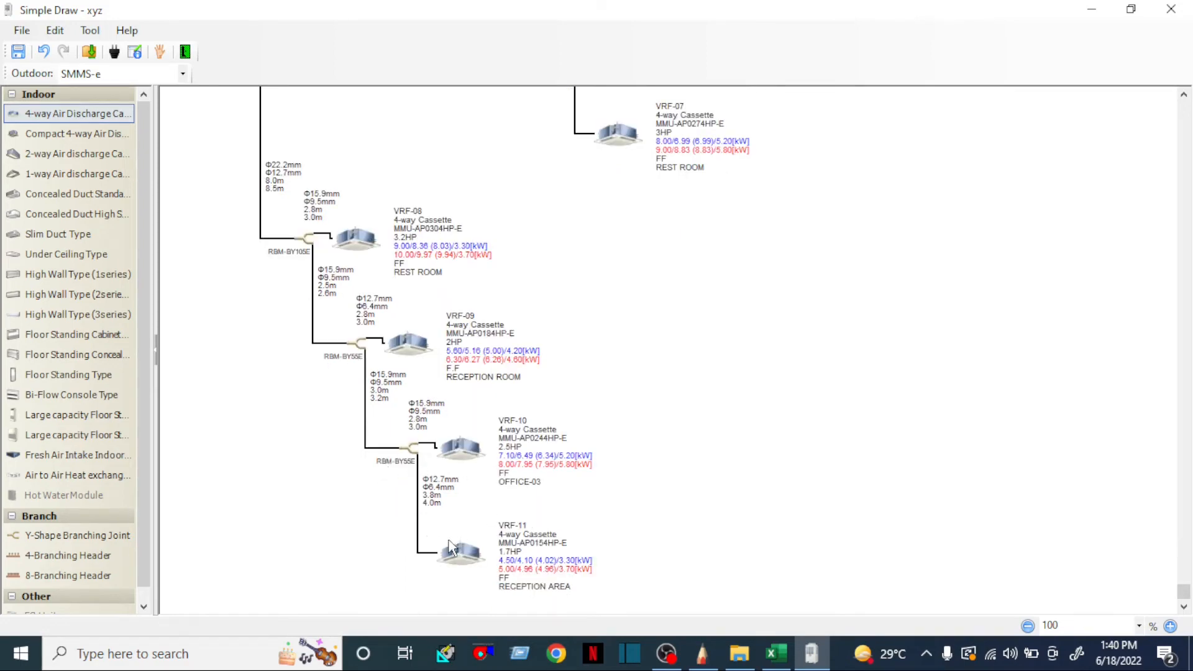
pyautogui.scroll(2, 449, 542)
pyautogui.scroll(-2, 416, 562)
pyautogui.scroll(10, 382, 424)
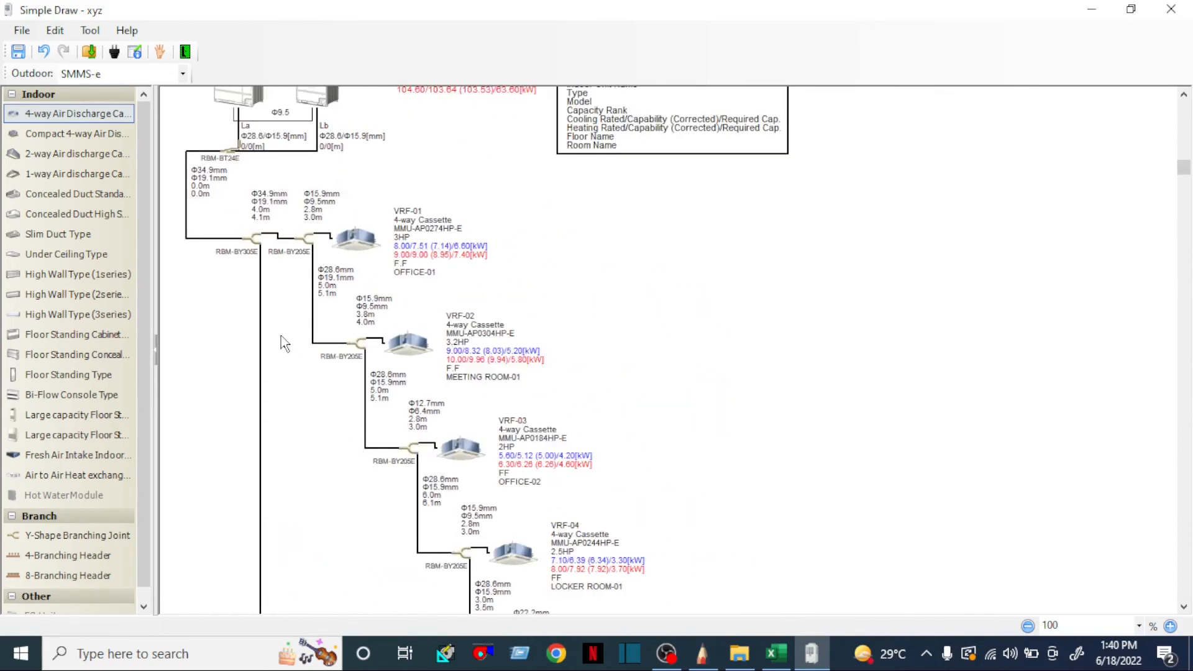
pyautogui.scroll(2, 280, 341)
pyautogui.doubleClick(252, 341)
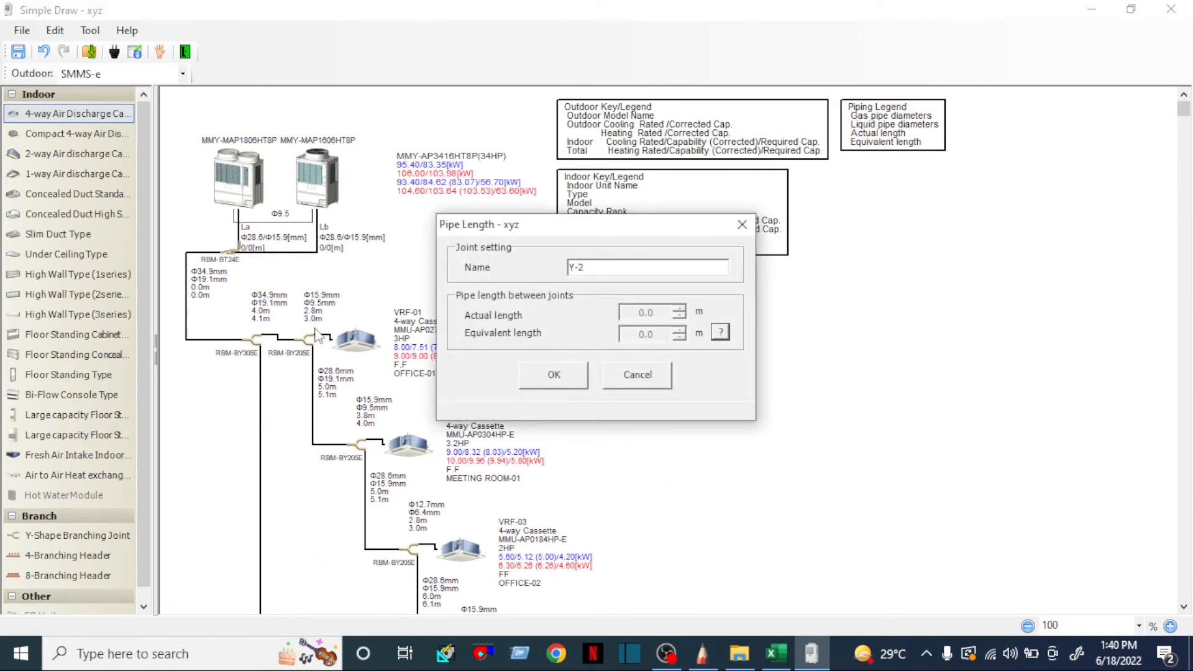
pyautogui.click(741, 227)
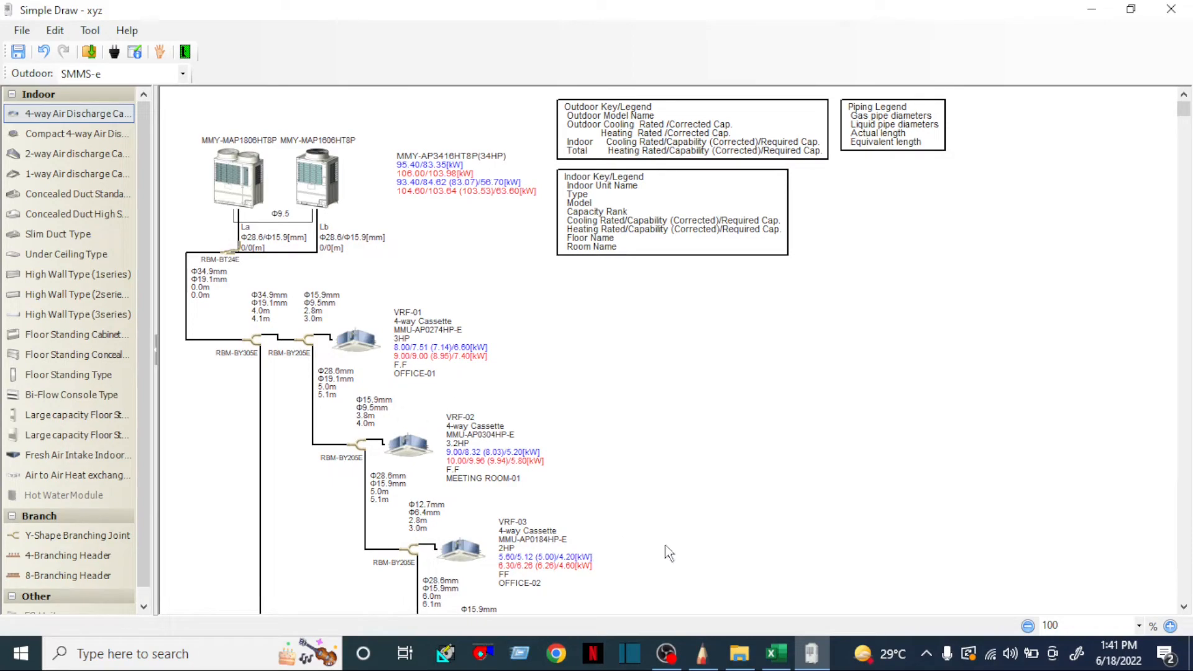
# Switch to the Excel selection sheet and examine the judgment result table's total corrected cooling and heating capacities.
pyautogui.click(717, 559)
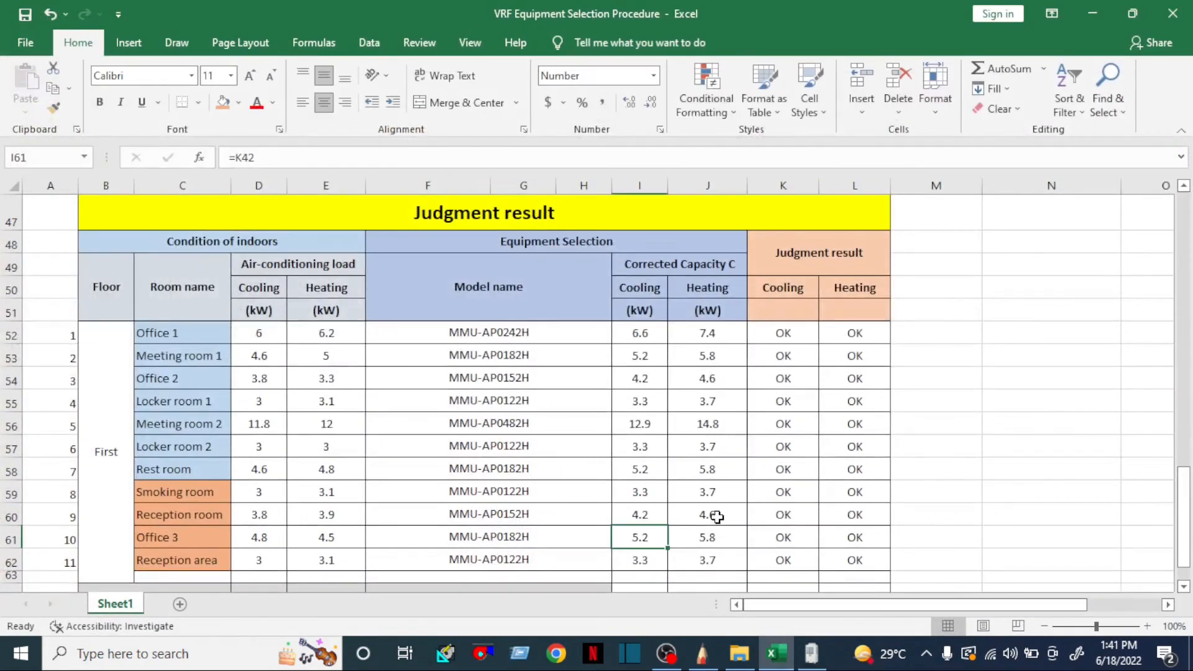
pyautogui.scroll(-1, 718, 517)
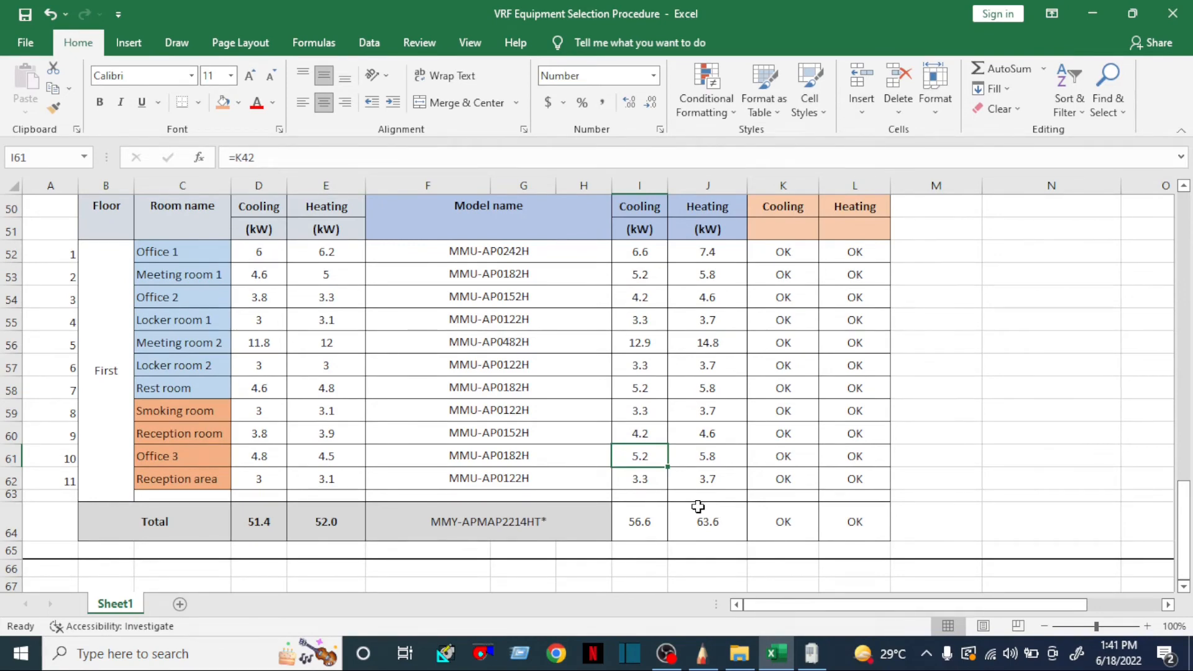
pyautogui.hotkey('alt', 'Tab')
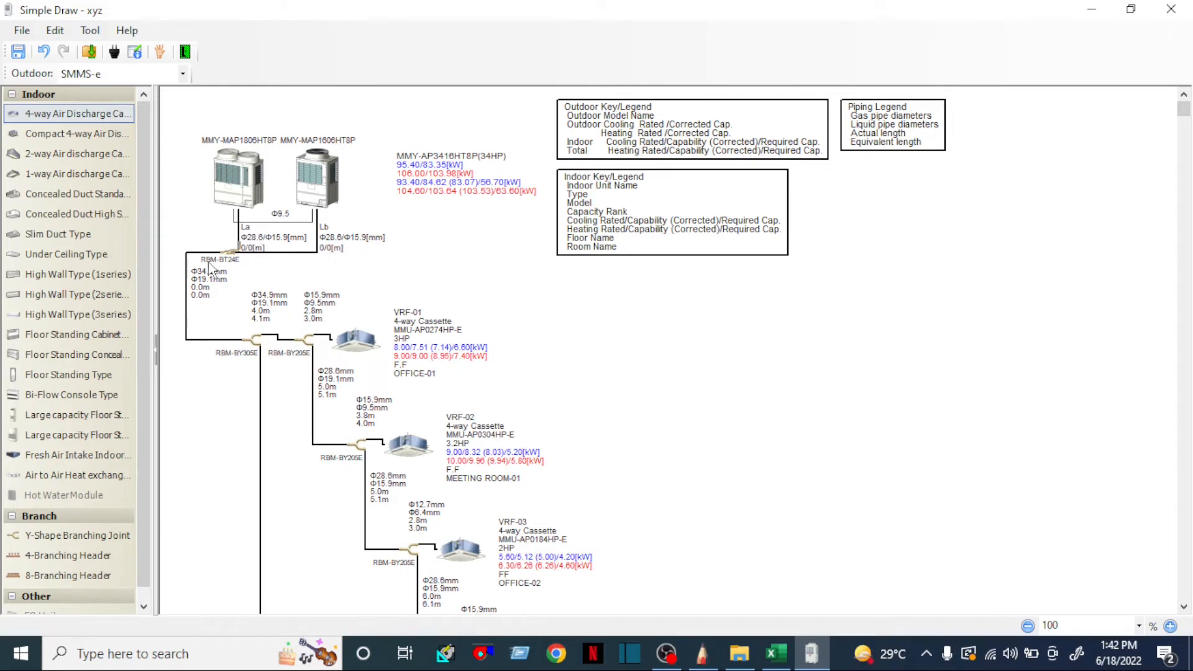
# Open the outdoor unit's information and set the refrigerant cycle number to 1 and the cycle name to CIRCUIT-01.
pyautogui.doubleClick(242, 179)
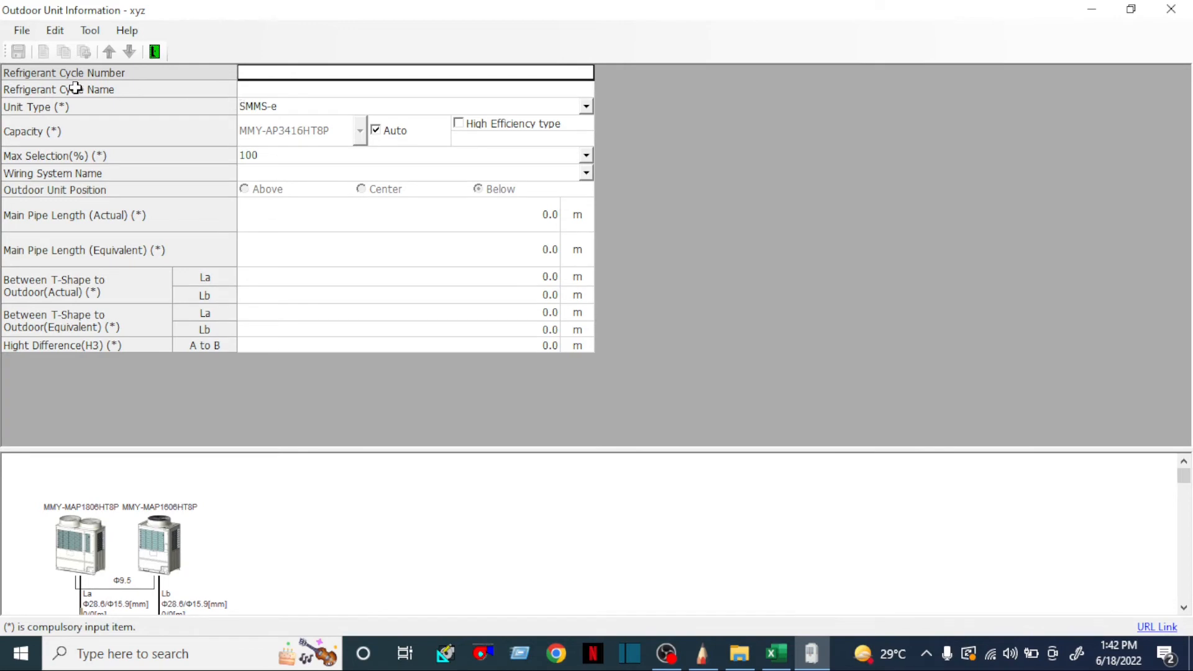
pyautogui.click(265, 91)
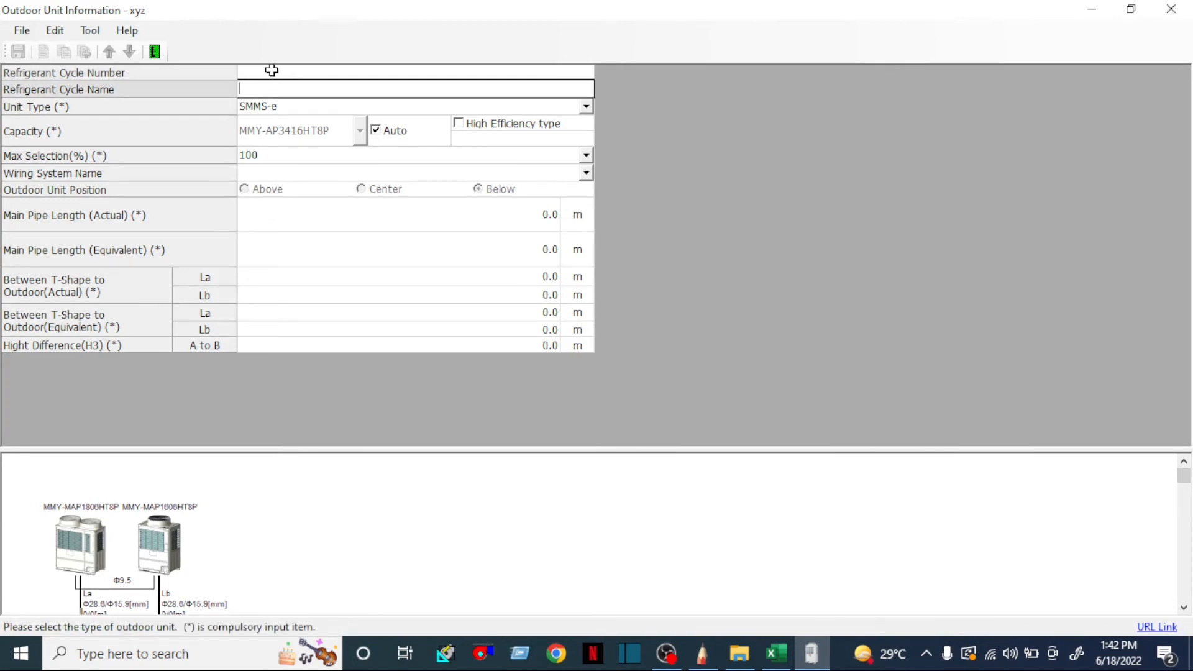
pyautogui.click(272, 70)
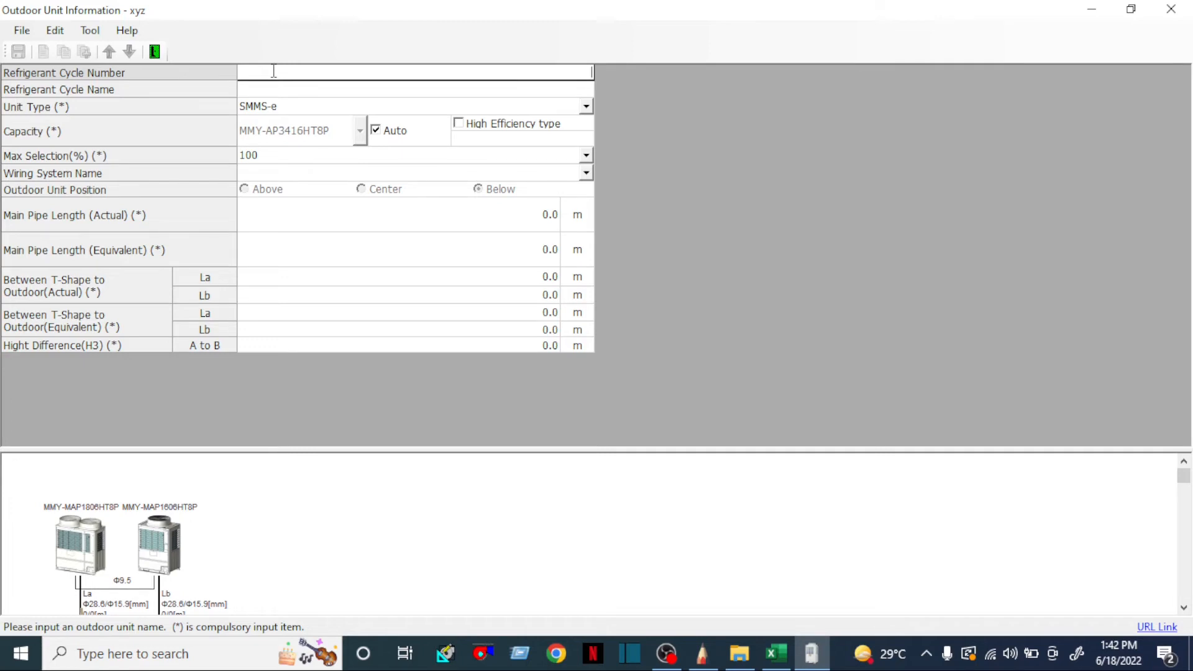
pyautogui.click(316, 90)
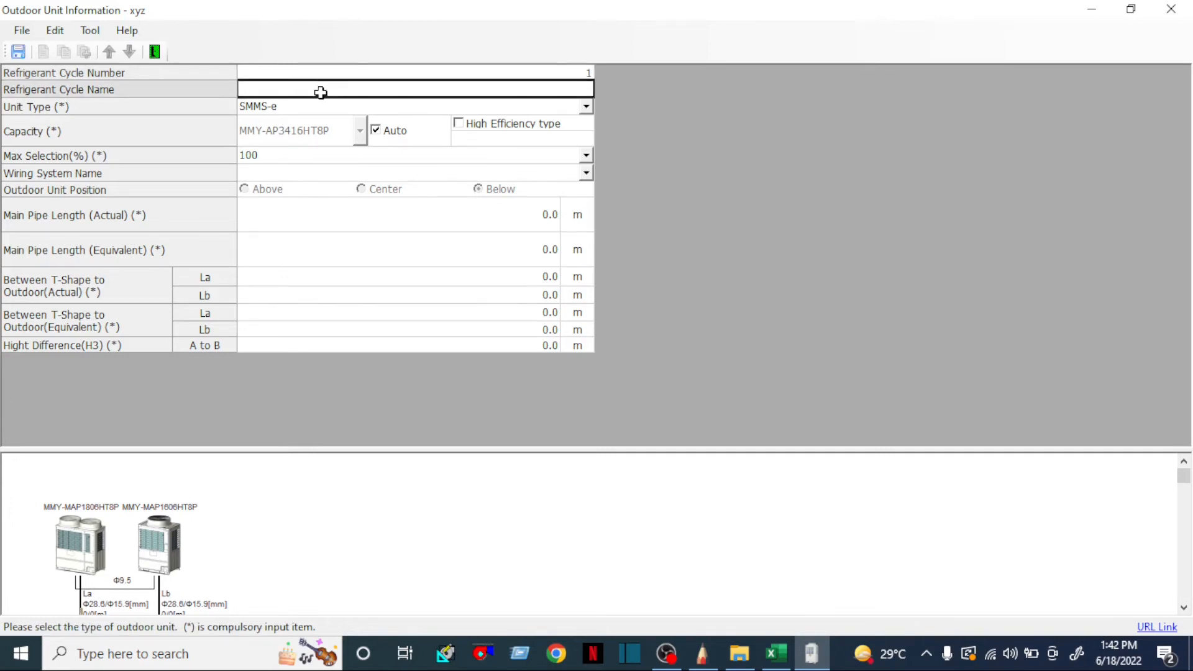
pyautogui.write('Cl')
pyautogui.write('RCUI')
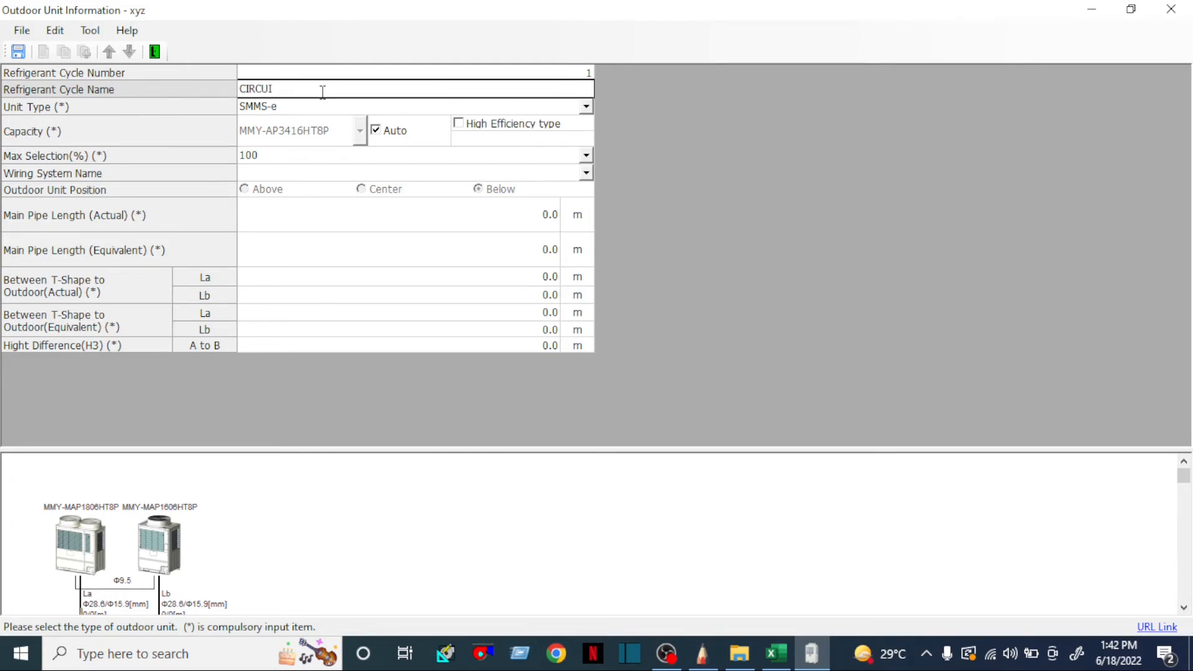
pyautogui.write('T-01')
pyautogui.click(346, 266)
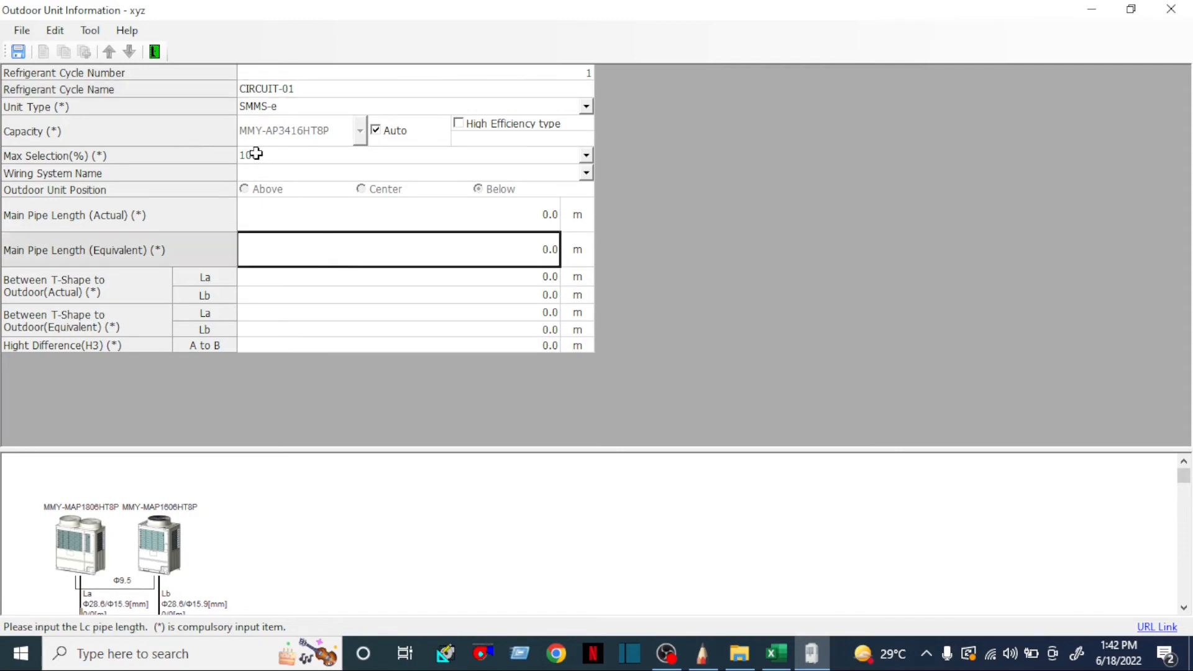
# Select SMMS-e as the outdoor unit type and 100% as the maximum selection.
pyautogui.click(586, 106)
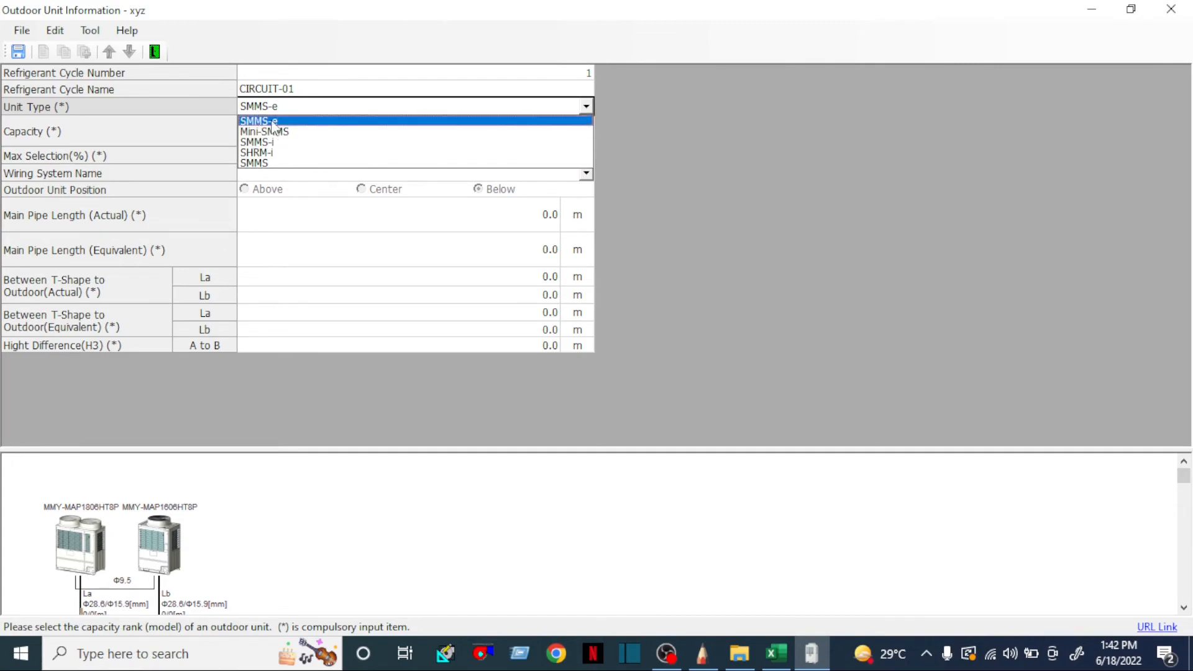
pyautogui.click(297, 121)
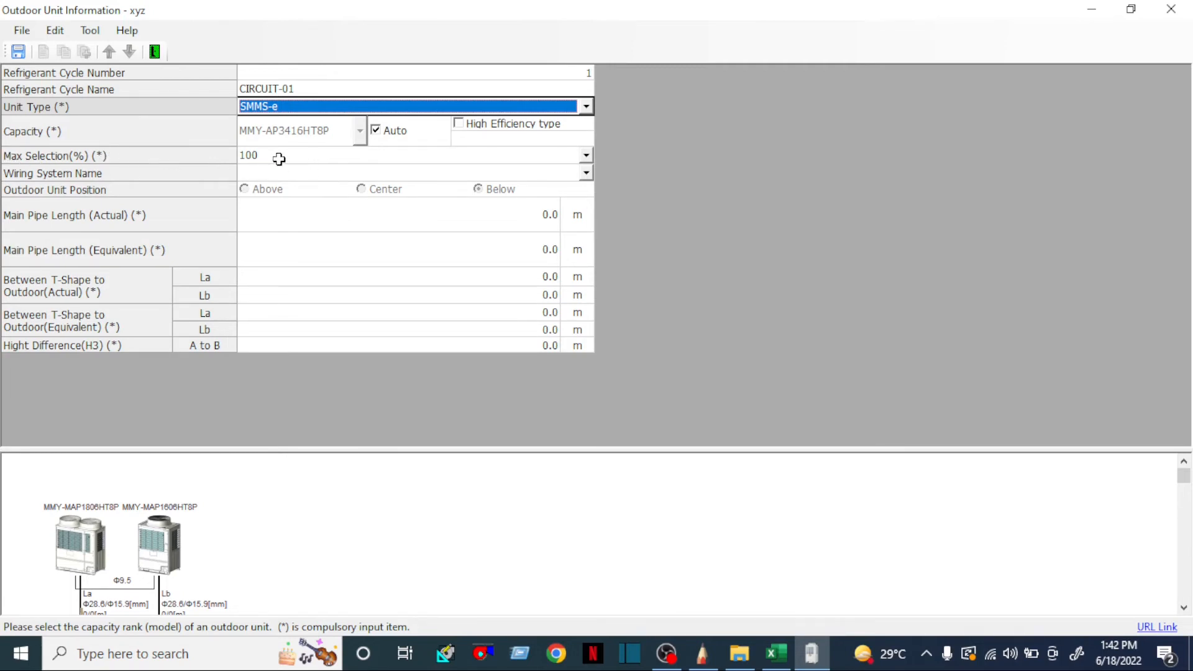
pyautogui.click(588, 155)
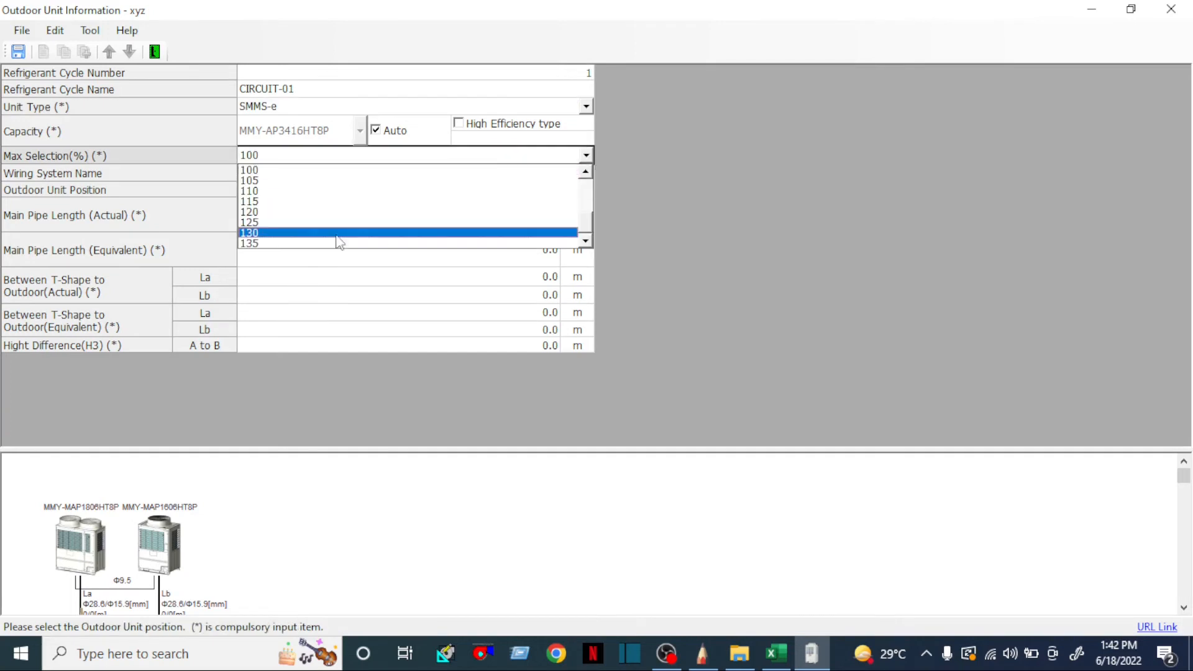
pyautogui.click(258, 157)
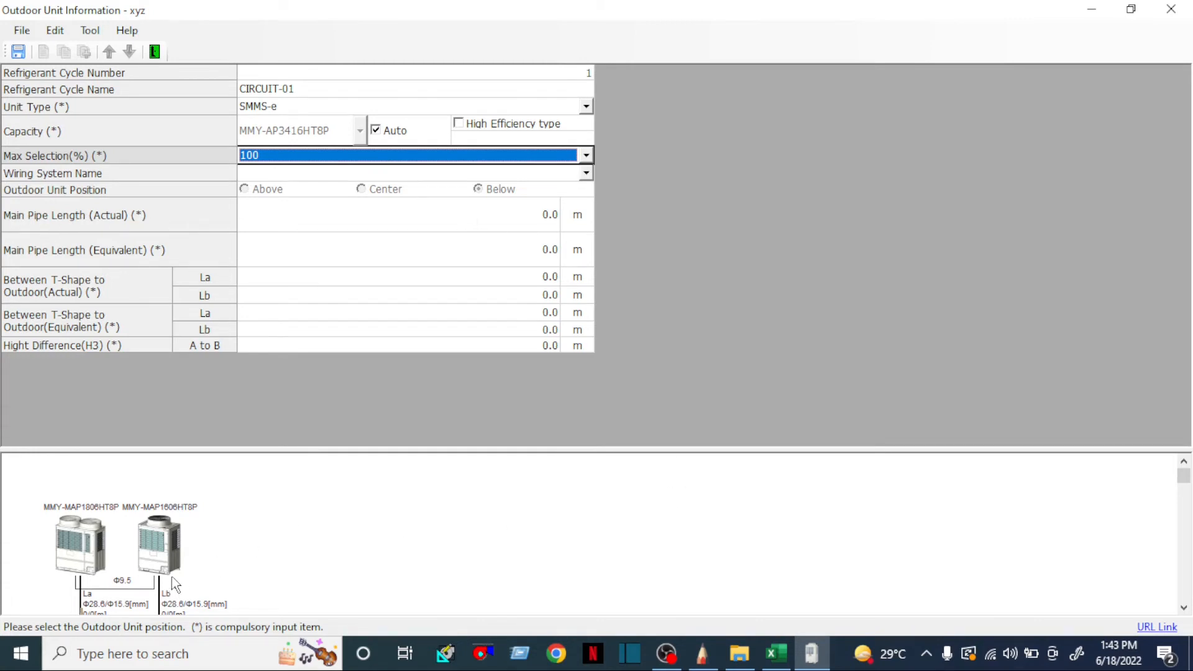
# Consult the floor piping sketch and set the outdoor unit's main pipe length to 7.0 m actual and 7.5 m equivalent.
pyautogui.scroll(-3, 172, 578)
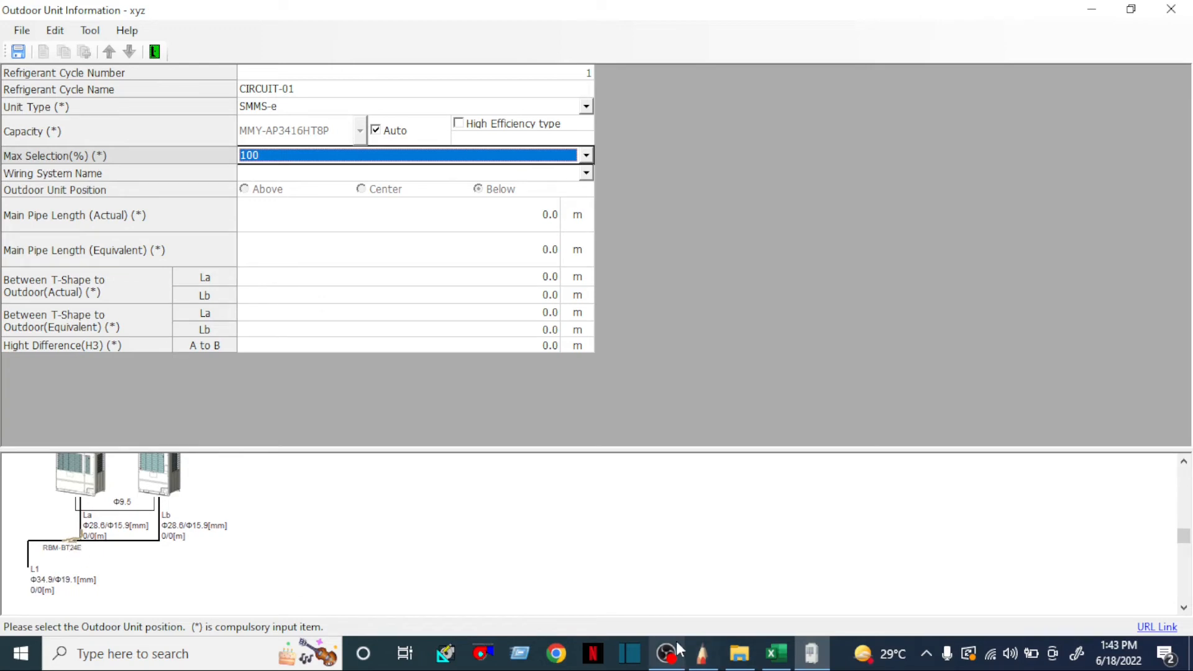
pyautogui.click(698, 652)
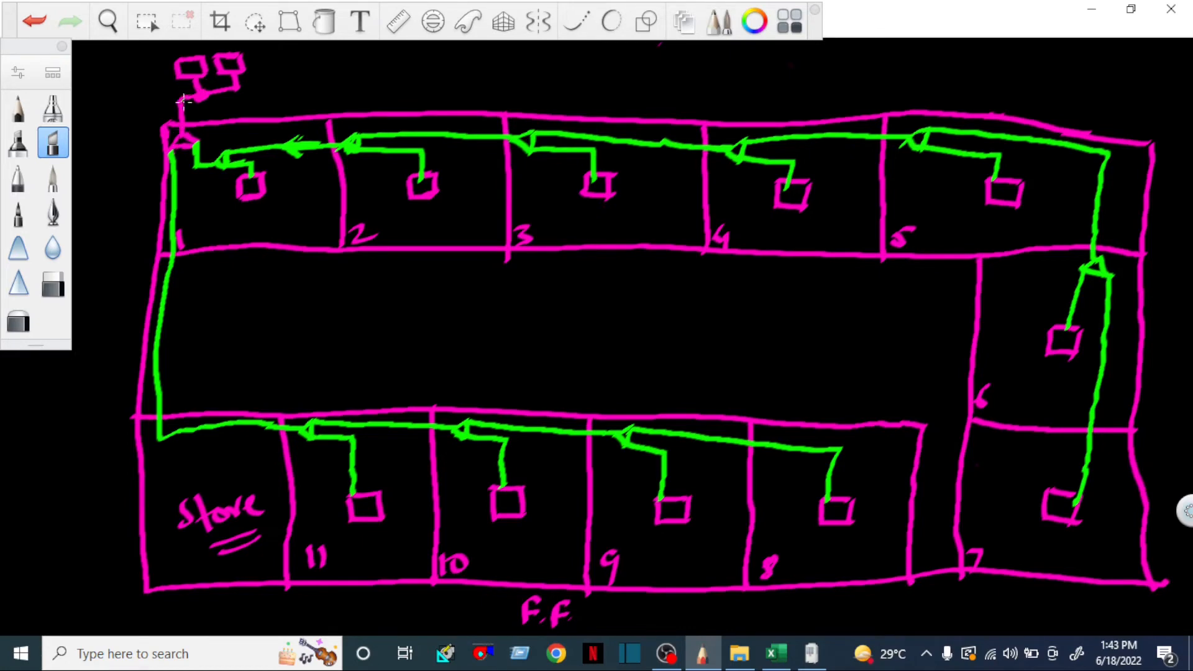
pyautogui.click(812, 654)
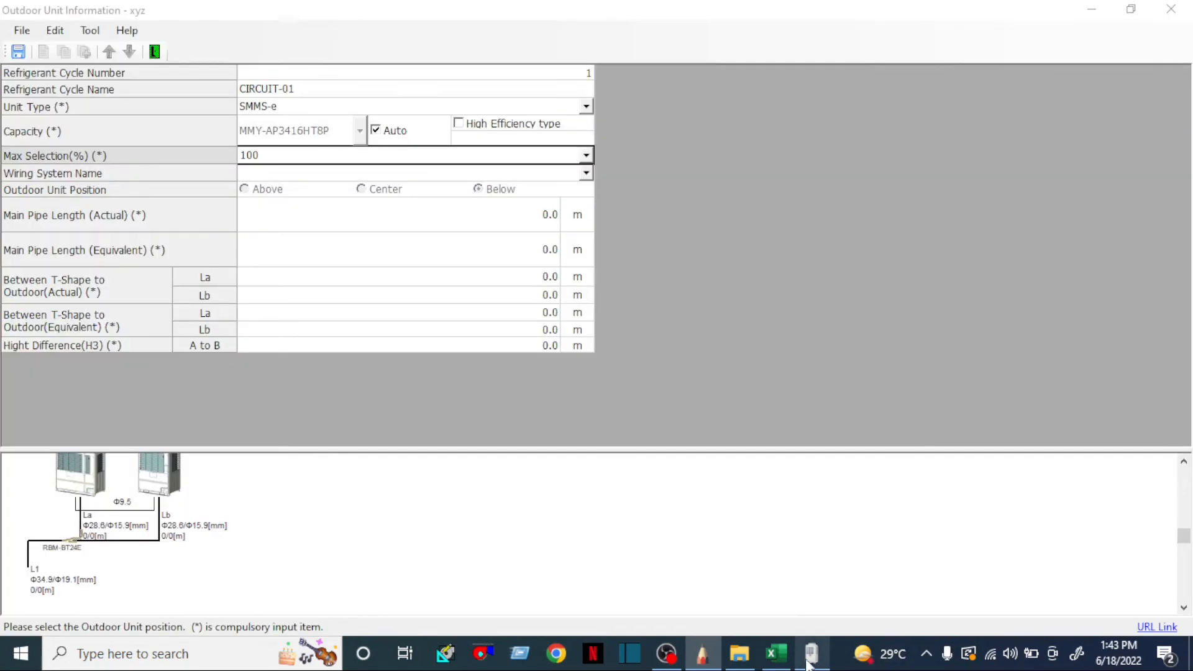
pyautogui.click(534, 212)
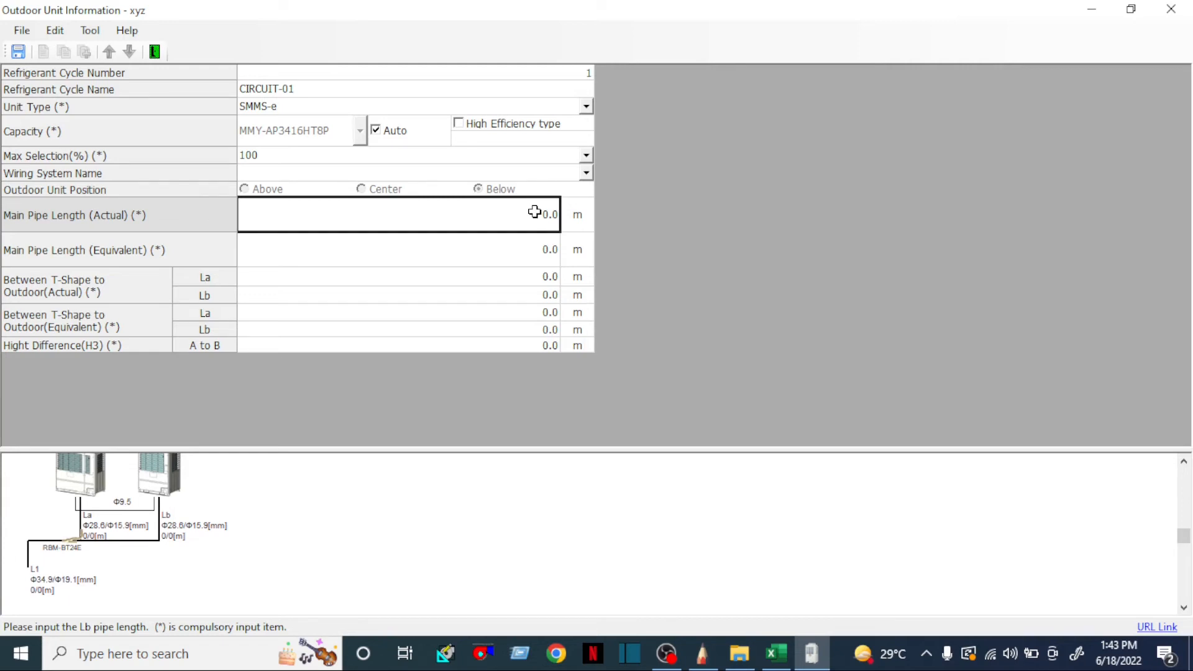
pyautogui.write('7.0')
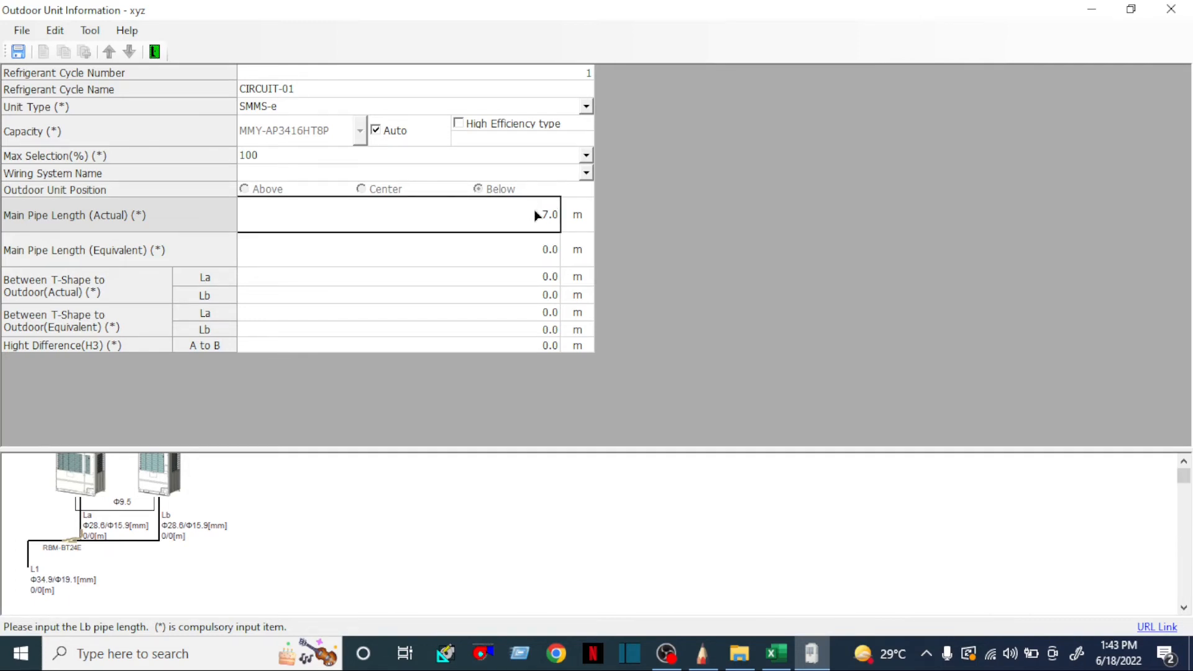
pyautogui.press('Return')
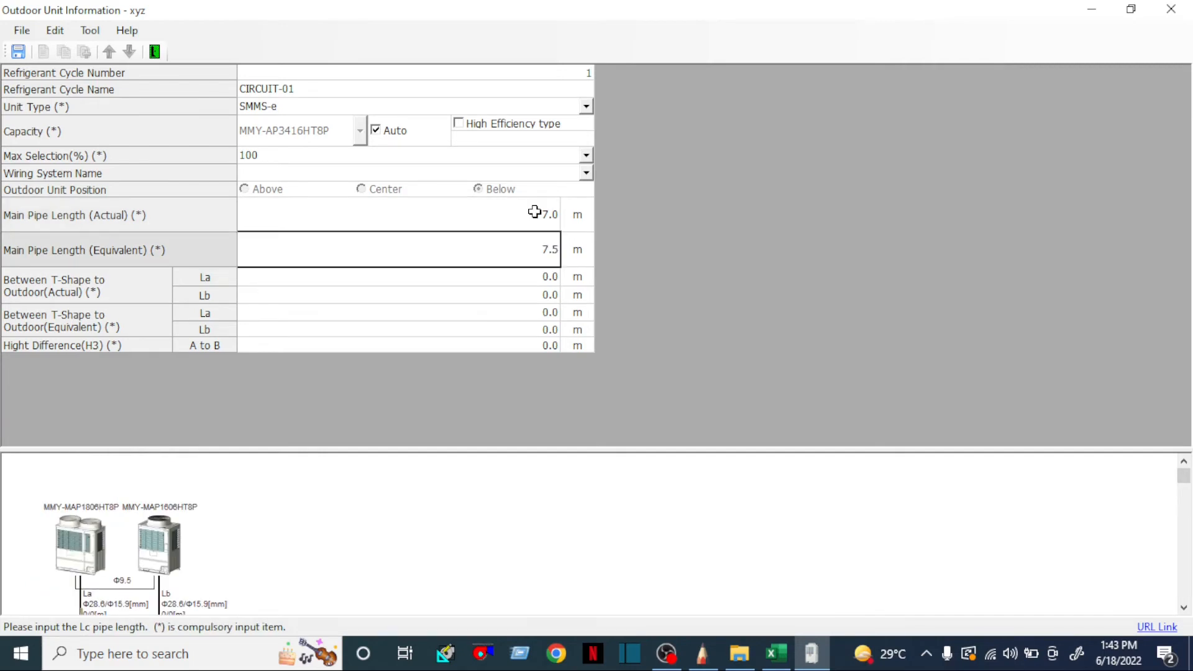
pyautogui.write('7.5')
pyautogui.press('Return')
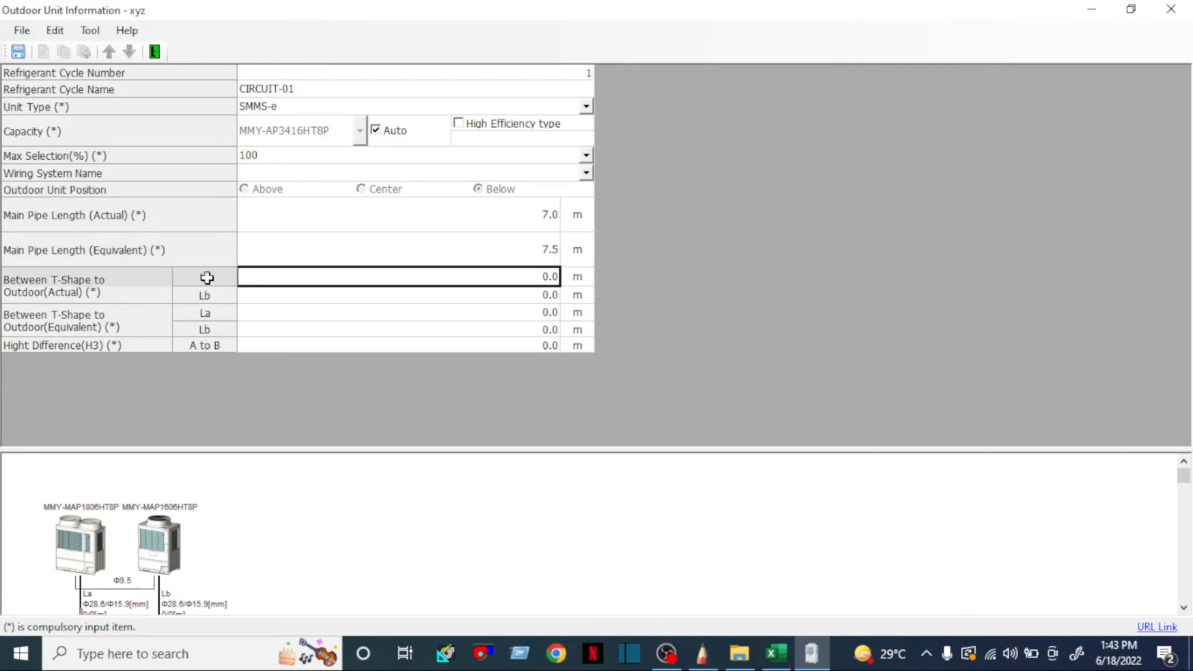
# Set the actual pipe lengths between the T-shape joint and the outdoor units to 3.0 m for La and 4.5 m for Lb.
pyautogui.scroll(-2, 213, 537)
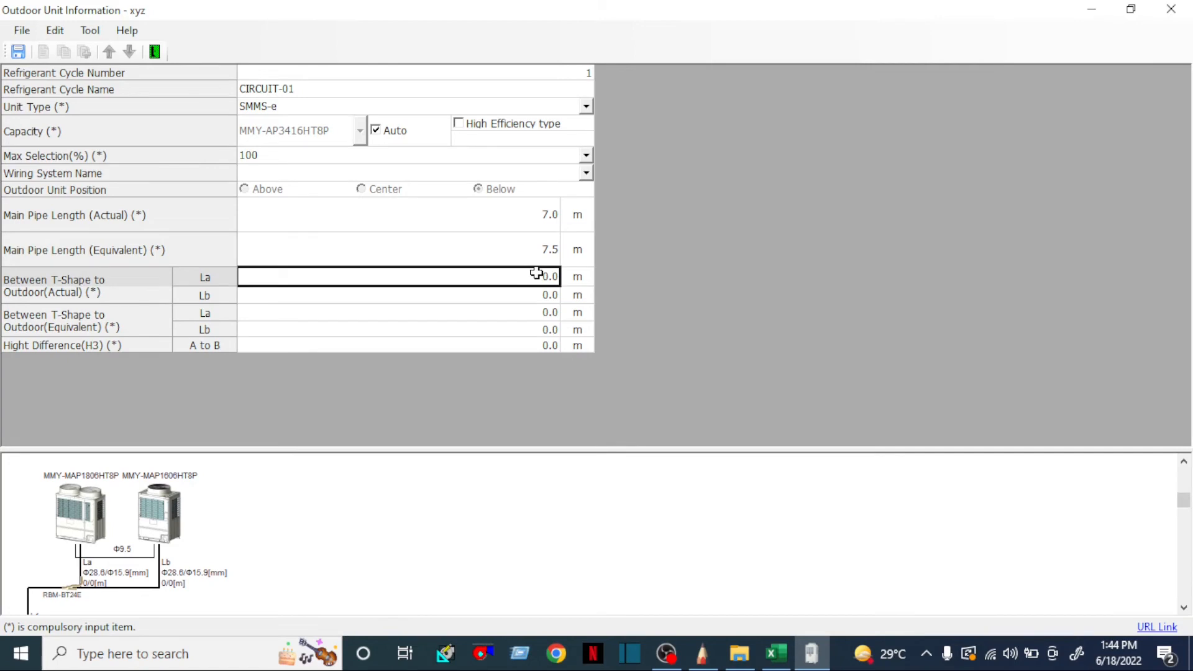
pyautogui.write('3.0')
pyautogui.press('Return')
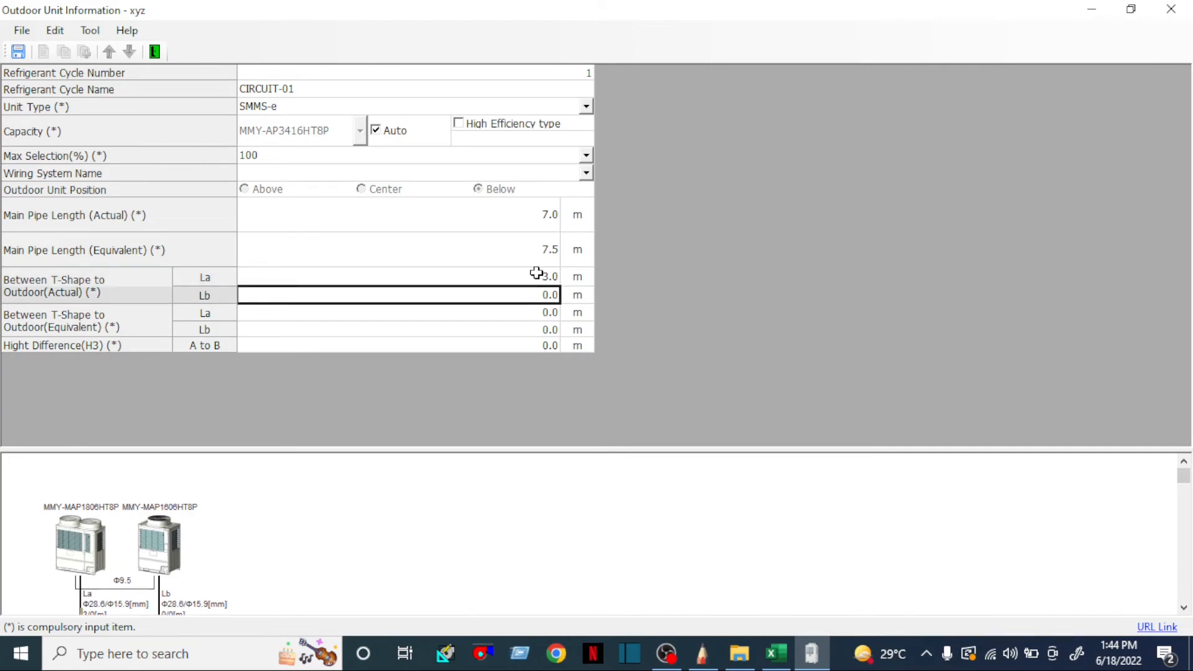
pyautogui.scroll(-1, 49, 566)
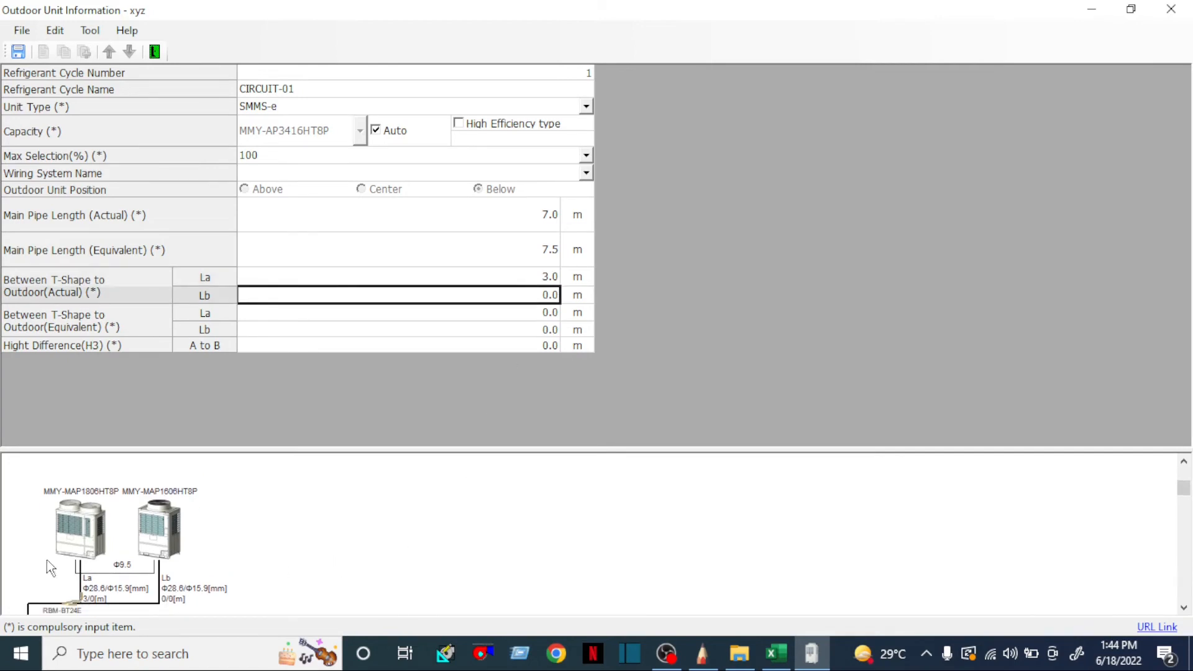
pyautogui.write('4.0')
pyautogui.press('BackSpace')
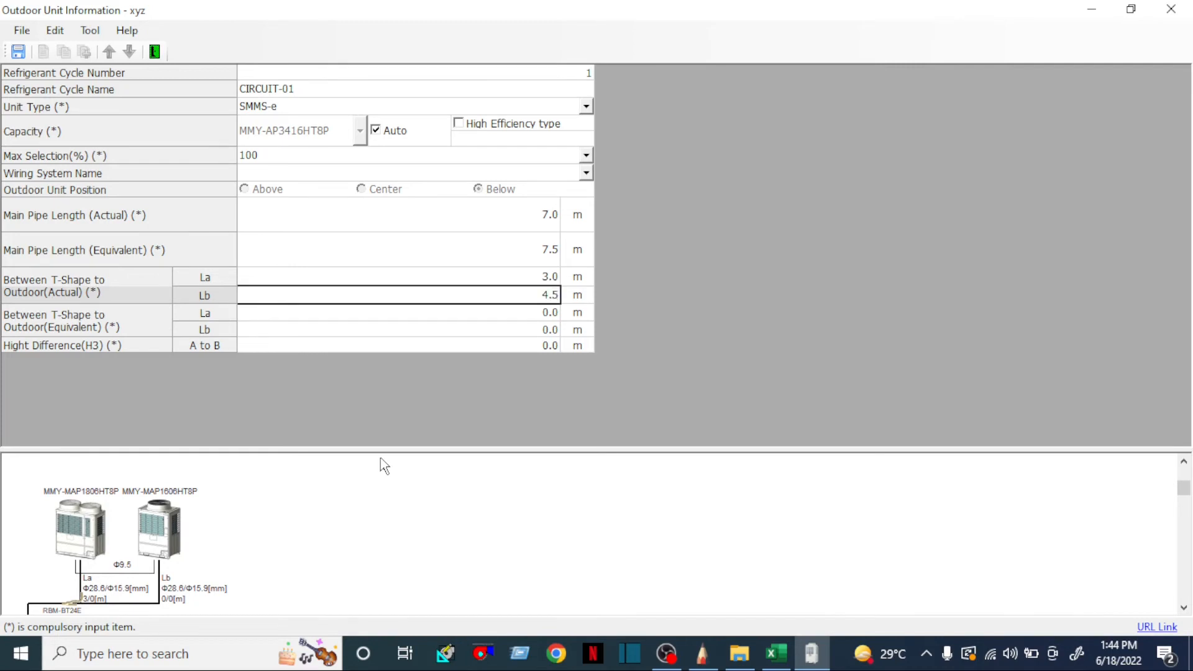
pyautogui.write('5')
pyautogui.scroll(-1, 248, 566)
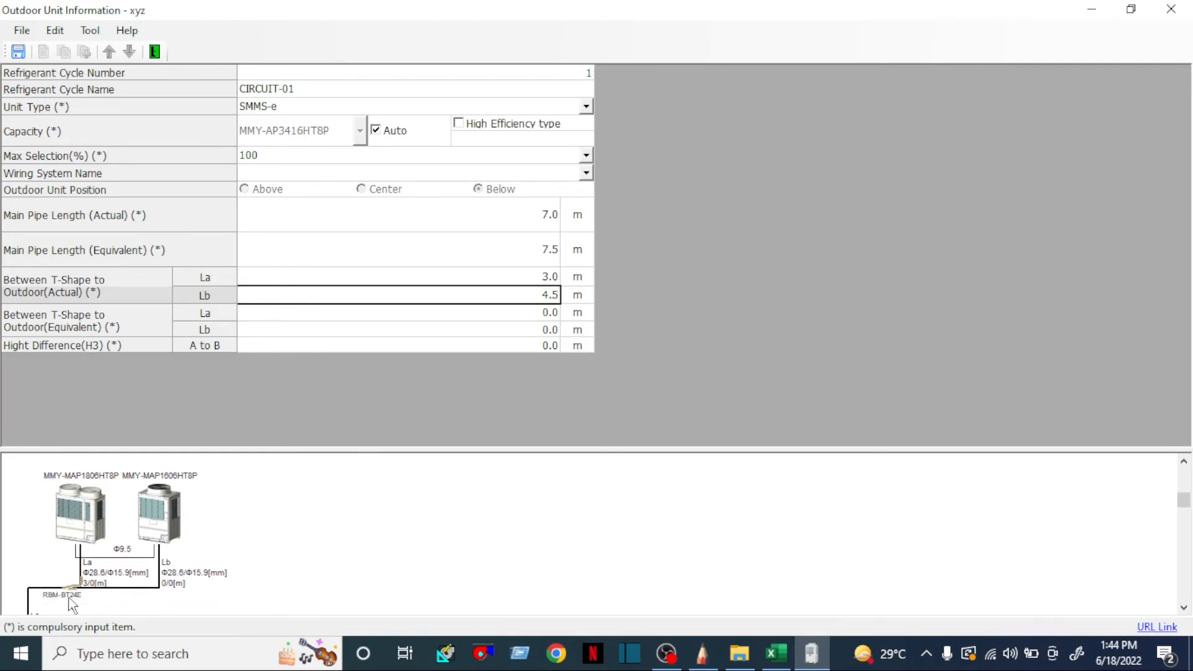
# Set the equivalent T-shape-to-outdoor pipe lengths to 3.1 m for La and 4.6 m for Lb.
pyautogui.click(530, 311)
pyautogui.write('3.1')
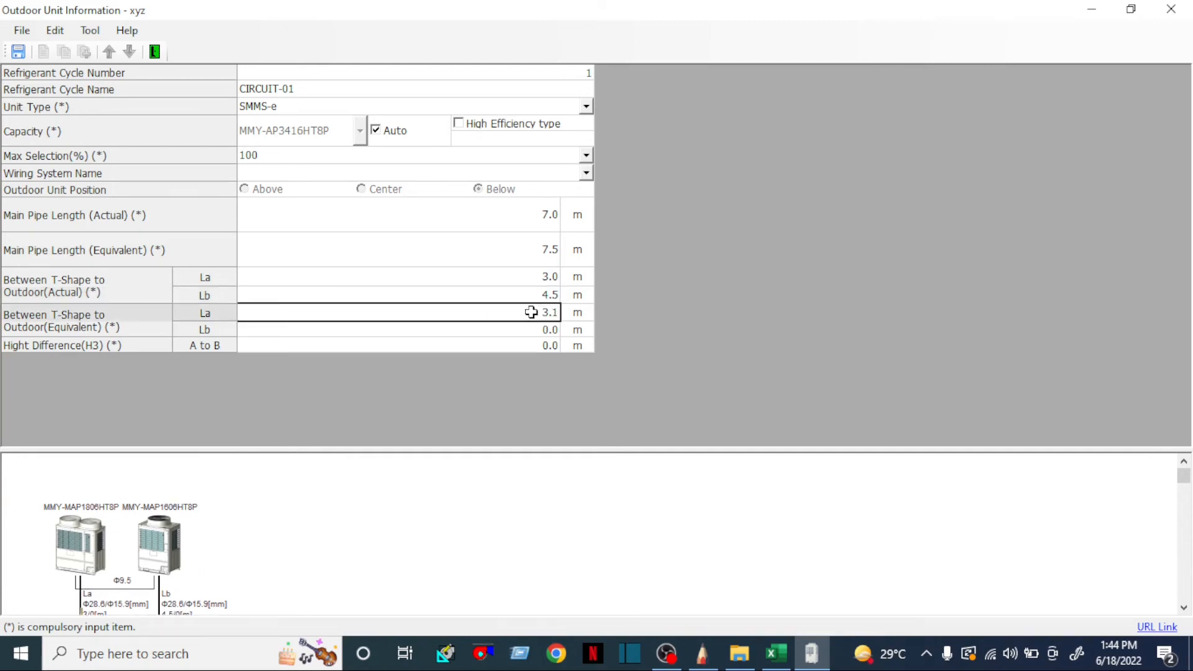
pyautogui.press('Return')
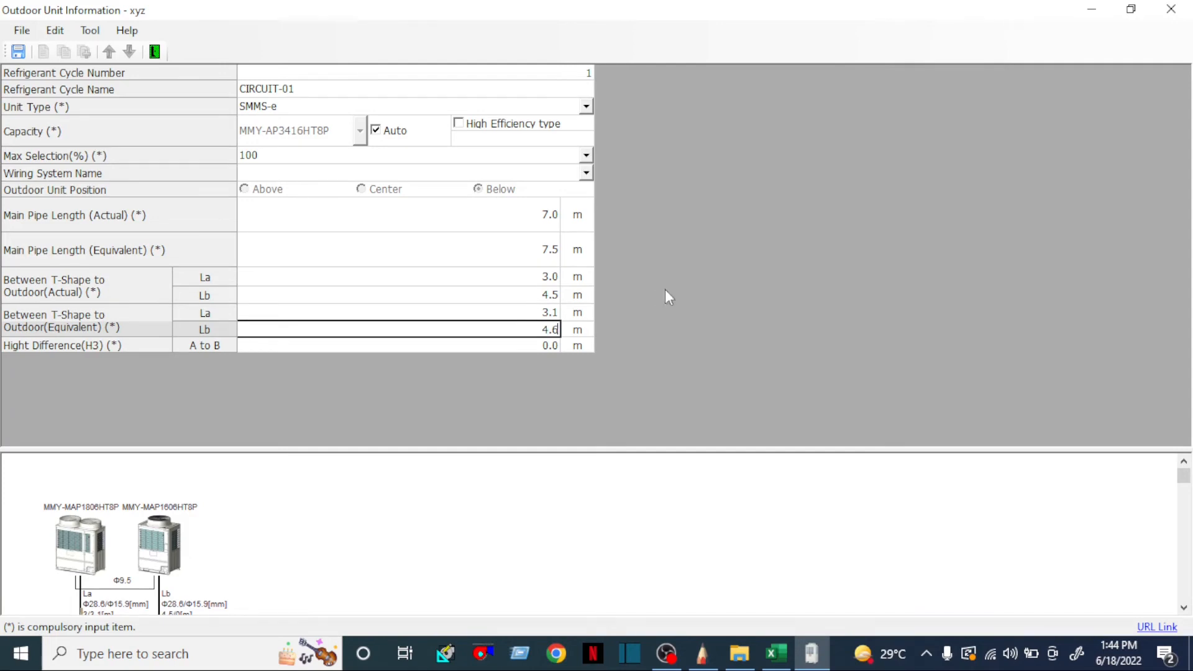
pyautogui.scroll(-4, 156, 535)
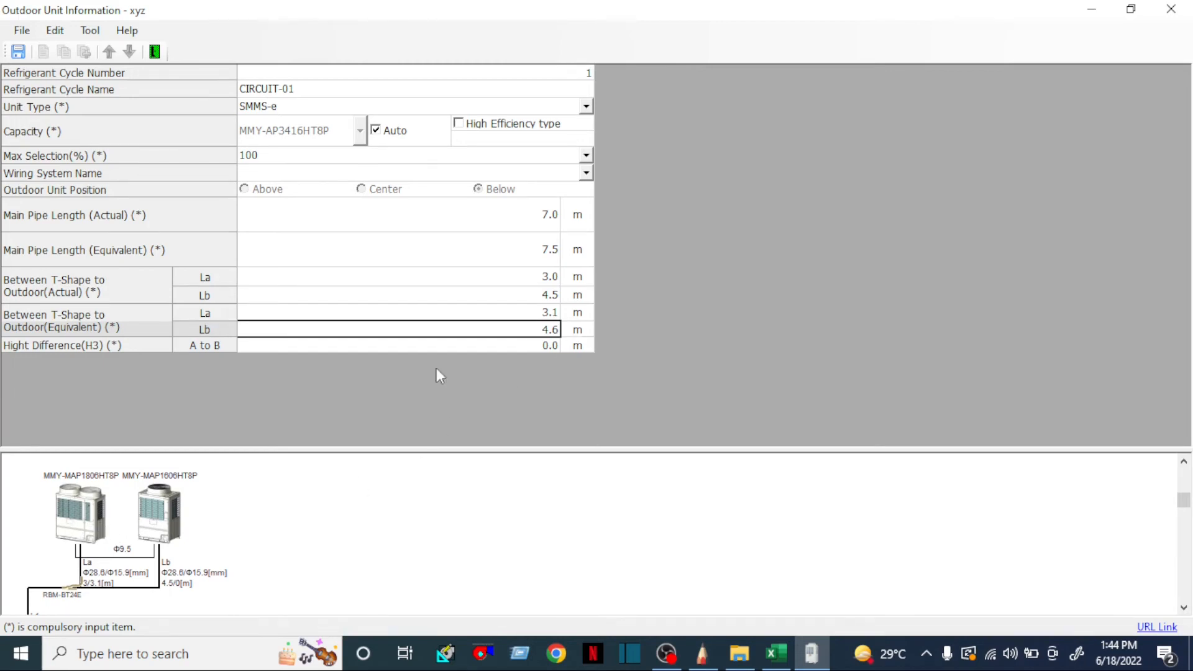
# Save the outdoor unit information and return to the system diagram.
pyautogui.click(540, 344)
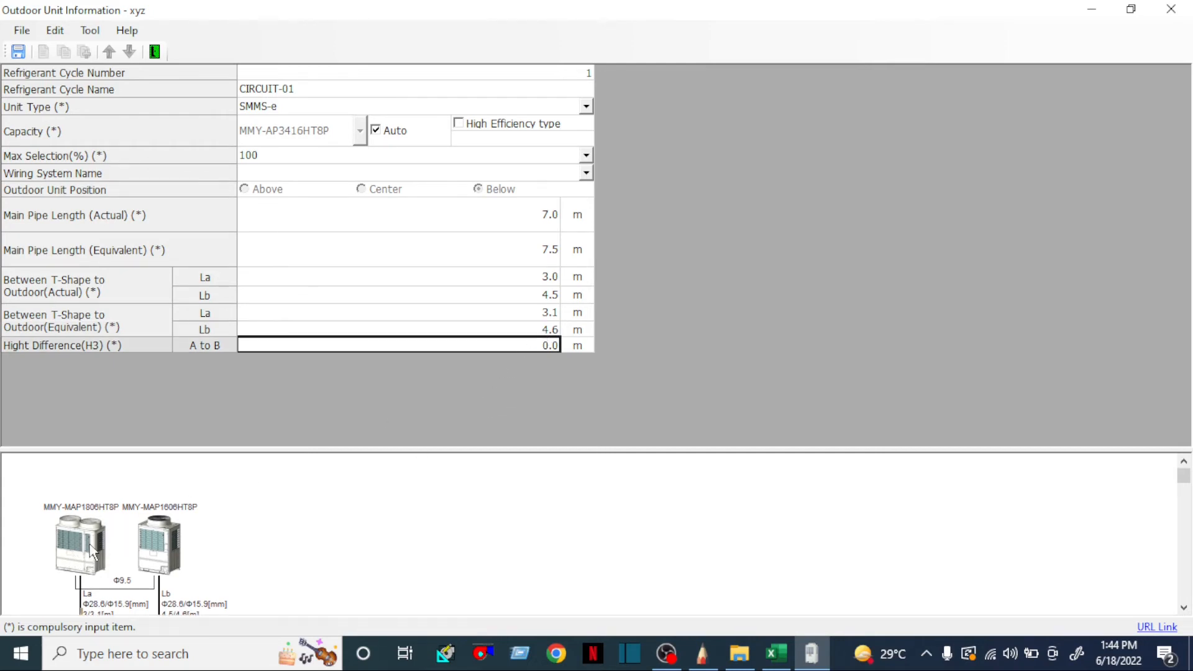
pyautogui.scroll(-1, 86, 556)
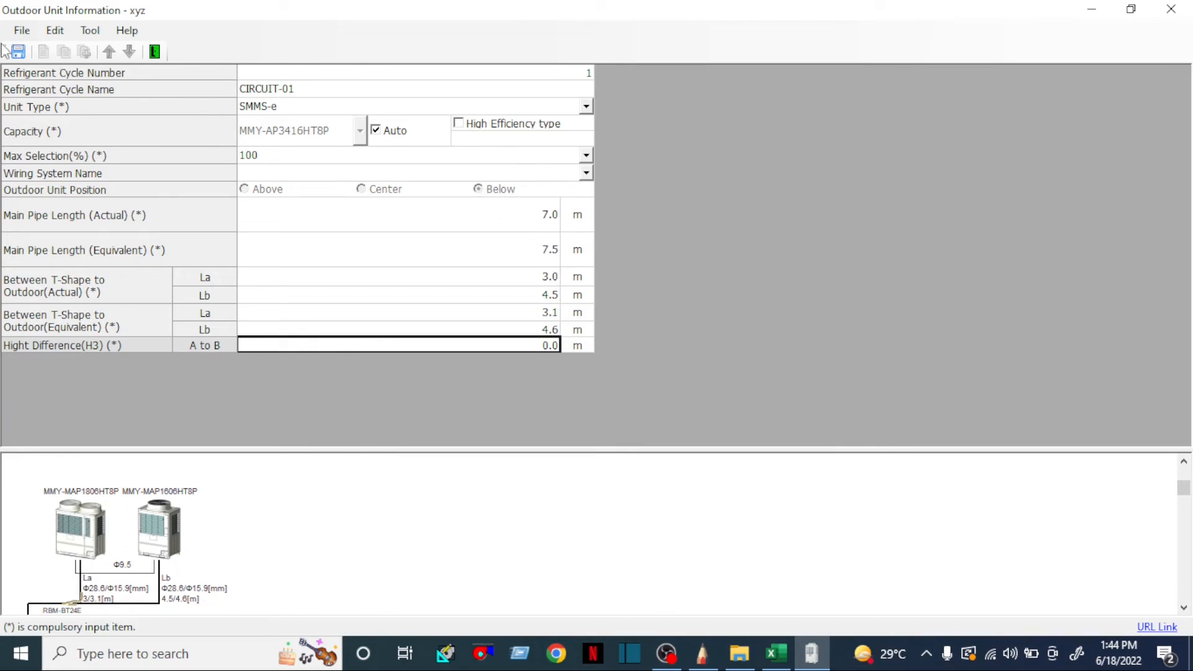
pyautogui.click(18, 54)
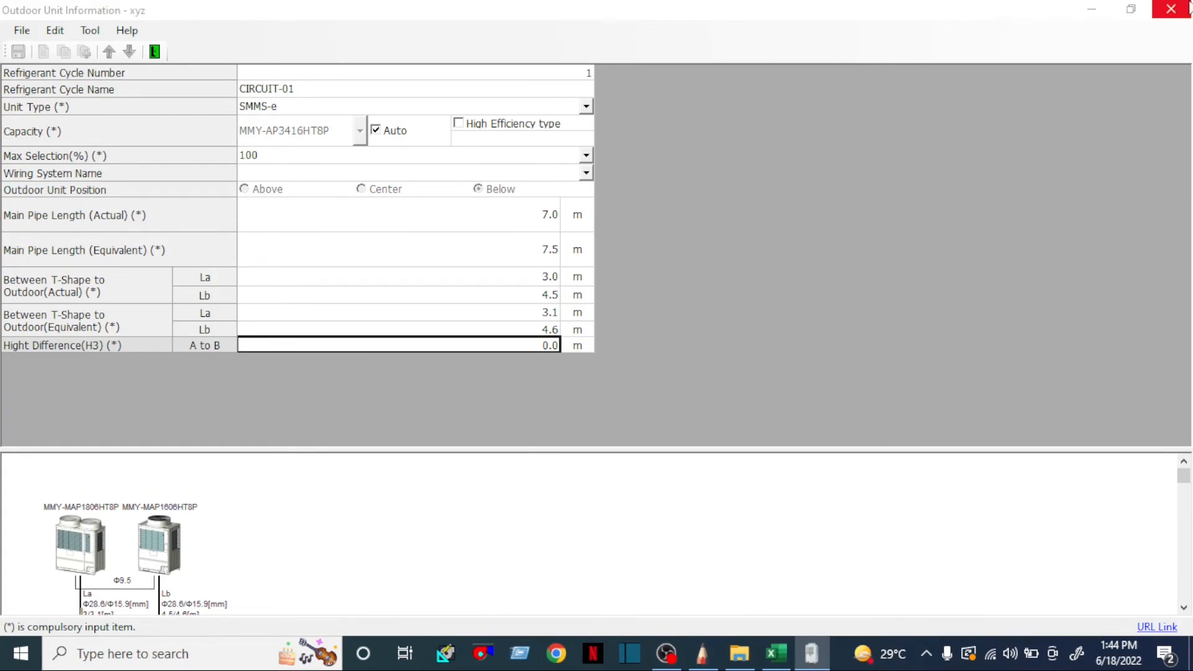
pyautogui.click(1188, 6)
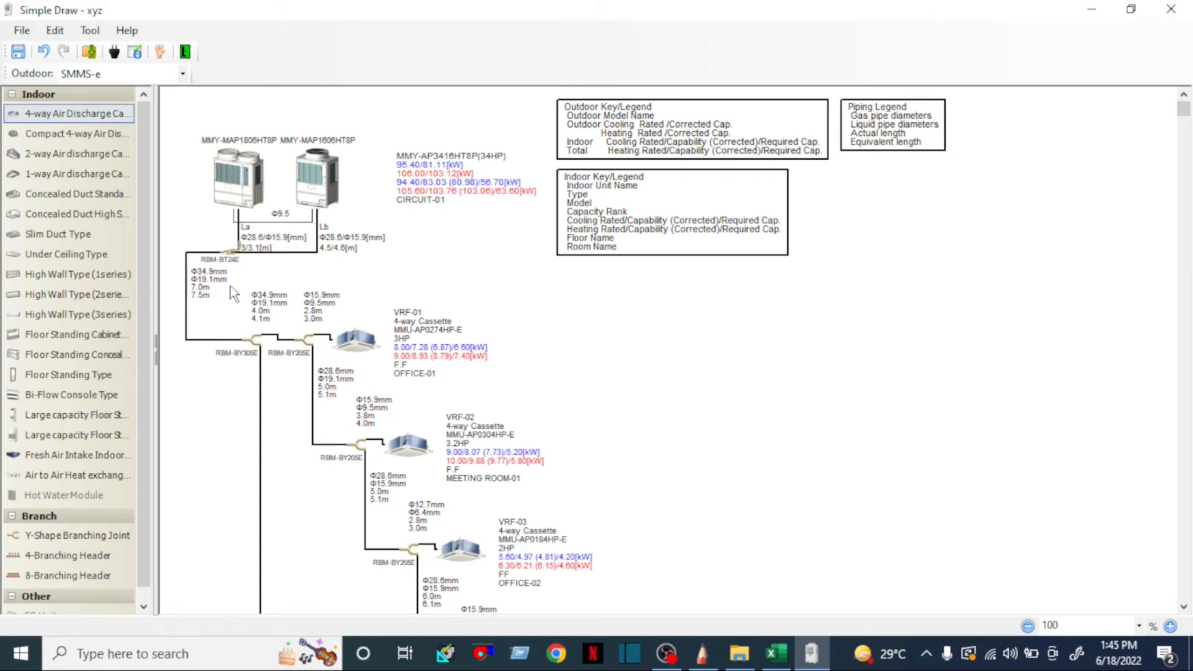
# Review the pipe sizes, pipe lengths and corrected capacities from the outdoor units through VRF-11 across the whole diagram.
pyautogui.scroll(-12, 441, 355)
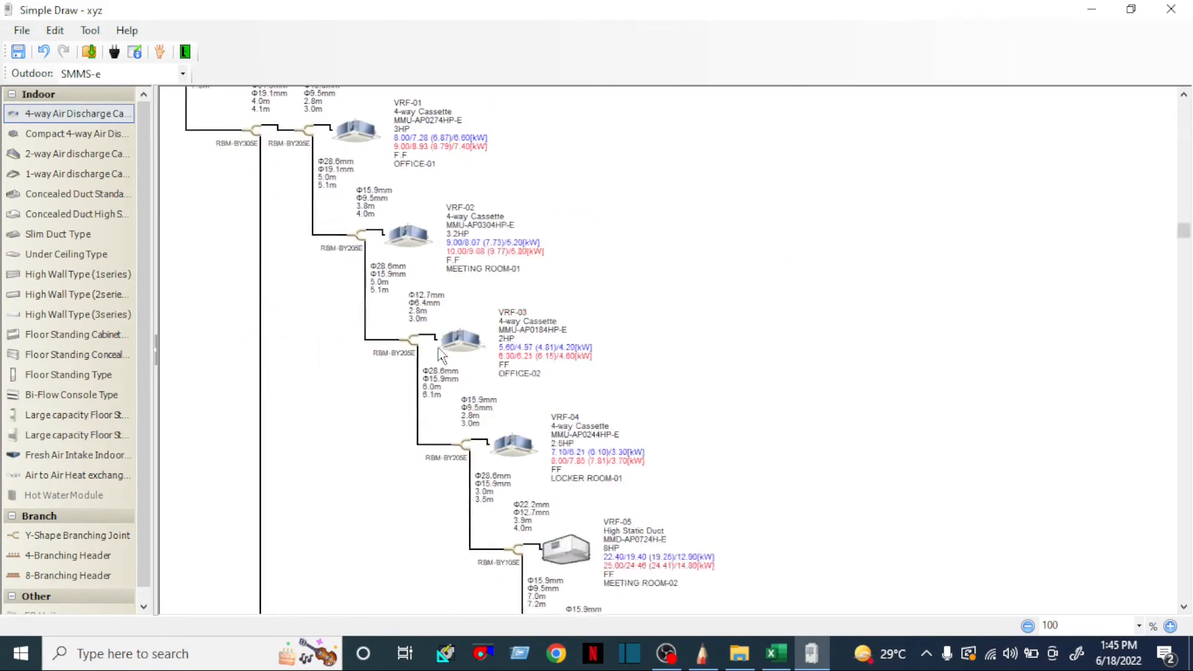
pyautogui.scroll(-1, 574, 461)
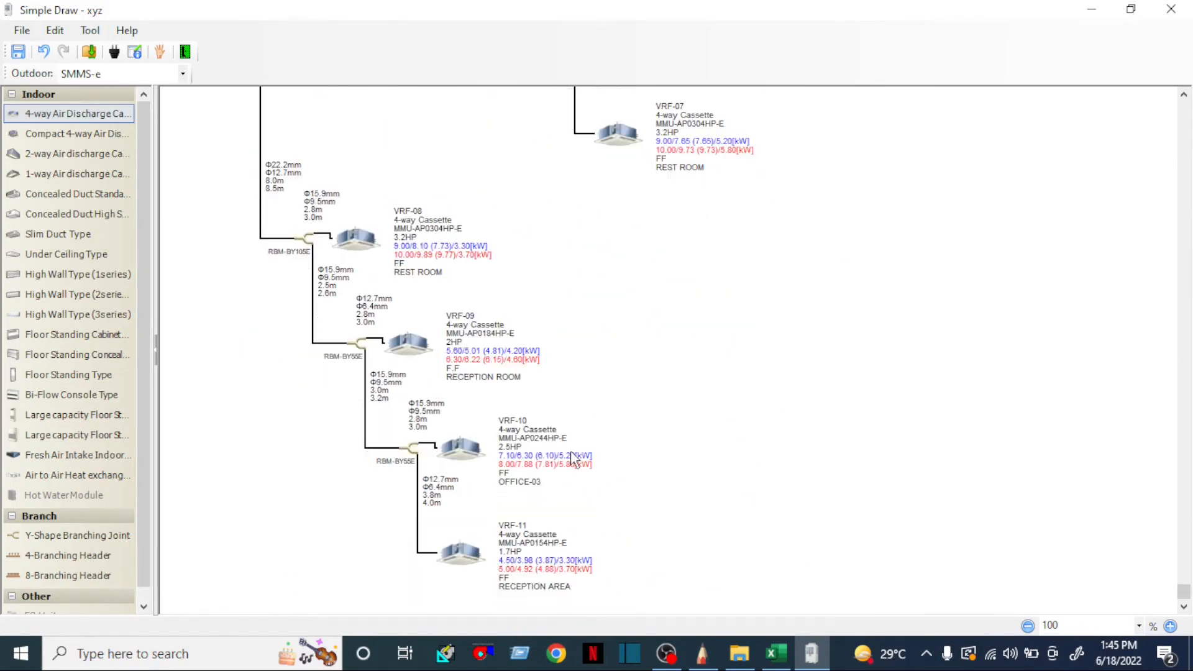
pyautogui.scroll(13, 573, 460)
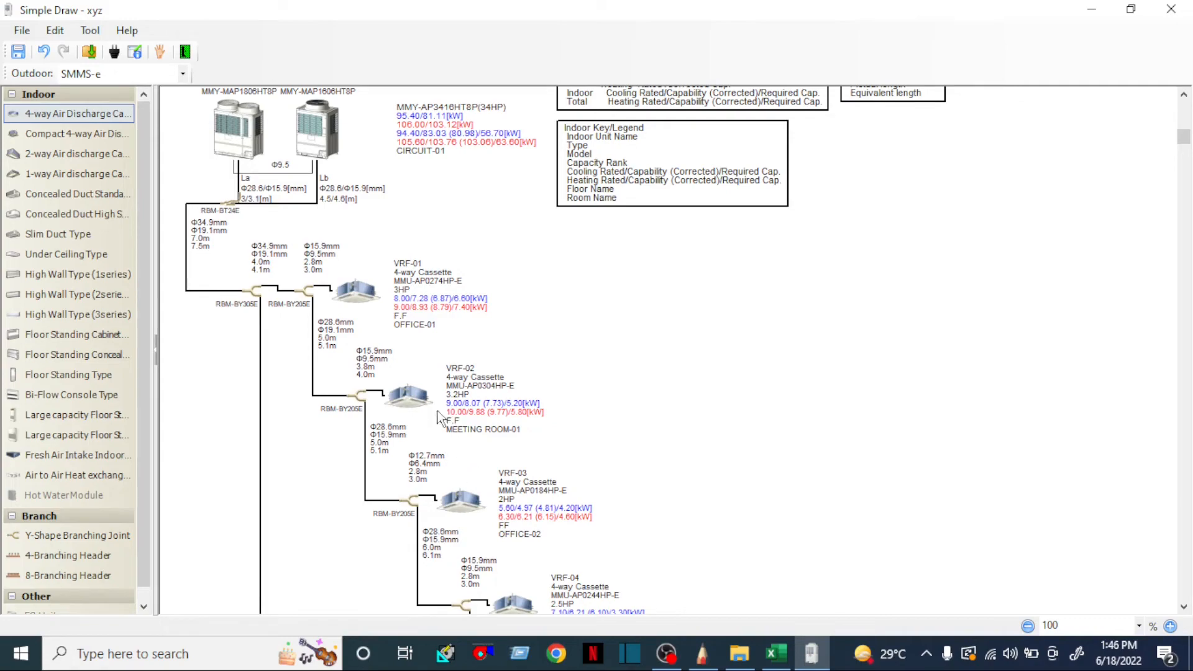
pyautogui.scroll(-5, 493, 431)
pyautogui.scroll(15, 495, 442)
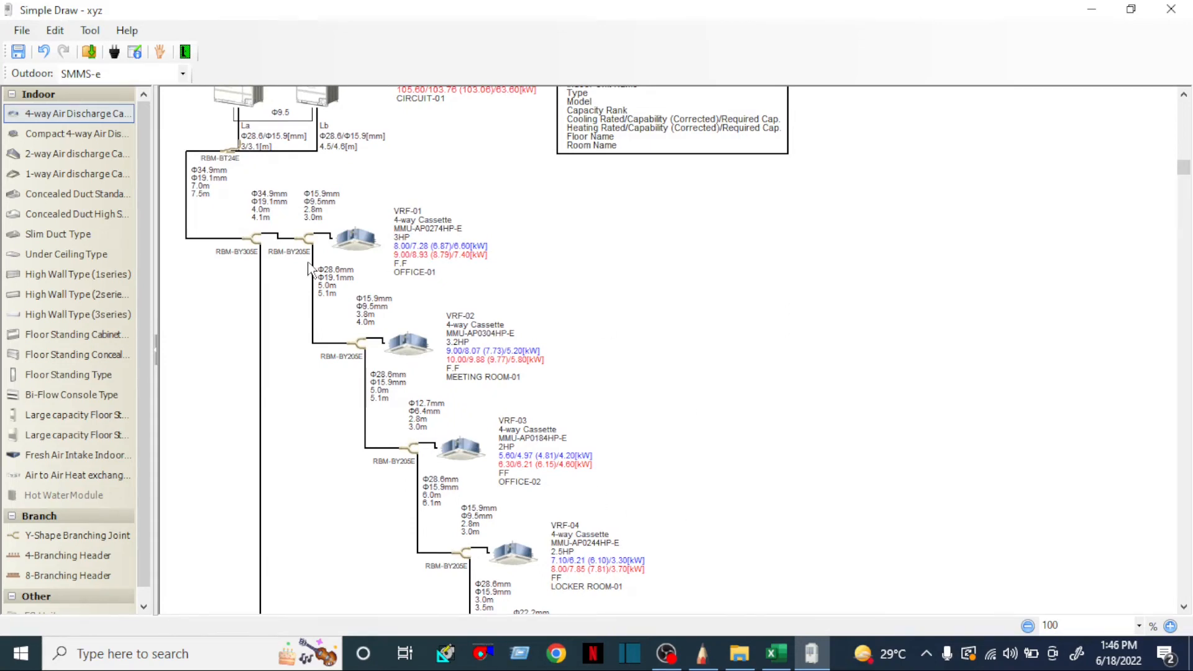
pyautogui.scroll(3, 461, 345)
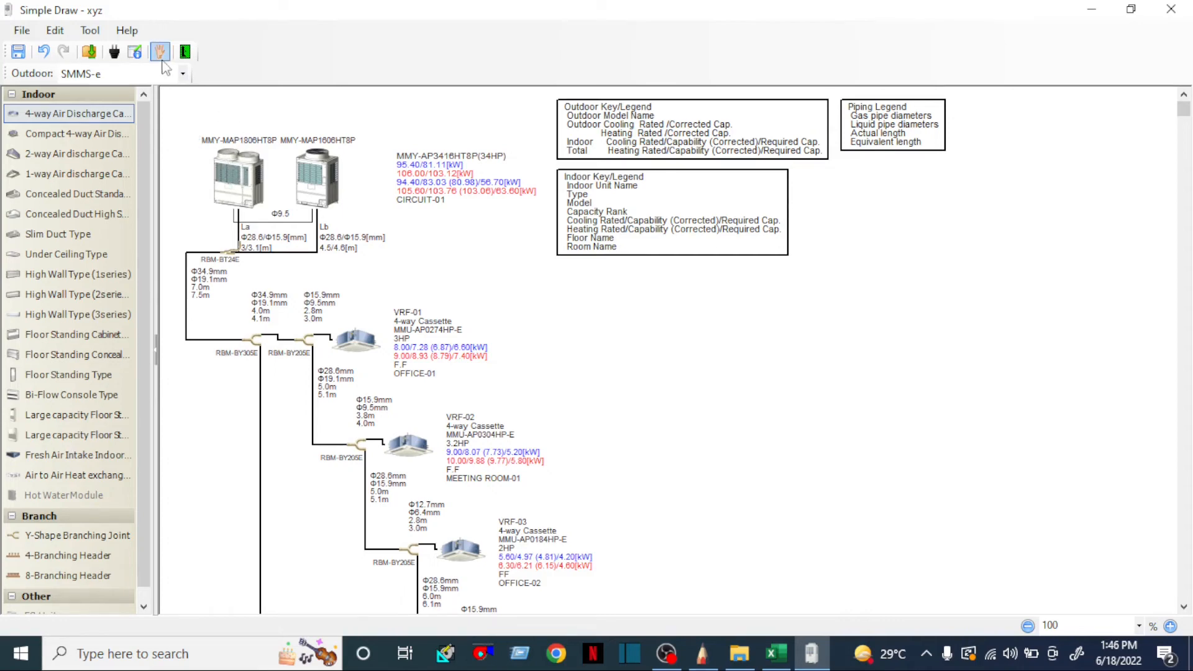
# Open the output settings and include all available document types in Excel, CAD and PDF formats.
pyautogui.click(55, 31)
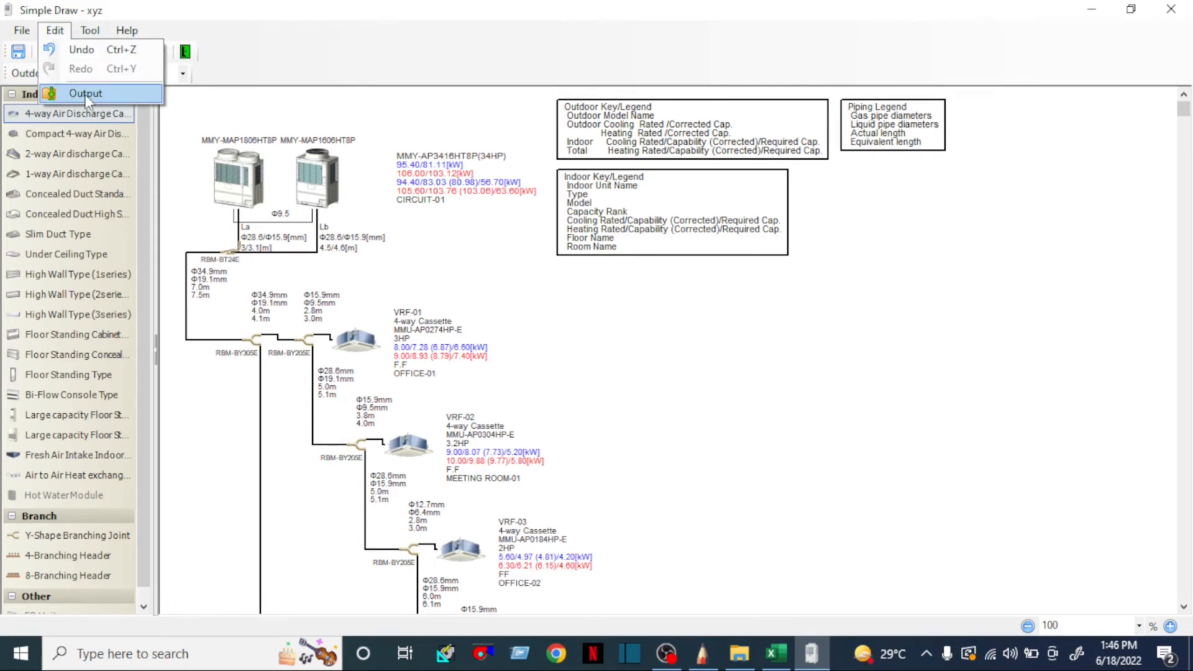
pyautogui.click(280, 130)
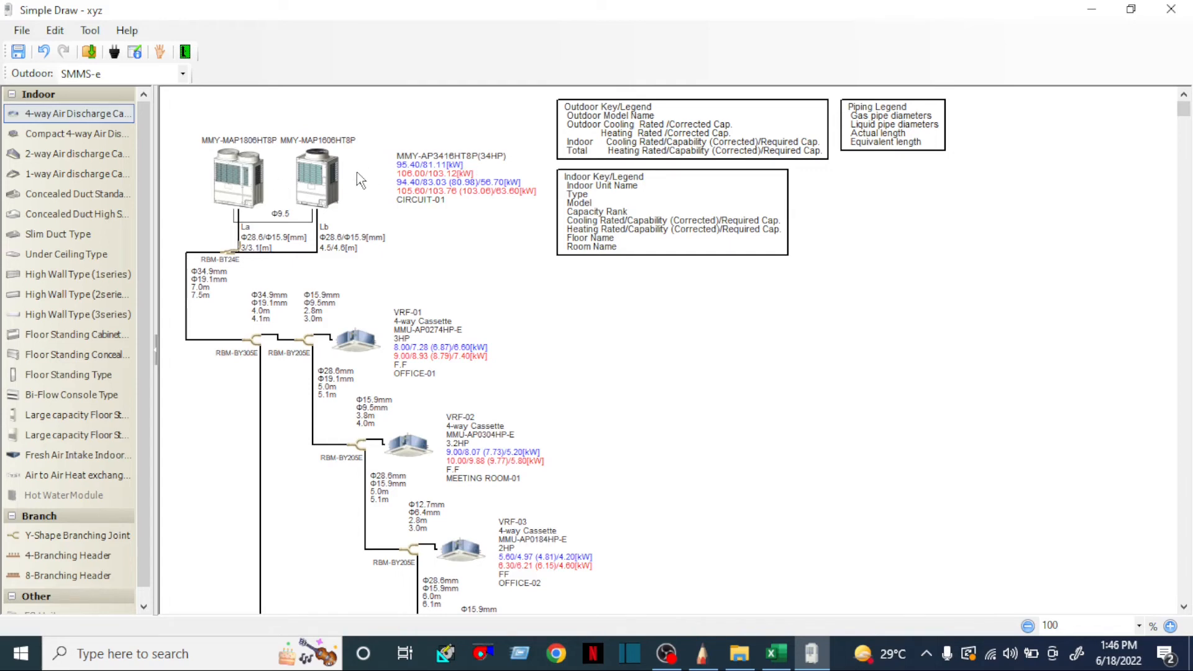
pyautogui.click(91, 53)
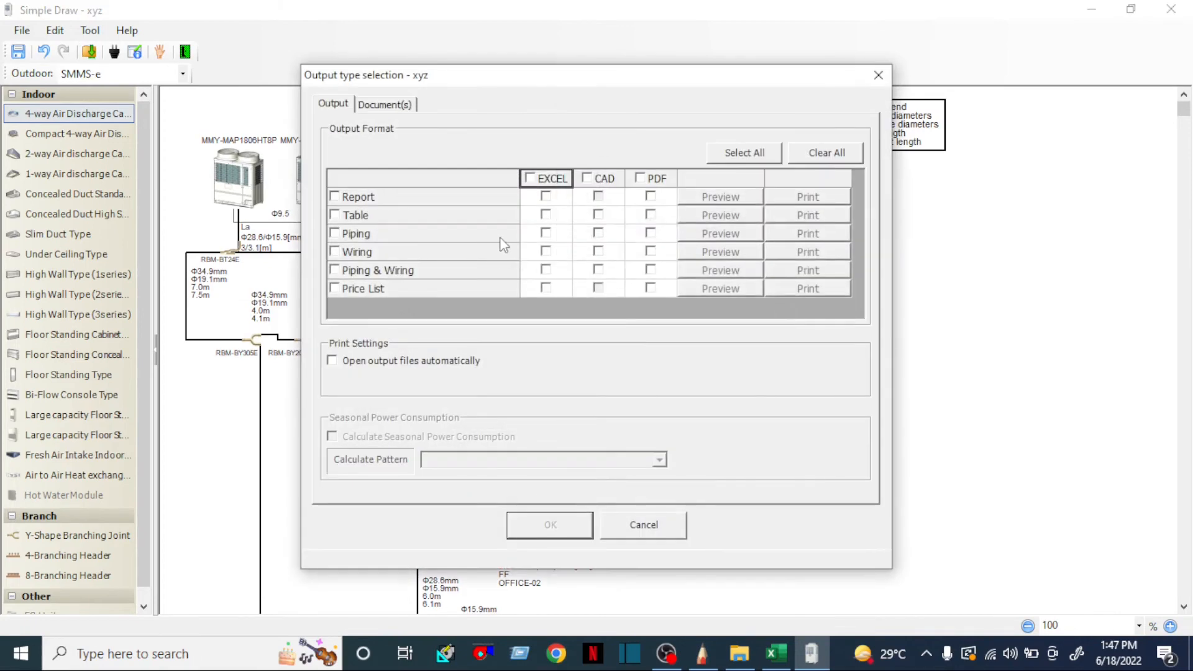
pyautogui.click(530, 179)
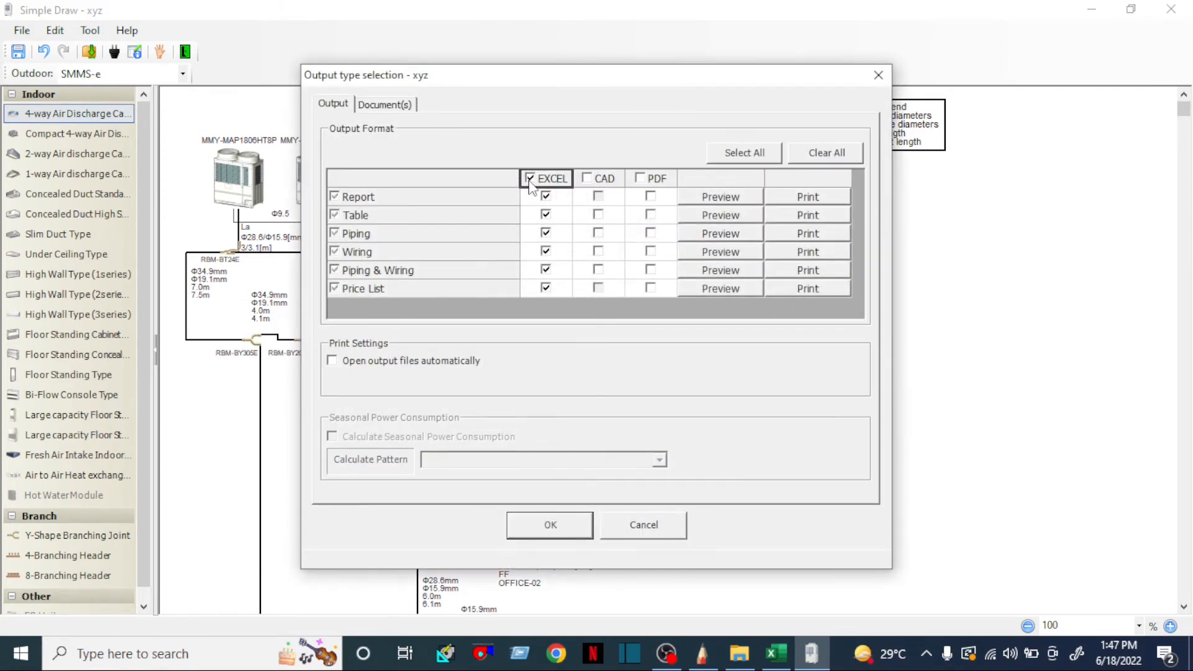
pyautogui.click(587, 180)
pyautogui.click(639, 181)
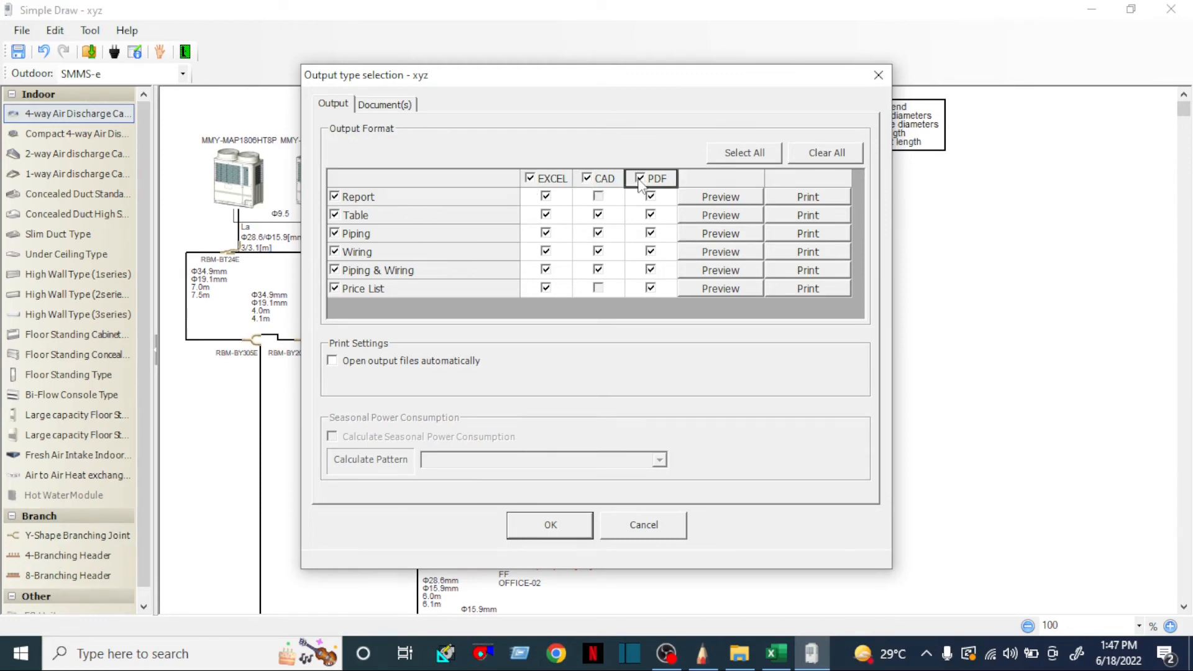
# Exclude the Excel and CAD formats, keep only PDF output, and confirm the selection.
pyautogui.click(530, 178)
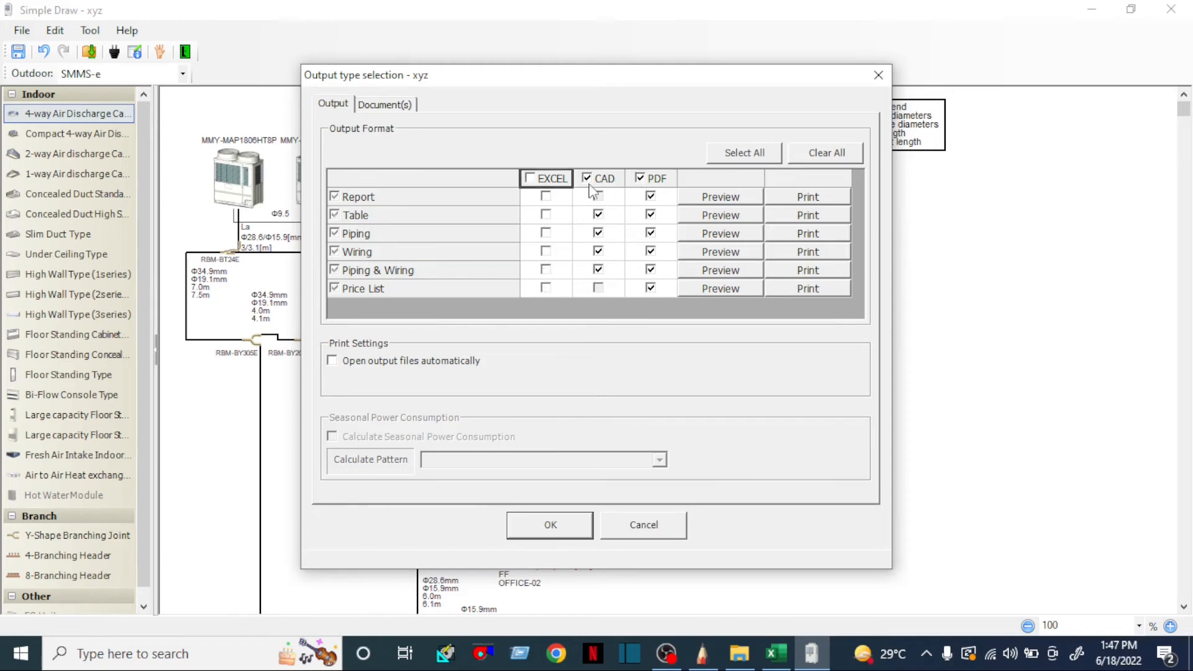
pyautogui.click(586, 178)
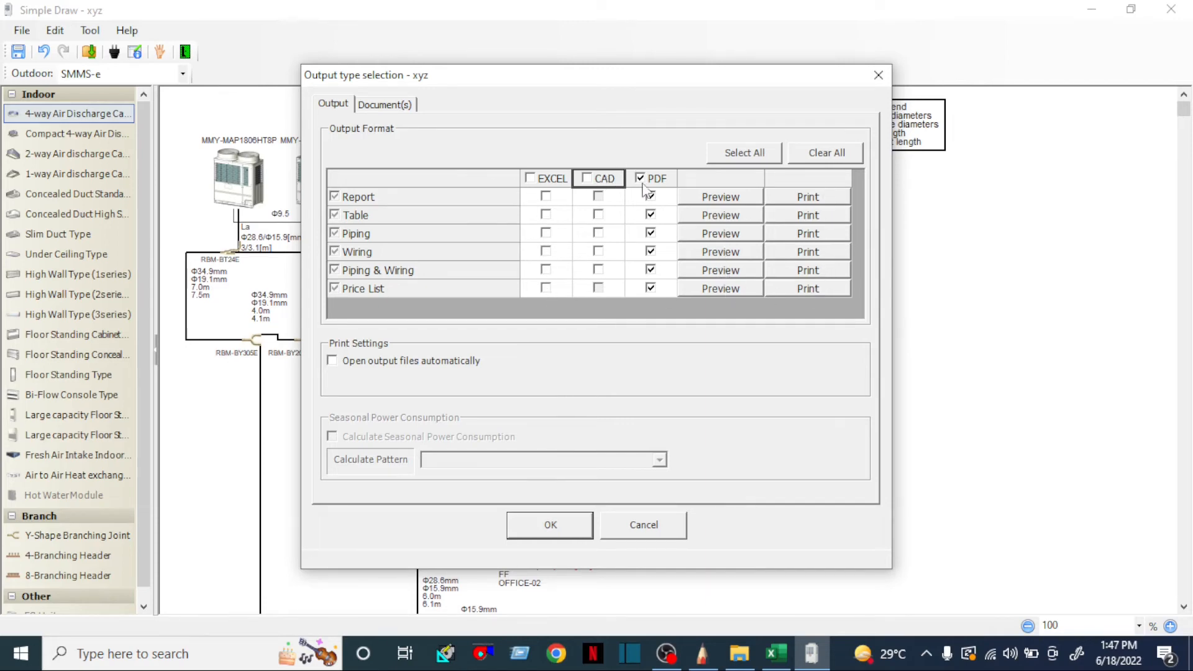
pyautogui.click(551, 531)
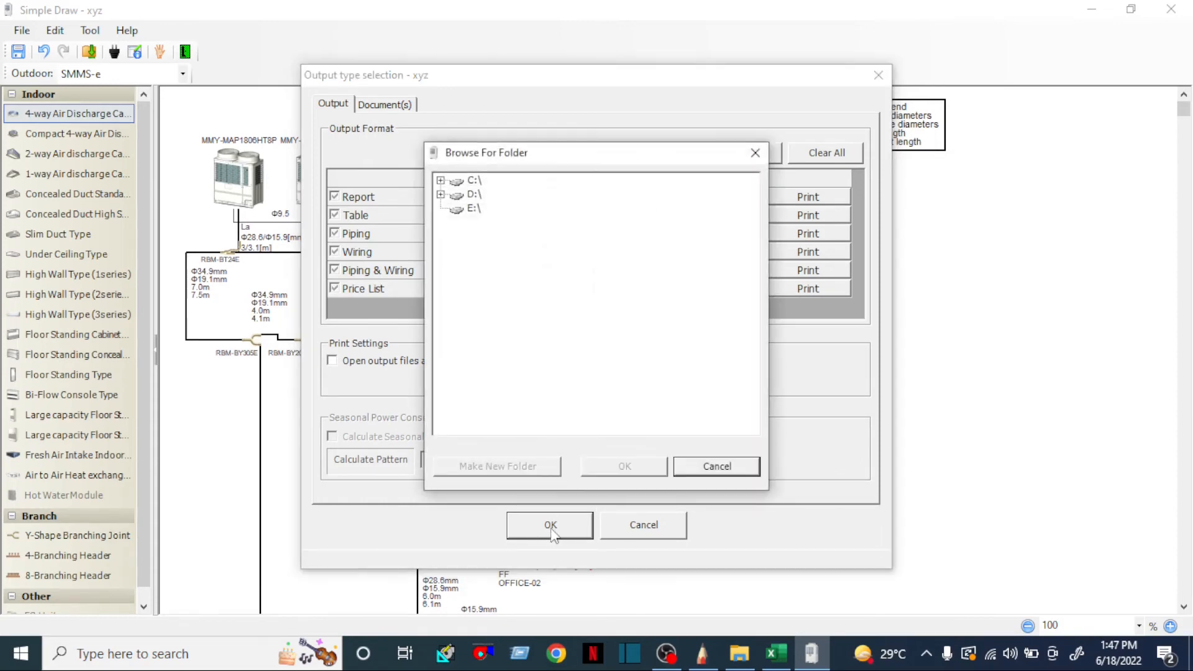
# Create a folder named VRF on drive D: and export the output files into it.
pyautogui.click(474, 195)
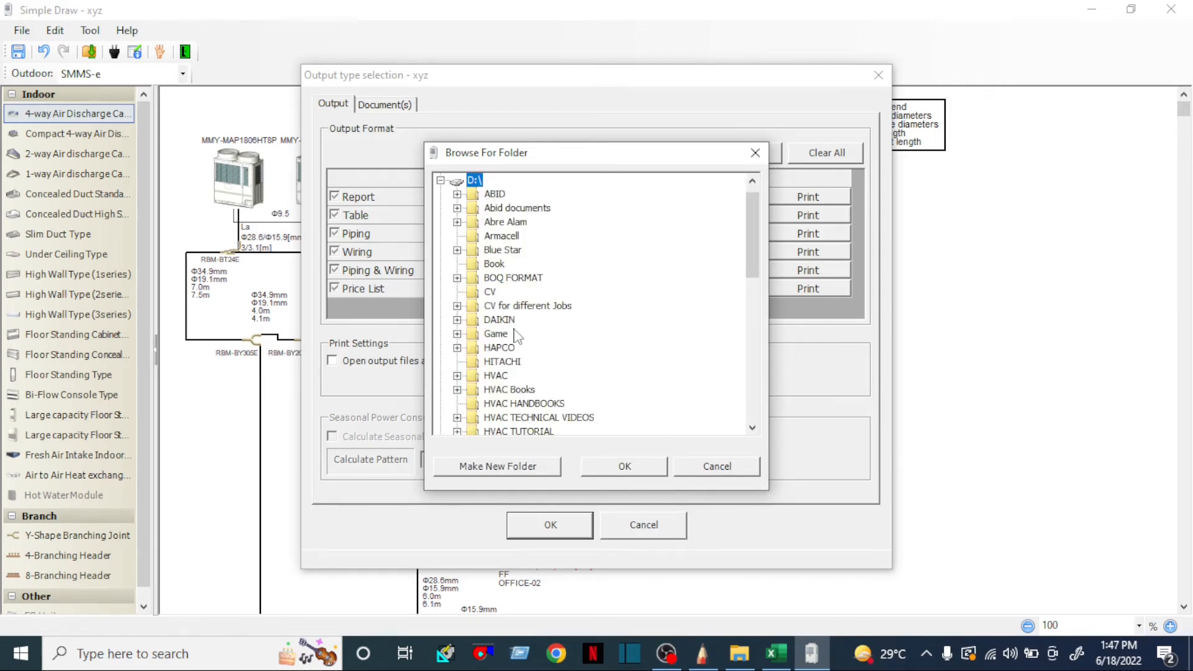
pyautogui.scroll(-5, 492, 395)
pyautogui.scroll(-5, 492, 397)
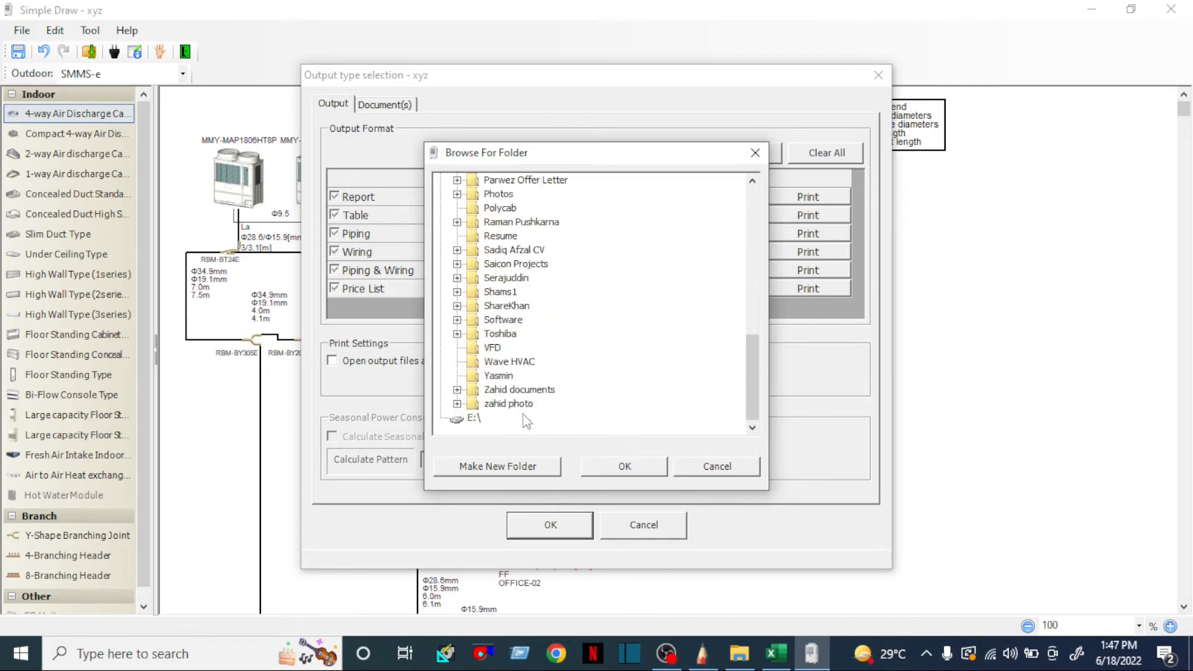
pyautogui.scroll(6, 519, 405)
pyautogui.scroll(4, 519, 405)
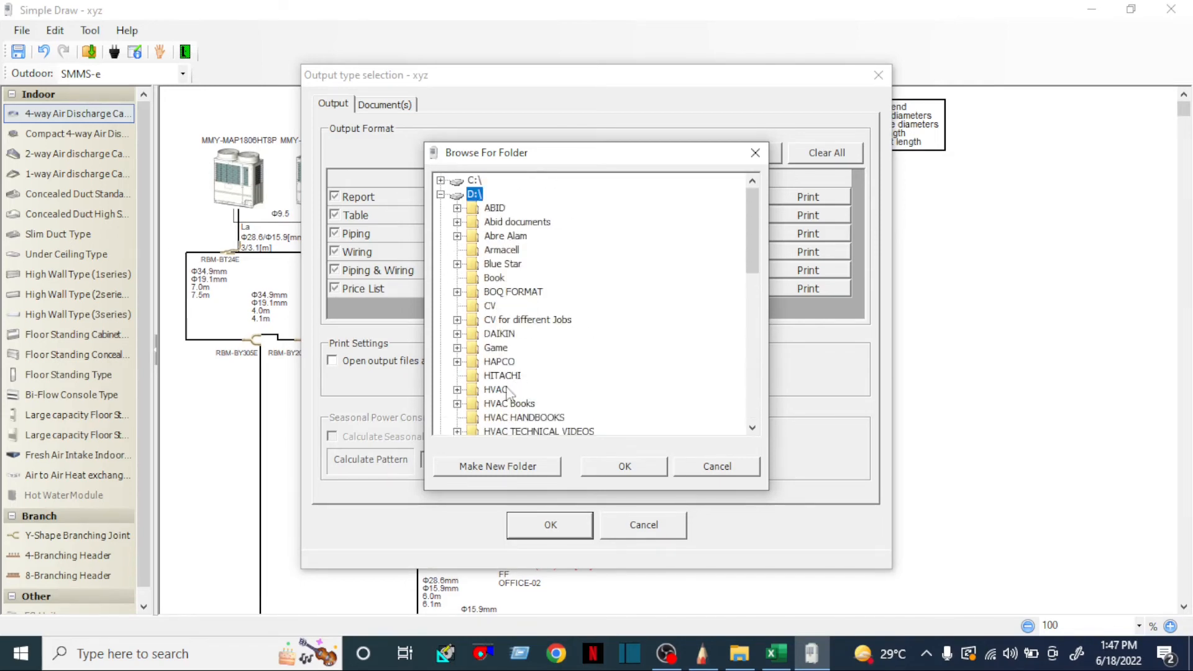
pyautogui.click(501, 466)
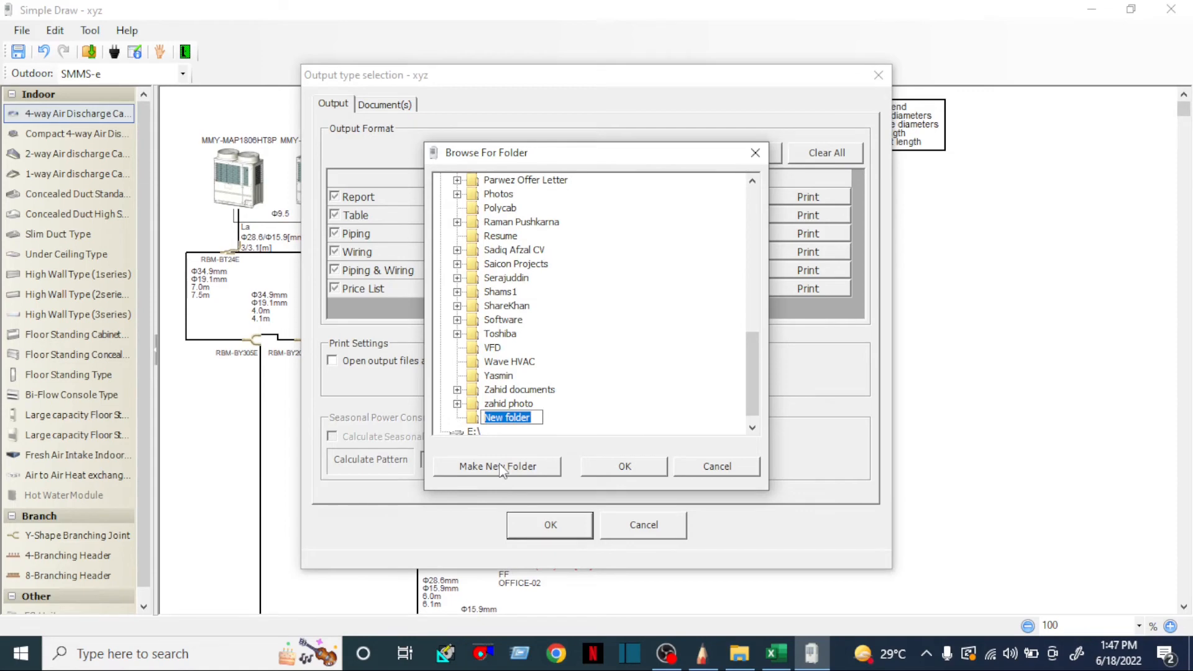
pyautogui.write('VRF')
pyautogui.click(620, 472)
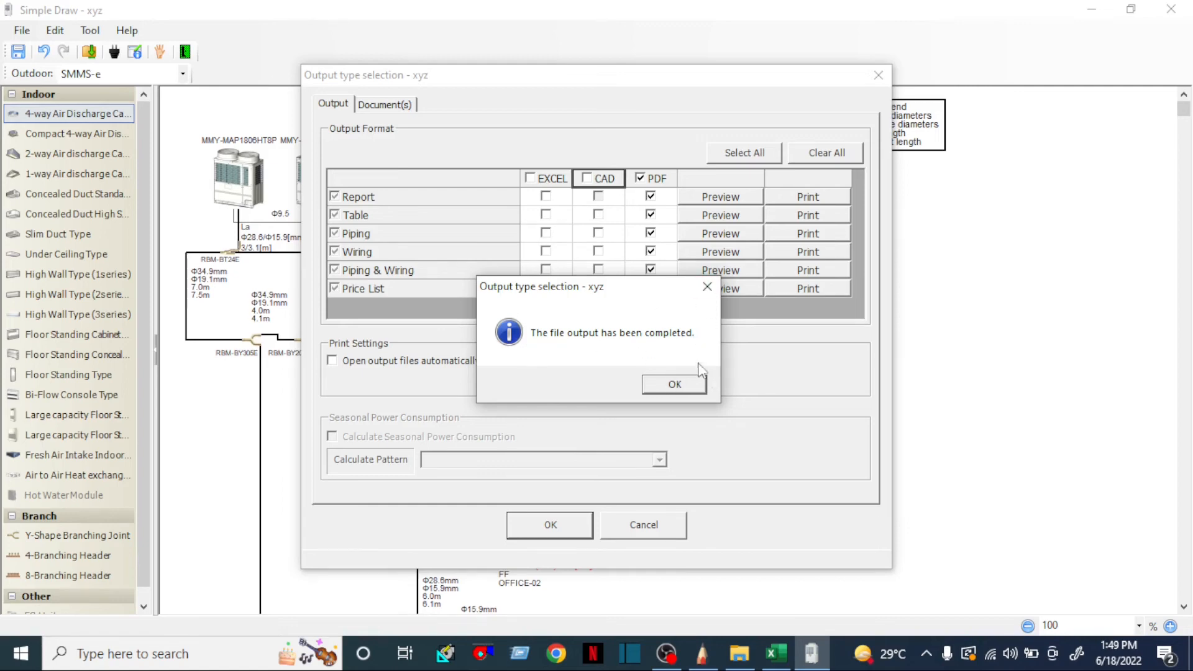
pyautogui.click(675, 384)
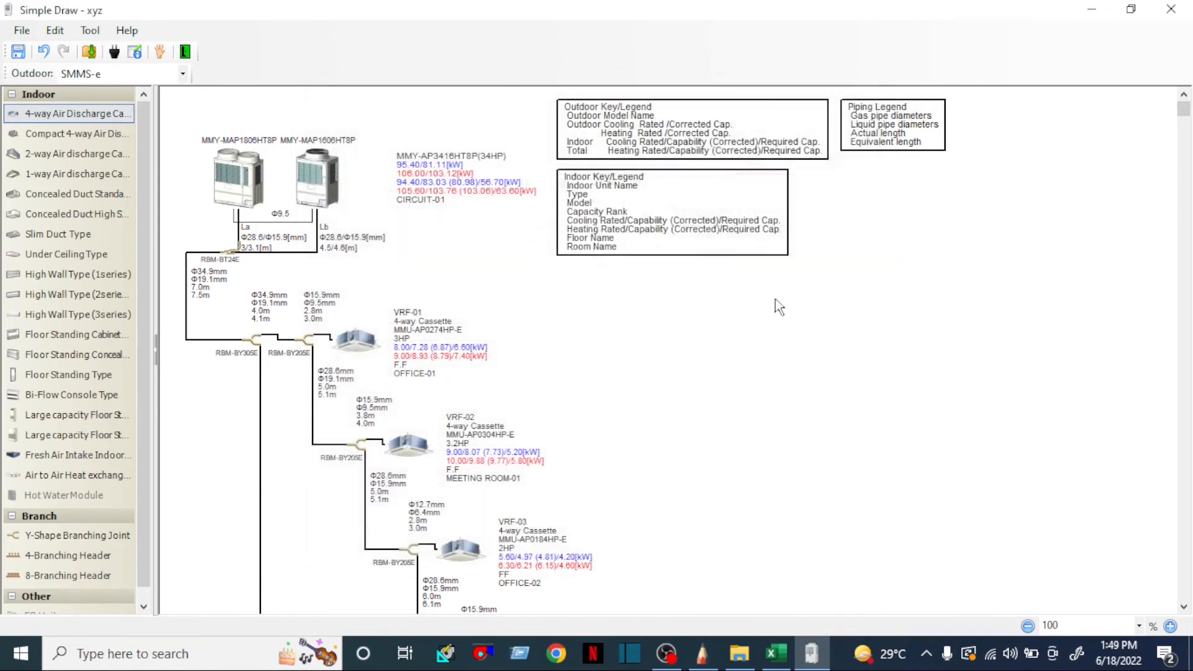
# Minimize the open windows, switch to File Explorer and open the VRF folder on drive D:.
pyautogui.click(1092, 9)
pyautogui.click(1092, 8)
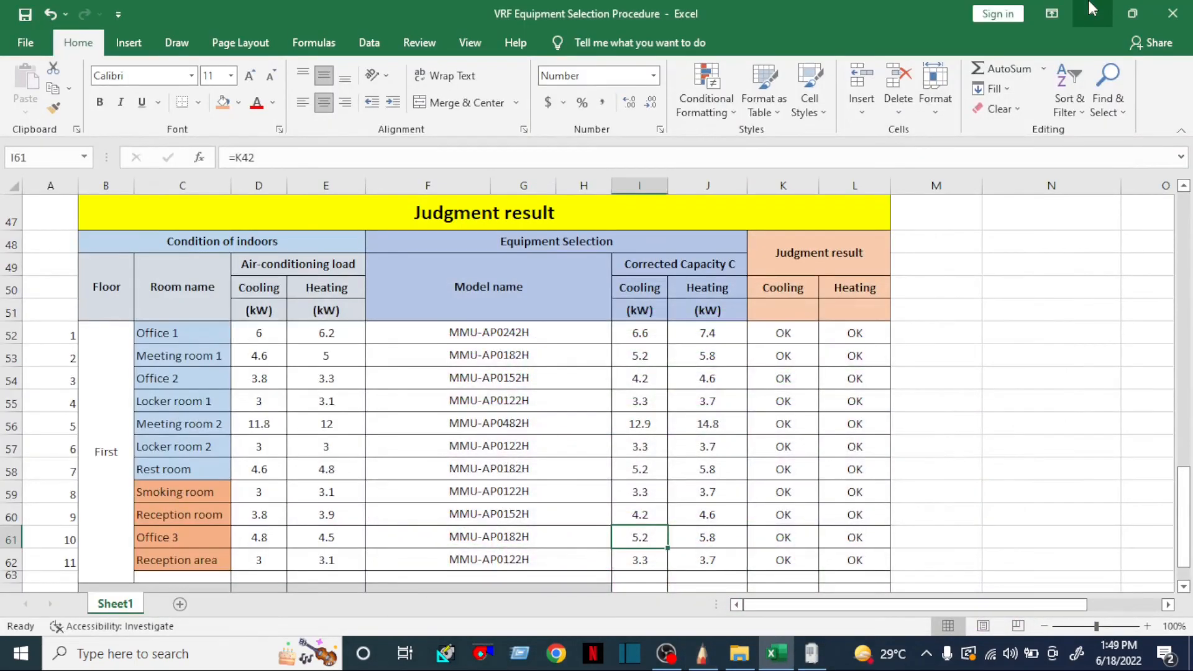
pyautogui.click(1092, 9)
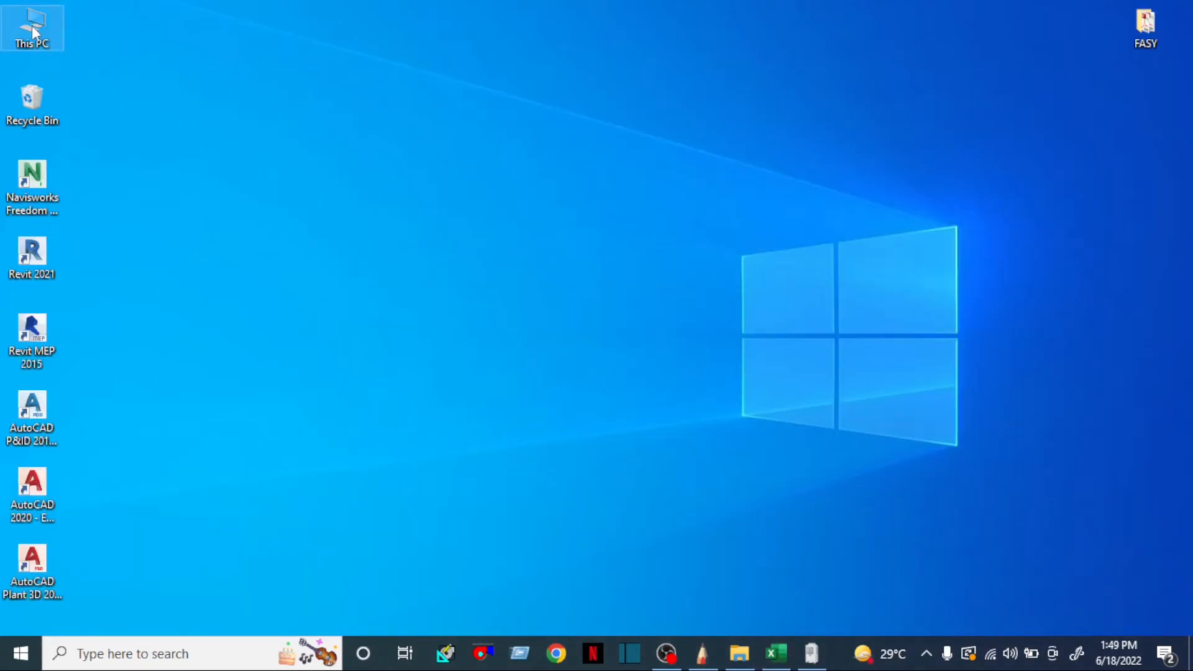
pyautogui.press('super+e')
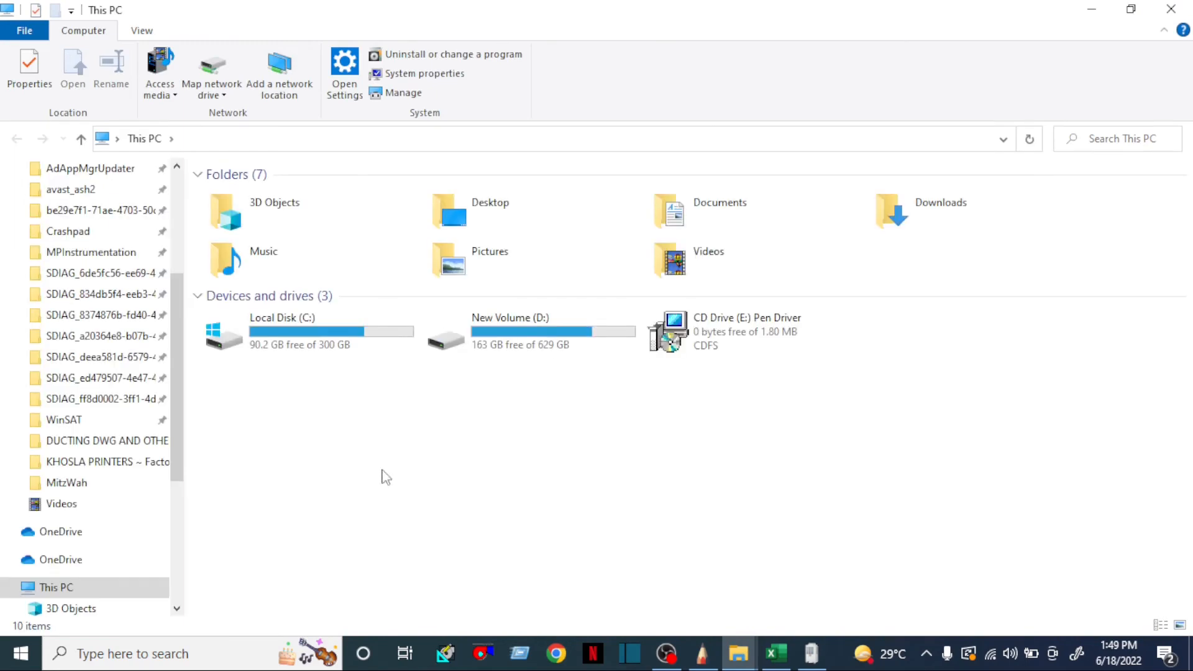
pyautogui.doubleClick(545, 338)
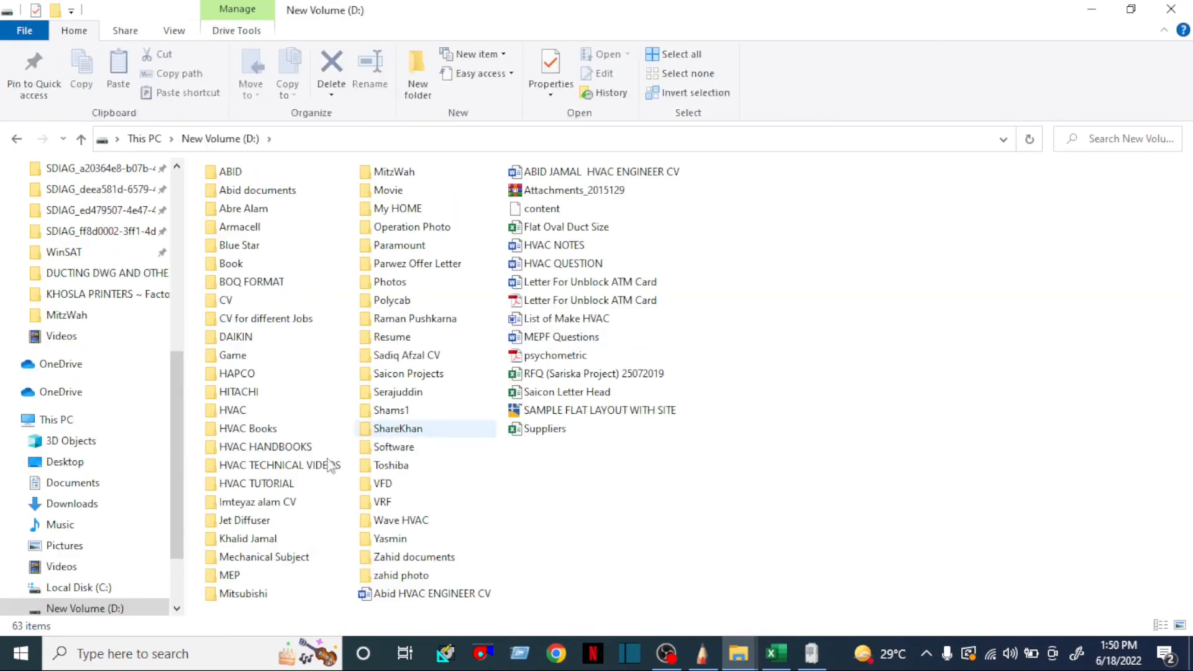
pyautogui.click(396, 506)
pyautogui.doubleClick(396, 506)
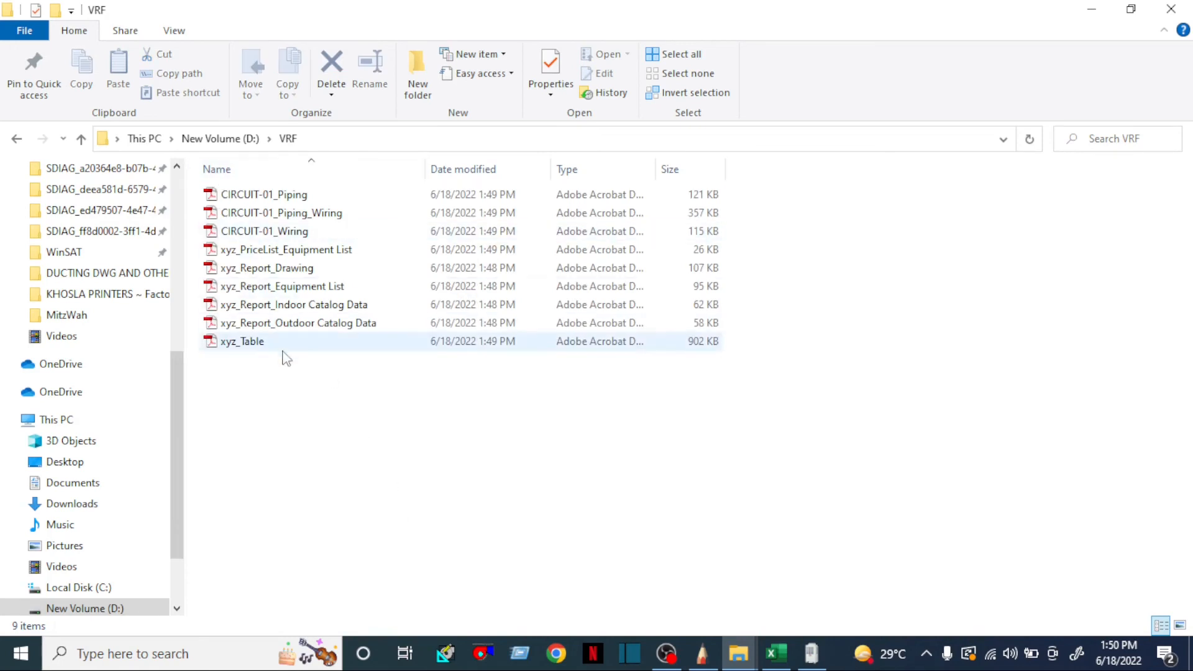
# Refresh the VRF folder's file list and widen its Name column.
pyautogui.rightClick(289, 429)
pyautogui.click(365, 243)
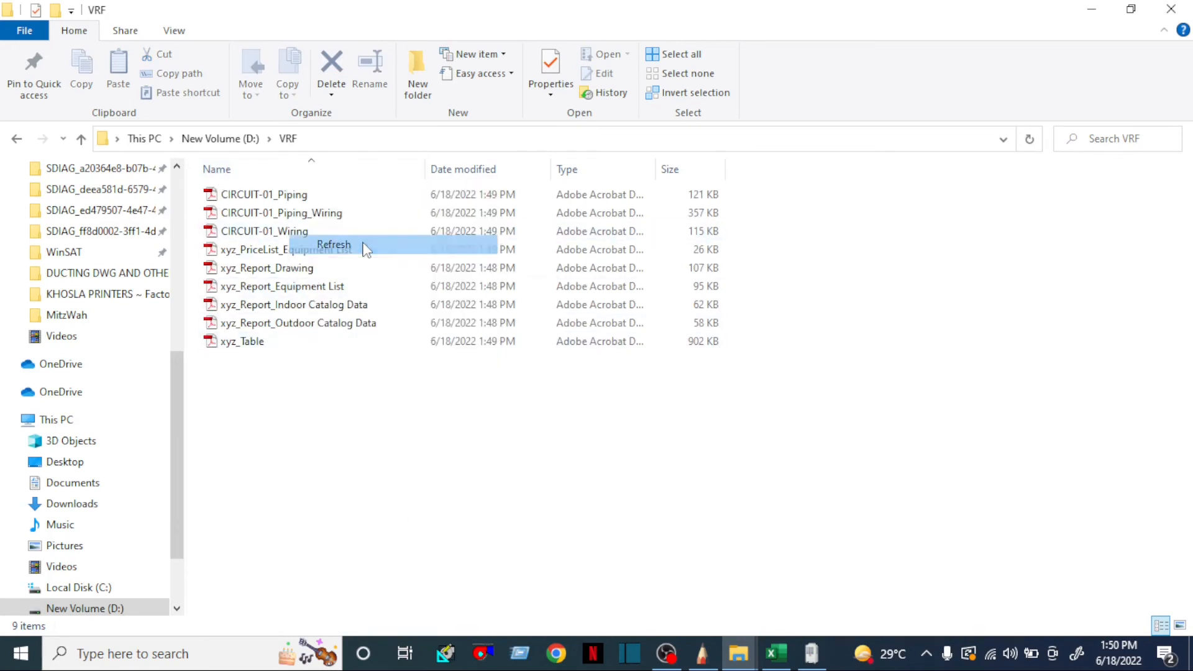
pyautogui.moveTo(427, 176); pyautogui.dragTo(564, 177)
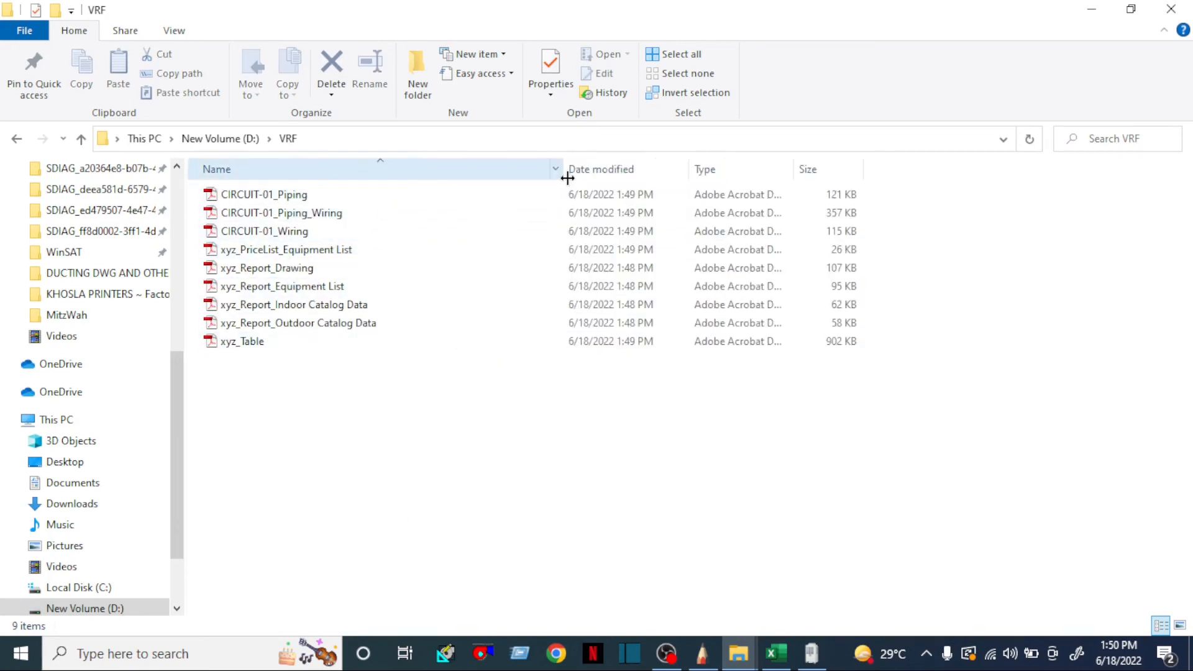
pyautogui.rightClick(314, 421)
pyautogui.click(373, 239)
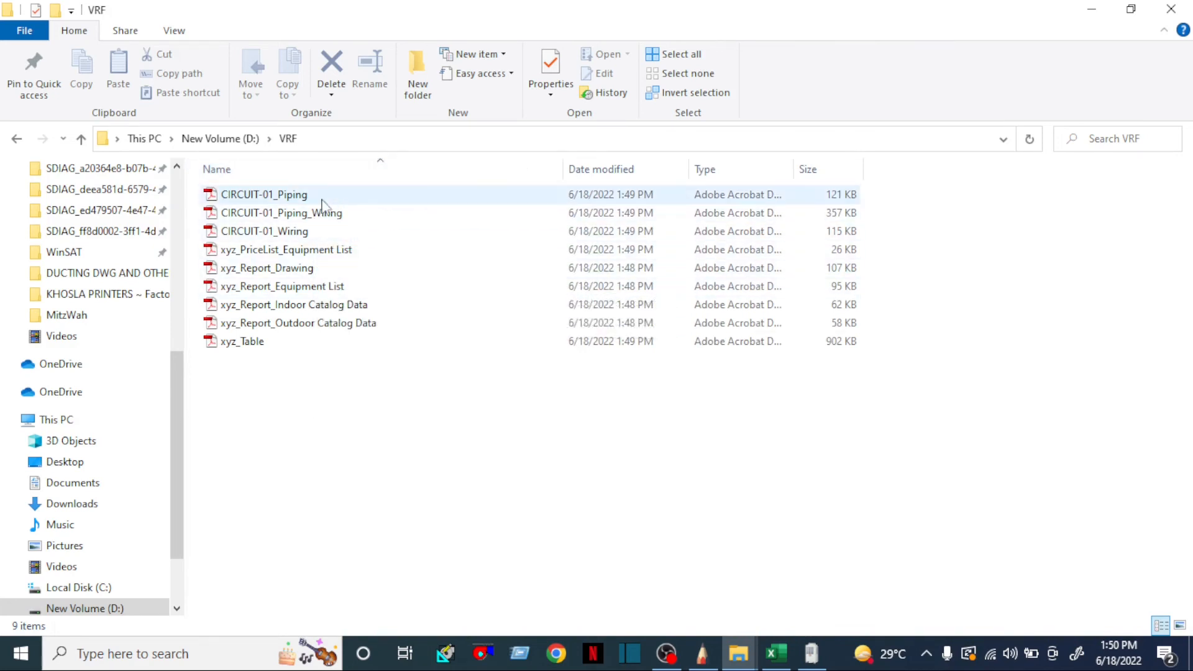
# Open the CIRCUIT-01_Piping PDF, dismiss the reading-order prompt, and look over the whole piping layout.
pyautogui.click(282, 195)
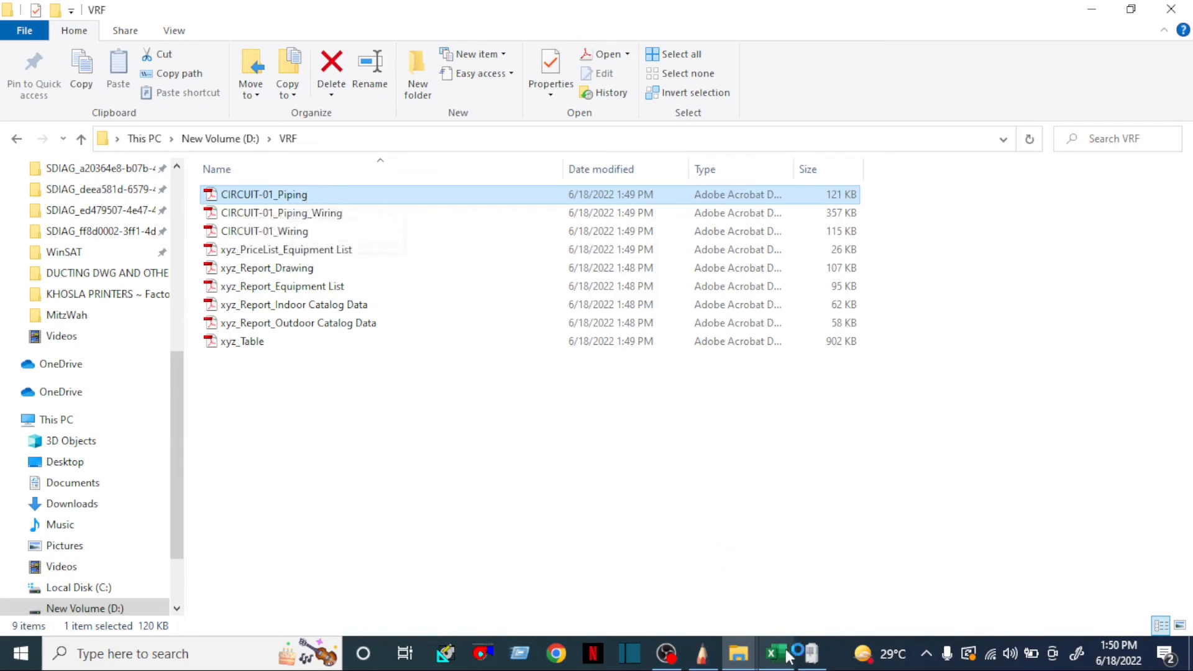
pyautogui.click(811, 654)
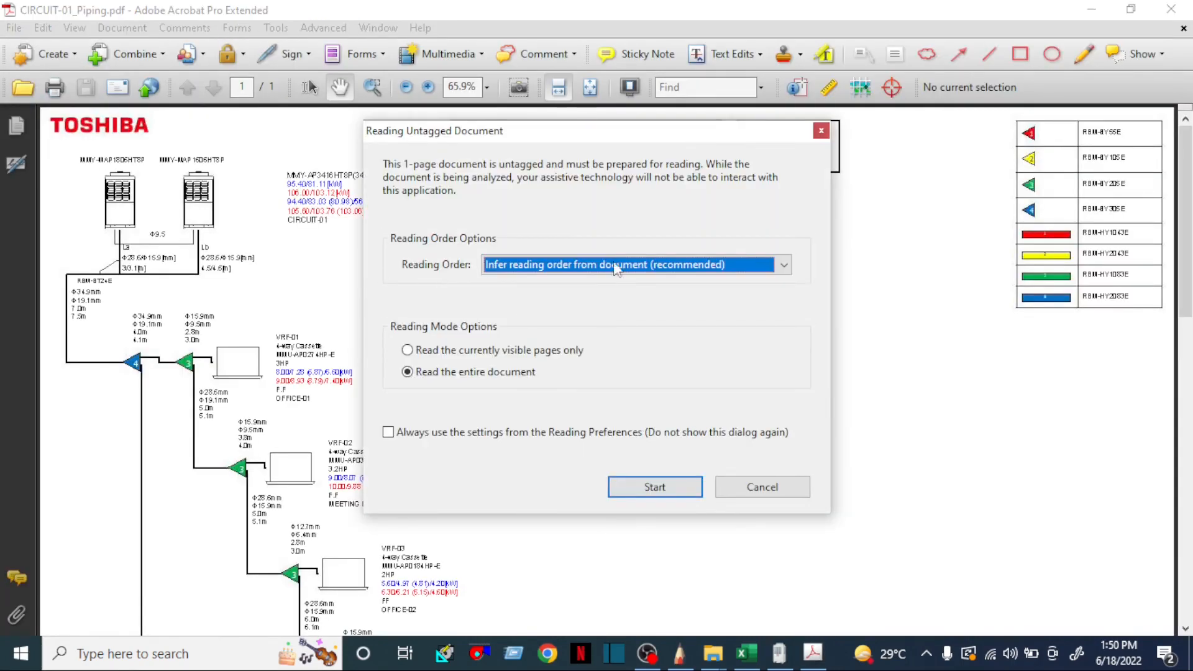
pyautogui.click(821, 131)
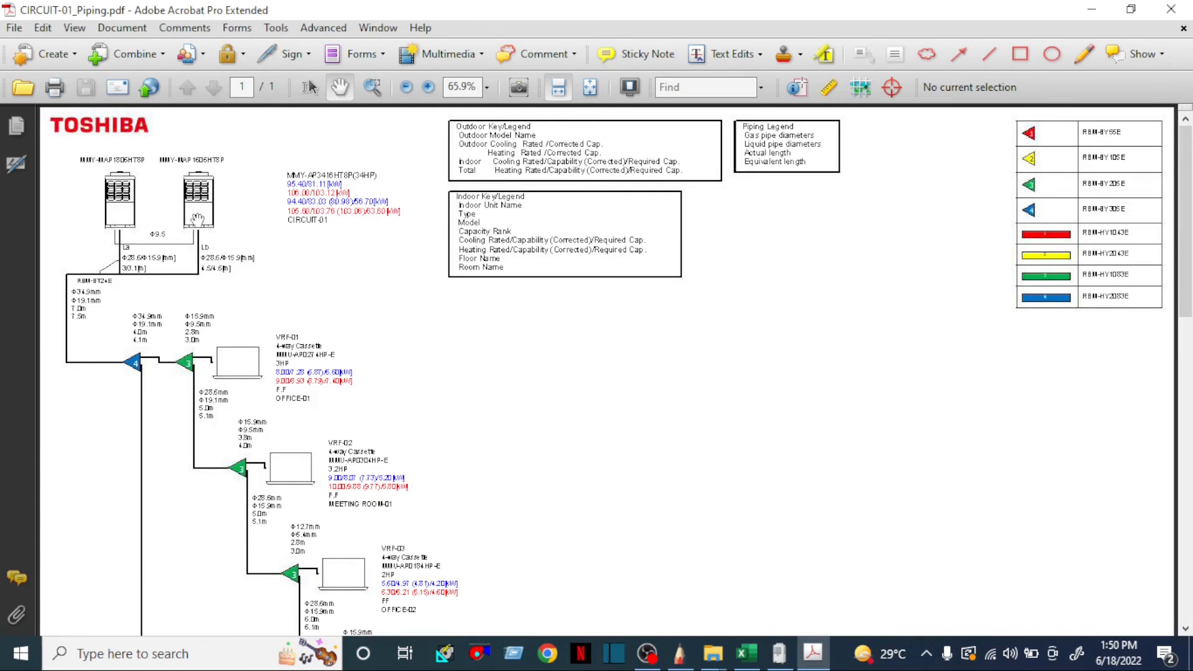
pyautogui.scroll(2, 106, 246)
pyautogui.scroll(3, 106, 246)
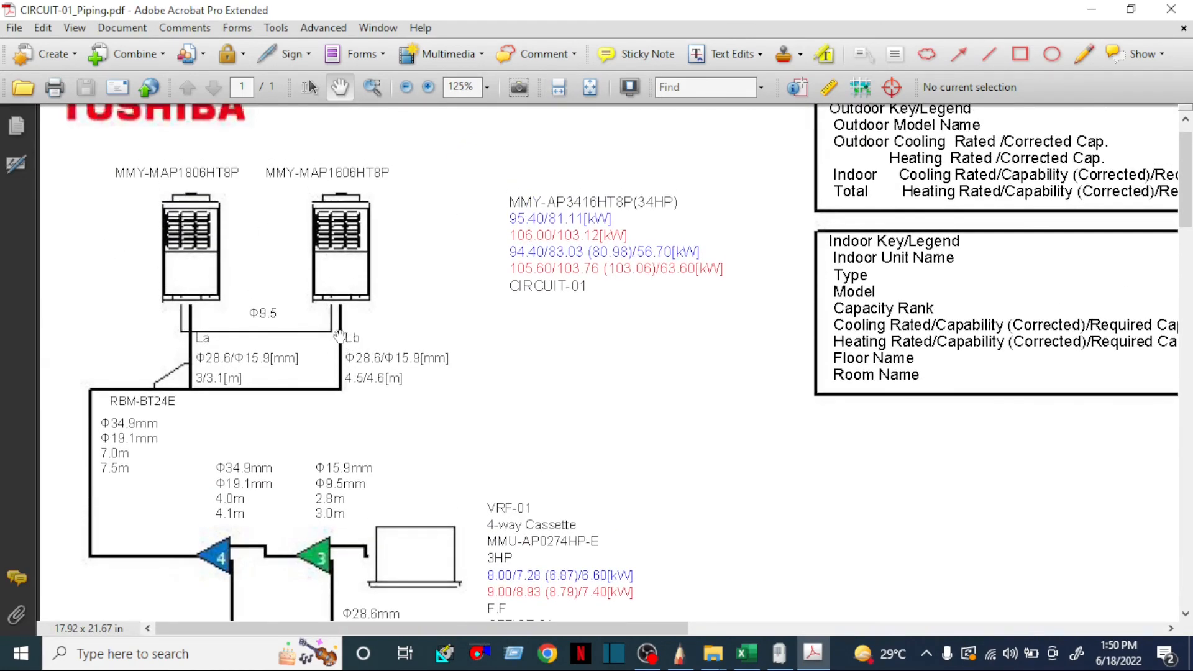
pyautogui.scroll(-4, 248, 329)
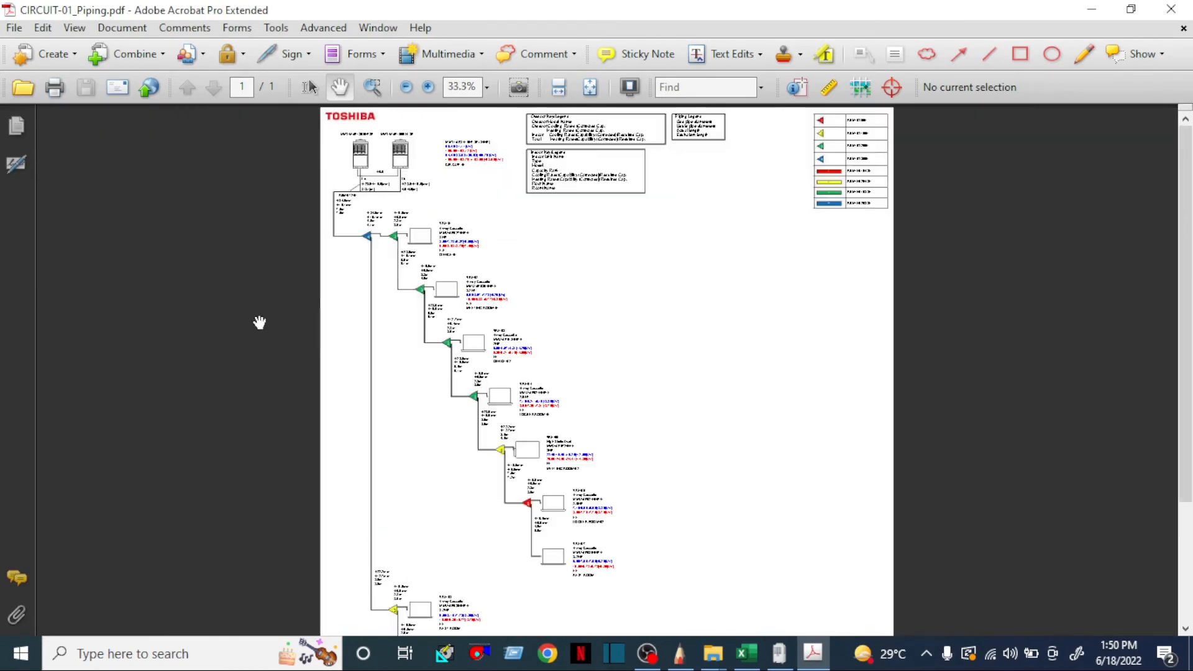
pyautogui.moveTo(567, 483); pyautogui.dragTo(551, 285)
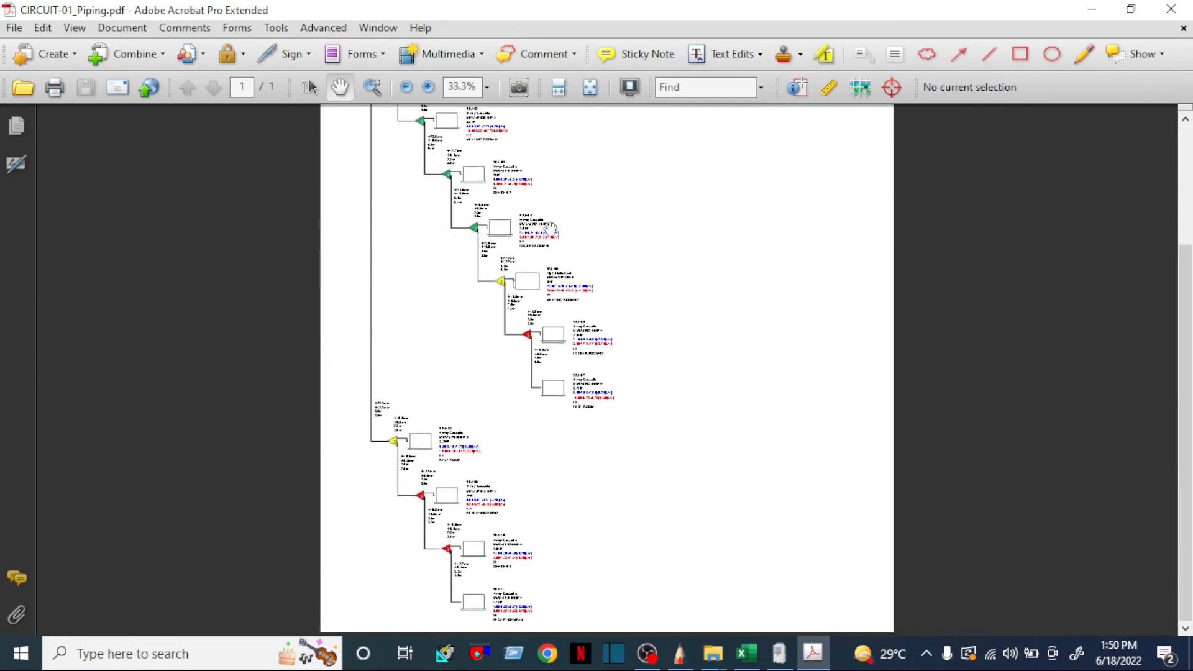
pyautogui.scroll(3, 550, 229)
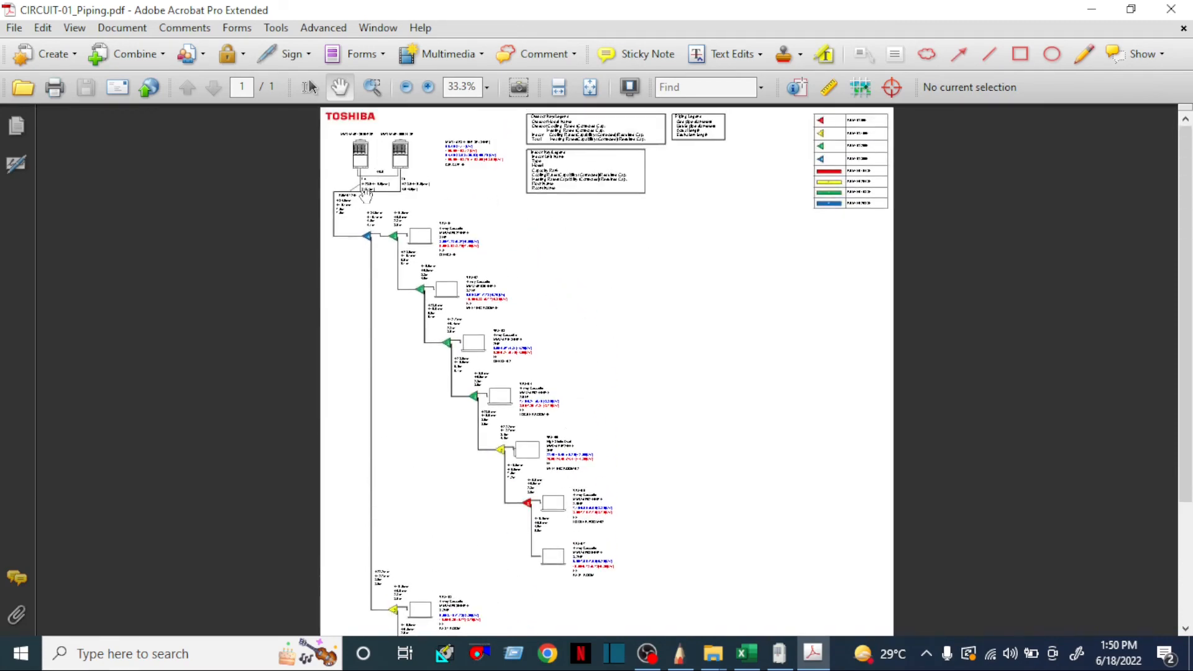
# Examine the outdoor units, the RBM-BT24E joint and the pipe sizes along the indoor branches from VRF-01 to VRF-07.
pyautogui.scroll(1, 374, 211)
pyautogui.moveTo(373, 213); pyautogui.dragTo(390, 386)
pyautogui.scroll(2, 231, 215)
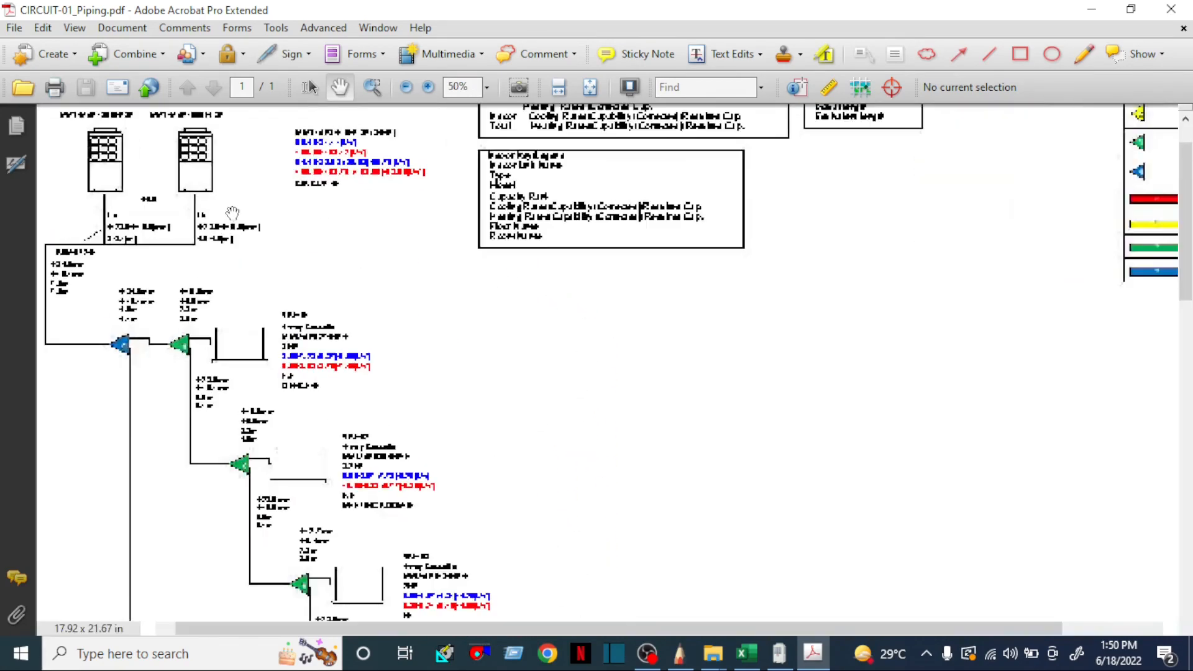
pyautogui.moveTo(232, 213); pyautogui.dragTo(465, 430)
pyautogui.scroll(1, 118, 168)
pyautogui.moveTo(118, 168); pyautogui.dragTo(145, 196)
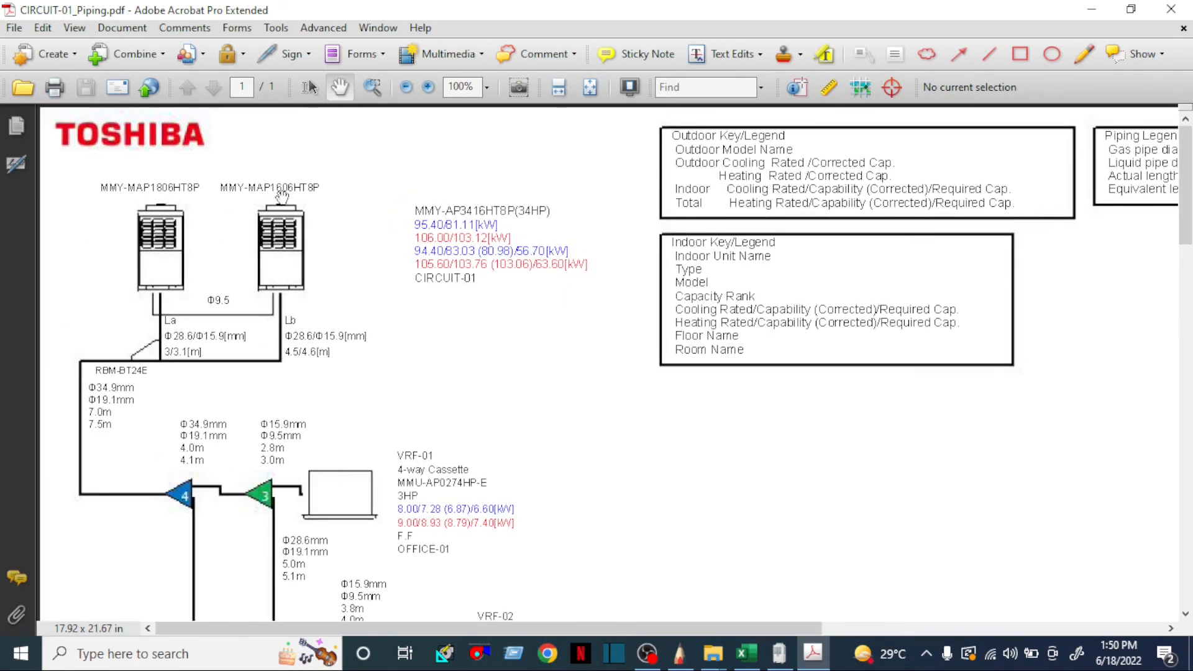
pyautogui.moveTo(285, 300); pyautogui.dragTo(283, 174)
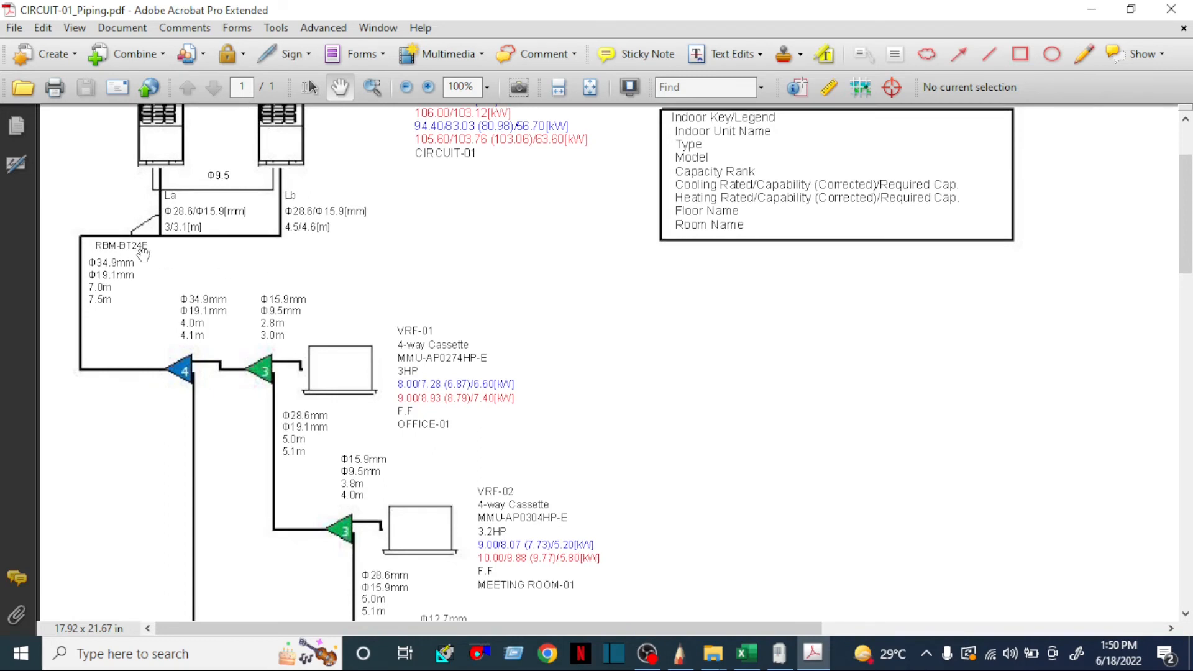
pyautogui.moveTo(159, 241); pyautogui.dragTo(202, 200)
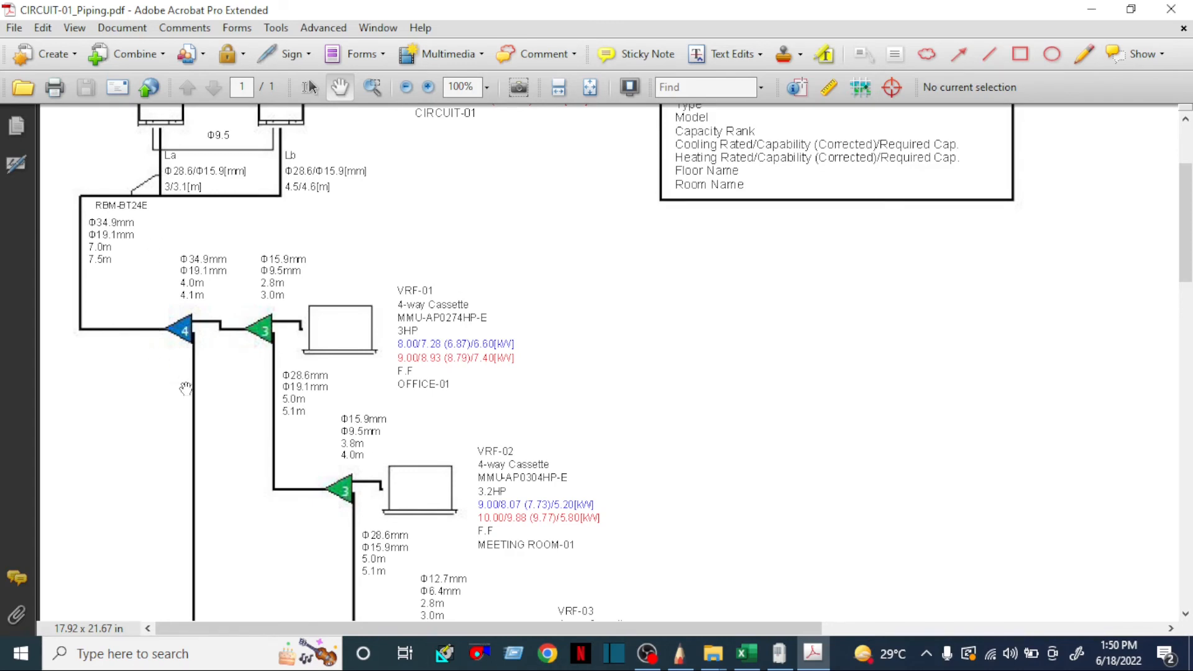
pyautogui.keyDown('ctrl'); pyautogui.scroll(-2, 186, 388); pyautogui.keyUp('ctrl')
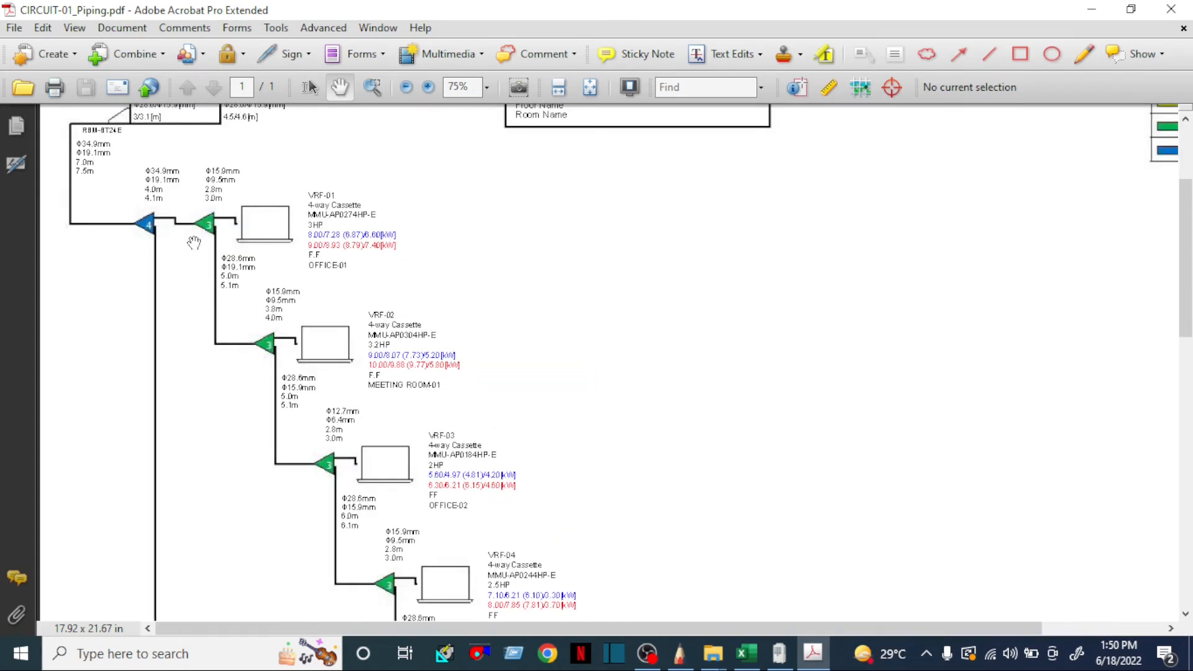
pyautogui.scroll(-5, 317, 147)
pyautogui.scroll(-5, 386, 368)
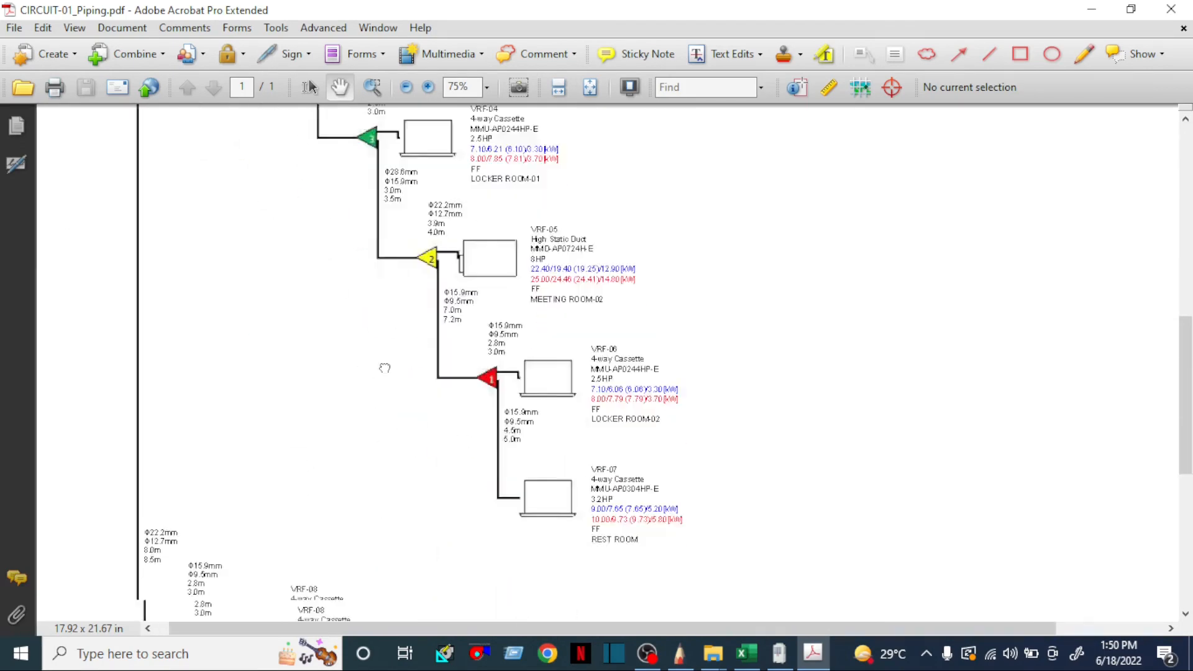
# Zoom in on the colour-coded joint and header legend and read the RBM model names.
pyautogui.scroll(12, 353, 195)
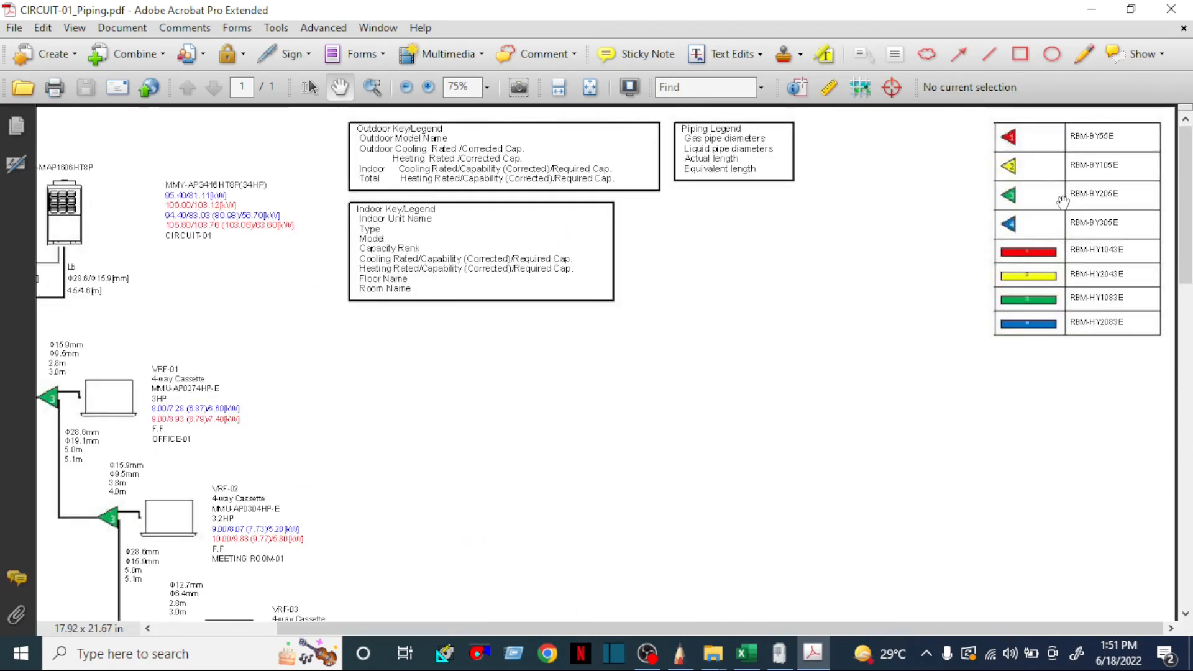
pyautogui.scroll(4, 1130, 198)
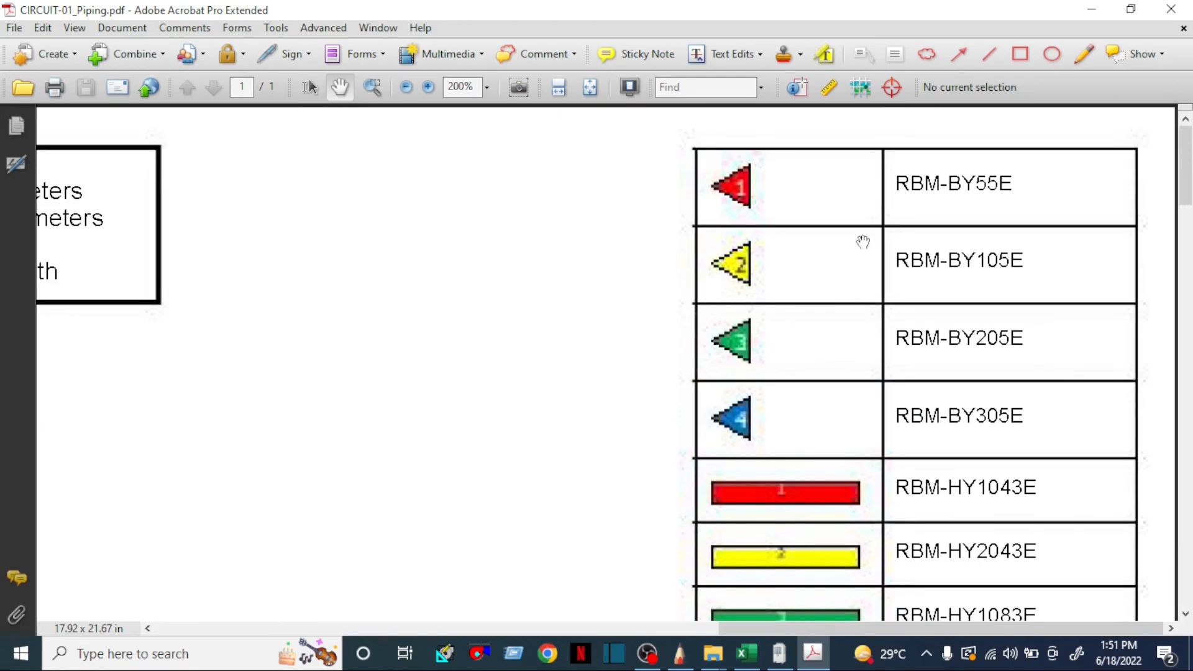
pyautogui.scroll(-1, 901, 206)
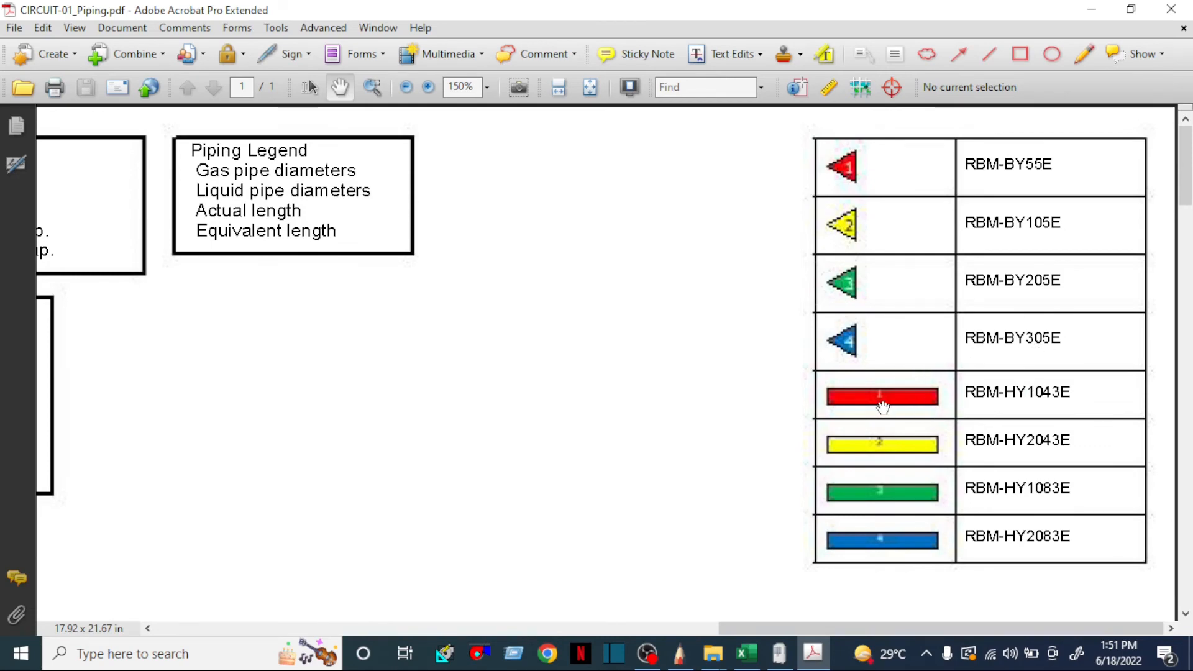
pyautogui.scroll(-2, 881, 495)
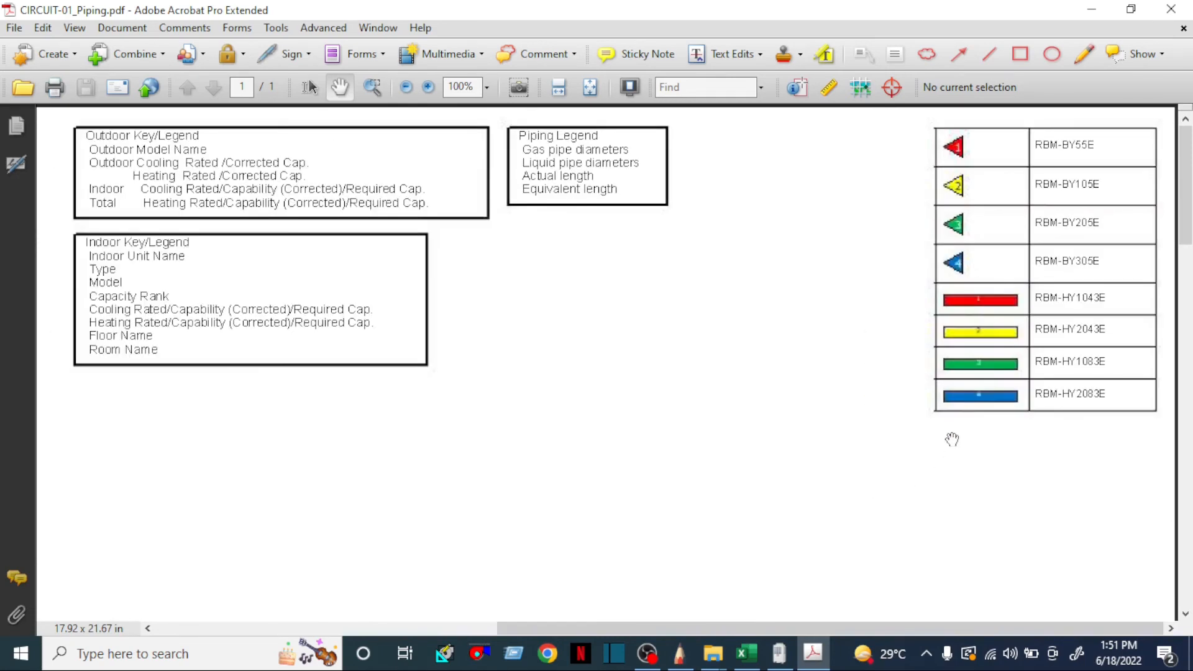
# Trace the piping through all indoor branches to VRF-11 and back to the outdoor units and first branch joints.
pyautogui.scroll(-1, 922, 392)
pyautogui.moveTo(638, 489); pyautogui.dragTo(667, 382)
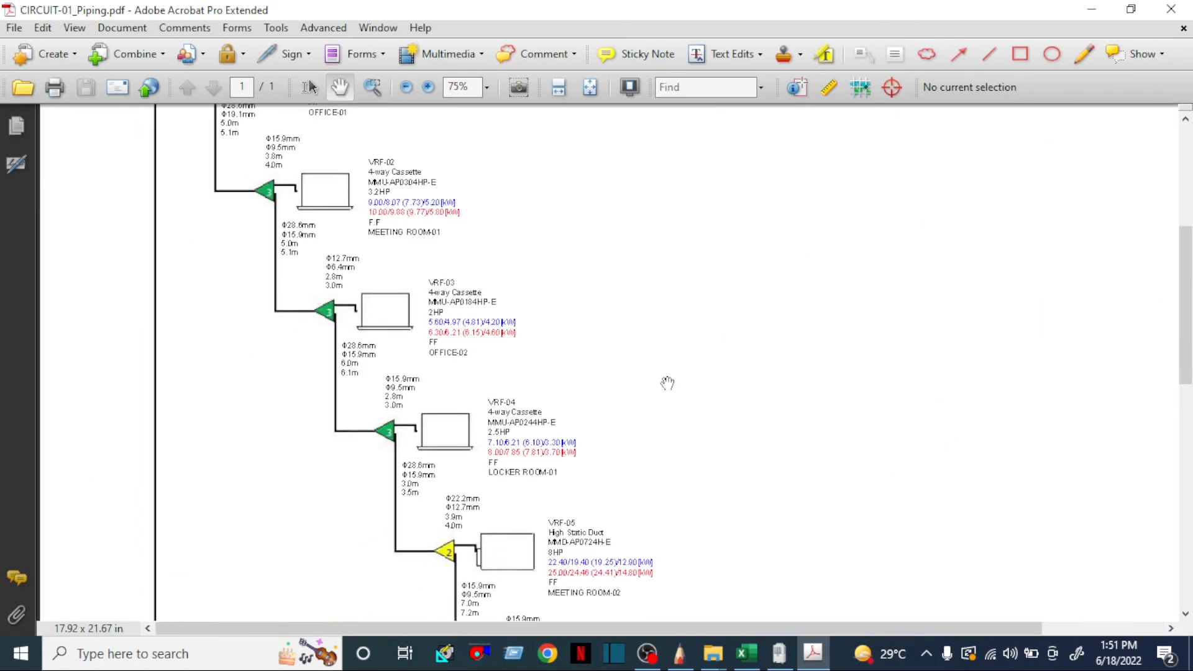
pyautogui.moveTo(616, 445); pyautogui.dragTo(694, 382)
pyautogui.moveTo(565, 479); pyautogui.dragTo(586, 243)
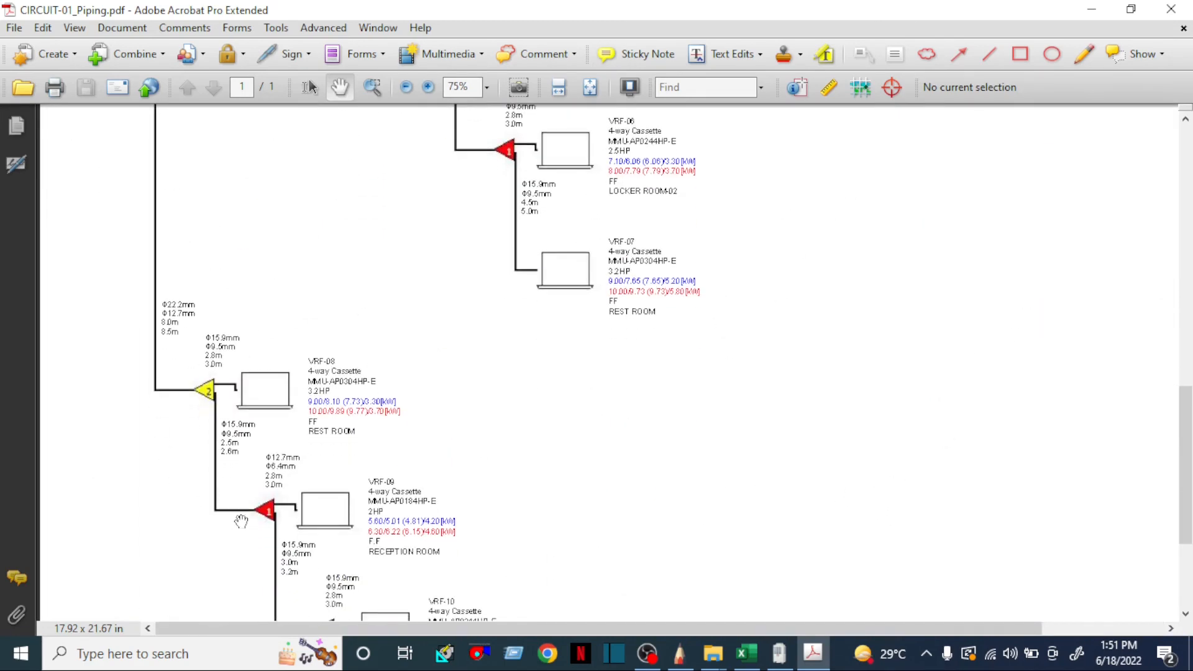
pyautogui.moveTo(241, 520); pyautogui.dragTo(243, 318)
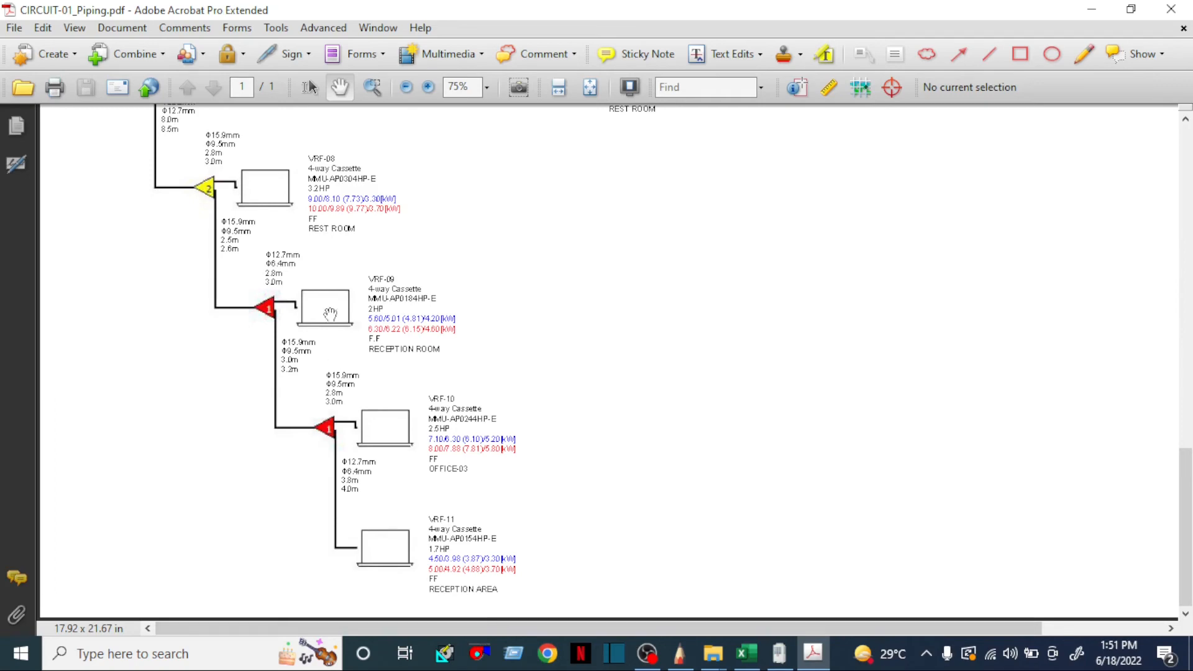
pyautogui.moveTo(319, 252); pyautogui.dragTo(451, 486)
pyautogui.moveTo(394, 259); pyautogui.dragTo(398, 559)
pyautogui.moveTo(361, 208); pyautogui.dragTo(383, 494)
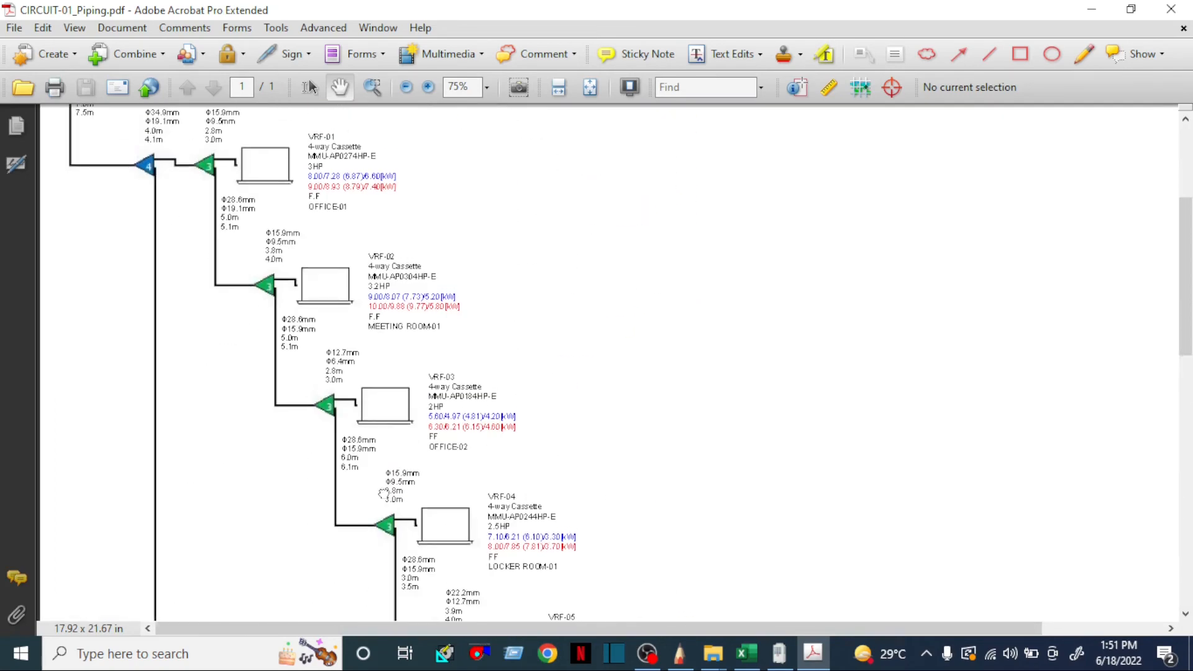
pyautogui.moveTo(328, 228); pyautogui.dragTo(321, 460)
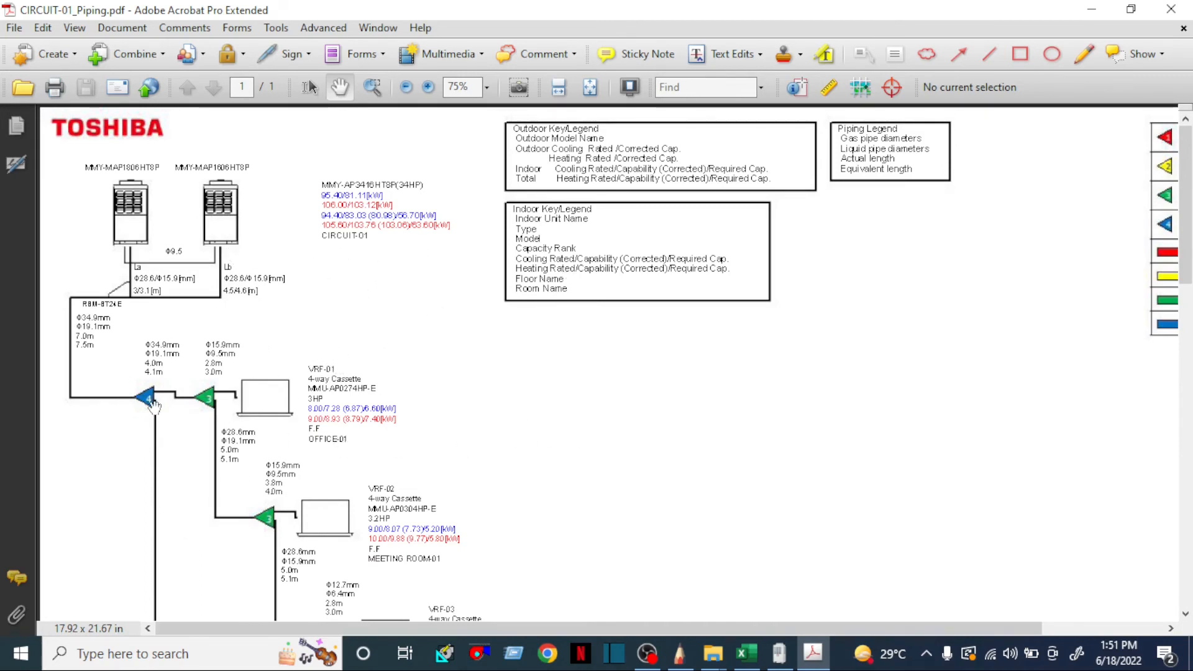
pyautogui.scroll(-5, 318, 523)
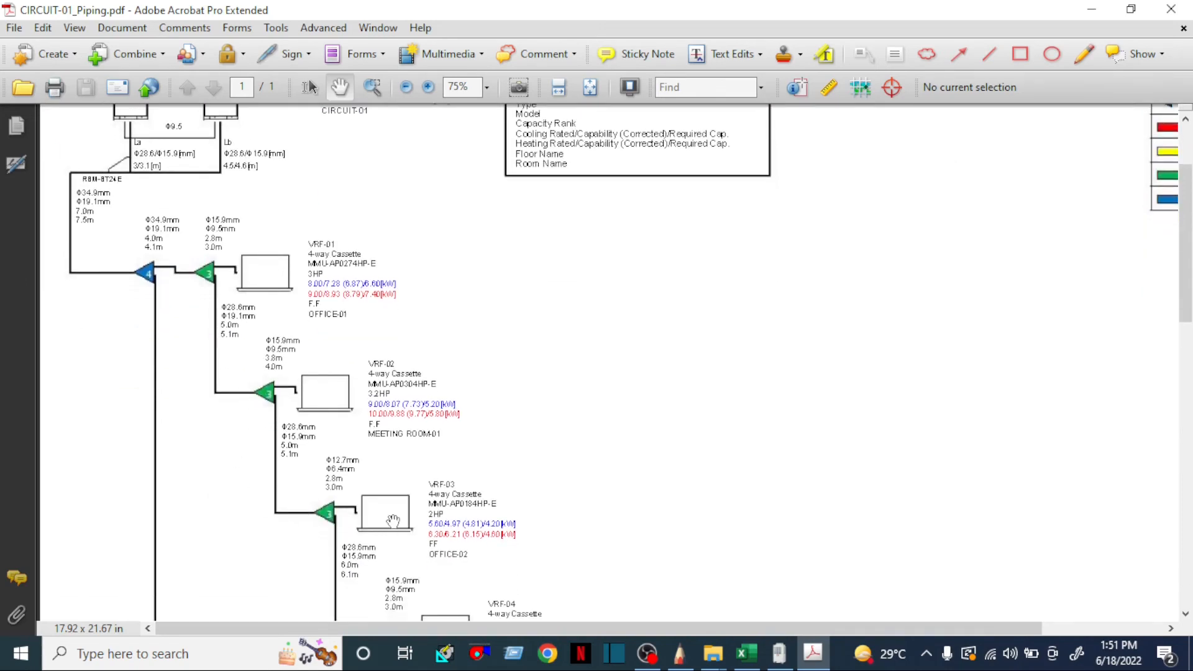
pyautogui.moveTo(435, 515); pyautogui.dragTo(430, 390)
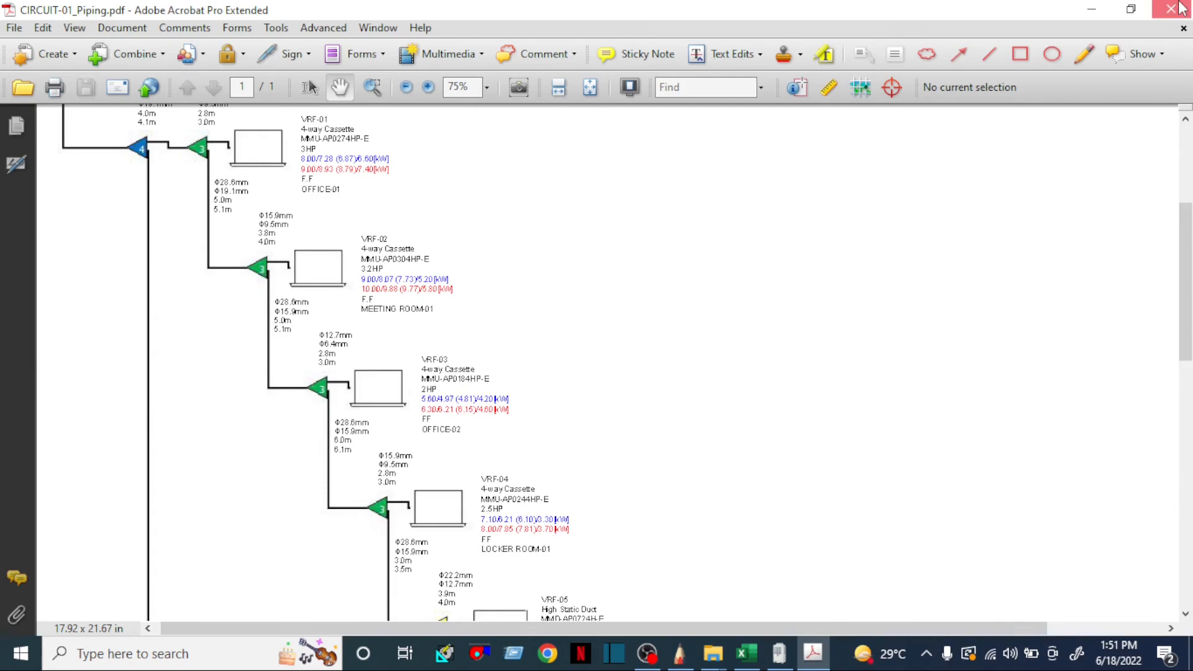
# Close the CIRCUIT-01_Piping PDF, open CIRCUIT-01_Piping_Wiring from the VRF folder and dismiss its reading prompt.
pyautogui.hotkey('alt', 'F4')
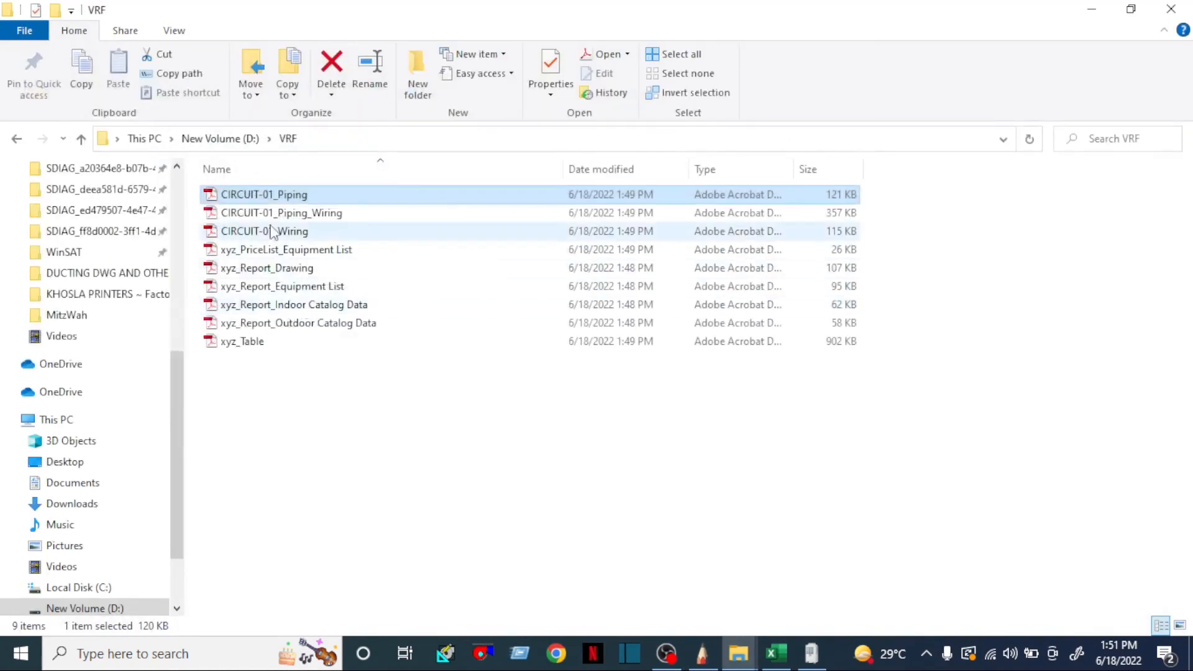
pyautogui.click(267, 214)
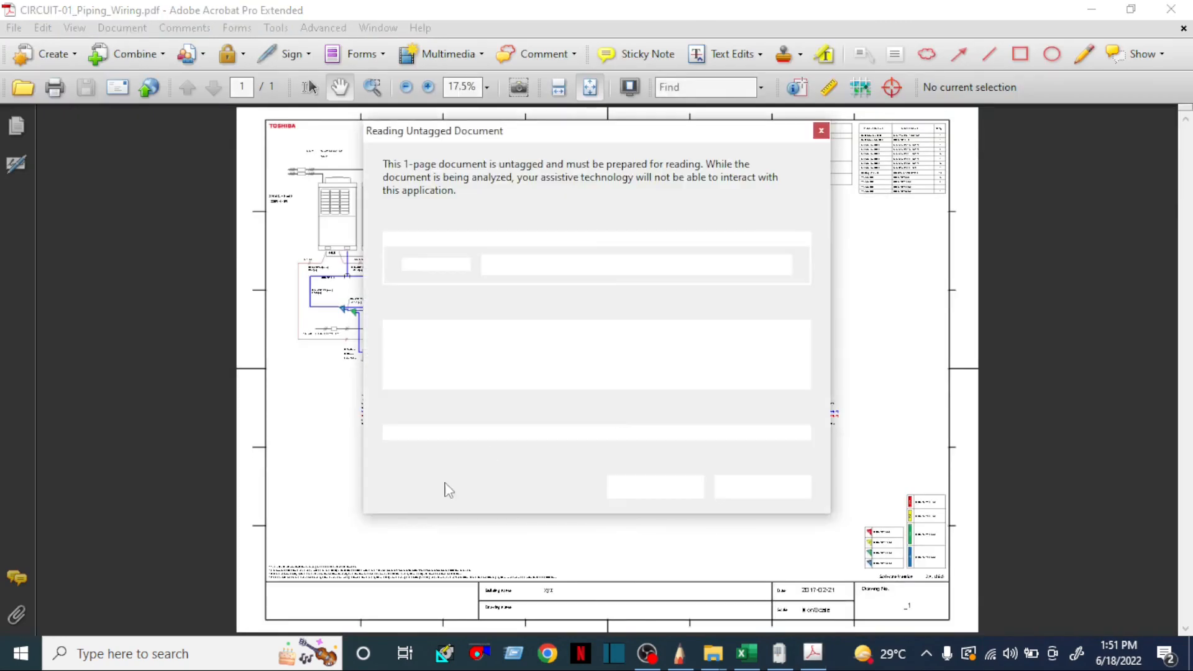
pyautogui.click(821, 132)
# Examine the outdoor units' power supply and follow the refrigerant piping and wiring along the row of indoor units.
pyautogui.scroll(5, 327, 208)
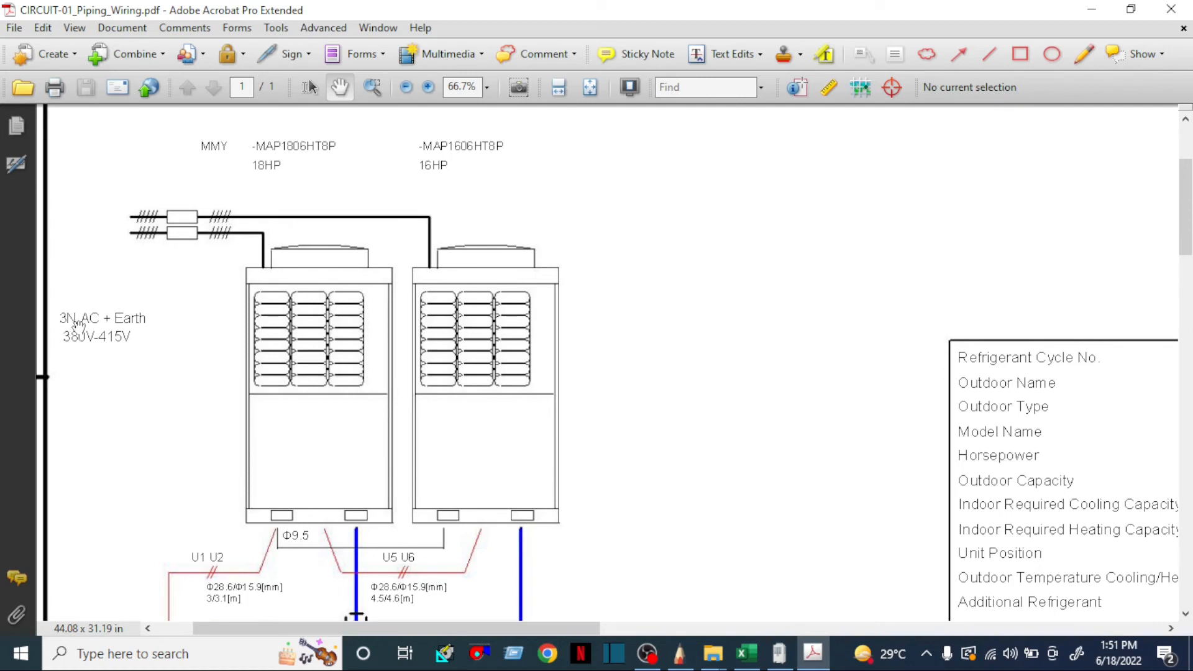
pyautogui.moveTo(123, 324); pyautogui.dragTo(142, 235)
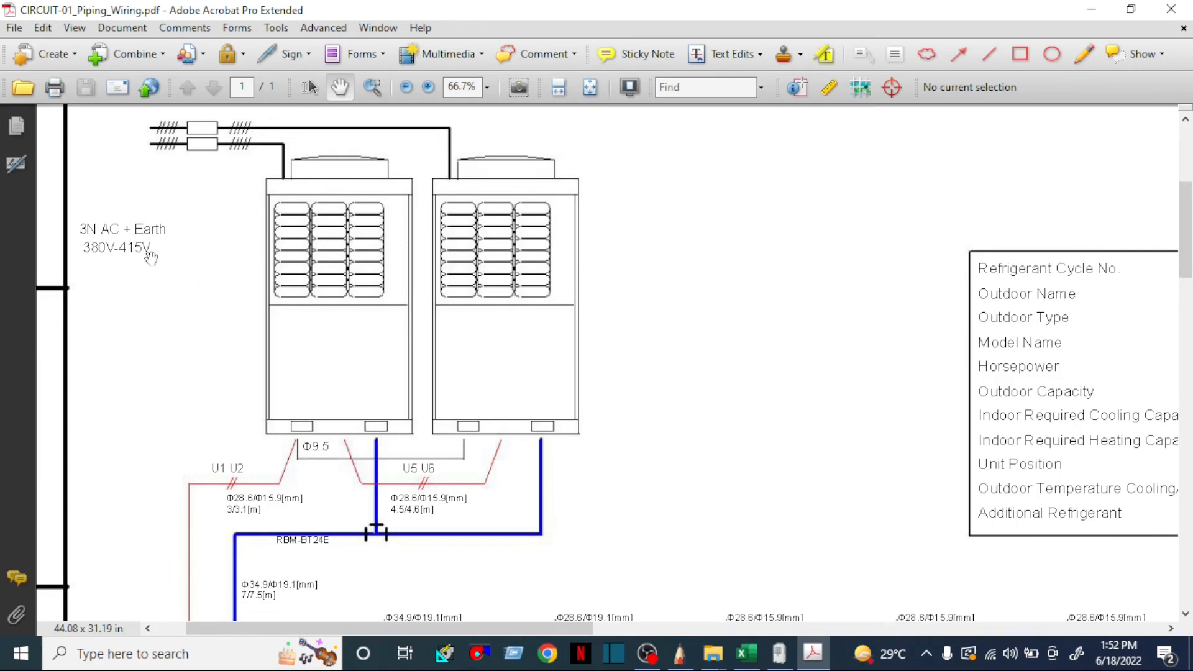
pyautogui.moveTo(406, 462); pyautogui.dragTo(433, 250)
pyautogui.hotkey('ctrl', '-')
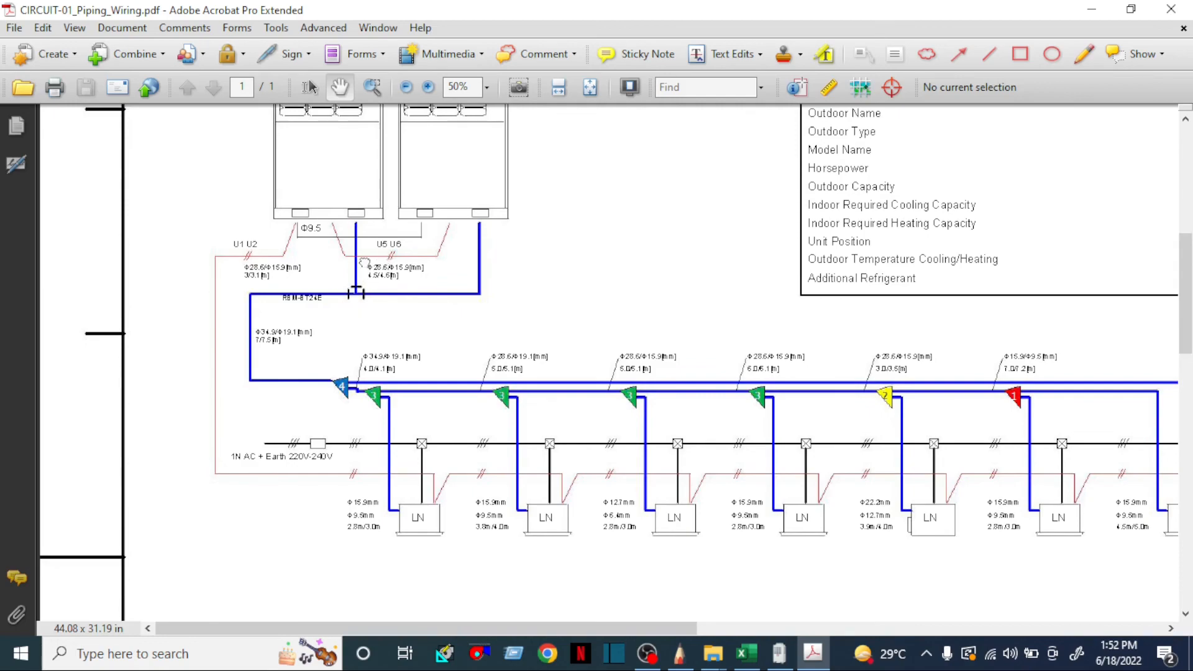
pyautogui.moveTo(364, 263); pyautogui.dragTo(177, 255)
pyautogui.moveTo(973, 378); pyautogui.dragTo(631, 348)
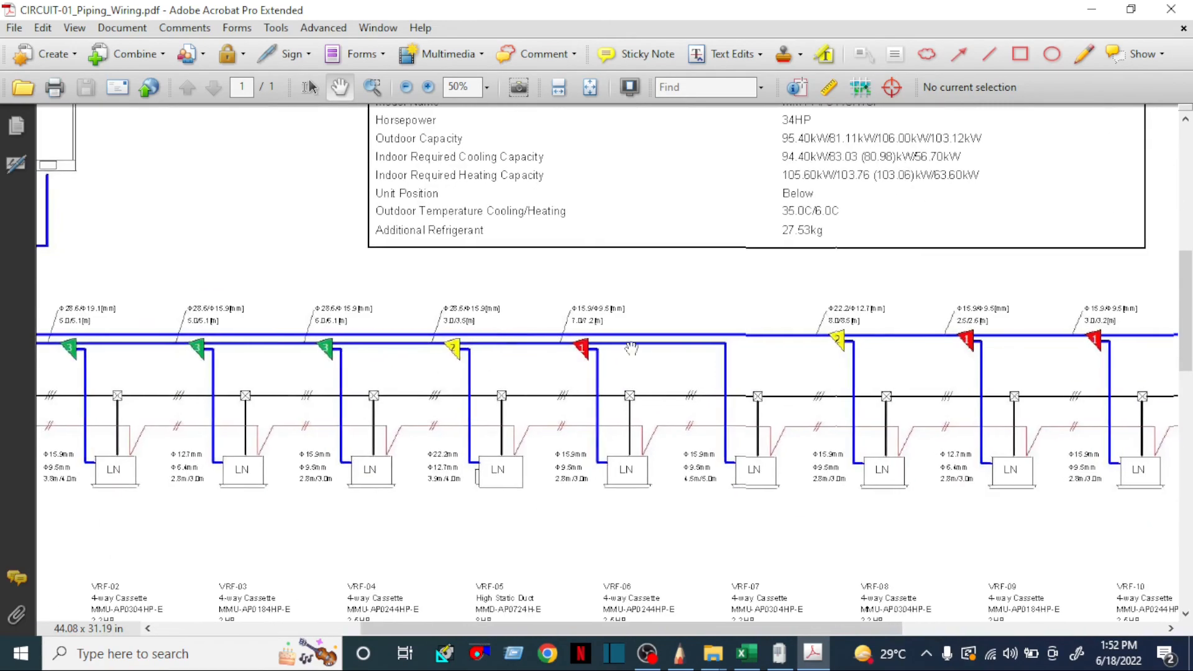
pyautogui.moveTo(1156, 365); pyautogui.dragTo(739, 361)
pyautogui.moveTo(295, 379); pyautogui.dragTo(941, 391)
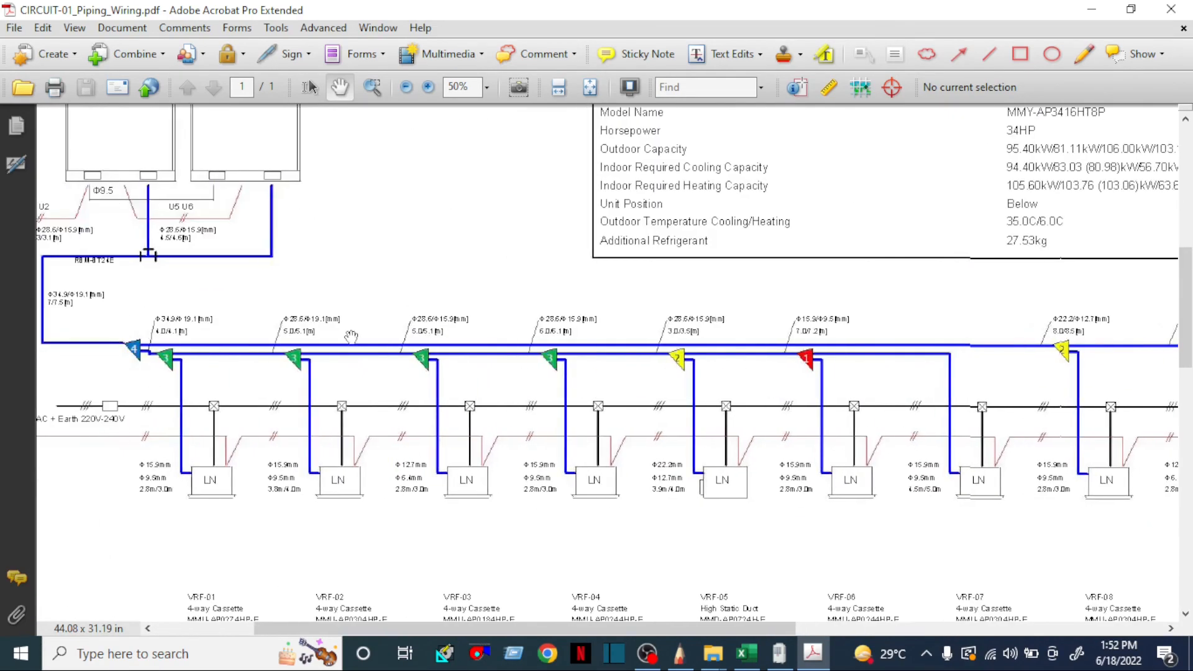
pyautogui.moveTo(352, 336); pyautogui.dragTo(556, 328)
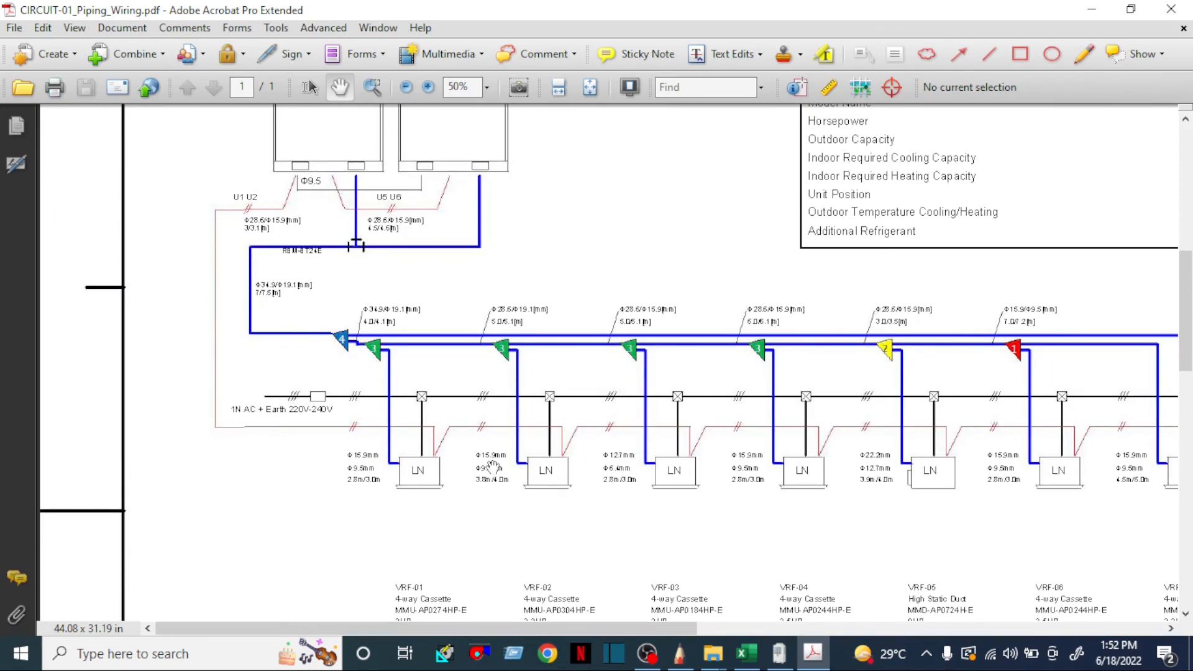
pyautogui.moveTo(797, 502); pyautogui.dragTo(750, 482)
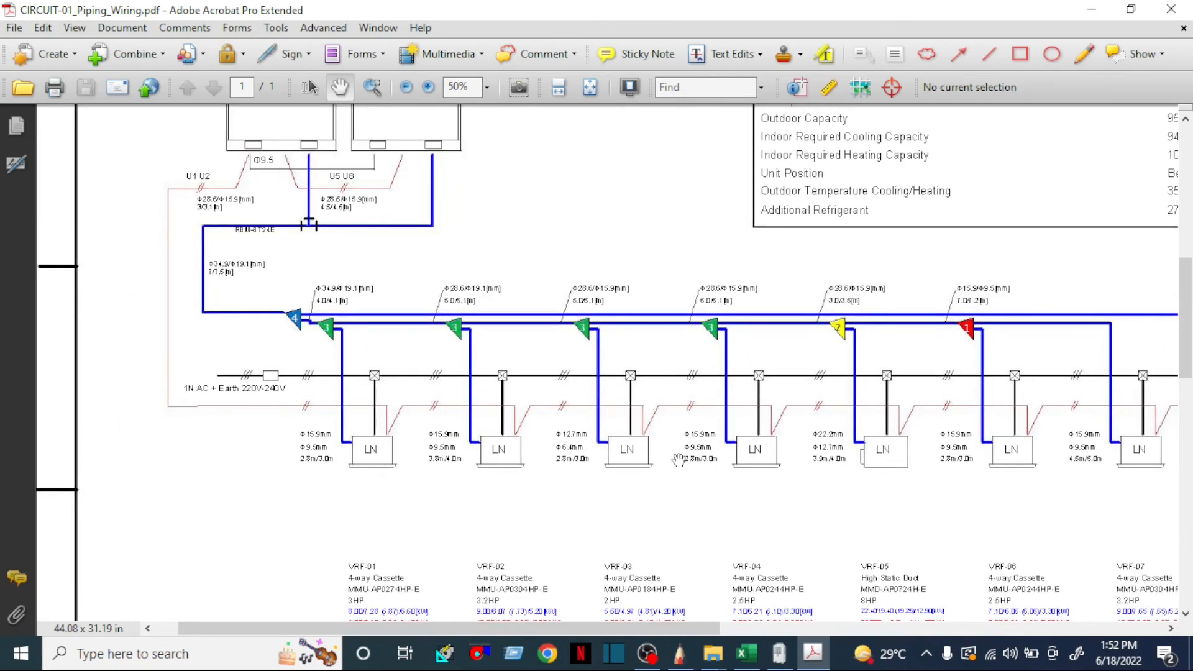
# Examine the U1 U2 control wiring from the outdoor units to the indoor units and the U5 U6 link between the outdoor units.
pyautogui.moveTo(234, 137); pyautogui.dragTo(239, 258)
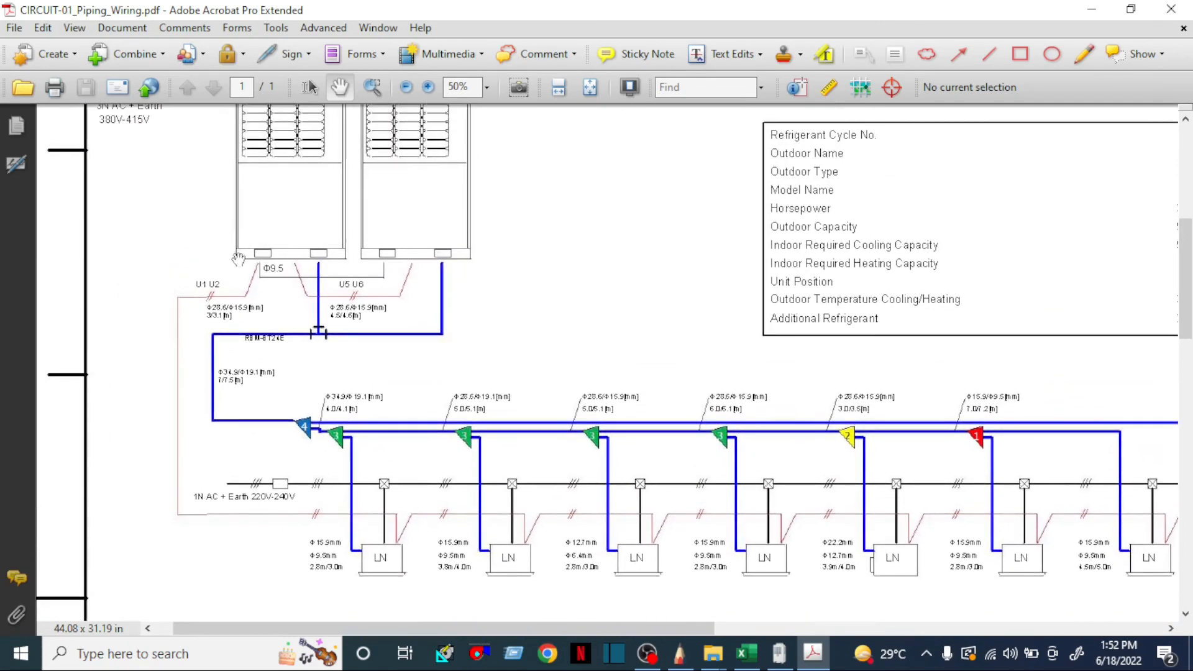
pyautogui.moveTo(405, 258); pyautogui.dragTo(424, 375)
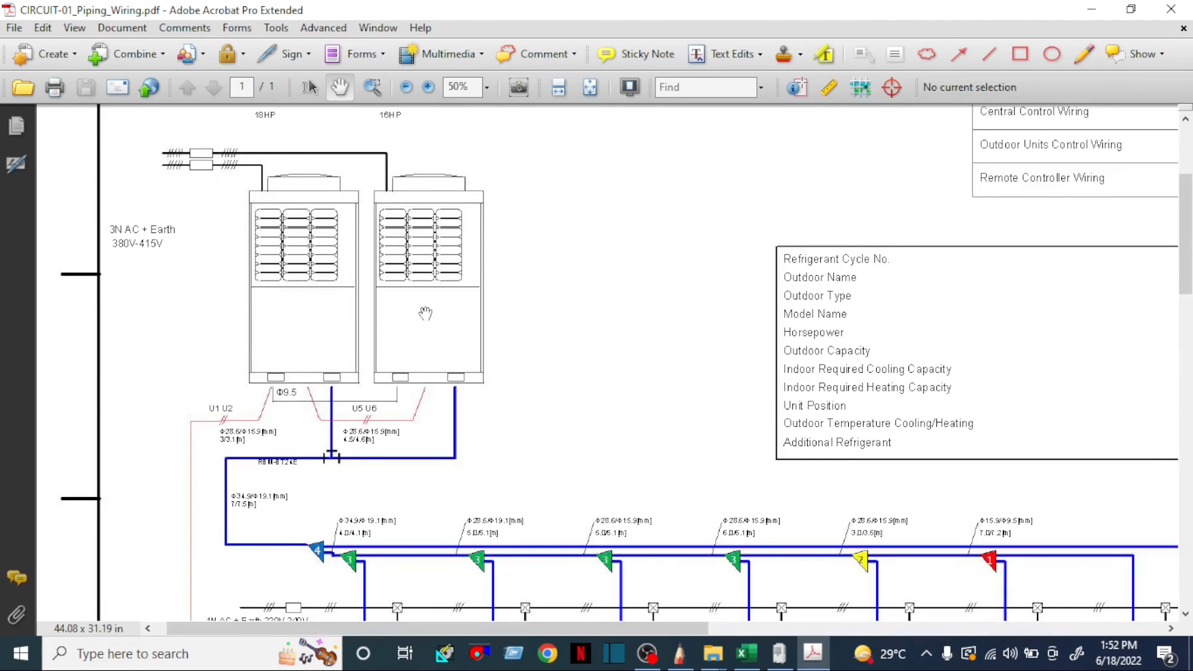
pyautogui.moveTo(424, 304)
pyautogui.mouseDown()
pyautogui.moveTo(430, 285)
pyautogui.moveTo(368, 241)
pyautogui.mouseUp()
pyautogui.moveTo(351, 429); pyautogui.dragTo(363, 322)
pyautogui.moveTo(195, 286)
pyautogui.mouseDown()
pyautogui.moveTo(197, 299)
pyautogui.moveTo(226, 262)
pyautogui.mouseUp()
pyautogui.moveTo(567, 498); pyautogui.dragTo(534, 453)
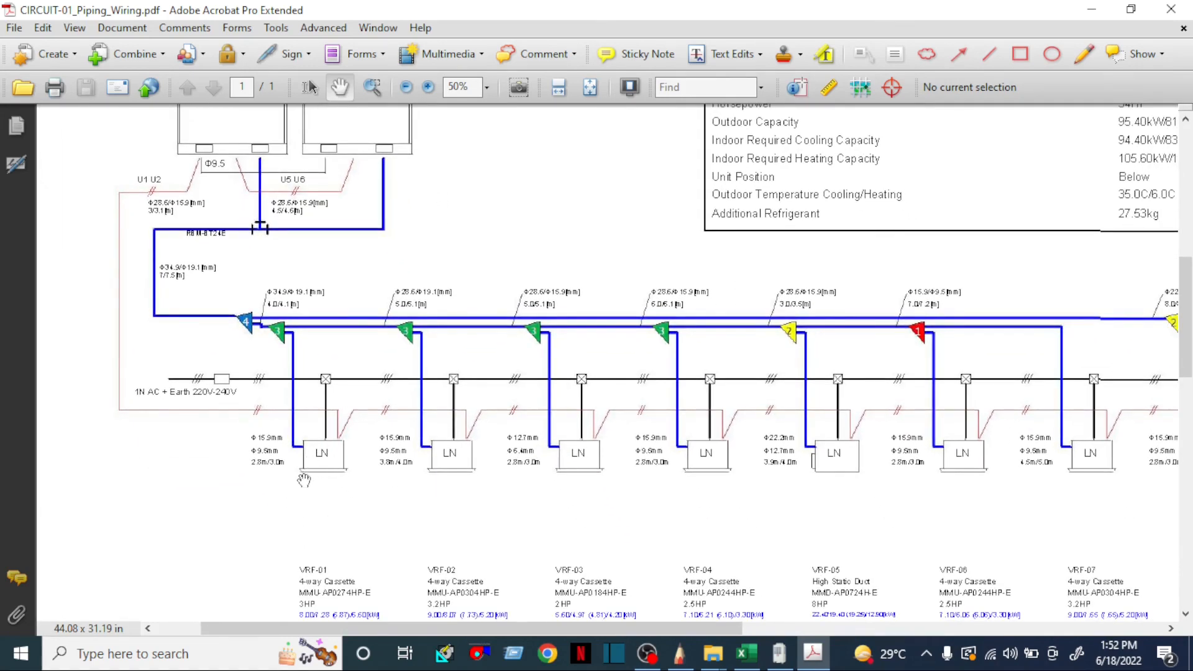
pyautogui.moveTo(192, 226); pyautogui.dragTo(217, 325)
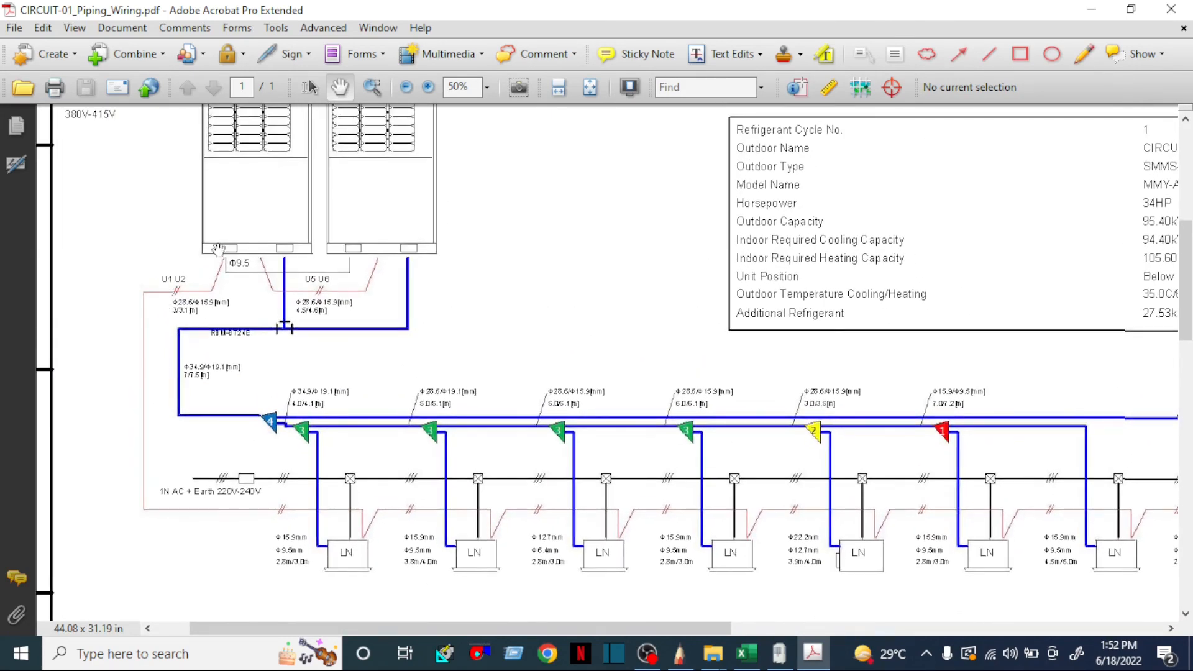
pyautogui.moveTo(218, 249); pyautogui.dragTo(247, 332)
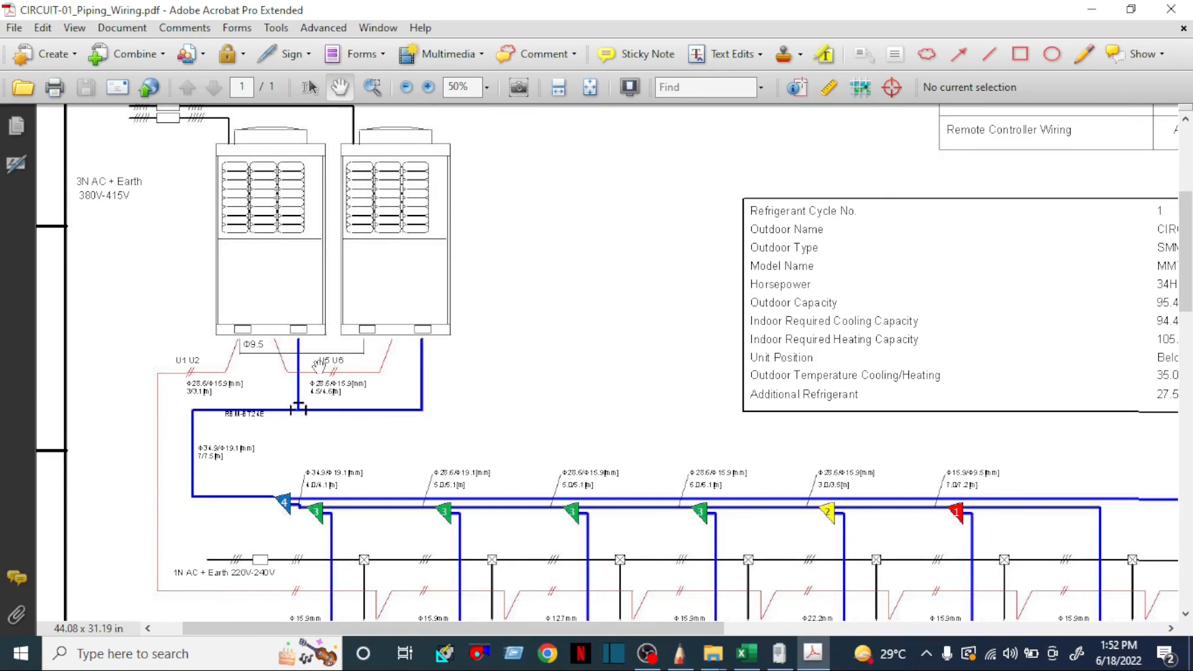
pyautogui.moveTo(429, 336); pyautogui.dragTo(427, 223)
pyautogui.moveTo(428, 318); pyautogui.dragTo(415, 281)
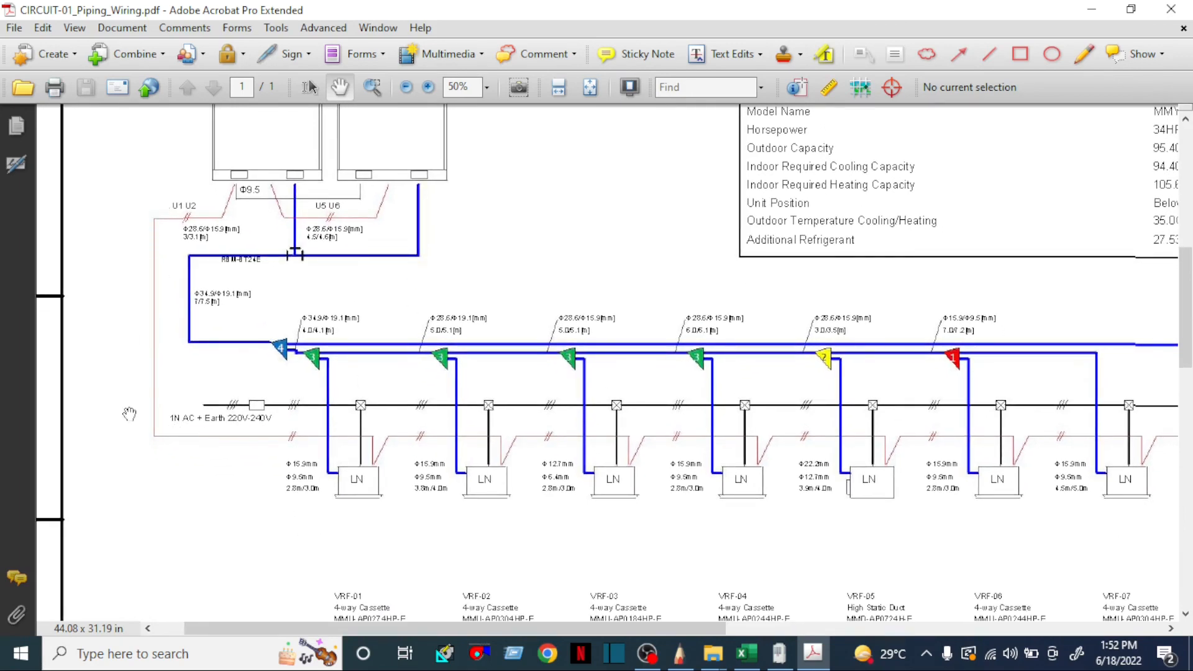
# Read the Control Wiring table for the labelled cables and return to the U1 U2 line at the outdoor units.
pyautogui.moveTo(174, 335); pyautogui.dragTo(199, 567)
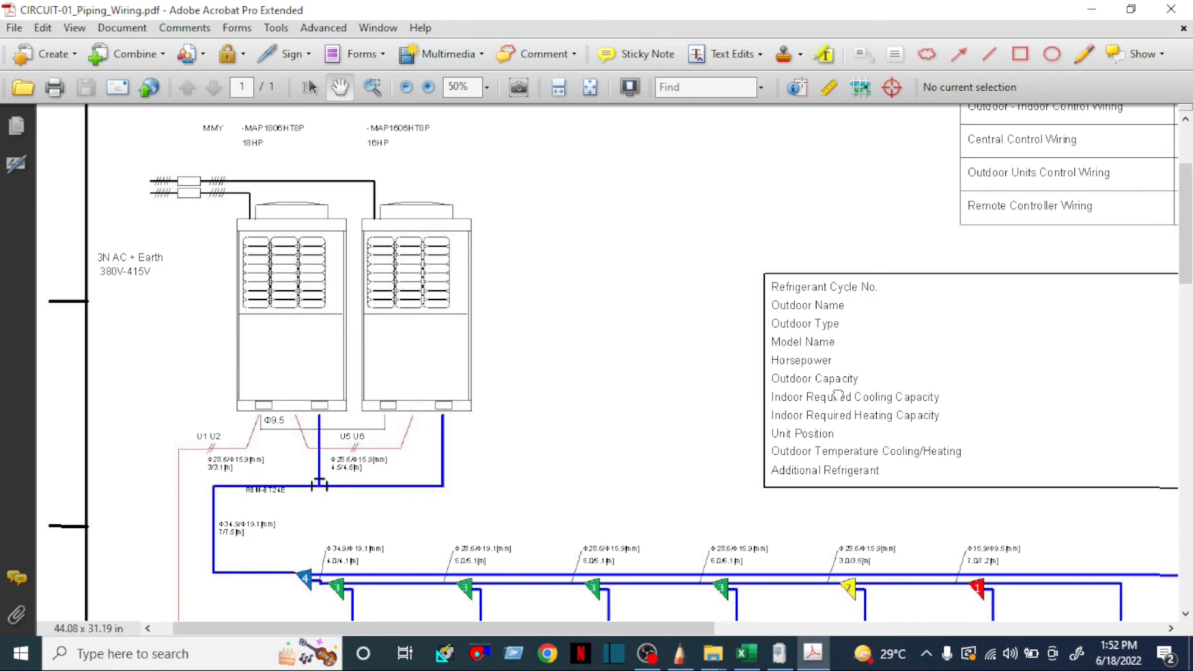
pyautogui.moveTo(838, 396); pyautogui.dragTo(414, 461)
pyautogui.moveTo(890, 297); pyautogui.dragTo(658, 331)
pyautogui.moveTo(553, 254); pyautogui.dragTo(419, 256)
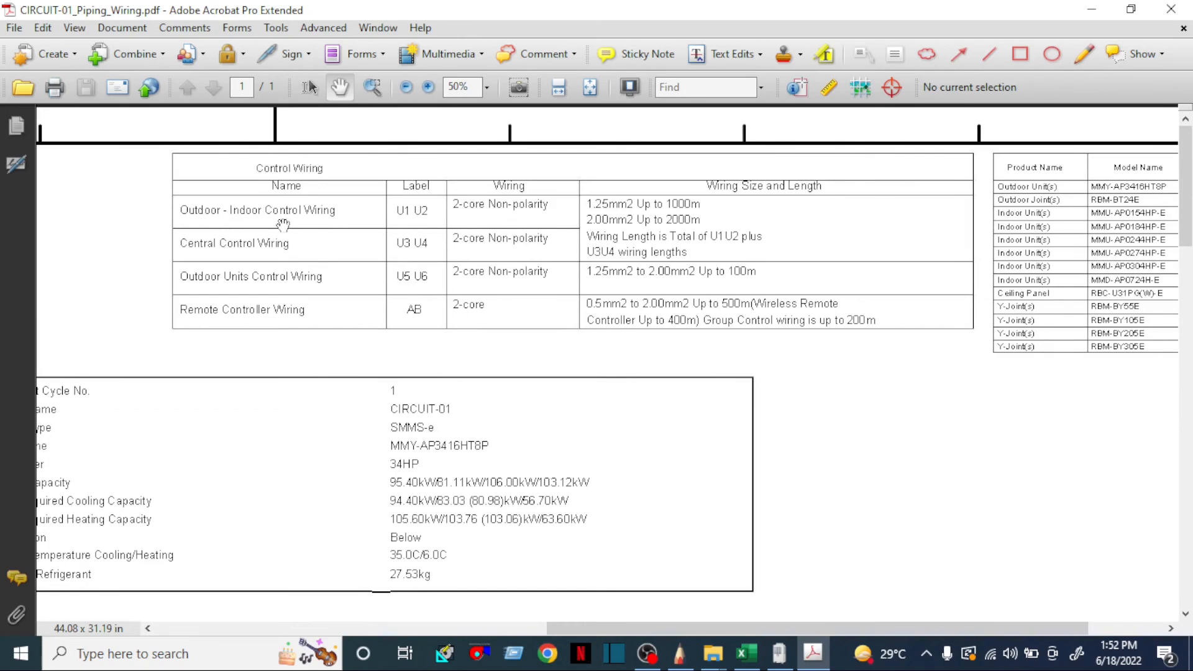
pyautogui.moveTo(252, 404); pyautogui.dragTo(712, 201)
pyautogui.moveTo(394, 352); pyautogui.dragTo(773, 285)
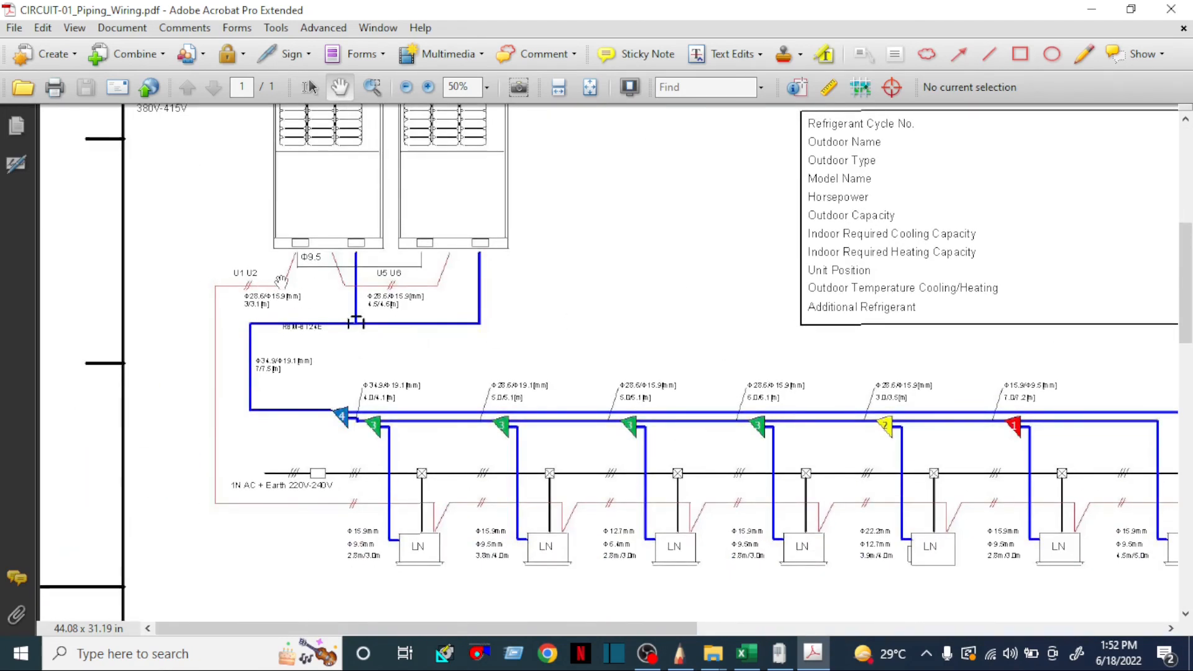
# Read the U1 U2 and U3 U4 rows of the Control Wiring table and check the control wiring along the indoor units.
pyautogui.moveTo(680, 110); pyautogui.dragTo(538, 295)
pyautogui.moveTo(893, 300); pyautogui.dragTo(574, 370)
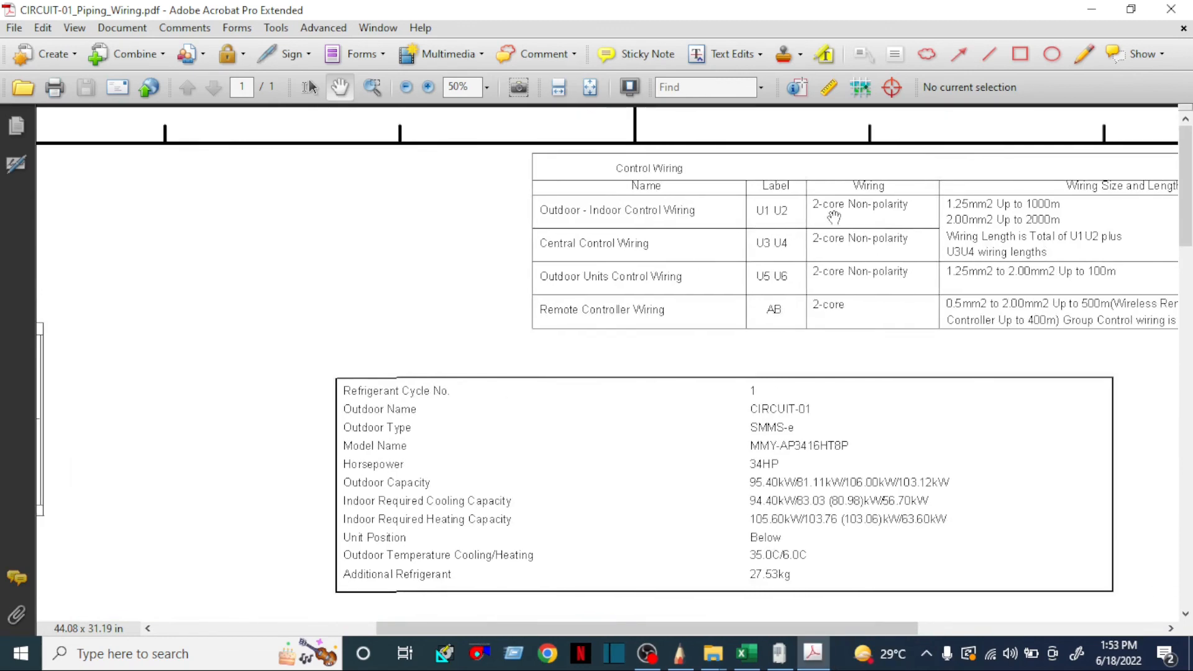
pyautogui.moveTo(928, 215); pyautogui.dragTo(704, 214)
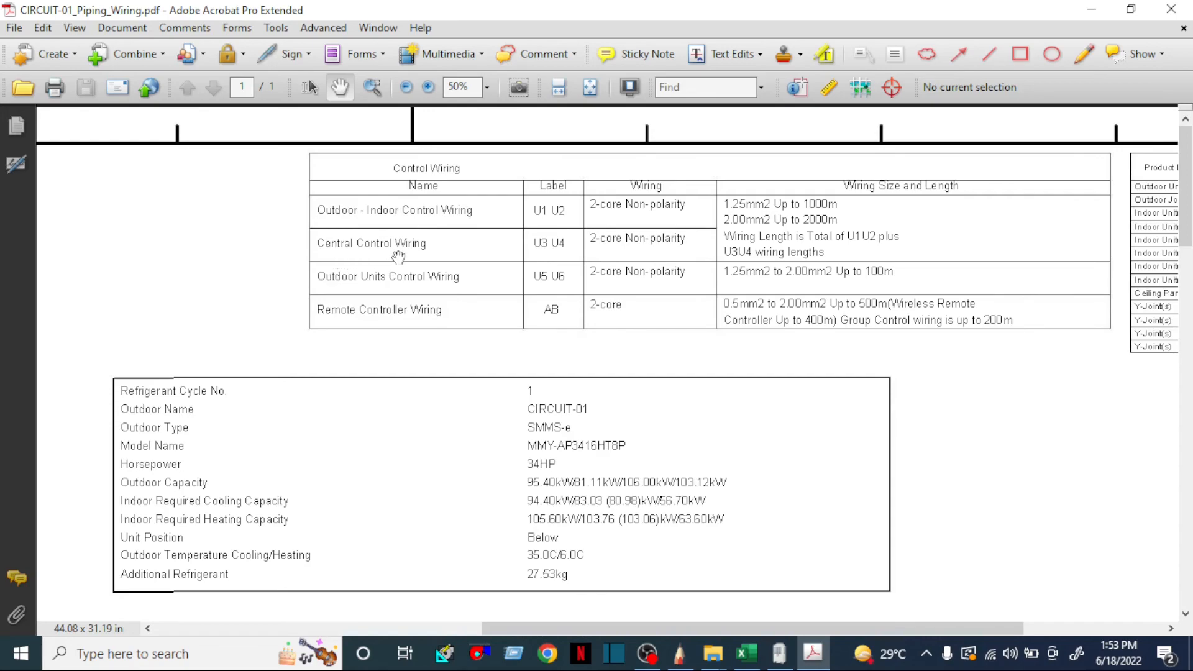
pyautogui.scroll(-10, 535, 311)
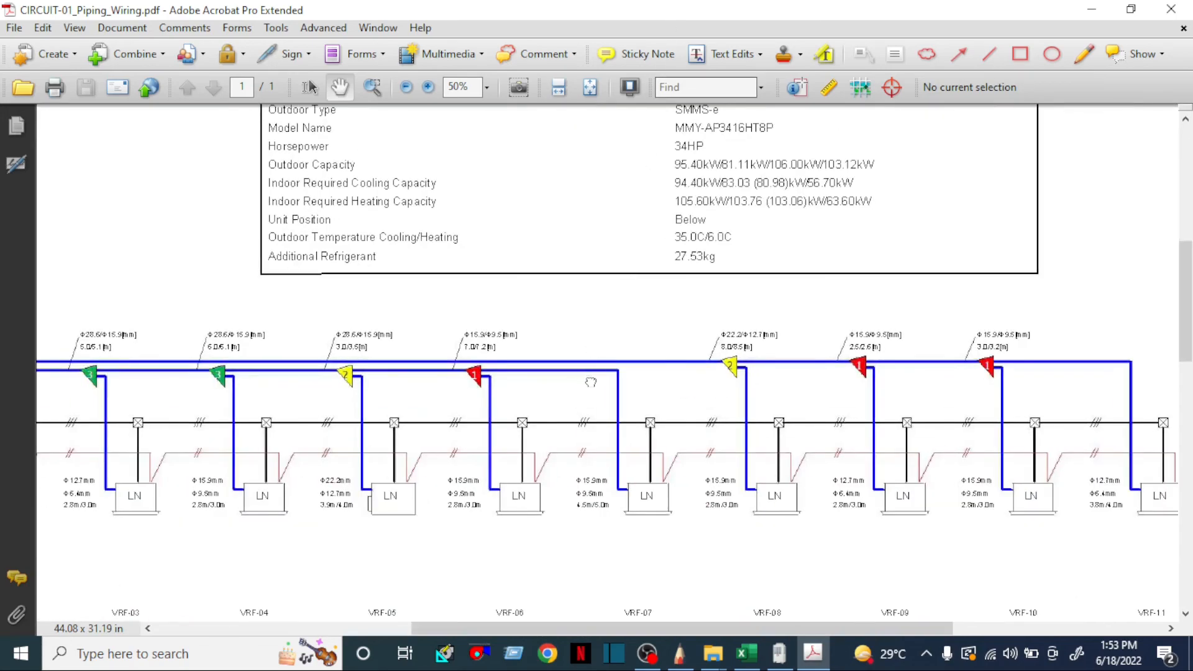
pyautogui.moveTo(579, 344); pyautogui.dragTo(607, 414)
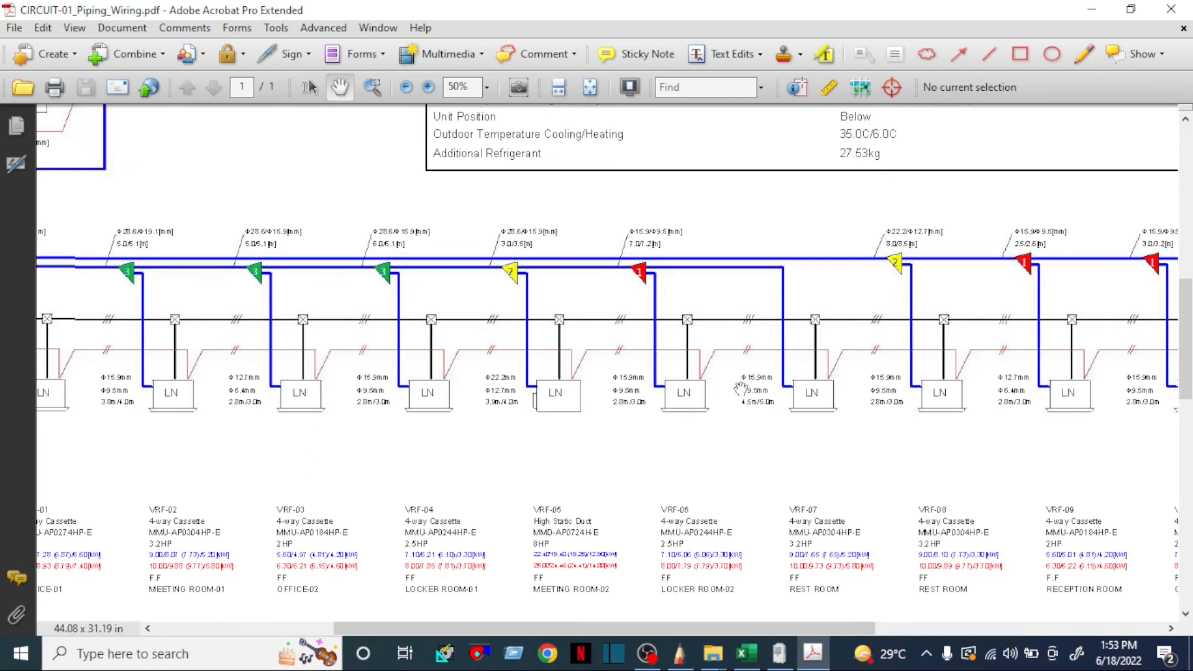
pyautogui.scroll(6, 748, 299)
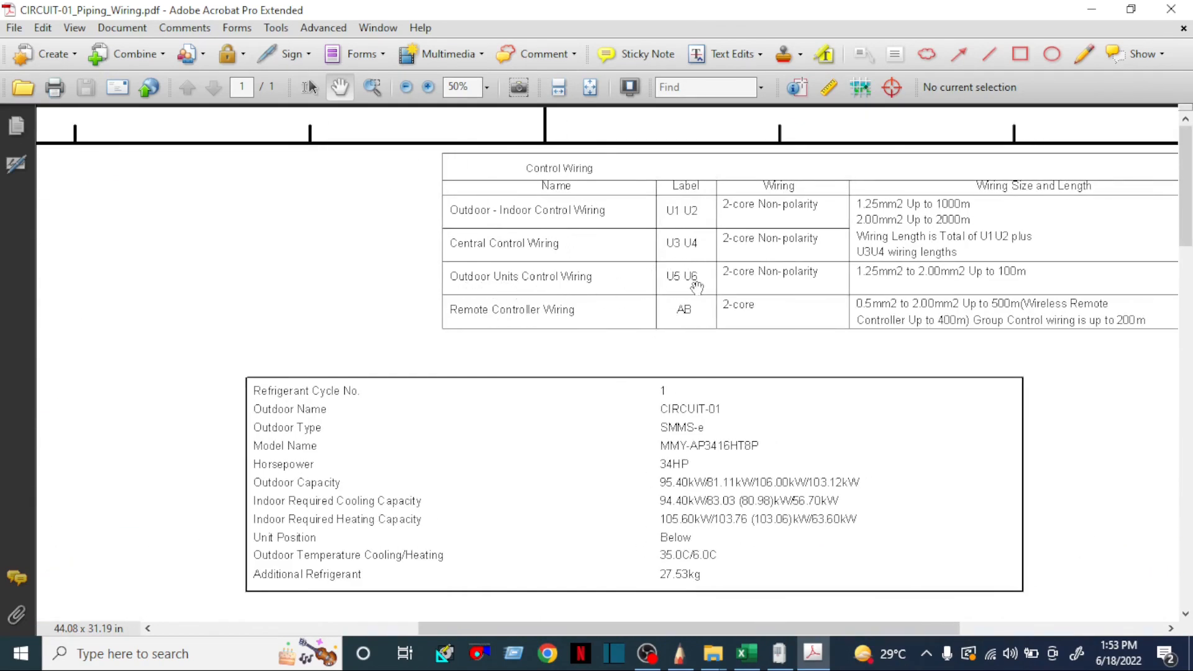
# Examine the U5 U6 link between the two outdoor units and compare it with its Control Wiring table row.
pyautogui.moveTo(463, 361); pyautogui.dragTo(1018, 204)
pyautogui.moveTo(547, 388); pyautogui.dragTo(548, 346)
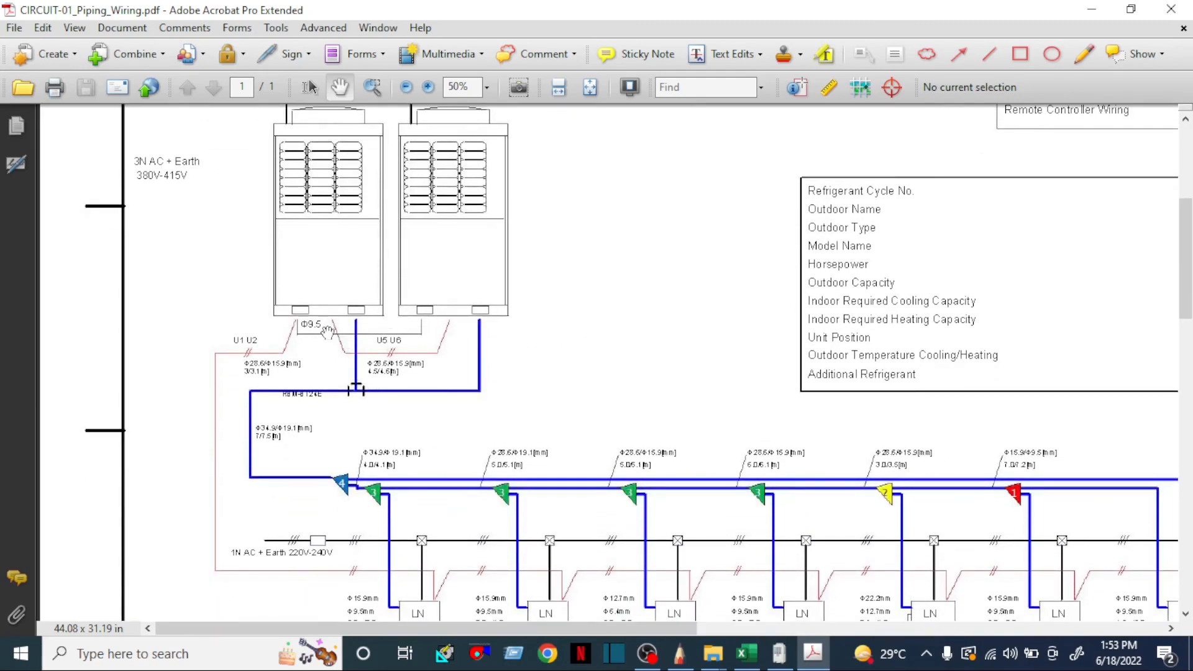
pyautogui.moveTo(836, 222); pyautogui.dragTo(134, 422)
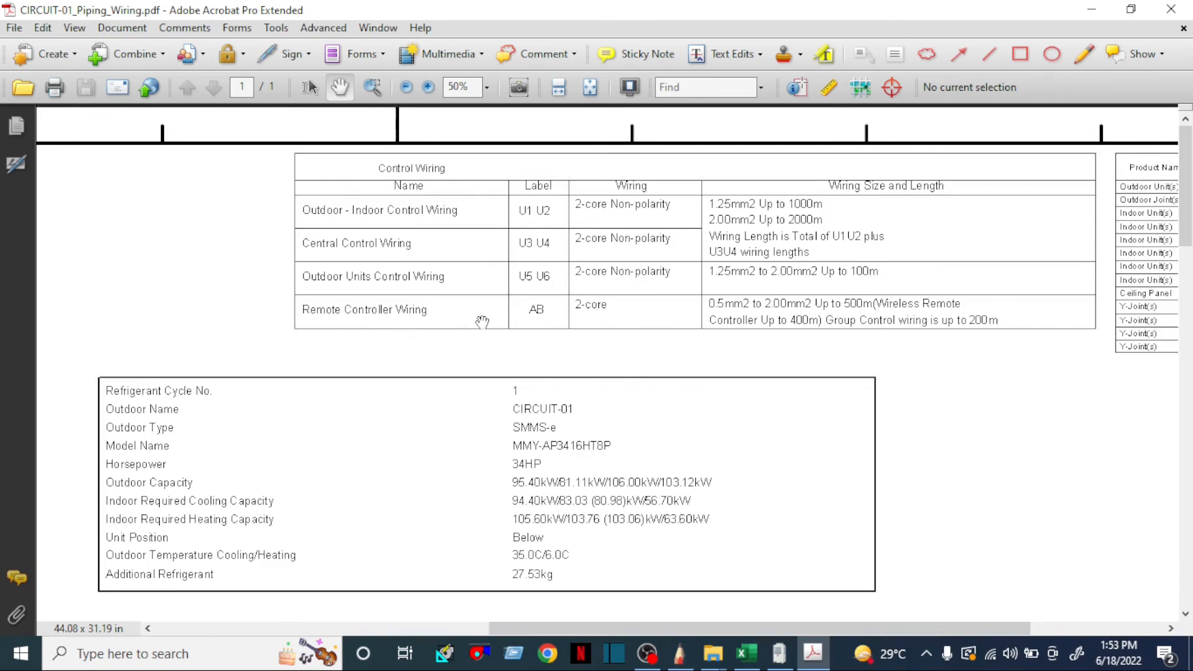
# Inspect the indoor unit connections for remote controllers and read the AB remote controller row of the Control Wiring table.
pyautogui.scroll(-10, 559, 366)
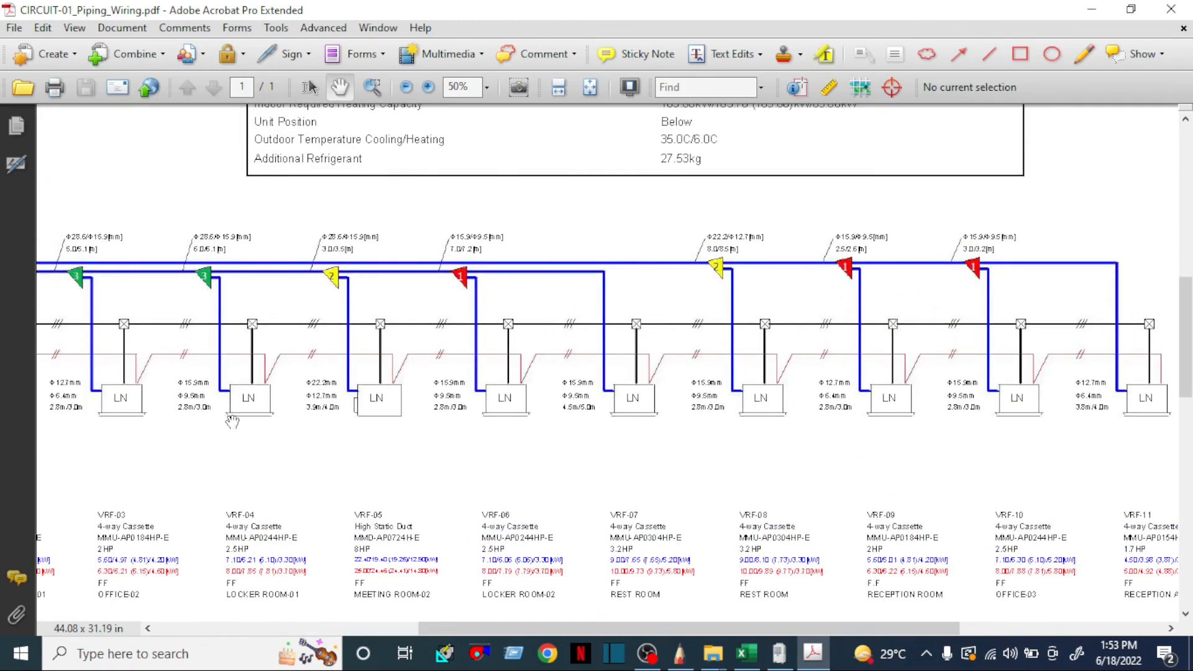
pyautogui.moveTo(264, 466); pyautogui.dragTo(602, 418)
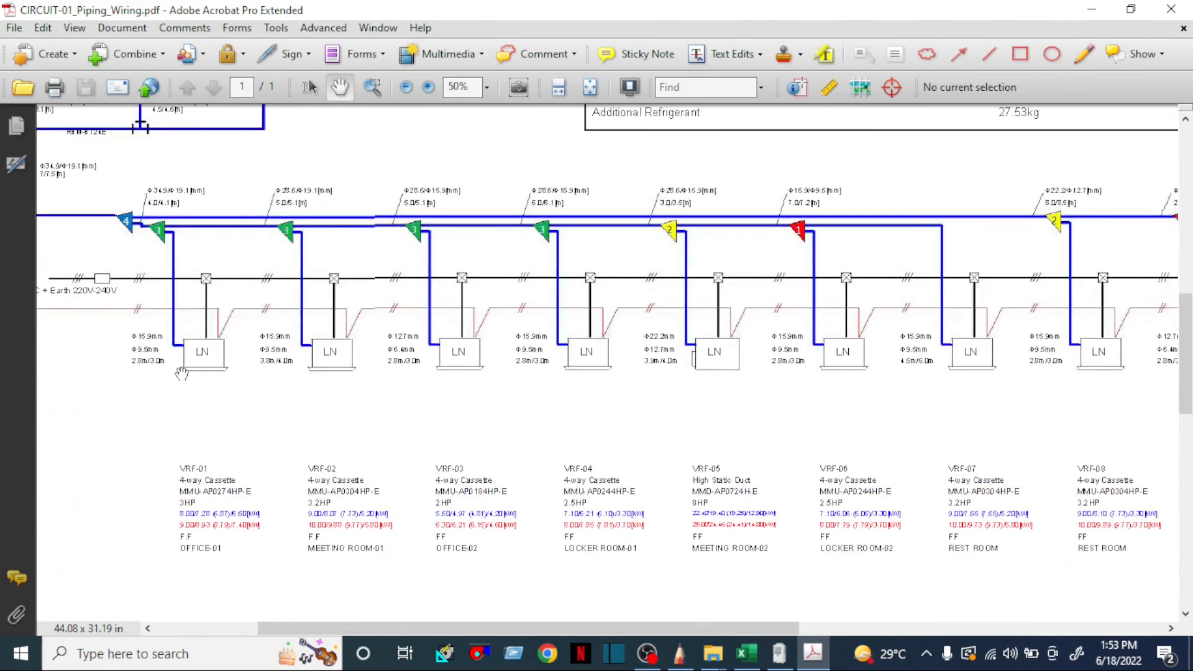
pyautogui.moveTo(671, 307); pyautogui.dragTo(396, 524)
pyautogui.moveTo(732, 267); pyautogui.dragTo(529, 512)
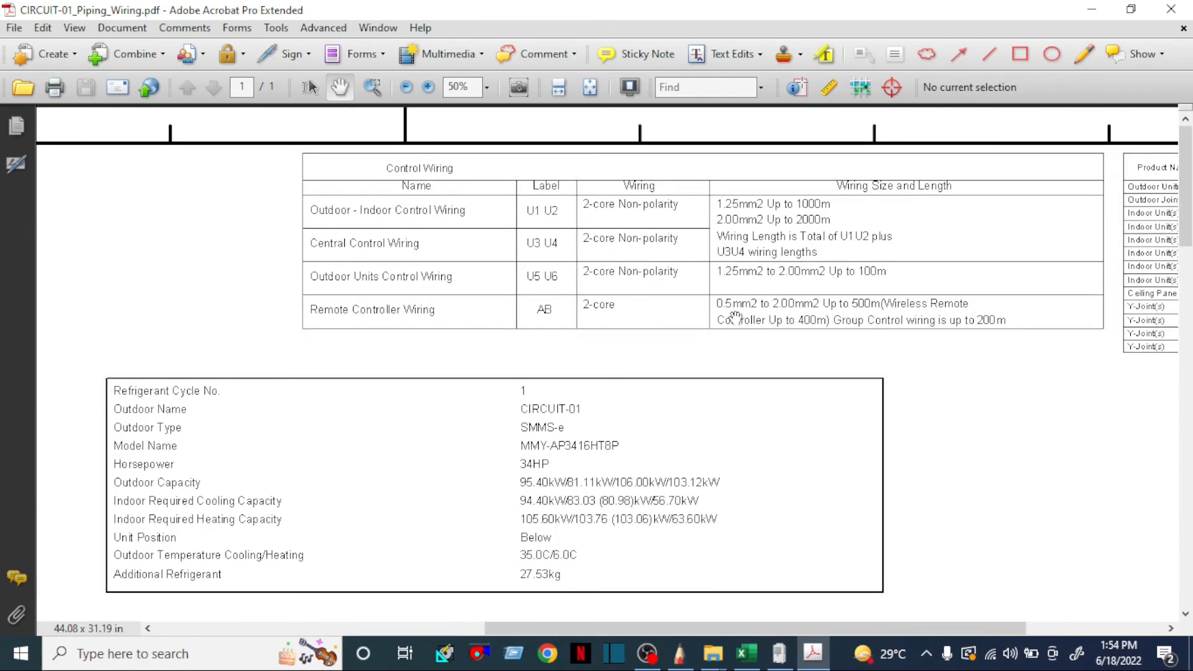
pyautogui.moveTo(858, 317); pyautogui.dragTo(718, 314)
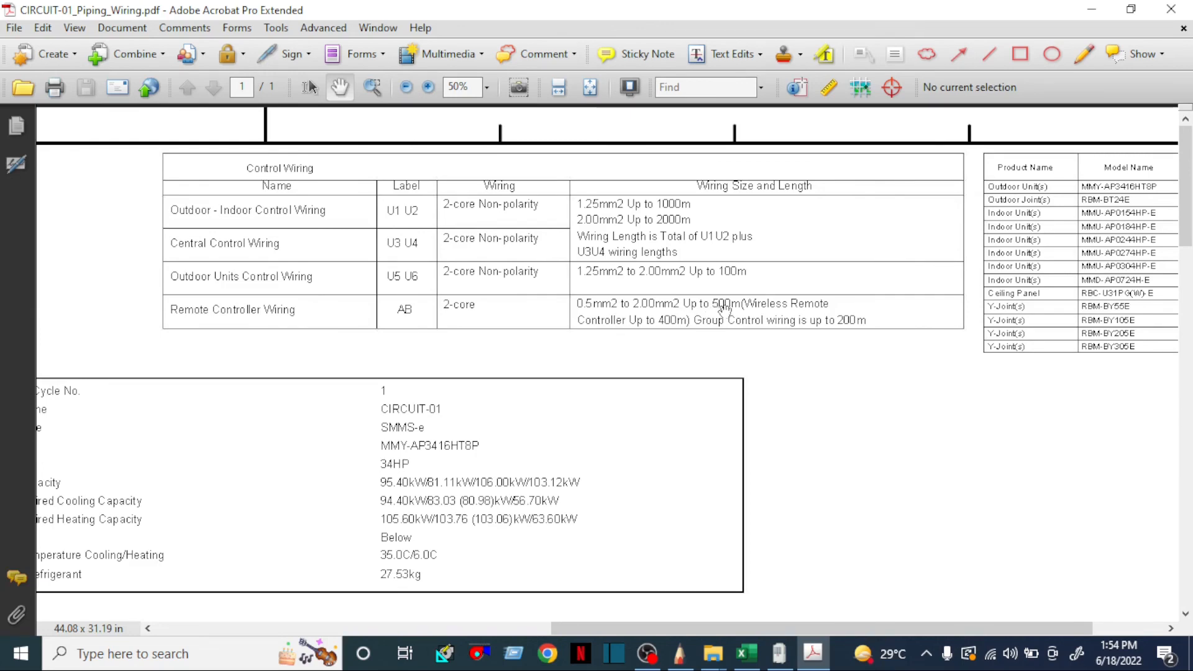
# Read the models and quantities of outdoor units, indoor units, ceiling panels and Y-joints in the product list.
pyautogui.moveTo(909, 319); pyautogui.dragTo(433, 393)
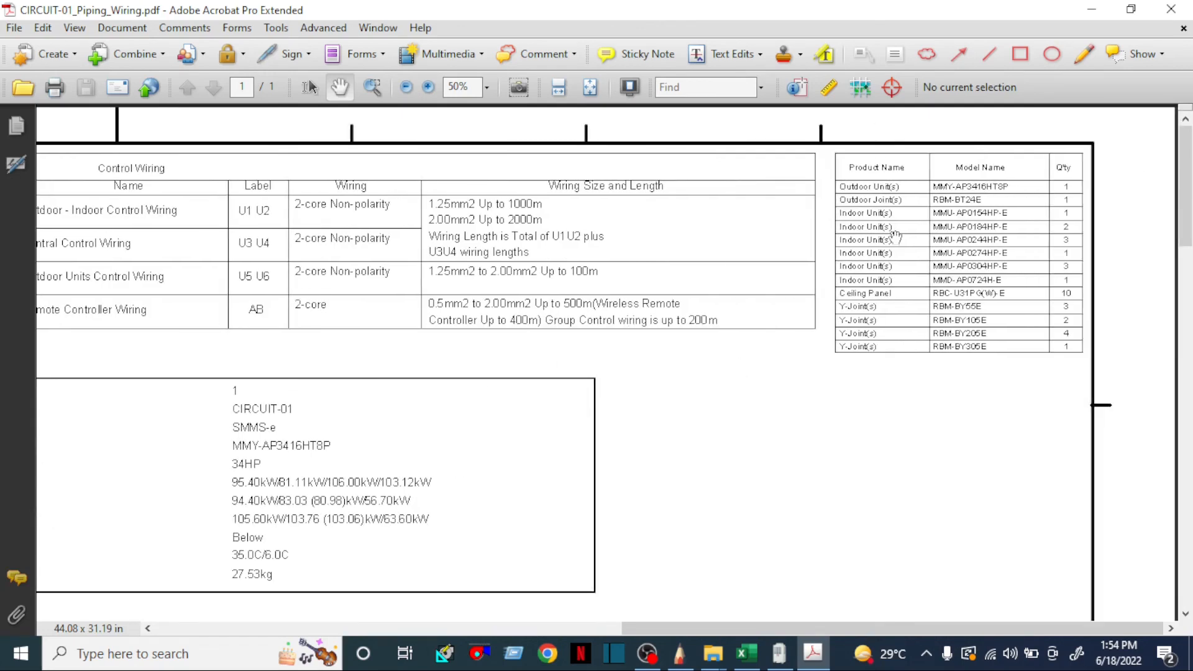
pyautogui.scroll(3, 1048, 205)
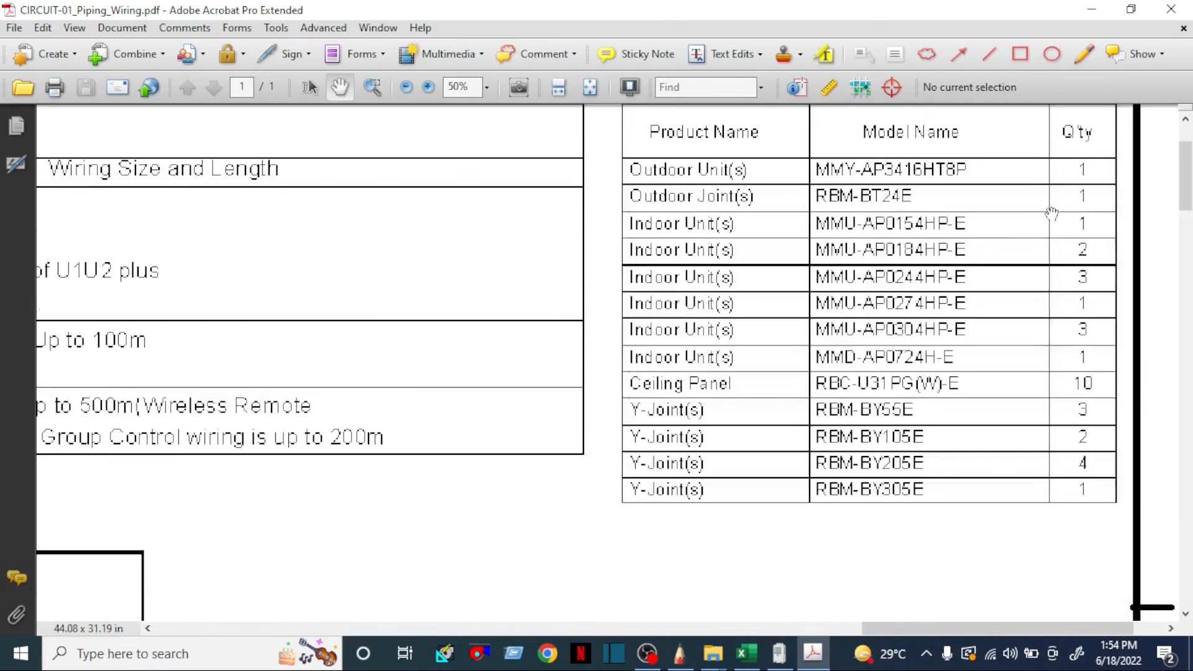
pyautogui.moveTo(1050, 210); pyautogui.dragTo(786, 309)
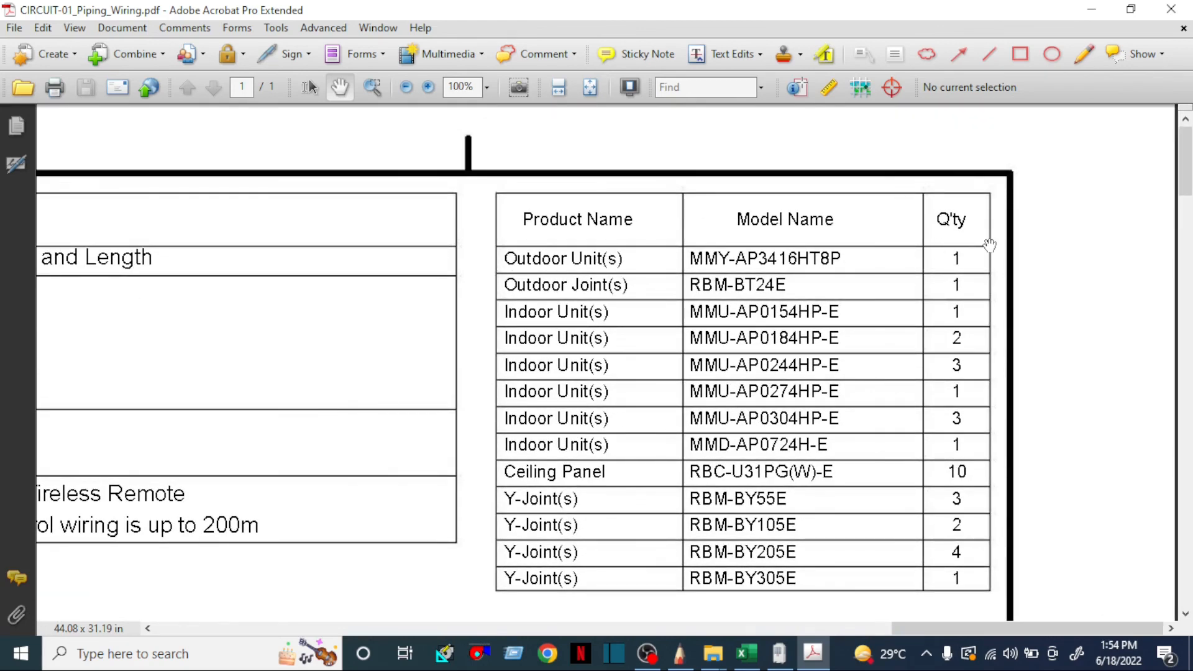
pyautogui.moveTo(935, 271); pyautogui.dragTo(926, 233)
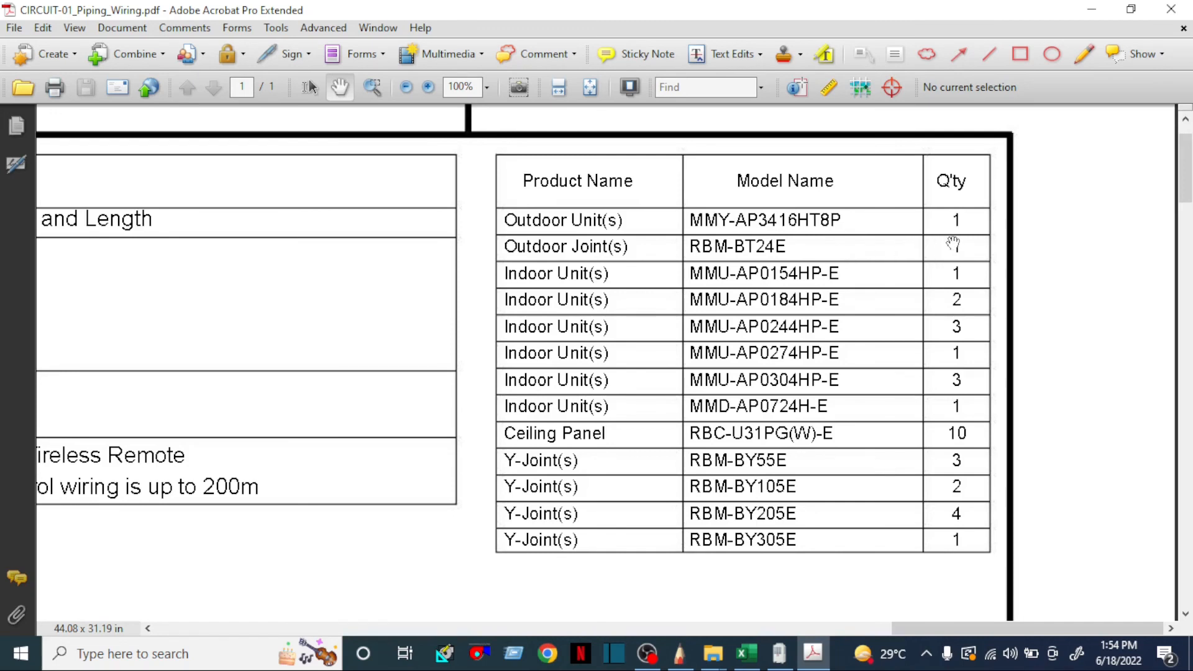
pyautogui.scroll(-1, 980, 240)
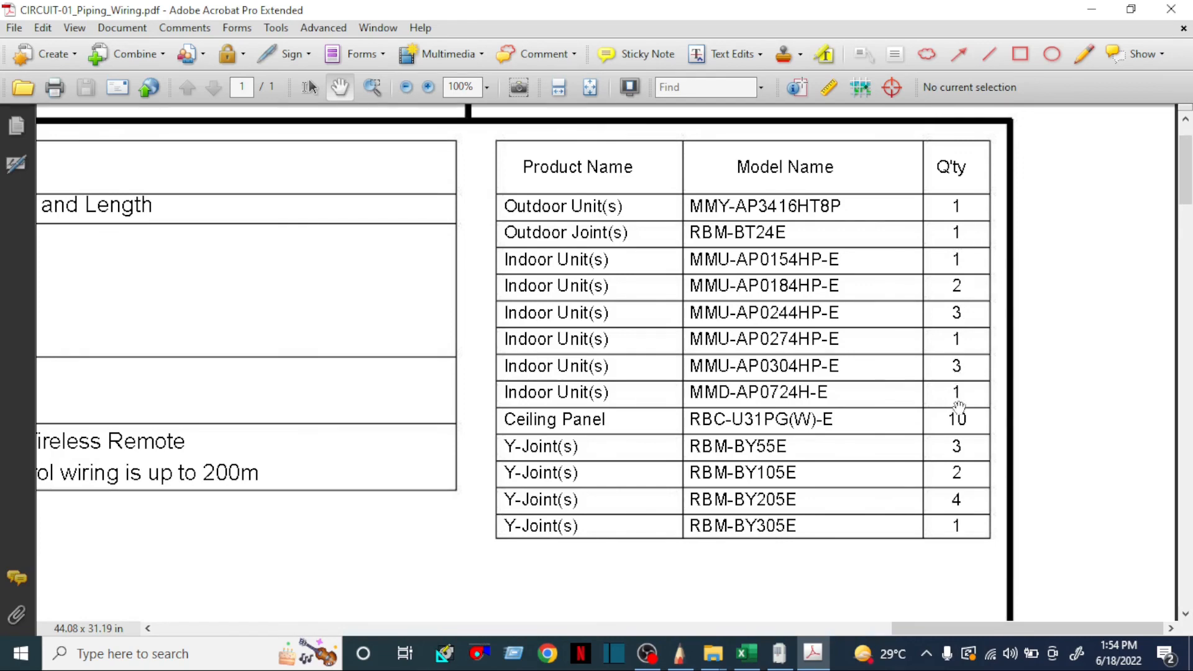
pyautogui.scroll(-3, 956, 401)
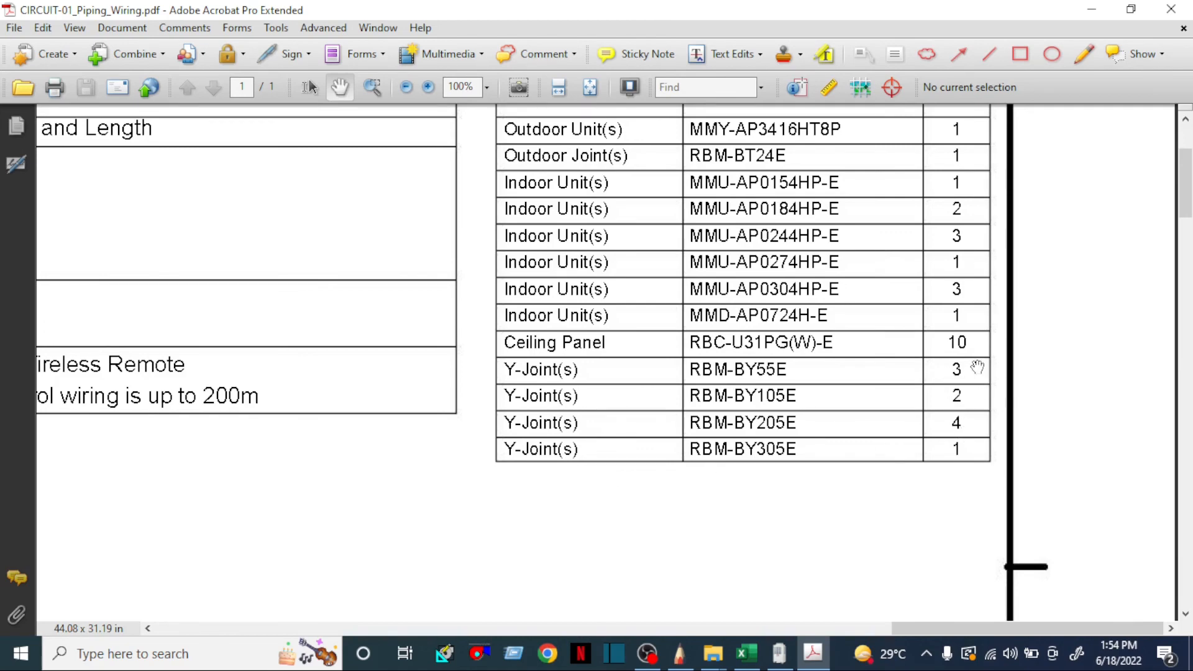
# Examine the colour legend of Y-joint and header models and match it with the numbered joints along the indoor units' piping.
pyautogui.scroll(-5, 960, 460)
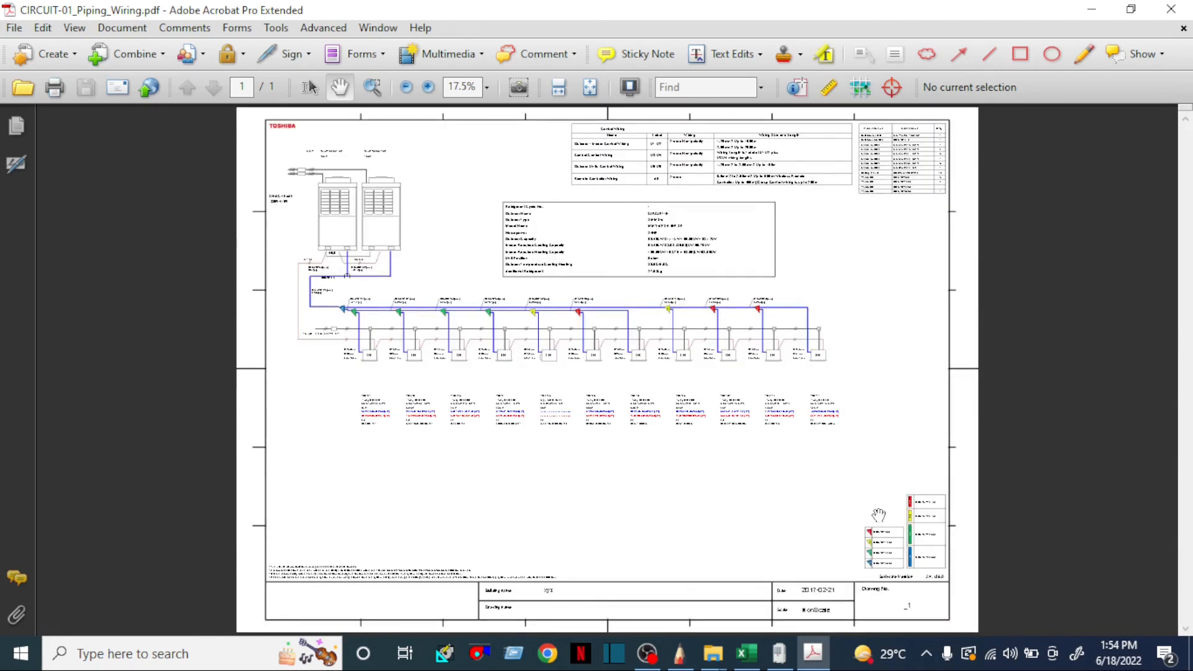
pyautogui.scroll(4, 951, 595)
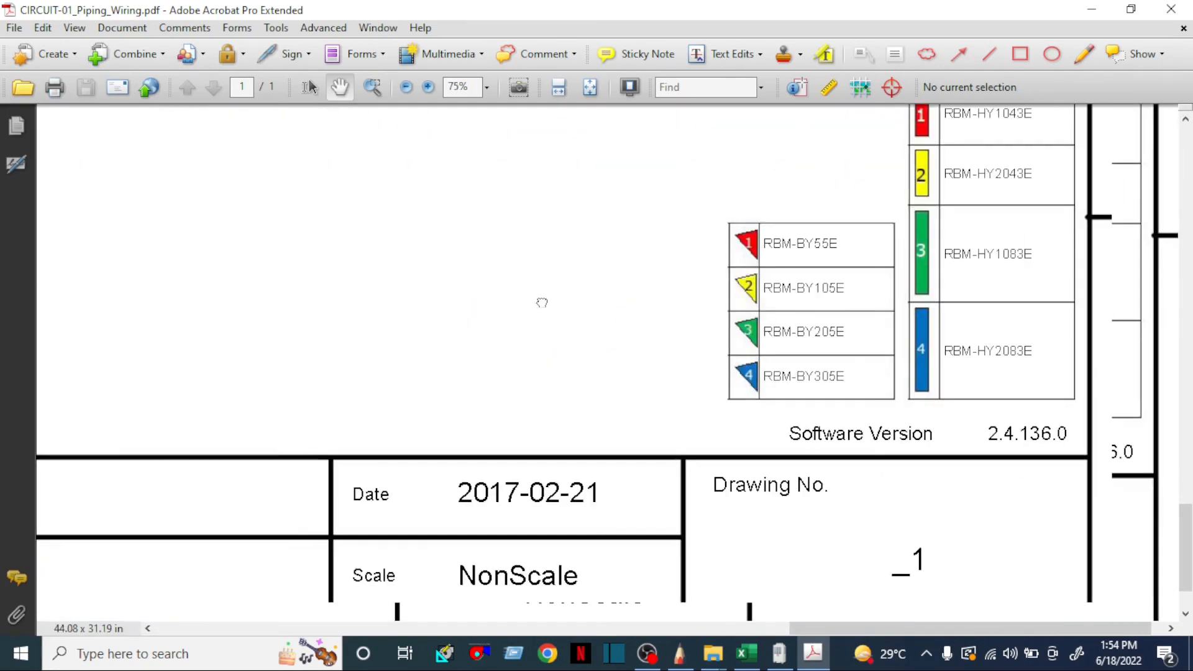
pyautogui.scroll(2, 895, 321)
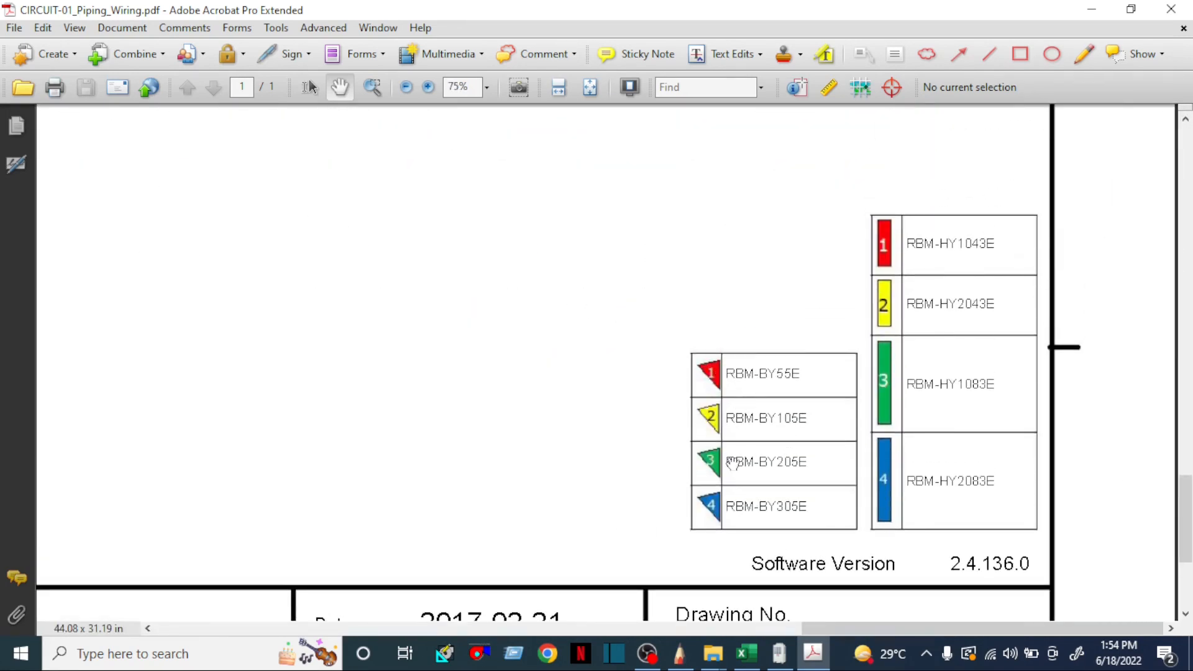
pyautogui.scroll(-1, 774, 457)
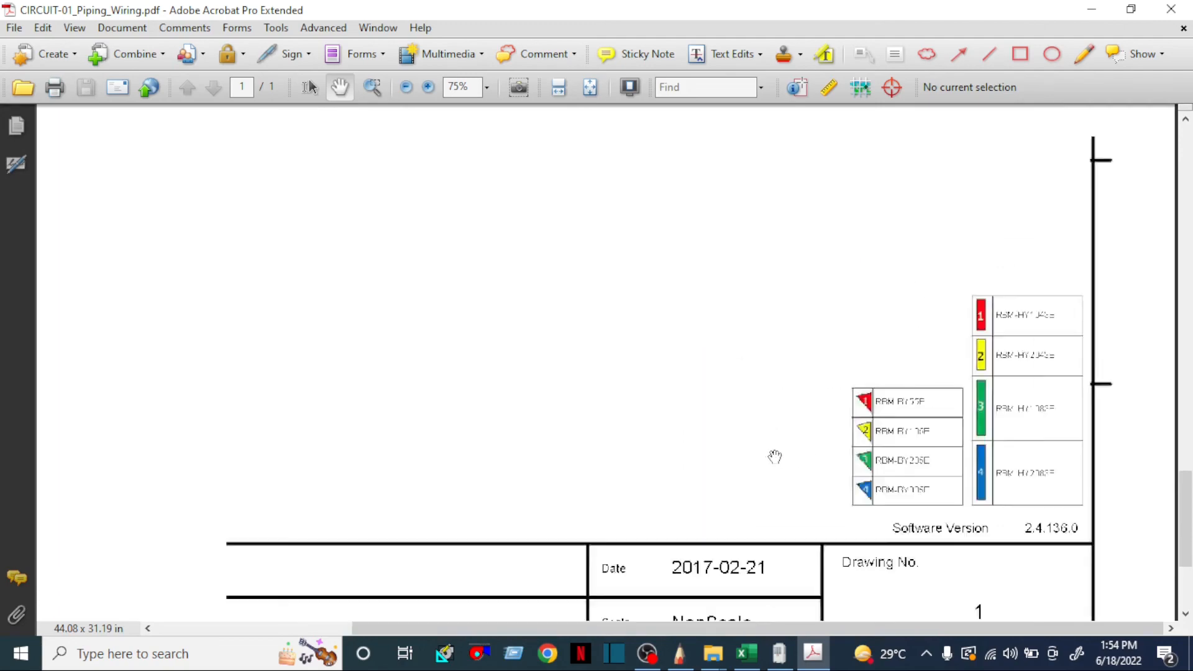
pyautogui.scroll(-1, 774, 457)
pyautogui.moveTo(527, 225); pyautogui.dragTo(634, 537)
pyautogui.scroll(2, 552, 429)
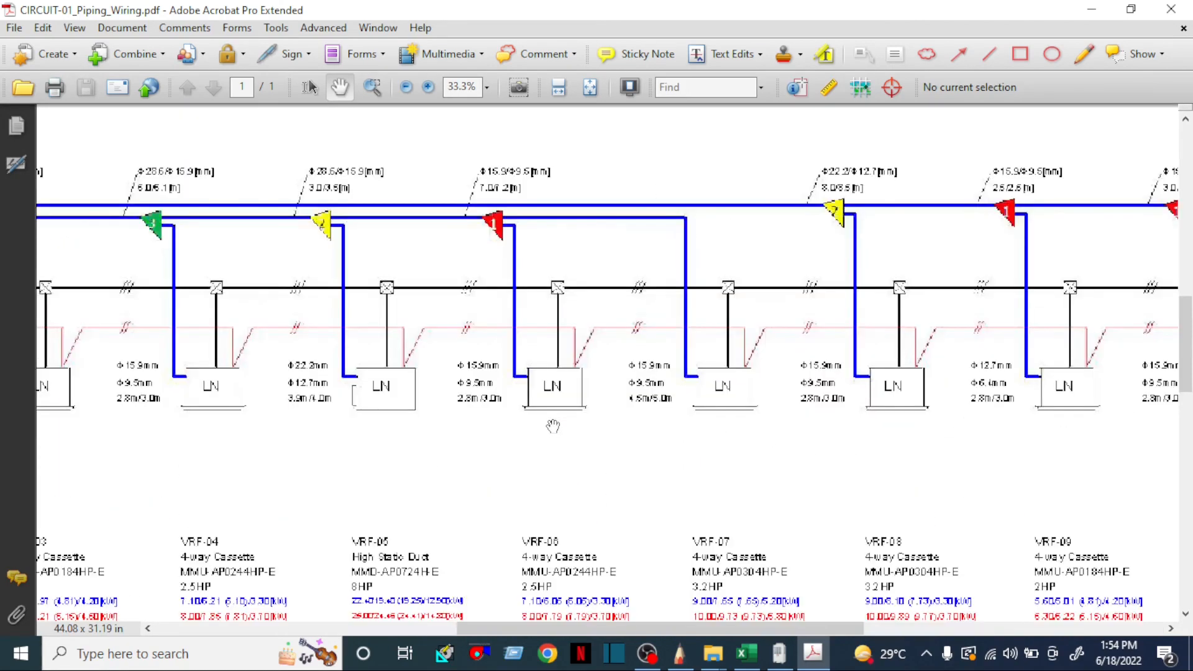
pyautogui.moveTo(304, 395); pyautogui.dragTo(617, 465)
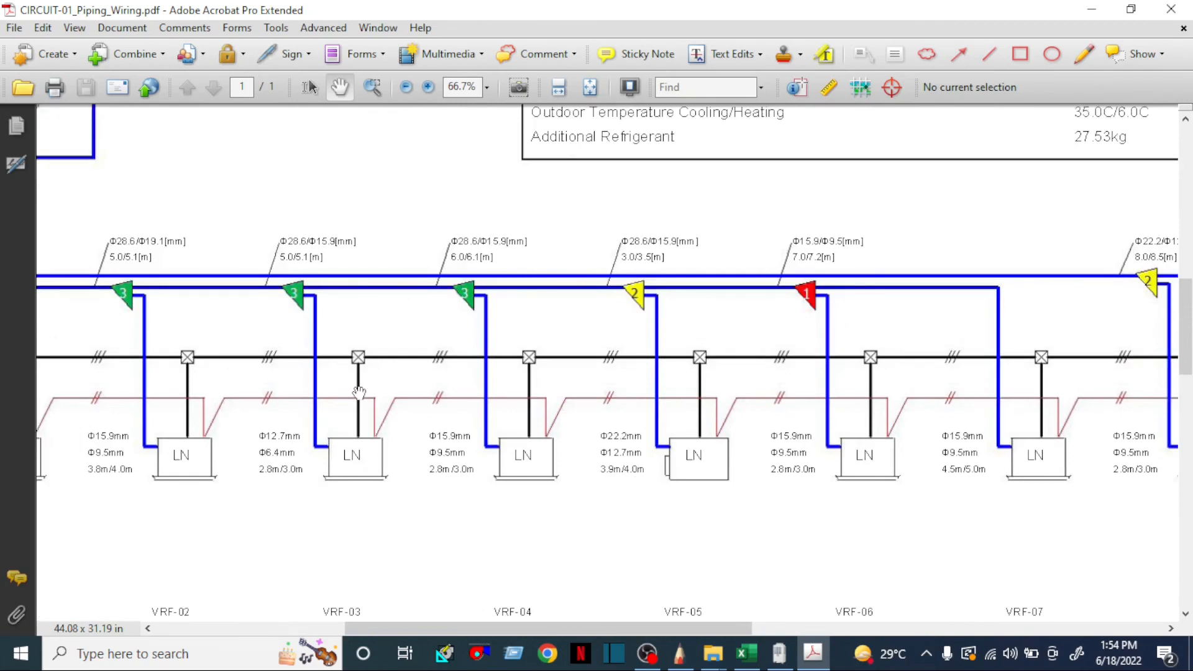
pyautogui.moveTo(322, 367); pyautogui.dragTo(421, 516)
# Close the CIRCUIT-01_Piping_Wiring PDF and open CIRCUIT-01_Wiring from the VRF folder.
pyautogui.click(1171, 8)
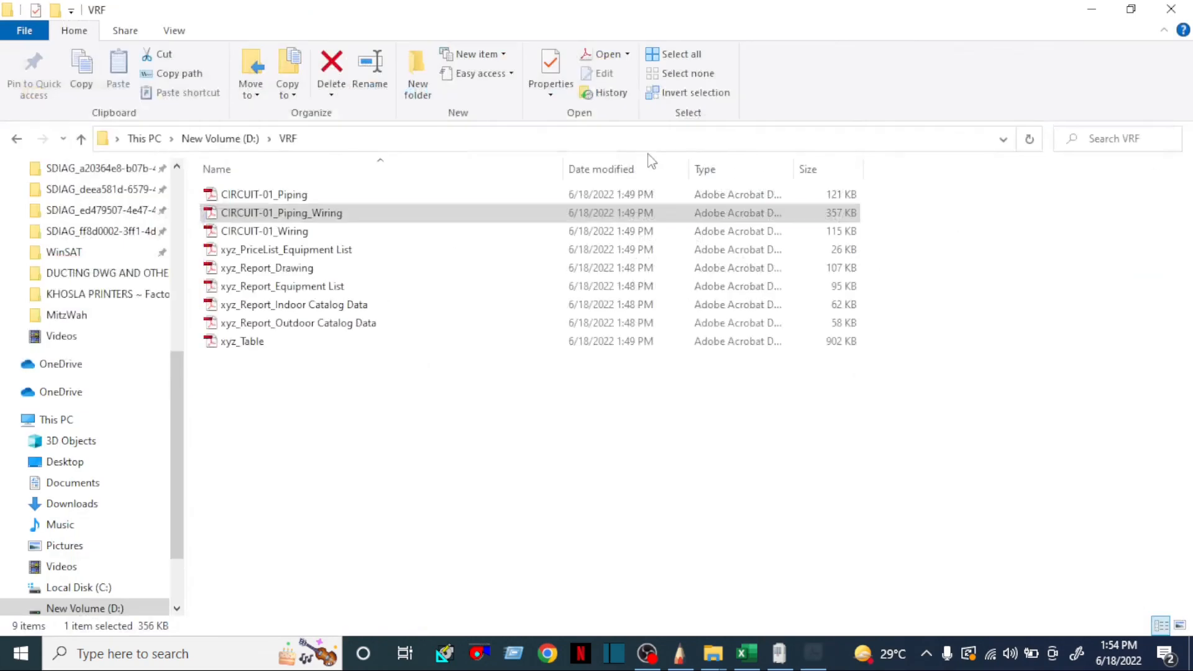
pyautogui.doubleClick(299, 233)
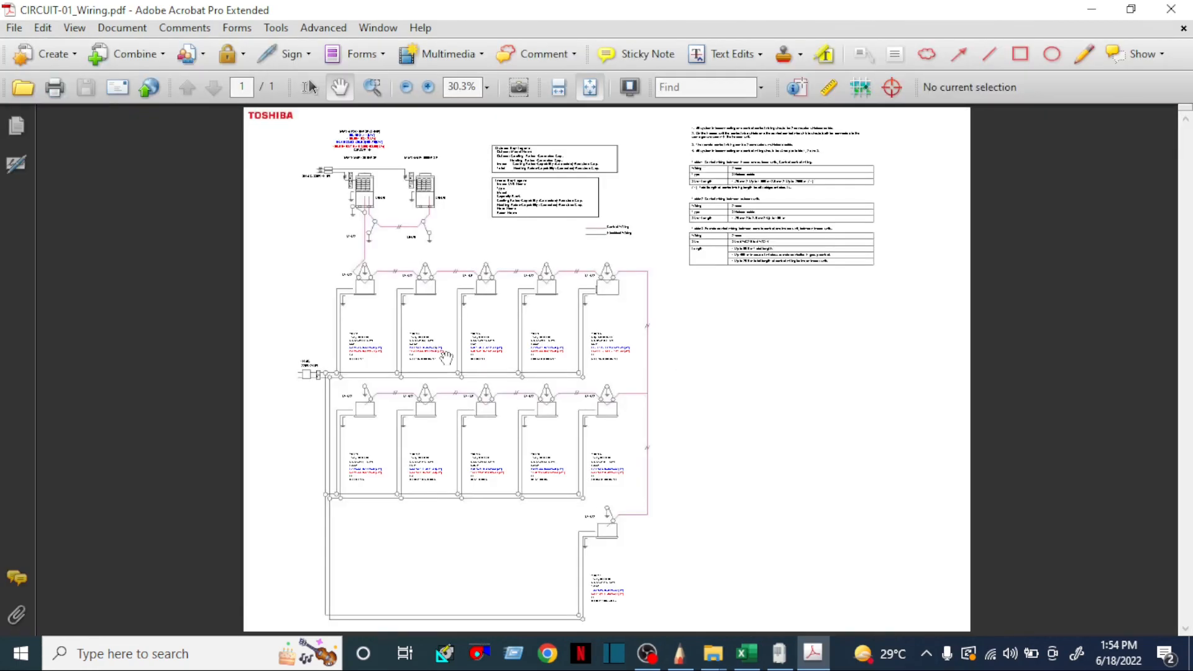
pyautogui.click(821, 131)
# Follow the U5/U6 link between the outdoor units and the U1/U2 control wiring through all rows of indoor units.
pyautogui.scroll(3, 549, 427)
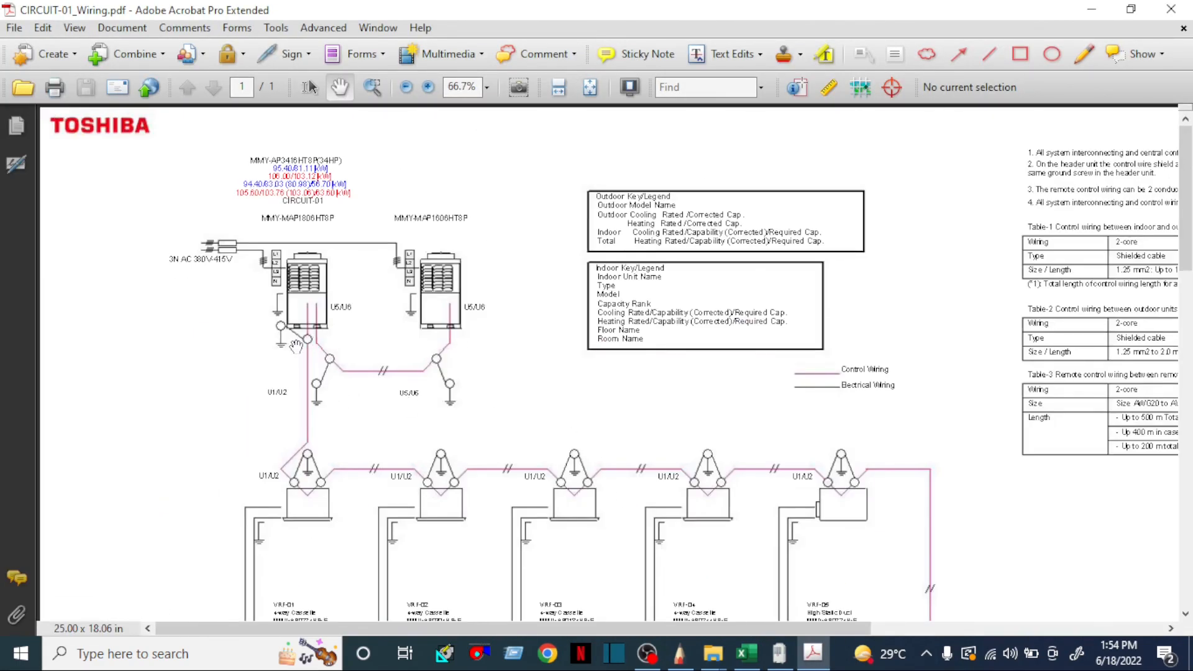
pyautogui.scroll(2, 296, 346)
pyautogui.moveTo(292, 395); pyautogui.dragTo(328, 216)
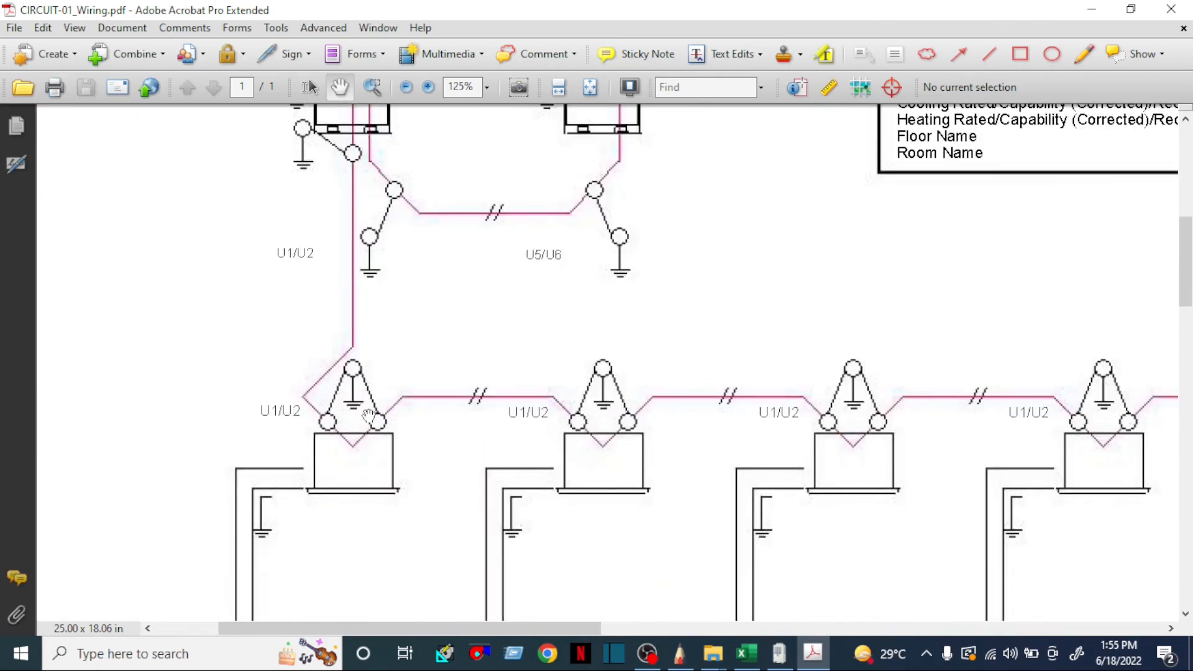
pyautogui.scroll(-3, 759, 465)
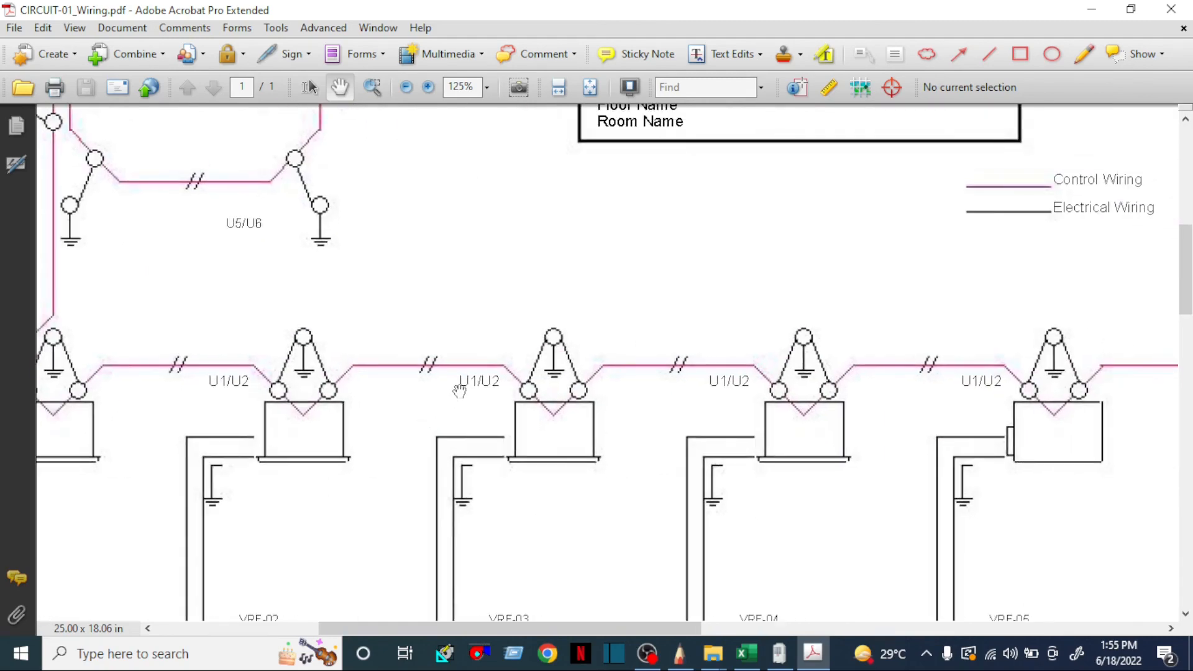
pyautogui.moveTo(466, 452); pyautogui.dragTo(475, 306)
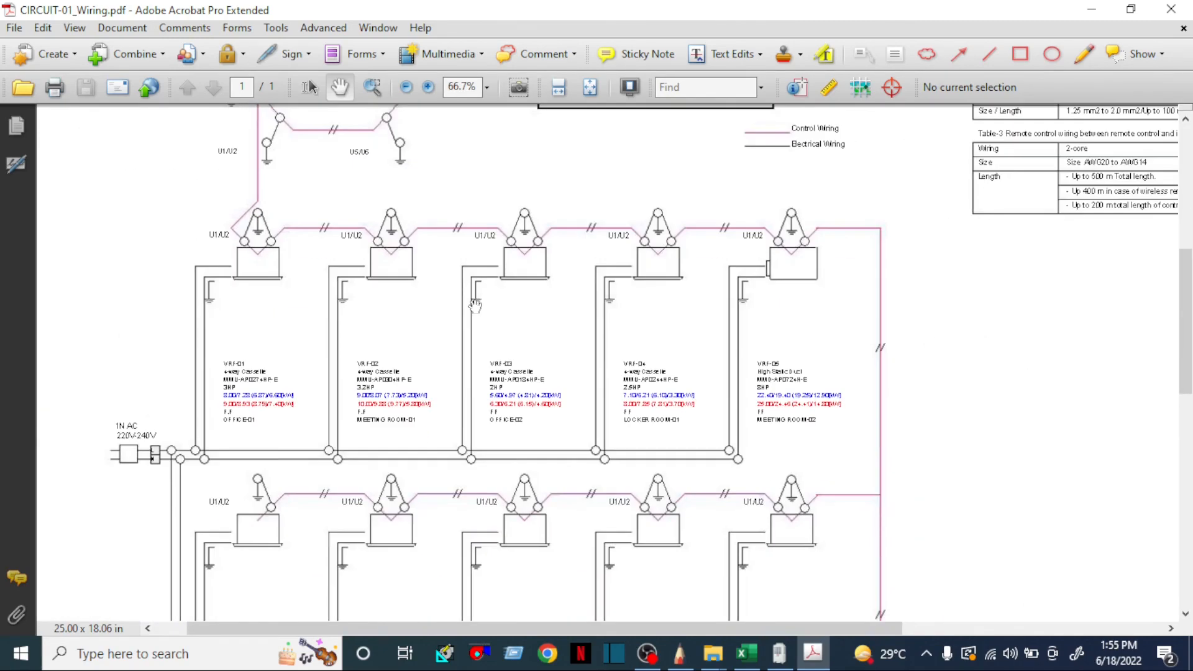
pyautogui.scroll(-5, 892, 259)
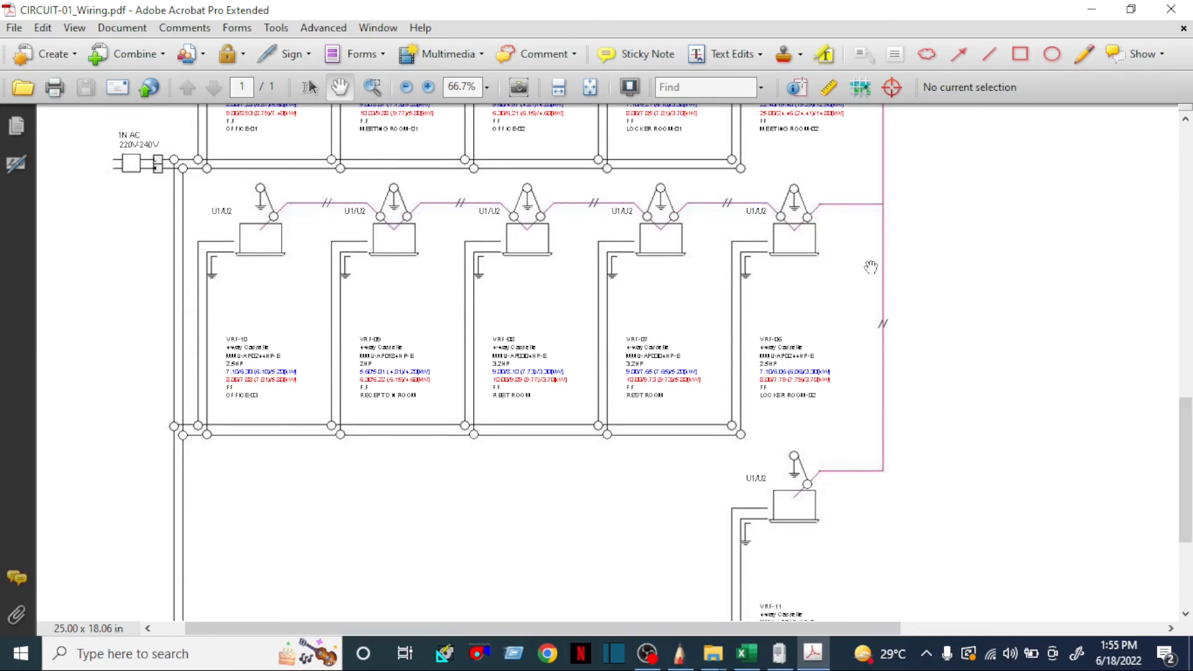
# Trace the 1N AC 220V-240V power supply wiring to the indoor units down to VRF-11.
pyautogui.scroll(4, 858, 236)
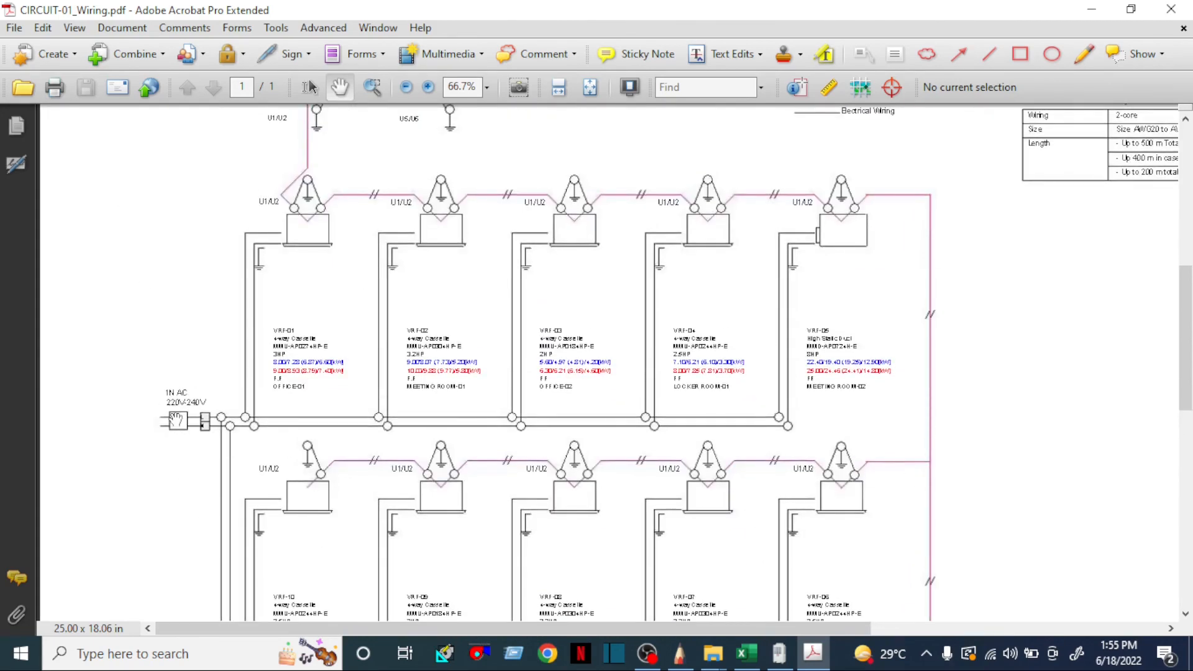
pyautogui.moveTo(206, 435); pyautogui.dragTo(221, 353)
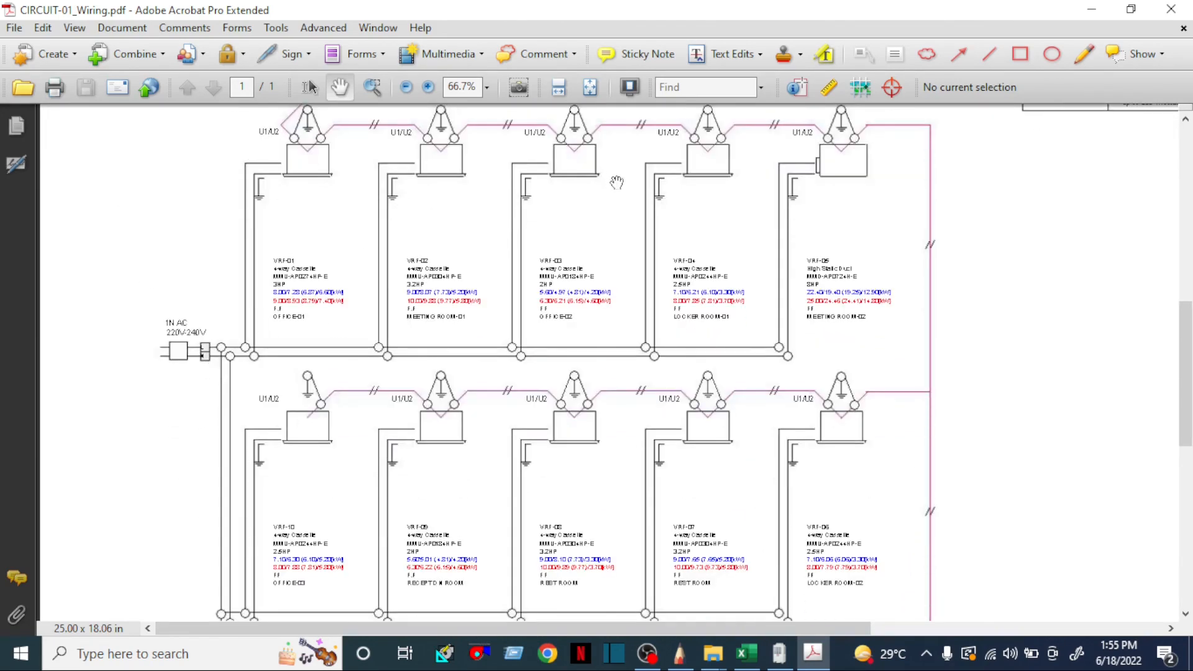
pyautogui.moveTo(599, 485); pyautogui.dragTo(597, 210)
pyautogui.moveTo(669, 549); pyautogui.dragTo(578, 594)
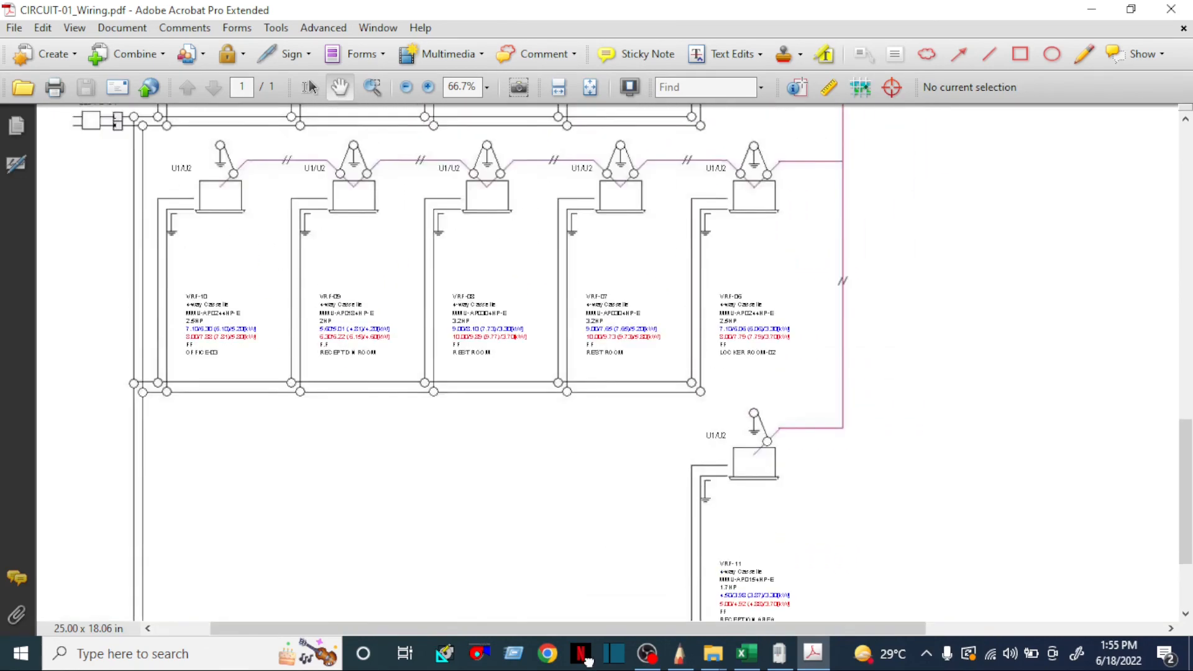
# Read the wiring notes and Tables 1 to 3 on control wiring cable type, size and length.
pyautogui.moveTo(822, 187); pyautogui.dragTo(740, 487)
pyautogui.moveTo(886, 118); pyautogui.dragTo(797, 387)
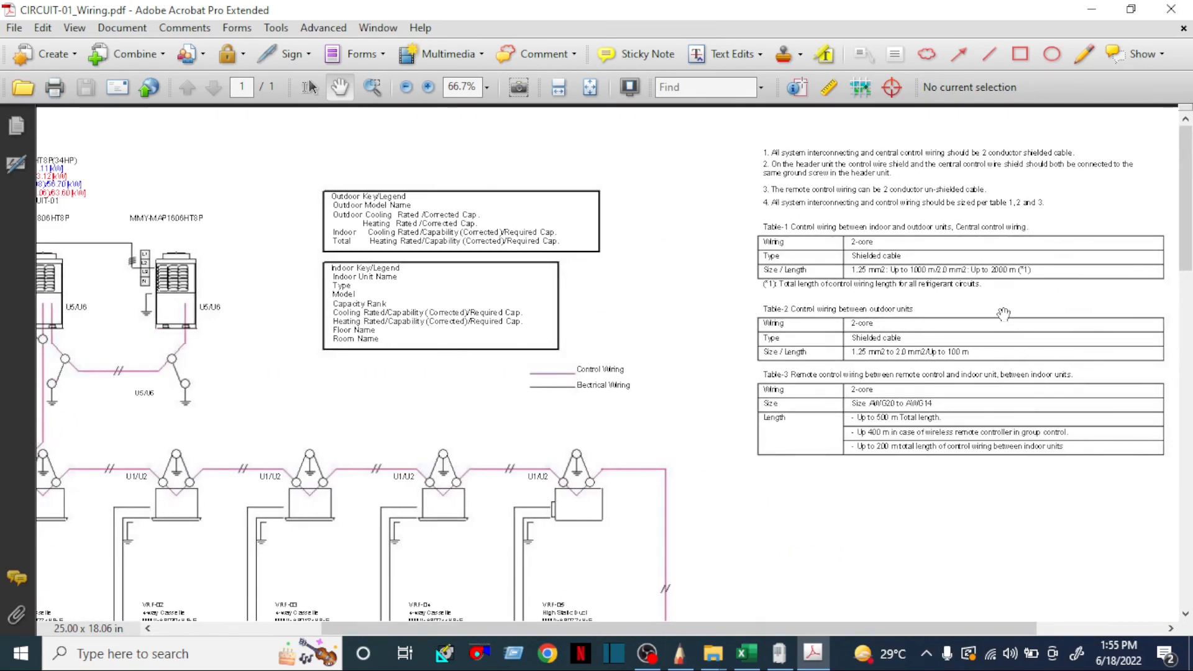
pyautogui.scroll(2, 963, 287)
pyautogui.moveTo(846, 261); pyautogui.dragTo(561, 312)
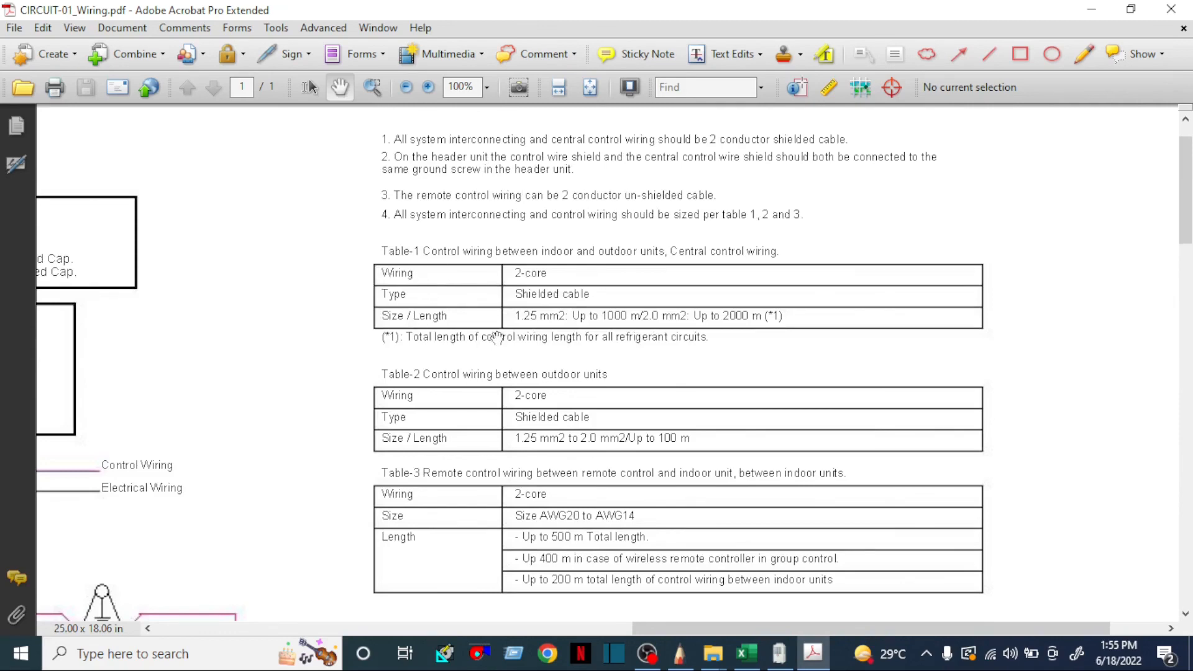
# Examine Tables 1 to 3 on control wiring up close, and the wiring from the indoor units back to the outdoor units.
pyautogui.scroll(2, 495, 333)
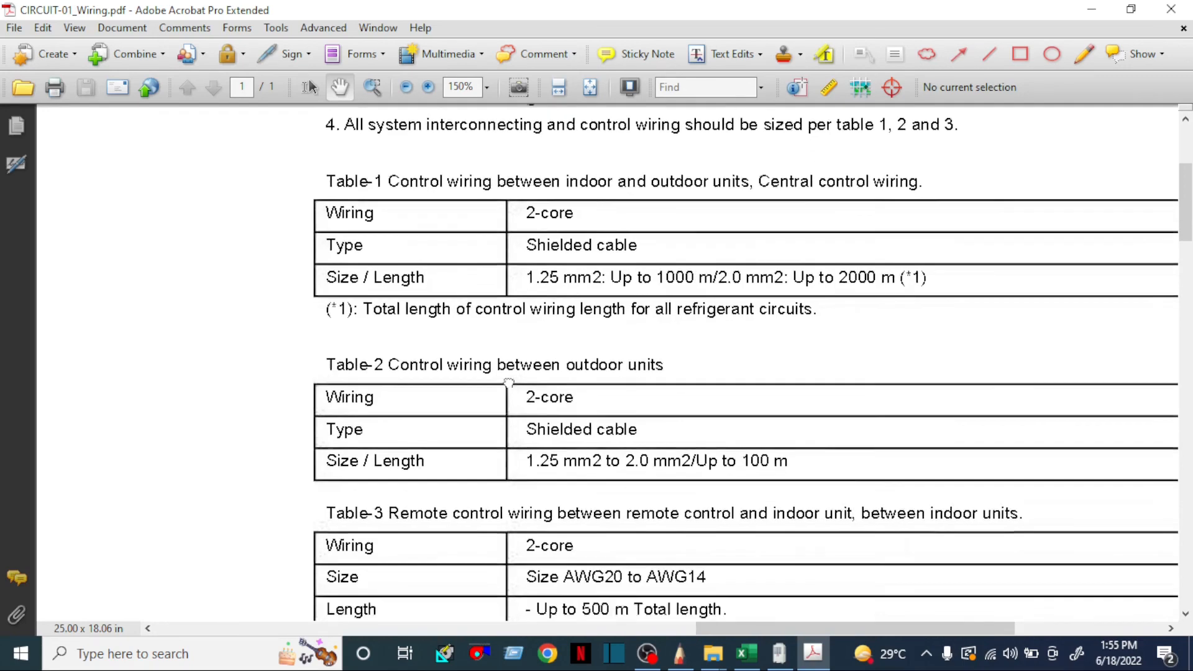
pyautogui.scroll(-5, 475, 462)
pyautogui.scroll(-2, 663, 354)
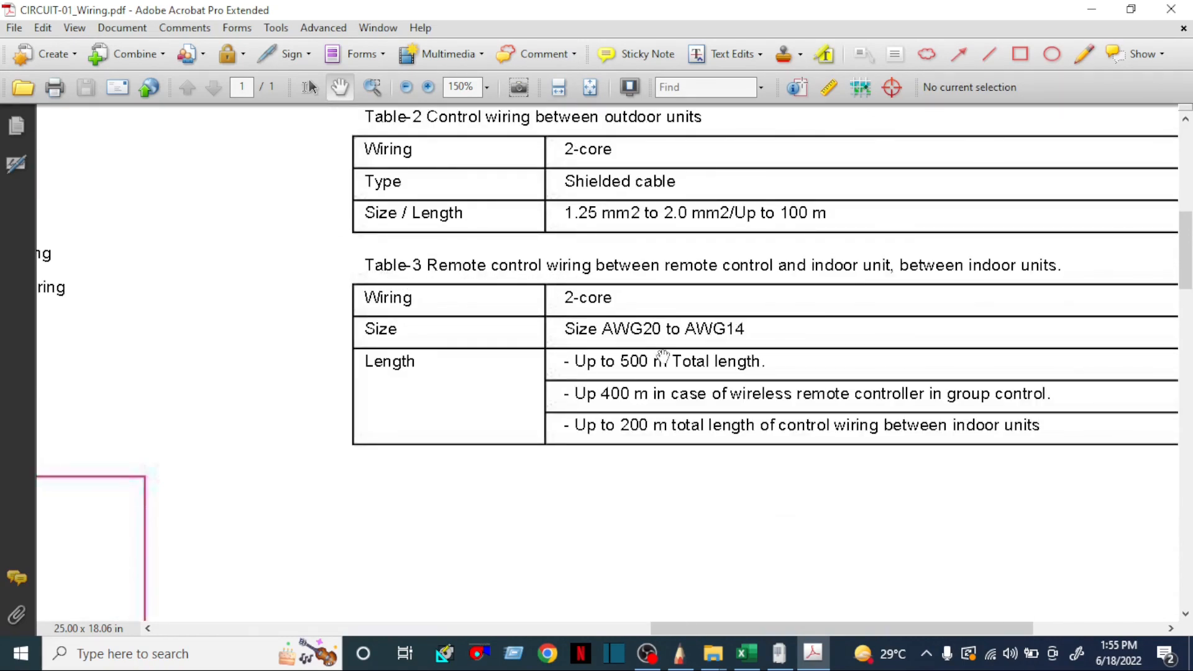
pyautogui.moveTo(283, 410); pyautogui.dragTo(902, 251)
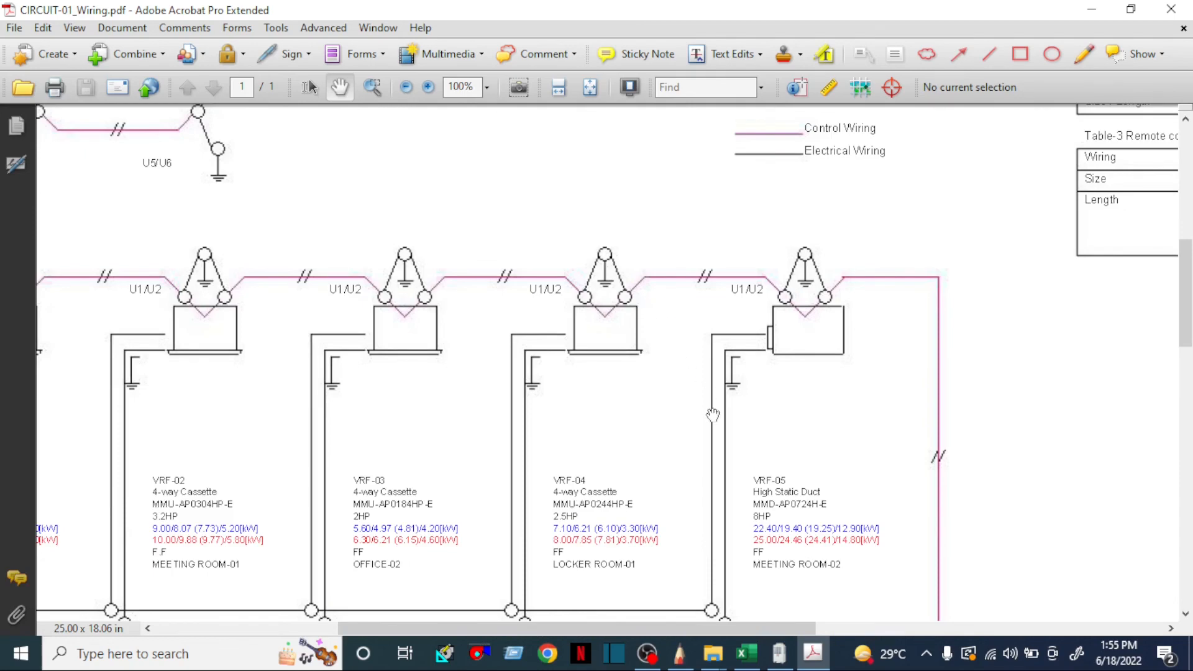
pyautogui.moveTo(734, 413); pyautogui.dragTo(861, 590)
pyautogui.moveTo(415, 353); pyautogui.dragTo(470, 411)
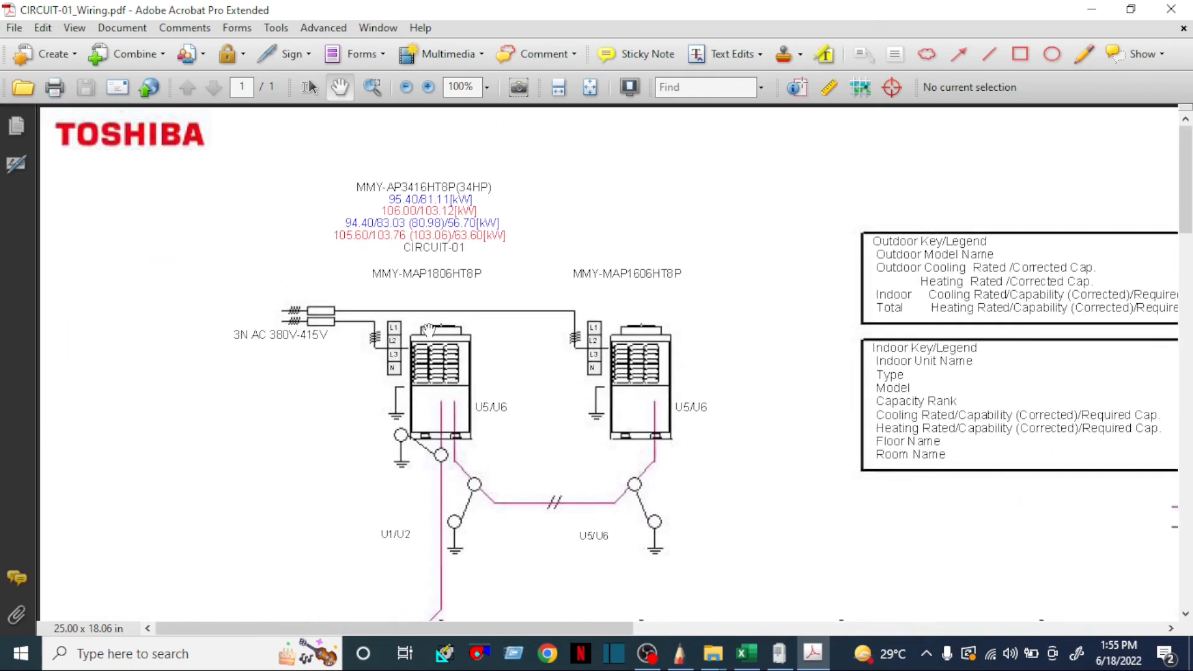
# Close the CIRCUIT-01_Wiring PDF and open xyz_PriceList_Equipment List from the VRF folder at a readable size.
pyautogui.click(1170, 8)
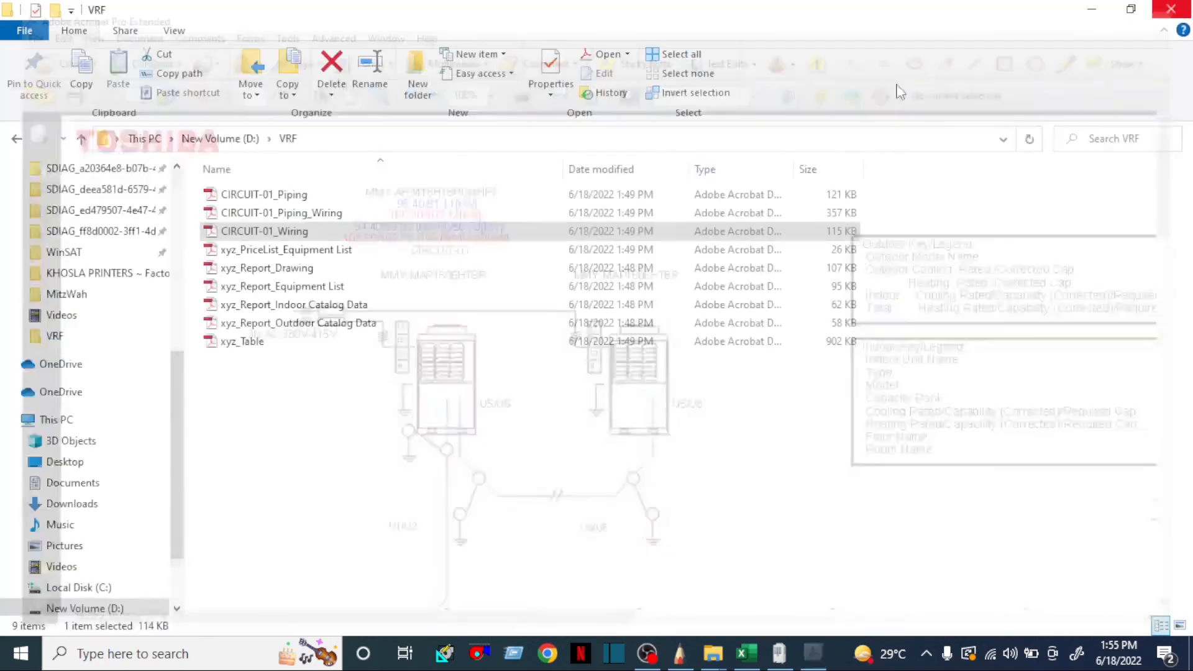
pyautogui.doubleClick(295, 251)
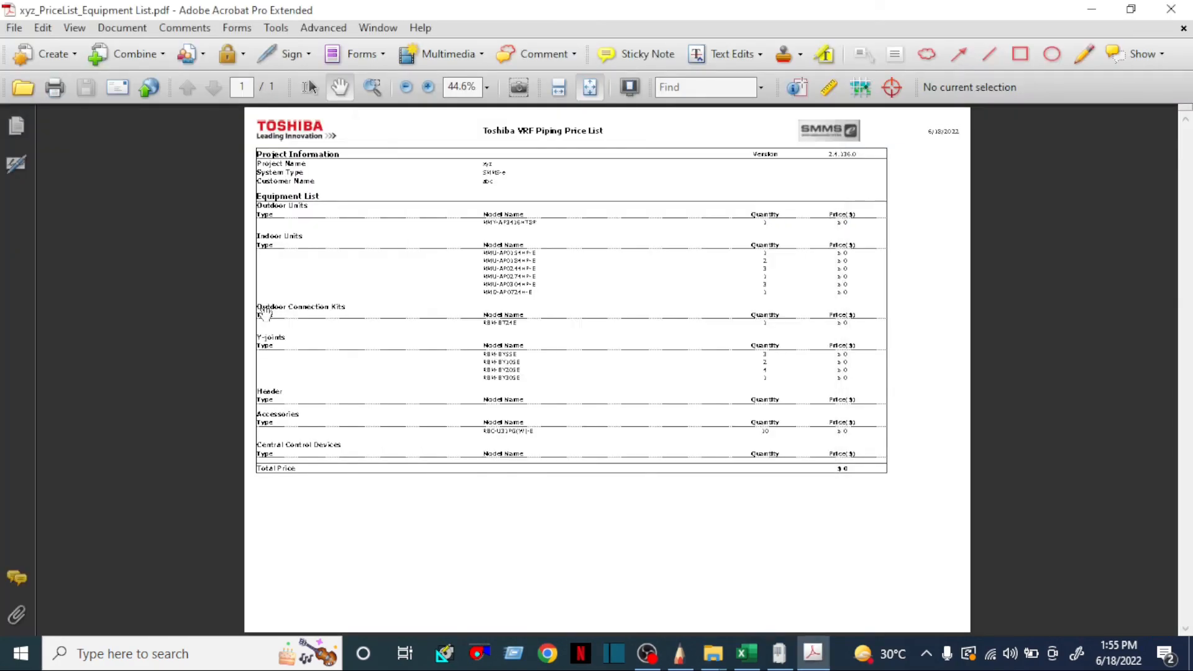
pyautogui.scroll(1, 278, 311)
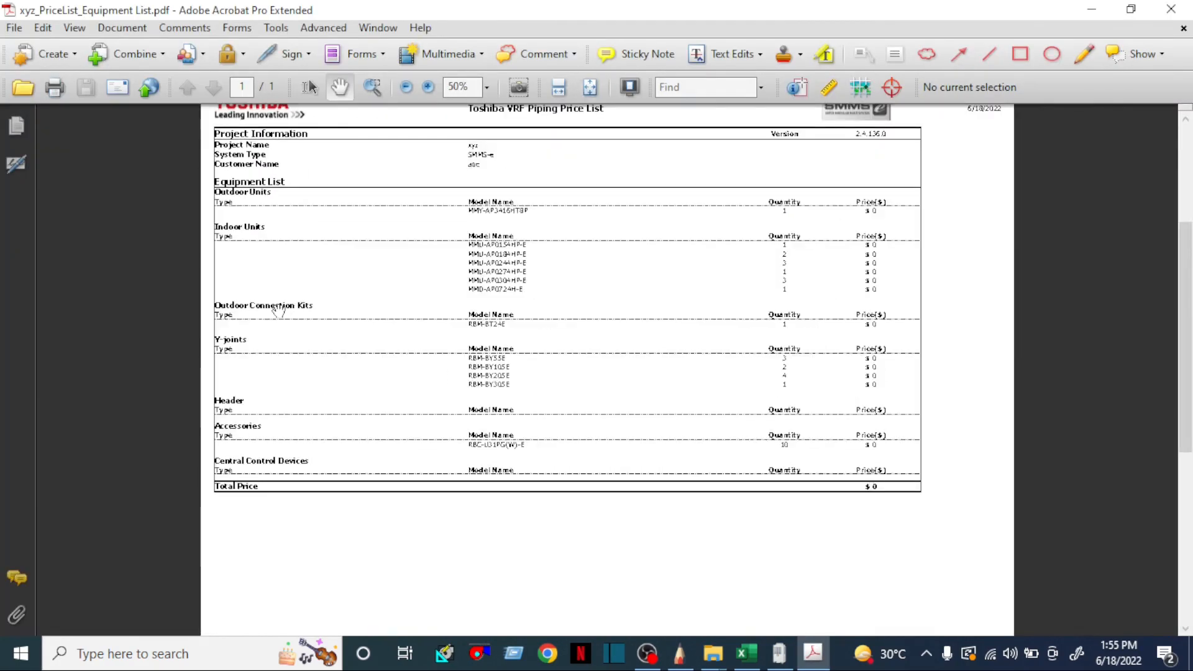
pyautogui.scroll(2, 278, 311)
pyautogui.scroll(3, 405, 270)
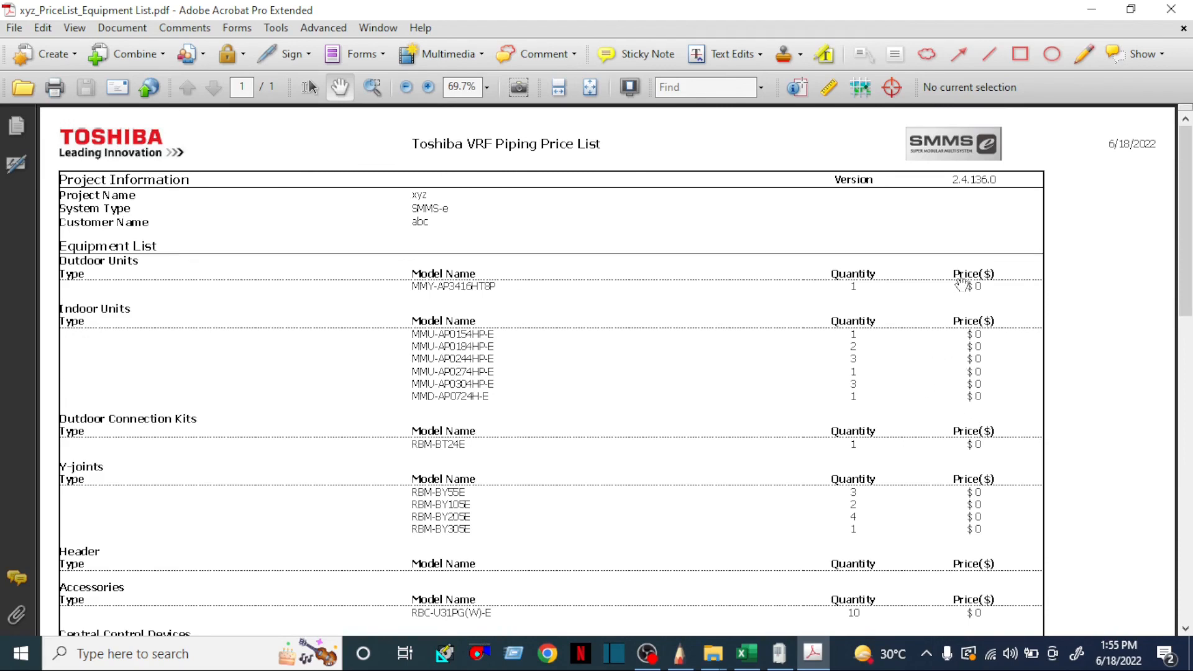
# Read the price list's models, quantities and prices from the outdoor units down to the total price, and close the PDF.
pyautogui.moveTo(985, 559); pyautogui.dragTo(998, 412)
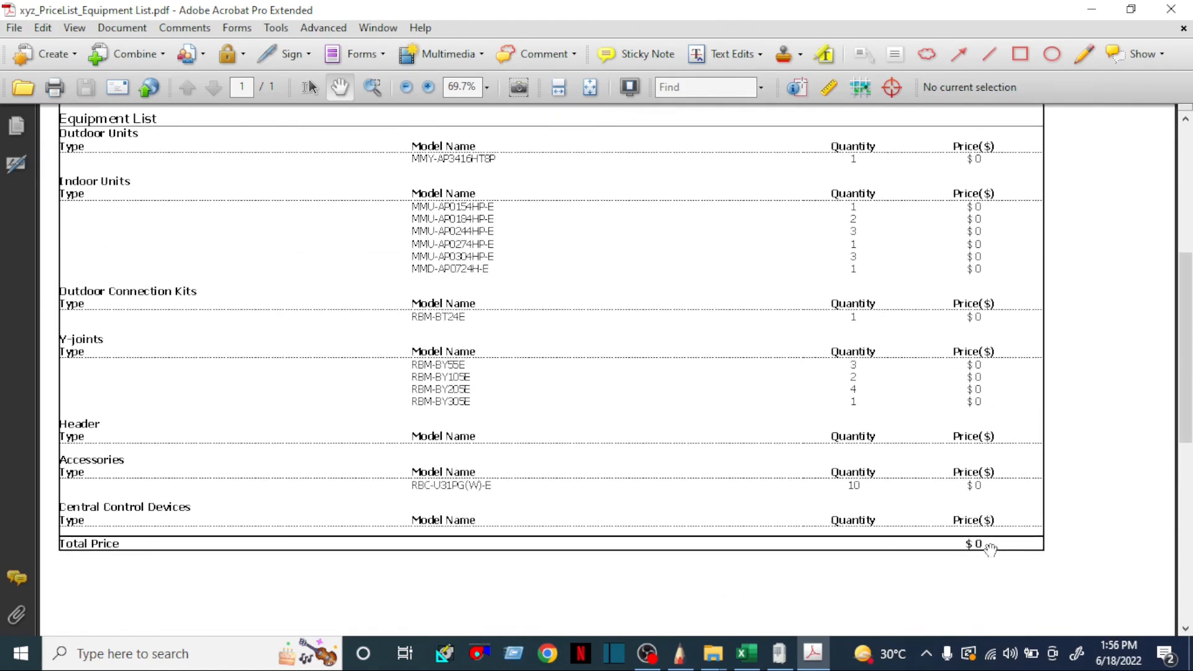
pyautogui.moveTo(234, 182); pyautogui.dragTo(254, 315)
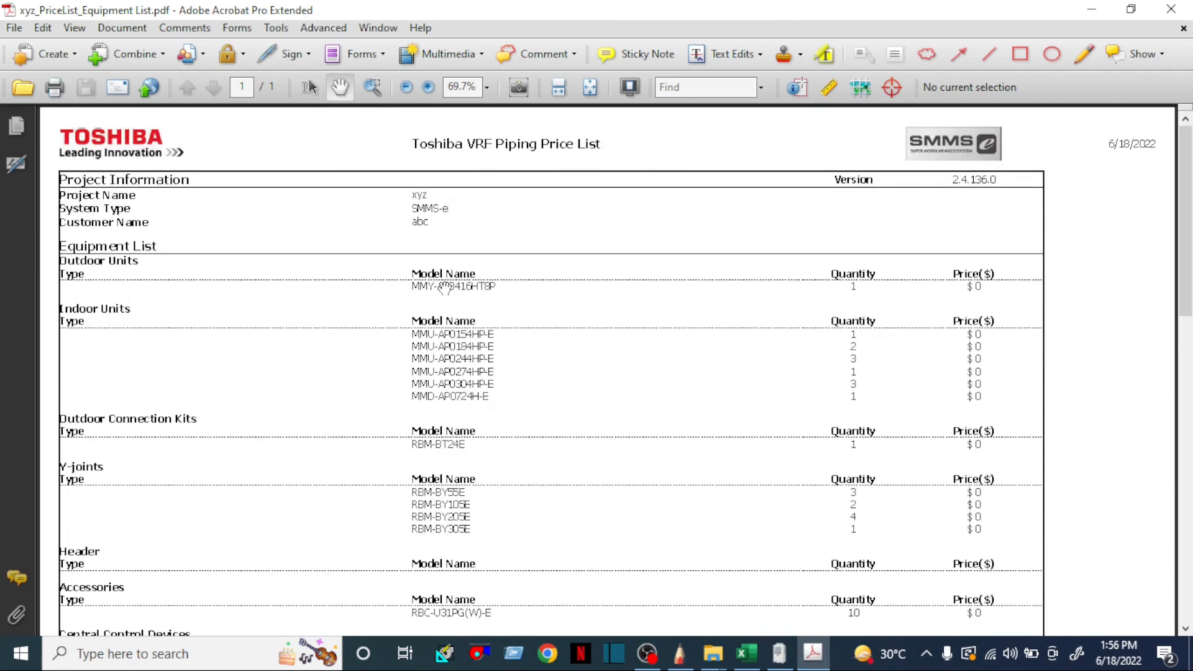
pyautogui.moveTo(444, 288); pyautogui.dragTo(464, 170)
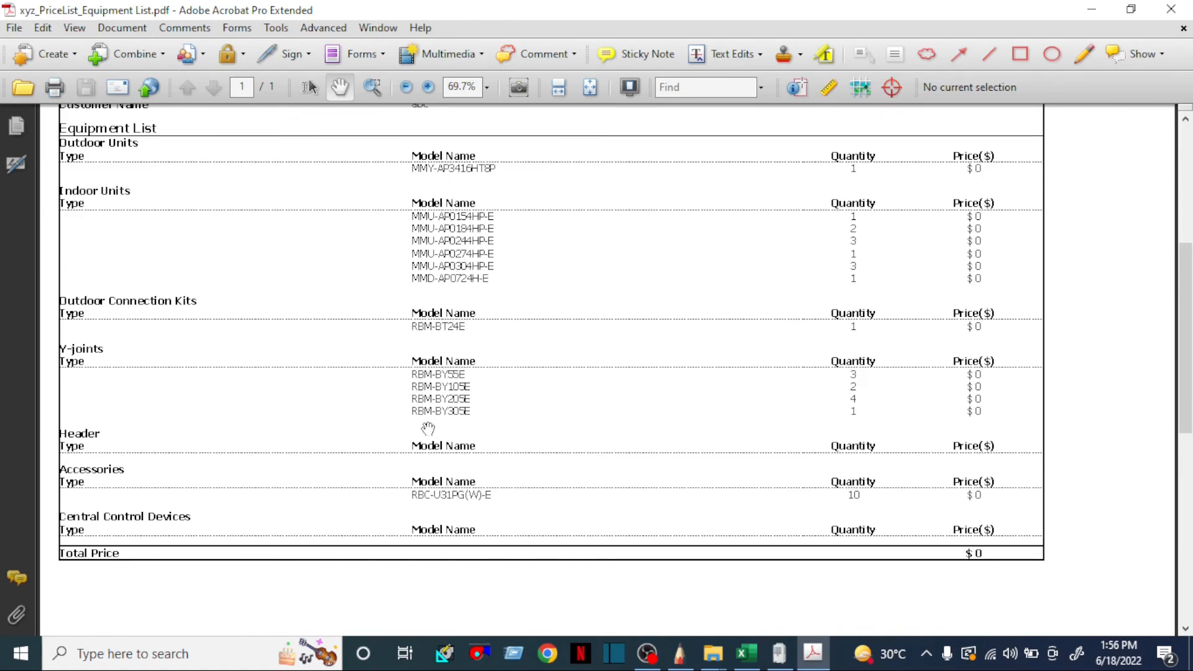
pyautogui.moveTo(426, 428); pyautogui.dragTo(424, 358)
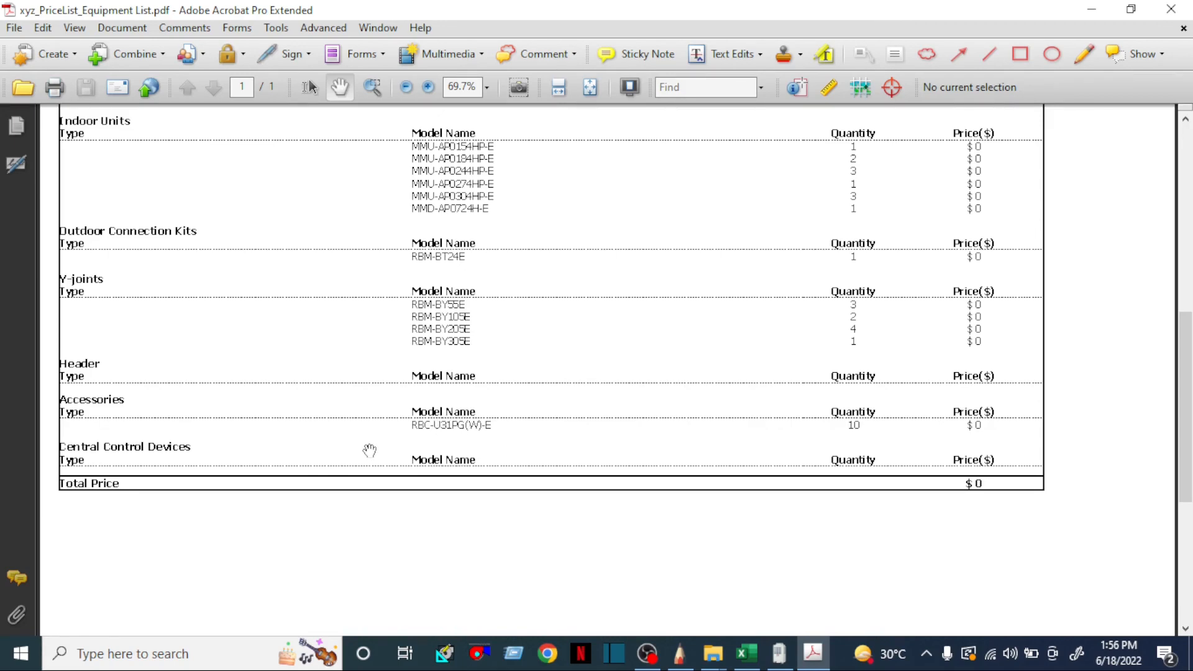
pyautogui.click(1171, 9)
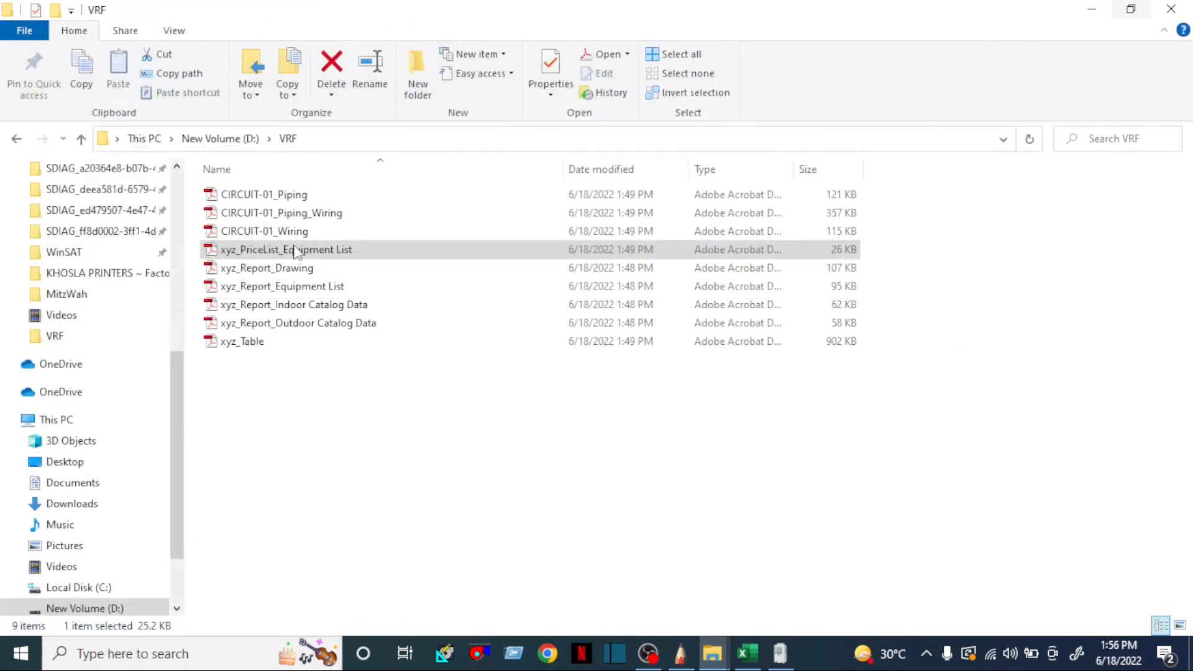
# Open xyz_Report_Drawing, dismiss the untagged-document dialog, check the system information and capacities, and close the PDF.
pyautogui.doubleClick(302, 269)
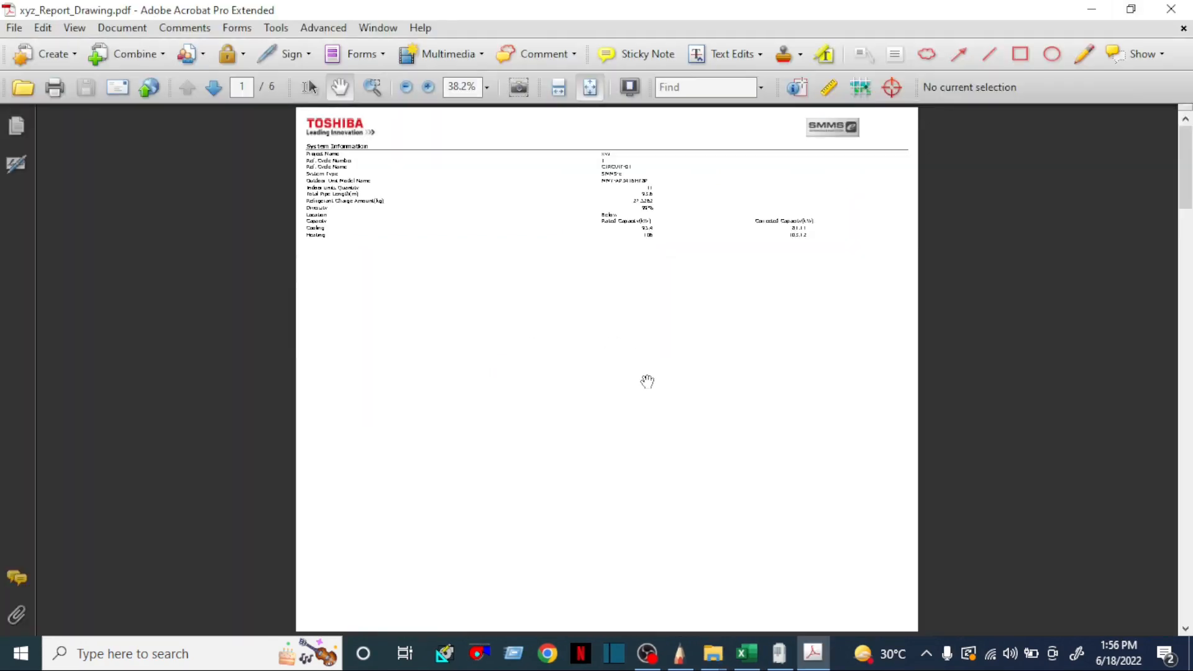
pyautogui.click(821, 130)
pyautogui.scroll(3, 608, 214)
pyautogui.scroll(2, 607, 211)
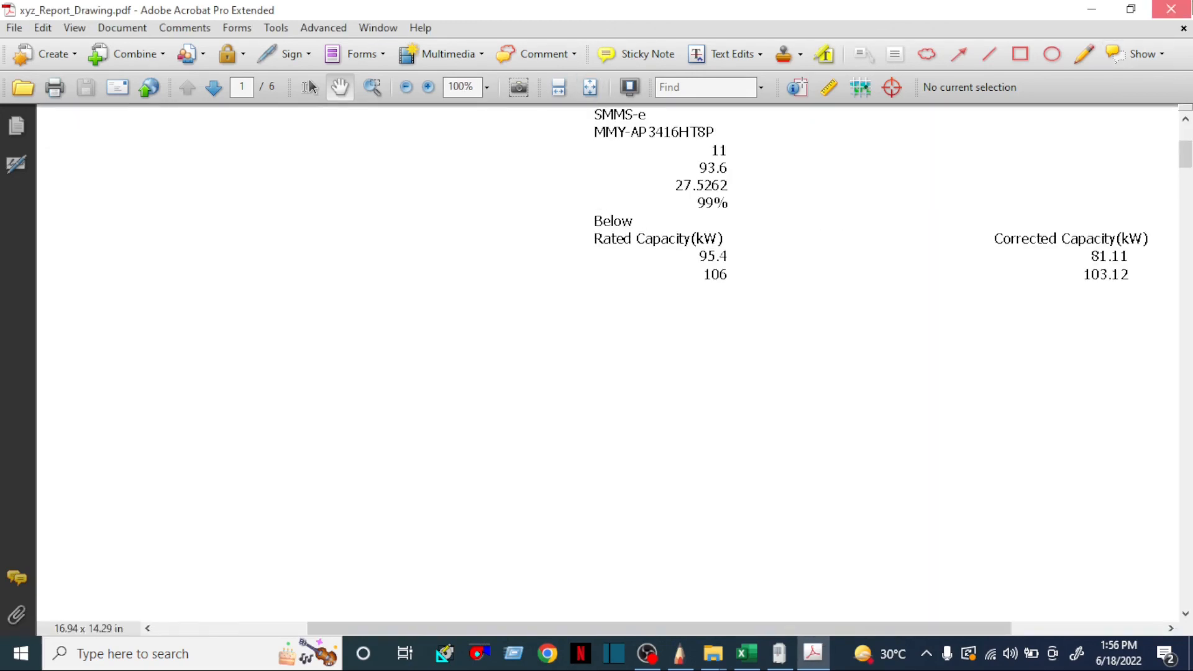
pyautogui.click(1171, 9)
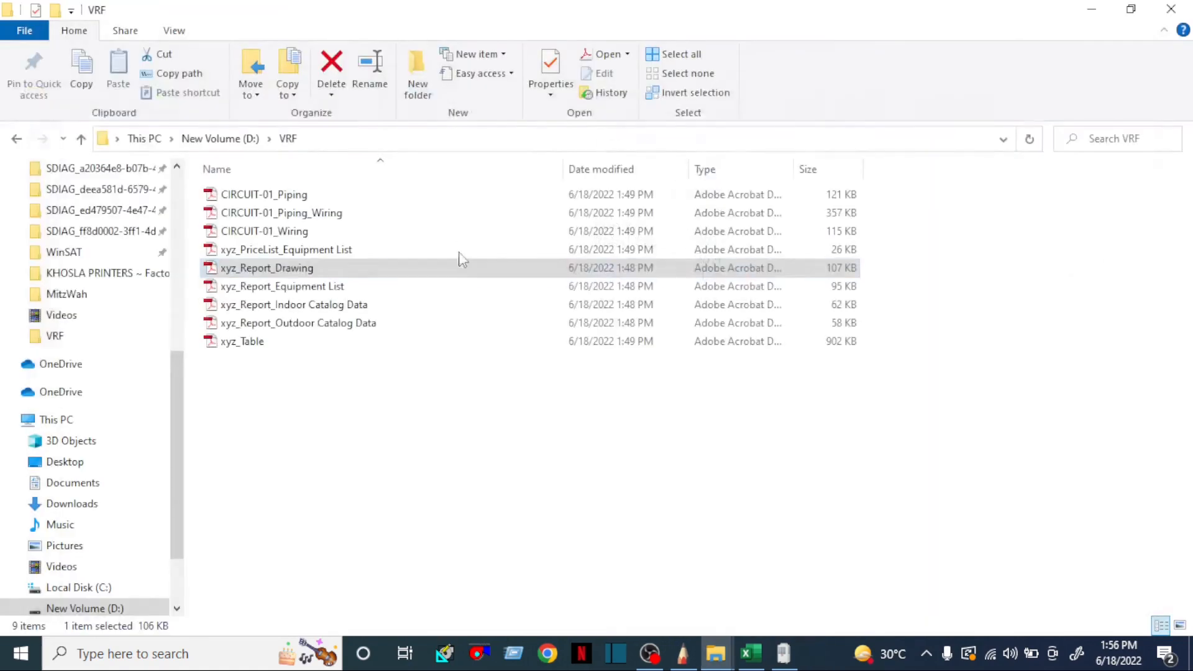
# Open xyz_Report_Equipment List, dismiss the untagged-document dialog, view its first page and close the PDF.
pyautogui.doubleClick(320, 287)
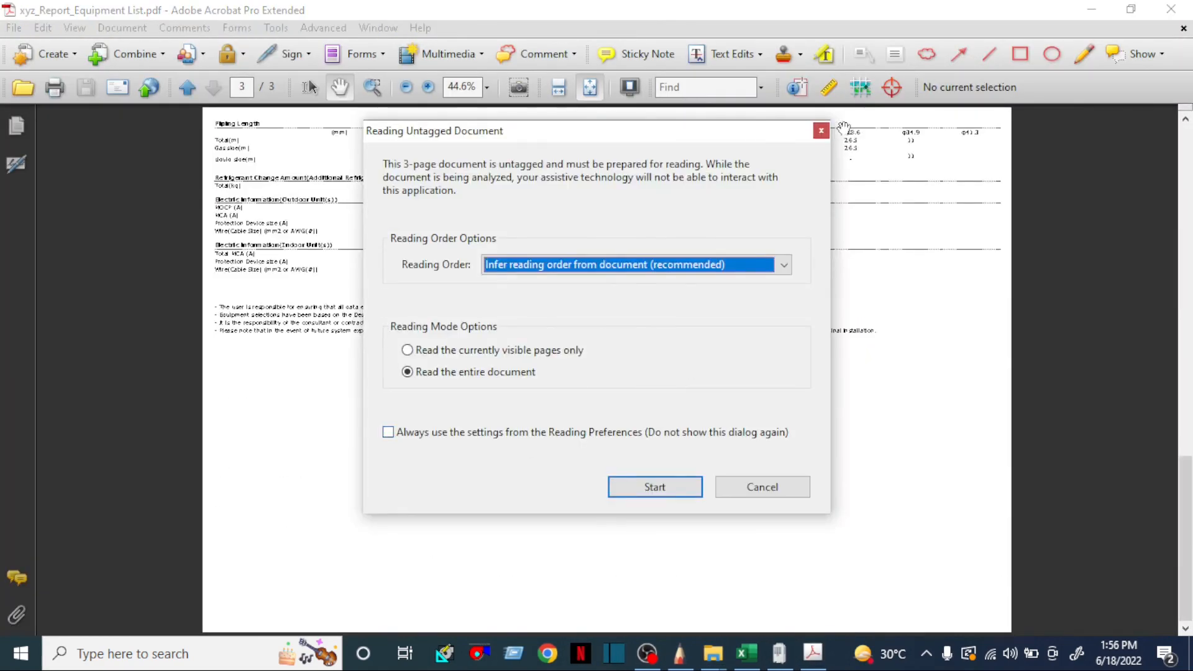
pyautogui.click(821, 130)
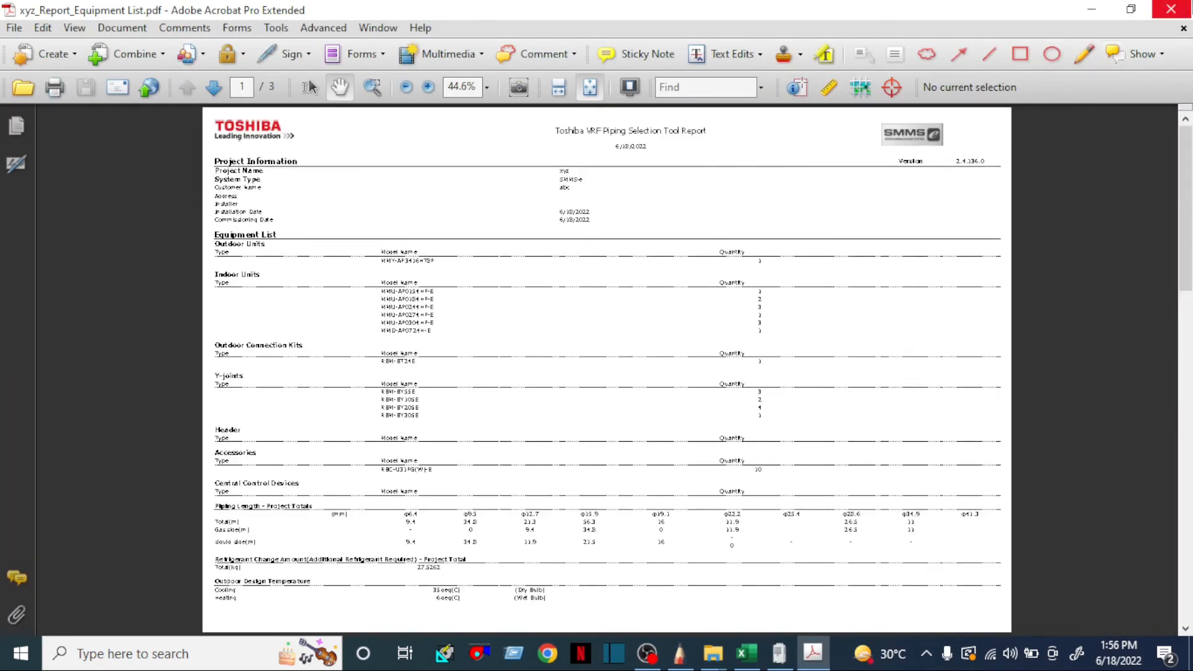
pyautogui.click(1171, 9)
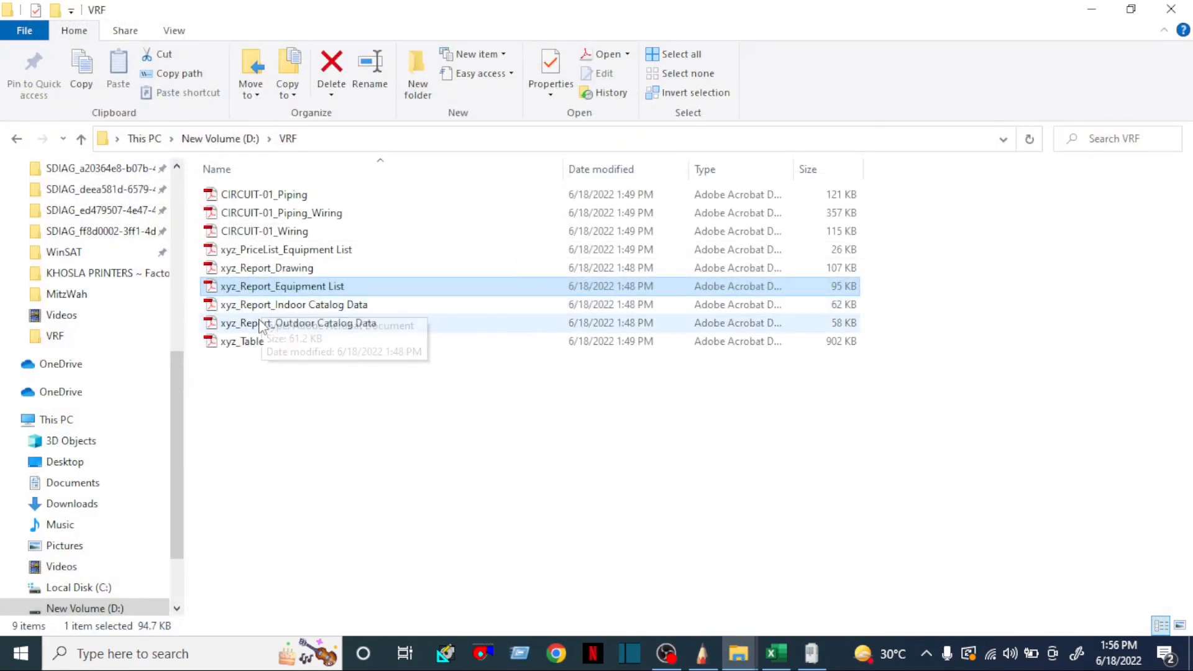
# Open xyz_Report_Indoor Catalog Data without preparing it for reading, and examine the 4-way Air Discharge Cassette Type specifications.
pyautogui.doubleClick(265, 304)
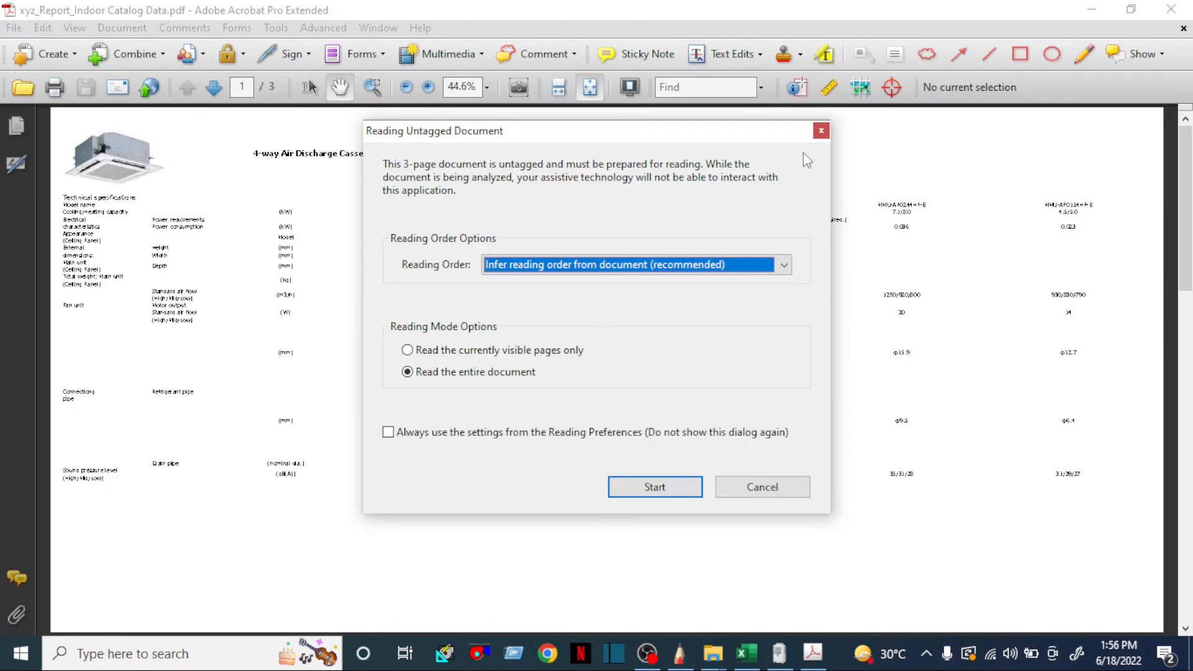
pyautogui.click(821, 131)
pyautogui.scroll(-5, 428, 261)
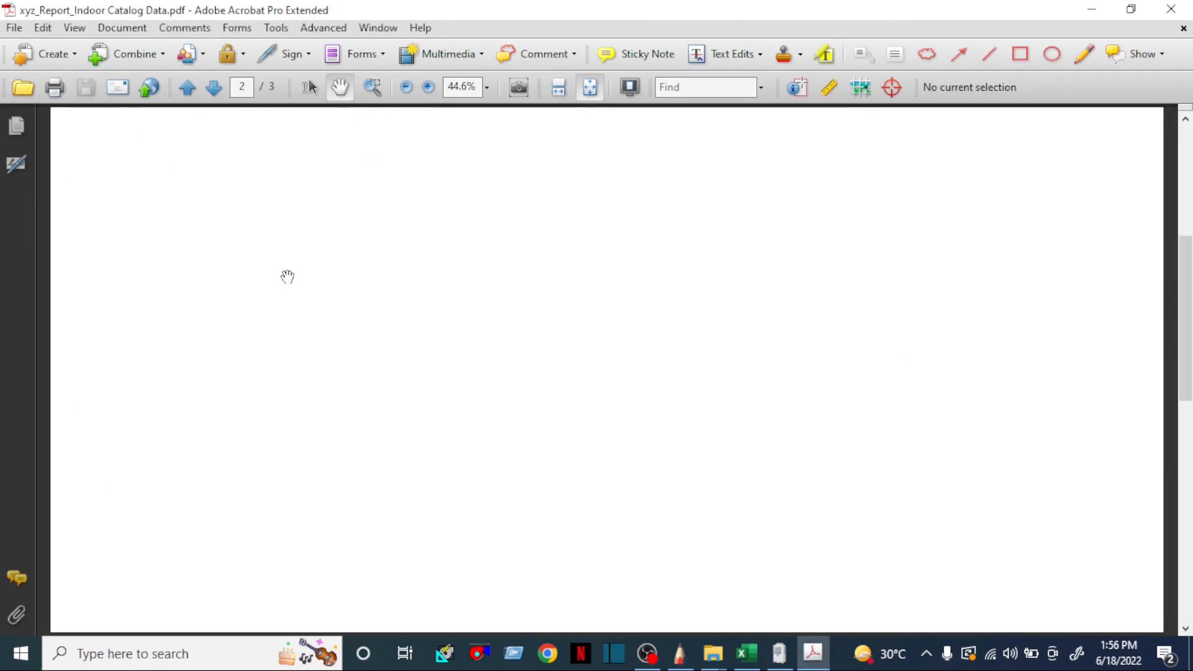
pyautogui.scroll(-5, 287, 277)
pyautogui.scroll(10, 106, 259)
pyautogui.scroll(7, 102, 164)
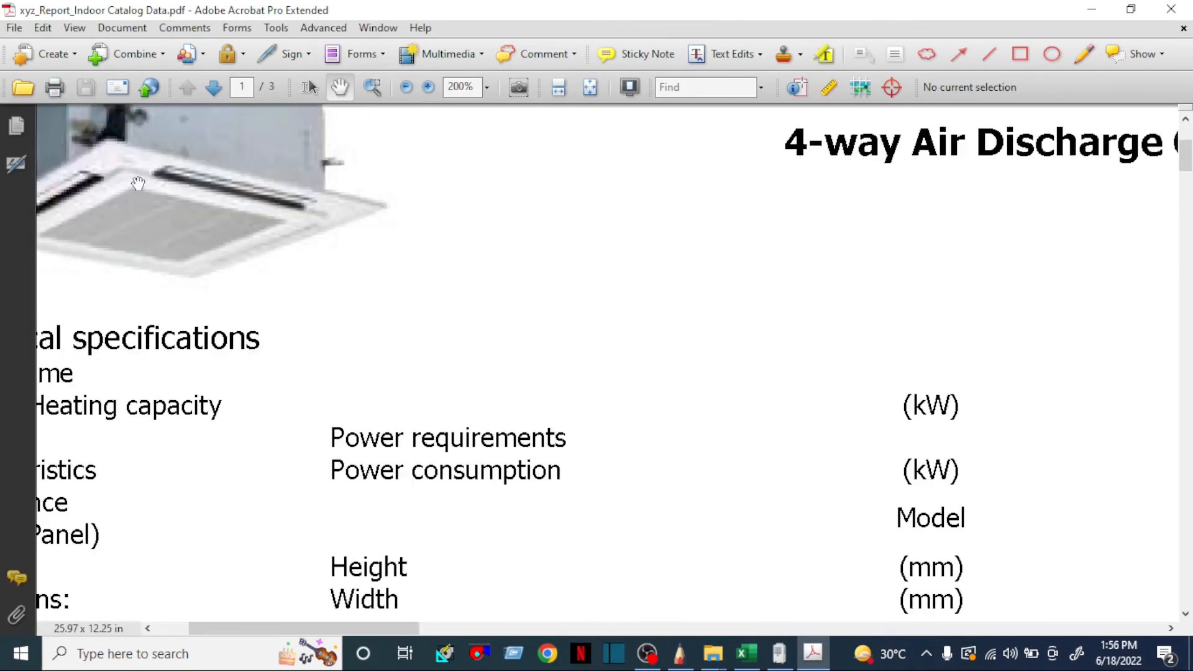
pyautogui.scroll(-3, 138, 183)
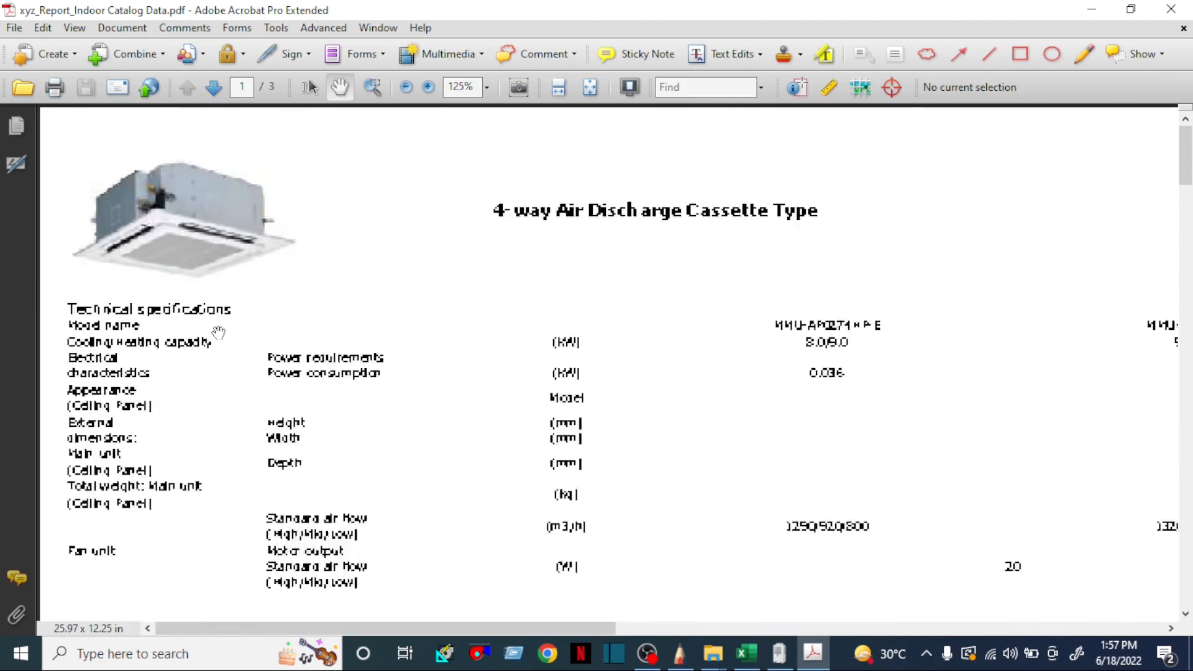
pyautogui.scroll(-2, 218, 332)
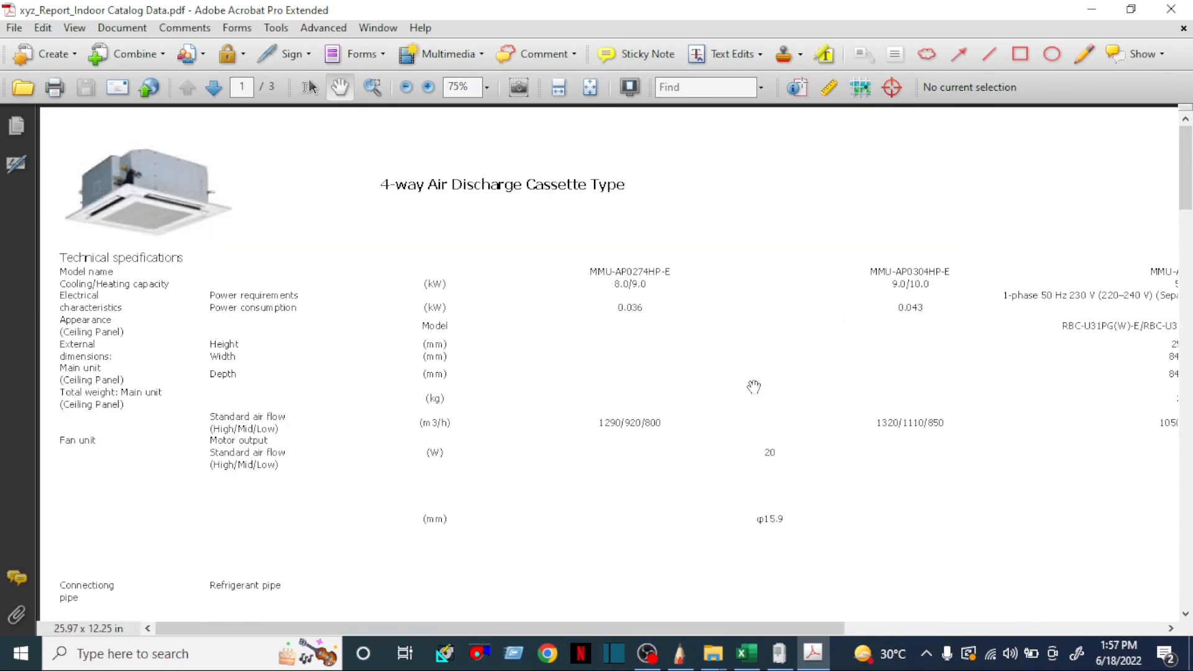
pyautogui.scroll(-2, 753, 388)
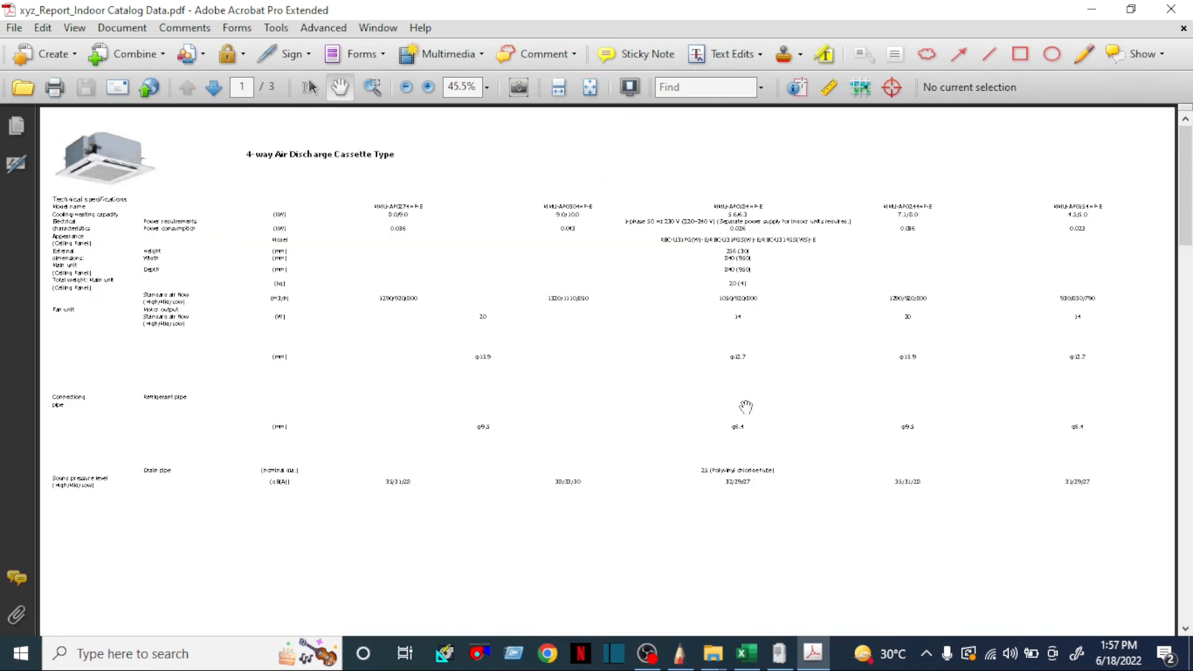
# Examine the Concealed Duct High Static Pressure Type specifications on page 3 of the indoor catalog data, and close the PDF.
pyautogui.scroll(-10, 681, 433)
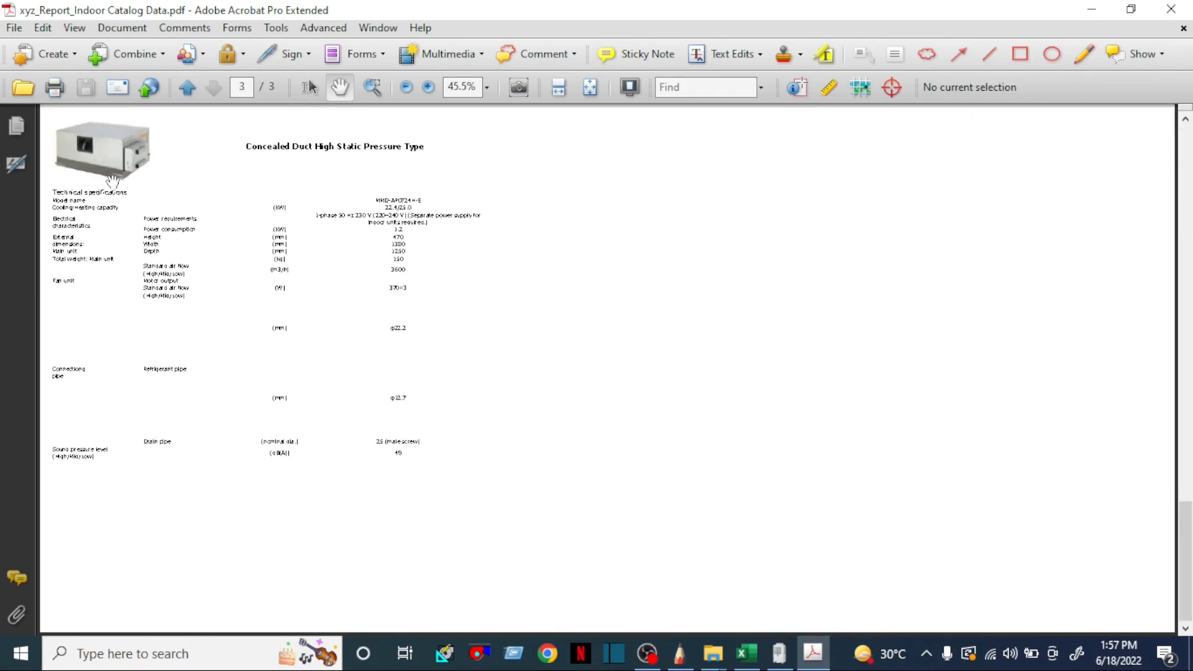
pyautogui.scroll(3, 113, 181)
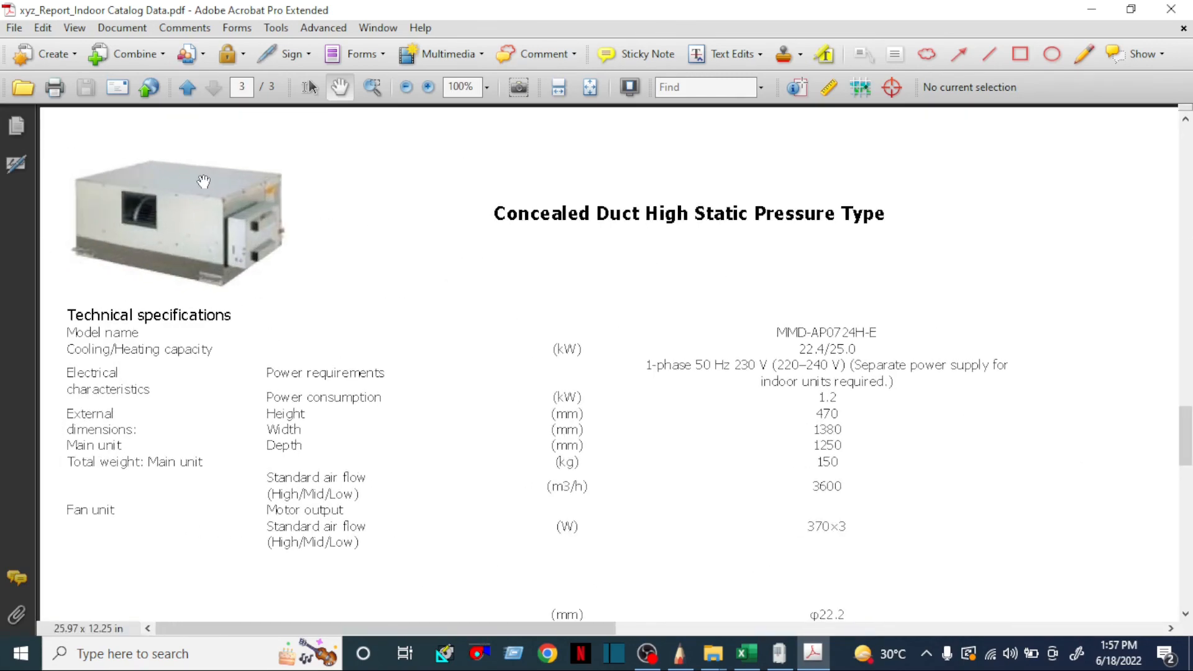
pyautogui.scroll(-3, 220, 342)
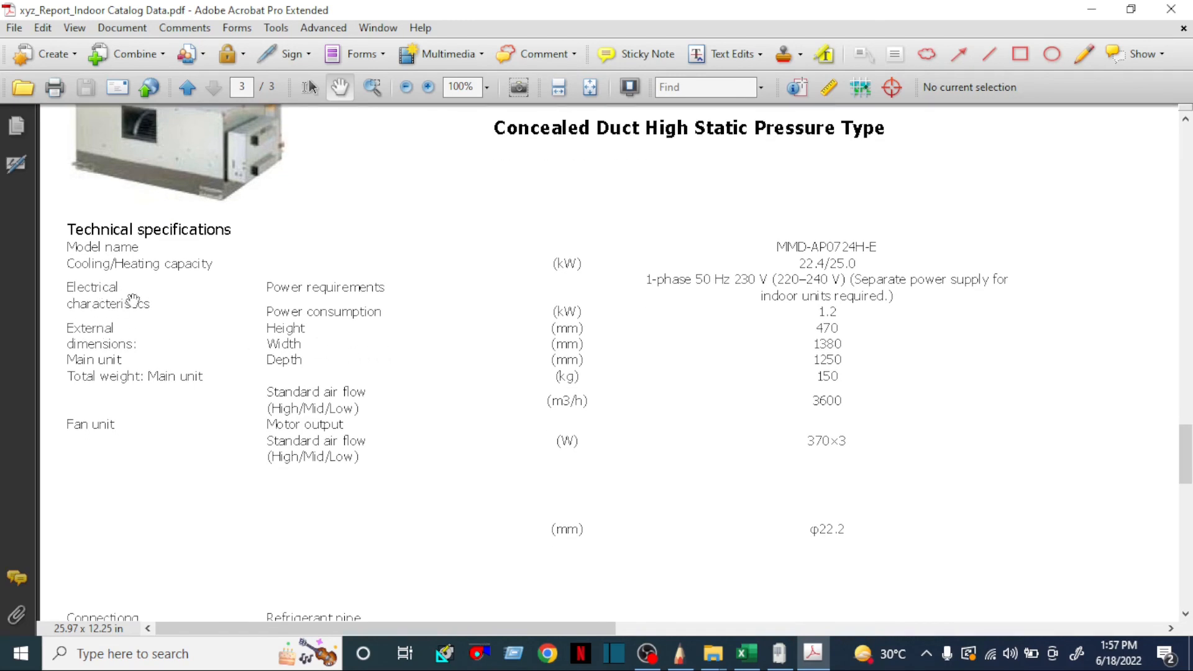
pyautogui.scroll(3, 255, 244)
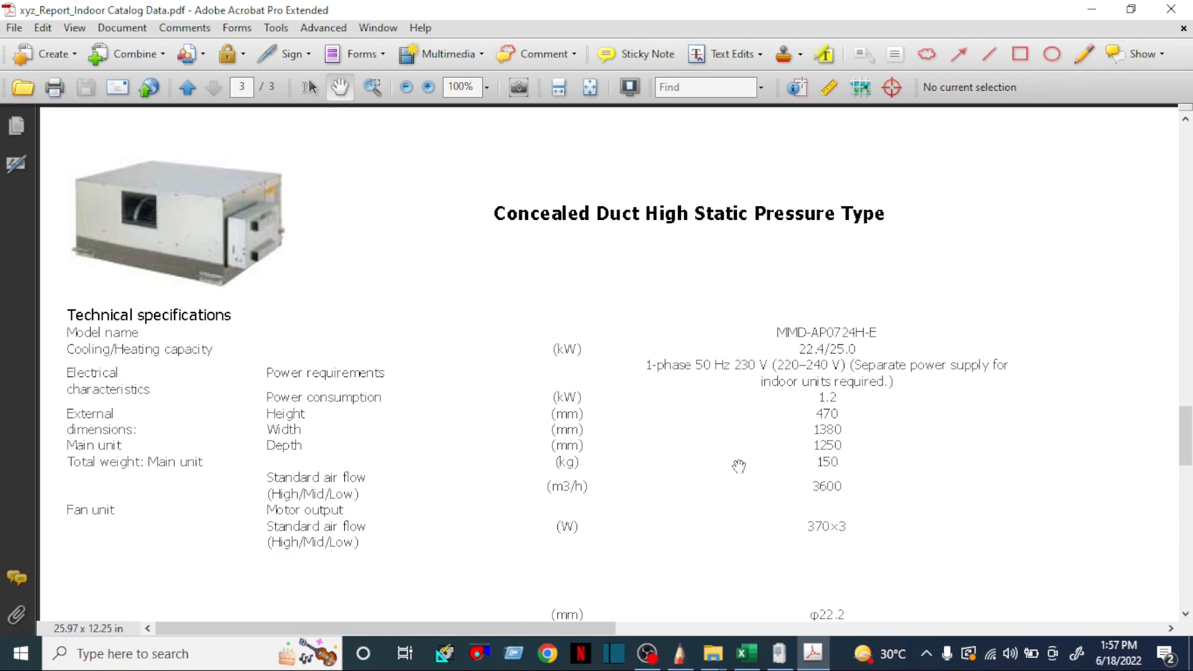
pyautogui.scroll(-3, 712, 549)
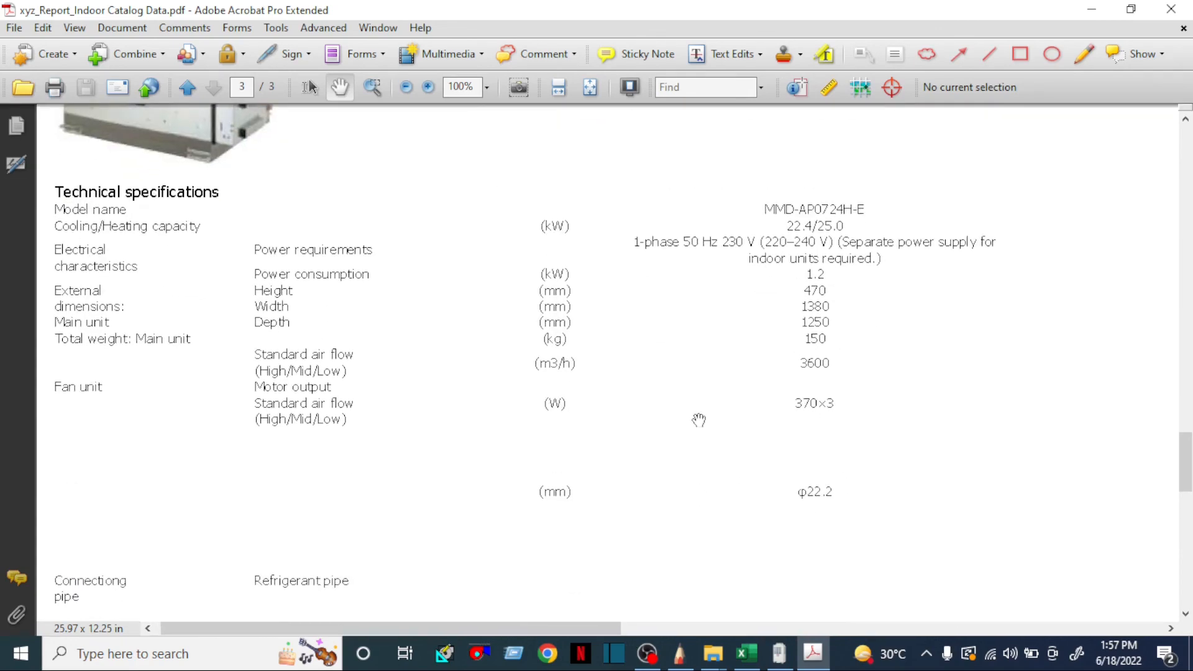
pyautogui.click(1171, 8)
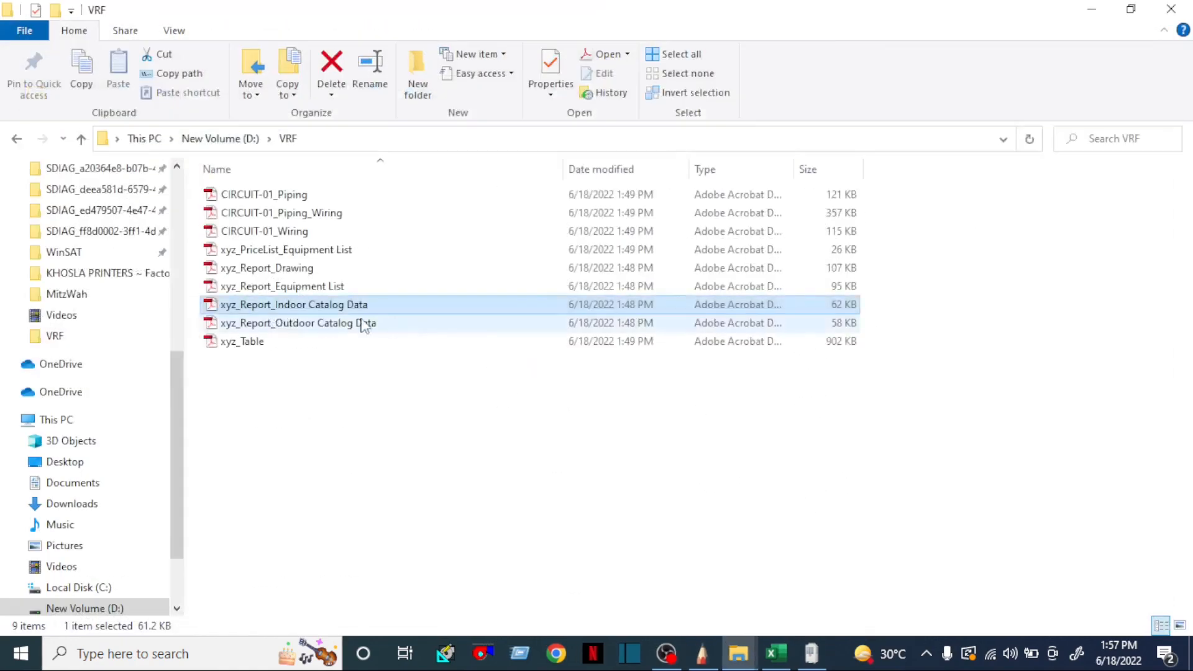
# Open xyz_Report_Outdoor Catalog Data, dismiss the untagged-document dialog, and examine the SMMS-e specifications for both outdoor unit models.
pyautogui.doubleClick(283, 323)
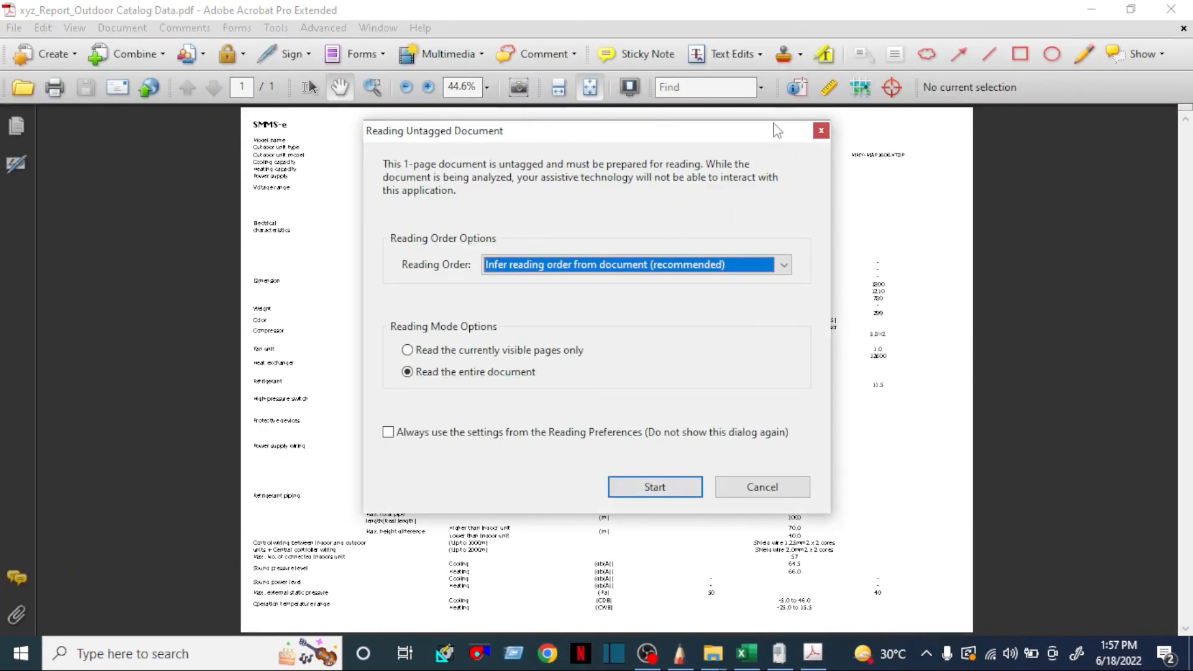
pyautogui.click(821, 130)
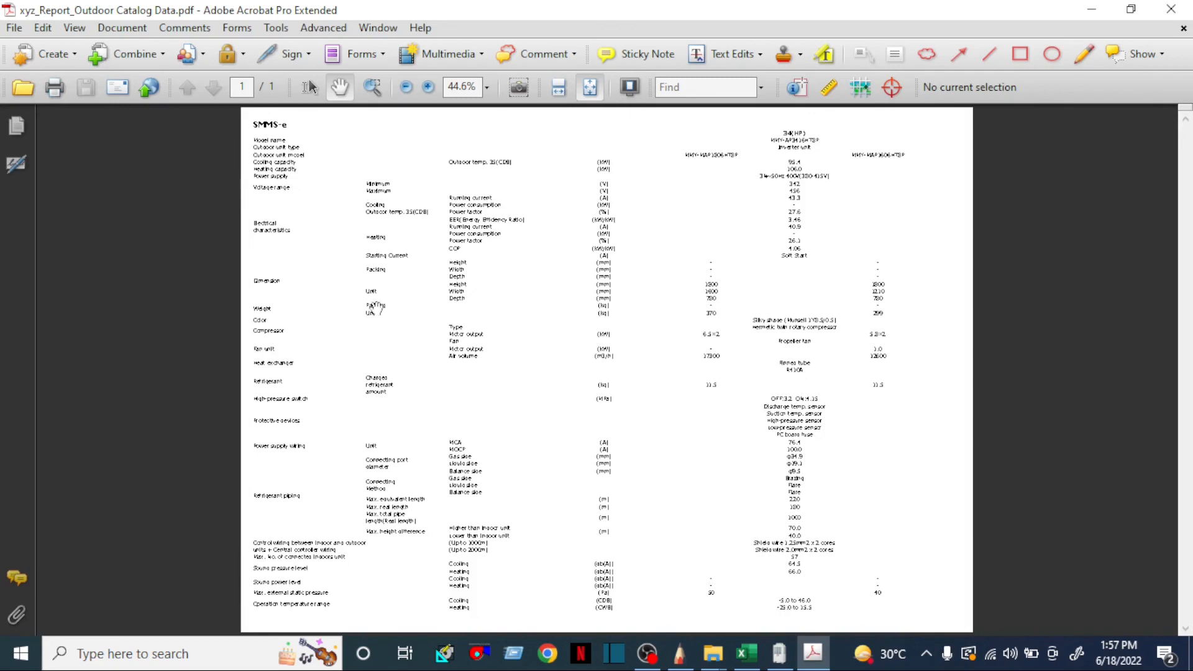
pyautogui.scroll(3, 375, 308)
pyautogui.moveTo(437, 234); pyautogui.dragTo(493, 406)
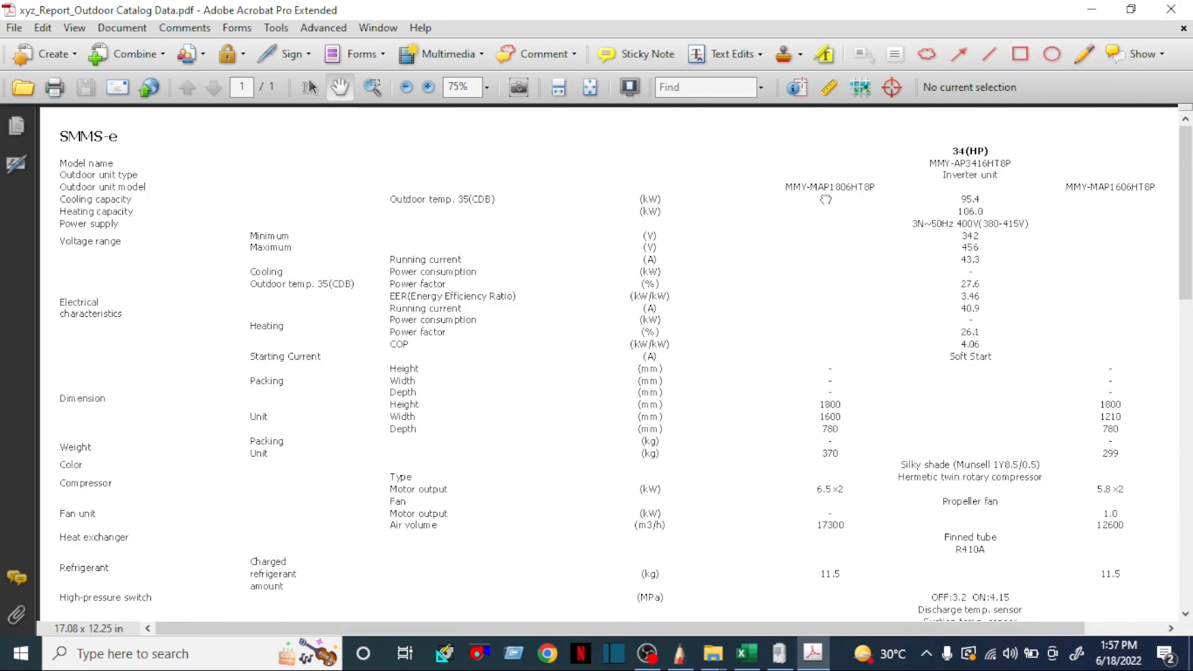
pyautogui.hscroll(3, 1058, 218)
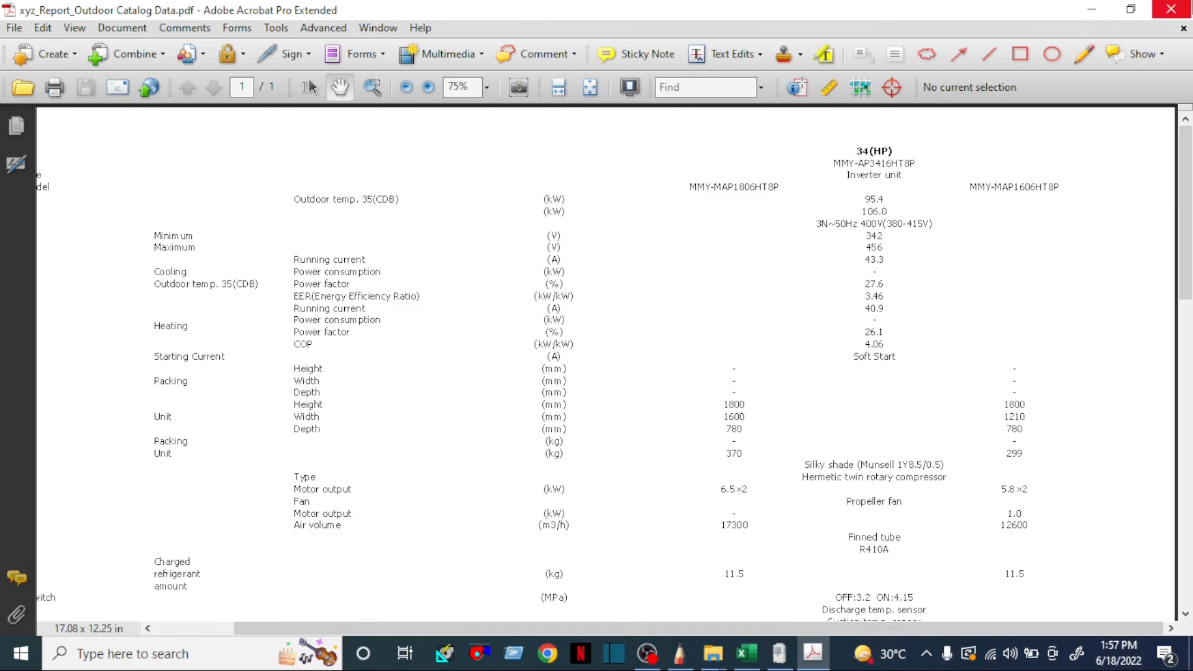
# Examine the refrigerant, wiring, connecting port and pipe length specifications in the outdoor catalog data, and close the PDF.
pyautogui.scroll(-5, 695, 581)
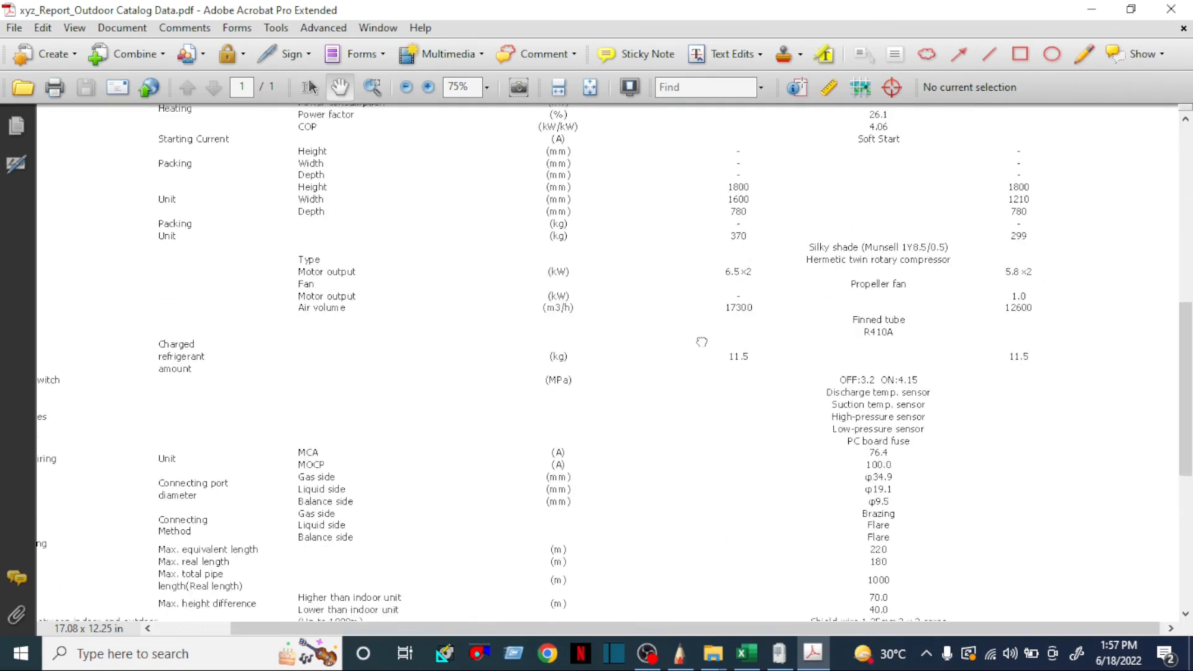
pyautogui.click(1170, 9)
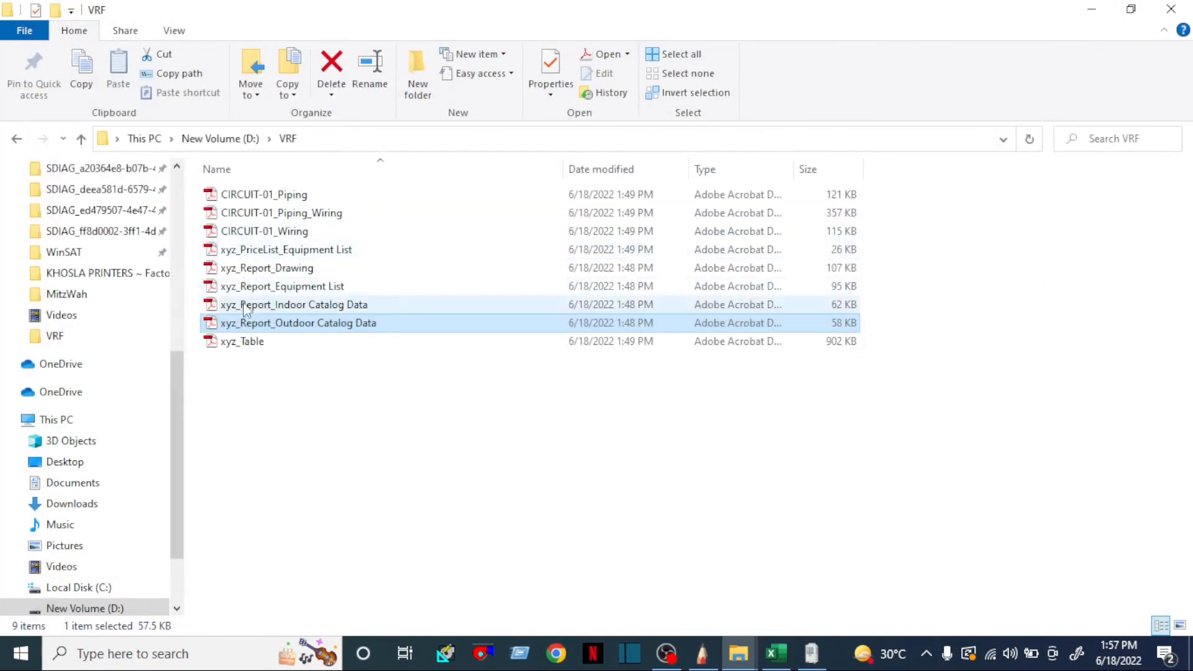
# Open xyz_Table, dismiss the untagged-document dialog, and examine the equipment quantity and Control Wiring tables on page 1.
pyautogui.doubleClick(251, 341)
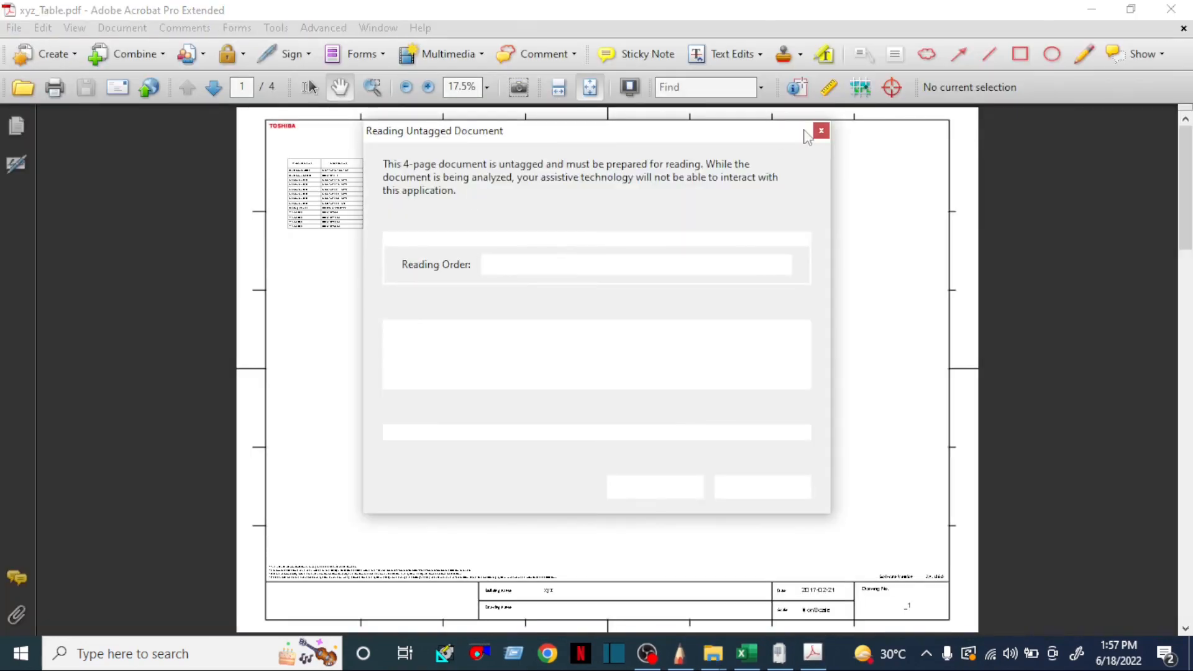
pyautogui.click(822, 131)
pyautogui.scroll(2, 497, 158)
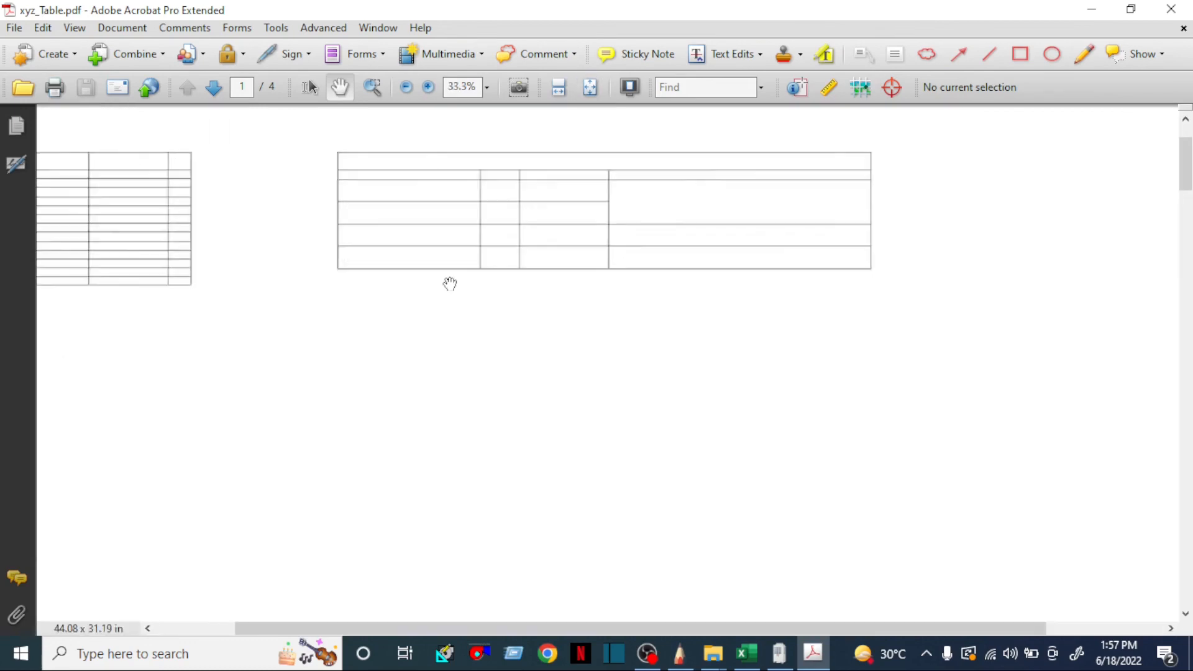
pyautogui.moveTo(449, 283); pyautogui.dragTo(596, 397)
pyautogui.scroll(3, 125, 218)
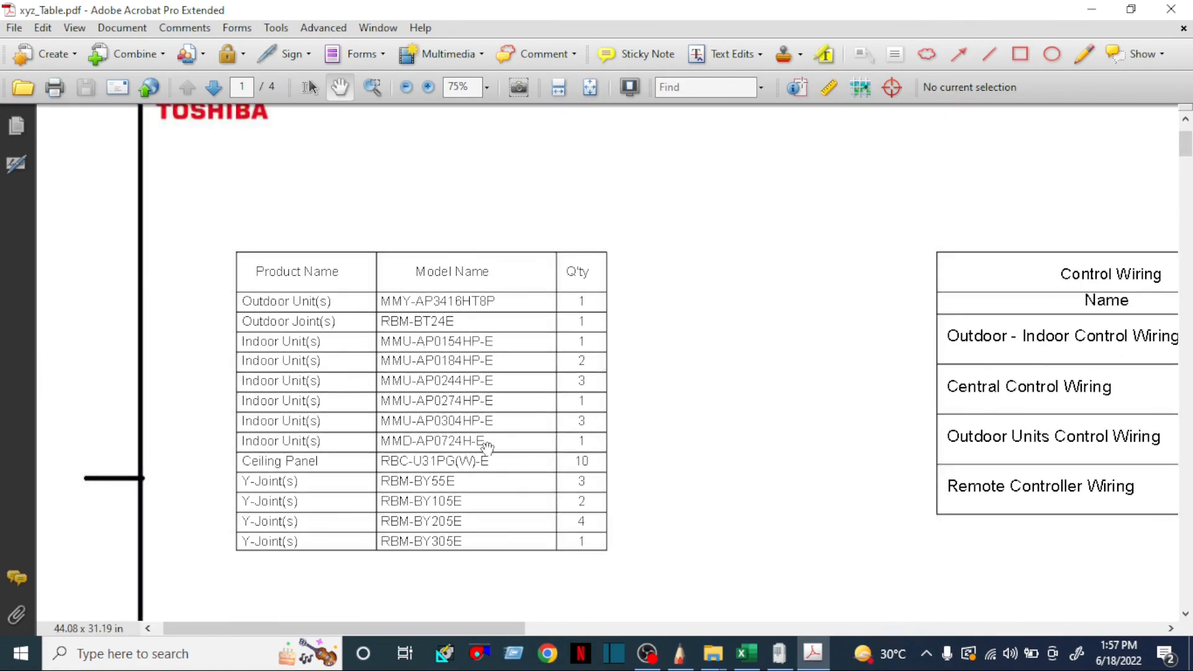
pyautogui.hscroll(10, 542, 389)
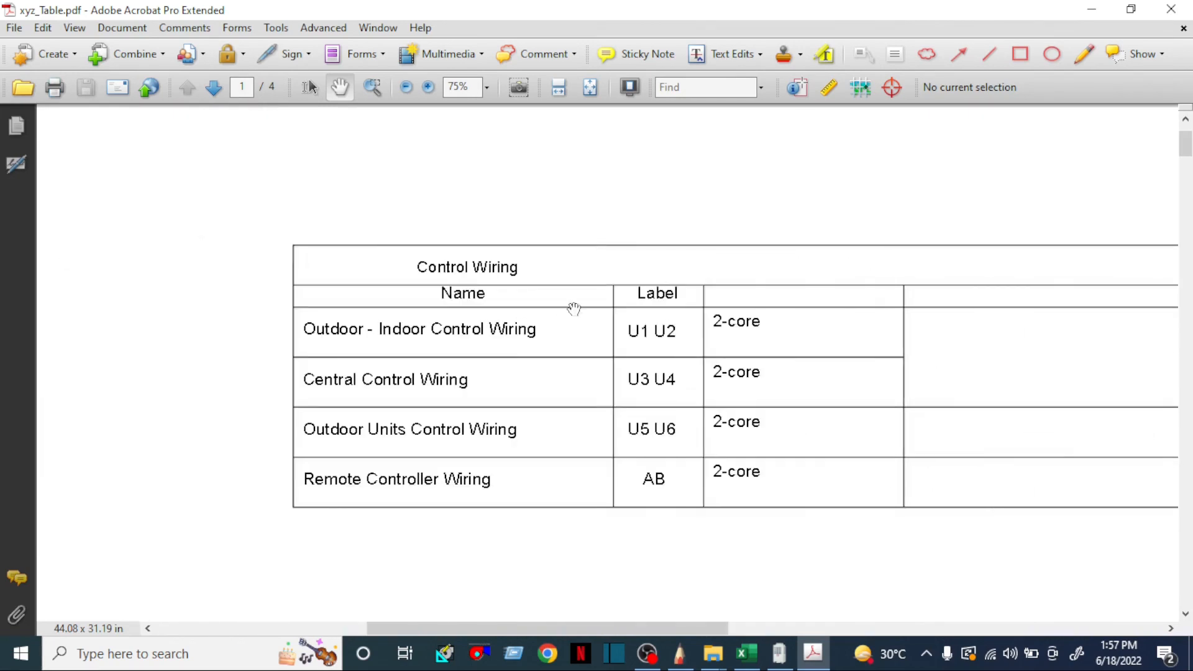
pyautogui.scroll(-2, 469, 315)
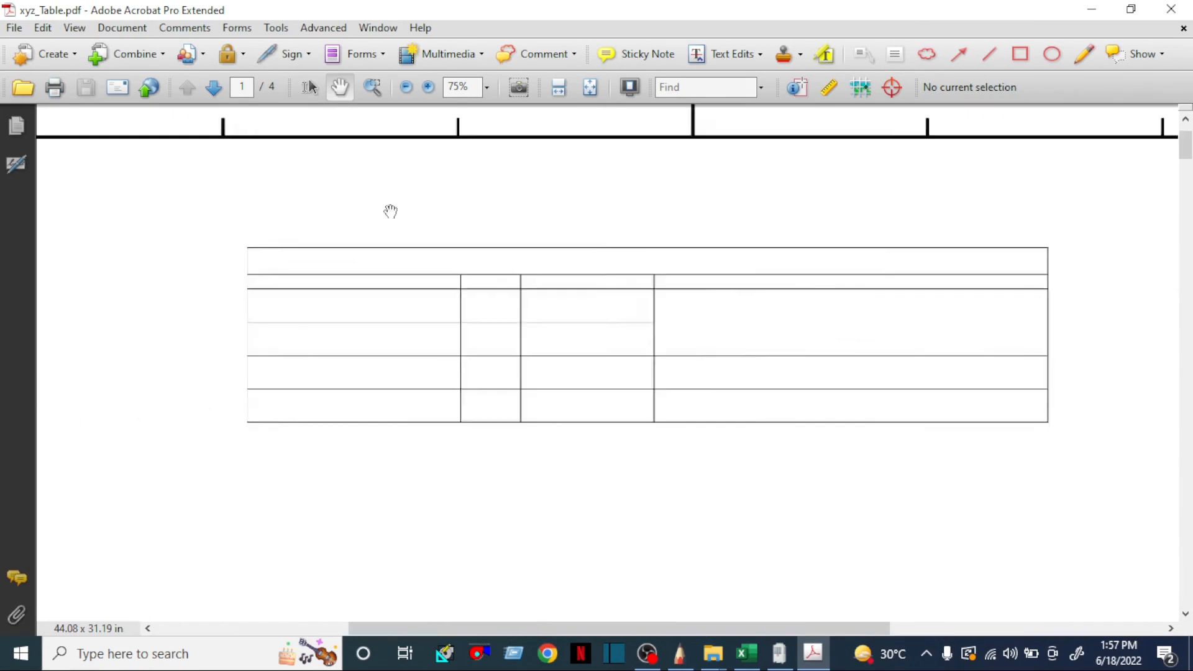
# Go to page 4 of xyz_Table and examine the type, room, floor and model columns of the indoor unit table.
pyautogui.click(589, 96)
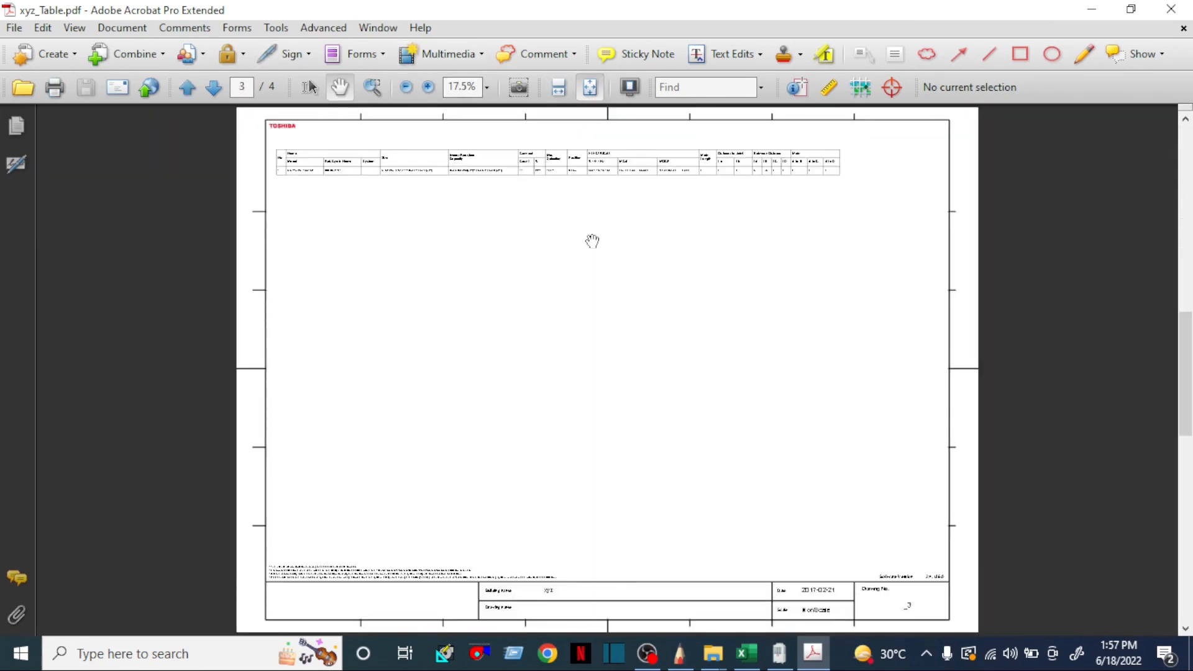
pyautogui.scroll(5, 352, 177)
pyautogui.moveTo(298, 224); pyautogui.dragTo(621, 368)
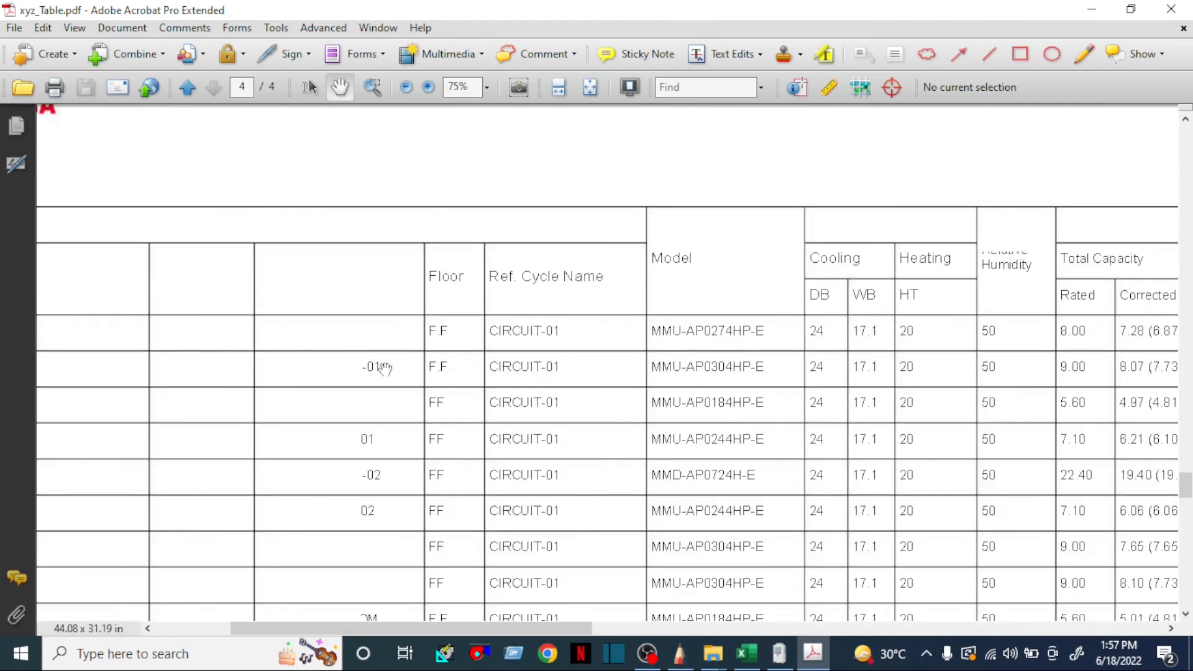
pyautogui.moveTo(314, 391); pyautogui.dragTo(520, 235)
pyautogui.scroll(-1, 333, 272)
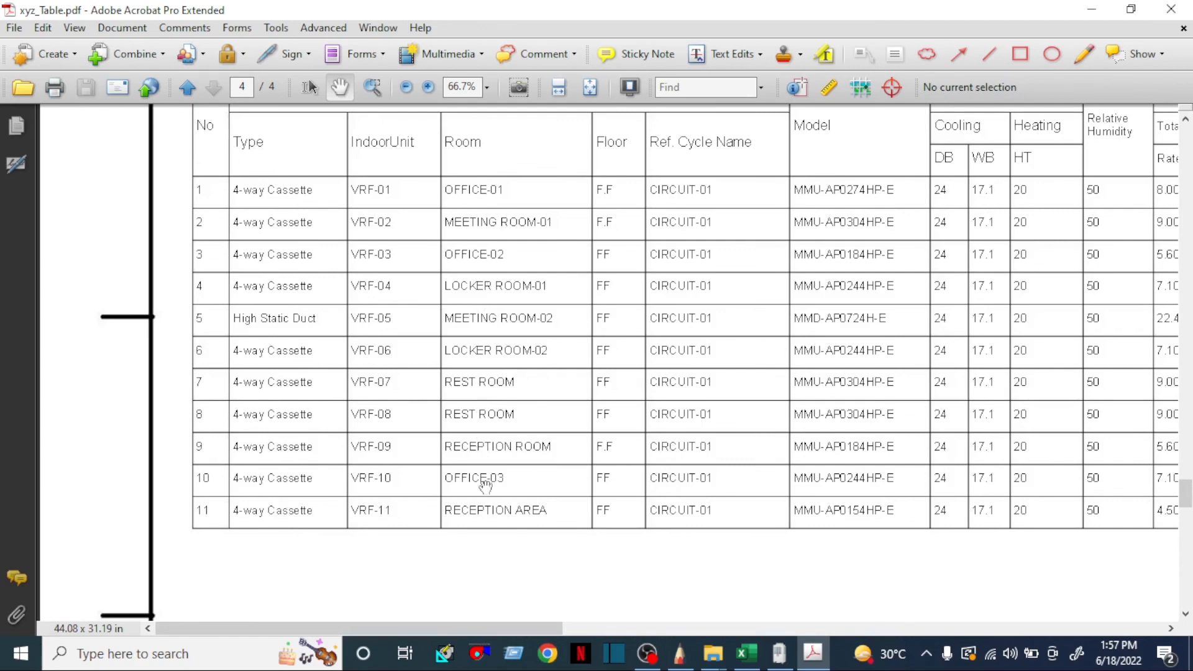
pyautogui.moveTo(516, 348); pyautogui.dragTo(361, 392)
pyautogui.scroll(-1, 449, 393)
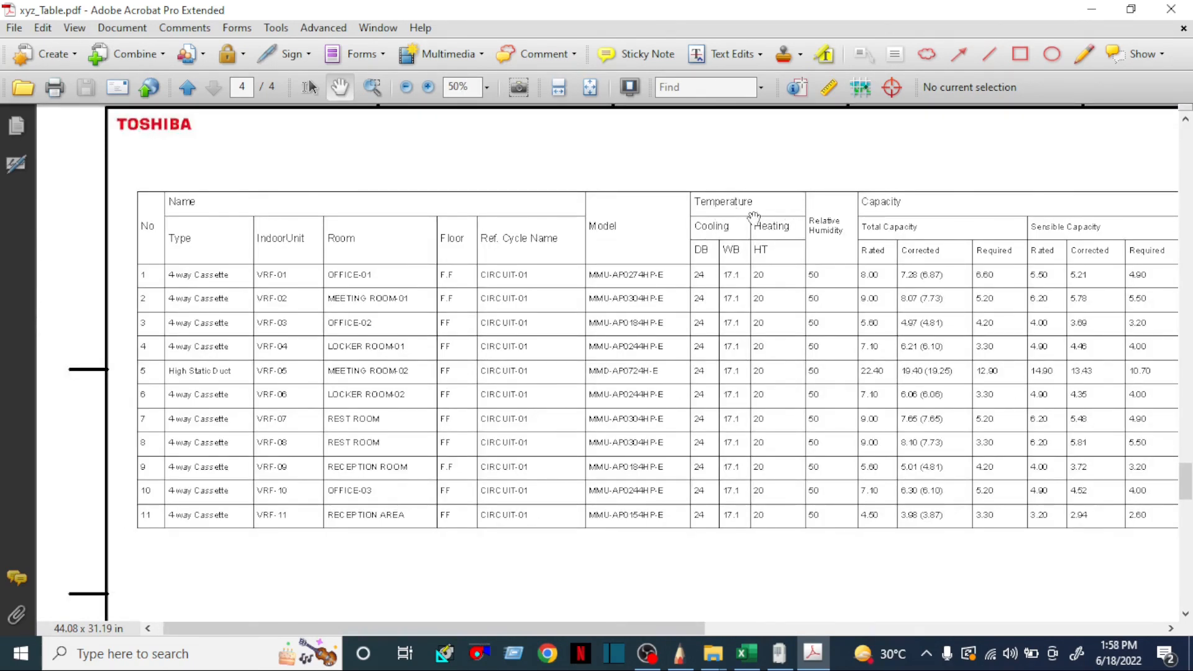
# Examine the capacity, electrical, pipe length, height difference and fan speed columns of the indoor unit table, and close the PDF.
pyautogui.moveTo(938, 206); pyautogui.dragTo(595, 215)
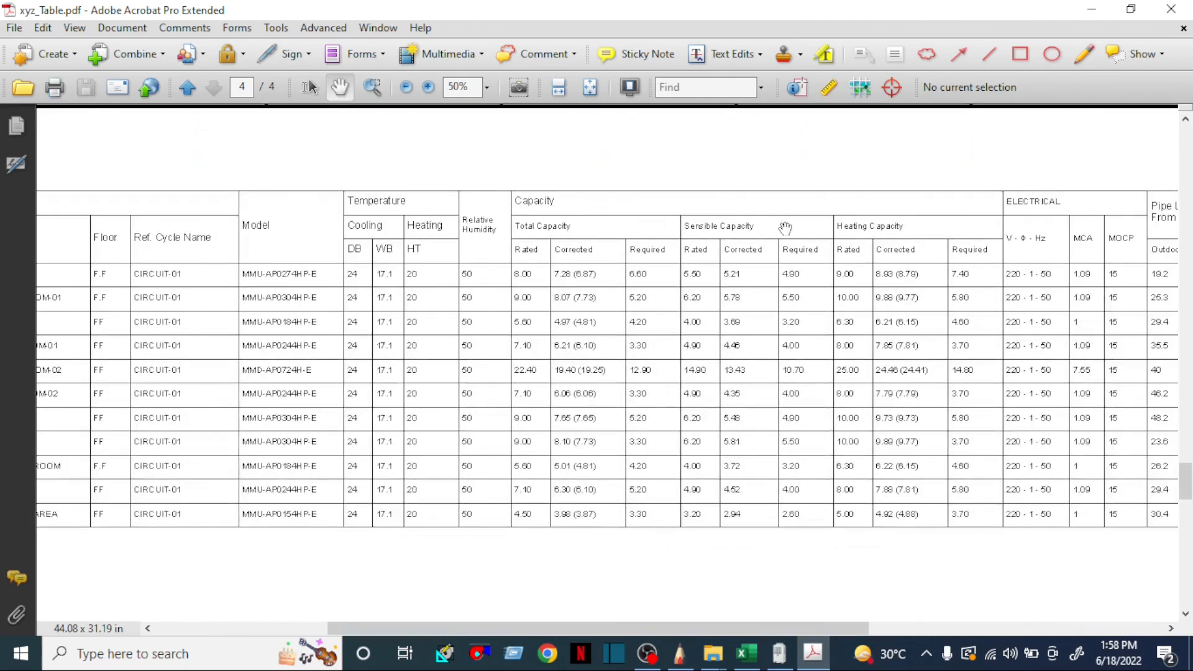
pyautogui.moveTo(784, 229); pyautogui.dragTo(449, 239)
pyautogui.scroll(3, 652, 292)
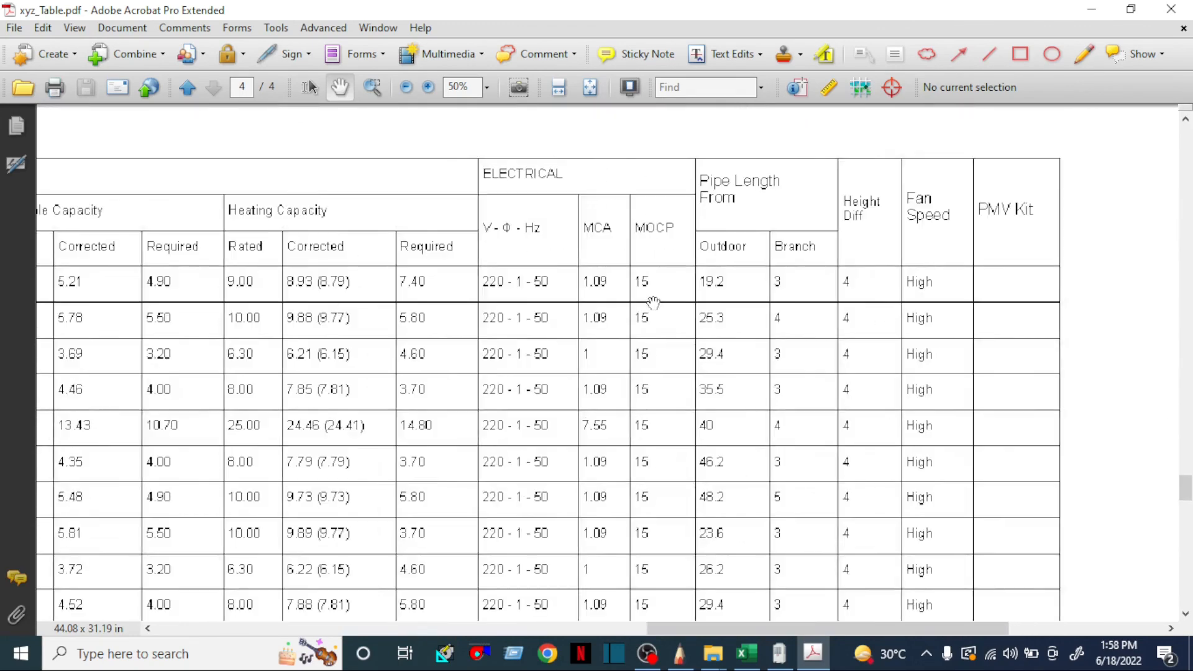
pyautogui.scroll(1, 519, 187)
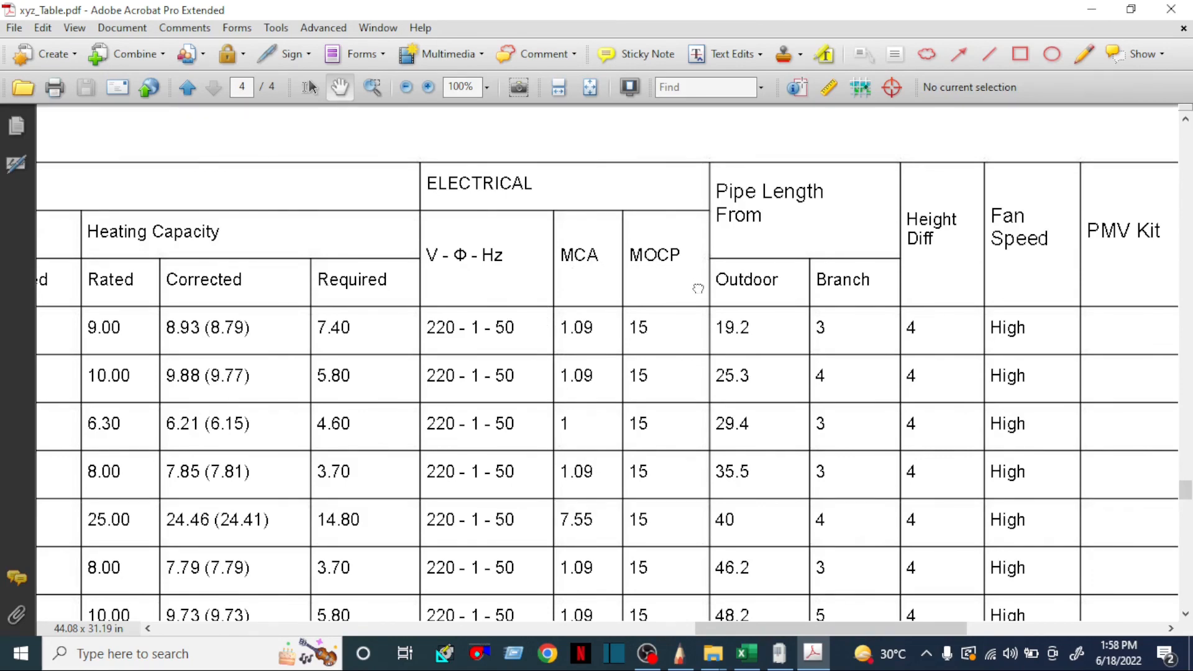
pyautogui.moveTo(698, 289); pyautogui.dragTo(466, 308)
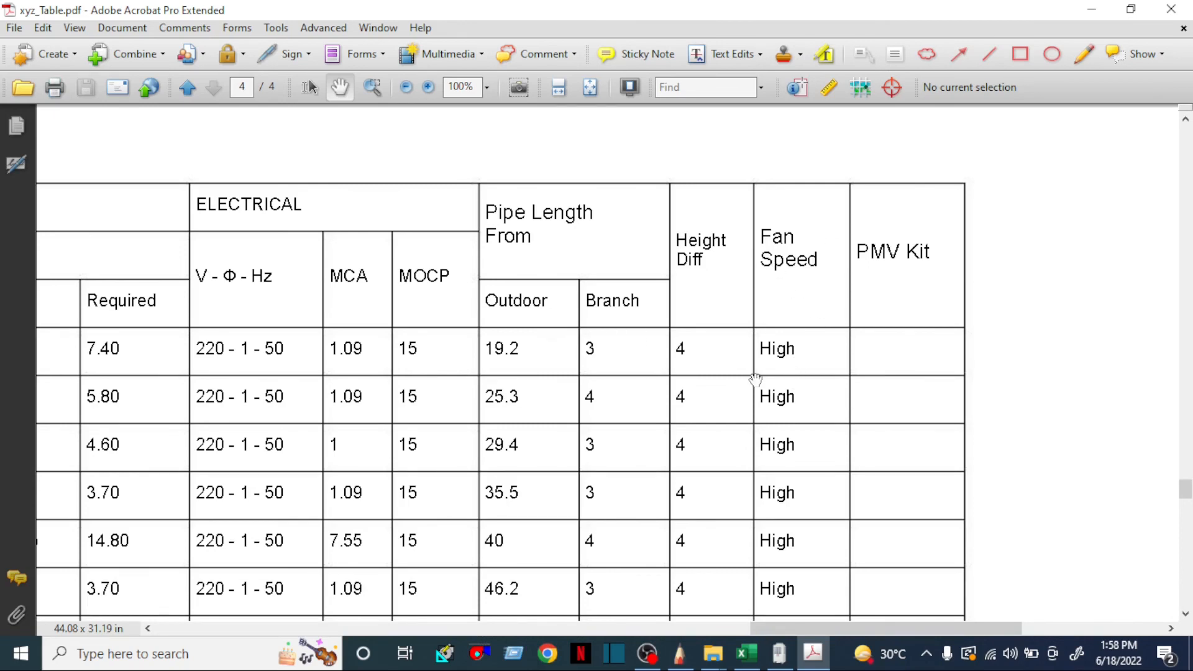
pyautogui.scroll(-1, 529, 373)
pyautogui.keyDown('ctrl'); pyautogui.scroll(-4, 525, 382); pyautogui.keyUp('ctrl')
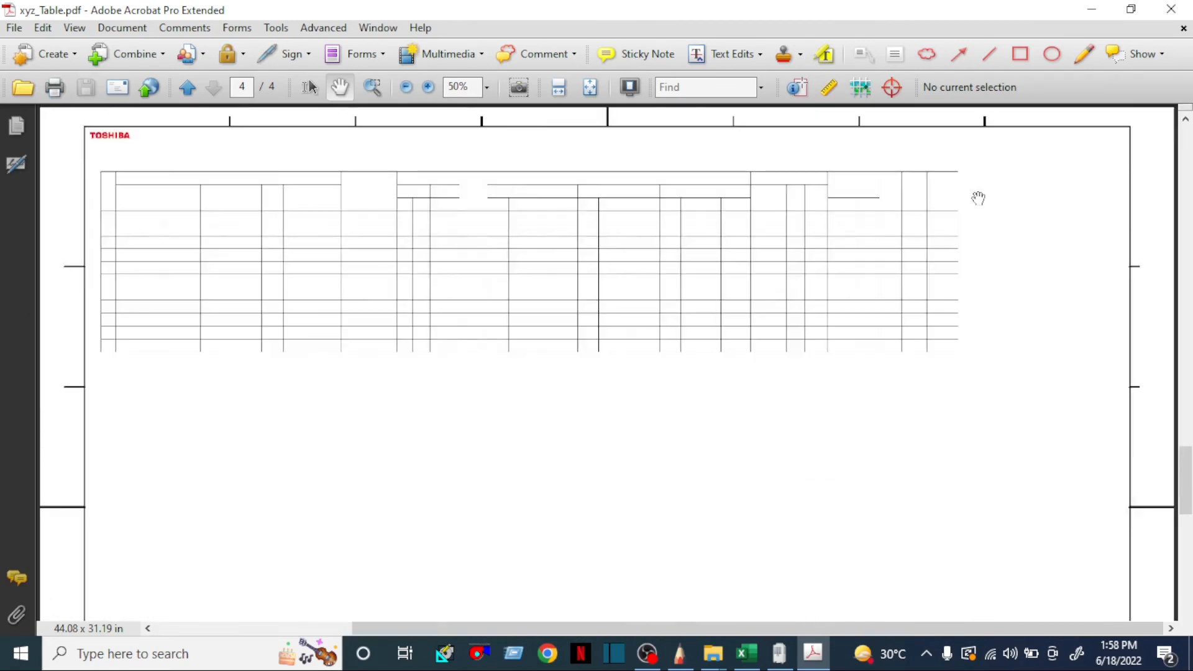
pyautogui.click(1168, 9)
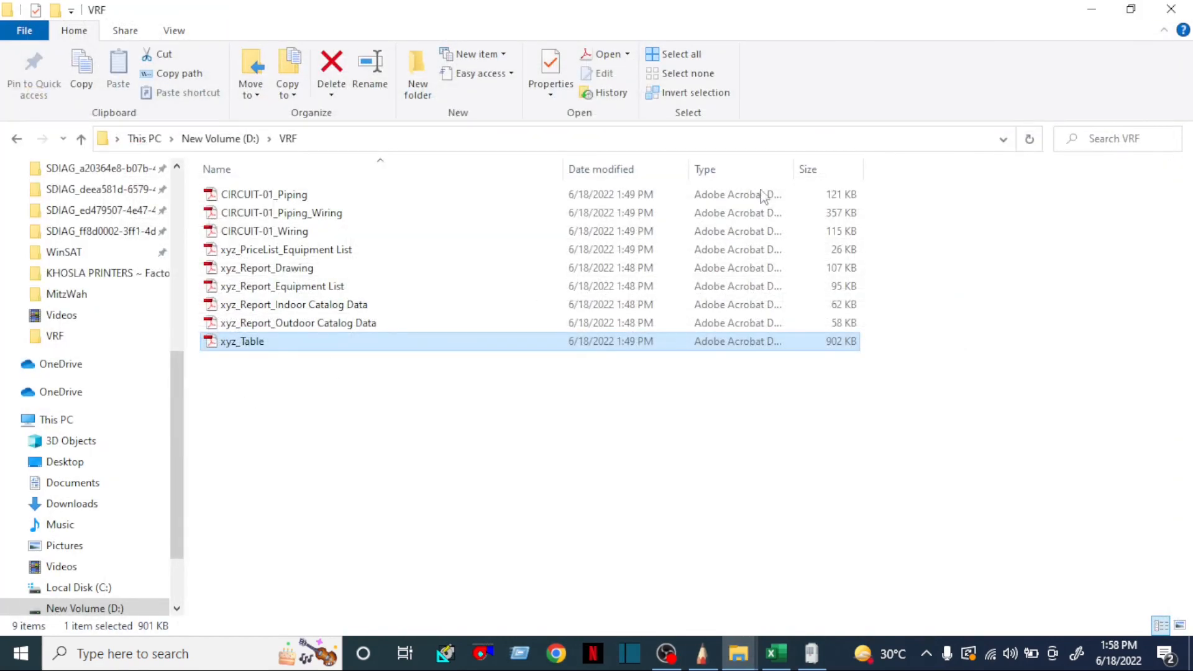
# Minimize the VRF folder window and switch to the xyz piping diagram in Simple Draw.
pyautogui.click(1092, 9)
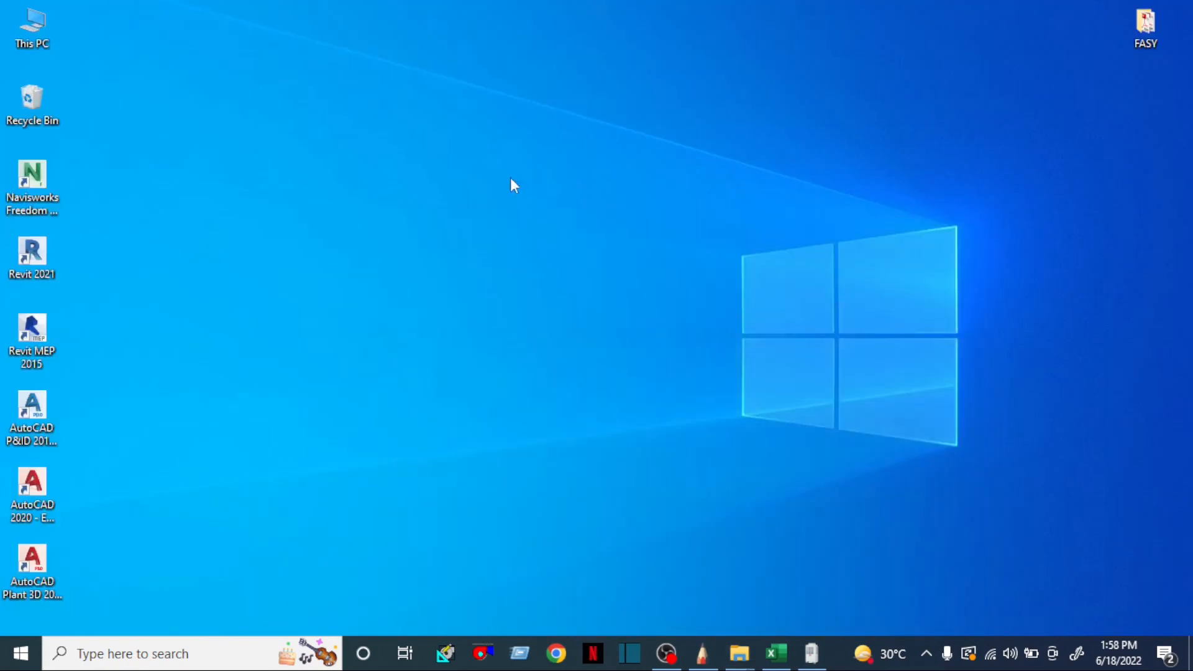
pyautogui.click(809, 651)
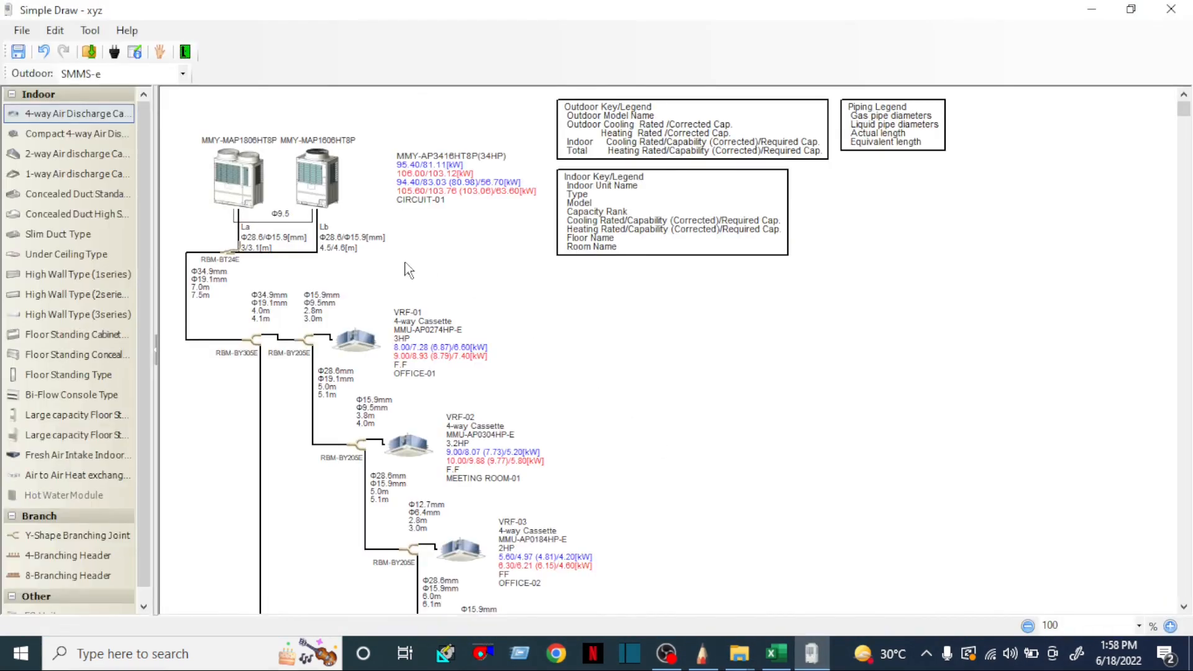